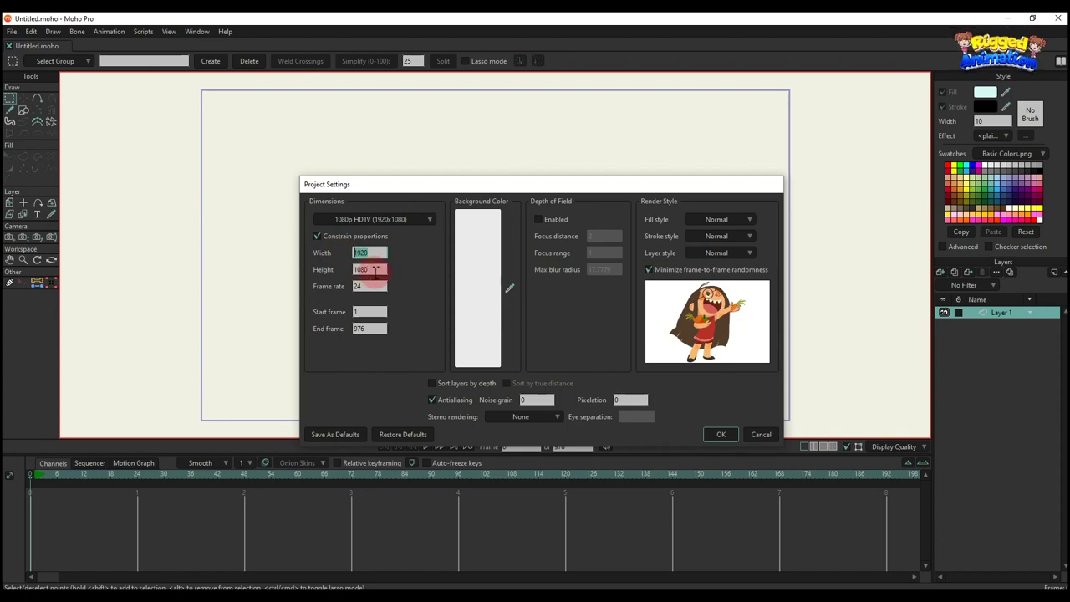
Accept the 1920 × 1080 project settings at 24 fps and bring frog.jpg from the pic folder onto the Moho canvas.
{"action": "left_click", "coordinate": [716, 432]}
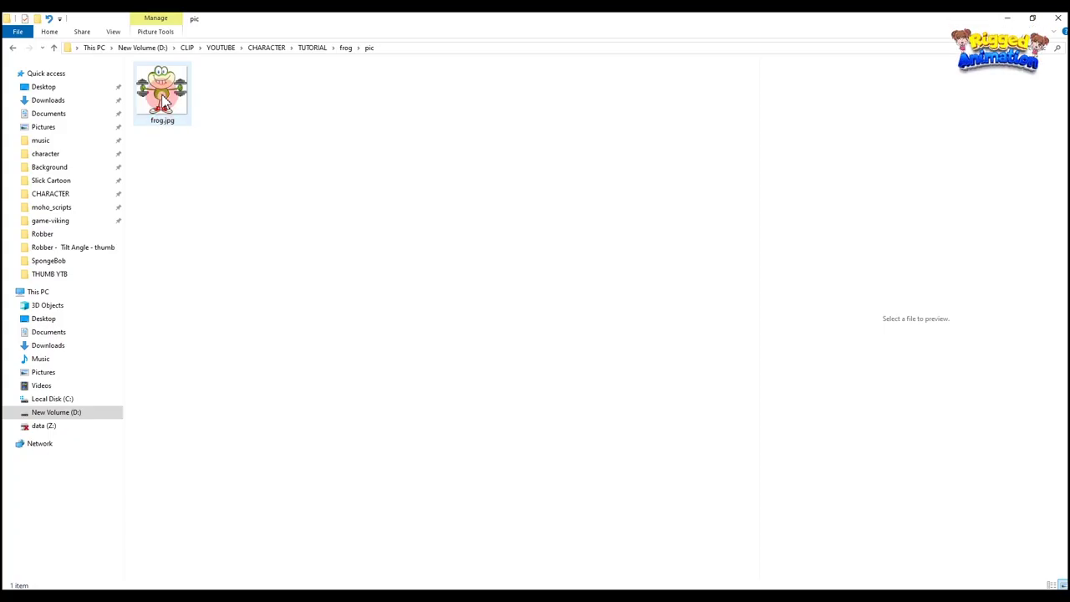
{"action": "left_click", "coordinate": [175, 105]}
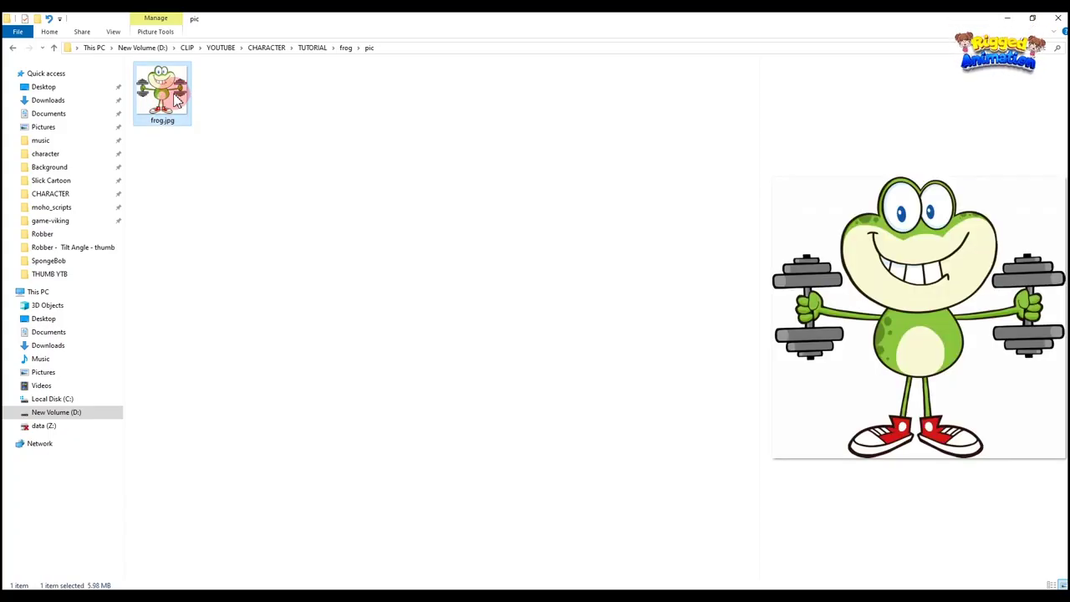
{"action": "left_click_drag", "start_coordinate": [176, 99], "coordinate": [437, 273]}
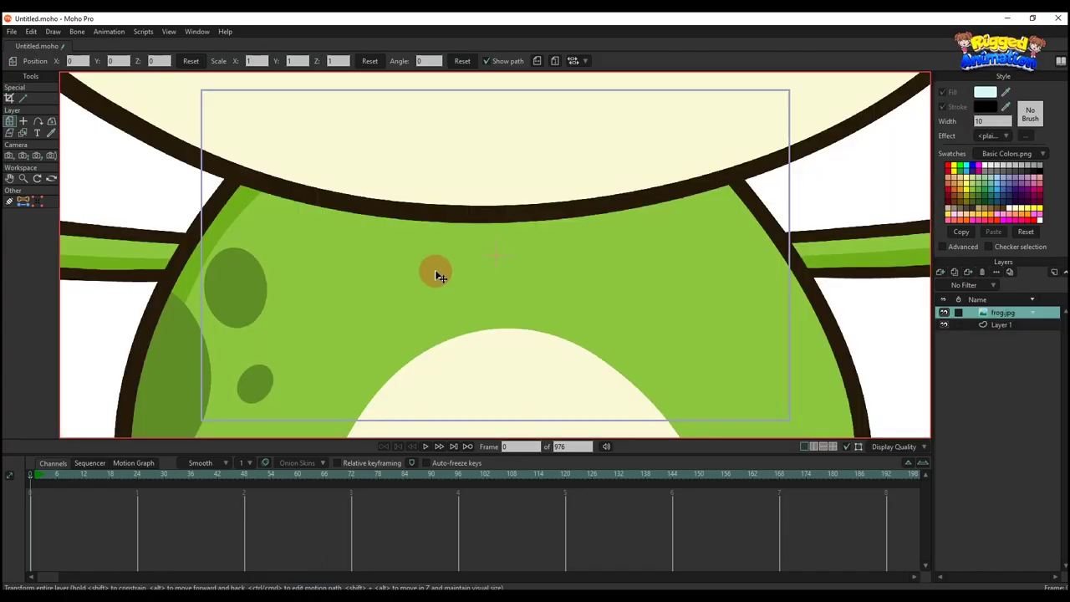
Scale the frog image down proportionally to about 0.1292 so that it fits inside the camera frame.
{"action": "scroll", "coordinate": [436, 272], "scroll_direction": "down", "scroll_amount": 5}
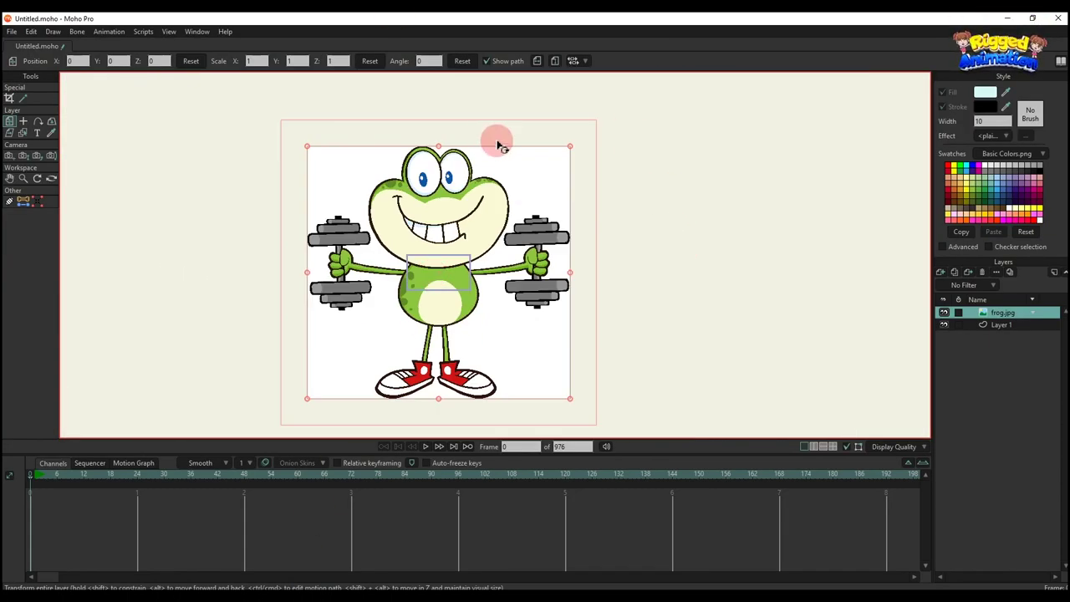
{"action": "left_click_drag", "start_coordinate": [572, 149], "coordinate": [482, 282]}
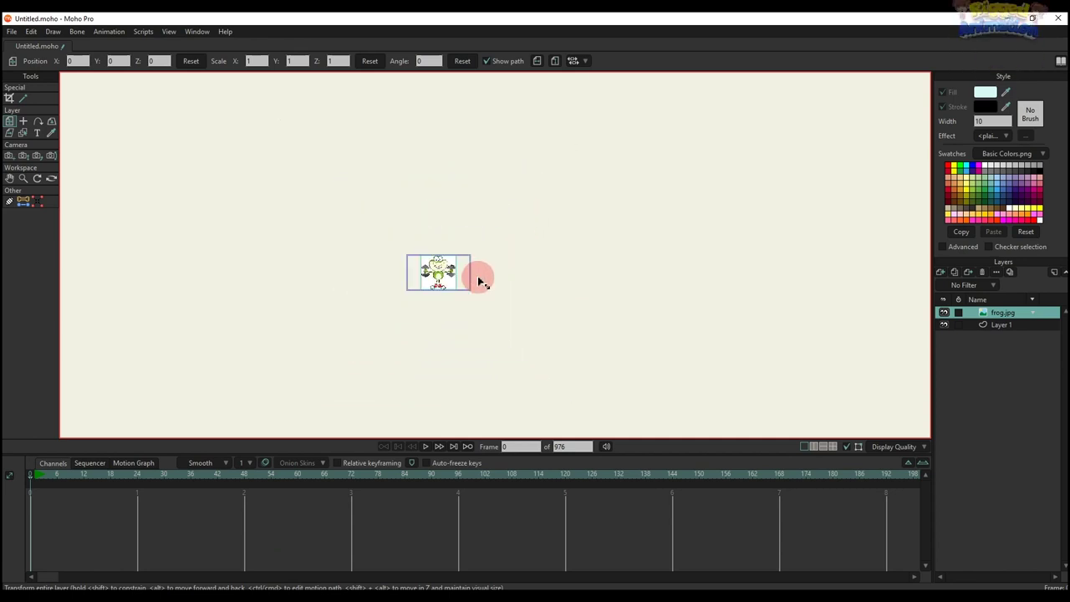
{"action": "scroll", "coordinate": [482, 282], "scroll_direction": "up", "scroll_amount": 5}
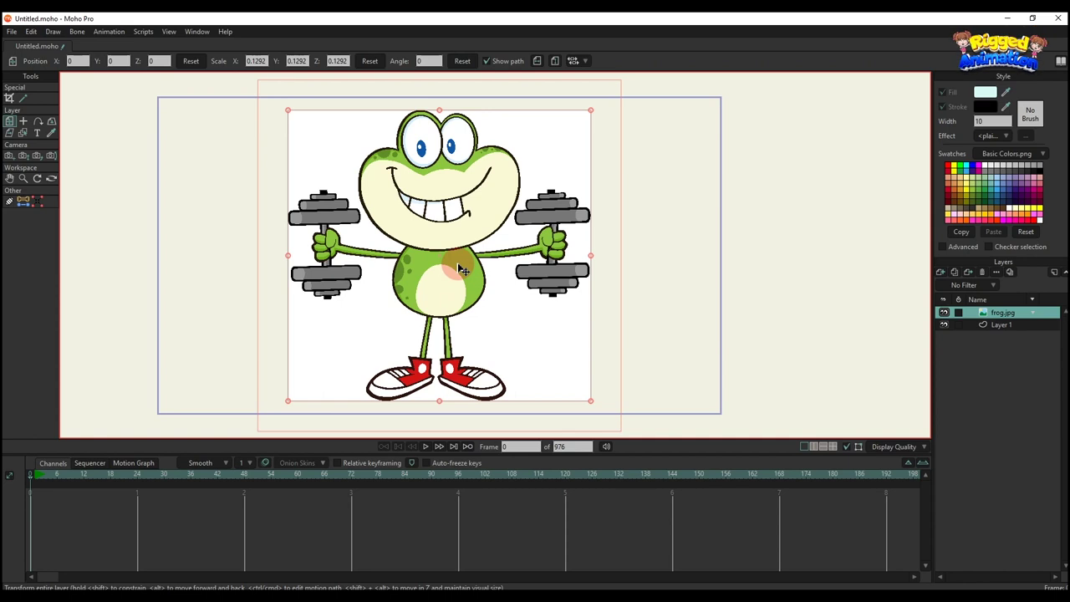
Save the project as frog in the TUTORIAL frog folder.
{"action": "key", "text": "ctrl+s"}
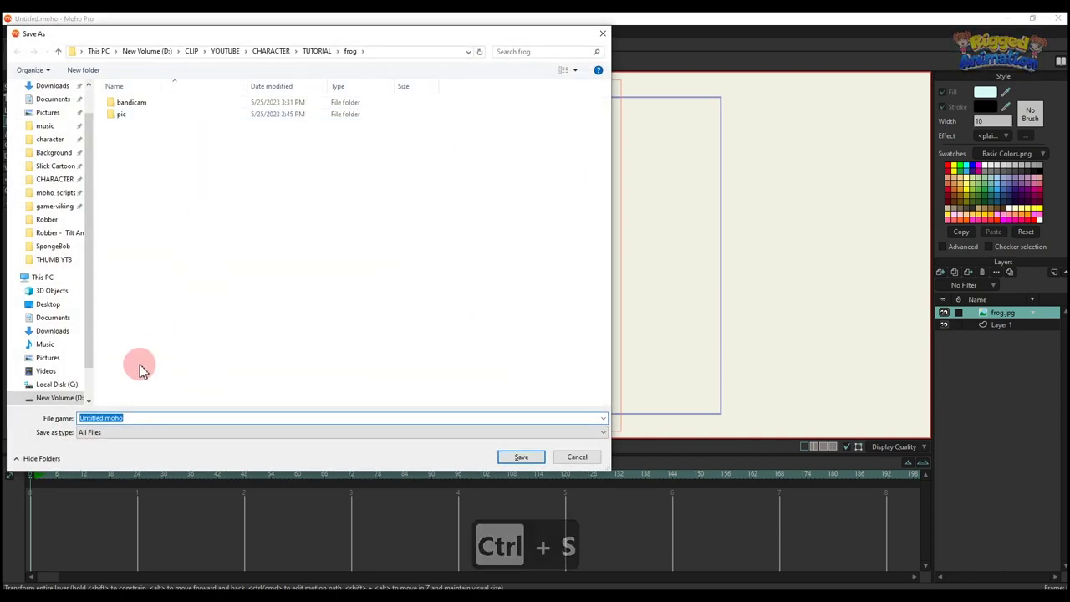
{"action": "type", "text": "frog"}
{"action": "key", "text": "Return"}
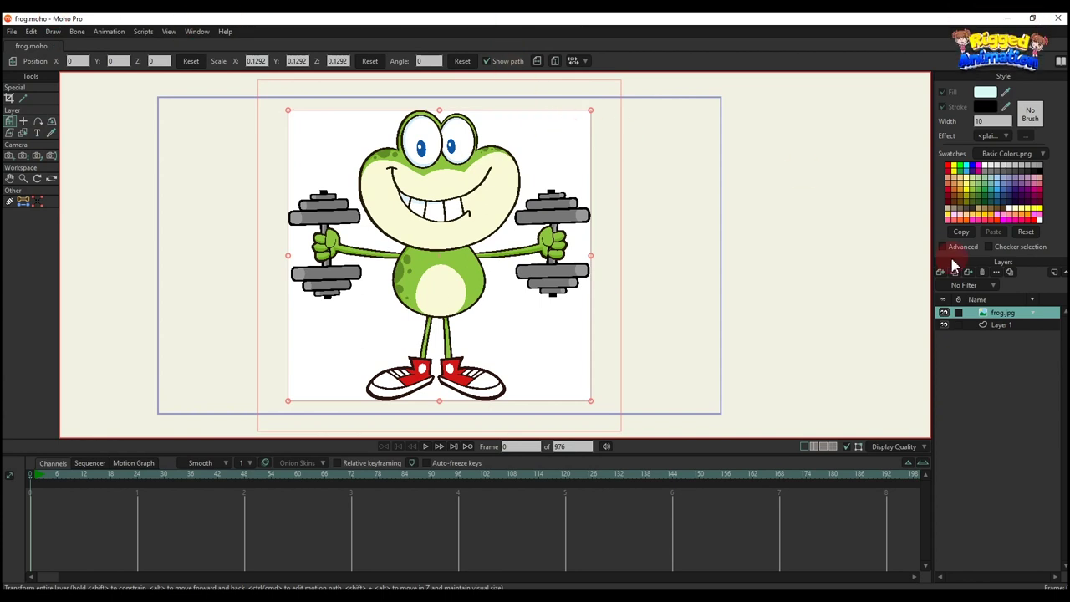
Move the vector layer Layer 1 above frog.jpg and rename it face.
{"action": "left_click", "coordinate": [995, 324]}
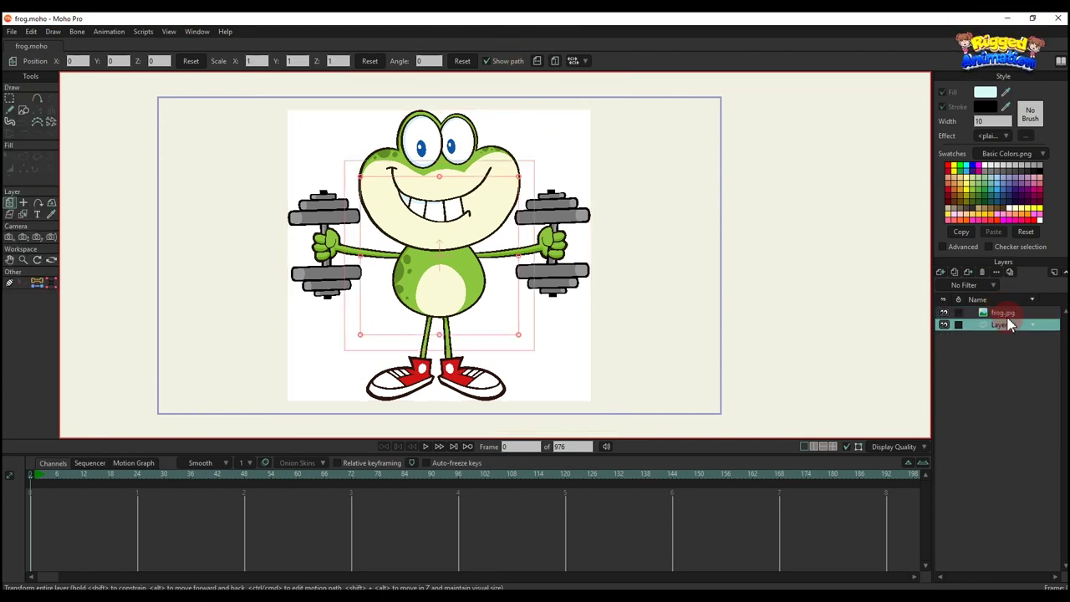
{"action": "left_click_drag", "start_coordinate": [1007, 315], "coordinate": [1006, 312]}
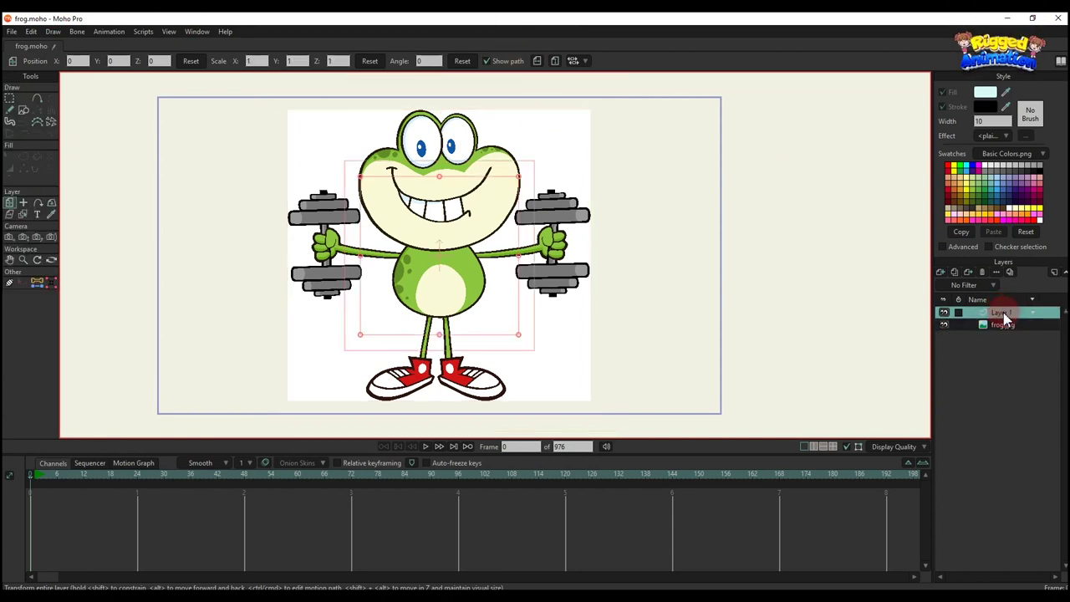
{"action": "double_click", "coordinate": [1002, 312]}
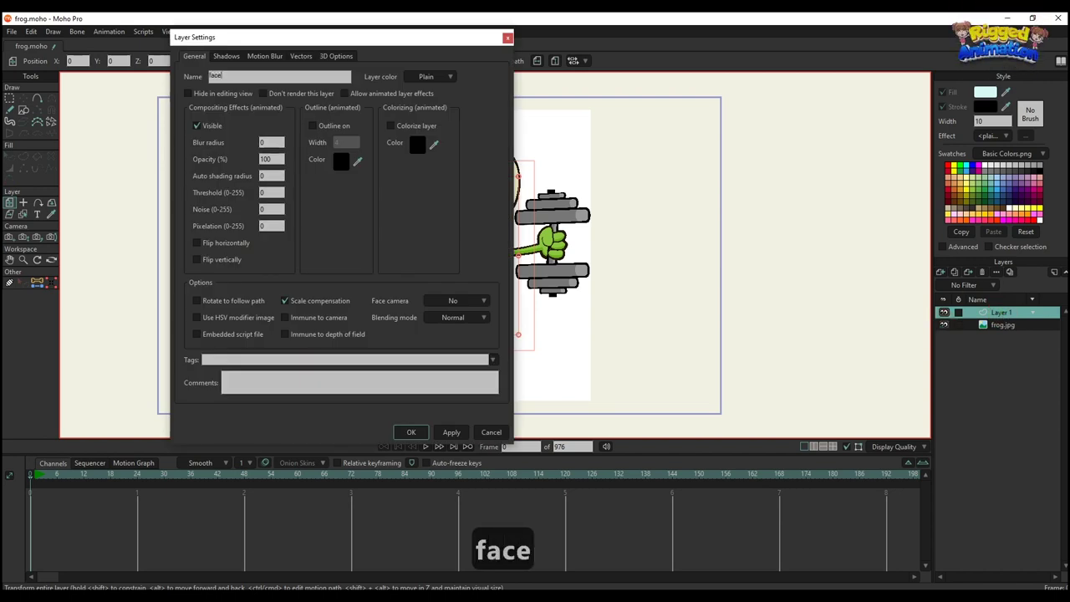
{"action": "key", "text": "Return"}
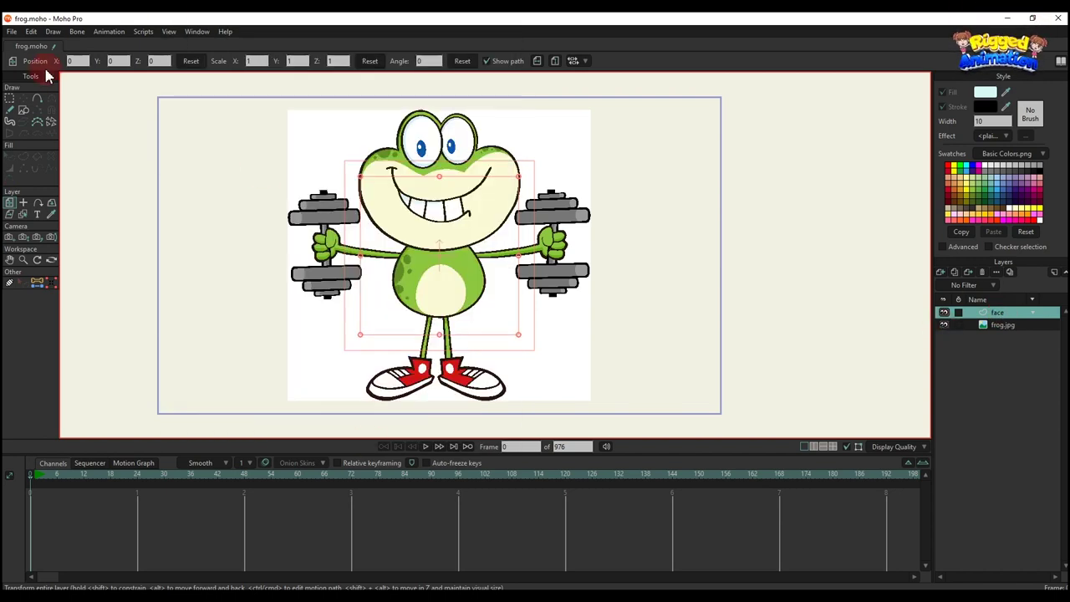
Trace a rough closed outline around the frog's head, excluding the eye bulges, with the Add Point tool.
{"action": "left_click", "coordinate": [36, 98]}
{"action": "scroll", "coordinate": [385, 171], "scroll_direction": "up", "scroll_amount": 5}
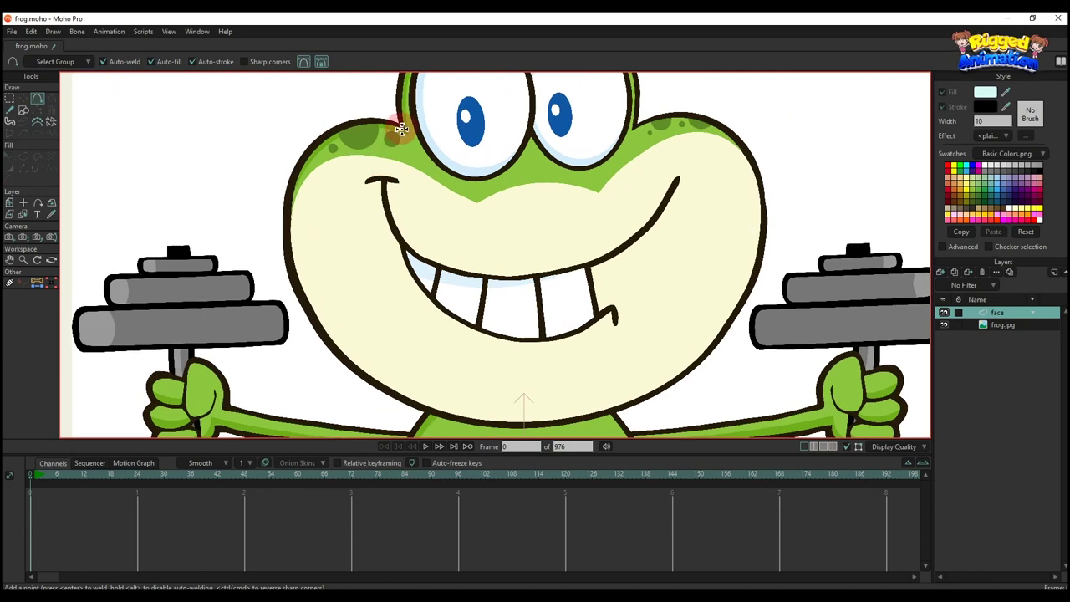
{"action": "scroll", "coordinate": [401, 130], "scroll_direction": "down", "scroll_amount": 2}
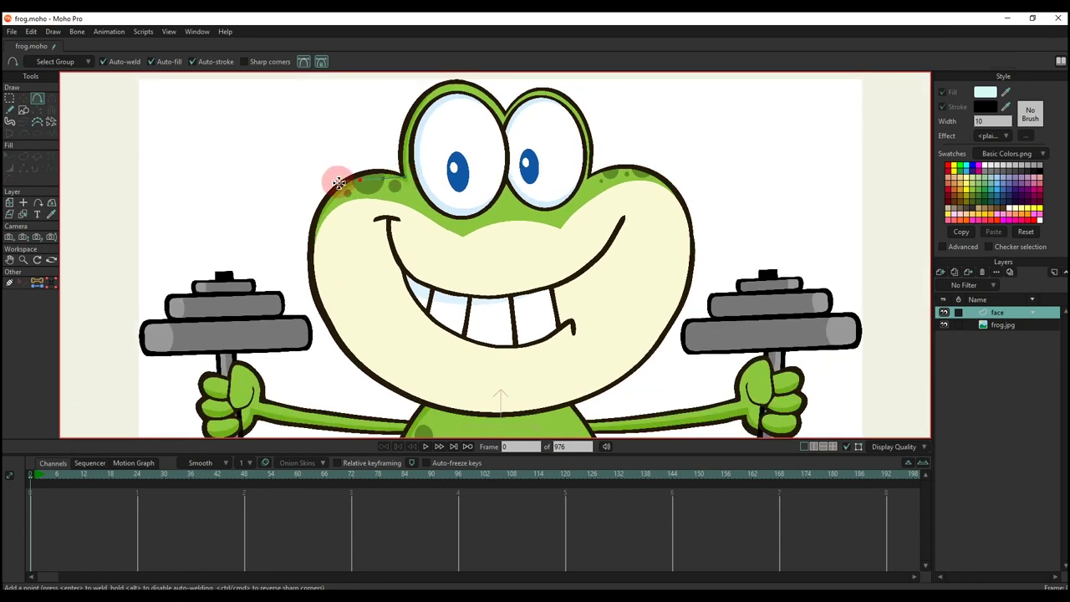
{"action": "left_click_drag", "start_coordinate": [338, 186], "coordinate": [407, 177]}
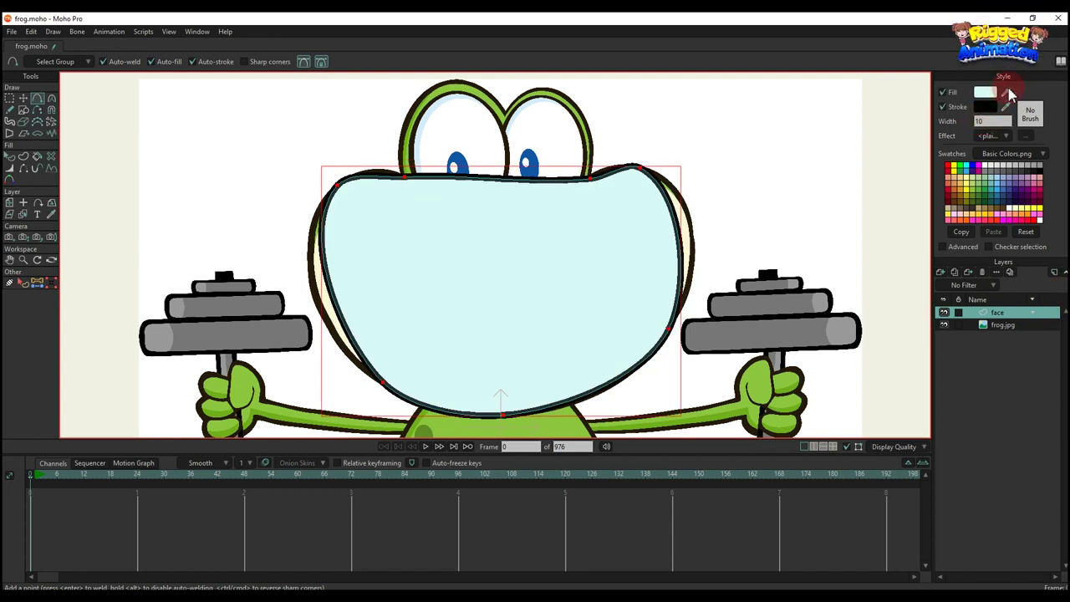
Fill the head shape with the green sampled from the reference frog's eye rim and hide the face layer.
{"action": "left_click", "coordinate": [541, 88]}
{"action": "left_click", "coordinate": [546, 93]}
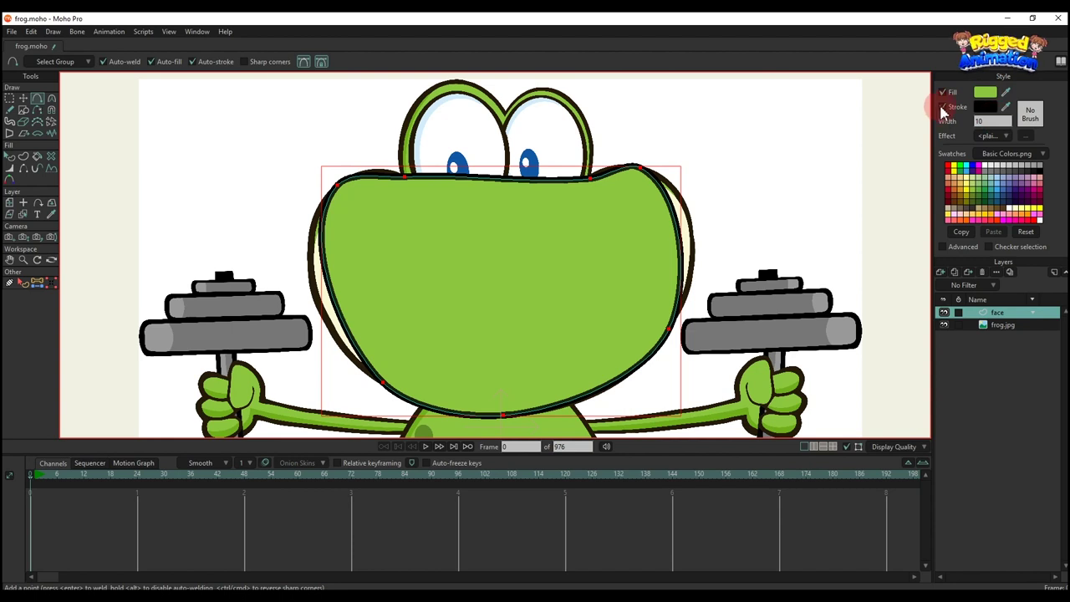
{"action": "left_click", "coordinate": [945, 313]}
Fit the upper right part of the head outline to the reference by moving its points and curve handles with Transform Points.
{"action": "key", "text": "t"}
{"action": "scroll", "coordinate": [588, 189], "scroll_direction": "up", "scroll_amount": 5}
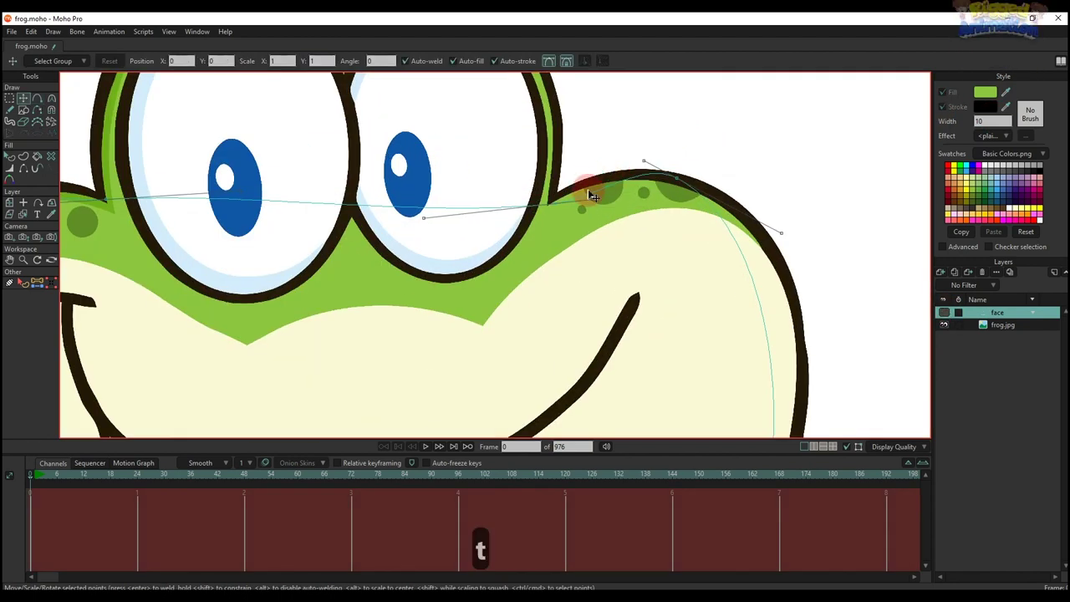
{"action": "left_click_drag", "start_coordinate": [587, 212], "coordinate": [545, 205]}
{"action": "scroll", "coordinate": [652, 174], "scroll_direction": "down", "scroll_amount": 3}
{"action": "left_click_drag", "start_coordinate": [725, 163], "coordinate": [769, 176]}
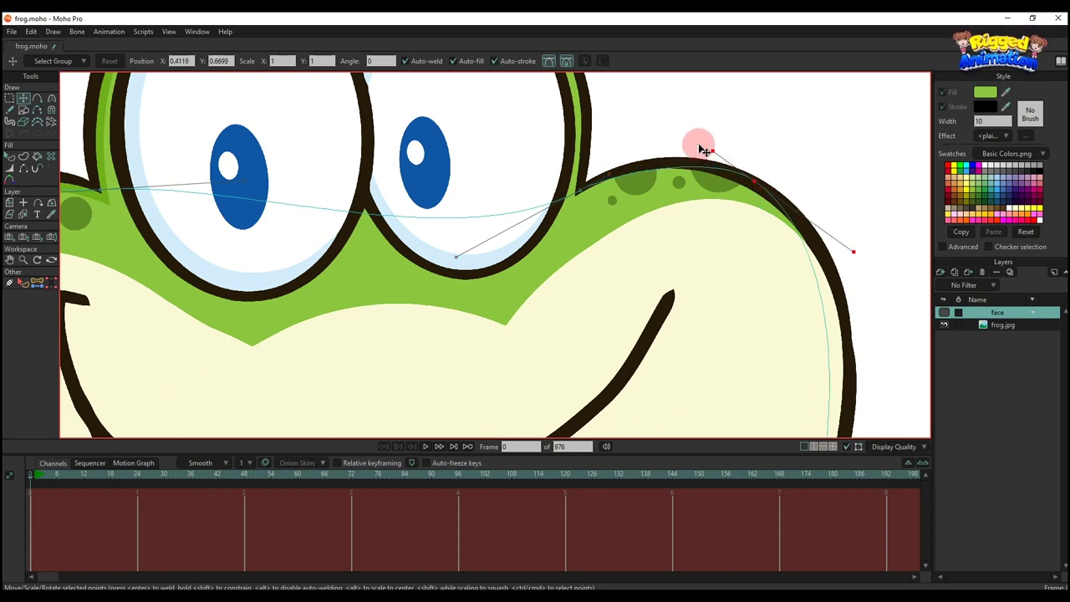
{"action": "left_click_drag", "start_coordinate": [700, 145], "coordinate": [673, 138]}
{"action": "left_click_drag", "start_coordinate": [613, 171], "coordinate": [611, 168]}
{"action": "scroll", "coordinate": [690, 197], "scroll_direction": "down", "scroll_amount": 4}
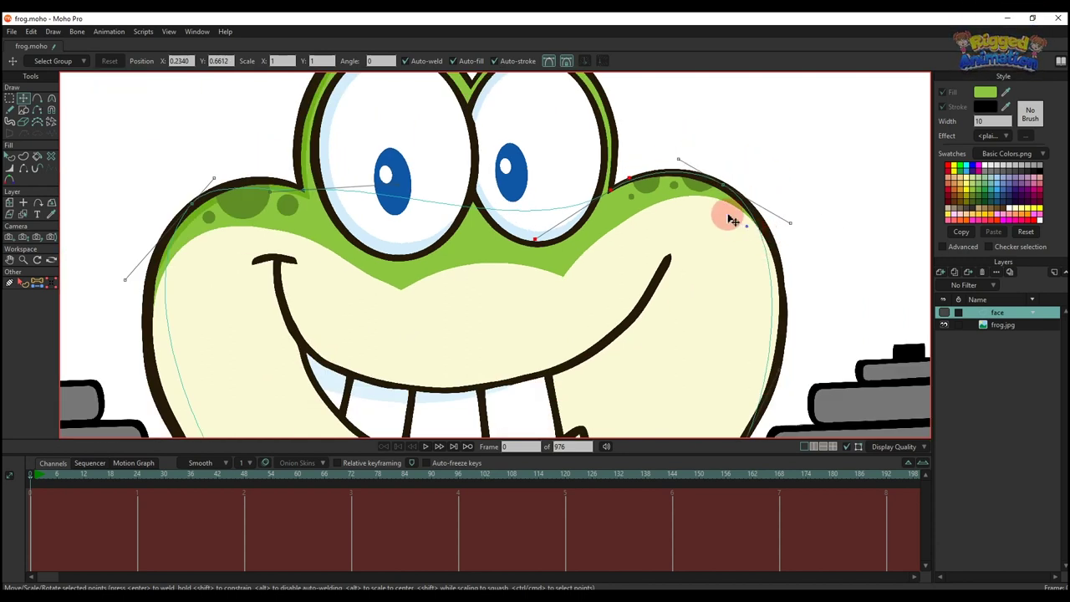
Fit the jaw outline to the reference by adjusting the lower right, chin and lower left points and handles.
{"action": "left_click", "coordinate": [707, 368]}
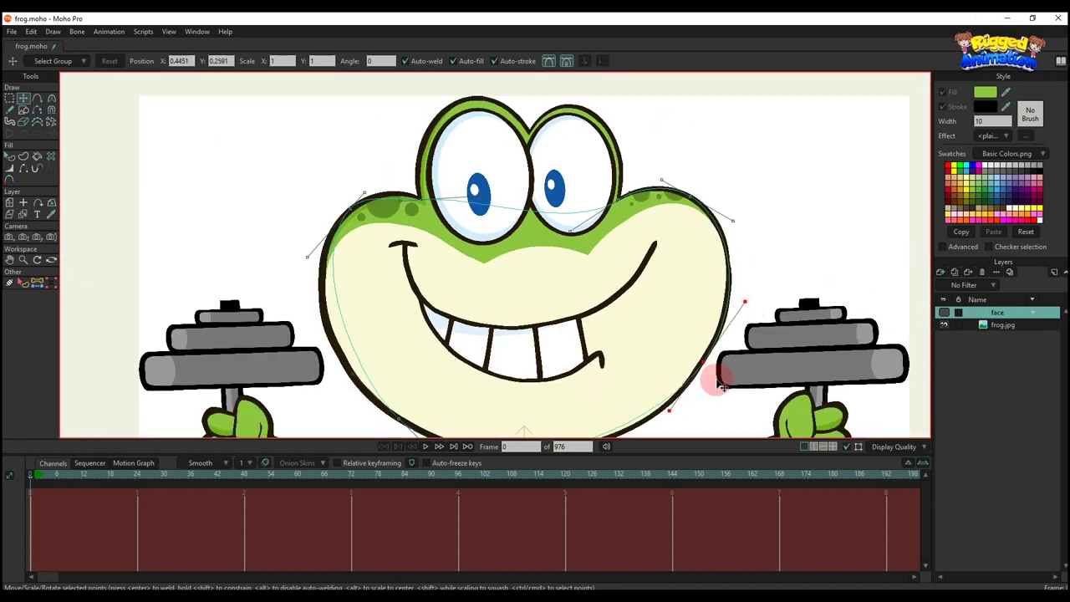
{"action": "scroll", "coordinate": [707, 372], "scroll_direction": "up", "scroll_amount": 2}
{"action": "left_click", "coordinate": [612, 359]}
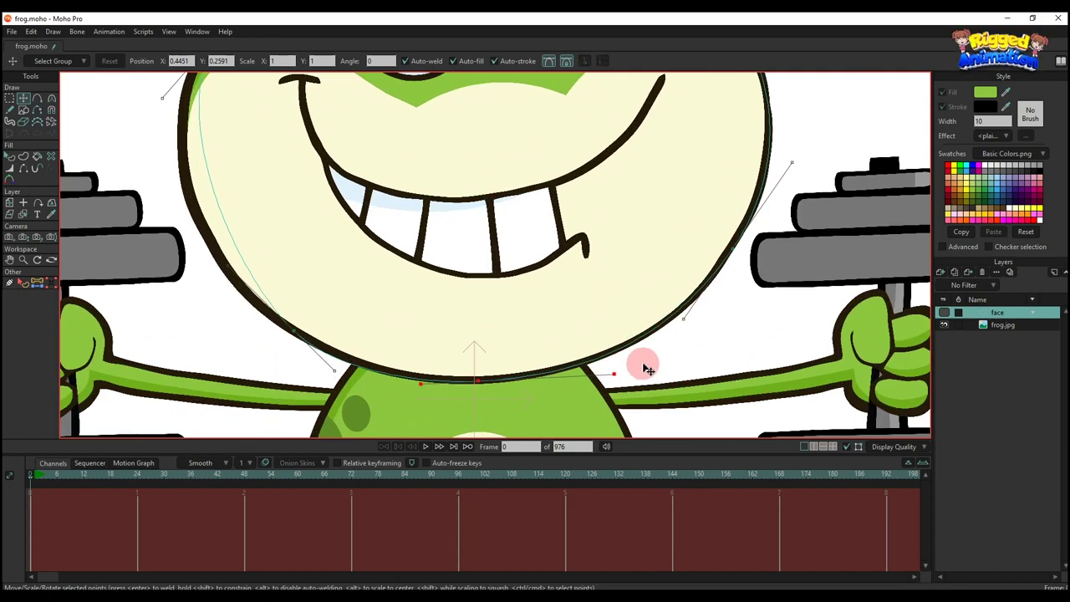
{"action": "scroll", "coordinate": [442, 351], "scroll_direction": "down", "scroll_amount": 2}
{"action": "scroll", "coordinate": [368, 334], "scroll_direction": "up", "scroll_amount": 2}
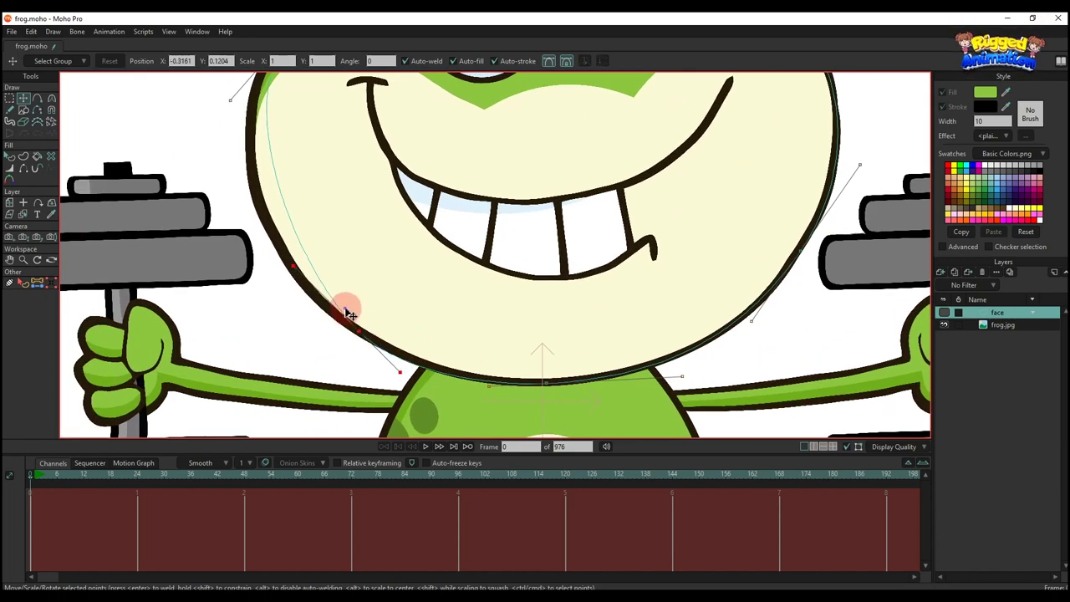
{"action": "left_click_drag", "start_coordinate": [330, 265], "coordinate": [455, 348]}
Align the upper left head point and the point beside the left eye, with their handles, to the reference's left brow curve.
{"action": "left_click_drag", "start_coordinate": [380, 112], "coordinate": [378, 188]}
{"action": "scroll", "coordinate": [494, 161], "scroll_direction": "up", "scroll_amount": 2}
{"action": "left_click_drag", "start_coordinate": [502, 175], "coordinate": [514, 156]}
{"action": "scroll", "coordinate": [481, 150], "scroll_direction": "up", "scroll_amount": 2}
{"action": "left_click_drag", "start_coordinate": [391, 155], "coordinate": [404, 145]}
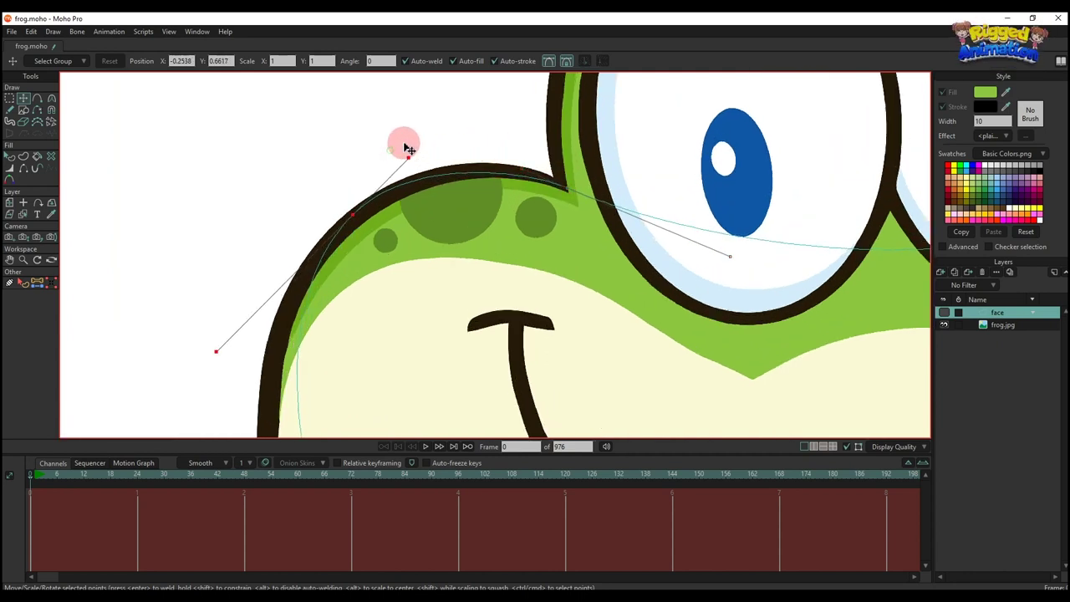
{"action": "left_click_drag", "start_coordinate": [486, 164], "coordinate": [523, 158]}
{"action": "scroll", "coordinate": [549, 179], "scroll_direction": "up", "scroll_amount": 2}
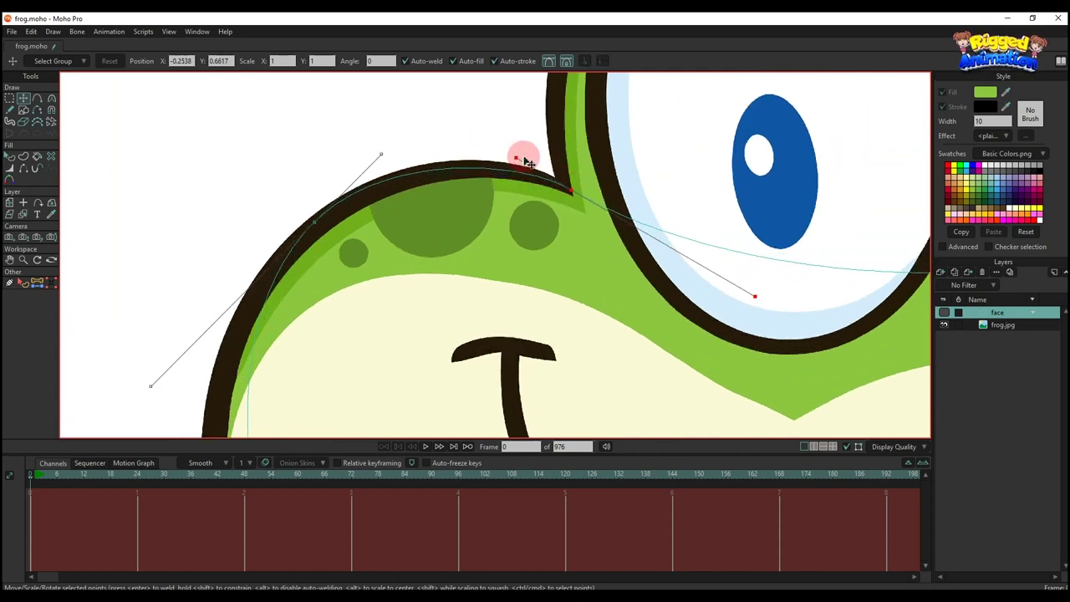
{"action": "left_click_drag", "start_coordinate": [340, 204], "coordinate": [331, 210]}
Adjust the curve handles along the left cheek so that the outline follows the reference's left edge.
{"action": "scroll", "coordinate": [328, 226], "scroll_direction": "down", "scroll_amount": 4}
{"action": "left_click_drag", "start_coordinate": [285, 274], "coordinate": [393, 137]}
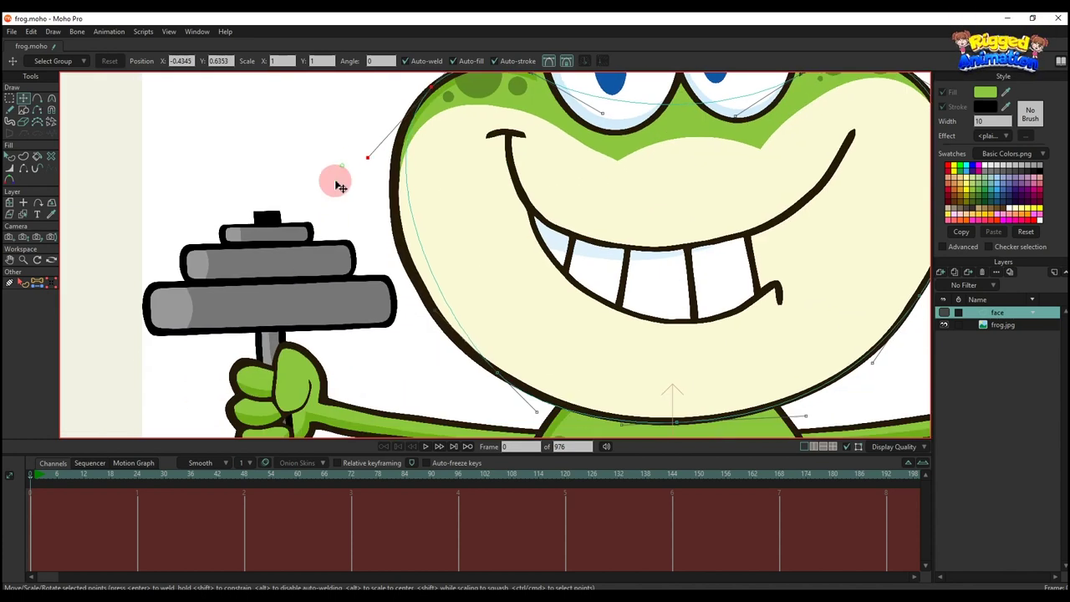
{"action": "left_click_drag", "start_coordinate": [339, 185], "coordinate": [318, 224]}
{"action": "left_click", "coordinate": [406, 325]}
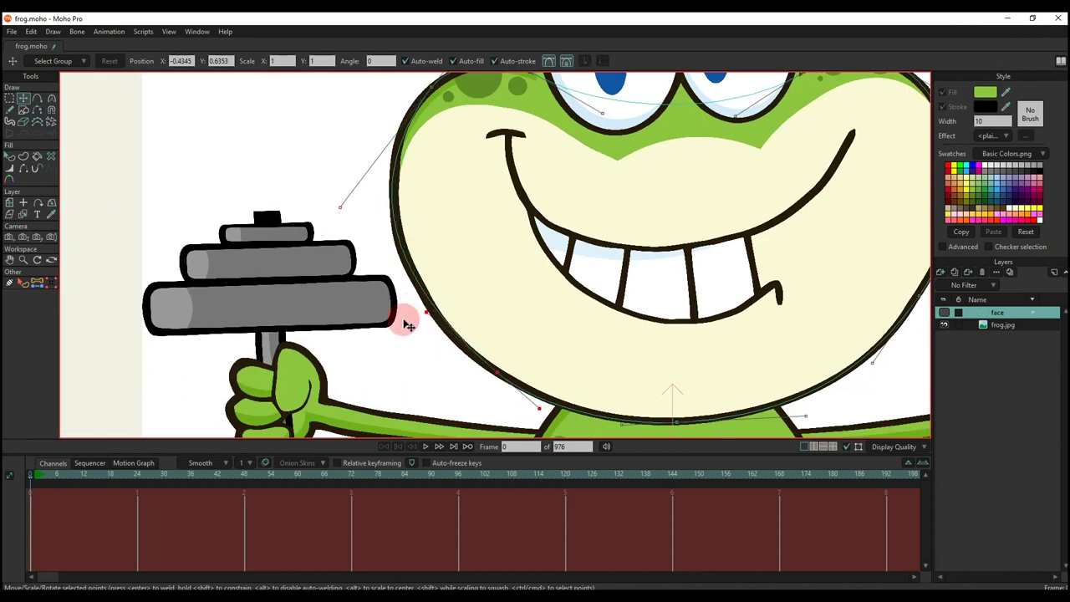
Refine the handles of the outline points where the head meets the outer edges of both eye bulges.
{"action": "scroll", "coordinate": [406, 325], "scroll_direction": "down", "scroll_amount": 3}
{"action": "scroll", "coordinate": [580, 219], "scroll_direction": "up", "scroll_amount": 3}
{"action": "left_click", "coordinate": [559, 231]}
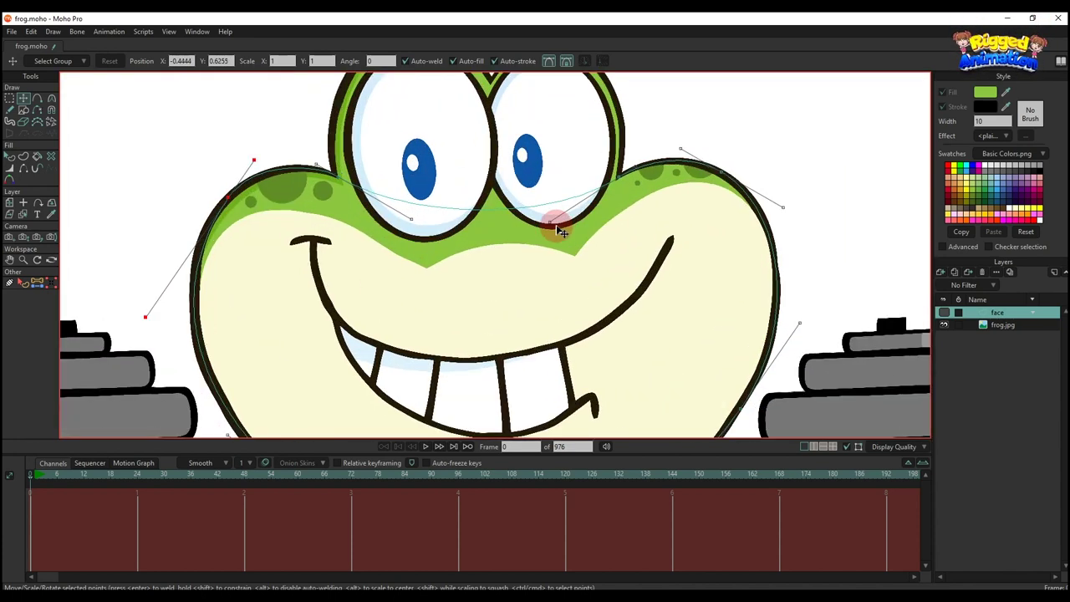
{"action": "left_click", "coordinate": [612, 178]}
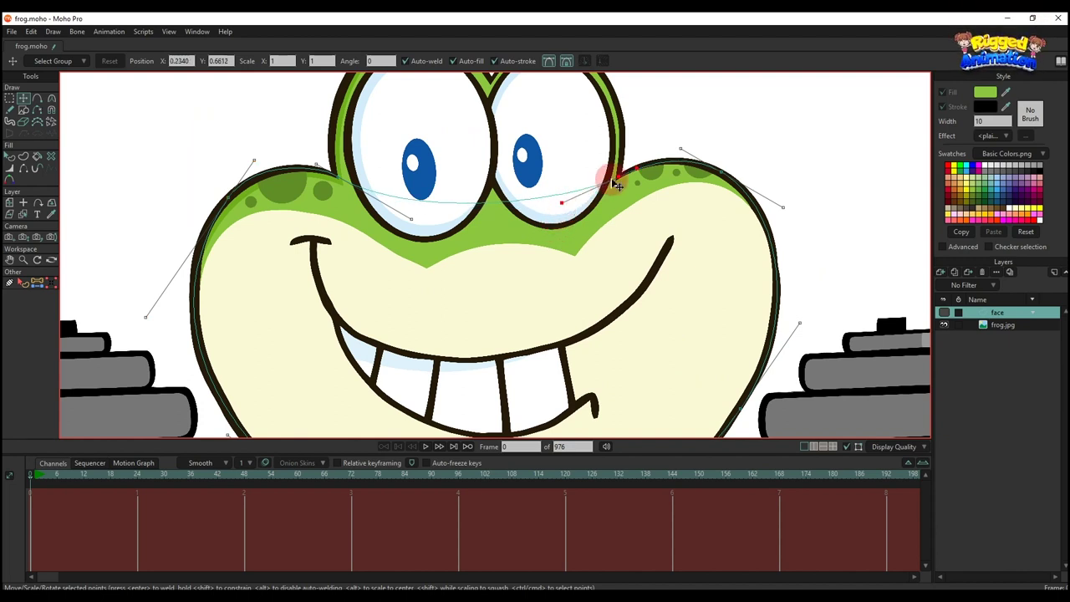
{"action": "scroll", "coordinate": [613, 175], "scroll_direction": "up", "scroll_amount": 2}
{"action": "left_click", "coordinate": [664, 159]}
{"action": "left_click_drag", "start_coordinate": [235, 255], "coordinate": [217, 240]}
Draw a curve over both eye bulges with the Add Point tool, joining it to the head outline at both outer corners.
{"action": "key", "text": "a"}
{"action": "scroll", "coordinate": [389, 239], "scroll_direction": "down", "scroll_amount": 2}
{"action": "scroll", "coordinate": [333, 259], "scroll_direction": "up", "scroll_amount": 5}
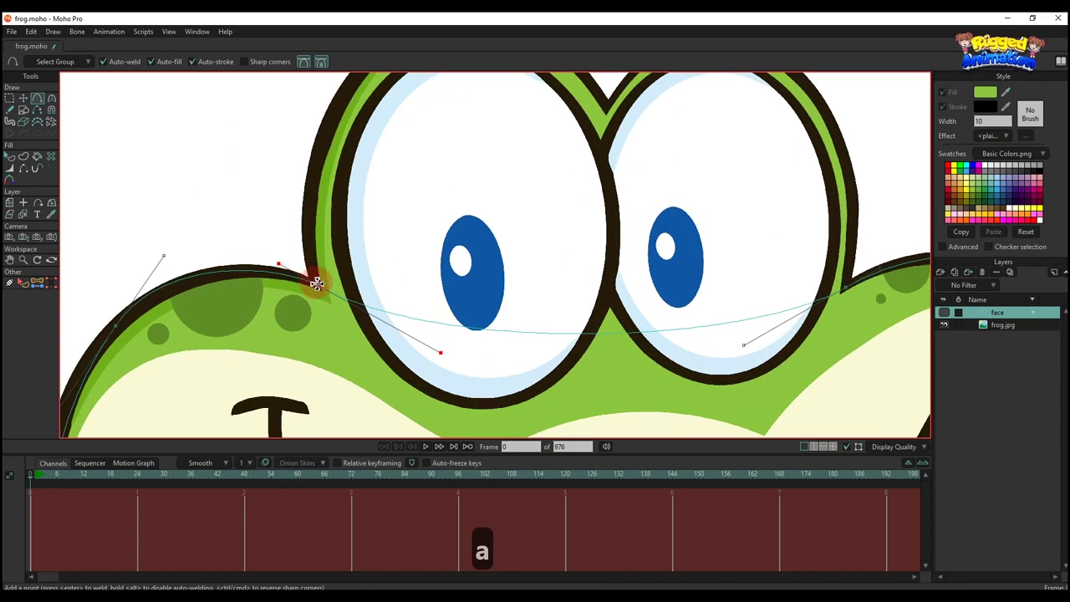
{"action": "scroll", "coordinate": [319, 314], "scroll_direction": "down", "scroll_amount": 4}
{"action": "left_click_drag", "start_coordinate": [321, 302], "coordinate": [398, 132]}
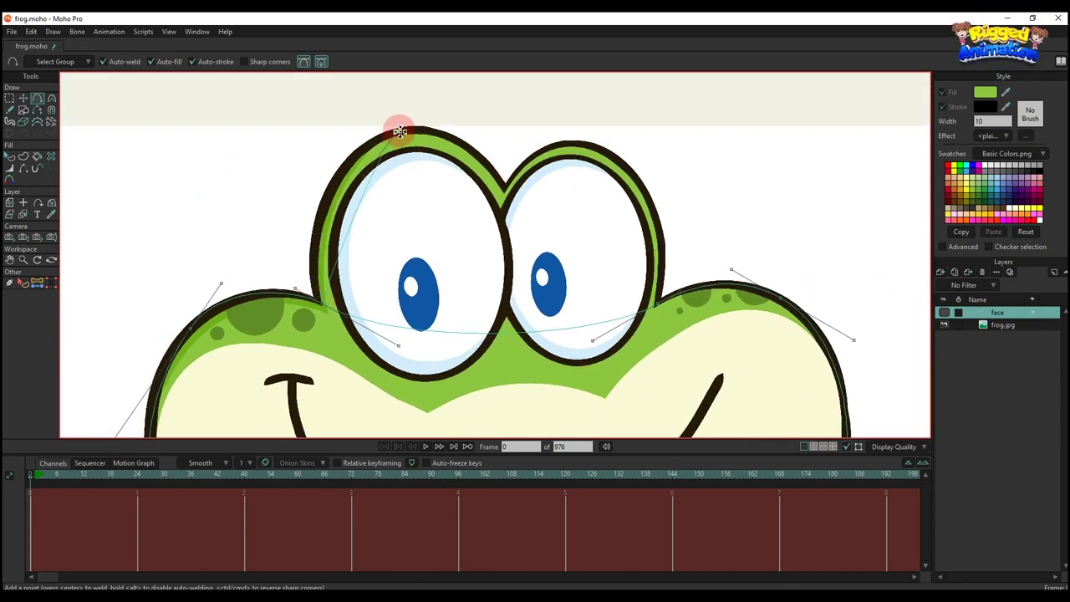
{"action": "left_click", "coordinate": [507, 185]}
{"action": "left_click_drag", "start_coordinate": [506, 191], "coordinate": [660, 301]}
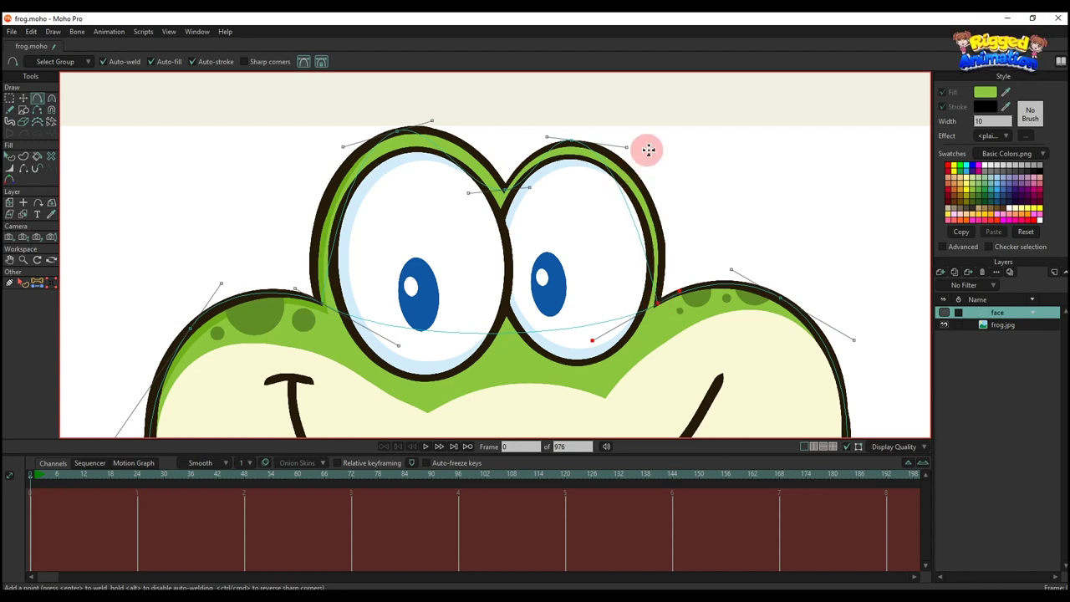
Turn the curve point in the notch between the two eye bulges into a sharp peak with the Curvature tool.
{"action": "key", "text": "t"}
{"action": "scroll", "coordinate": [568, 138], "scroll_direction": "up", "scroll_amount": 2}
{"action": "left_click", "coordinate": [473, 210]}
{"action": "key", "text": "c"}
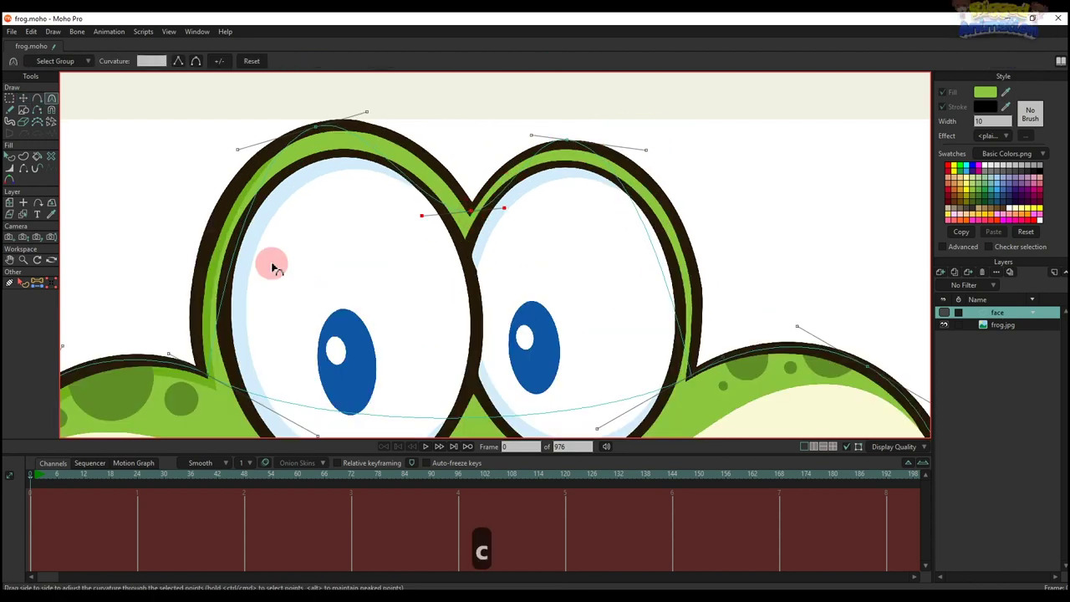
{"action": "left_click_drag", "start_coordinate": [271, 268], "coordinate": [177, 287]}
Reposition the top point of the right eye bulge and stretch its handles to match the reference curve.
{"action": "key", "text": "t"}
{"action": "left_click_drag", "start_coordinate": [532, 135], "coordinate": [579, 147]}
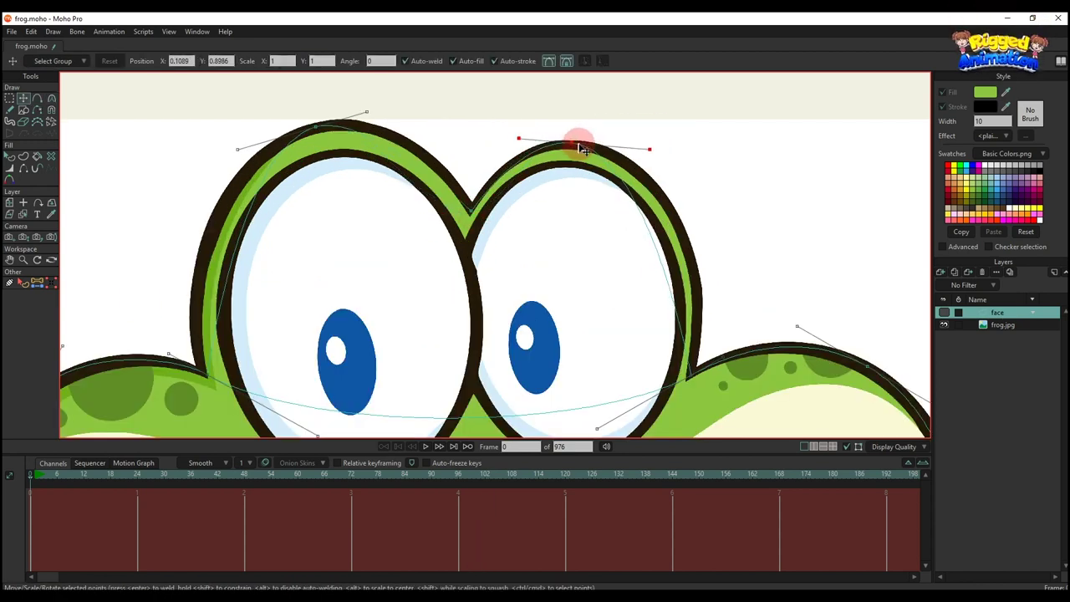
{"action": "left_click_drag", "start_coordinate": [649, 148], "coordinate": [730, 160]}
{"action": "left_click", "coordinate": [543, 140]}
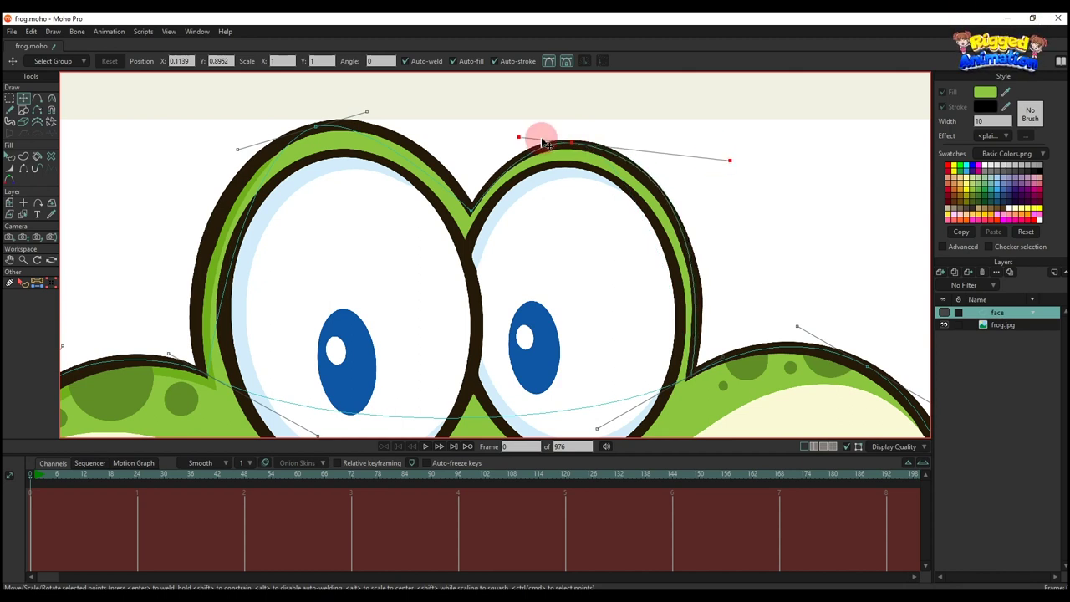
{"action": "left_click_drag", "start_coordinate": [542, 142], "coordinate": [530, 141]}
{"action": "left_click_drag", "start_coordinate": [707, 156], "coordinate": [701, 154]}
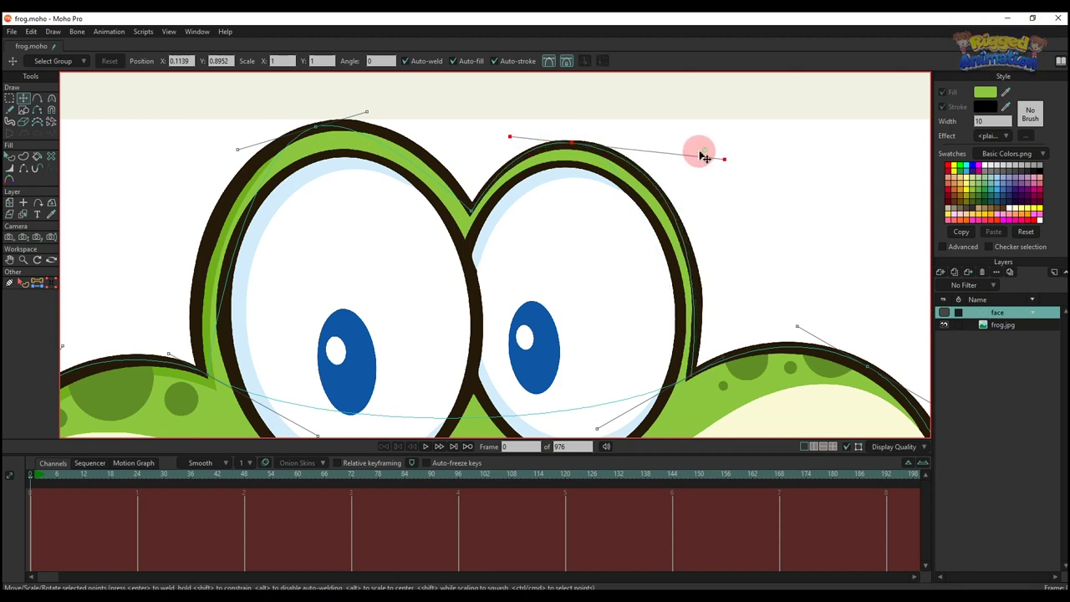
Adjust the curve handles at the right eye bulge's outer corner and top point to follow the reference edge.
{"action": "scroll", "coordinate": [720, 319], "scroll_direction": "up", "scroll_amount": 2}
{"action": "key", "text": "c"}
{"action": "left_click_drag", "start_coordinate": [681, 395], "coordinate": [697, 365]}
{"action": "left_click_drag", "start_coordinate": [702, 129], "coordinate": [700, 133]}
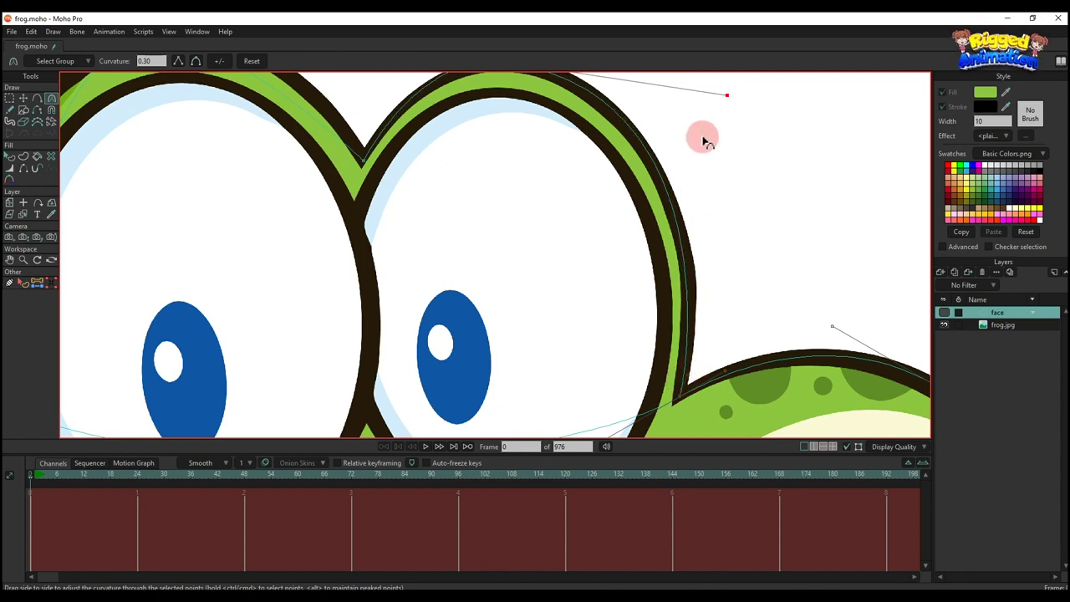
Adjust the handles of the left eye bulge's top point and outer corner so the curve matches the reference outline.
{"action": "left_click_drag", "start_coordinate": [537, 137], "coordinate": [664, 273]}
{"action": "left_click_drag", "start_coordinate": [326, 153], "coordinate": [402, 143]}
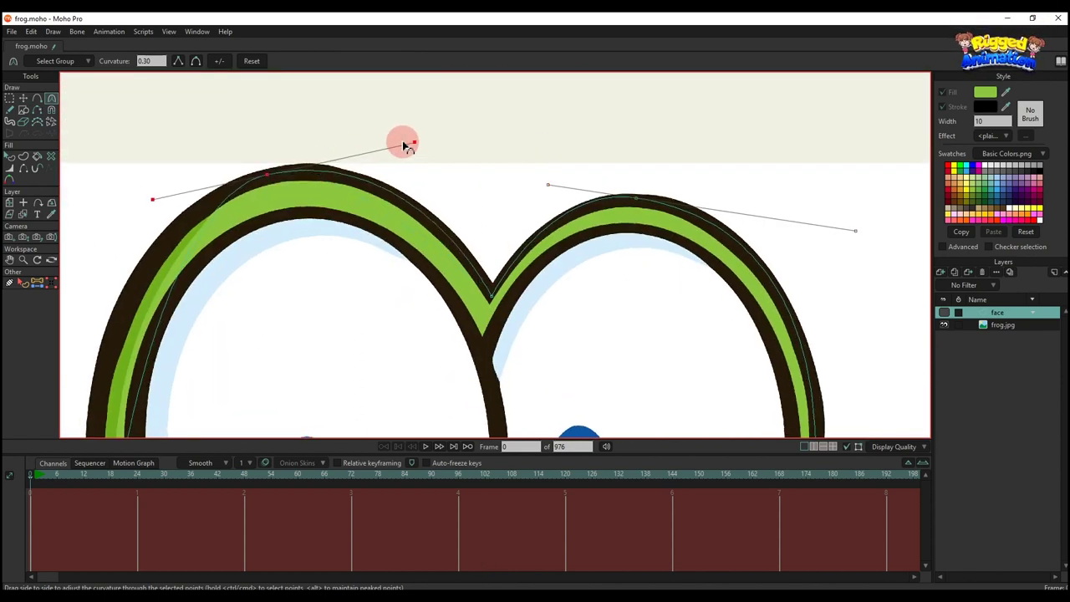
{"action": "scroll", "coordinate": [242, 224], "scroll_direction": "down", "scroll_amount": 2}
{"action": "left_click_drag", "start_coordinate": [242, 223], "coordinate": [327, 171]}
{"action": "left_click_drag", "start_coordinate": [248, 365], "coordinate": [212, 278]}
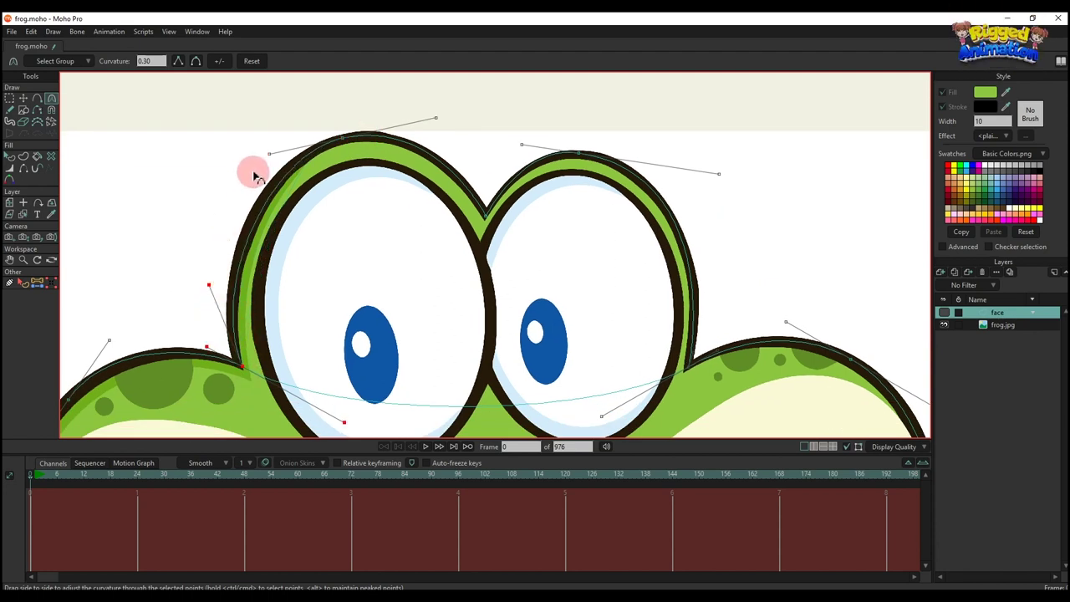
{"action": "scroll", "coordinate": [471, 208], "scroll_direction": "down", "scroll_amount": 2}
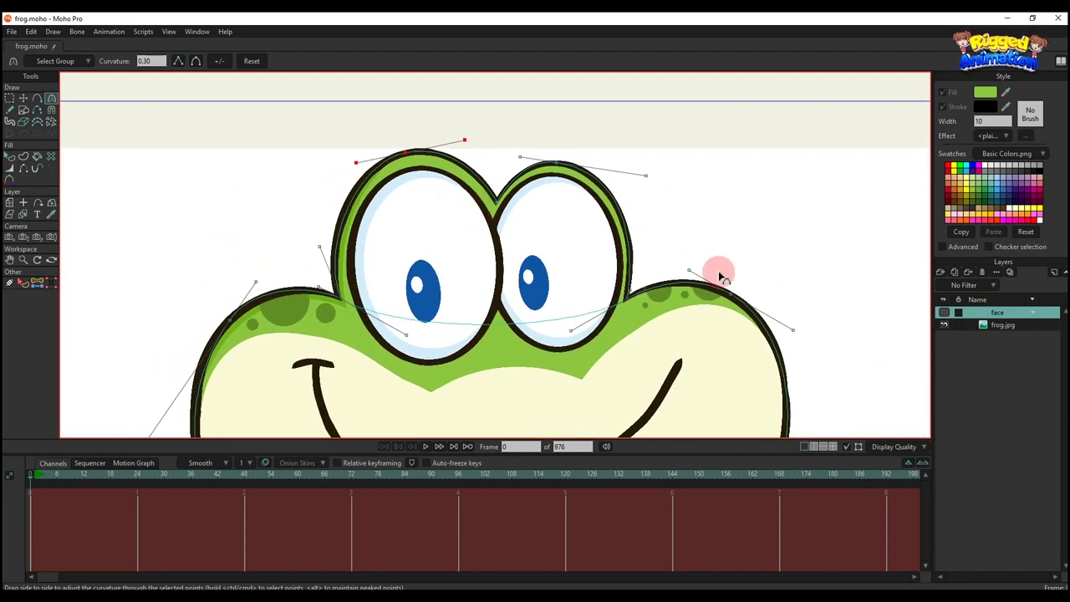
Show the face layer, hide frog.jpg, and create a filled and stroked shape from the points around both eye bulges.
{"action": "left_click", "coordinate": [944, 312]}
{"action": "left_click", "coordinate": [943, 324]}
{"action": "scroll", "coordinate": [327, 203], "scroll_direction": "down", "scroll_amount": 2}
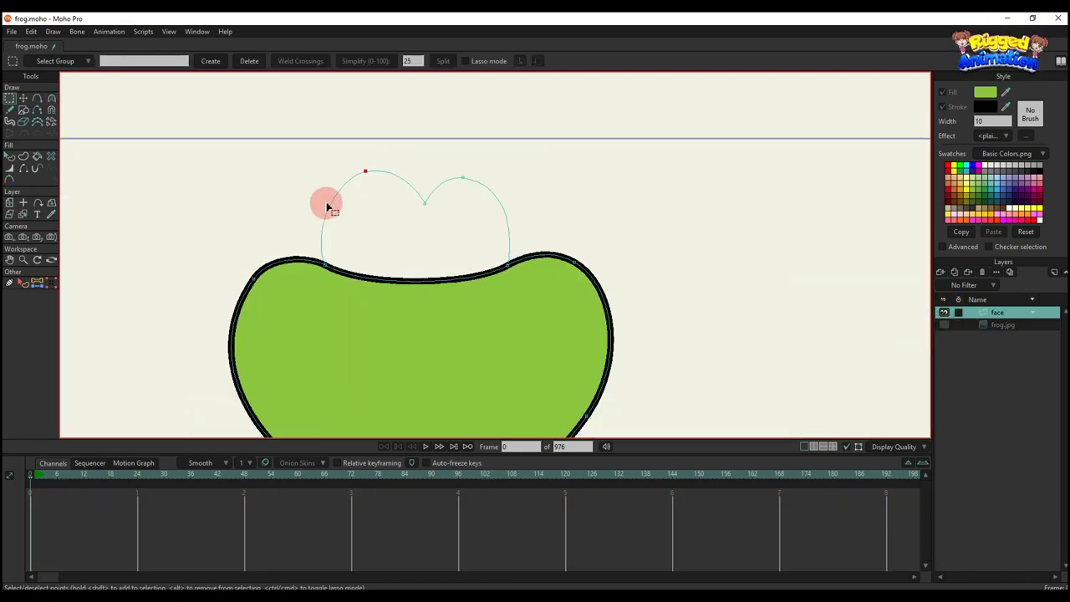
{"action": "key", "text": "g"}
{"action": "left_click_drag", "start_coordinate": [497, 303], "coordinate": [539, 325]}
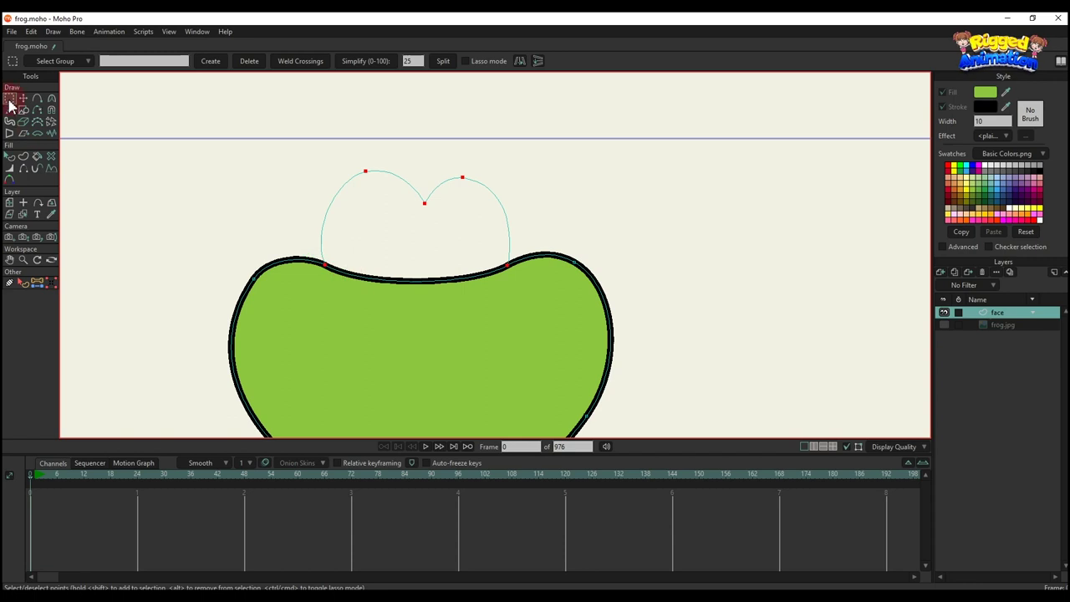
{"action": "left_click", "coordinate": [23, 157]}
{"action": "left_click", "coordinate": [126, 61]}
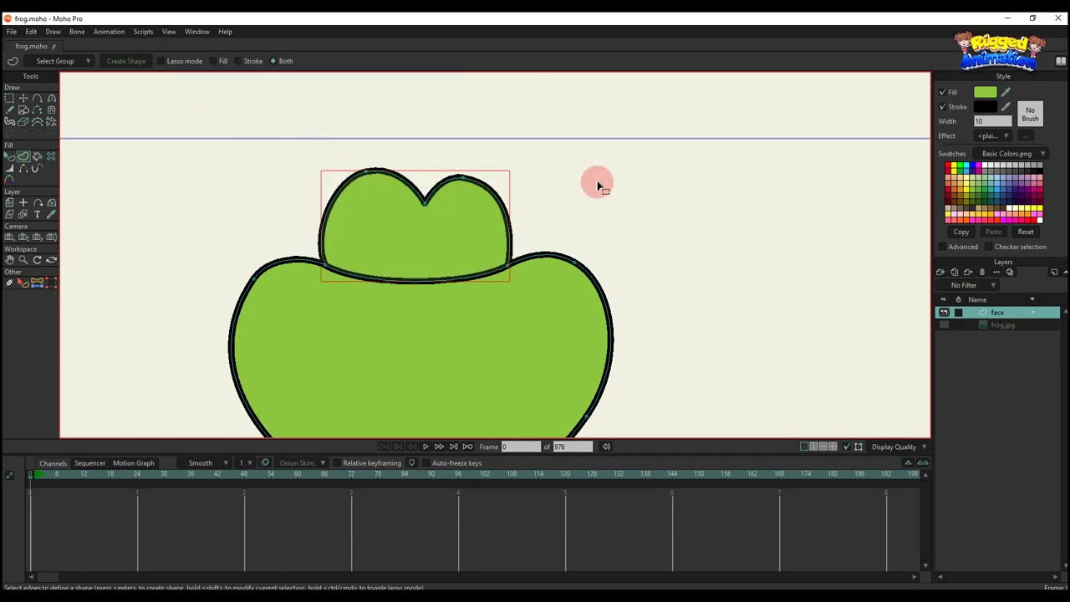
Hide the stroke edge dividing the eye bulges from the rest of the head with the Hide Edge tool.
{"action": "key", "text": "q"}
{"action": "left_click", "coordinate": [26, 169]}
{"action": "left_click", "coordinate": [360, 278]}
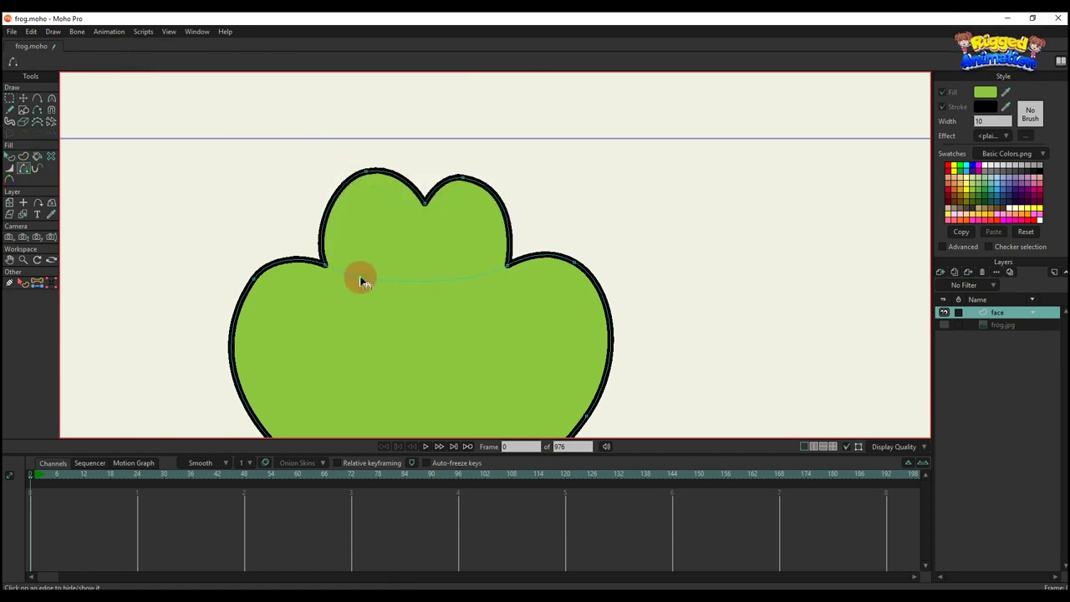
{"action": "key", "text": "q"}
{"action": "scroll", "coordinate": [529, 259], "scroll_direction": "down", "scroll_amount": 3}
{"action": "left_click_drag", "start_coordinate": [526, 261], "coordinate": [538, 220]}
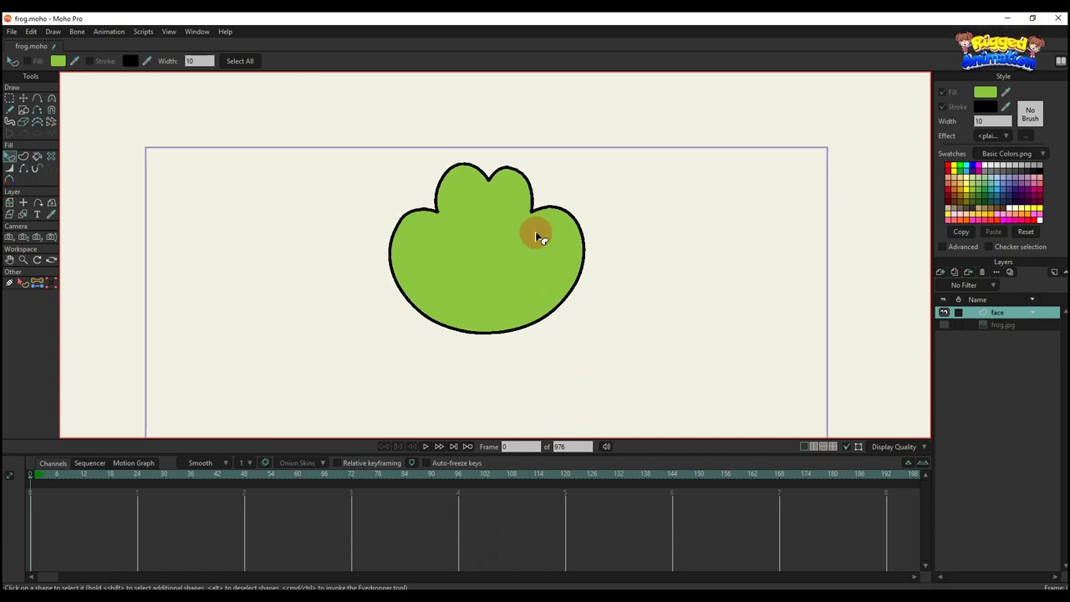
Turn the frog.jpg reference back on, compare it with the traced head, and leave the face layer hidden.
{"action": "scroll", "coordinate": [523, 233], "scroll_direction": "up", "scroll_amount": 2}
{"action": "left_click", "coordinate": [943, 326]}
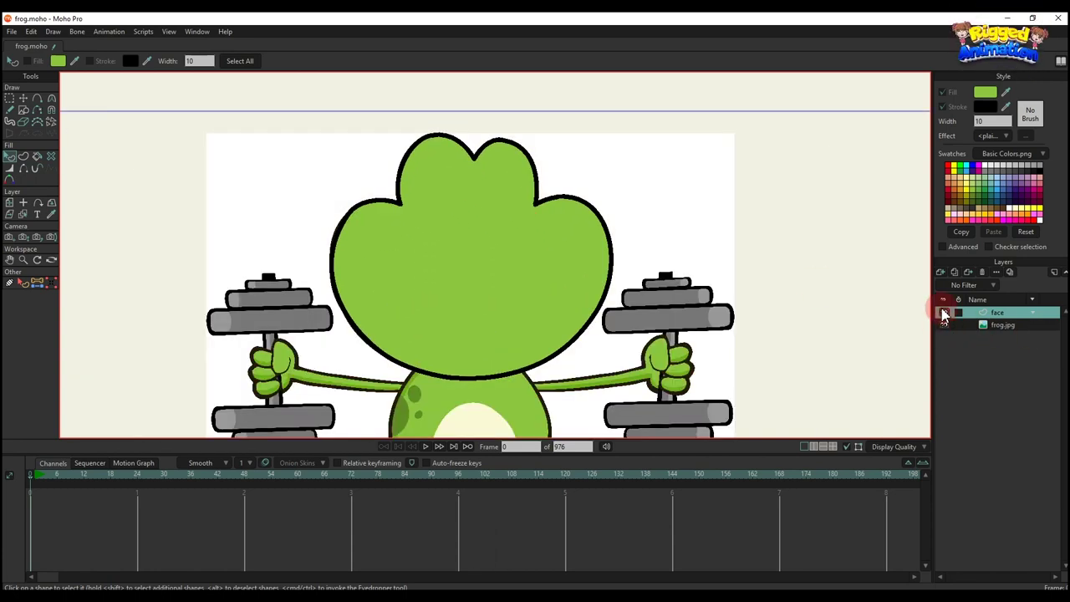
{"action": "left_click", "coordinate": [944, 312]}
{"action": "left_click", "coordinate": [943, 313]}
{"action": "scroll", "coordinate": [458, 260], "scroll_direction": "down", "scroll_amount": 2}
{"action": "left_click", "coordinate": [943, 313]}
{"action": "scroll", "coordinate": [503, 306], "scroll_direction": "up", "scroll_amount": 3}
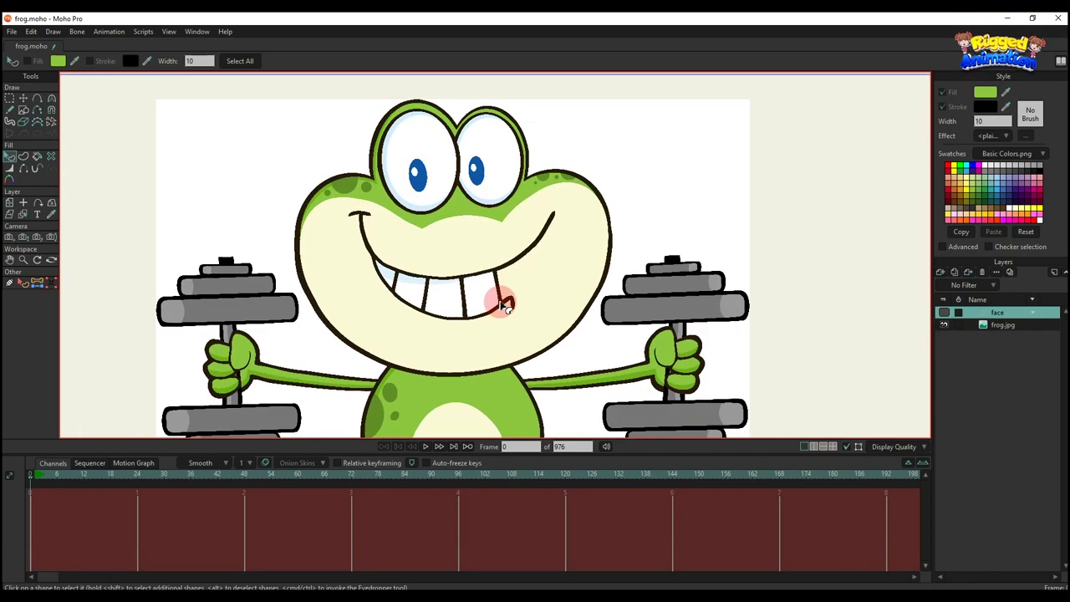
{"action": "left_click_drag", "start_coordinate": [505, 305], "coordinate": [549, 320]}
Add a new vector layer above the face layer.
{"action": "left_click", "coordinate": [940, 272]}
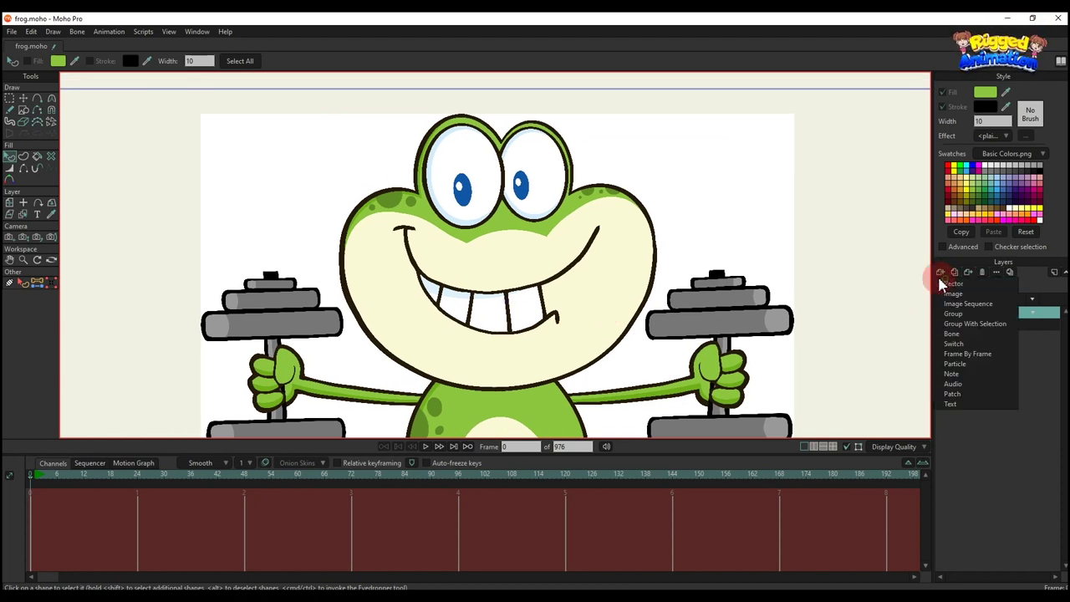
{"action": "left_click", "coordinate": [944, 284]}
{"action": "scroll", "coordinate": [483, 226], "scroll_direction": "up", "scroll_amount": 2}
{"action": "type", "text": "a"}
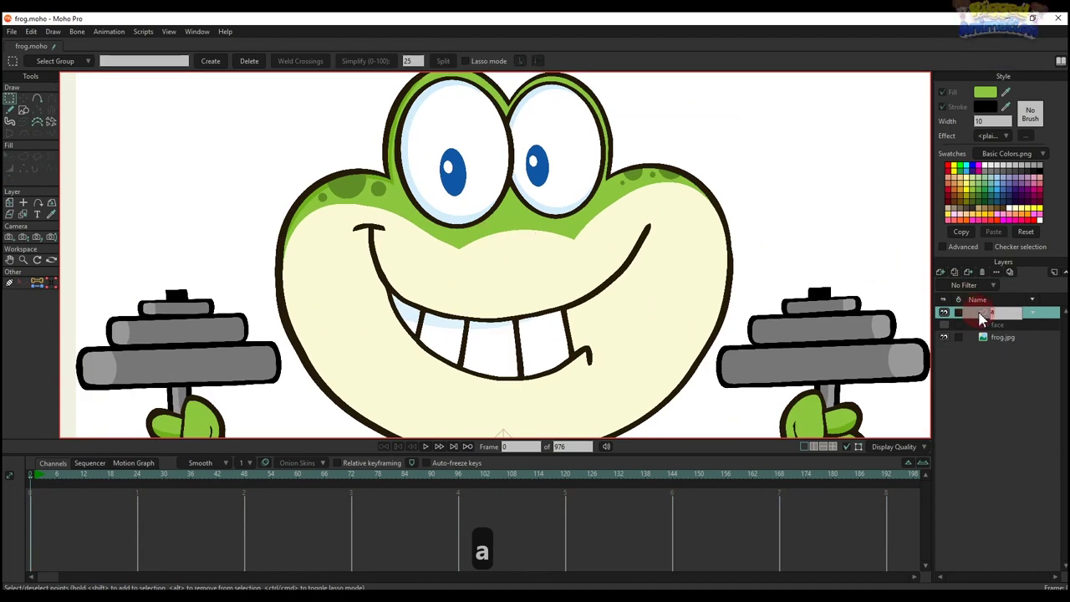
{"action": "key", "text": "ctrl+z"}
Draw a closed shape around the frog's cream-coloured muzzle with the Add Point tool, dipping below each eye.
{"action": "key", "text": "a"}
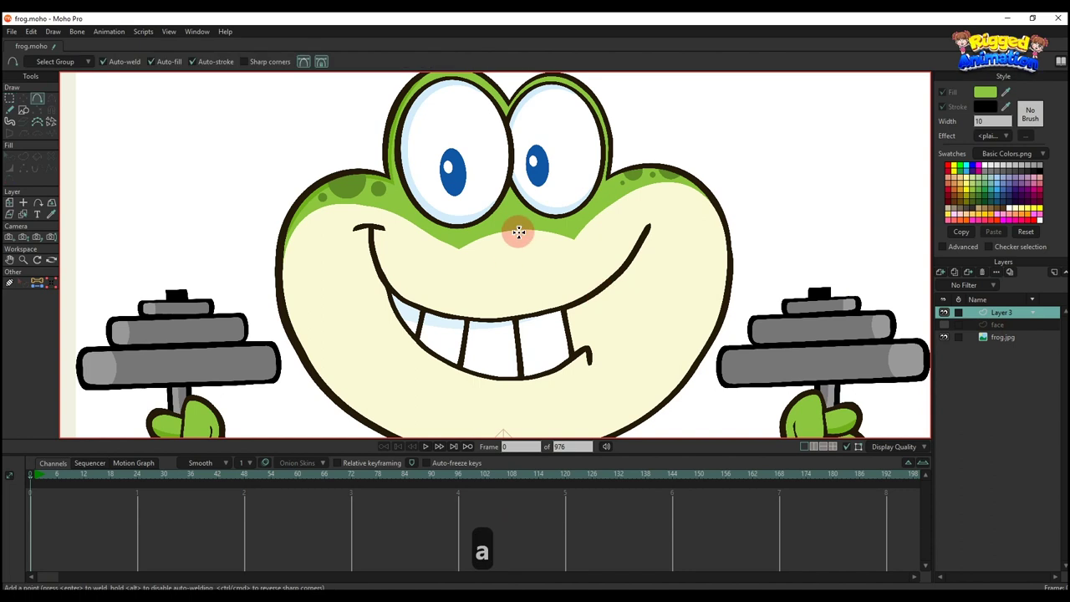
{"action": "scroll", "coordinate": [569, 234], "scroll_direction": "up", "scroll_amount": 2}
{"action": "scroll", "coordinate": [498, 241], "scroll_direction": "down", "scroll_amount": 1}
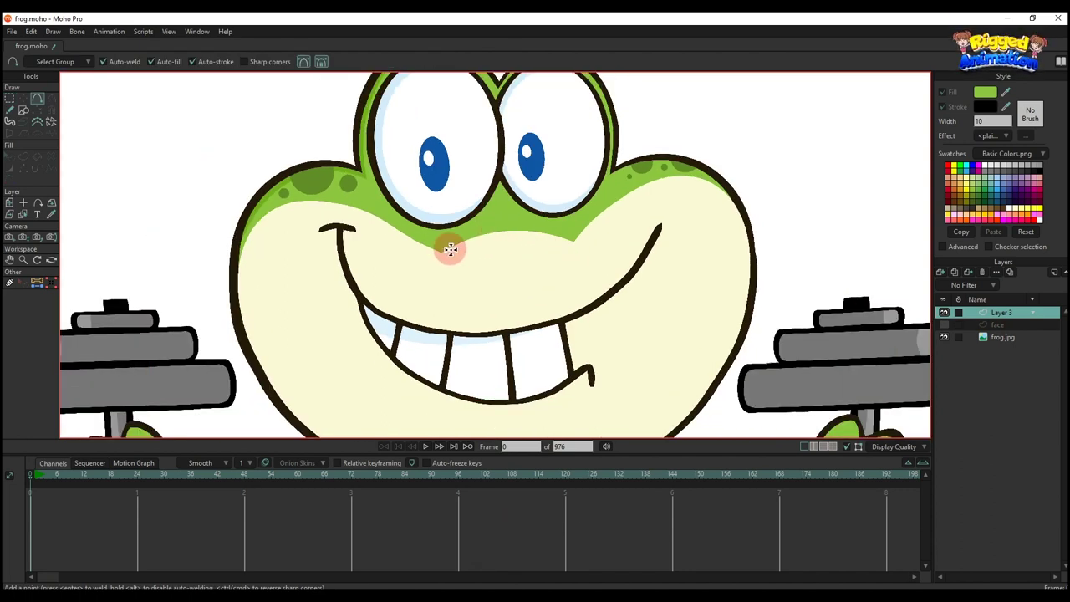
{"action": "mouse_move", "coordinate": [440, 253]}
{"action": "left_mouse_down"}
{"action": "mouse_move", "coordinate": [576, 242]}
{"action": "mouse_move", "coordinate": [624, 206]}
{"action": "mouse_move", "coordinate": [709, 268]}
{"action": "mouse_move", "coordinate": [697, 244]}
{"action": "mouse_move", "coordinate": [681, 307]}
{"action": "mouse_move", "coordinate": [575, 414]}
{"action": "mouse_move", "coordinate": [389, 368]}
{"action": "mouse_move", "coordinate": [343, 268]}
{"action": "mouse_move", "coordinate": [384, 224]}
{"action": "mouse_move", "coordinate": [490, 246]}
{"action": "left_mouse_up"}
{"action": "scroll", "coordinate": [576, 241], "scroll_direction": "down", "scroll_amount": 2}
{"action": "scroll", "coordinate": [502, 246], "scroll_direction": "up", "scroll_amount": 3}
{"action": "key", "text": "t"}
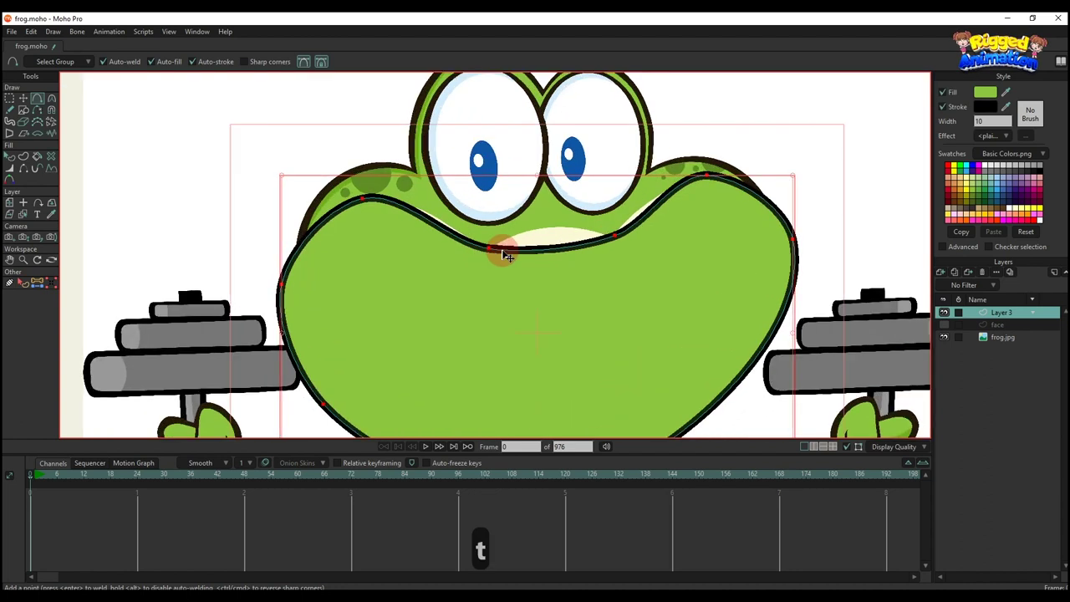
Fill the muzzle shape with the cream colour sampled from the reference and hide its layer to reveal the image.
{"action": "key", "text": "q"}
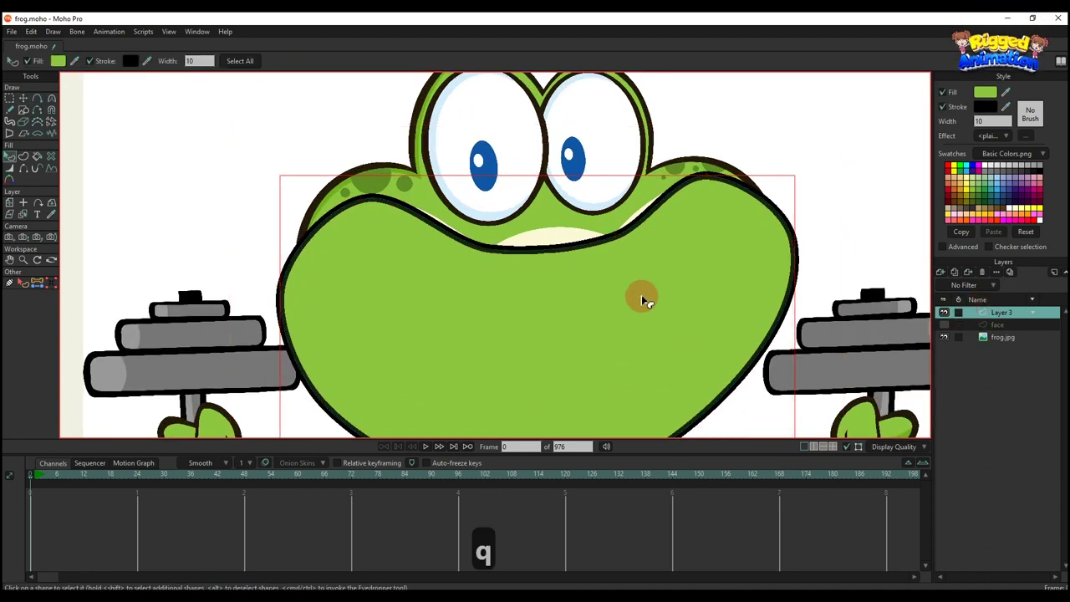
{"action": "left_click_drag", "start_coordinate": [1006, 92], "coordinate": [556, 239]}
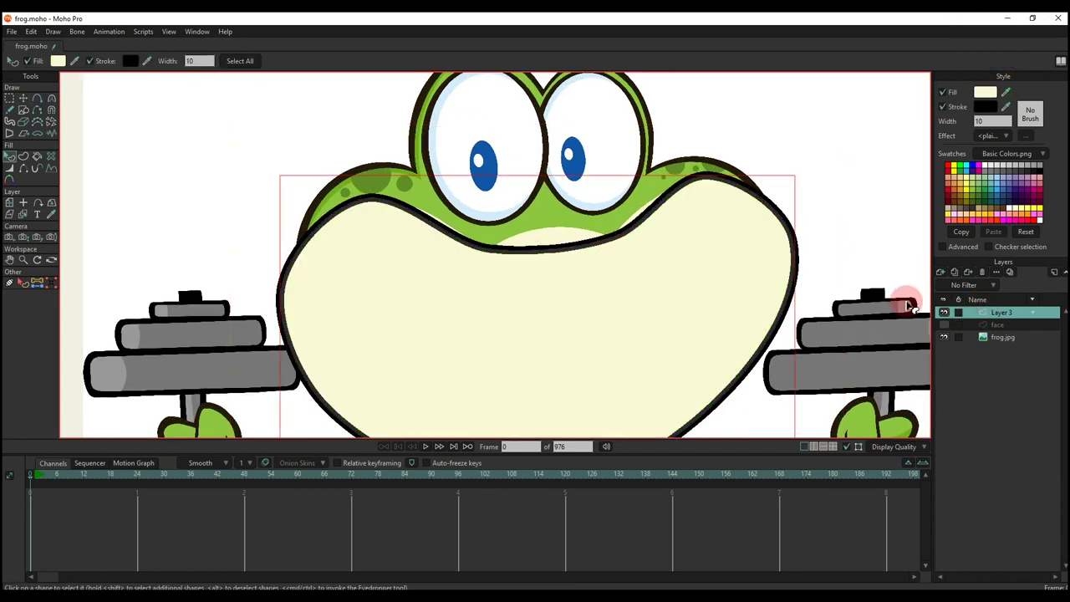
{"action": "left_click", "coordinate": [943, 313]}
Move the muzzle's left dip point onto the reference corner and bend the handles to form the arch between both dips.
{"action": "key", "text": "t"}
{"action": "scroll", "coordinate": [561, 251], "scroll_direction": "up", "scroll_amount": 3}
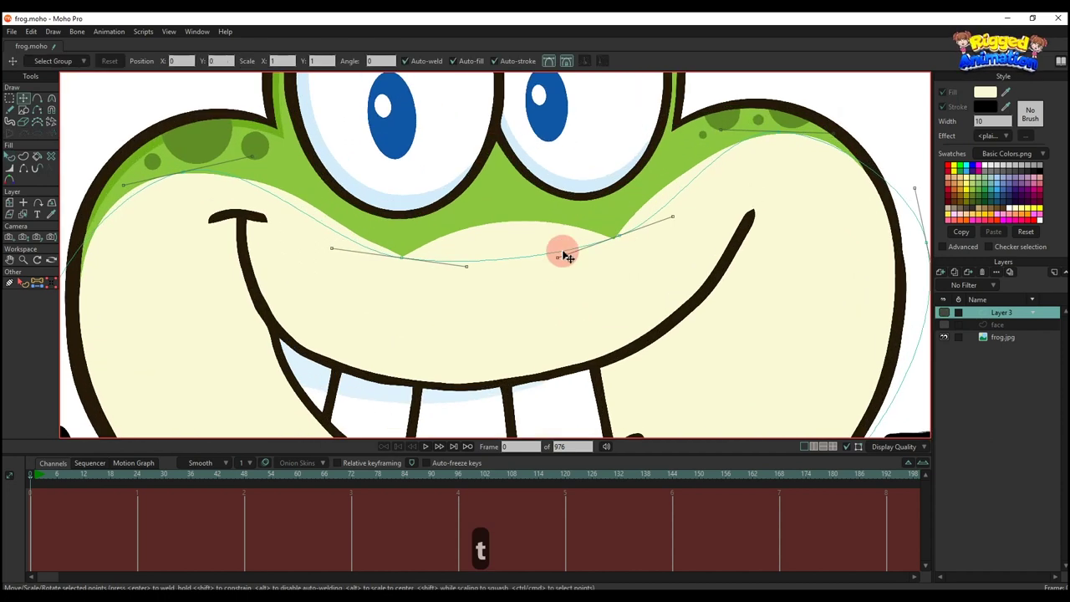
{"action": "left_click_drag", "start_coordinate": [533, 248], "coordinate": [527, 224]}
{"action": "scroll", "coordinate": [492, 244], "scroll_direction": "up", "scroll_amount": 2}
{"action": "left_click_drag", "start_coordinate": [460, 285], "coordinate": [441, 228]}
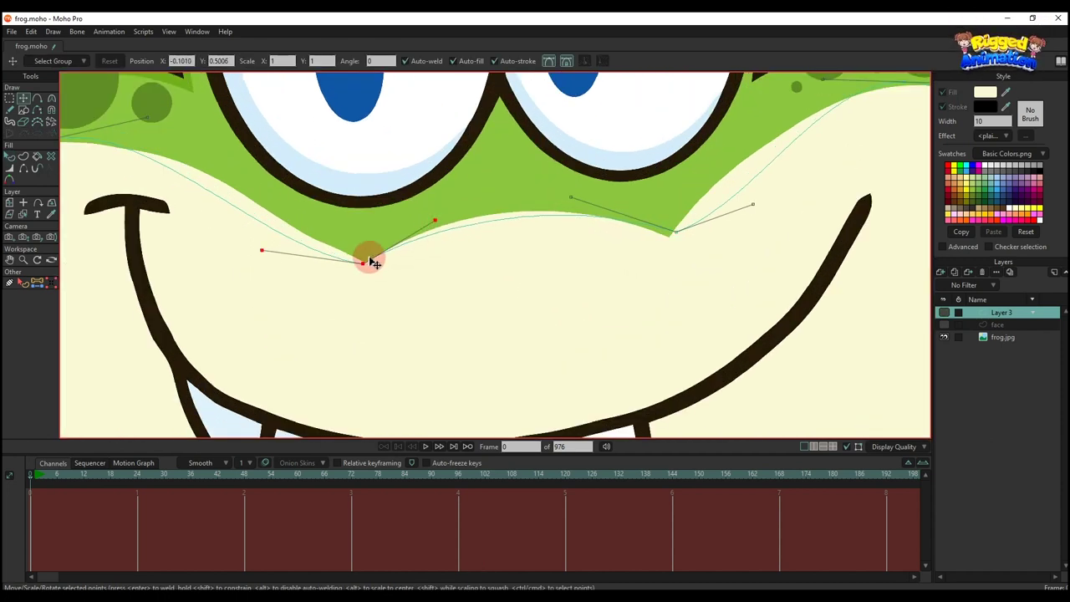
{"action": "scroll", "coordinate": [366, 255], "scroll_direction": "up", "scroll_amount": 2}
{"action": "left_click_drag", "start_coordinate": [368, 273], "coordinate": [370, 269]}
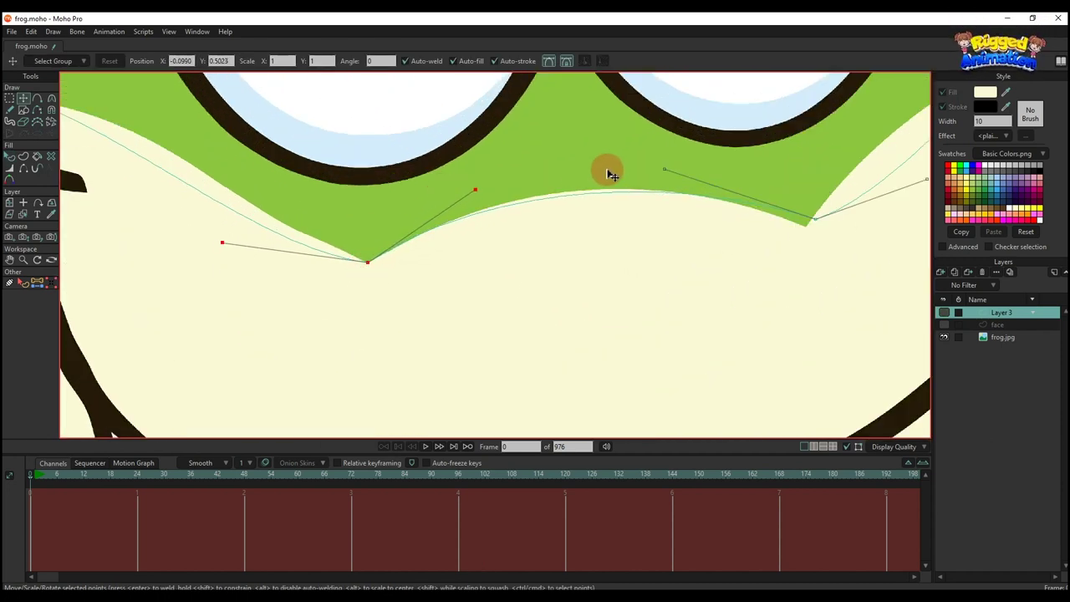
{"action": "left_click_drag", "start_coordinate": [619, 169], "coordinate": [616, 165]}
{"action": "scroll", "coordinate": [560, 267], "scroll_direction": "down", "scroll_amount": 2}
Place the muzzle's right dip point on the reference corner and adjust the handles along the top of the right cheek.
{"action": "left_click_drag", "start_coordinate": [560, 267], "coordinate": [233, 336]}
{"action": "scroll", "coordinate": [382, 301], "scroll_direction": "up", "scroll_amount": 2}
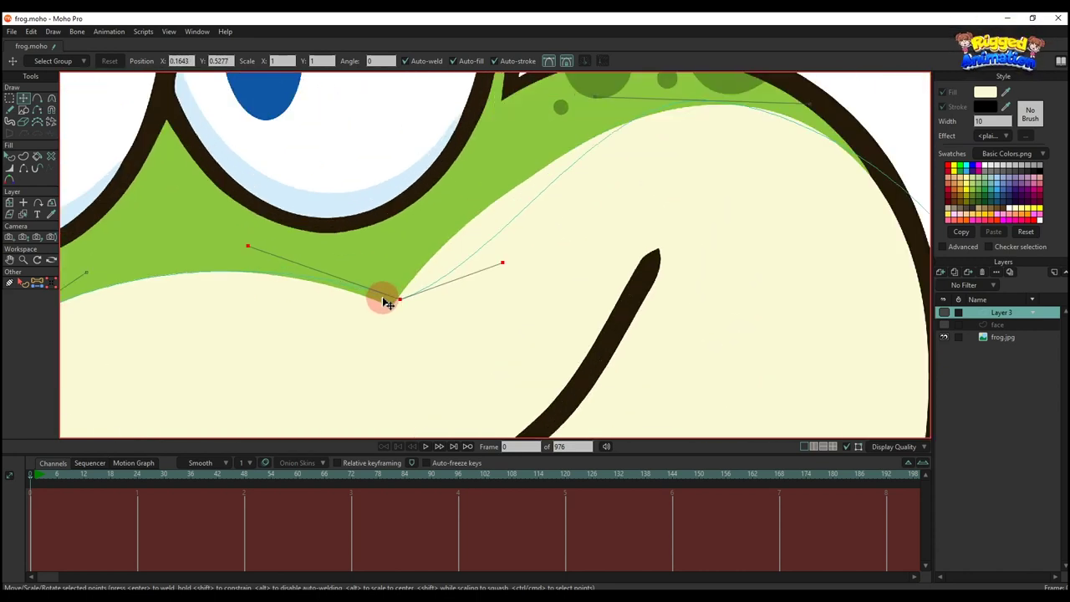
{"action": "left_click_drag", "start_coordinate": [393, 306], "coordinate": [390, 313]}
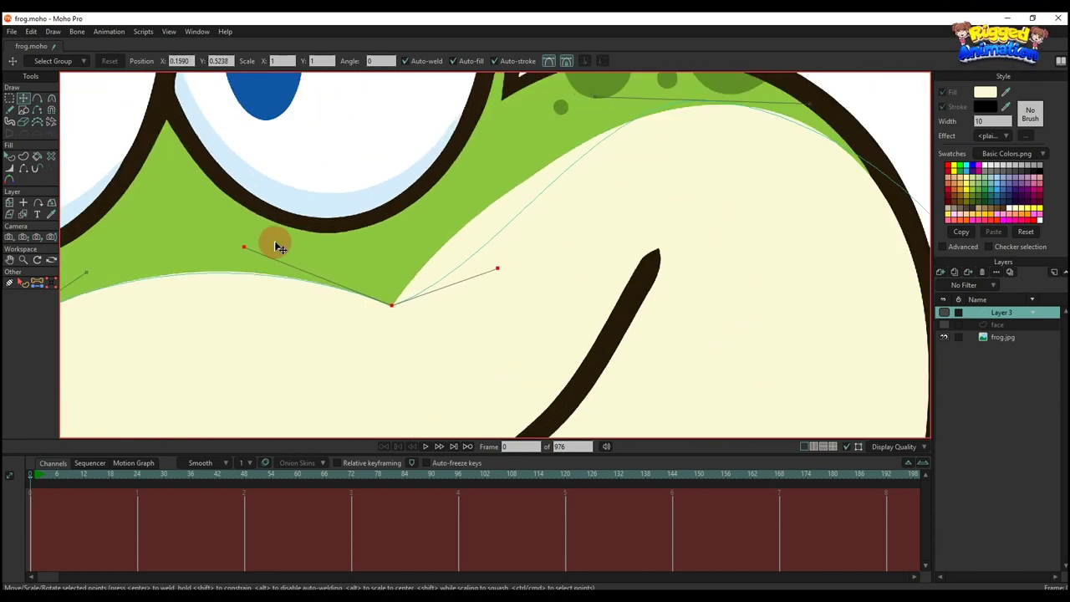
{"action": "scroll", "coordinate": [282, 244], "scroll_direction": "down", "scroll_amount": 1}
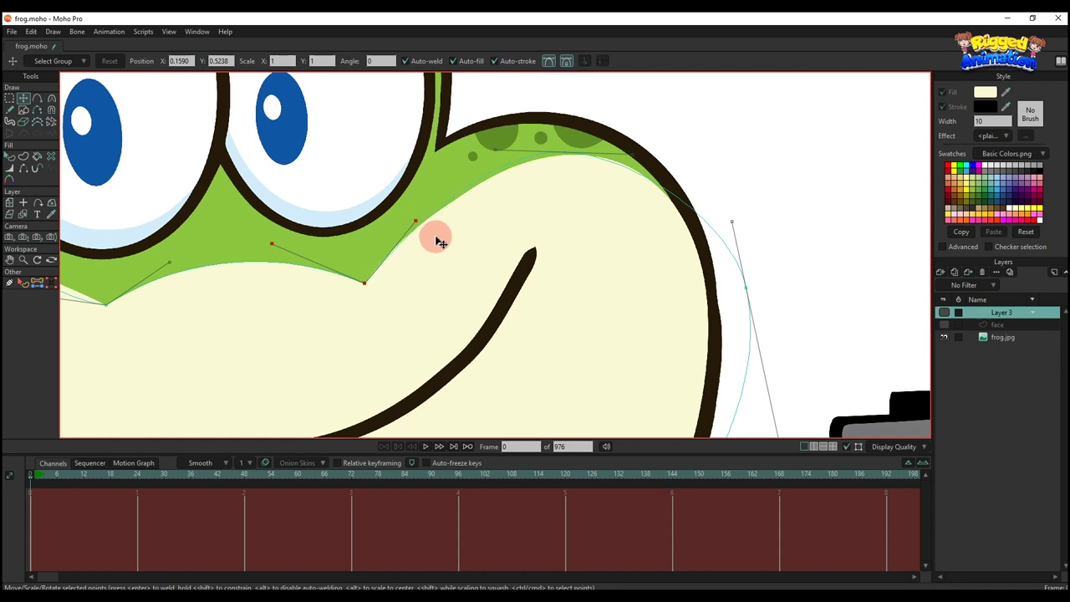
{"action": "scroll", "coordinate": [570, 153], "scroll_direction": "up", "scroll_amount": 2}
{"action": "left_click_drag", "start_coordinate": [572, 155], "coordinate": [597, 161]}
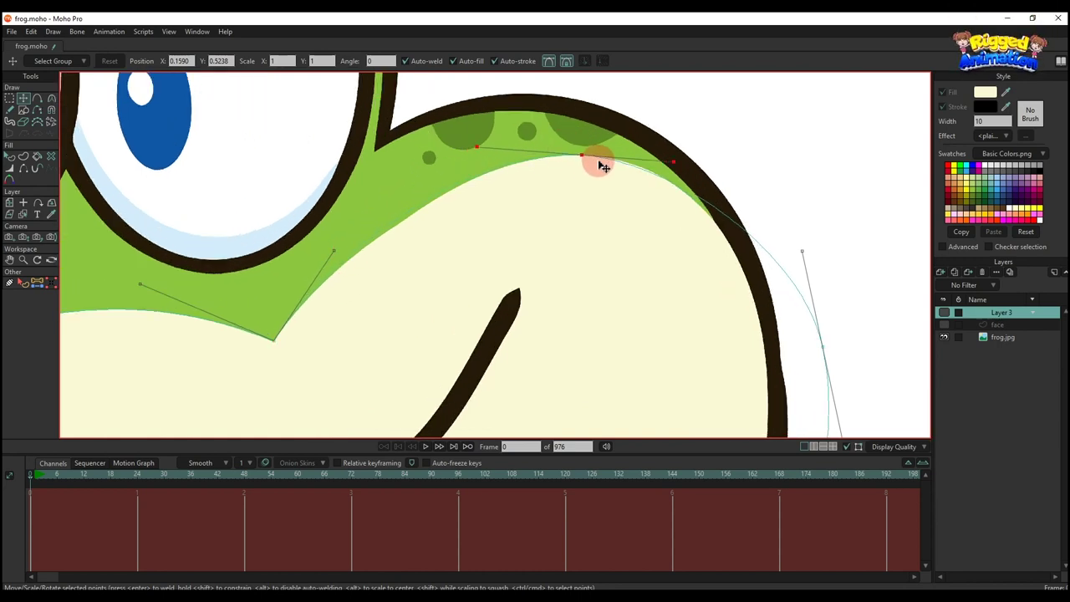
{"action": "scroll", "coordinate": [752, 225], "scroll_direction": "down", "scroll_amount": 2}
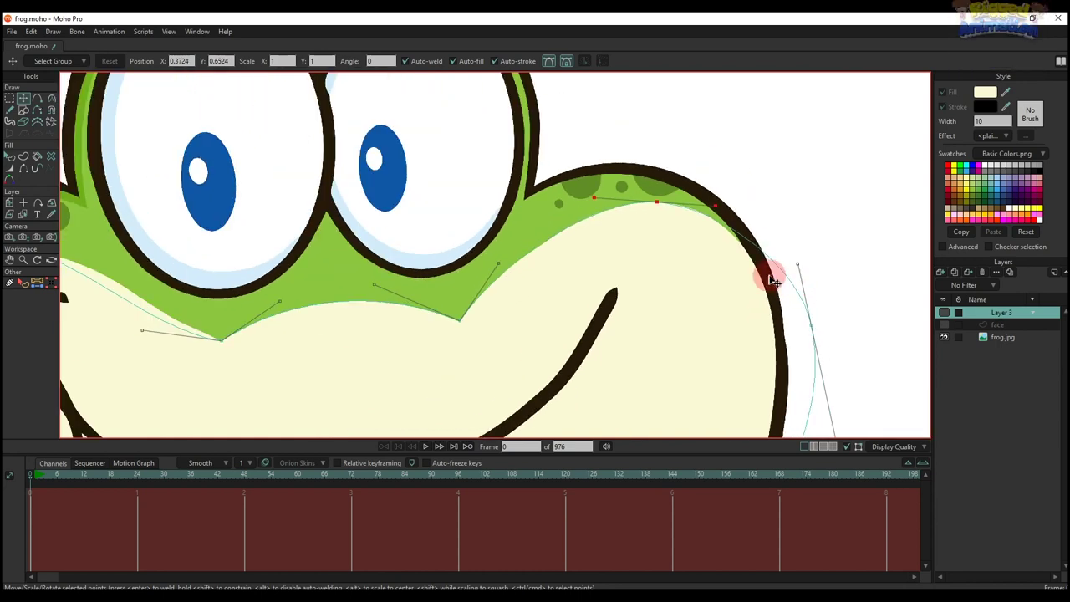
{"action": "scroll", "coordinate": [495, 281], "scroll_direction": "up", "scroll_amount": 1}
Adjust the handles at the muzzle's left dip and left cheek top to follow the cream edge.
{"action": "left_click", "coordinate": [532, 286]}
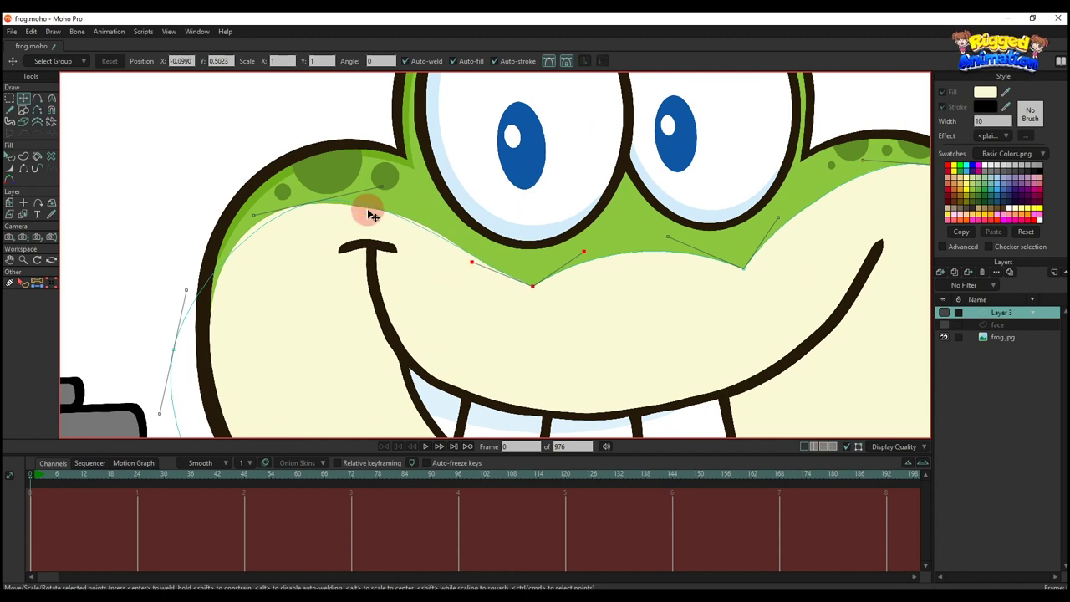
{"action": "left_click", "coordinate": [251, 216]}
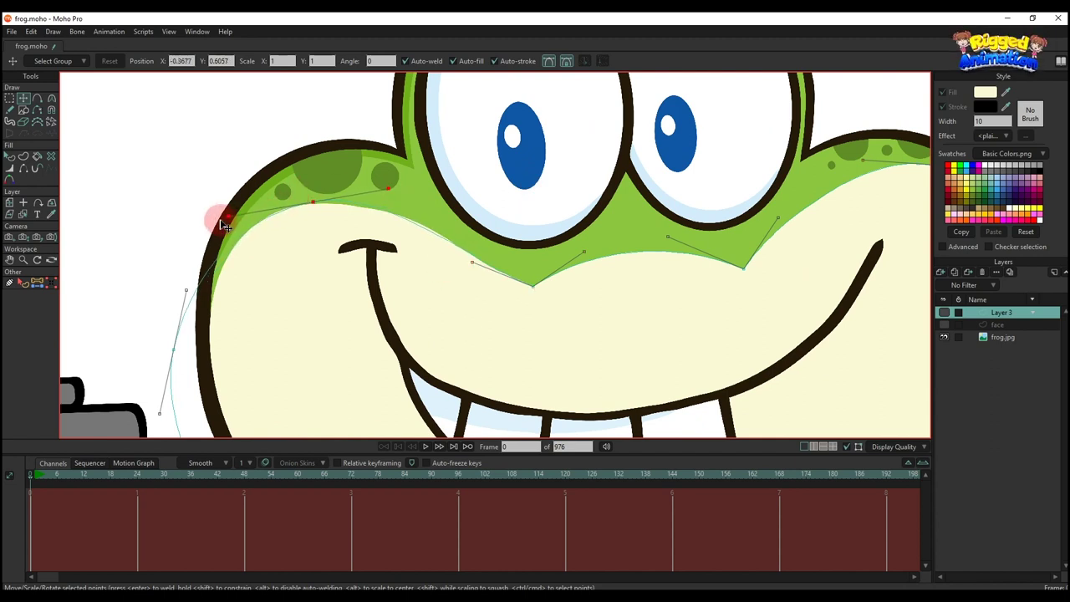
{"action": "scroll", "coordinate": [219, 224], "scroll_direction": "down", "scroll_amount": 2}
{"action": "scroll", "coordinate": [193, 218], "scroll_direction": "up", "scroll_amount": 1}
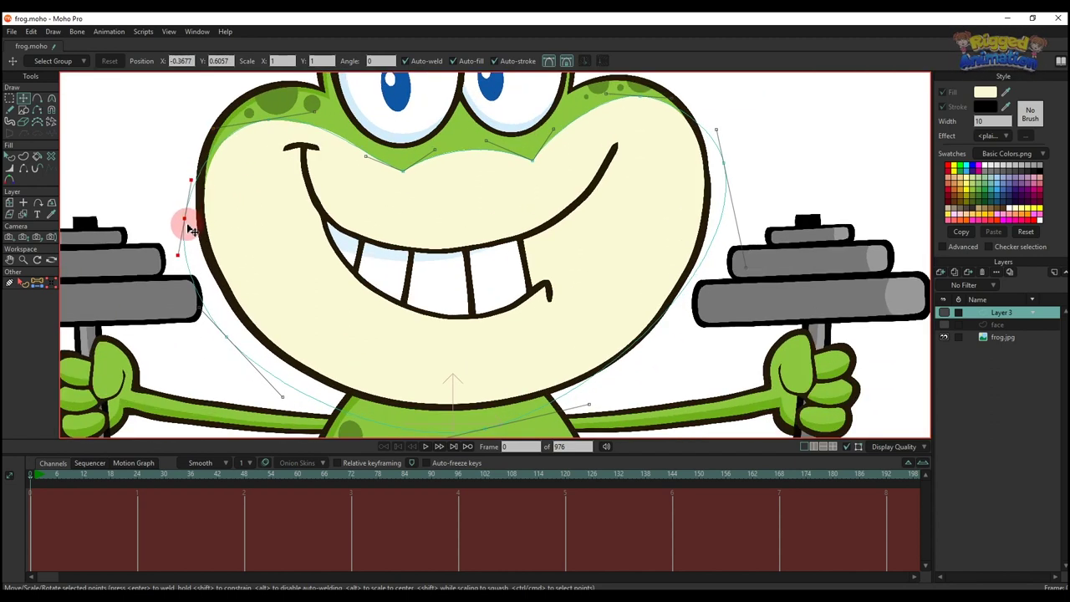
Reposition the muzzle's lower-left point and level the chin handles so the outline wraps outside the left jaw.
{"action": "left_click_drag", "start_coordinate": [194, 248], "coordinate": [216, 311]}
{"action": "scroll", "coordinate": [391, 368], "scroll_direction": "down", "scroll_amount": 2}
{"action": "scroll", "coordinate": [409, 386], "scroll_direction": "up", "scroll_amount": 2}
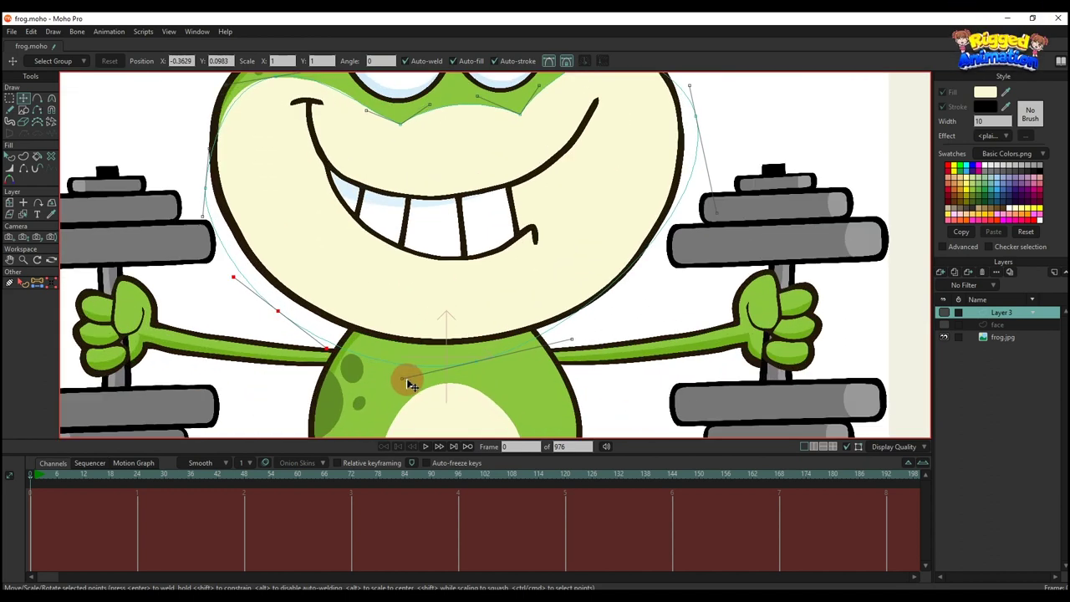
{"action": "left_click_drag", "start_coordinate": [401, 379], "coordinate": [396, 361]}
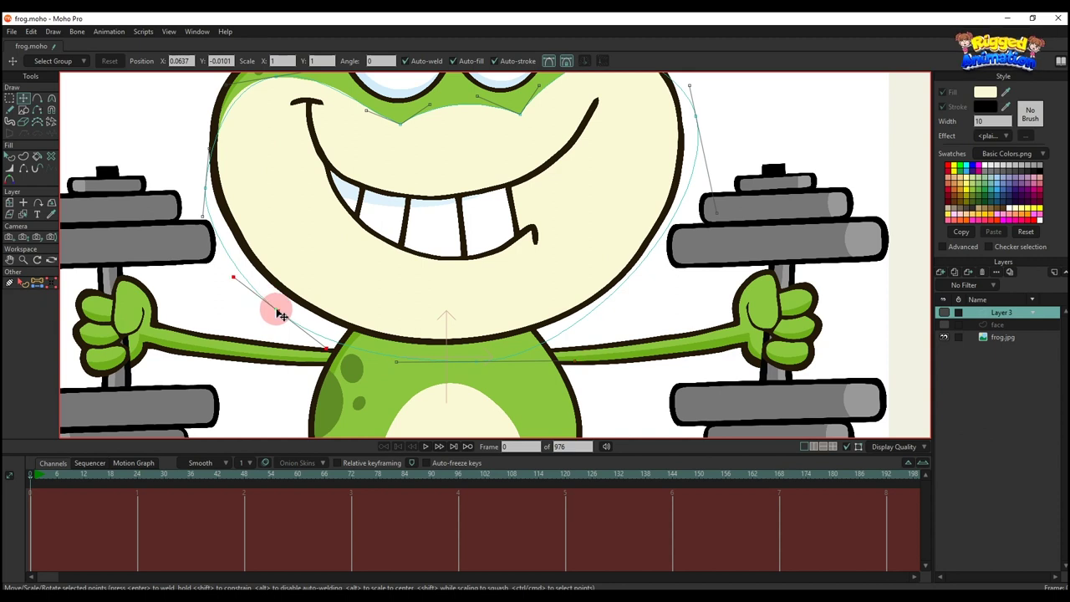
{"action": "left_click_drag", "start_coordinate": [281, 314], "coordinate": [216, 289]}
{"action": "scroll", "coordinate": [212, 252], "scroll_direction": "up", "scroll_amount": 2}
{"action": "left_click_drag", "start_coordinate": [203, 206], "coordinate": [200, 172]}
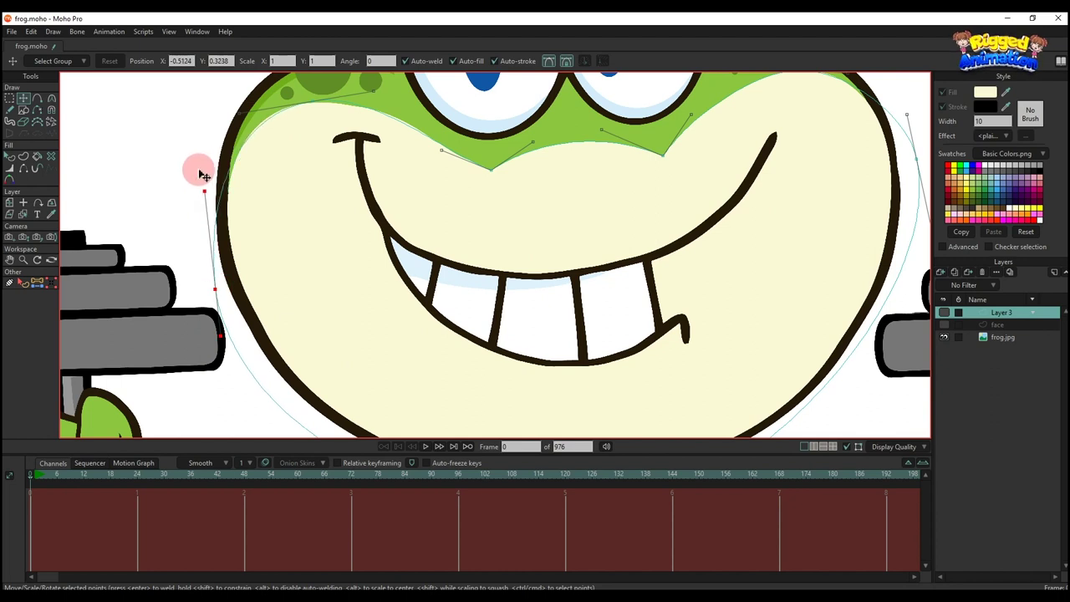
Adjust the handles of the muzzle's right side point so the curve passes just outside the right cheek.
{"action": "scroll", "coordinate": [221, 181], "scroll_direction": "down", "scroll_amount": 2}
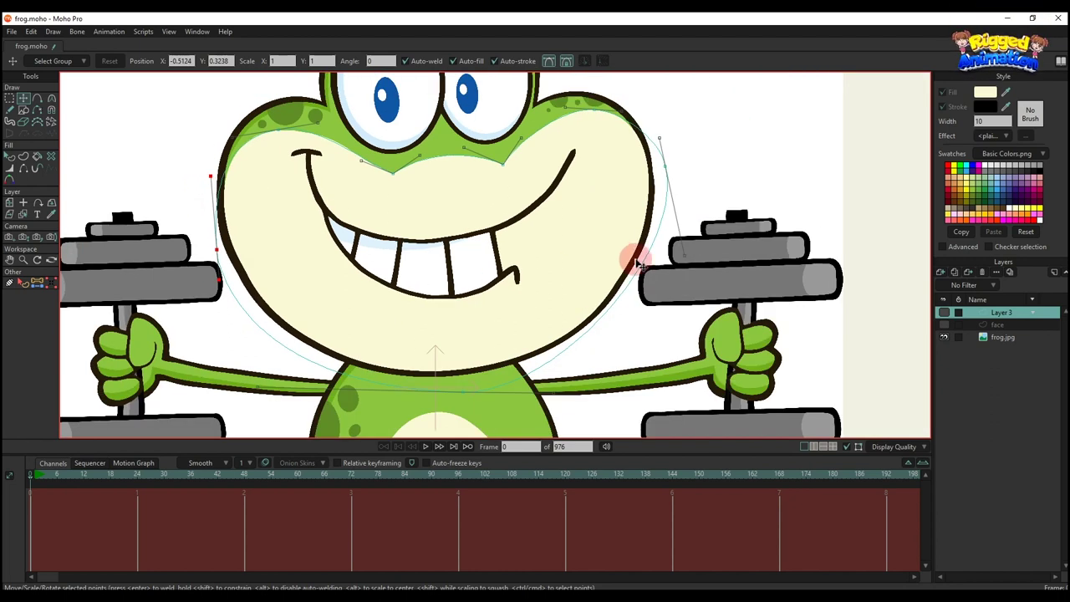
{"action": "left_click_drag", "start_coordinate": [681, 269], "coordinate": [654, 134]}
{"action": "scroll", "coordinate": [672, 195], "scroll_direction": "up", "scroll_amount": 2}
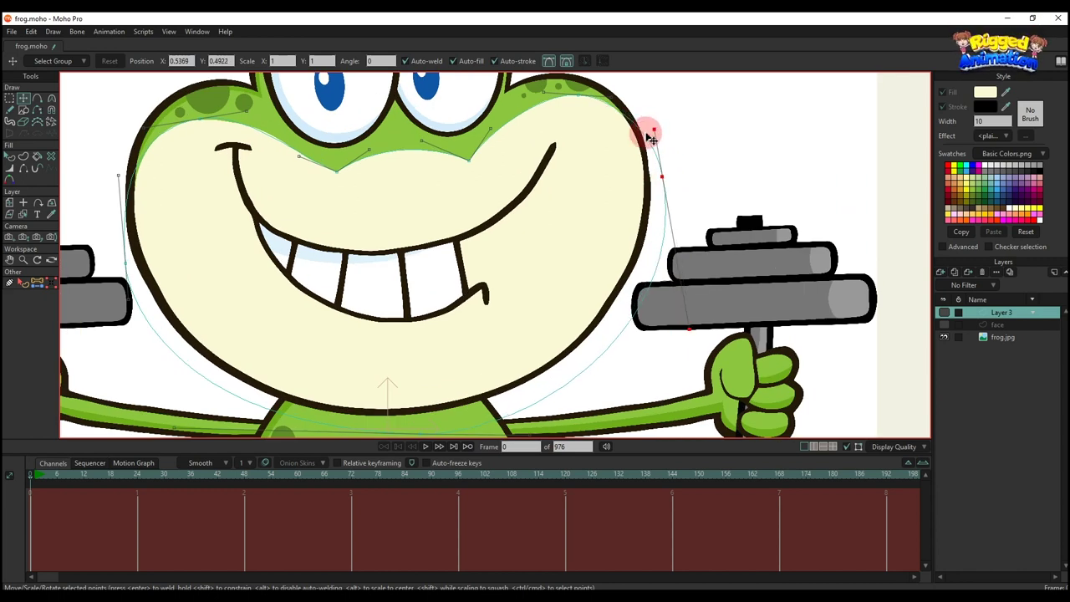
{"action": "scroll", "coordinate": [651, 136], "scroll_direction": "down", "scroll_amount": 3}
{"action": "key", "text": "q"}
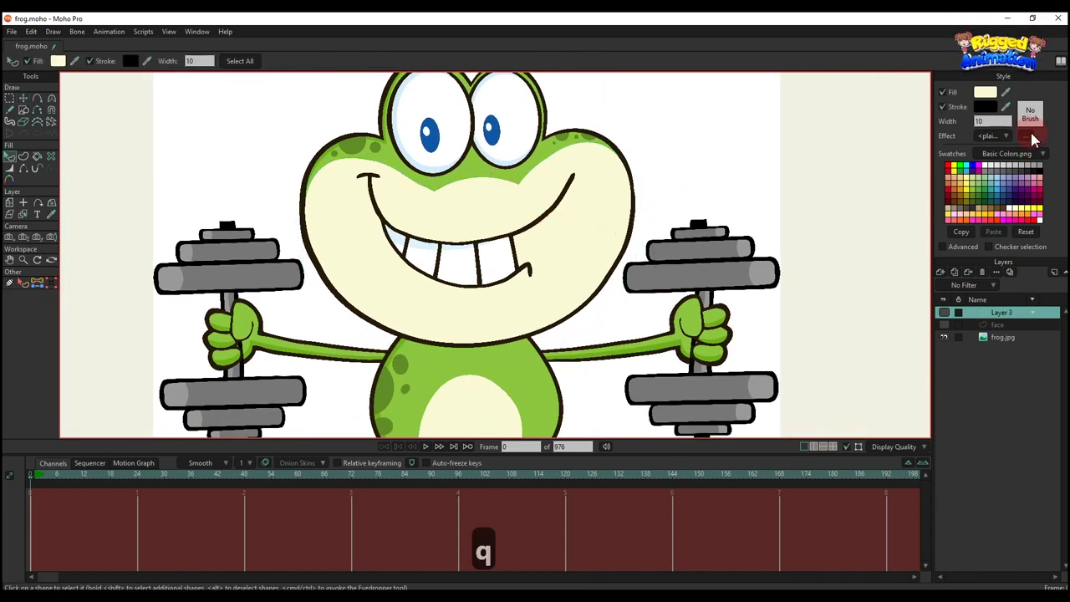
Turn the visibility of the face and muzzle layers back on over the reference and select the cream muzzle shape.
{"action": "left_click", "coordinate": [944, 324]}
{"action": "left_click", "coordinate": [943, 312]}
{"action": "scroll", "coordinate": [556, 247], "scroll_direction": "down", "scroll_amount": 2}
{"action": "left_click", "coordinate": [553, 243]}
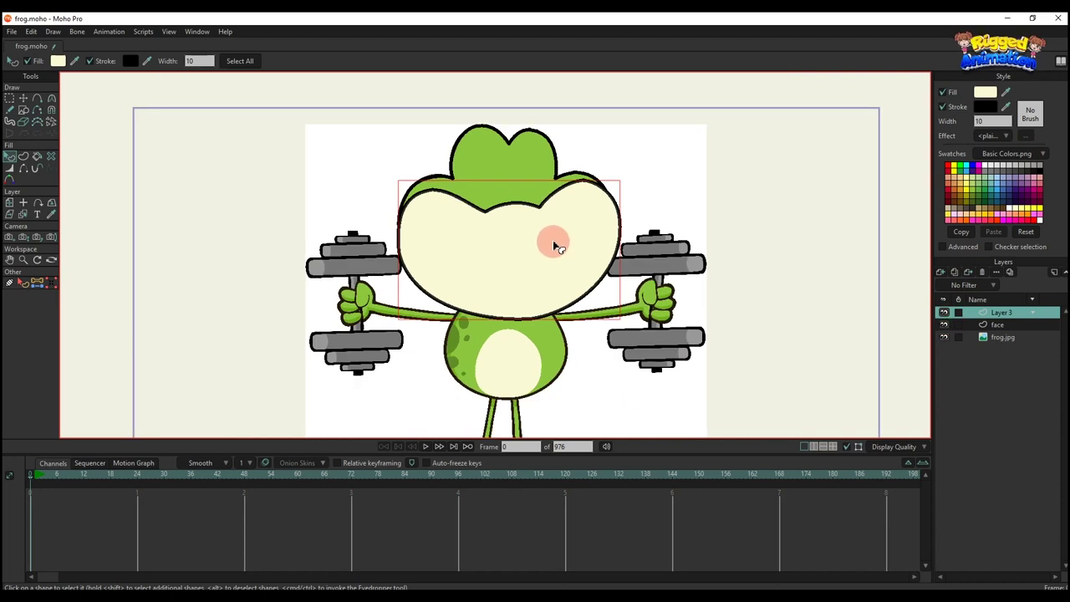
Group the muzzle's Layer 3 with the face layer and name the group "face".
{"action": "left_click", "coordinate": [996, 328], "text": "shift"}
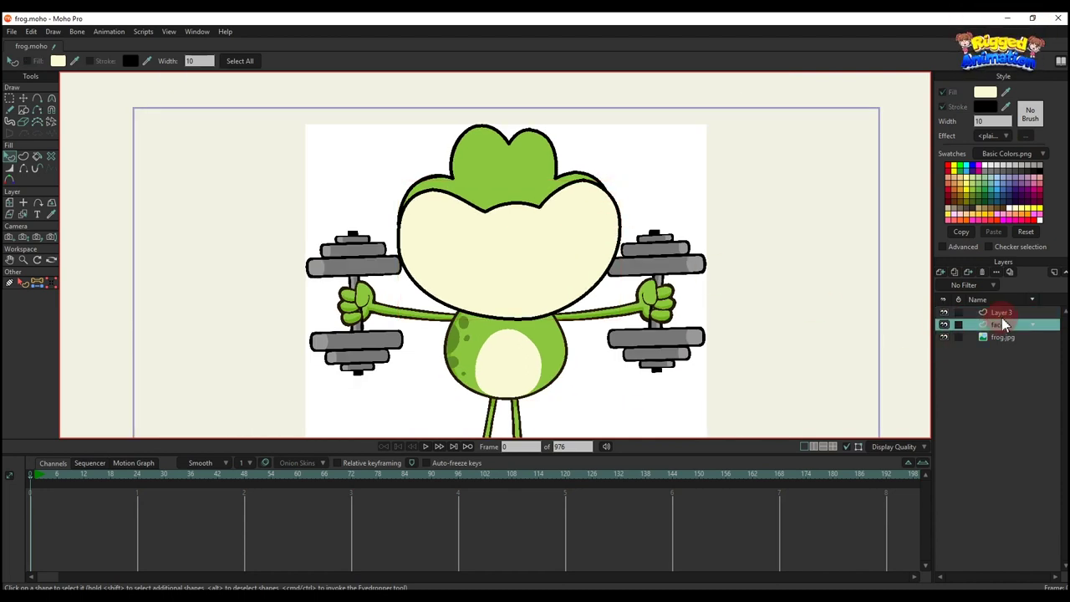
{"action": "right_click", "coordinate": [1008, 317]}
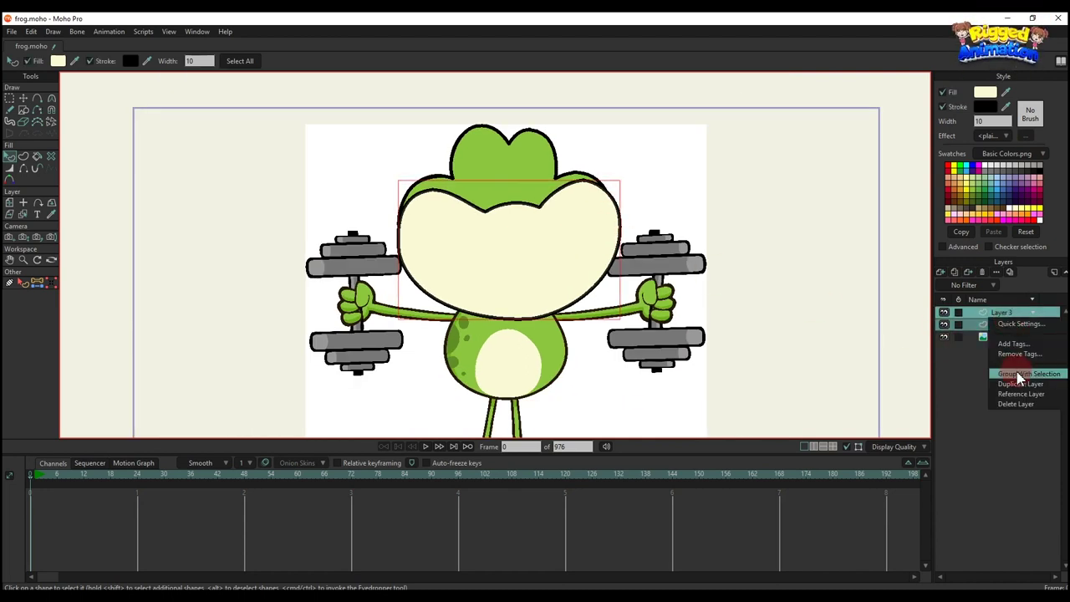
{"action": "left_click", "coordinate": [1016, 373]}
{"action": "double_click", "coordinate": [1003, 314]}
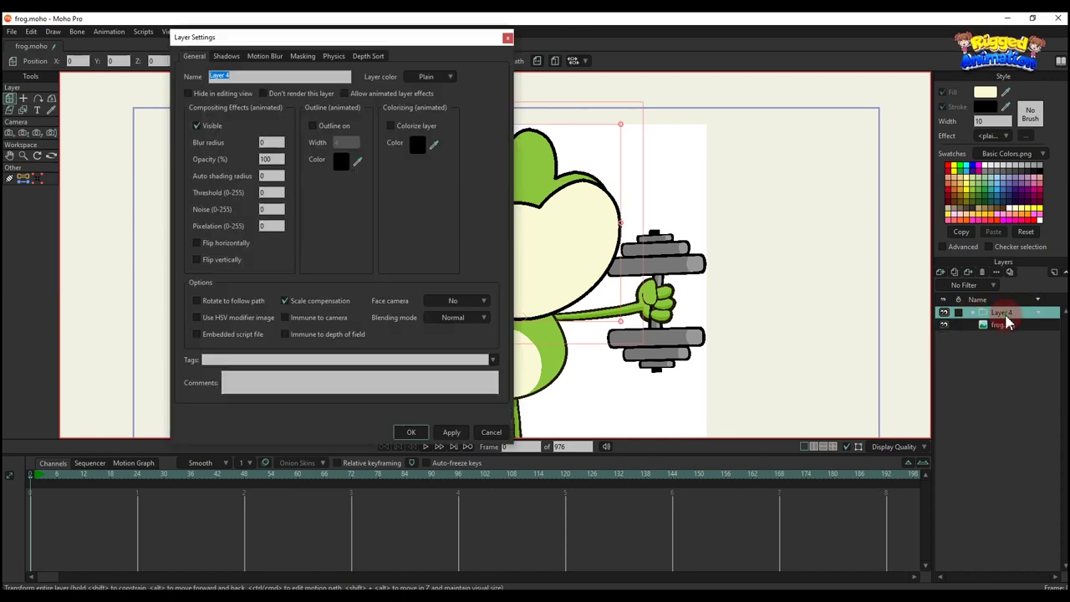
{"action": "type", "text": "face"}
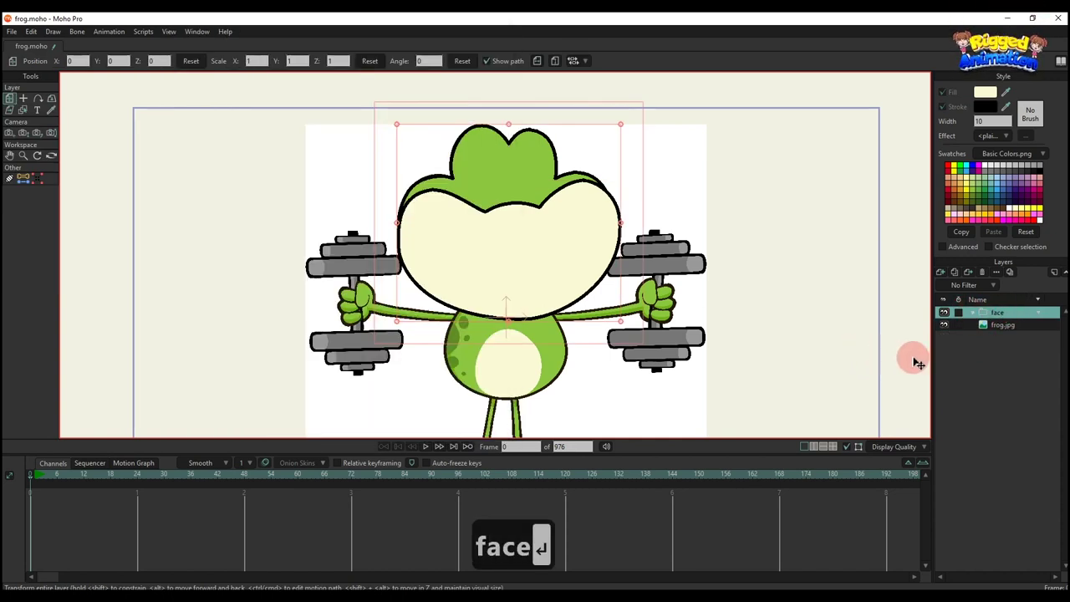
Set the face group's mask to Hide all and hide the frog.jpg reference.
{"action": "double_click", "coordinate": [996, 314]}
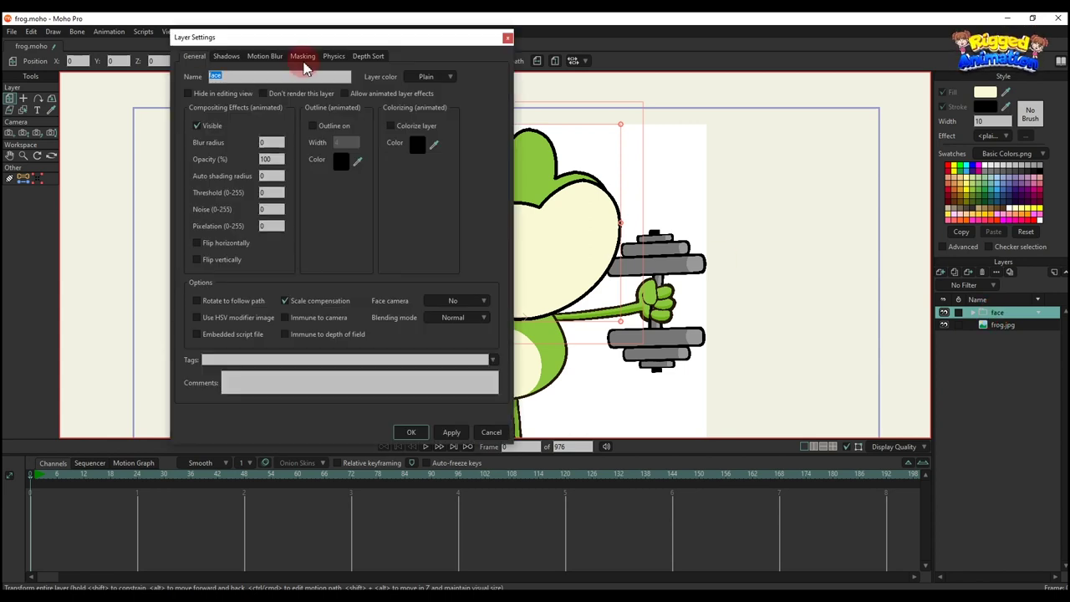
{"action": "left_click", "coordinate": [303, 57]}
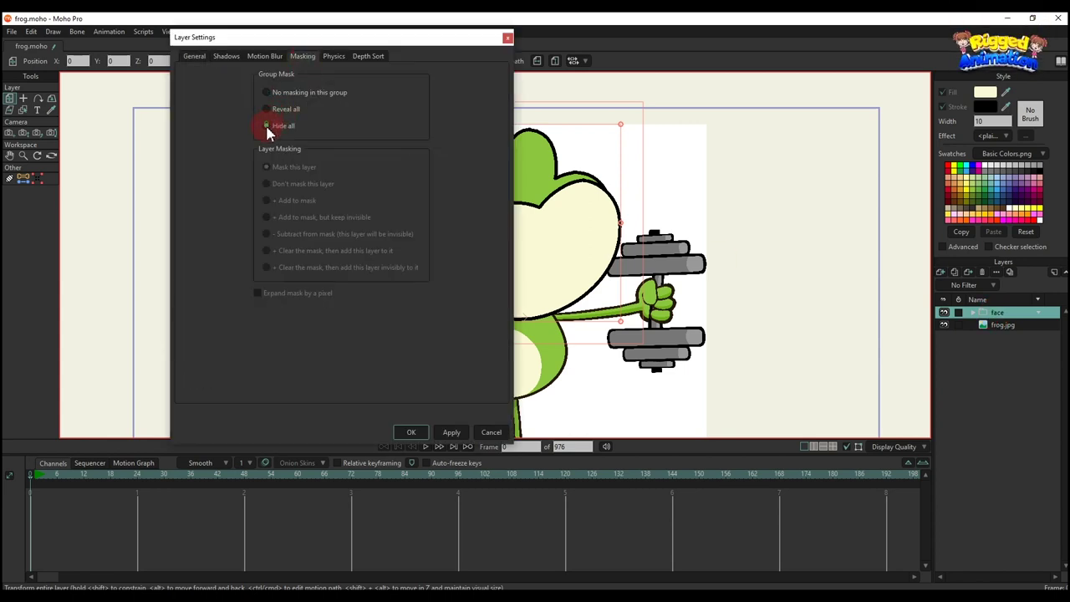
{"action": "left_click", "coordinate": [450, 433]}
{"action": "left_click", "coordinate": [409, 432]}
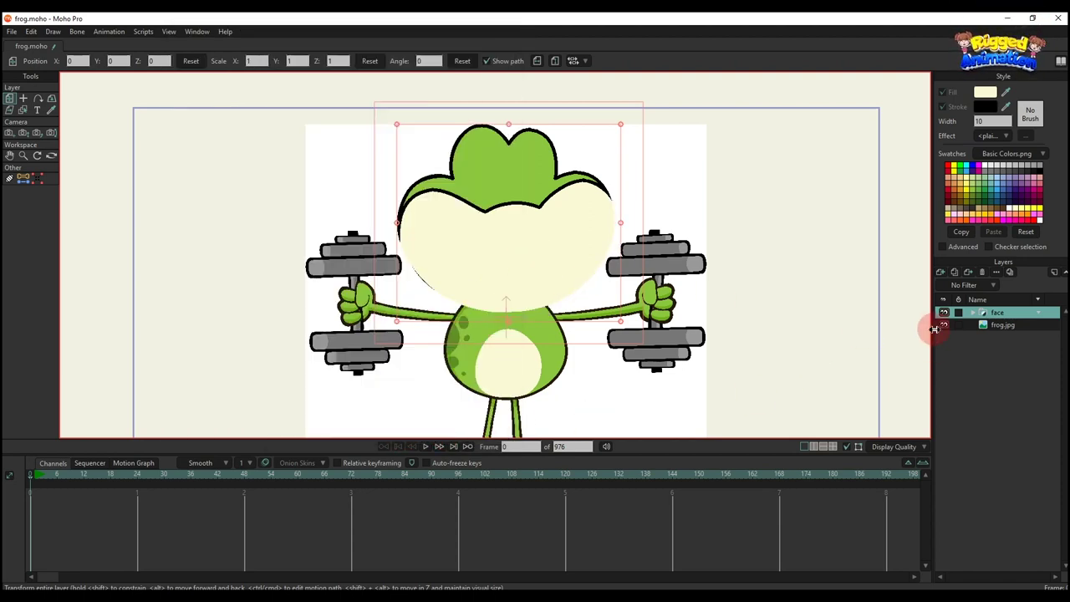
{"action": "left_click", "coordinate": [943, 324]}
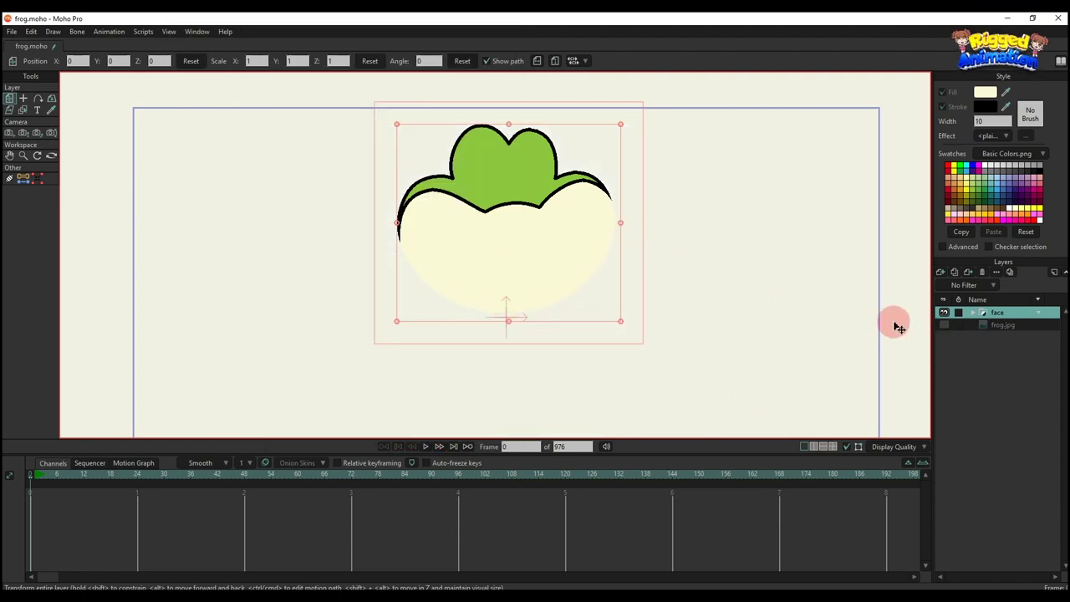
Set the face layer inside the group to "+ Add to mask" with Exclude strokes enabled.
{"action": "left_click", "coordinate": [972, 312]}
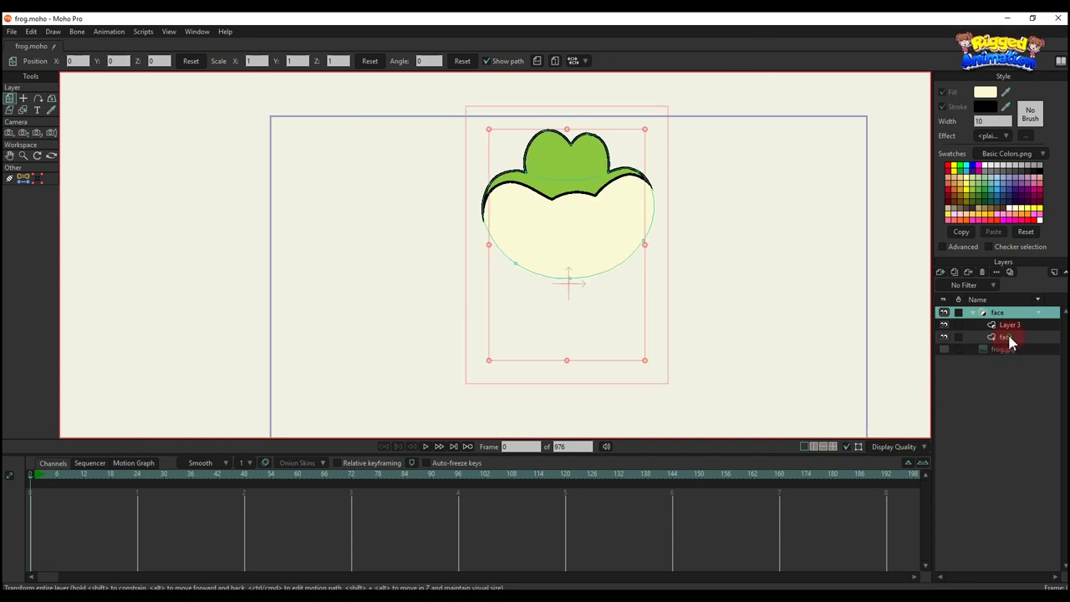
{"action": "double_click", "coordinate": [1007, 339]}
{"action": "left_click", "coordinate": [303, 57]}
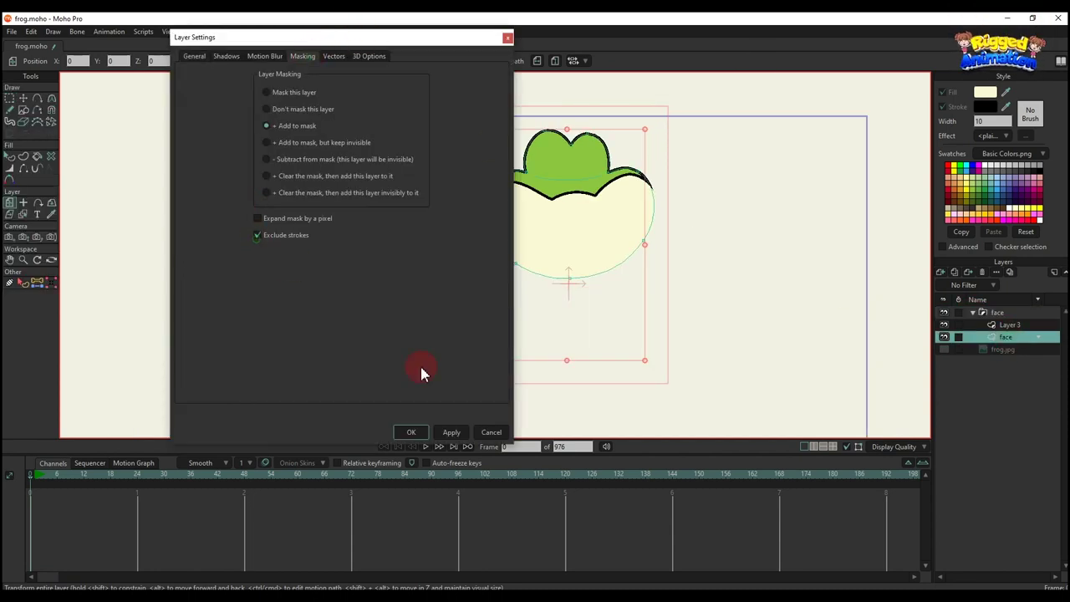
{"action": "left_click", "coordinate": [443, 434]}
{"action": "left_click", "coordinate": [410, 433]}
{"action": "scroll", "coordinate": [620, 265], "scroll_direction": "up", "scroll_amount": 4}
{"action": "key", "text": "q"}
{"action": "scroll", "coordinate": [526, 276], "scroll_direction": "down", "scroll_amount": 4}
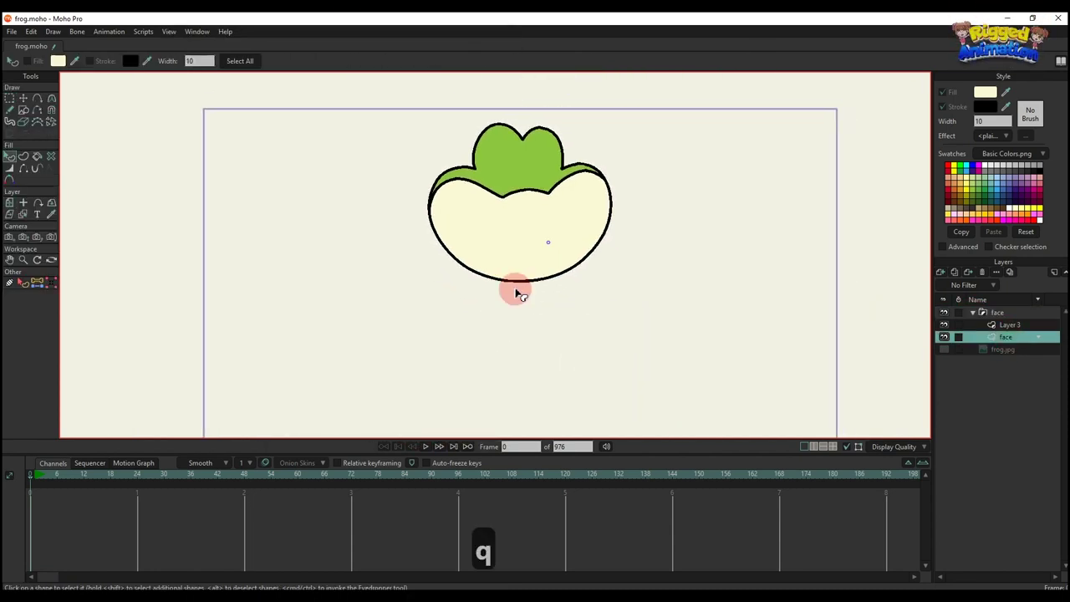
{"action": "scroll", "coordinate": [515, 294], "scroll_direction": "up", "scroll_amount": 1}
{"action": "scroll", "coordinate": [602, 268], "scroll_direction": "up", "scroll_amount": 1}
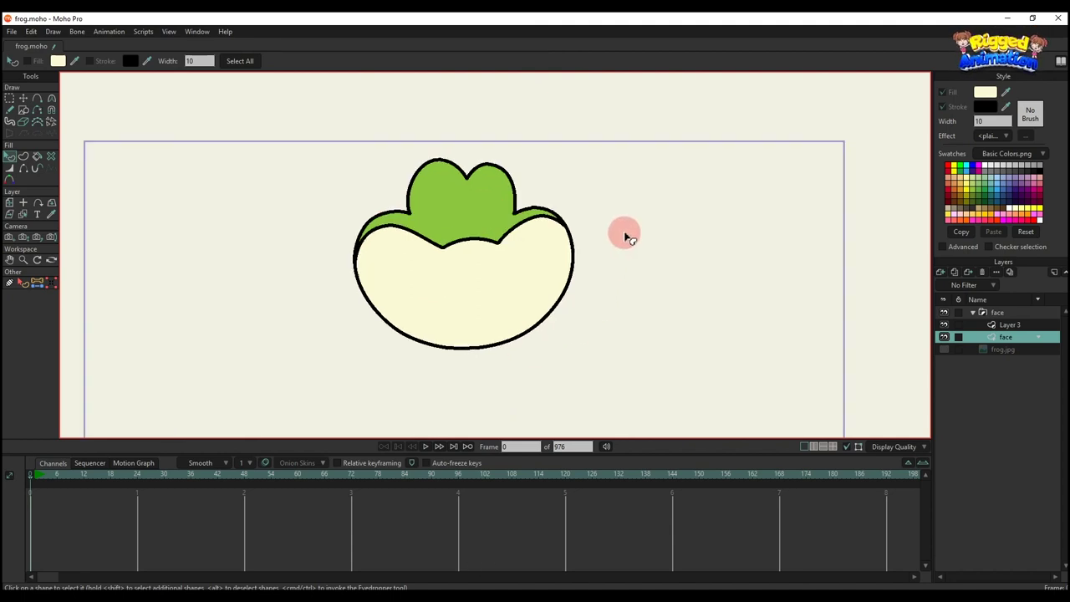
With frog.jpg shown in place of the face group, add a new layer at the top inside the face group.
{"action": "left_click", "coordinate": [944, 313]}
{"action": "left_click", "coordinate": [943, 350]}
{"action": "scroll", "coordinate": [448, 237], "scroll_direction": "up", "scroll_amount": 4}
{"action": "scroll", "coordinate": [451, 238], "scroll_direction": "down", "scroll_amount": 1}
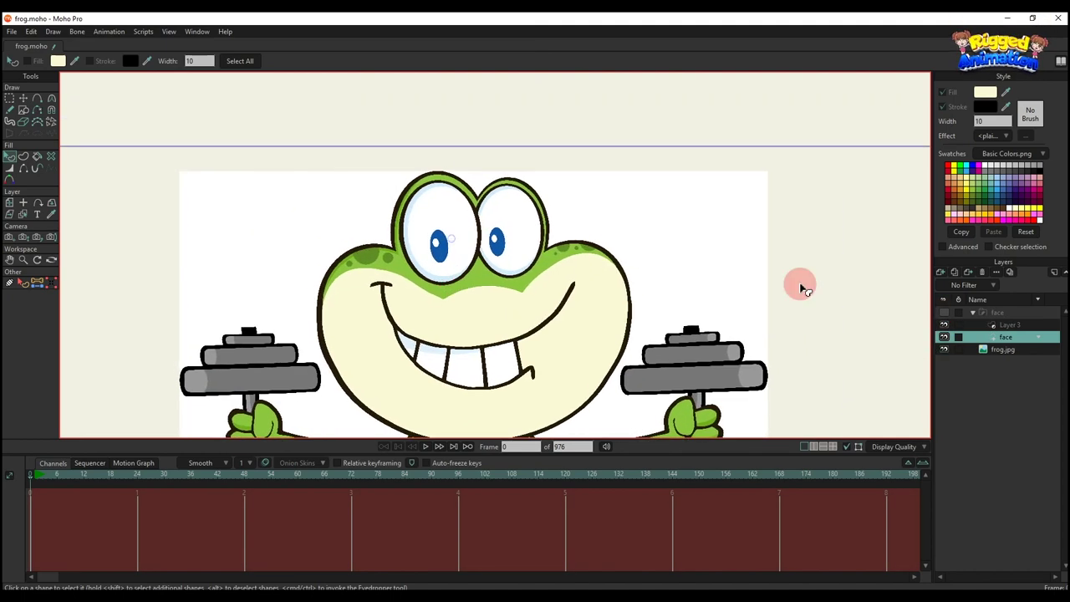
{"action": "left_click", "coordinate": [954, 273]}
{"action": "left_click", "coordinate": [954, 284]}
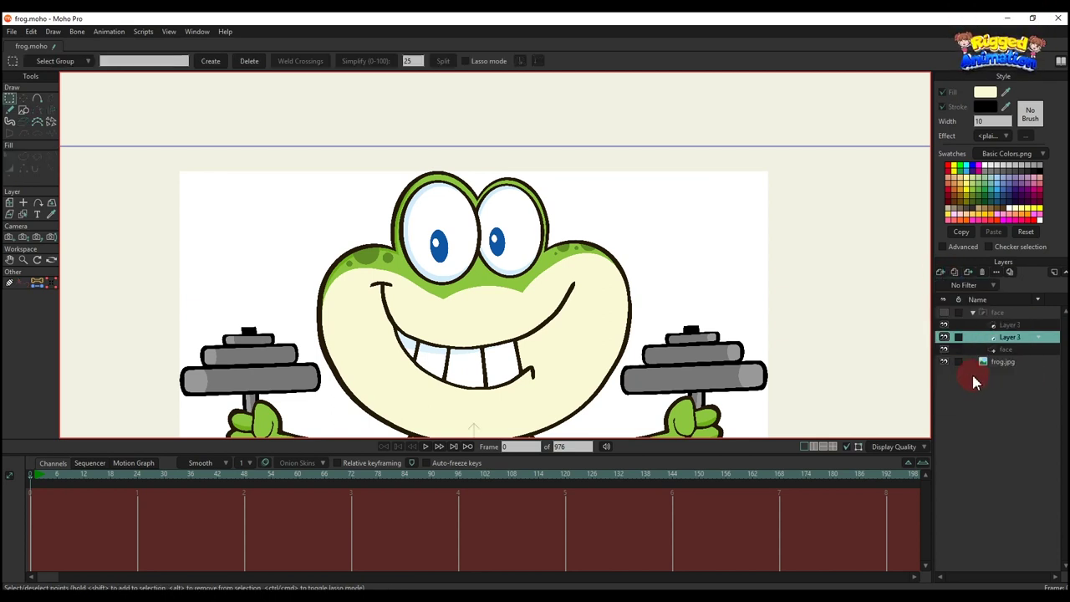
{"action": "left_click_drag", "start_coordinate": [1007, 343], "coordinate": [1005, 327]}
Wrap the new top layer in its own group and name that group "eye l".
{"action": "right_click", "coordinate": [1005, 325]}
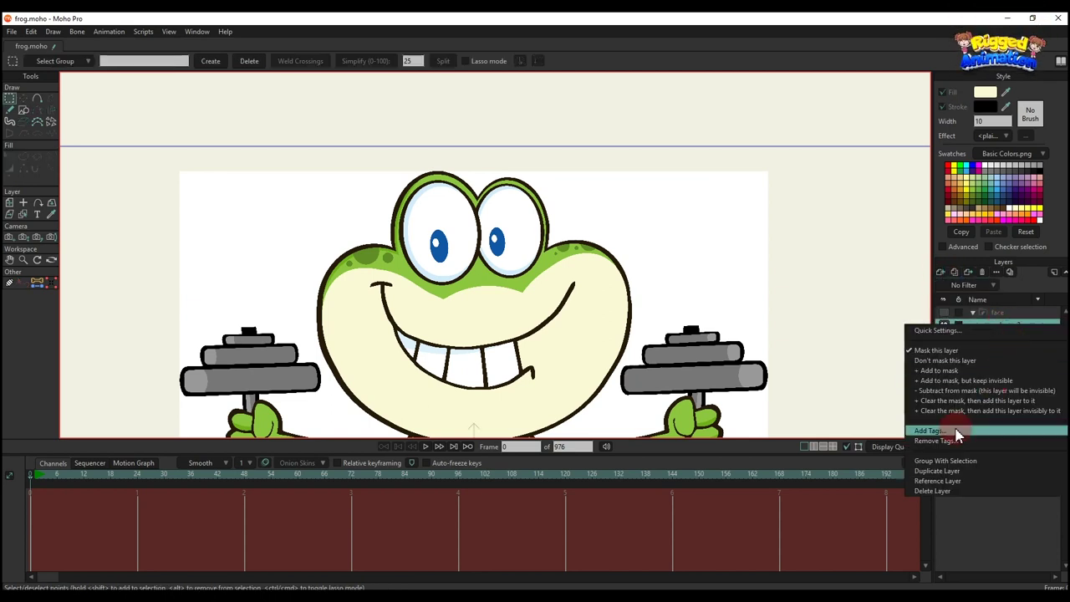
{"action": "left_click", "coordinate": [952, 462]}
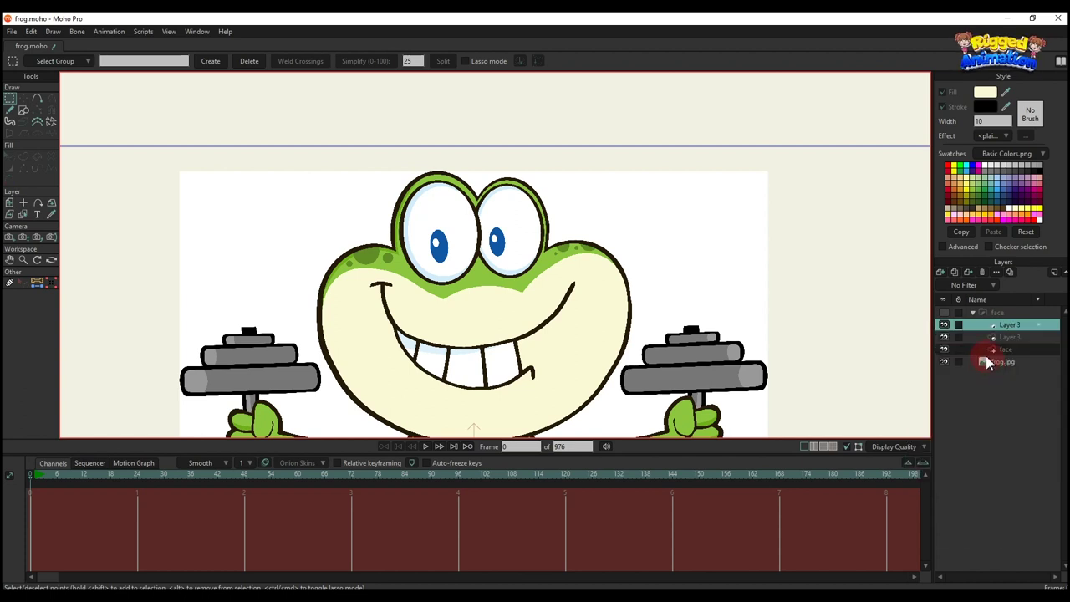
{"action": "double_click", "coordinate": [1010, 326]}
{"action": "type", "text": "eye"}
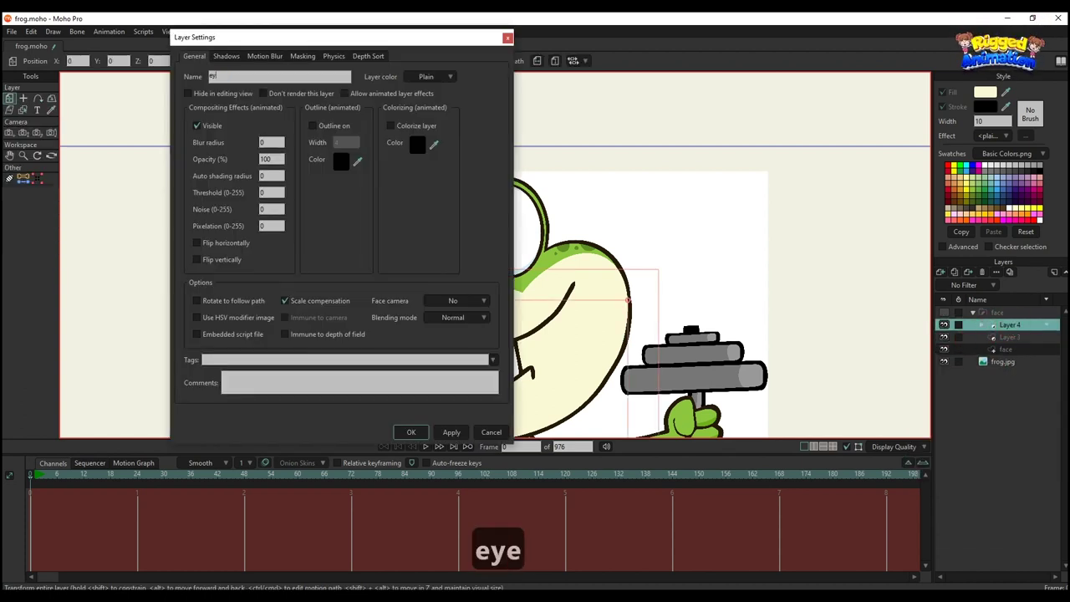
{"action": "type", "text": " l"}
{"action": "key", "text": "Return"}
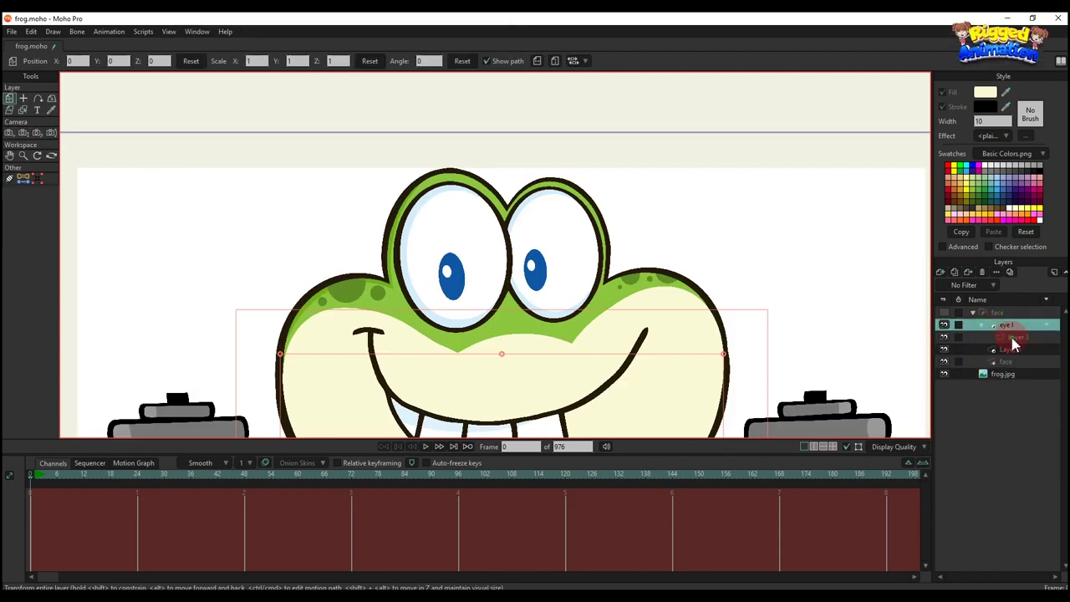
Draw an oval on the layer inside the eye l group and move it over the frog's left eye.
{"action": "left_click", "coordinate": [1047, 338]}
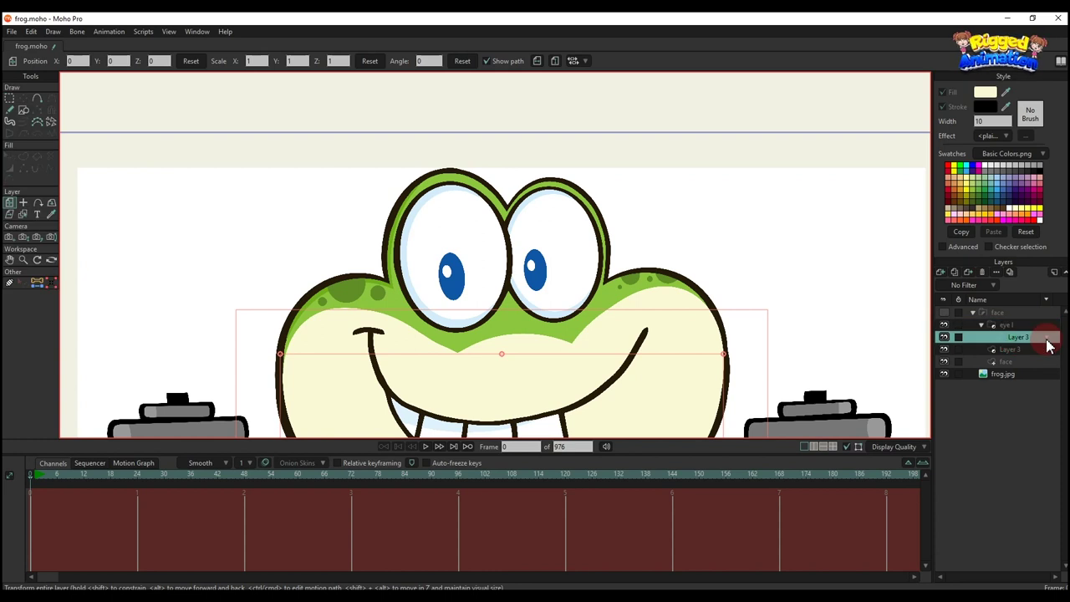
{"action": "left_click", "coordinate": [24, 111]}
{"action": "scroll", "coordinate": [420, 237], "scroll_direction": "up", "scroll_amount": 5}
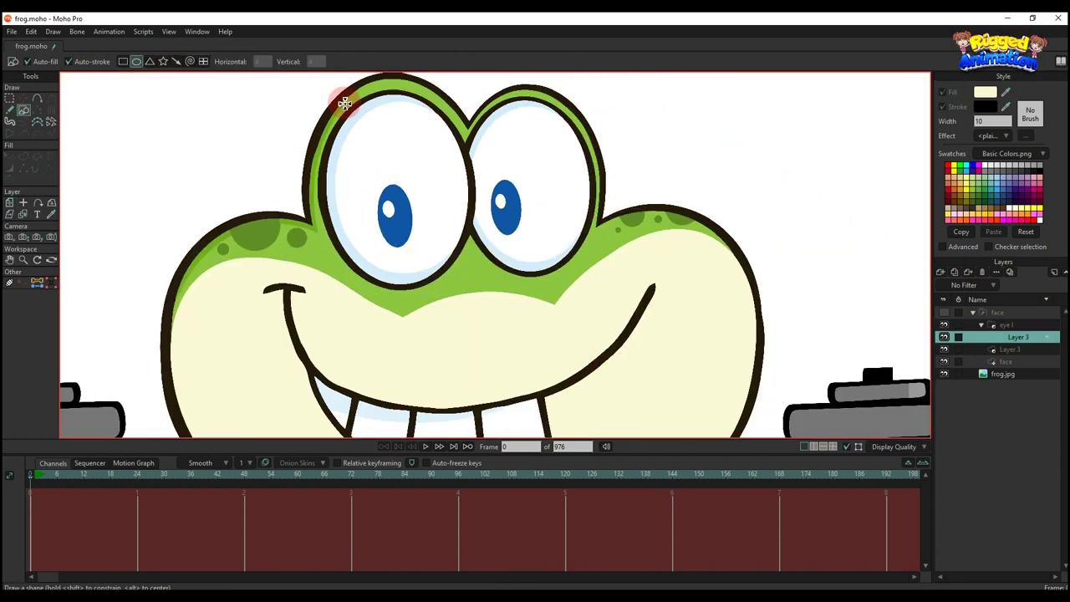
{"action": "left_click_drag", "start_coordinate": [345, 103], "coordinate": [470, 287]}
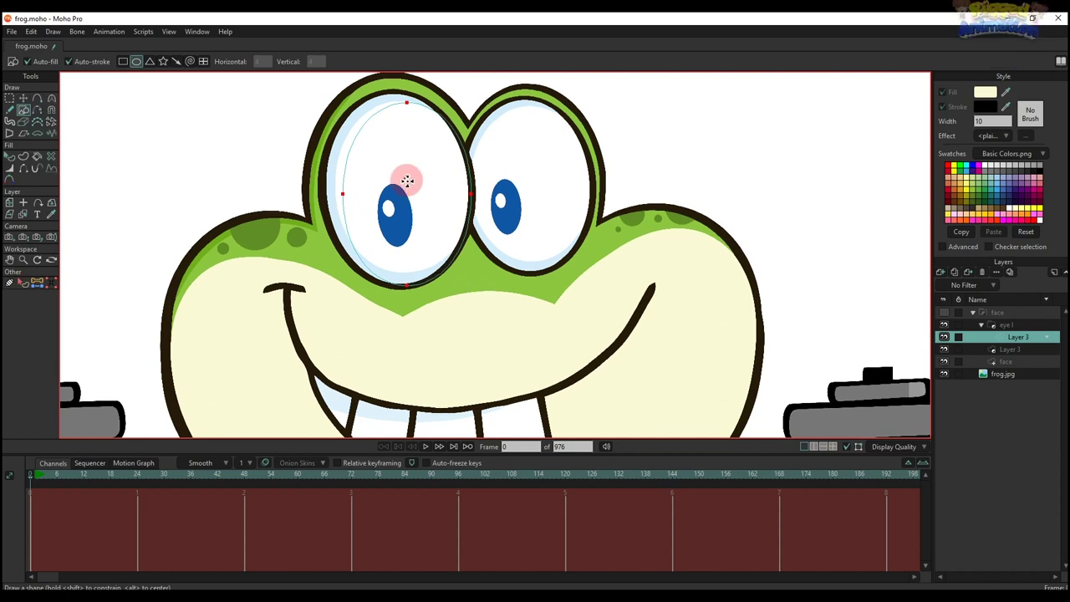
{"action": "key", "text": "t"}
{"action": "left_click_drag", "start_coordinate": [372, 152], "coordinate": [357, 144]}
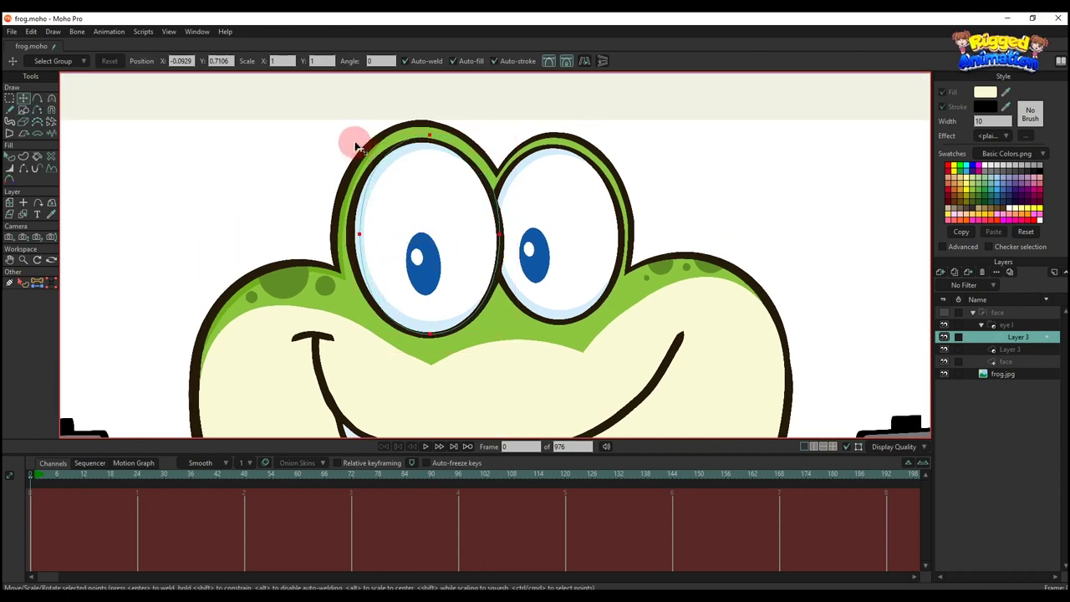
{"action": "left_click_drag", "start_coordinate": [430, 196], "coordinate": [425, 205]}
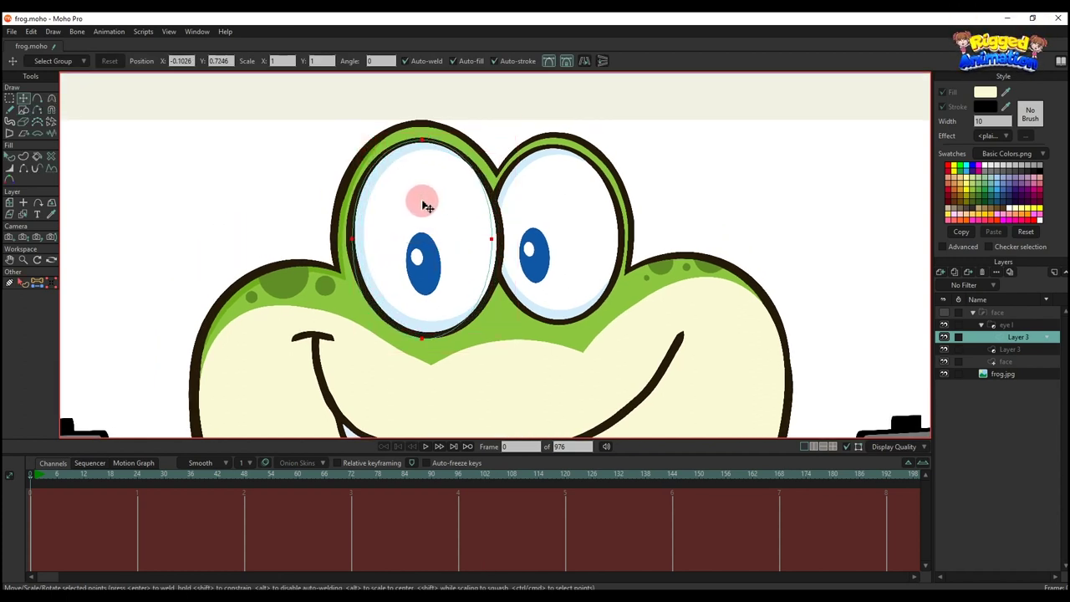
Adjust the oval's side and bottom points and tilt it so it follows the left eye's outline in the reference.
{"action": "key", "text": "t"}
{"action": "left_click_drag", "start_coordinate": [491, 240], "coordinate": [500, 241]}
{"action": "left_click_drag", "start_coordinate": [427, 338], "coordinate": [425, 335]}
{"action": "left_click_drag", "start_coordinate": [514, 273], "coordinate": [477, 283]}
{"action": "scroll", "coordinate": [470, 268], "scroll_direction": "down", "scroll_amount": 2}
{"action": "scroll", "coordinate": [394, 272], "scroll_direction": "up", "scroll_amount": 5}
{"action": "left_click", "coordinate": [378, 259]}
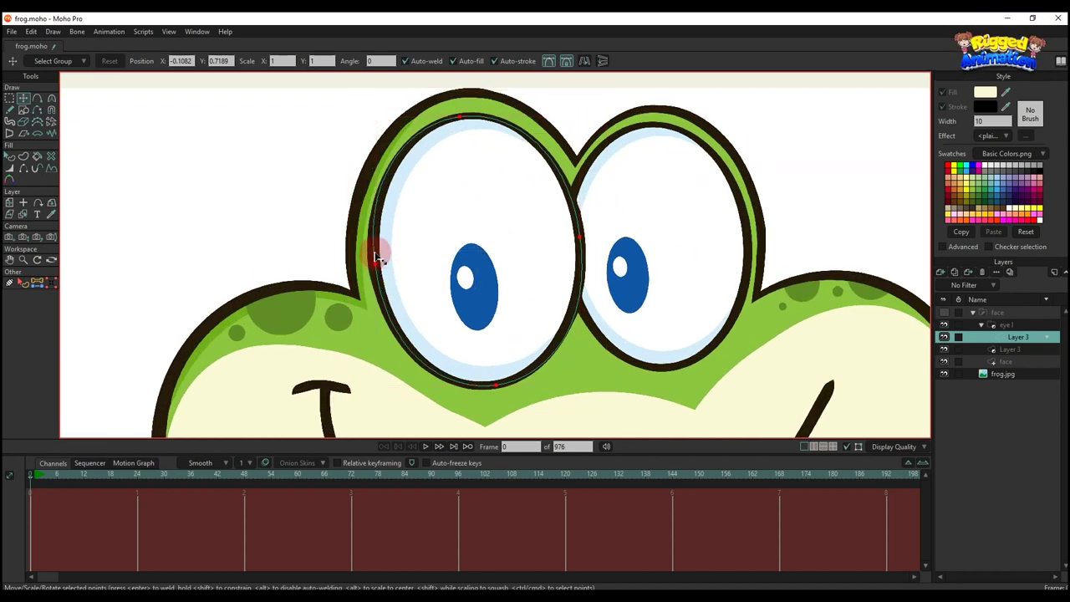
{"action": "scroll", "coordinate": [379, 259], "scroll_direction": "down", "scroll_amount": 5}
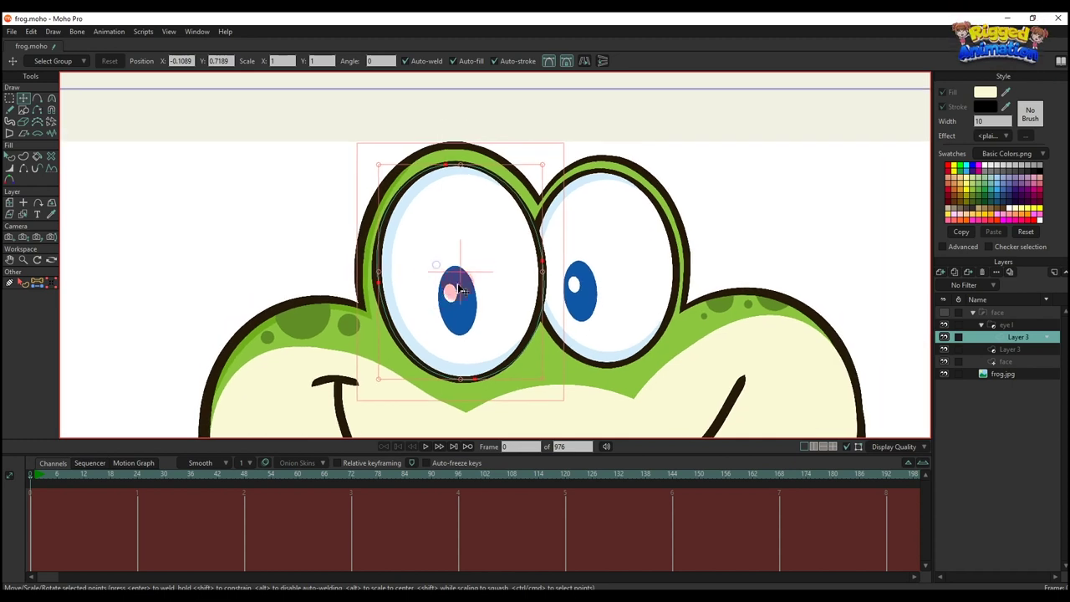
Set the left eye oval's stroke width to 8 and compare it with the reference.
{"action": "key", "text": "q"}
{"action": "left_click", "coordinate": [1003, 338]}
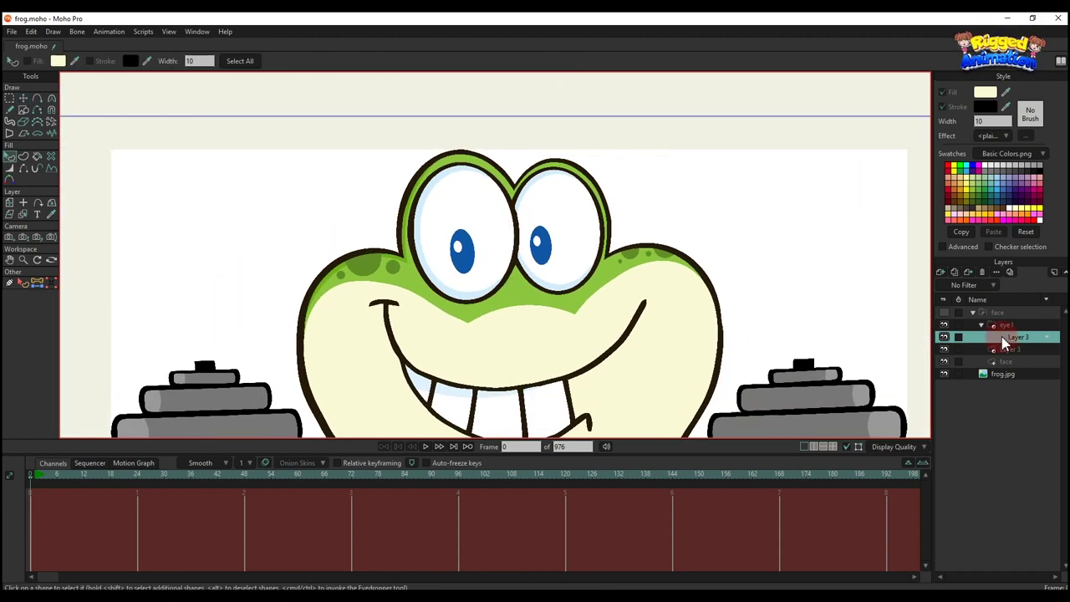
{"action": "left_click", "coordinate": [944, 312]}
{"action": "left_click", "coordinate": [470, 241]}
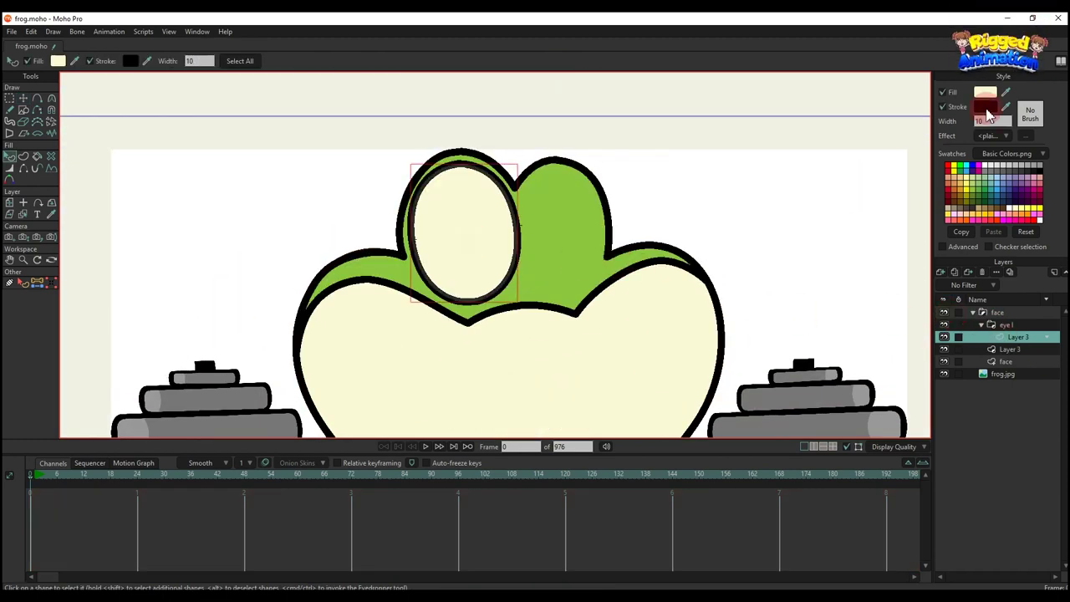
{"action": "left_click_drag", "start_coordinate": [991, 121], "coordinate": [929, 120]}
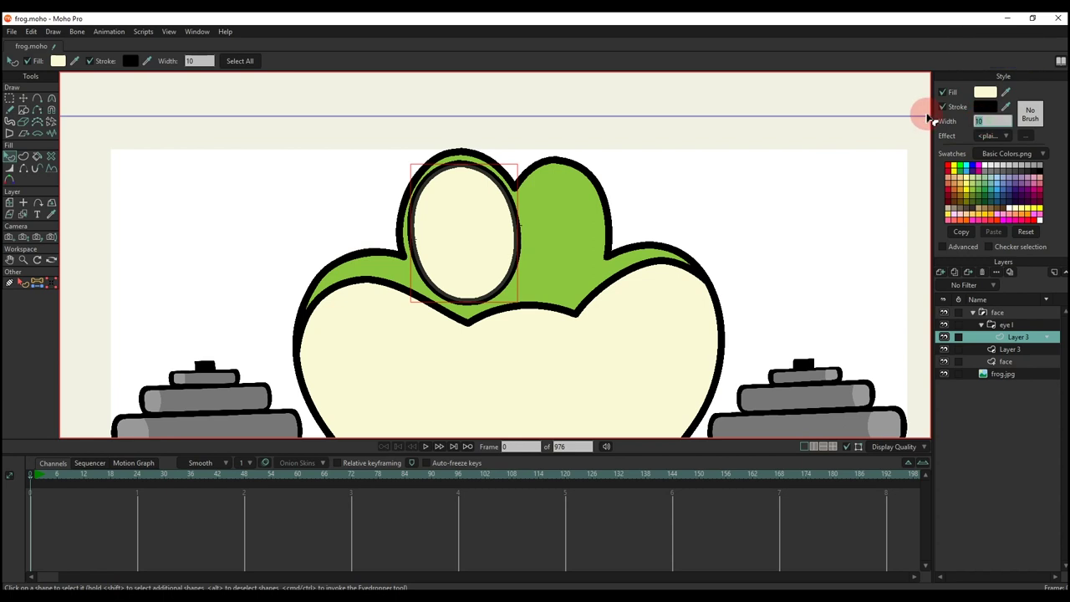
{"action": "type", "text": "8"}
{"action": "left_click", "coordinate": [944, 313]}
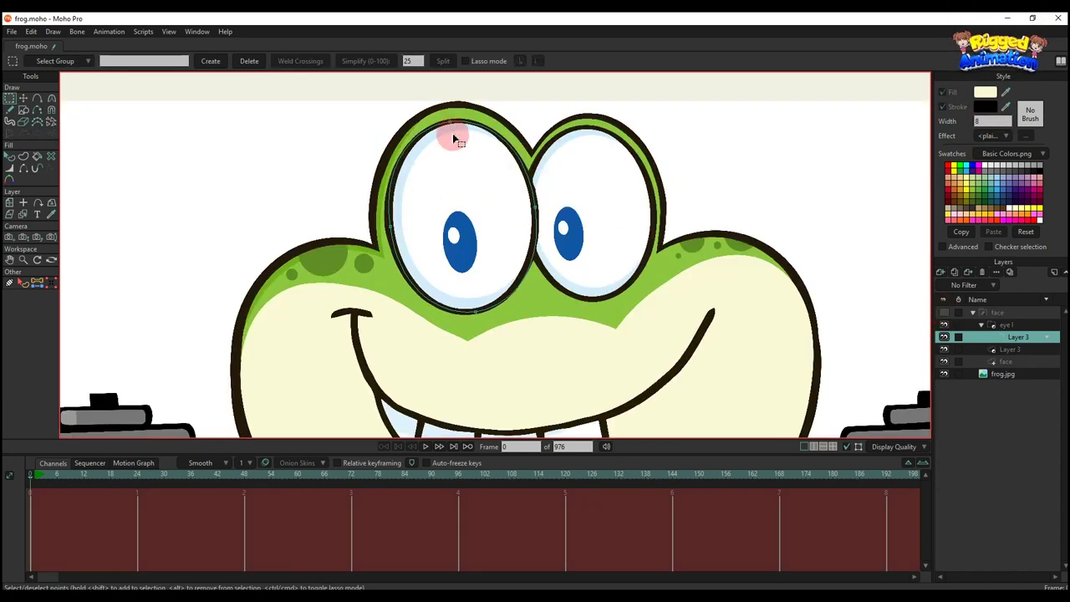
{"action": "left_click", "coordinate": [945, 312]}
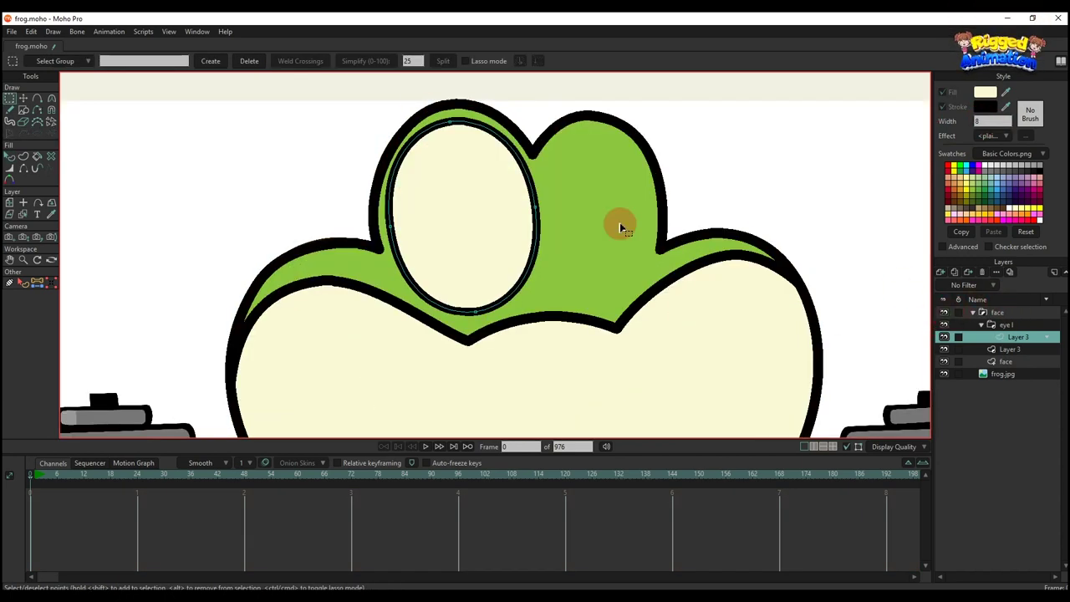
Adjust the line width at the left eye oval's top and bottom points.
{"action": "key", "text": "g"}
{"action": "left_click_drag", "start_coordinate": [436, 115], "coordinate": [464, 135]}
{"action": "left_click_drag", "start_coordinate": [473, 301], "coordinate": [491, 335]}
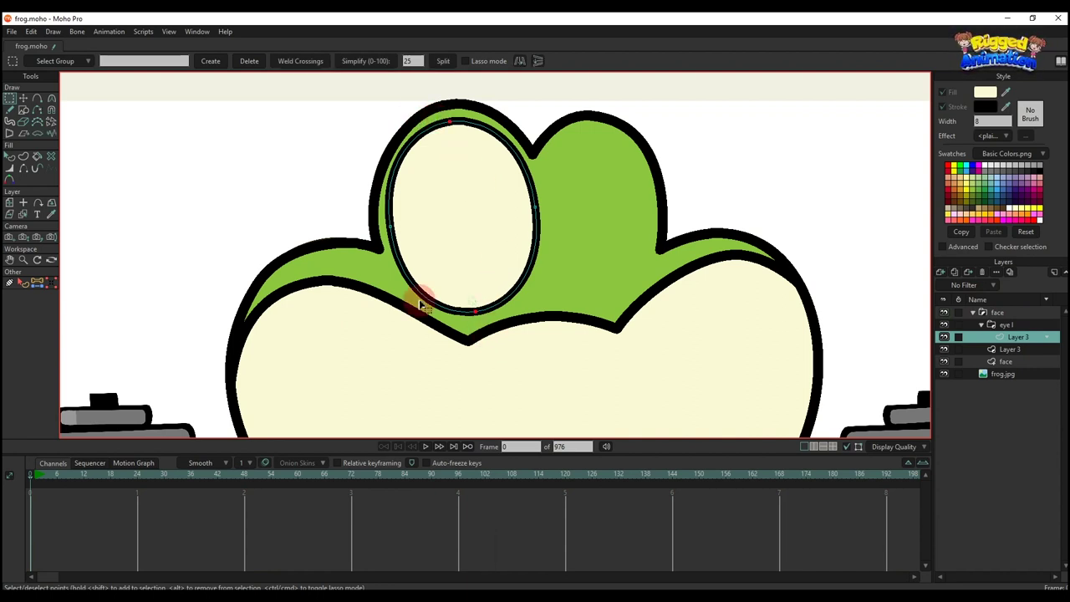
{"action": "key", "text": "w"}
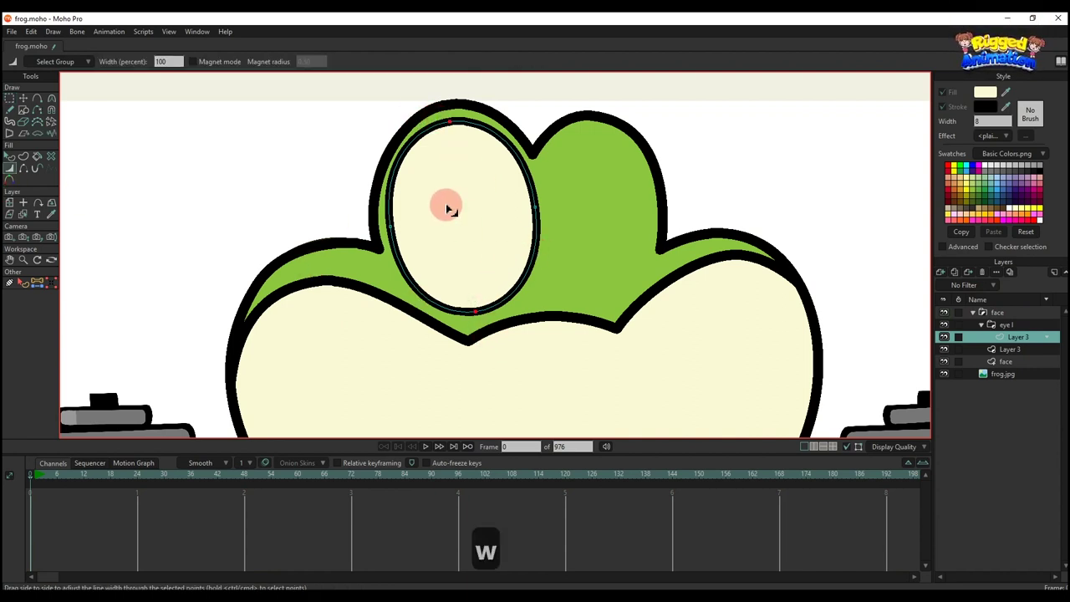
{"action": "key", "text": "q"}
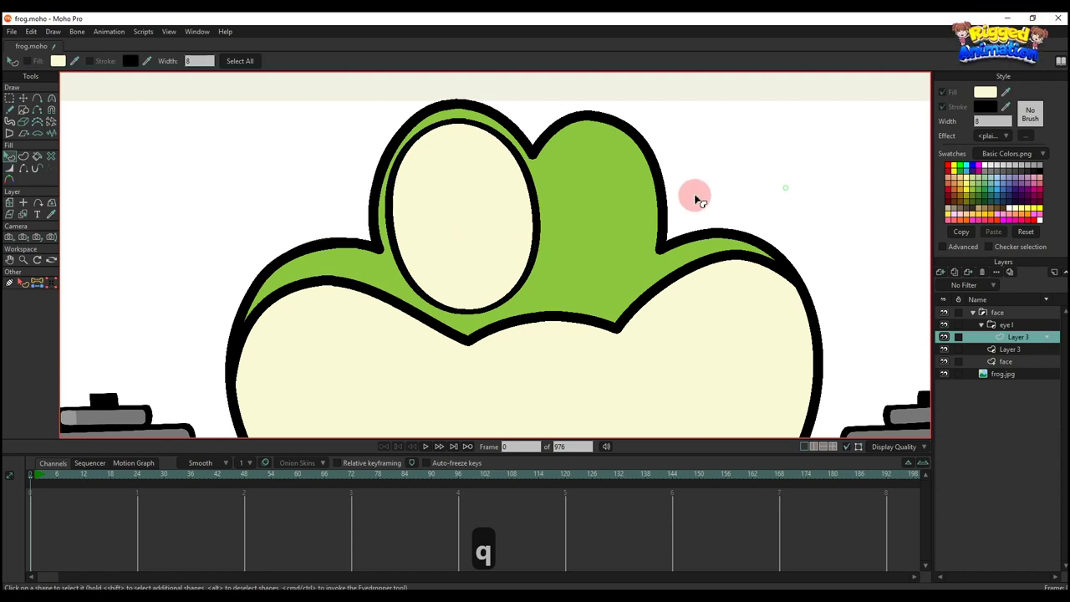
Adjust the curve handles of the face outline on the face layer along the outer side of the left eye bump.
{"action": "scroll", "coordinate": [521, 215], "scroll_direction": "down", "scroll_amount": 2}
{"action": "scroll", "coordinate": [434, 185], "scroll_direction": "up", "scroll_amount": 3}
{"action": "key", "text": "t"}
{"action": "right_click", "coordinate": [511, 177], "text": "alt"}
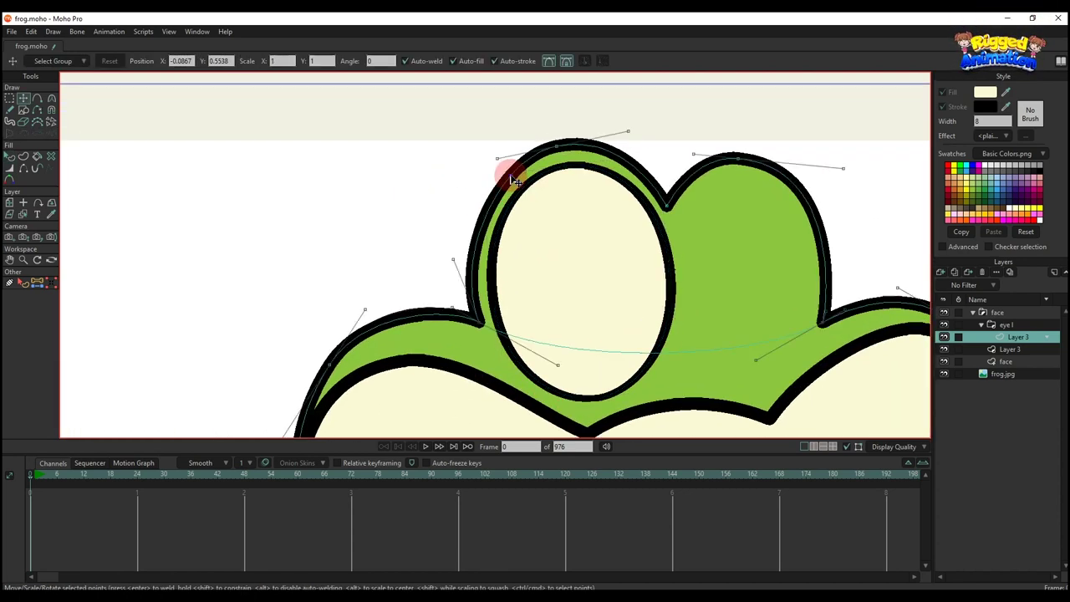
{"action": "left_click_drag", "start_coordinate": [457, 247], "coordinate": [459, 233]}
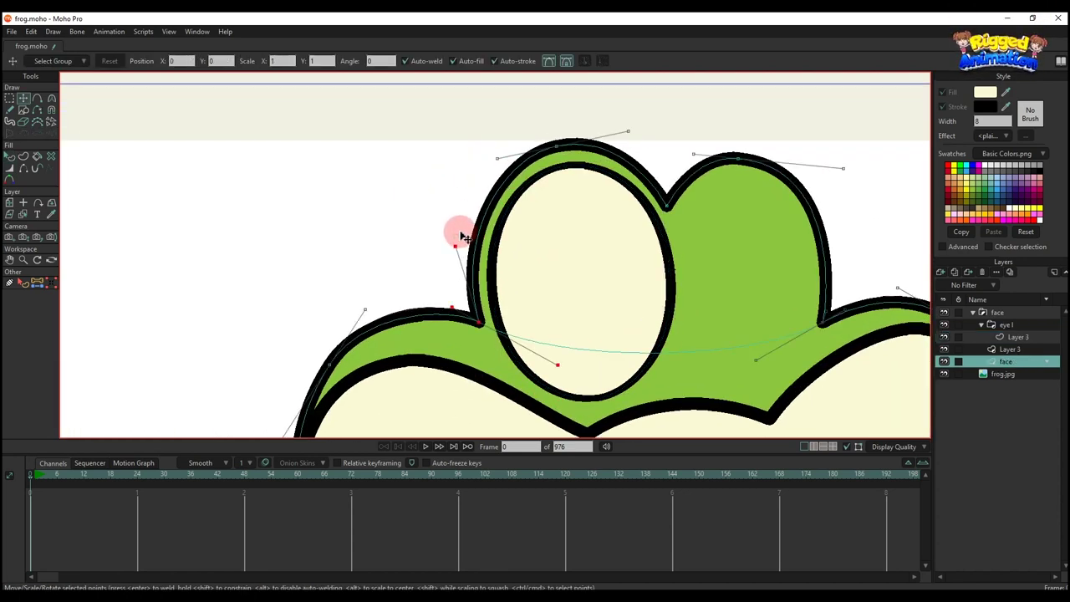
{"action": "left_click_drag", "start_coordinate": [495, 166], "coordinate": [492, 165]}
{"action": "key", "text": "q"}
{"action": "scroll", "coordinate": [521, 231], "scroll_direction": "down", "scroll_amount": 4}
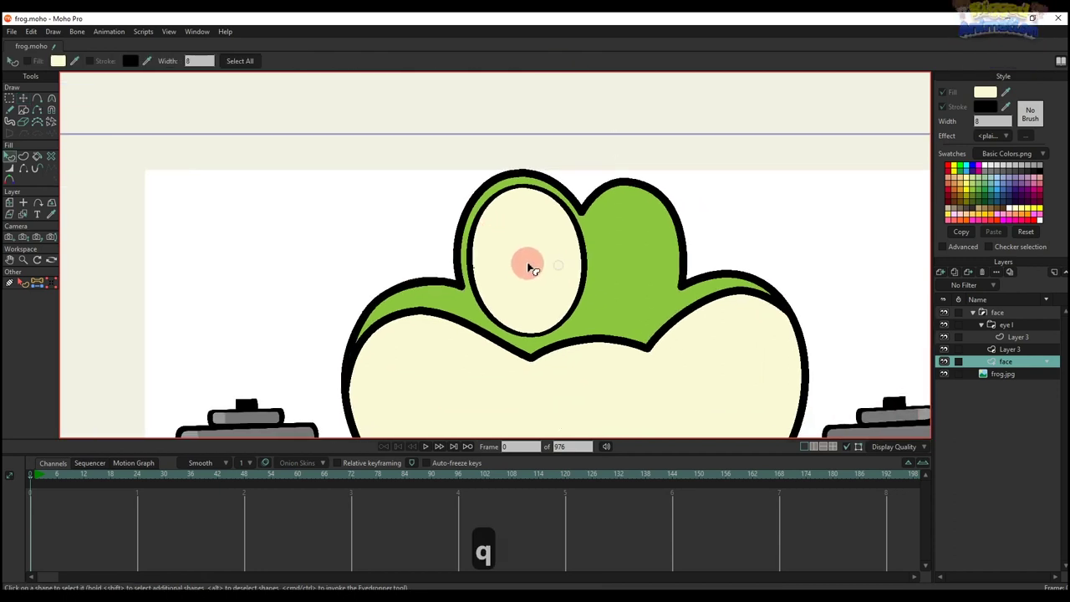
Hide the face group and sample the pale blue eye shading from the reference as the left eye oval's fill.
{"action": "left_click", "coordinate": [529, 268]}
{"action": "scroll", "coordinate": [539, 269], "scroll_direction": "up", "scroll_amount": 1}
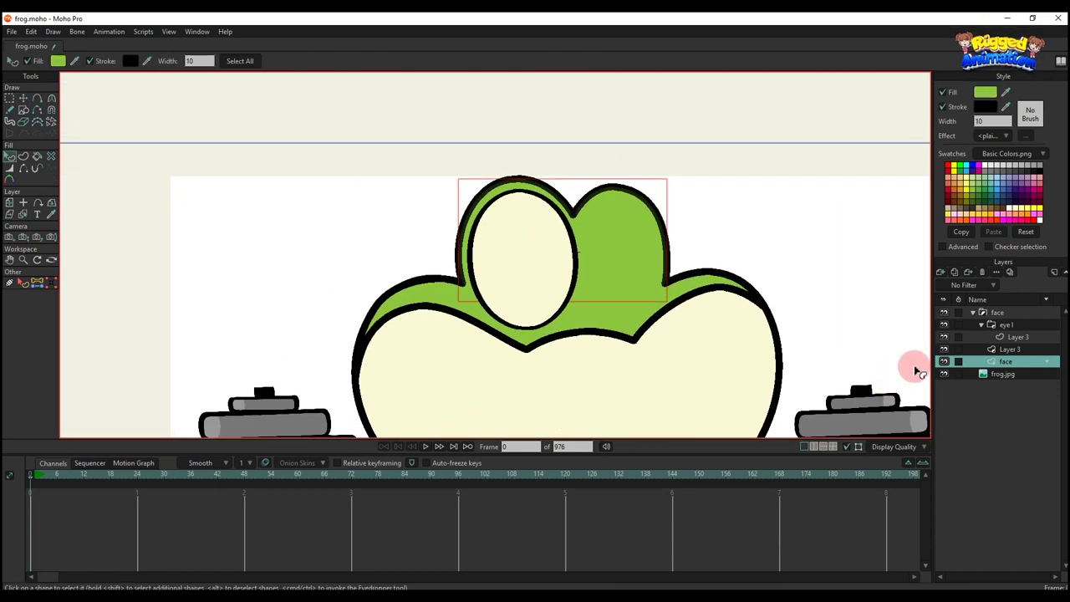
{"action": "left_click", "coordinate": [943, 312]}
{"action": "scroll", "coordinate": [541, 237], "scroll_direction": "up", "scroll_amount": 2}
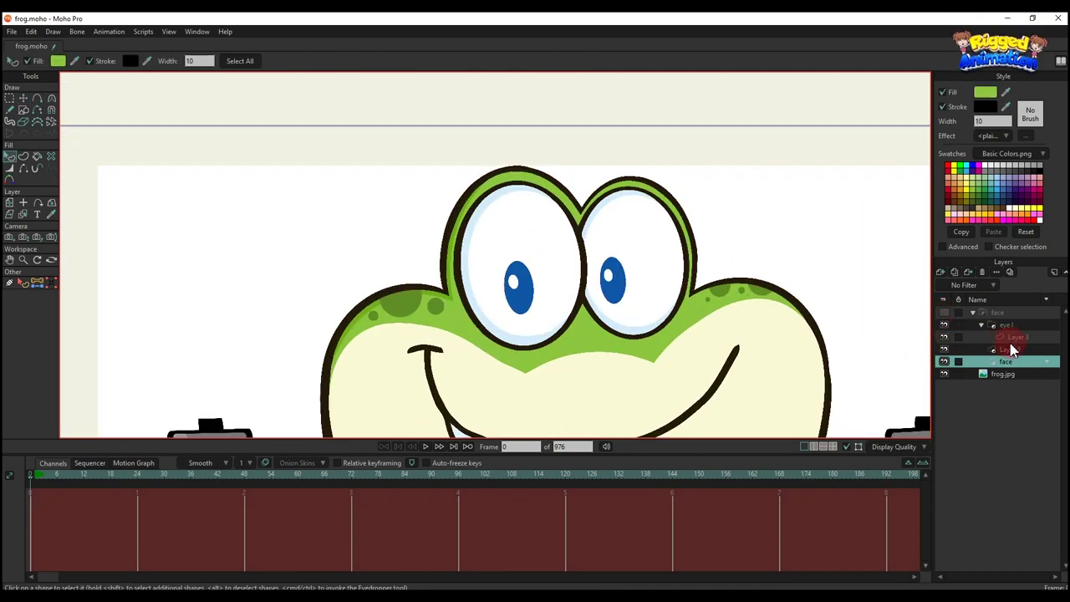
{"action": "left_click", "coordinate": [549, 241]}
{"action": "left_click", "coordinate": [821, 111]}
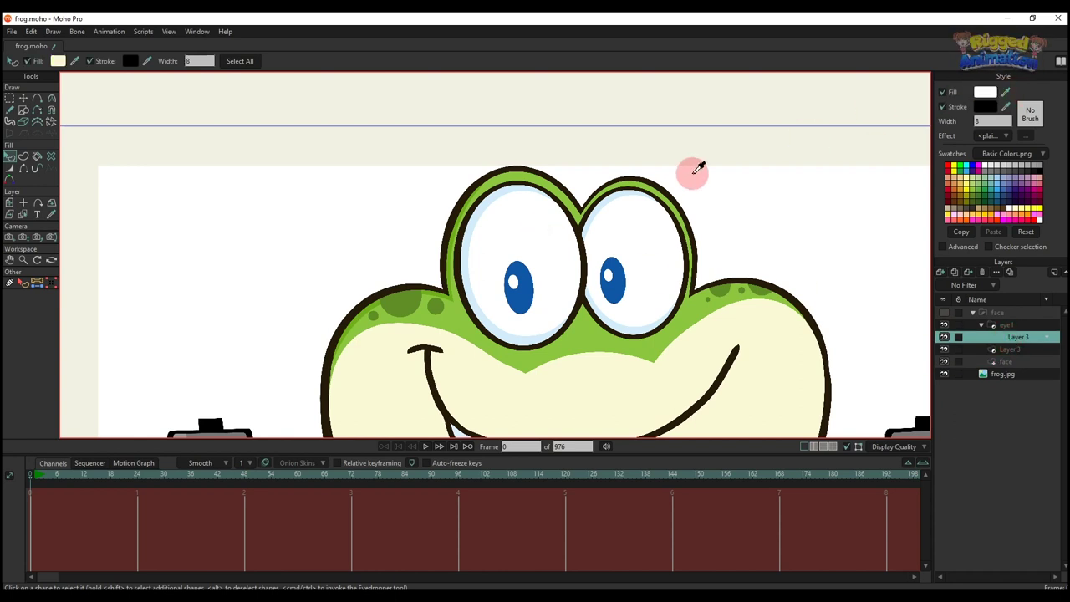
{"action": "scroll", "coordinate": [619, 191], "scroll_direction": "up", "scroll_amount": 1}
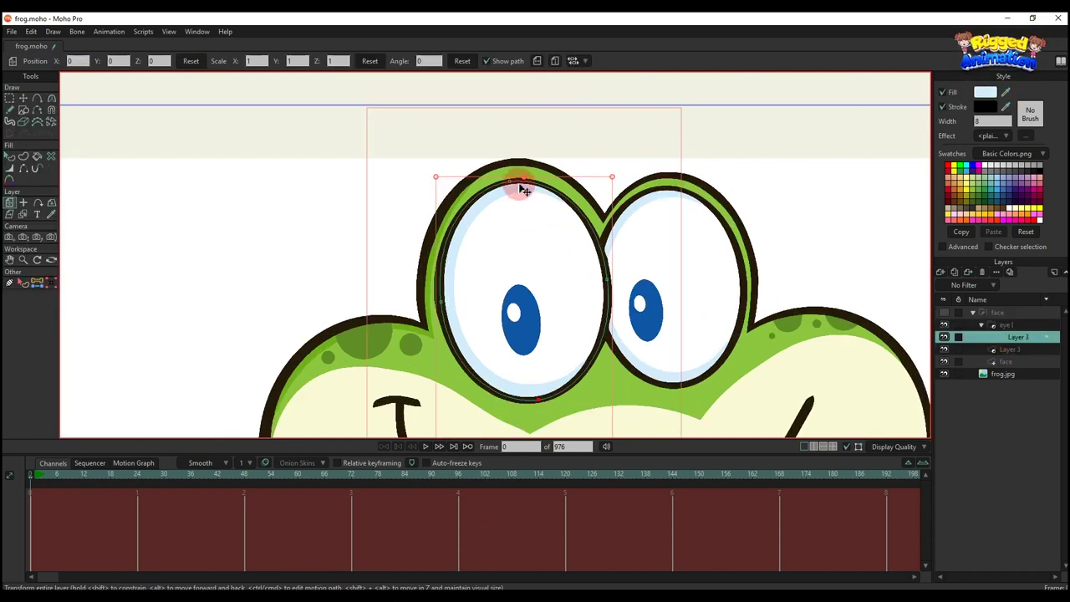
Duplicate the left eye oval in place and shrink the copy inside the original outline.
{"action": "key", "text": "q"}
{"action": "key", "text": "t"}
{"action": "scroll", "coordinate": [543, 242], "scroll_direction": "up", "scroll_amount": 1}
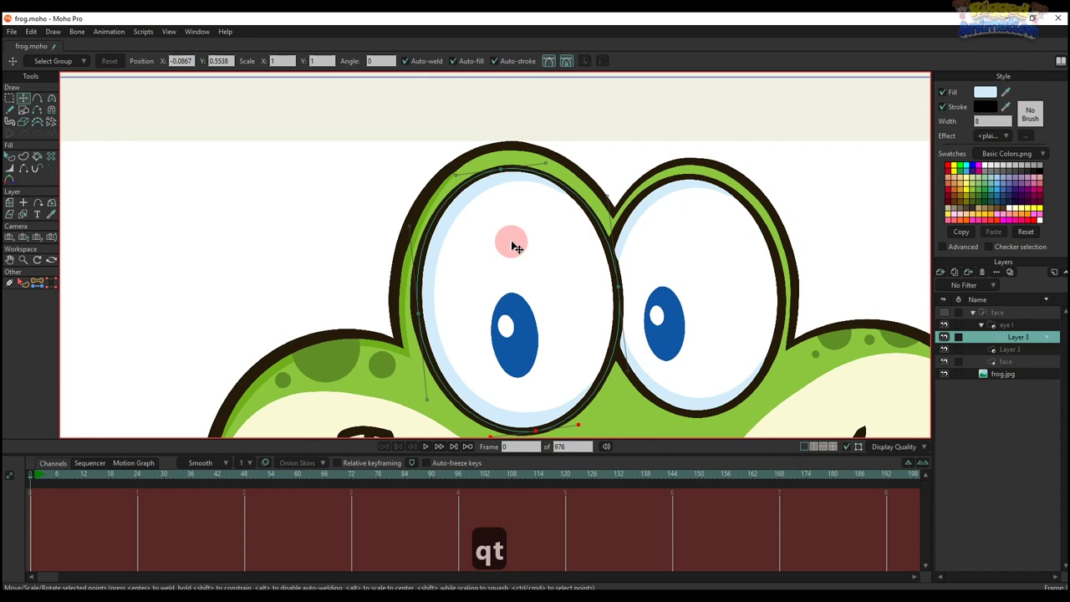
{"action": "double_click", "coordinate": [454, 199]}
{"action": "key", "text": "ctrl+c"}
{"action": "key", "text": "ctrl+v"}
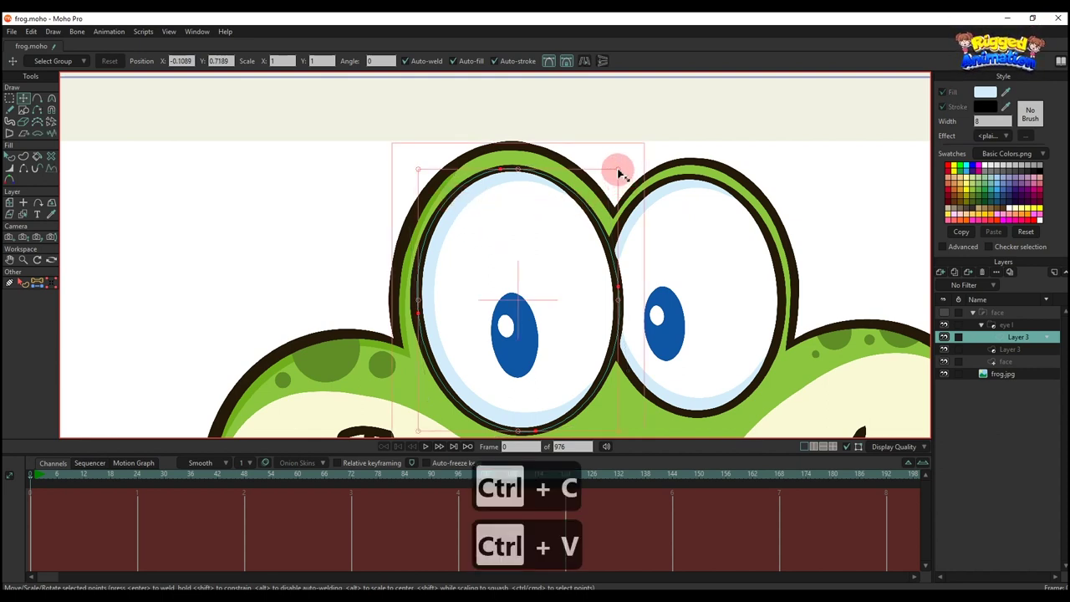
{"action": "left_click_drag", "start_coordinate": [616, 167], "coordinate": [603, 195]}
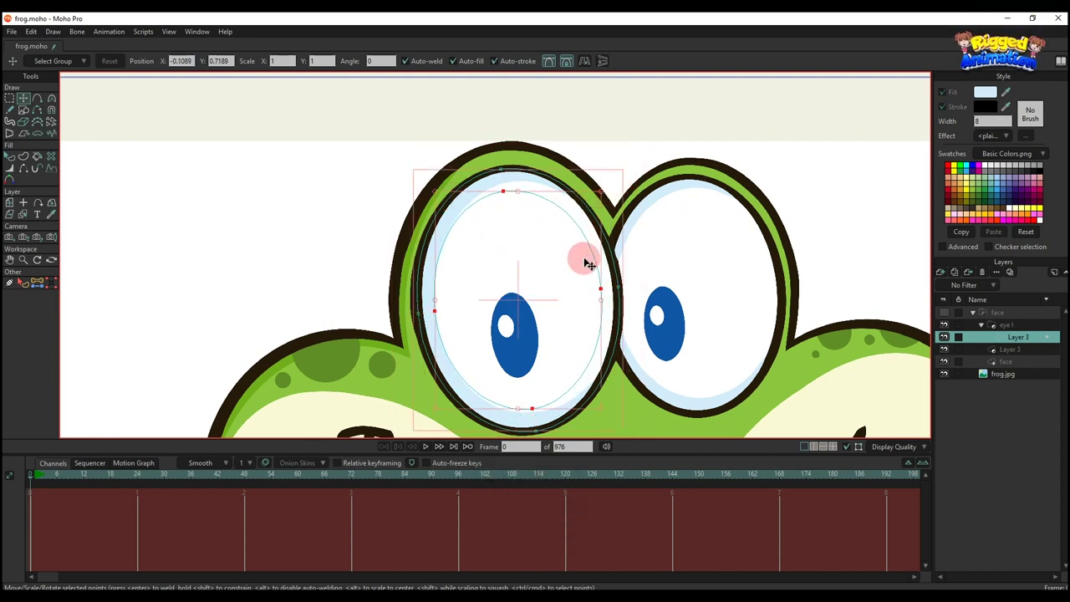
Stretch the inner oval's side, top and bottom so it matches the white area of the left eye in the reference.
{"action": "left_click_drag", "start_coordinate": [603, 293], "coordinate": [613, 281]}
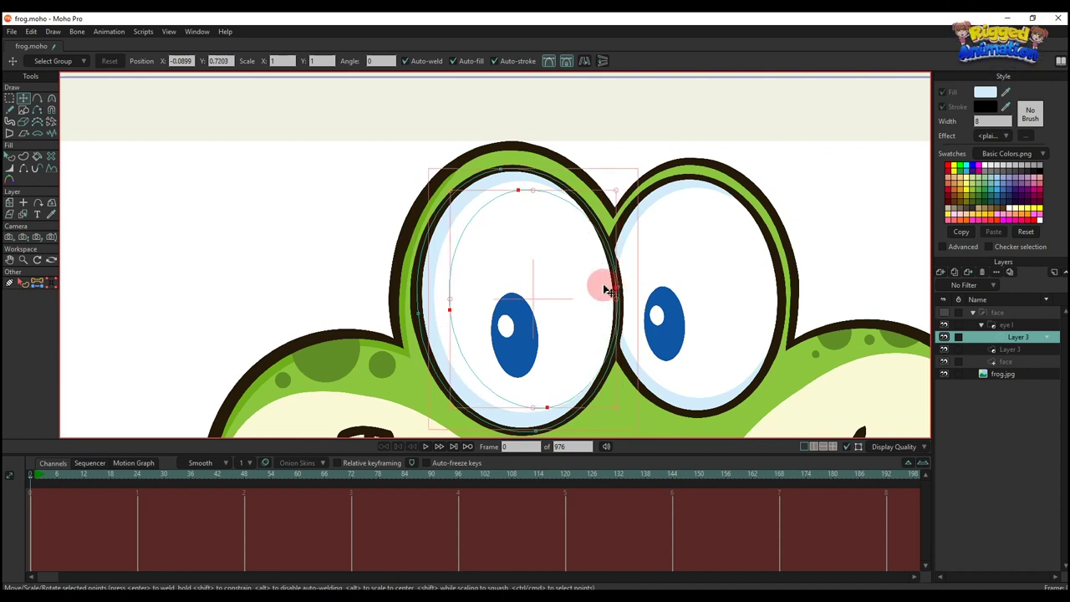
{"action": "key", "text": "ctrl+z"}
{"action": "left_click_drag", "start_coordinate": [518, 409], "coordinate": [519, 414]}
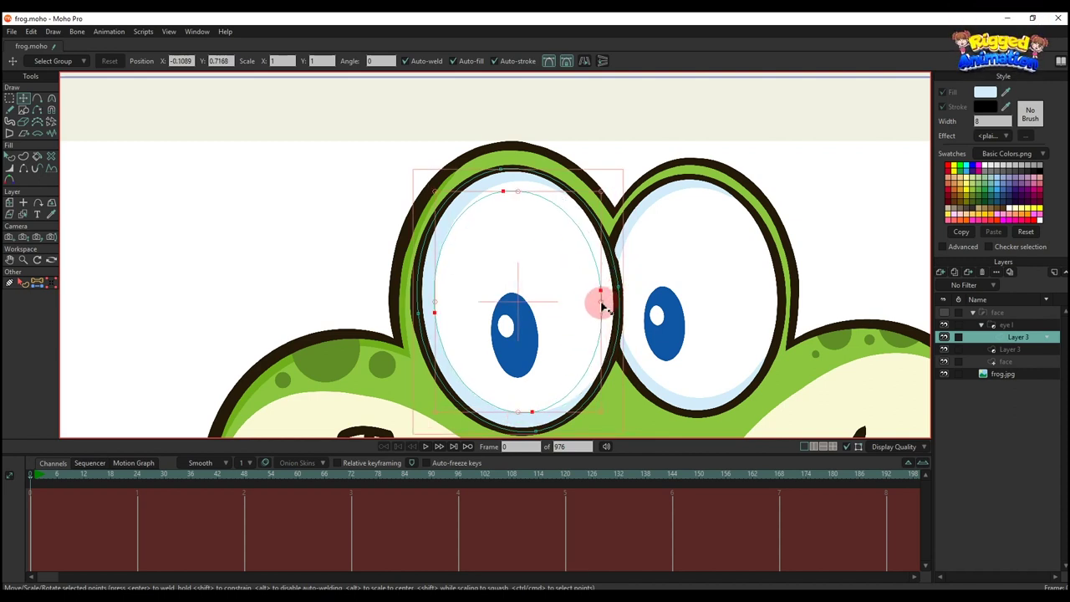
{"action": "left_click_drag", "start_coordinate": [601, 302], "coordinate": [616, 302]}
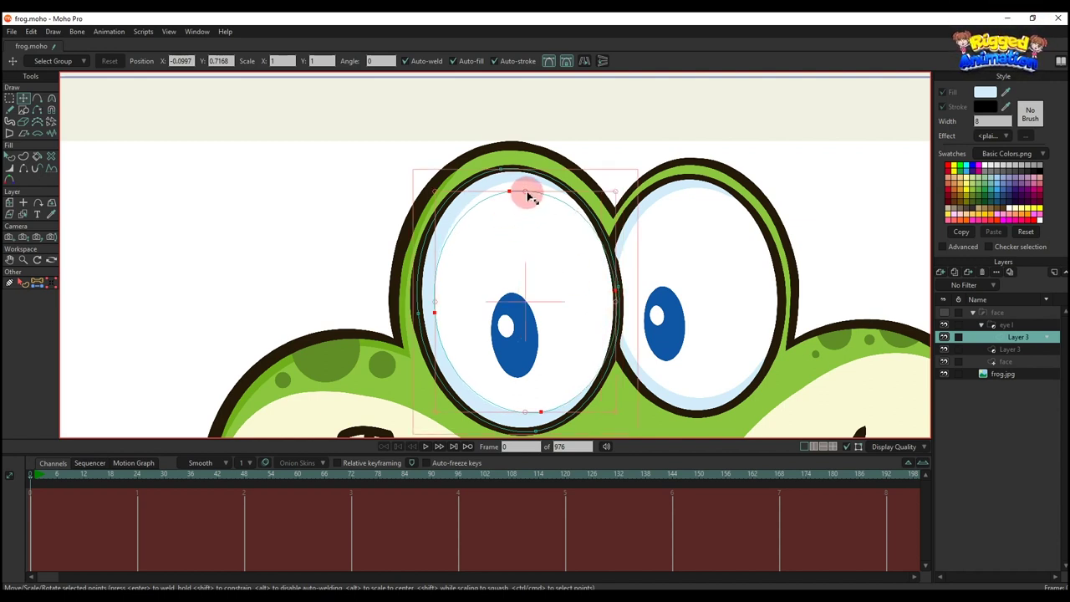
{"action": "left_click_drag", "start_coordinate": [526, 195], "coordinate": [525, 187]}
{"action": "left_click_drag", "start_coordinate": [527, 410], "coordinate": [528, 418]}
{"action": "scroll", "coordinate": [544, 347], "scroll_direction": "down", "scroll_amount": 1}
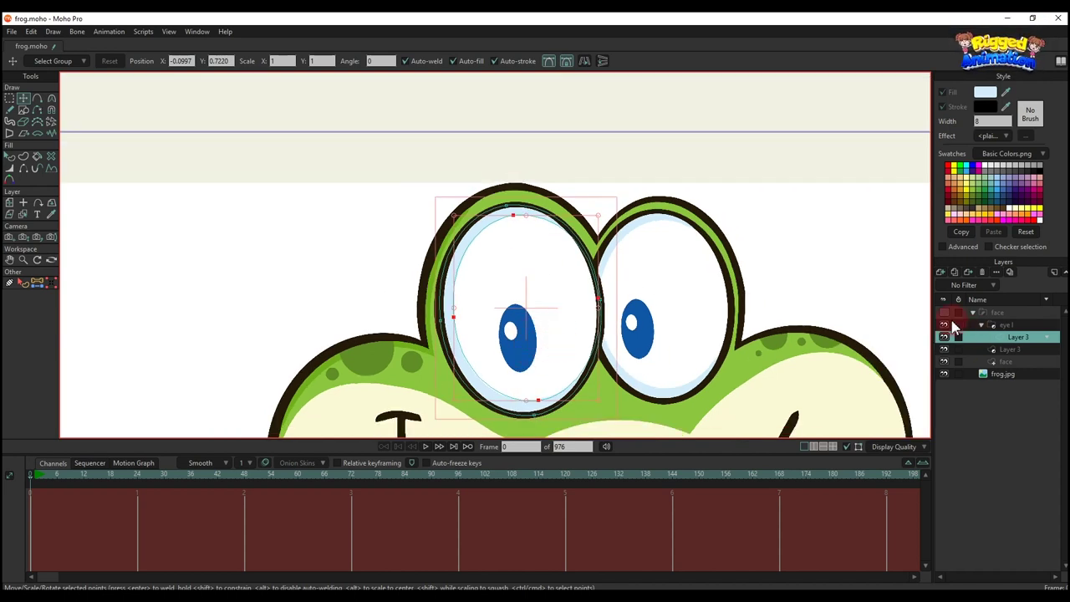
Show the face group again, turn off the inner oval's stroke and fill it with white.
{"action": "left_click", "coordinate": [943, 314]}
{"action": "key", "text": "q"}
{"action": "key", "text": "q"}
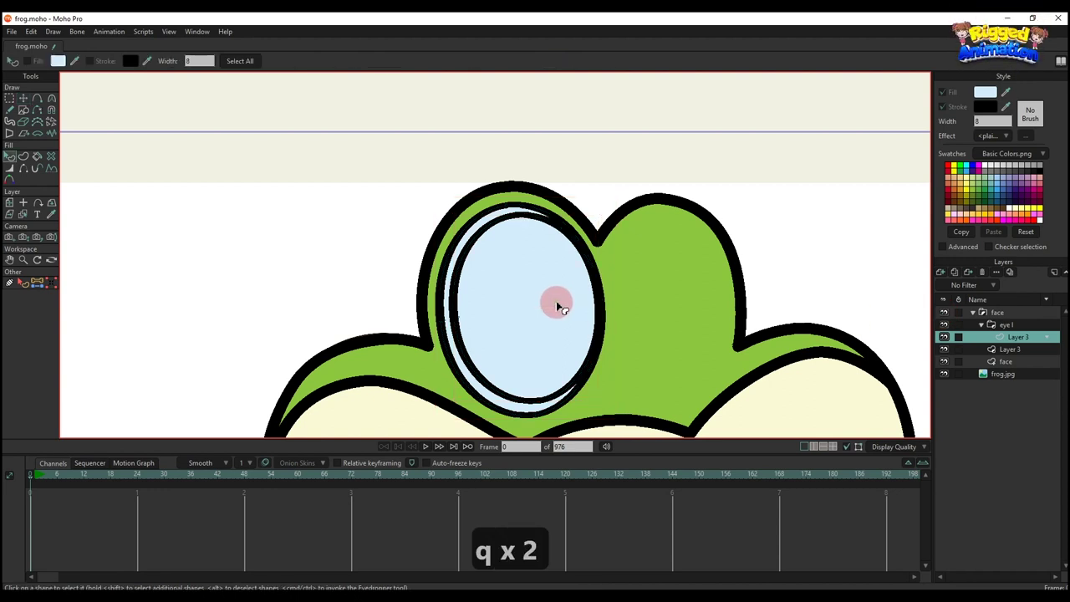
{"action": "left_click", "coordinate": [558, 308]}
{"action": "left_click", "coordinate": [942, 107]}
{"action": "left_click", "coordinate": [984, 92]}
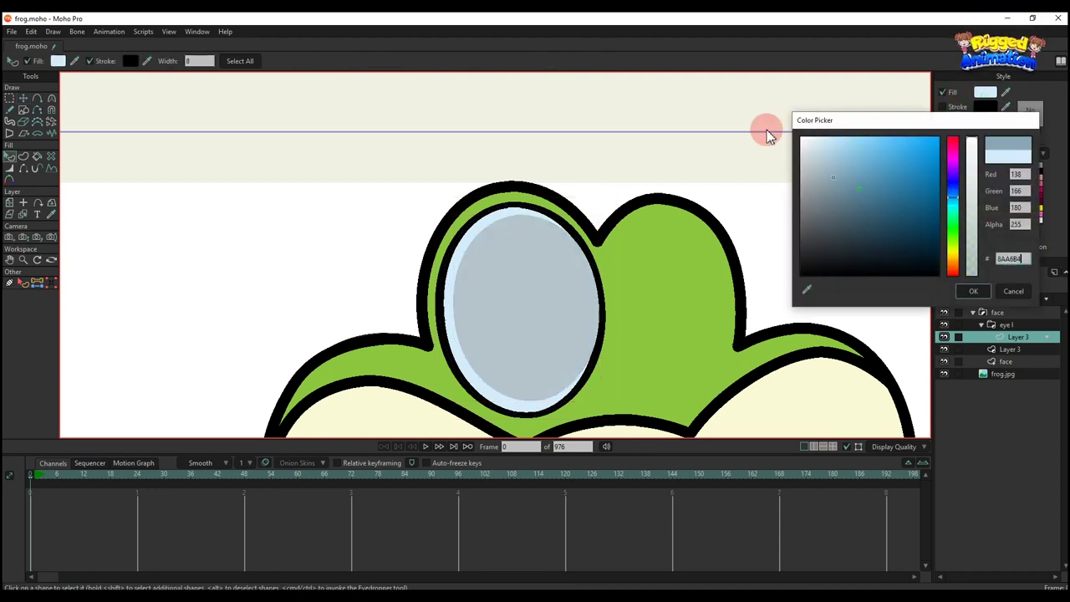
{"action": "left_click", "coordinate": [767, 129]}
{"action": "left_click", "coordinate": [973, 291]}
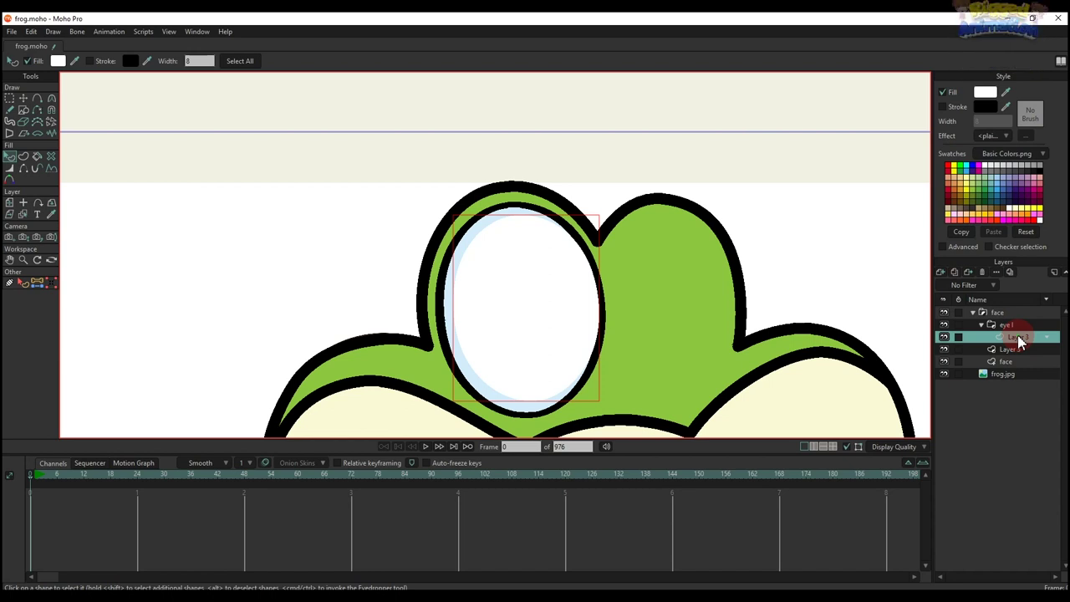
Rename the layer holding the left eye ovals as mask.
{"action": "double_click", "coordinate": [1018, 338]}
{"action": "type", "text": "mask"}
{"action": "key", "text": "Return"}
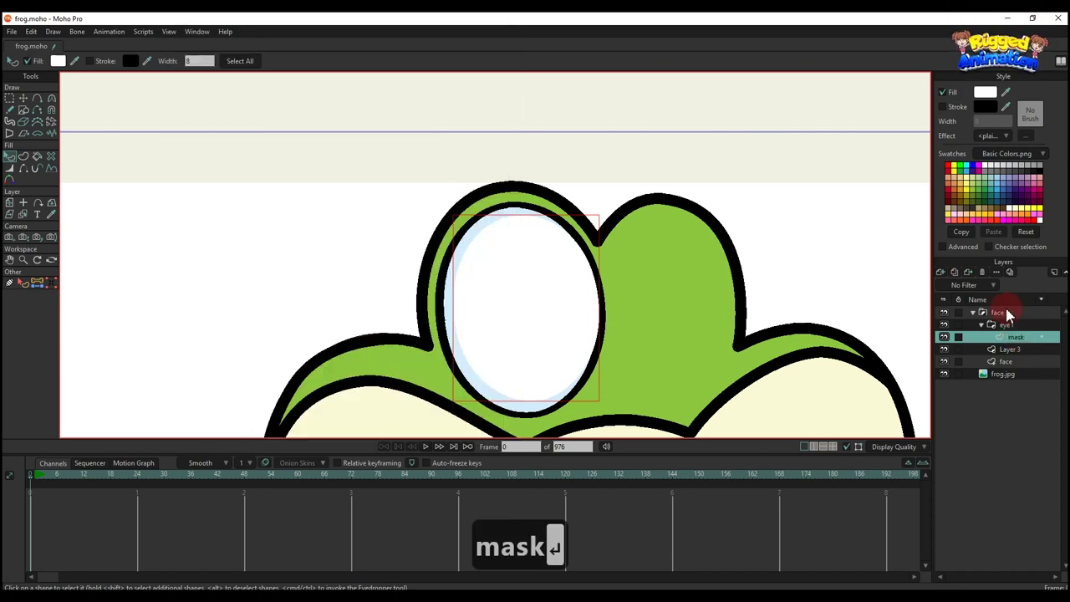
Add a vector layer above mask in the eye l group and name it eyeball.
{"action": "left_click", "coordinate": [941, 271]}
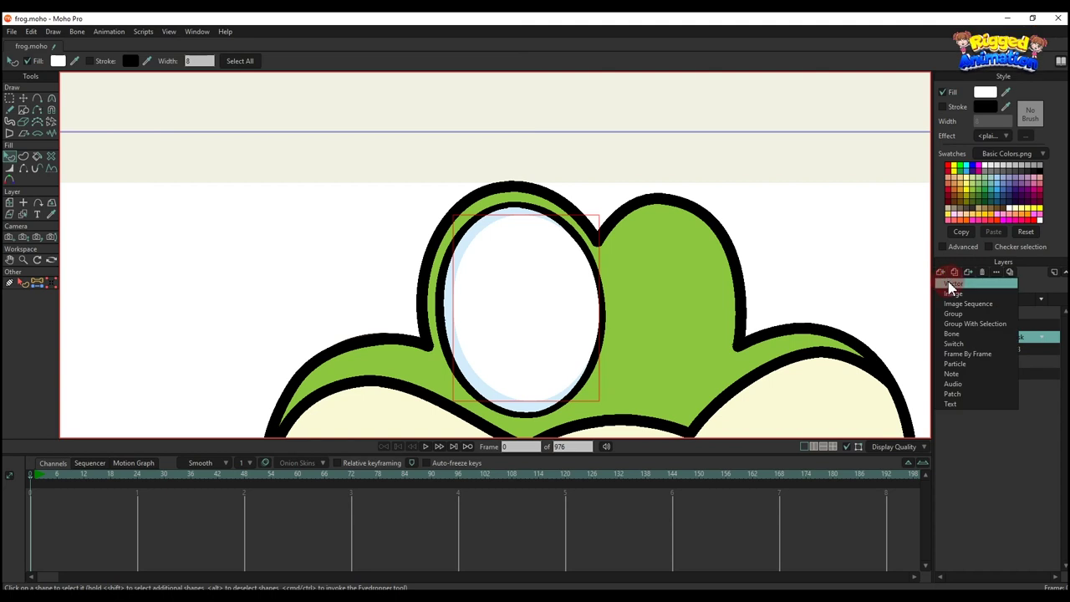
{"action": "left_click", "coordinate": [953, 284]}
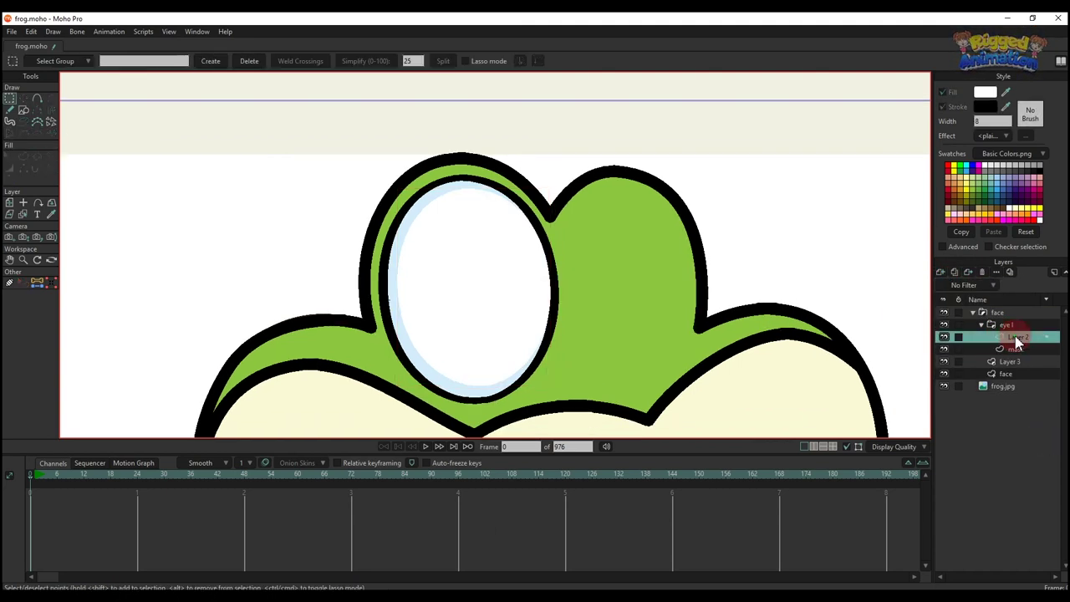
{"action": "double_click", "coordinate": [1017, 337]}
{"action": "type", "text": "eyeball"}
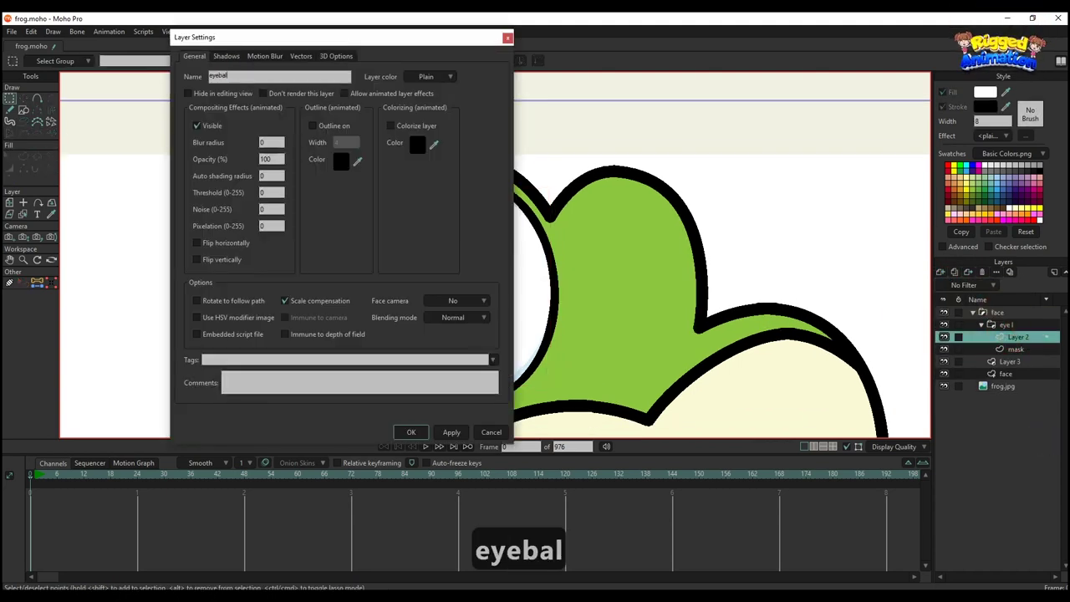
{"action": "key", "text": "Return"}
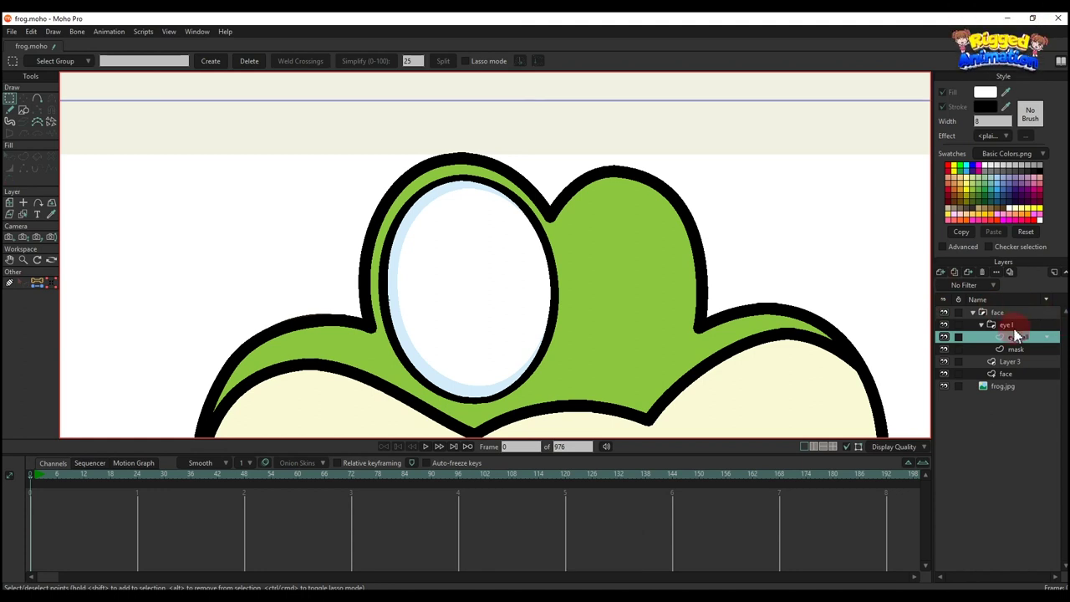
Hide the face group, draw an oval over the reference's left blue pupil and tilt and stretch it to fit.
{"action": "left_click", "coordinate": [943, 313]}
{"action": "left_click", "coordinate": [24, 109]}
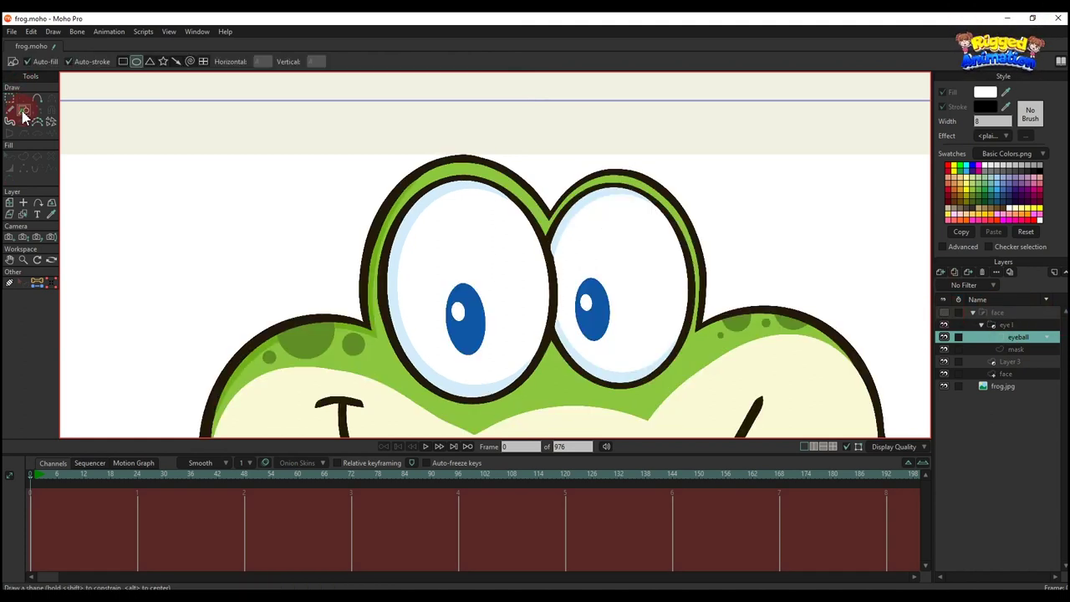
{"action": "scroll", "coordinate": [499, 308], "scroll_direction": "up", "scroll_amount": 3}
{"action": "left_click_drag", "start_coordinate": [406, 220], "coordinate": [483, 363]}
{"action": "key", "text": "t"}
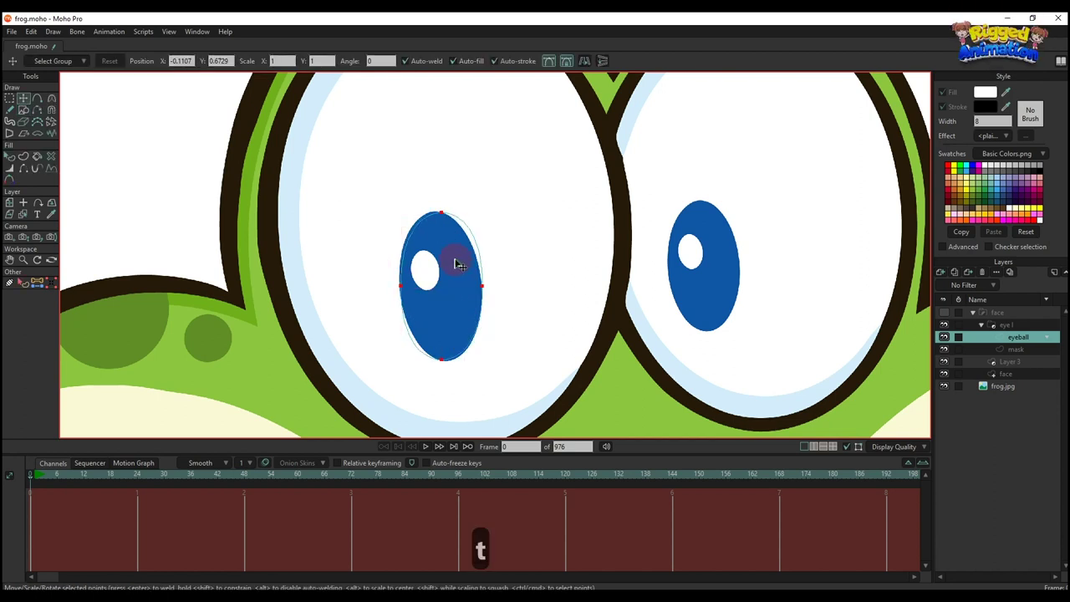
{"action": "scroll", "coordinate": [490, 301], "scroll_direction": "up", "scroll_amount": 1}
{"action": "left_click_drag", "start_coordinate": [498, 306], "coordinate": [501, 304]}
{"action": "left_click_drag", "start_coordinate": [432, 376], "coordinate": [432, 379]}
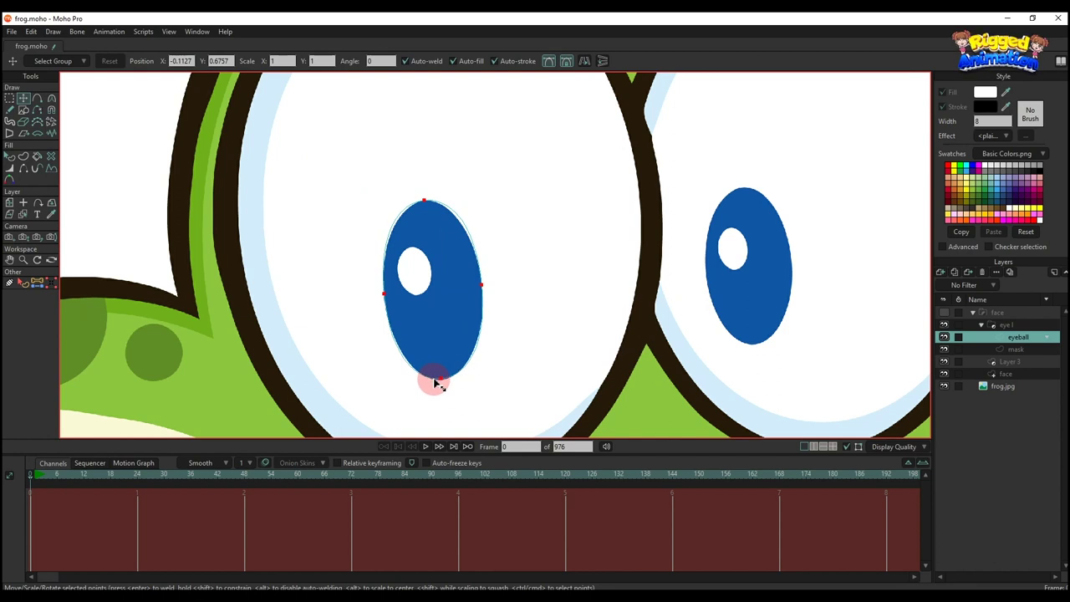
Fill the pupil oval with the blue sampled from the other pupil in the reference.
{"action": "key", "text": "q"}
{"action": "left_click", "coordinate": [458, 320]}
{"action": "left_click", "coordinate": [755, 220], "text": "ctrl"}
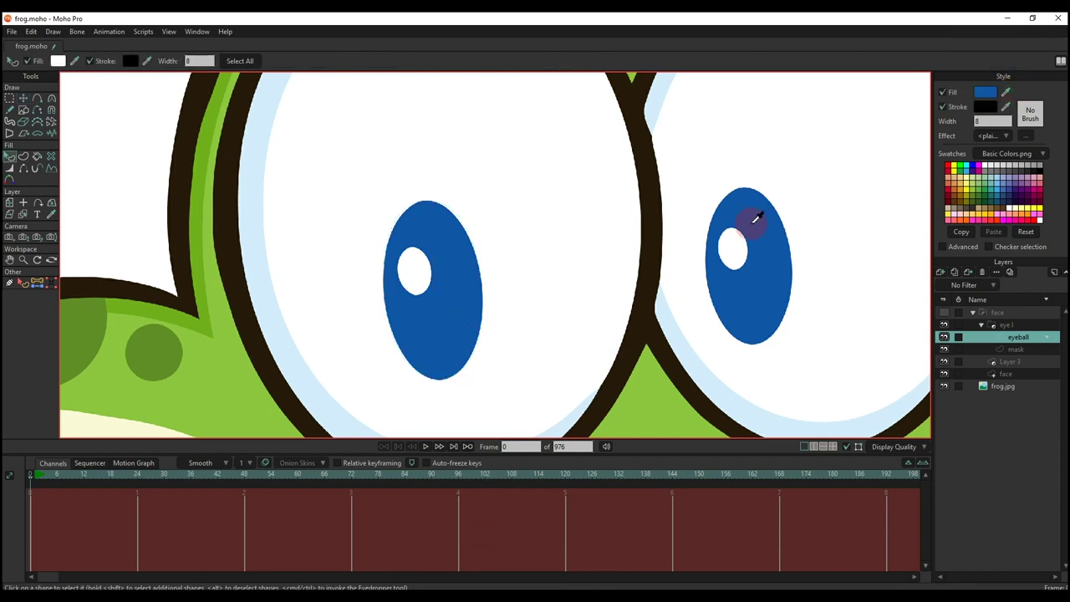
Duplicate the pupil oval, shrink the copy and fit it over the white highlight in the reference's left pupil.
{"action": "key", "text": "t"}
{"action": "scroll", "coordinate": [437, 231], "scroll_direction": "up", "scroll_amount": 2}
{"action": "key", "text": "ctrl+c"}
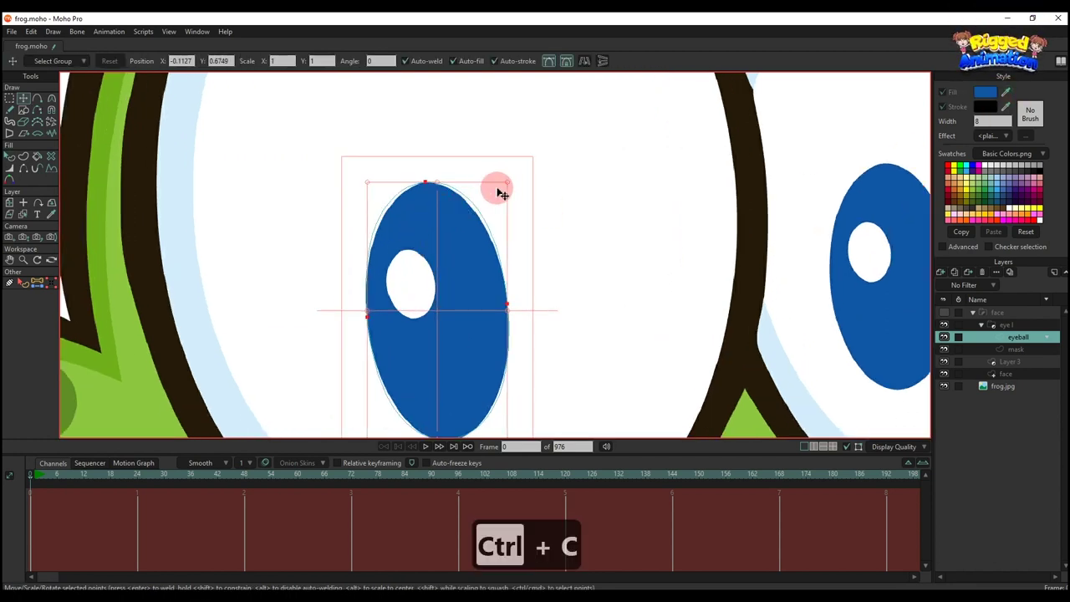
{"action": "key", "text": "ctrl+v"}
{"action": "left_click_drag", "start_coordinate": [505, 181], "coordinate": [457, 271]}
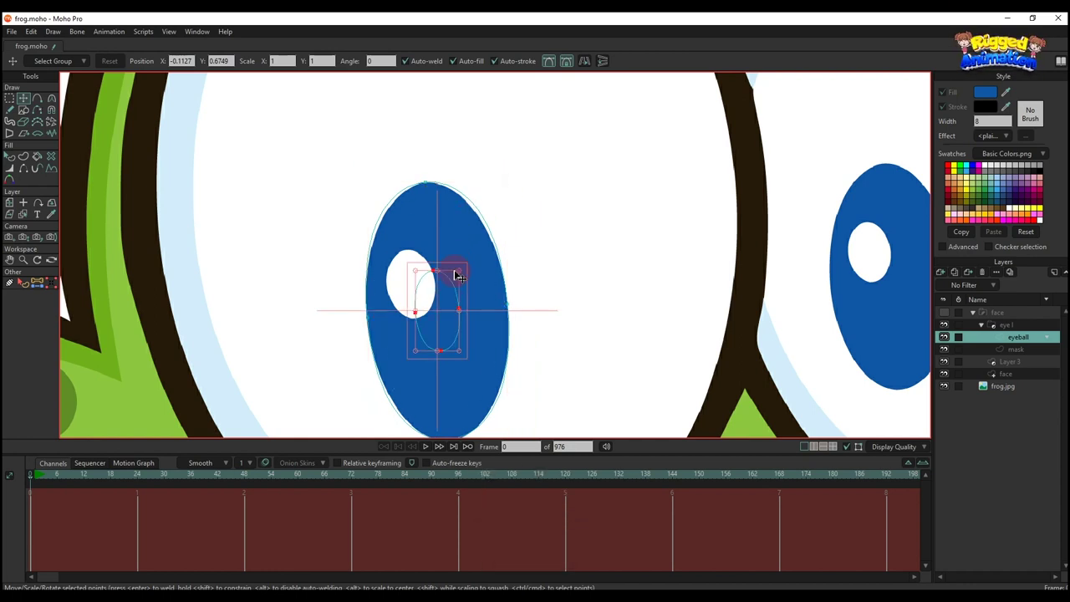
{"action": "left_click_drag", "start_coordinate": [431, 305], "coordinate": [407, 282]}
{"action": "scroll", "coordinate": [406, 288], "scroll_direction": "up", "scroll_amount": 2}
{"action": "left_click_drag", "start_coordinate": [417, 340], "coordinate": [411, 320]}
{"action": "left_click_drag", "start_coordinate": [406, 277], "coordinate": [452, 289]}
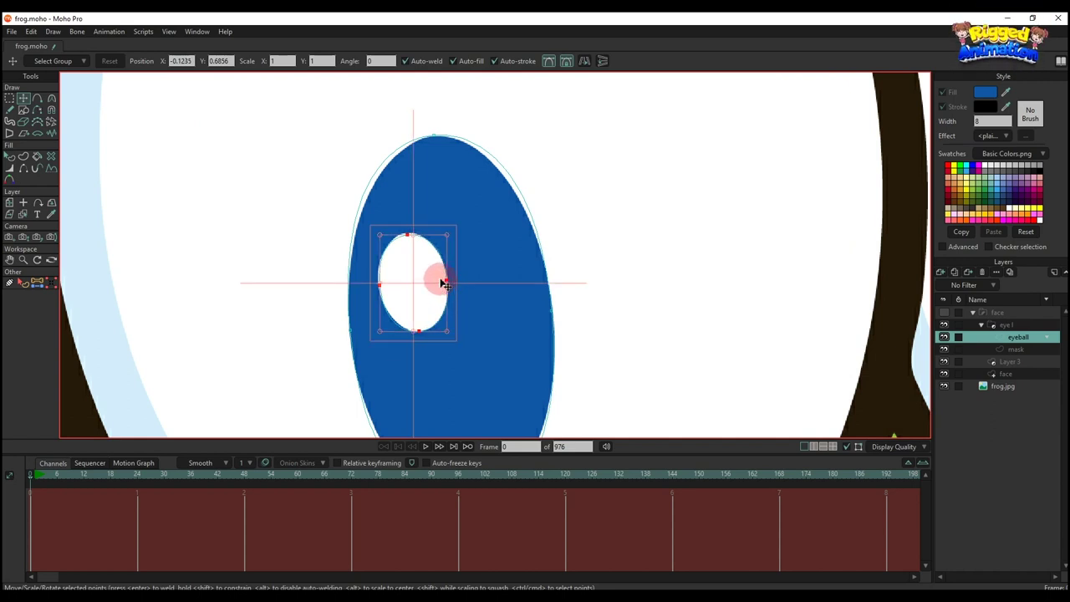
Fill the highlight oval with white and, with the face group shown again, turn off its stroke.
{"action": "key", "text": "q"}
{"action": "scroll", "coordinate": [432, 281], "scroll_direction": "down", "scroll_amount": 3}
{"action": "left_click_drag", "start_coordinate": [1008, 90], "coordinate": [882, 121]}
{"action": "left_click", "coordinate": [945, 313]}
{"action": "scroll", "coordinate": [430, 274], "scroll_direction": "down", "scroll_amount": 3}
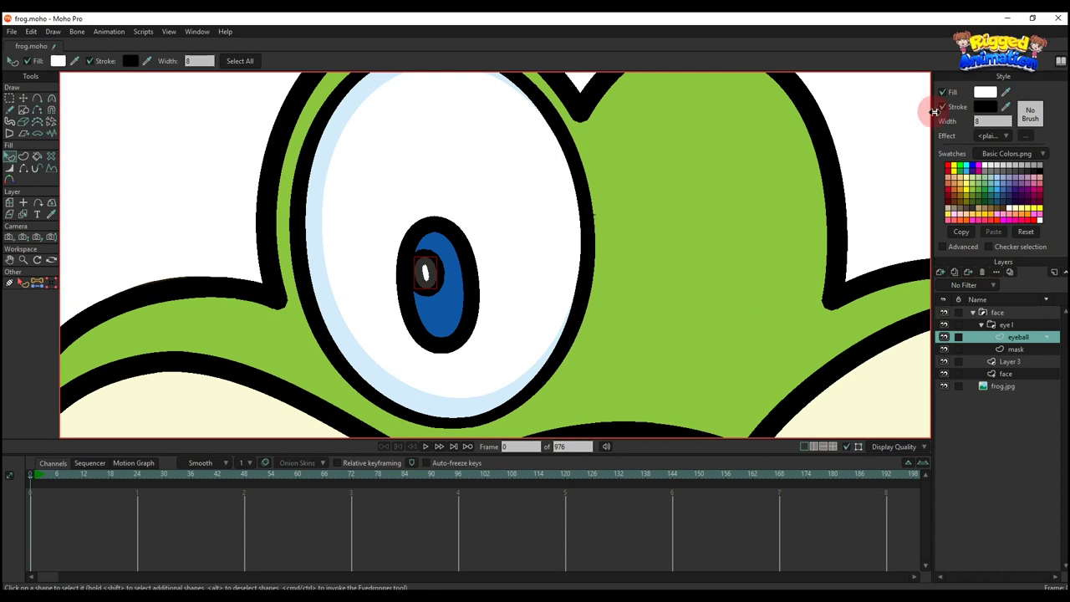
{"action": "left_click", "coordinate": [941, 107]}
Turn off the blue pupil oval's stroke and check the finished left eye on the face.
{"action": "left_click", "coordinate": [471, 272]}
{"action": "left_click", "coordinate": [979, 122]}
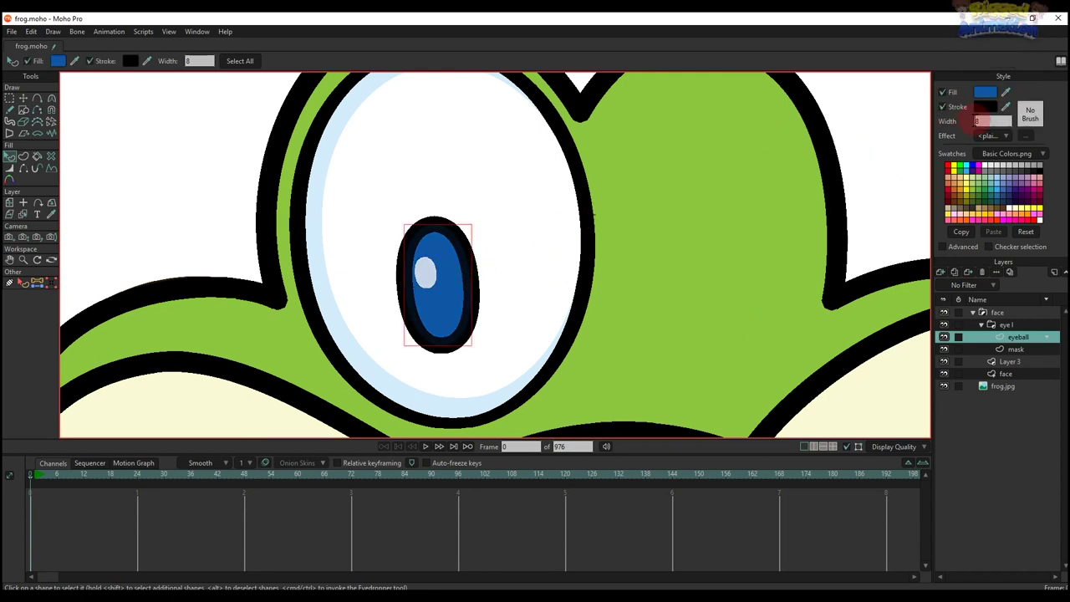
{"action": "left_click", "coordinate": [943, 107]}
{"action": "left_click", "coordinate": [802, 129]}
{"action": "scroll", "coordinate": [526, 222], "scroll_direction": "down", "scroll_amount": 5}
{"action": "left_click_drag", "start_coordinate": [527, 226], "coordinate": [521, 243]}
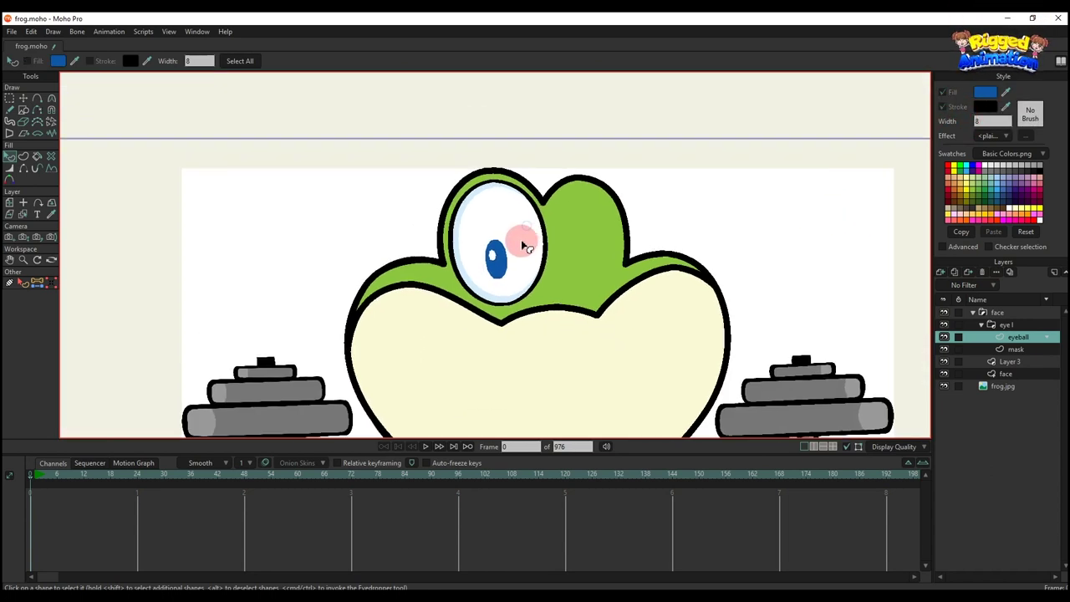
{"action": "scroll", "coordinate": [519, 245], "scroll_direction": "down", "scroll_amount": 1}
{"action": "scroll", "coordinate": [520, 245], "scroll_direction": "up", "scroll_amount": 2}
Set the eye l group's mask to Hide all in its layer settings.
{"action": "left_click", "coordinate": [934, 315]}
{"action": "double_click", "coordinate": [1007, 325]}
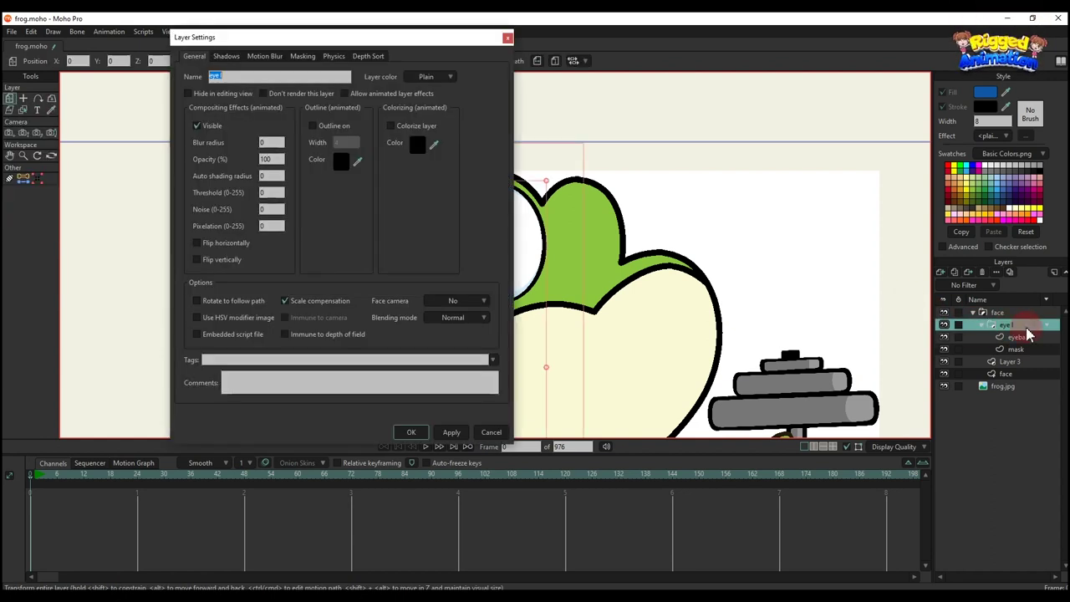
{"action": "left_click", "coordinate": [303, 56]}
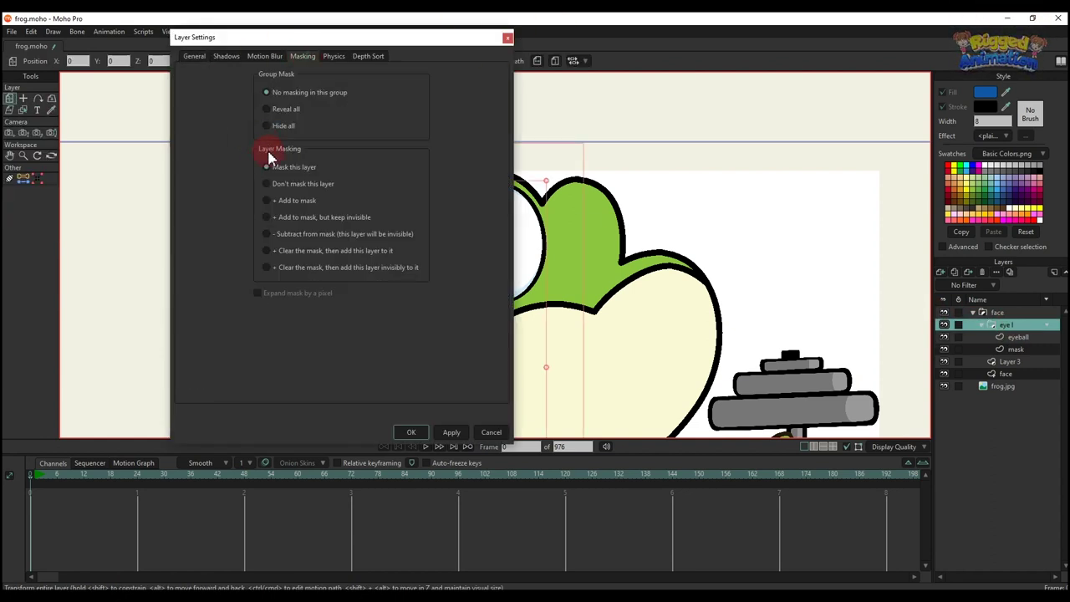
{"action": "left_click", "coordinate": [409, 433]}
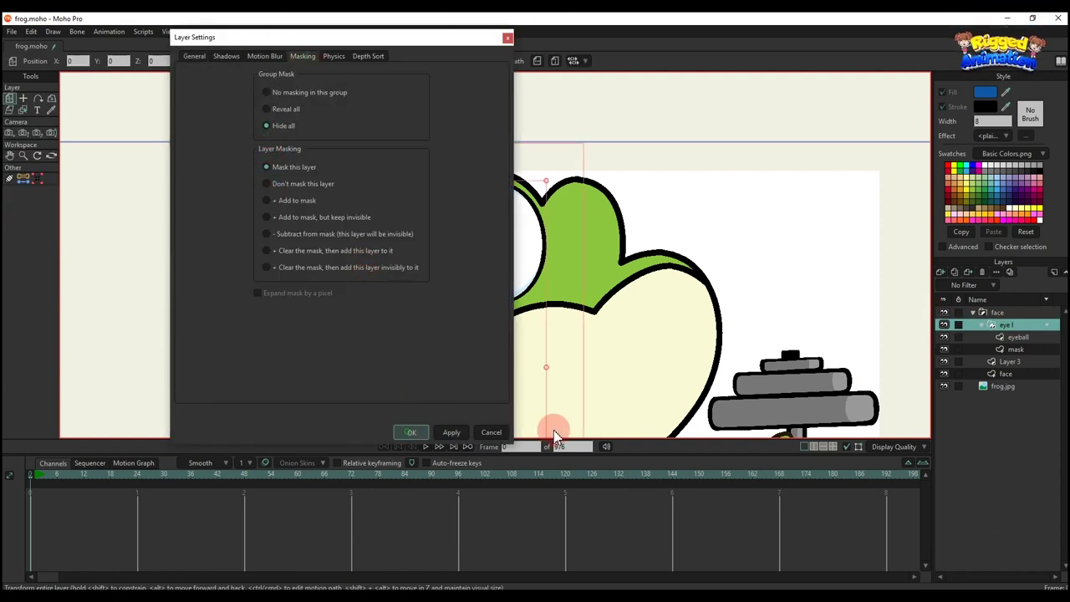
Test the eye mask at frame 3 by moving the eyeball layer's pupil across the white's edge beside the other eye.
{"action": "left_click", "coordinate": [1019, 338]}
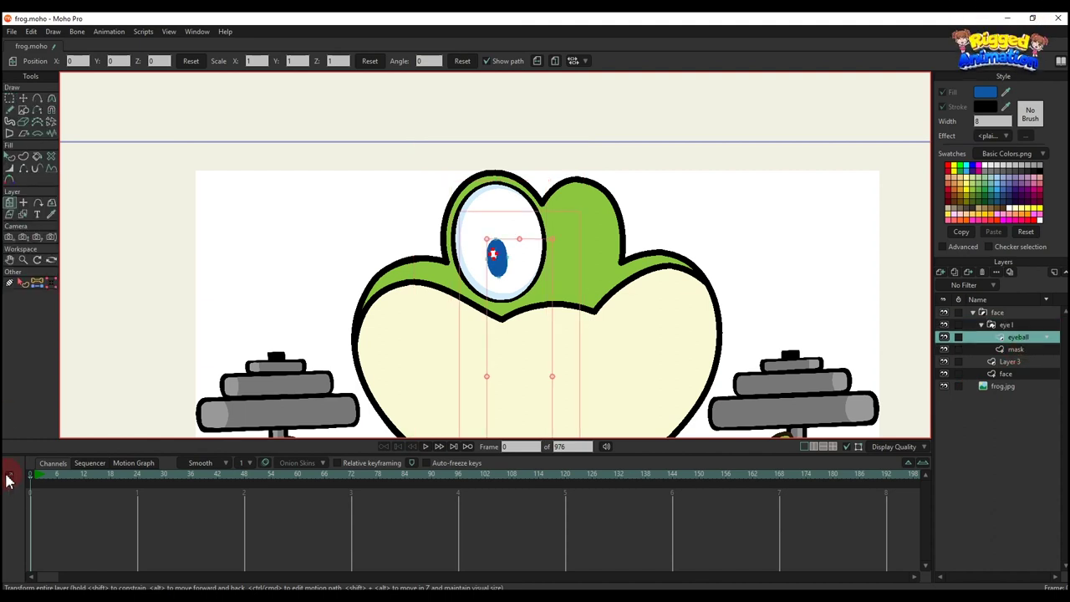
{"action": "left_click", "coordinate": [44, 484]}
{"action": "key", "text": "t"}
{"action": "key", "text": "g"}
{"action": "key", "text": "t"}
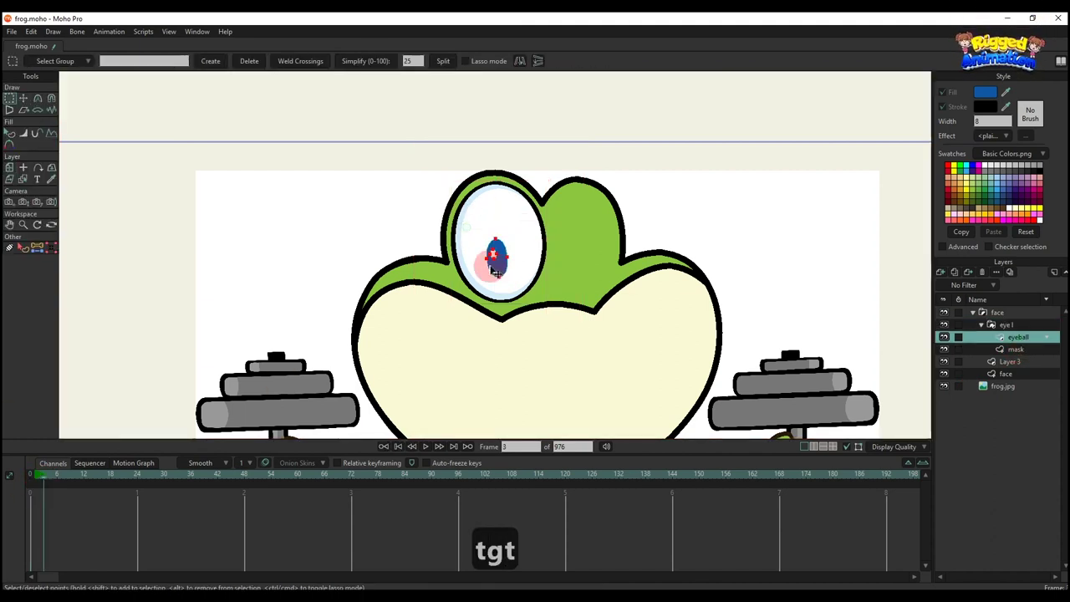
{"action": "scroll", "coordinate": [535, 261], "scroll_direction": "up", "scroll_amount": 1}
{"action": "left_click_drag", "start_coordinate": [512, 255], "coordinate": [552, 217]}
{"action": "scroll", "coordinate": [559, 243], "scroll_direction": "up", "scroll_amount": 3}
{"action": "scroll", "coordinate": [552, 217], "scroll_direction": "down", "scroll_amount": 1}
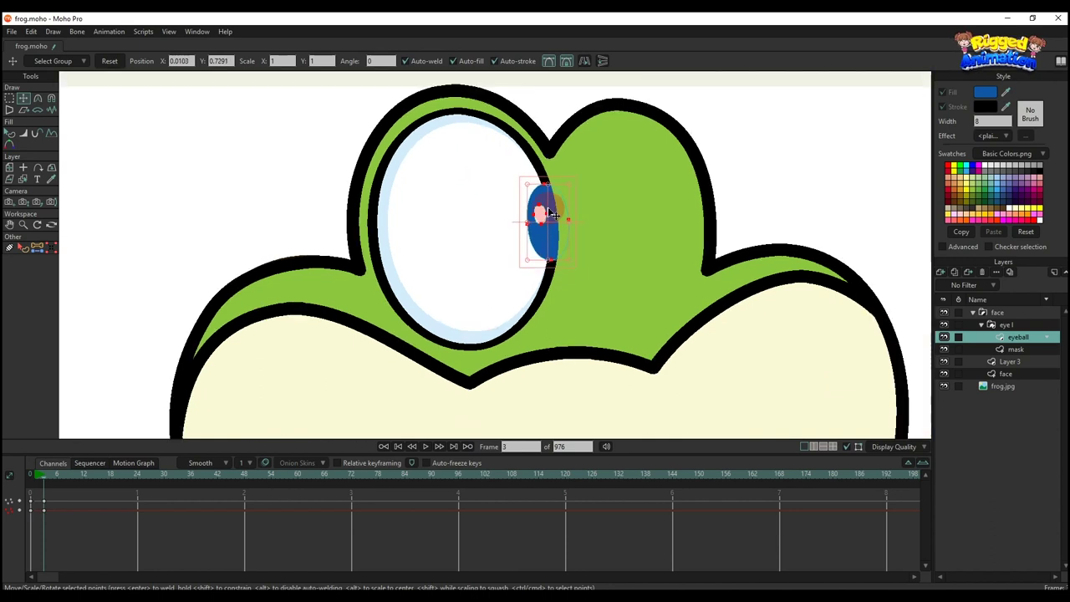
{"action": "scroll", "coordinate": [543, 209], "scroll_direction": "up", "scroll_amount": 3}
Exclude strokes from the mask layer's masking in its layer settings.
{"action": "left_click", "coordinate": [1007, 334]}
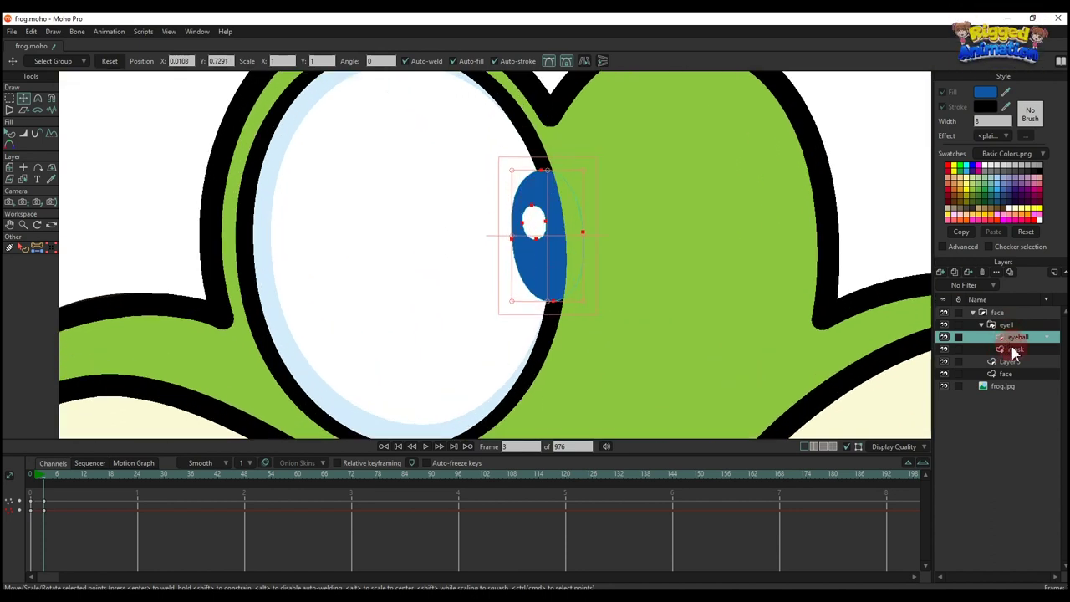
{"action": "double_click", "coordinate": [1012, 351]}
{"action": "left_click", "coordinate": [302, 56]}
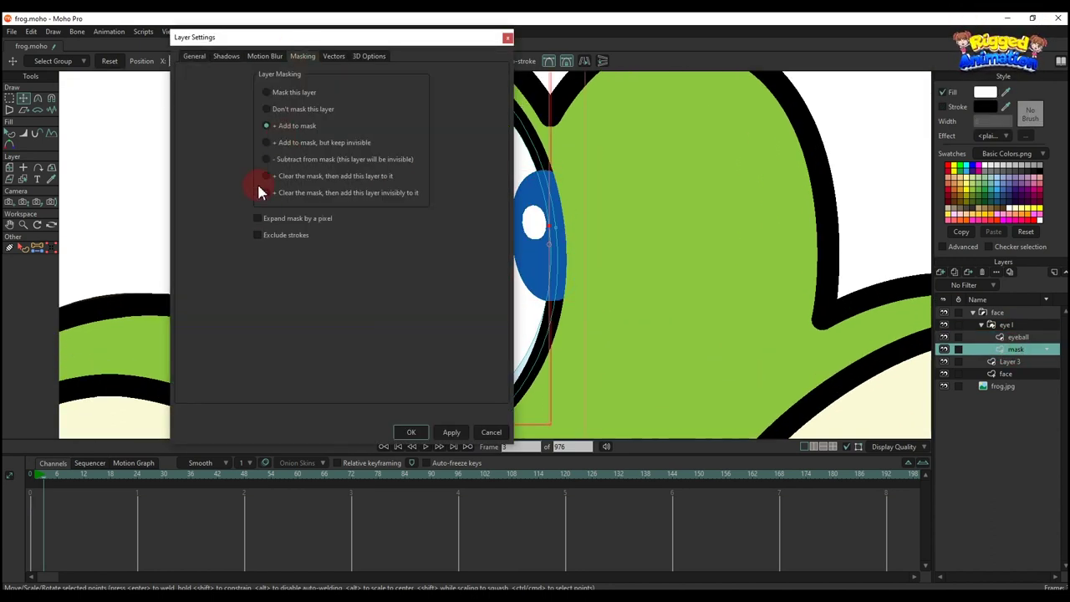
{"action": "left_click", "coordinate": [452, 432]}
{"action": "left_click", "coordinate": [399, 435]}
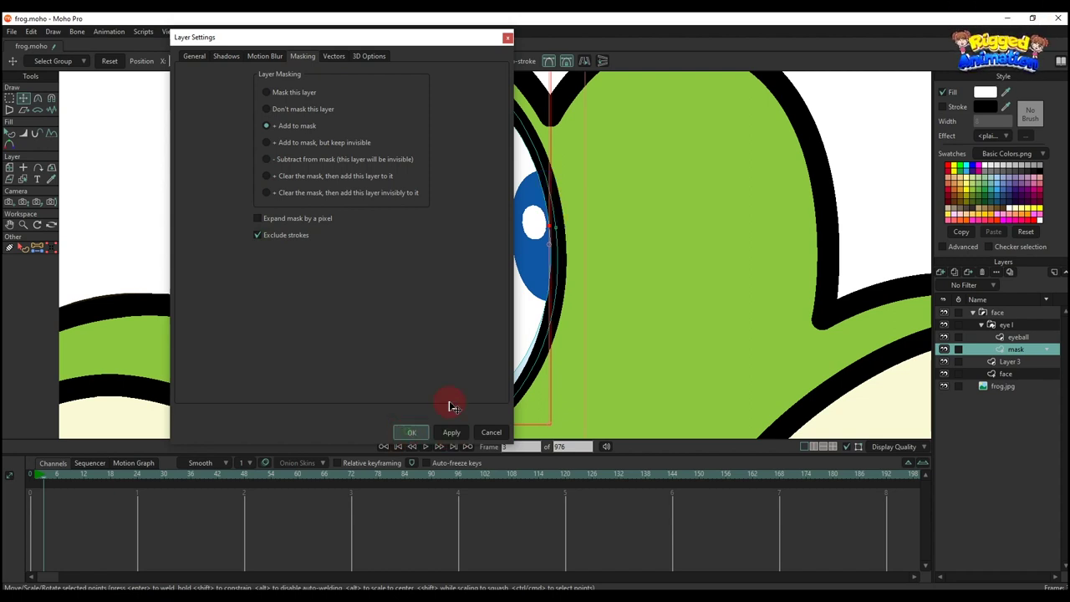
Delete the eyeball layer's test keyframe at frame 3 so the pupil returns to its original position.
{"action": "key", "text": "q"}
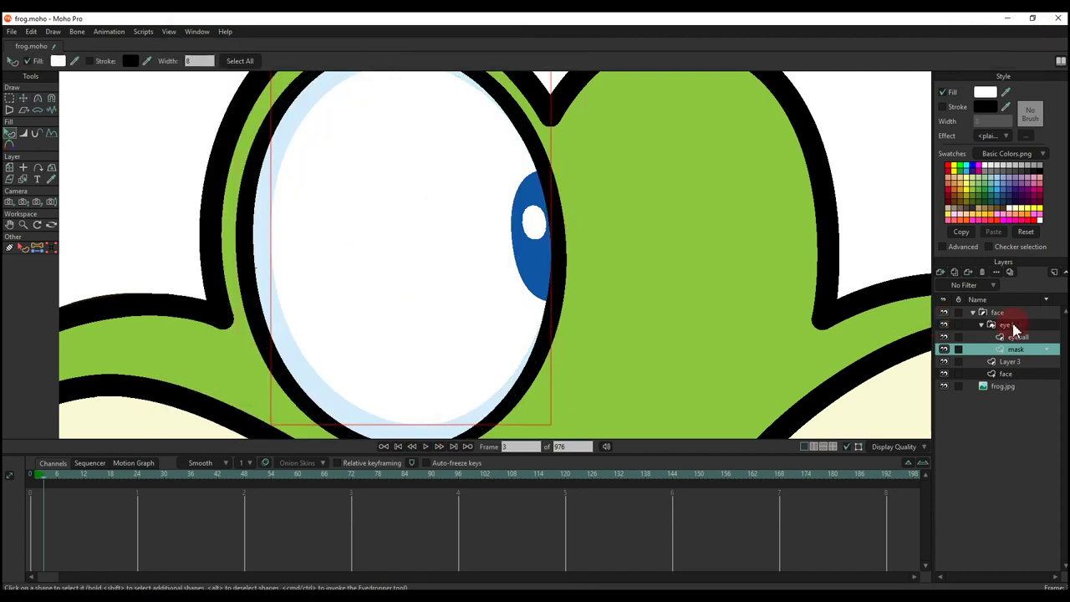
{"action": "left_click", "coordinate": [1015, 336]}
{"action": "left_click", "coordinate": [667, 351]}
{"action": "key", "text": "BackSpace"}
{"action": "scroll", "coordinate": [560, 261], "scroll_direction": "down", "scroll_amount": 5}
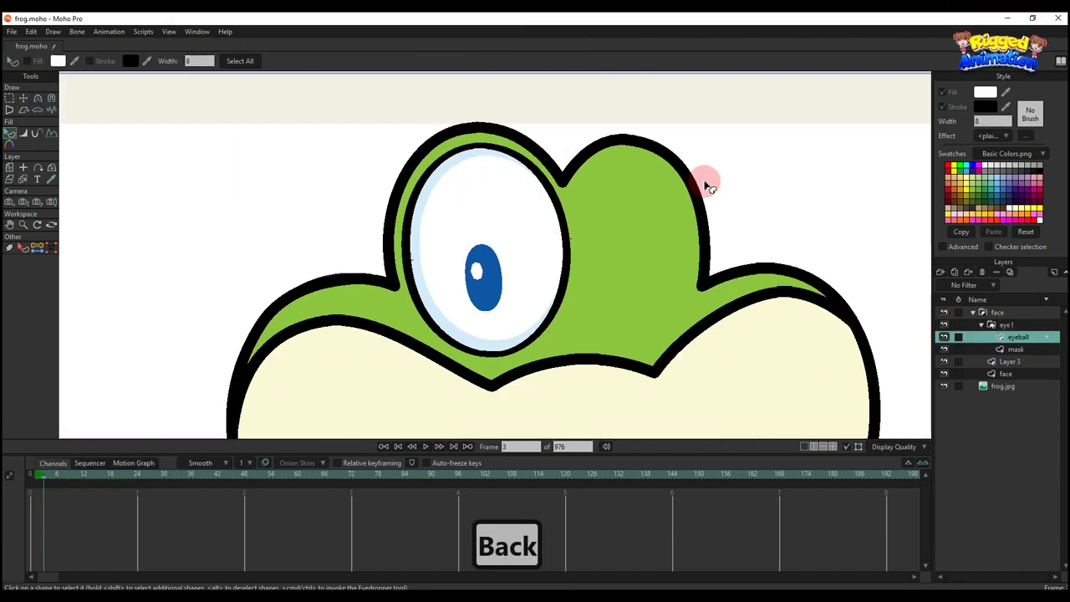
Add a new vector layer in the face group, group it on its own and name the group eye r.
{"action": "left_click", "coordinate": [941, 273]}
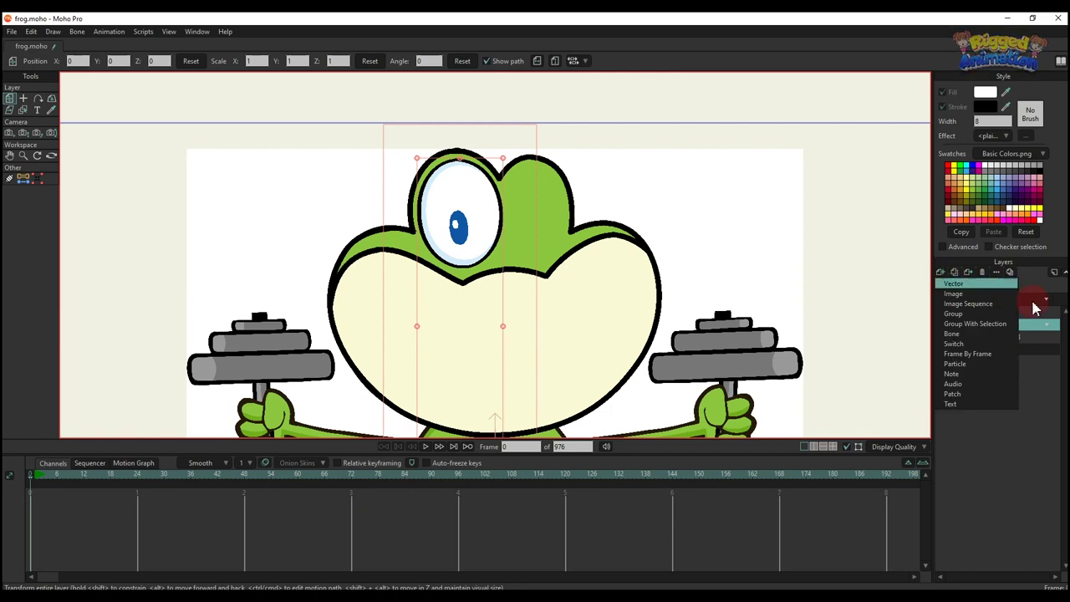
{"action": "left_click", "coordinate": [1012, 327]}
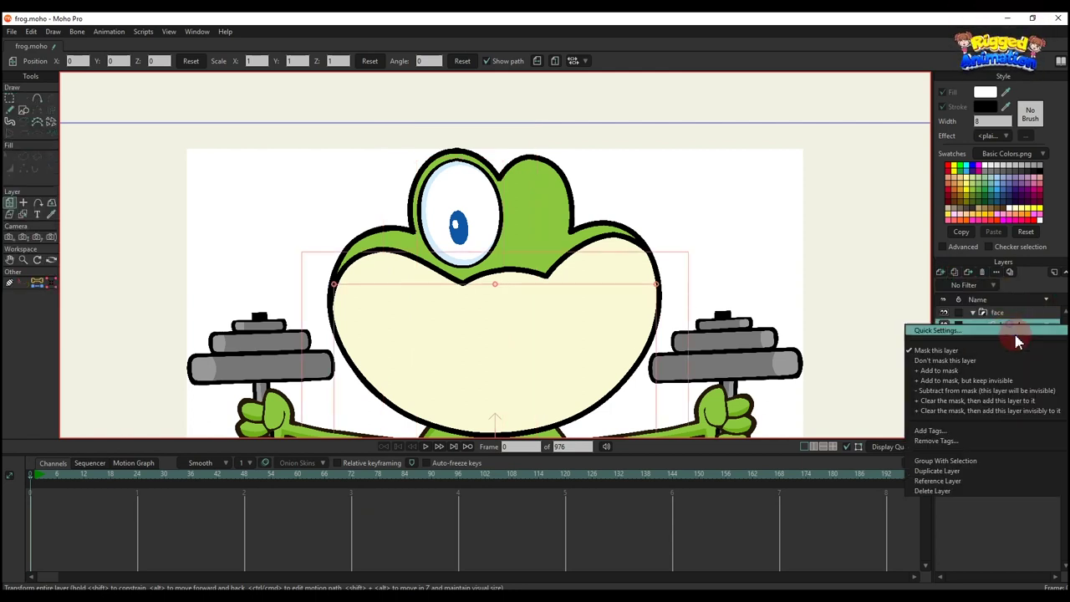
{"action": "right_click", "coordinate": [1012, 334]}
{"action": "left_click", "coordinate": [945, 461]}
{"action": "double_click", "coordinate": [1005, 325]}
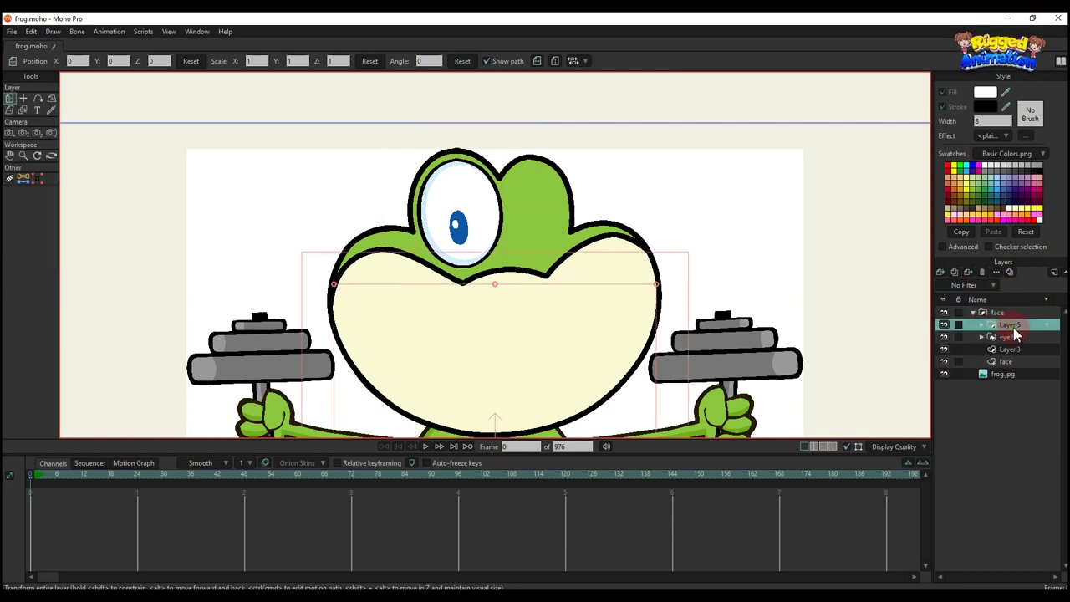
{"action": "type", "text": "eye "}
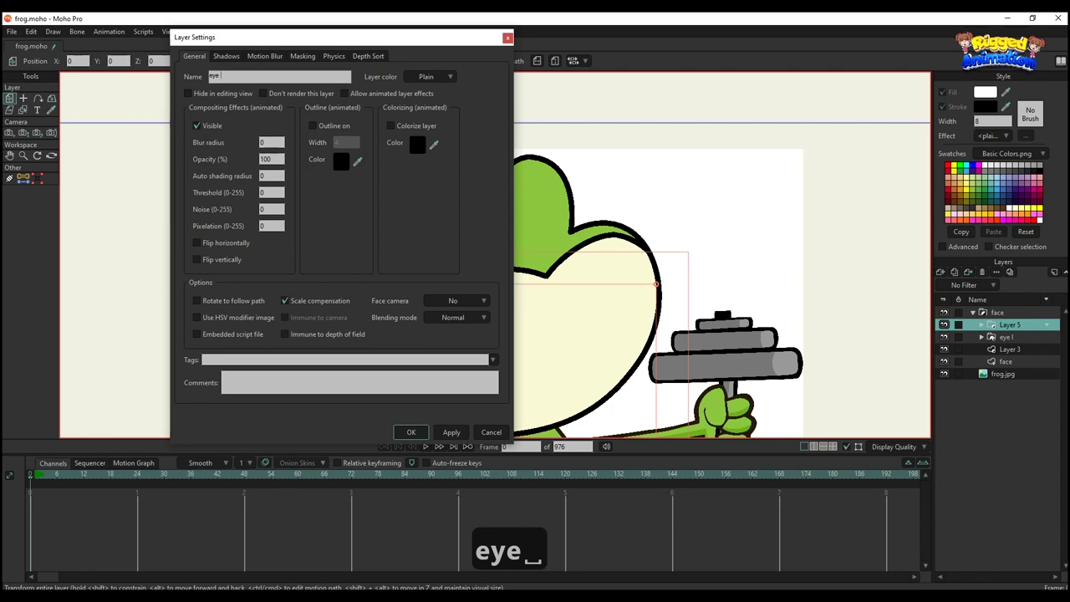
{"action": "type", "text": "r"}
{"action": "key", "text": "Return"}
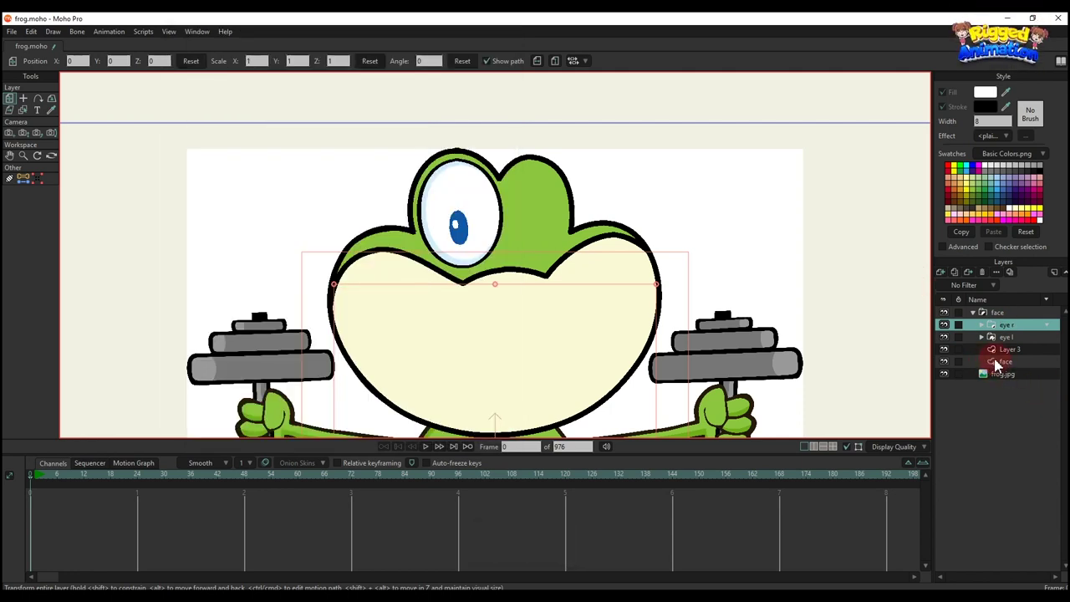
Copy the eye shapes from eye l's mask layer into the vector layer inside the eye r group.
{"action": "left_click", "coordinate": [980, 337]}
{"action": "left_click", "coordinate": [1015, 361]}
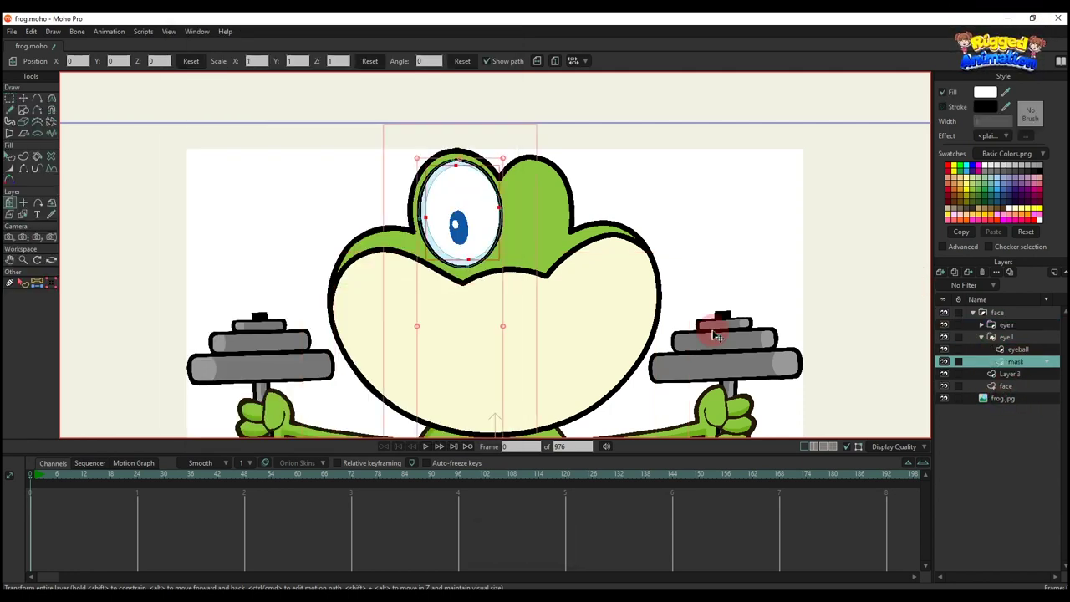
{"action": "scroll", "coordinate": [425, 110], "scroll_direction": "up", "scroll_amount": 2}
{"action": "key", "text": "g"}
{"action": "left_click_drag", "start_coordinate": [397, 124], "coordinate": [570, 362]}
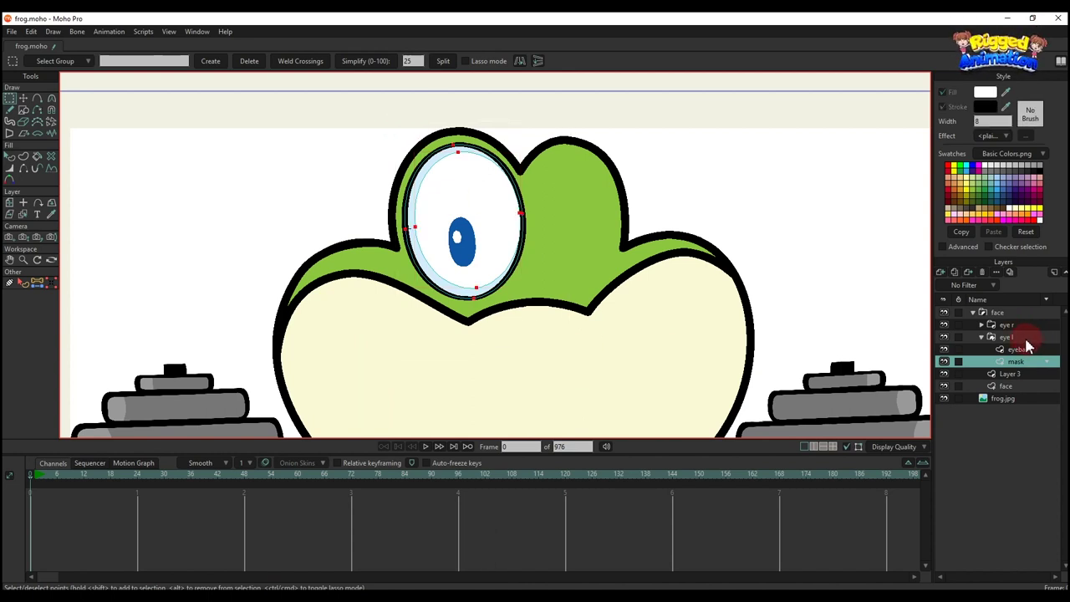
{"action": "key", "text": "ctrl+c"}
{"action": "left_click", "coordinate": [981, 324]}
{"action": "left_click", "coordinate": [1012, 339]}
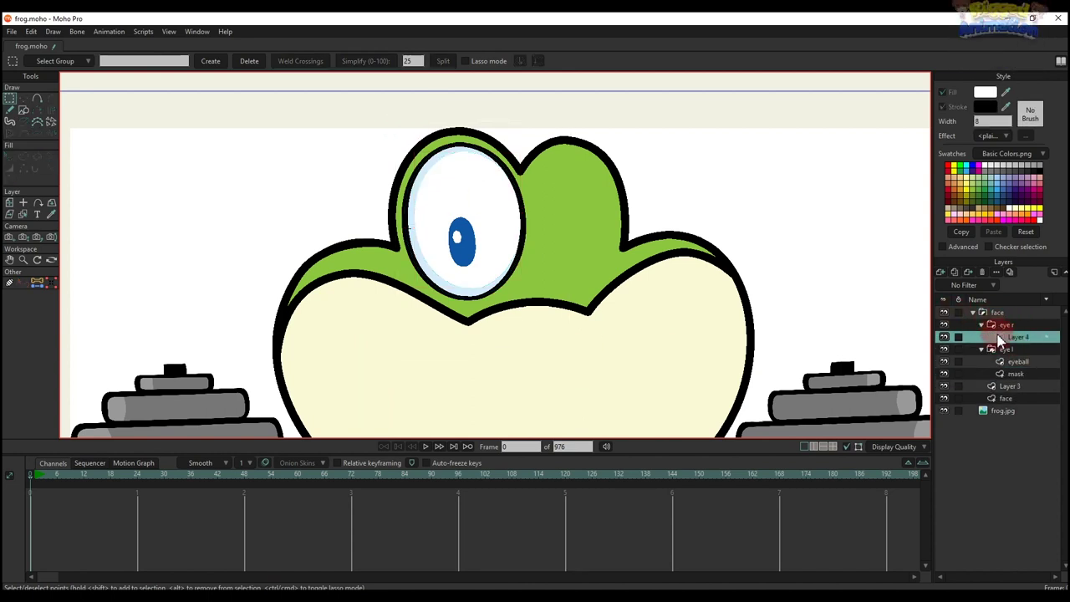
{"action": "key", "text": "ctrl+v"}
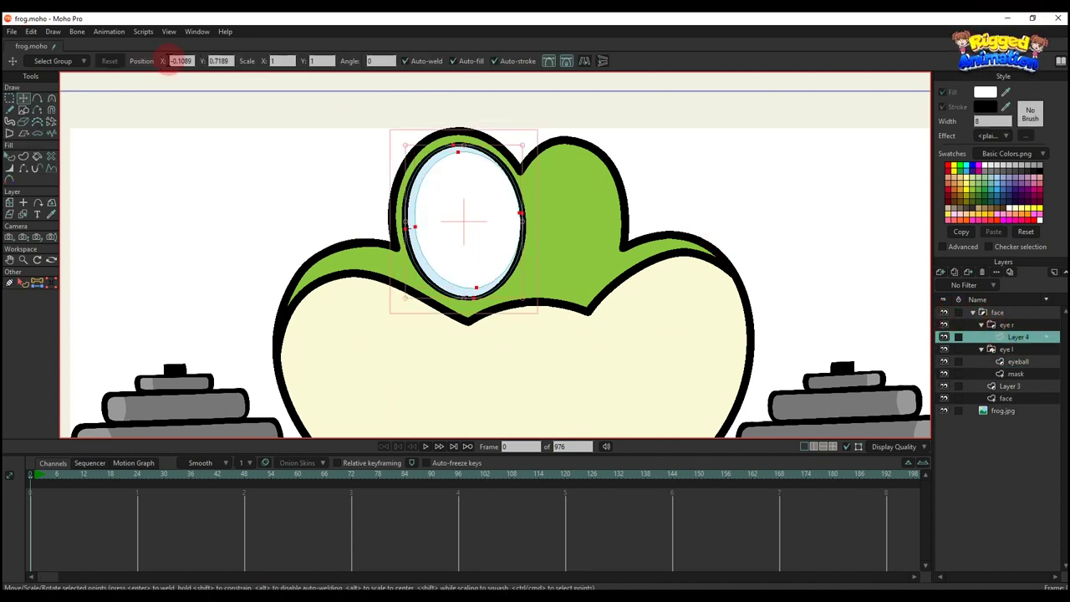
Set the pasted eye's X position to 0.1089 and flip it horizontally.
{"action": "key", "text": "BackSpace"}
{"action": "key", "text": "Return"}
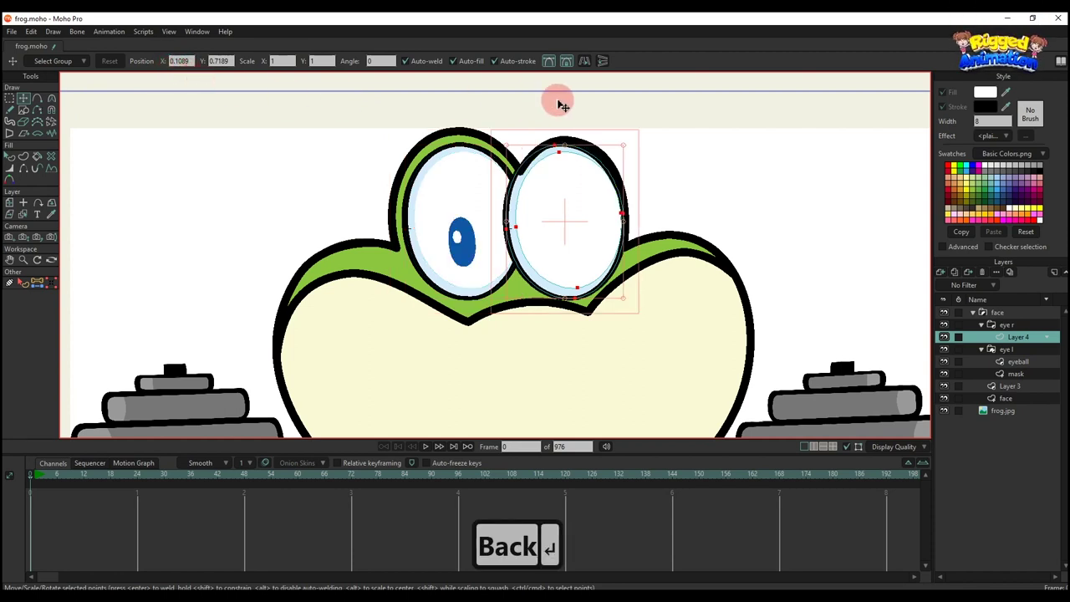
{"action": "left_click", "coordinate": [585, 62]}
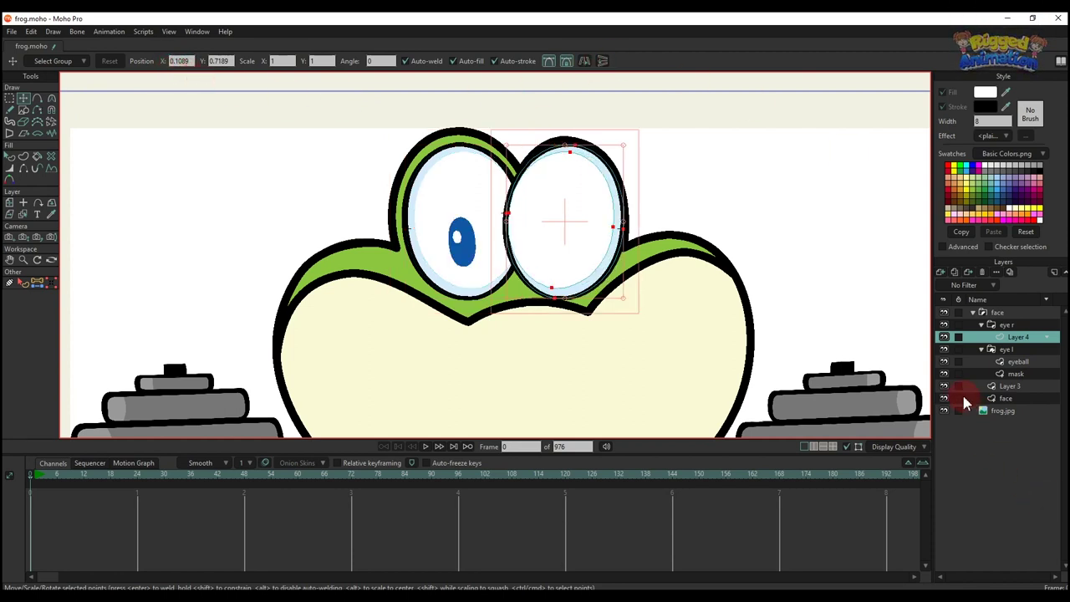
With the face group hidden, shrink the pasted eye, flip it horizontally again and move it over the reference's right eye.
{"action": "left_click", "coordinate": [944, 314]}
{"action": "scroll", "coordinate": [602, 186], "scroll_direction": "up", "scroll_amount": 2}
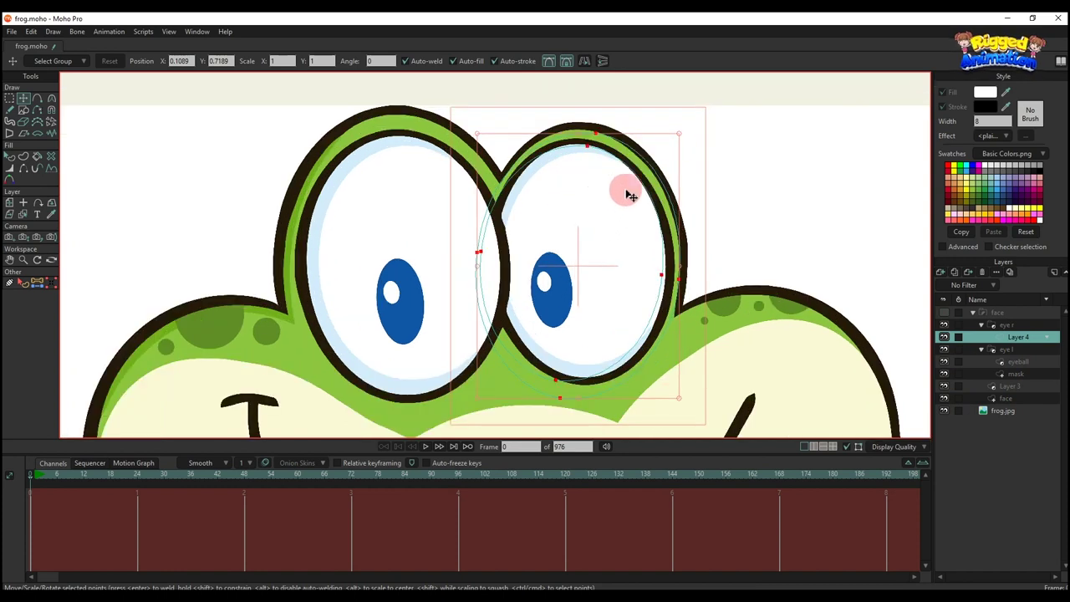
{"action": "left_click_drag", "start_coordinate": [681, 136], "coordinate": [666, 143]}
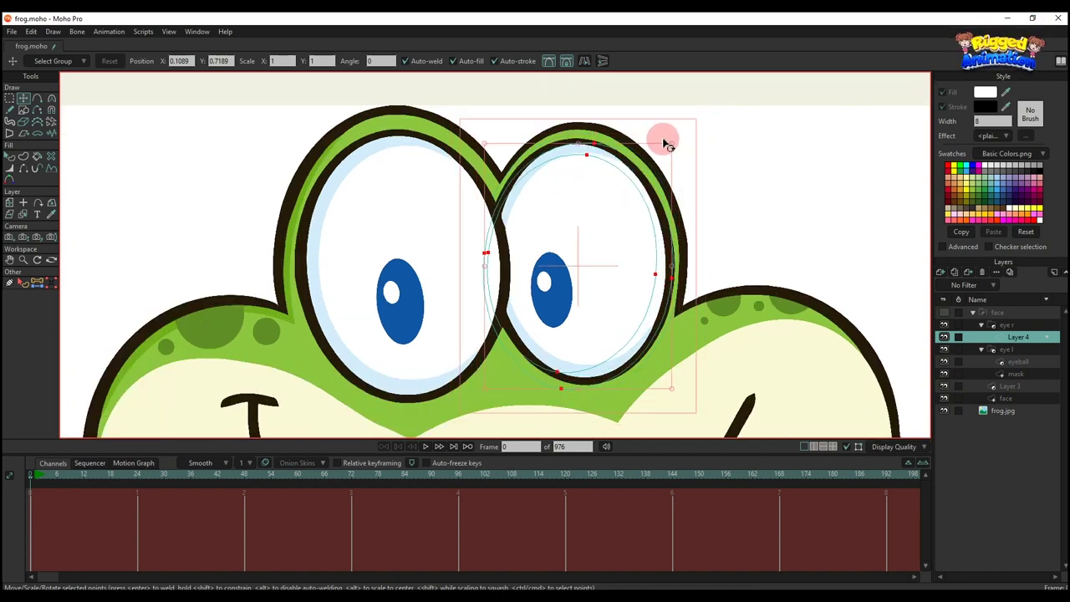
{"action": "left_click", "coordinate": [584, 63]}
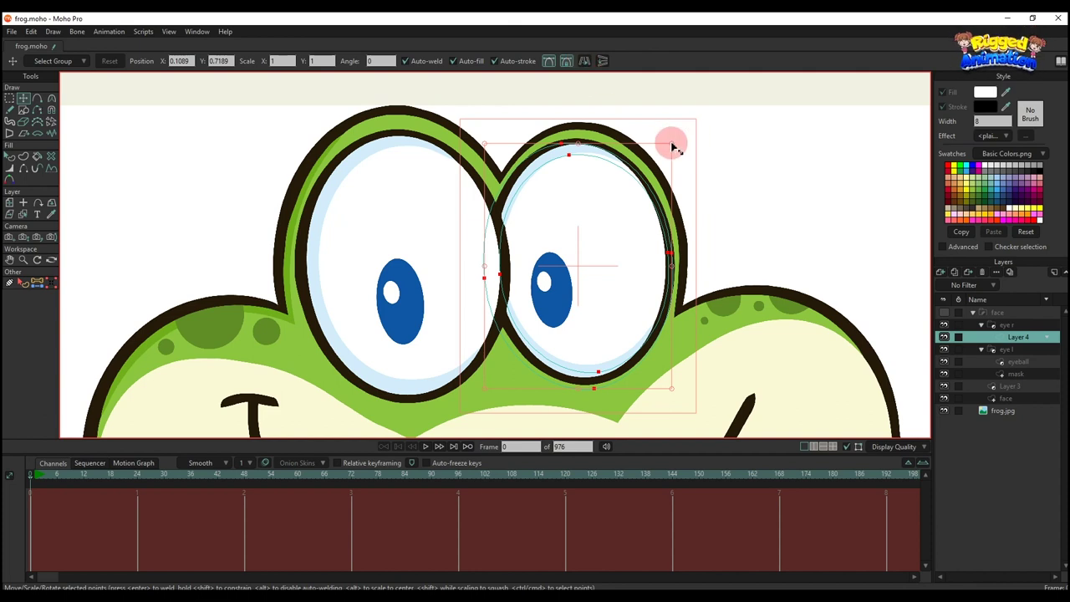
{"action": "mouse_move", "coordinate": [675, 148]}
{"action": "left_mouse_down"}
{"action": "mouse_move", "coordinate": [669, 140]}
{"action": "mouse_move", "coordinate": [665, 151]}
{"action": "left_mouse_up"}
{"action": "left_click_drag", "start_coordinate": [593, 222], "coordinate": [597, 219]}
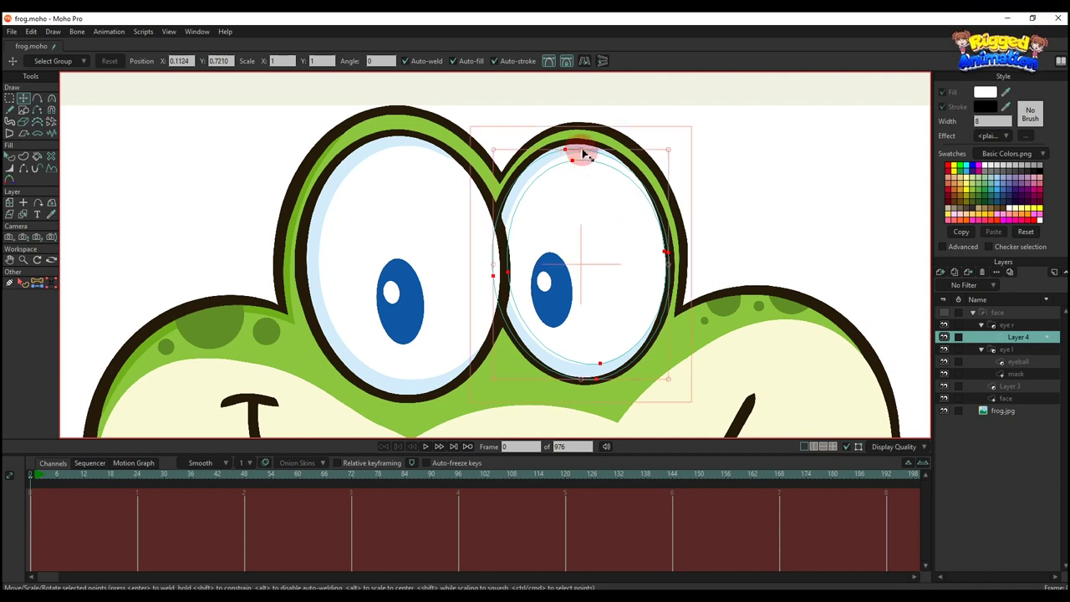
Stretch the sides of the pasted eye until its outline matches the reference's right eye.
{"action": "left_click_drag", "start_coordinate": [584, 154], "coordinate": [584, 145]}
{"action": "left_click_drag", "start_coordinate": [584, 384], "coordinate": [580, 376]}
{"action": "left_click", "coordinate": [671, 266]}
{"action": "left_click_drag", "start_coordinate": [671, 265], "coordinate": [661, 253]}
{"action": "scroll", "coordinate": [628, 235], "scroll_direction": "down", "scroll_amount": 1}
{"action": "scroll", "coordinate": [562, 277], "scroll_direction": "up", "scroll_amount": 1}
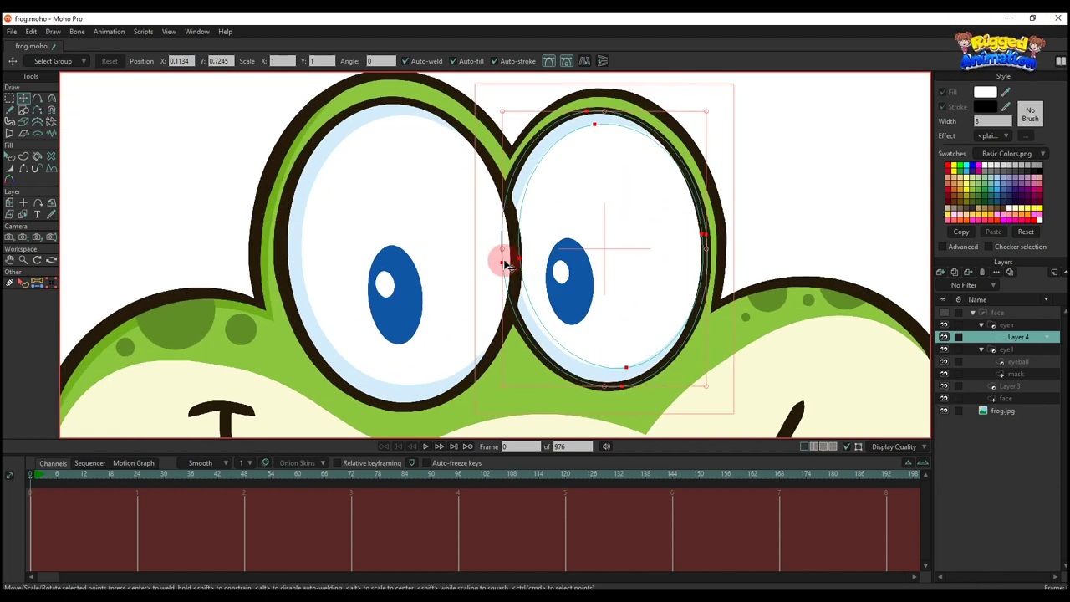
{"action": "left_click_drag", "start_coordinate": [505, 262], "coordinate": [497, 248]}
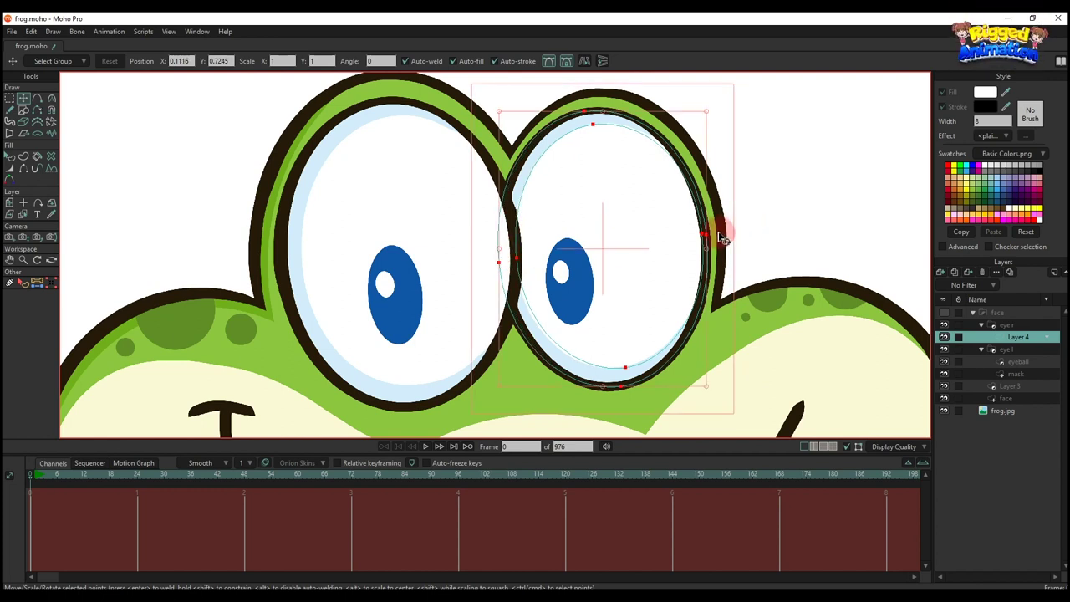
{"action": "key", "text": "q"}
{"action": "scroll", "coordinate": [676, 248], "scroll_direction": "down", "scroll_amount": 2}
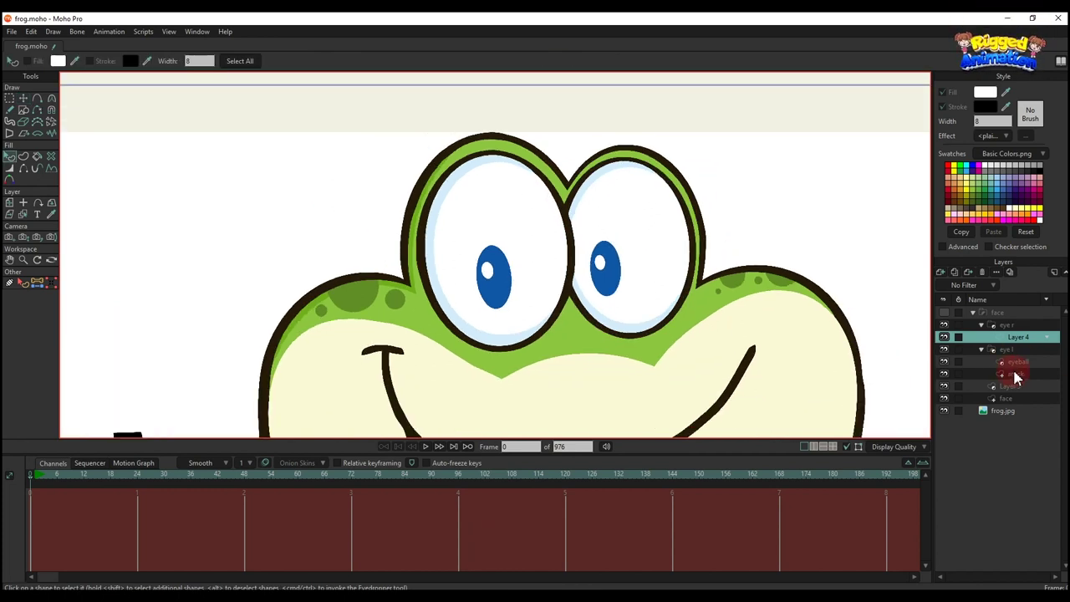
Copy the left pupil and its highlight into a new vector layer named eyeball in the eye r group.
{"action": "left_click", "coordinate": [1023, 368]}
{"action": "key", "text": "g"}
{"action": "left_click_drag", "start_coordinate": [448, 191], "coordinate": [580, 406]}
{"action": "key", "text": "ctrl+c"}
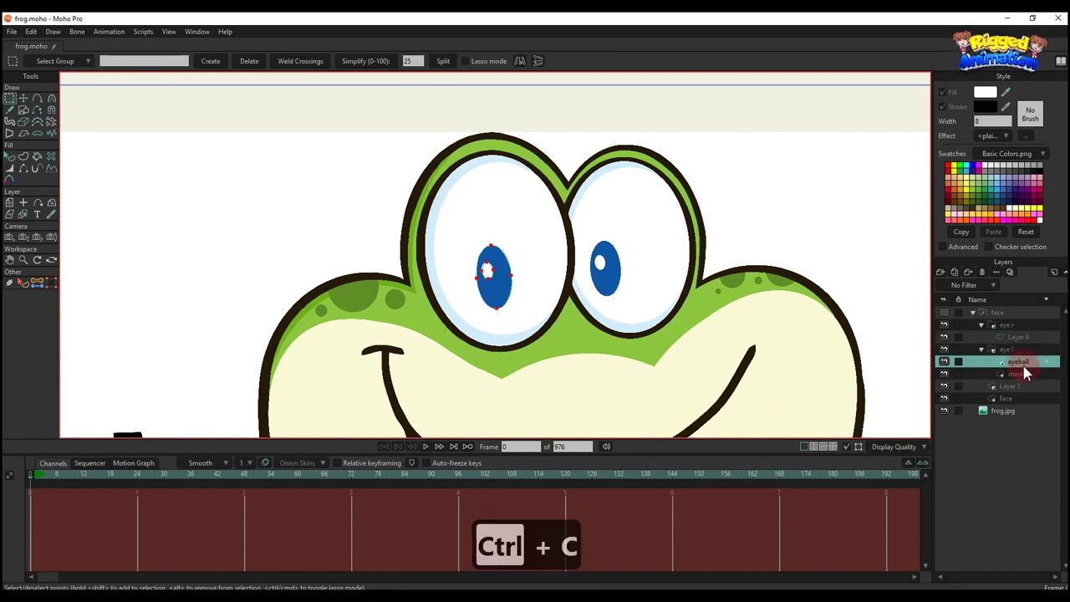
{"action": "left_click", "coordinate": [1018, 337]}
{"action": "left_click", "coordinate": [953, 273]}
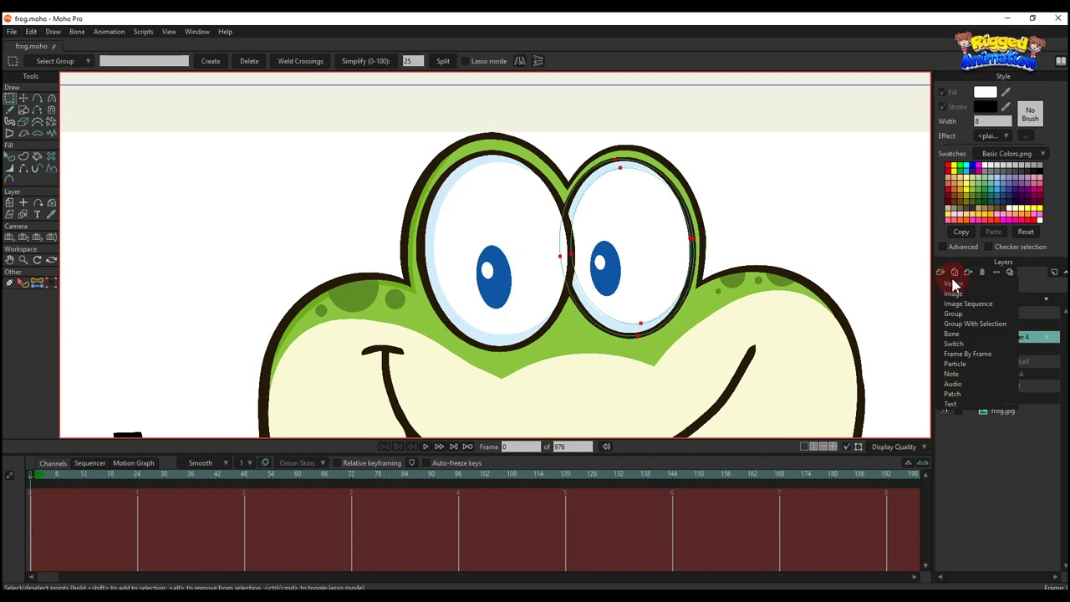
{"action": "double_click", "coordinate": [1016, 338]}
{"action": "type", "text": "eb"}
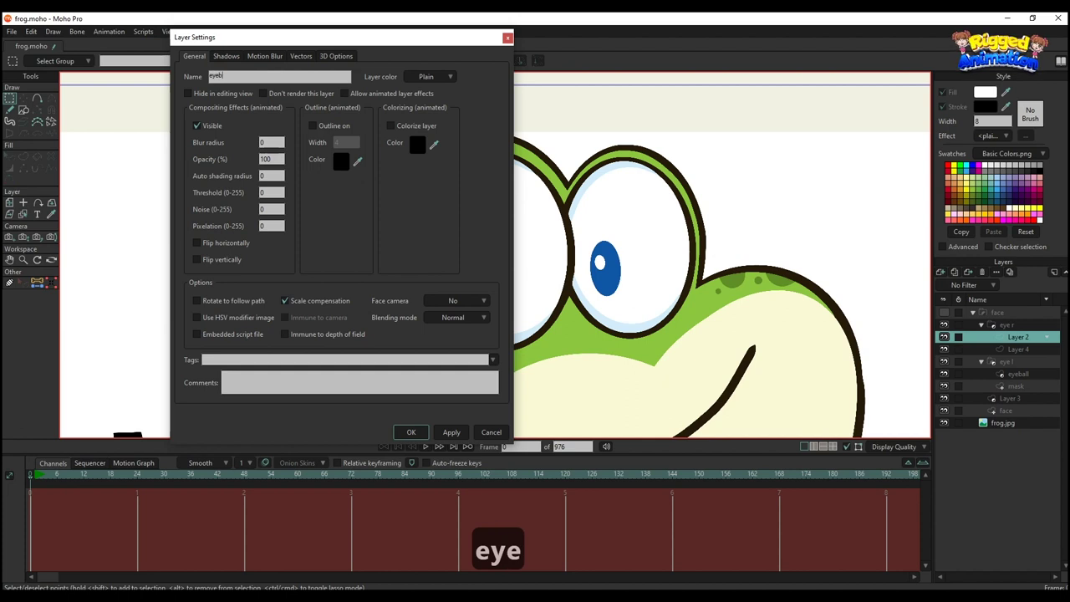
{"action": "type", "text": "all"}
{"action": "key", "text": "Return"}
{"action": "key", "text": "ctrl+v"}
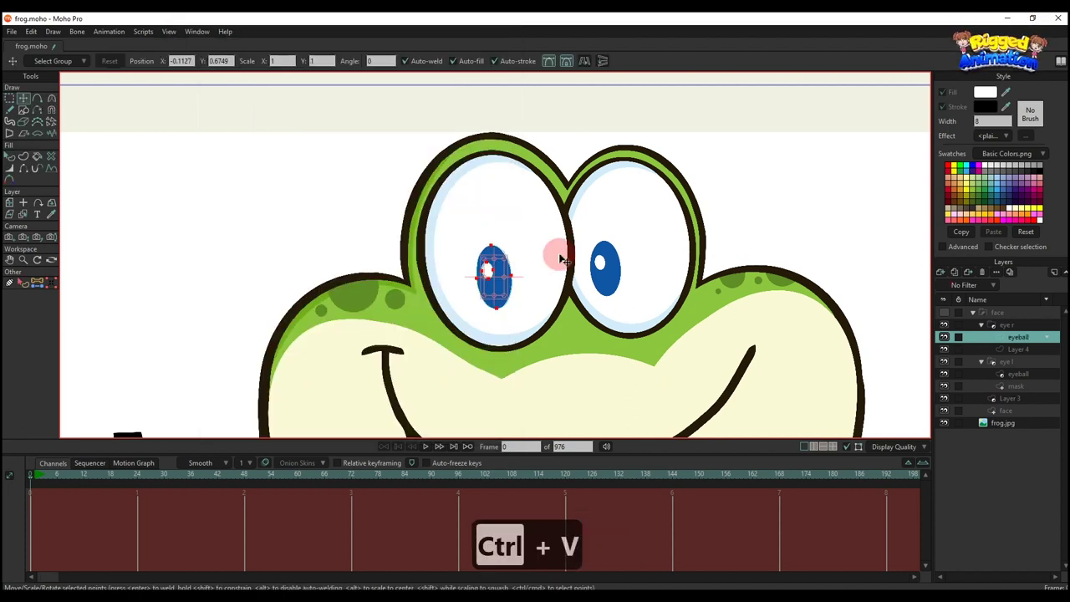
Set the pasted pupil's X position to 0.1127 to place it on the opposite side of the face.
{"action": "left_click", "coordinate": [178, 61]}
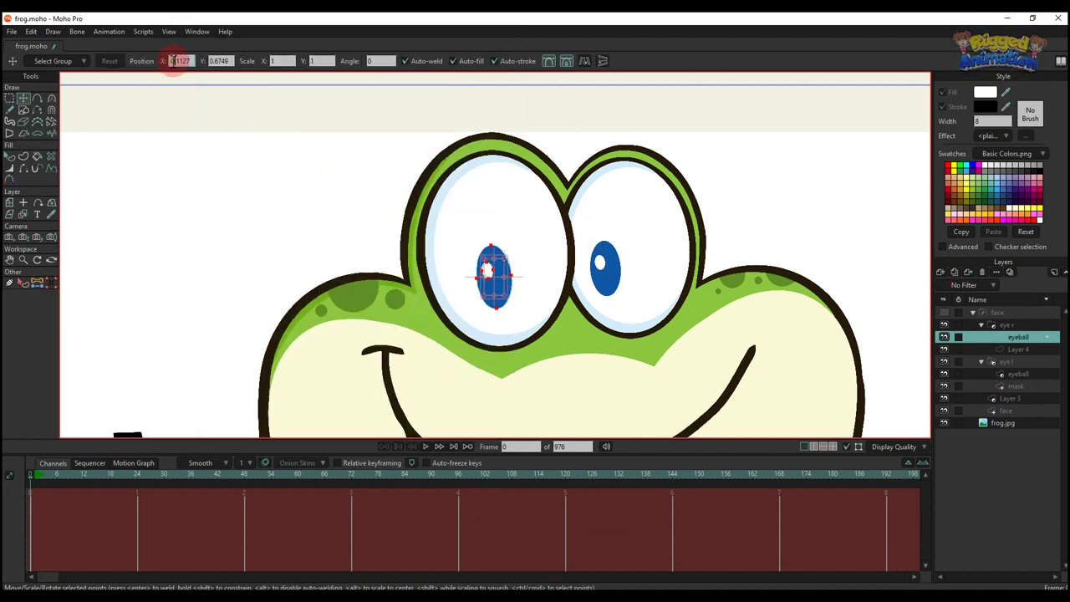
{"action": "key", "text": "BackSpace"}
{"action": "key", "text": "Return"}
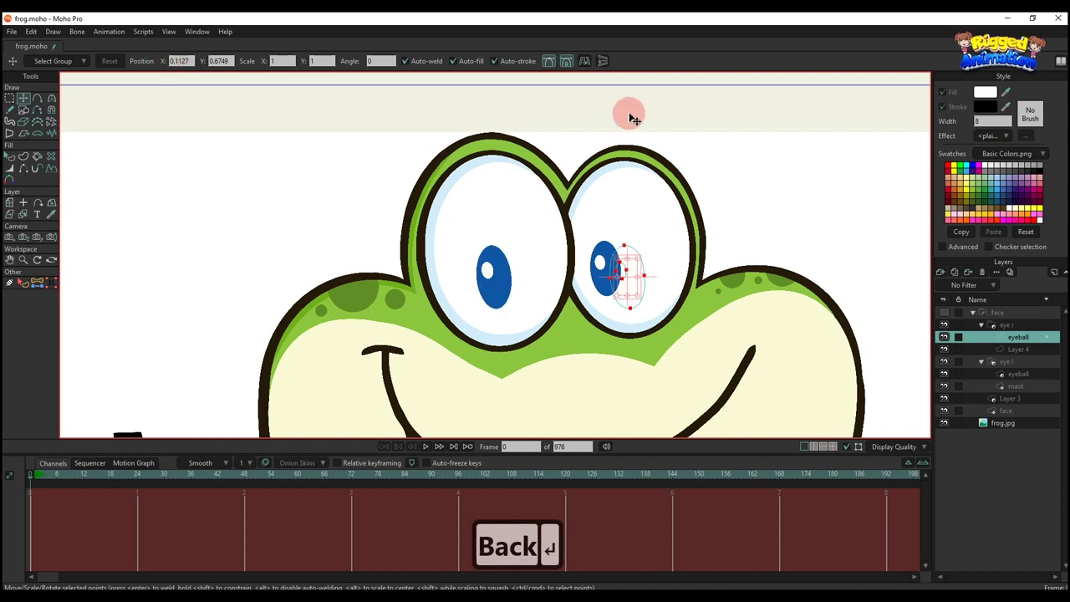
Move the pasted pupil over the reference's right pupil and shrink it to about the same size.
{"action": "scroll", "coordinate": [630, 280], "scroll_direction": "up", "scroll_amount": 3}
{"action": "left_click_drag", "start_coordinate": [629, 275], "coordinate": [599, 268]}
{"action": "scroll", "coordinate": [611, 216], "scroll_direction": "up", "scroll_amount": 2}
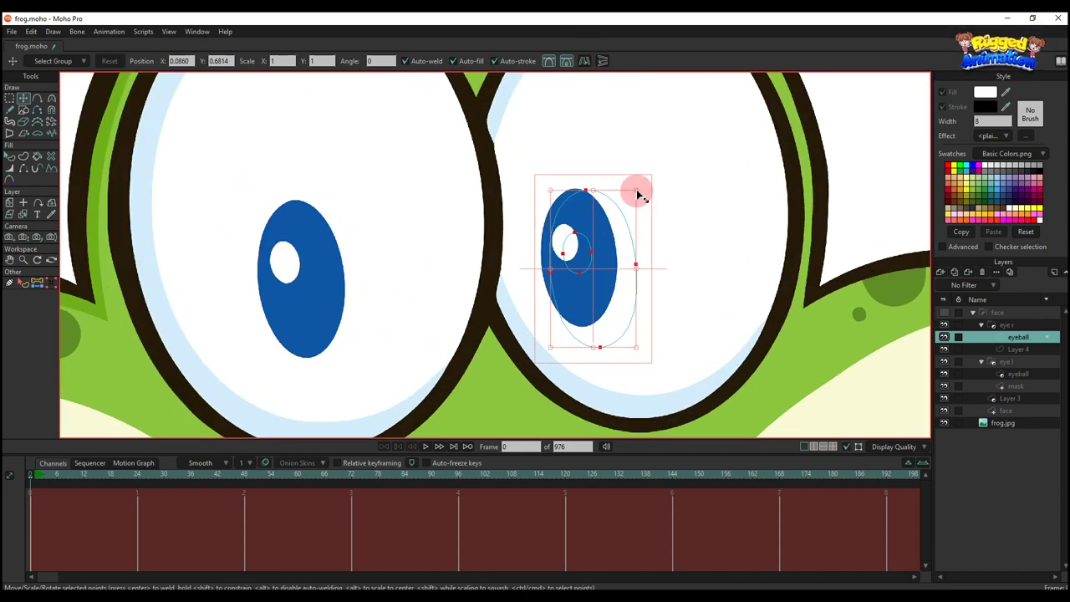
{"action": "left_click_drag", "start_coordinate": [637, 190], "coordinate": [623, 223]}
{"action": "left_click_drag", "start_coordinate": [592, 277], "coordinate": [585, 245]}
{"action": "left_click", "coordinate": [582, 325]}
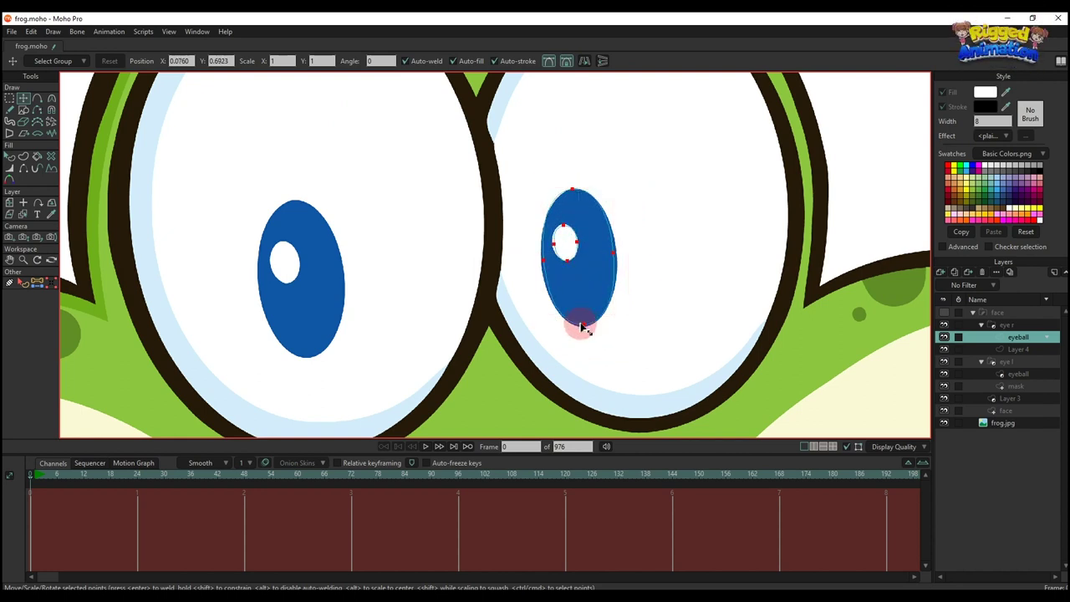
Fine-tune the edges of the right pupil's outline to match the reference's blue oval.
{"action": "left_click_drag", "start_coordinate": [583, 325], "coordinate": [583, 326]}
{"action": "left_click_drag", "start_coordinate": [614, 256], "coordinate": [615, 257]}
{"action": "left_click", "coordinate": [542, 266]}
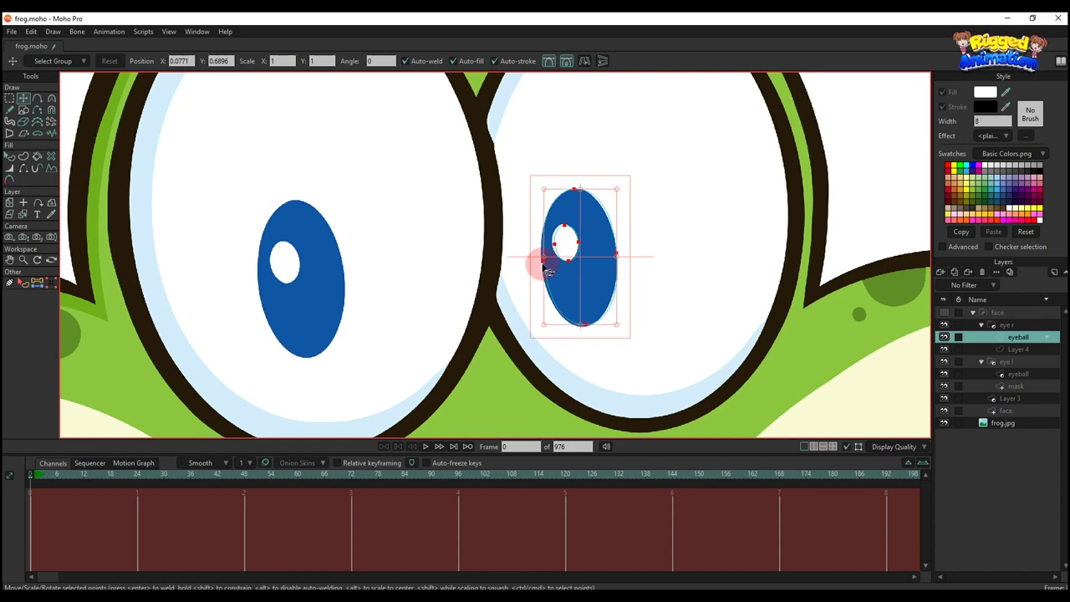
{"action": "left_click_drag", "start_coordinate": [544, 258], "coordinate": [544, 257]}
{"action": "scroll", "coordinate": [543, 256], "scroll_direction": "down", "scroll_amount": 3}
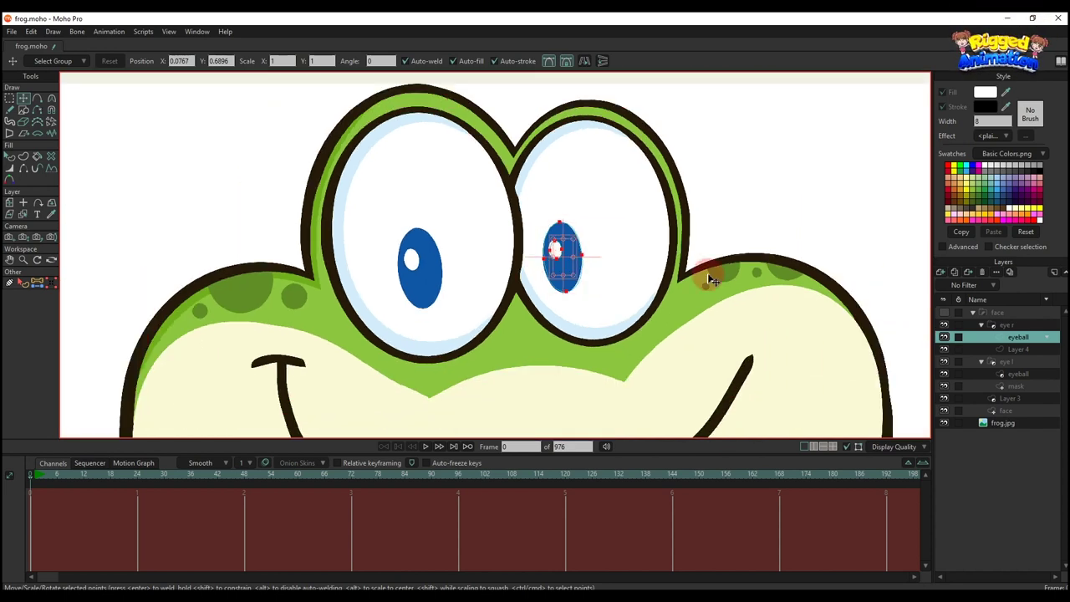
Show the face group again and rename Layer 4 in the eye r group as mask.
{"action": "left_click", "coordinate": [944, 313]}
{"action": "left_click", "coordinate": [1021, 338]}
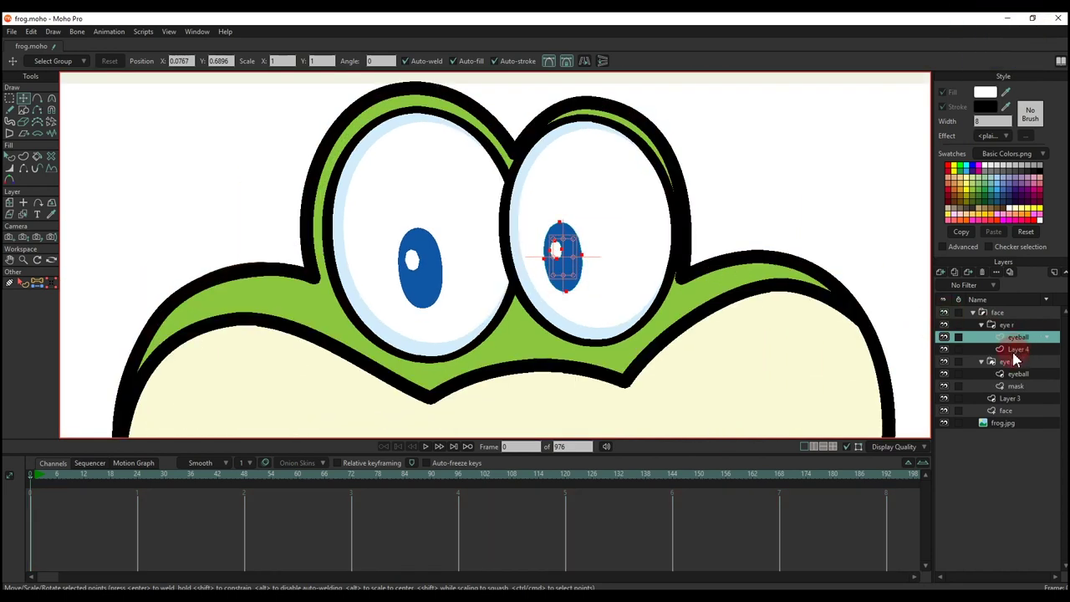
{"action": "double_click", "coordinate": [1018, 351]}
{"action": "type", "text": "mask"}
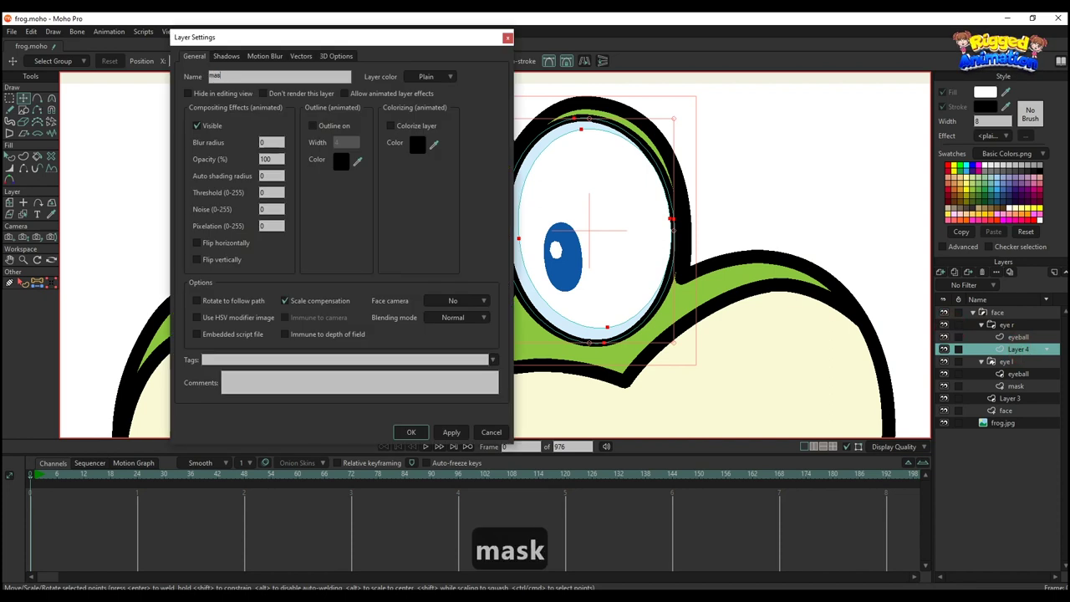
{"action": "key", "text": "Return"}
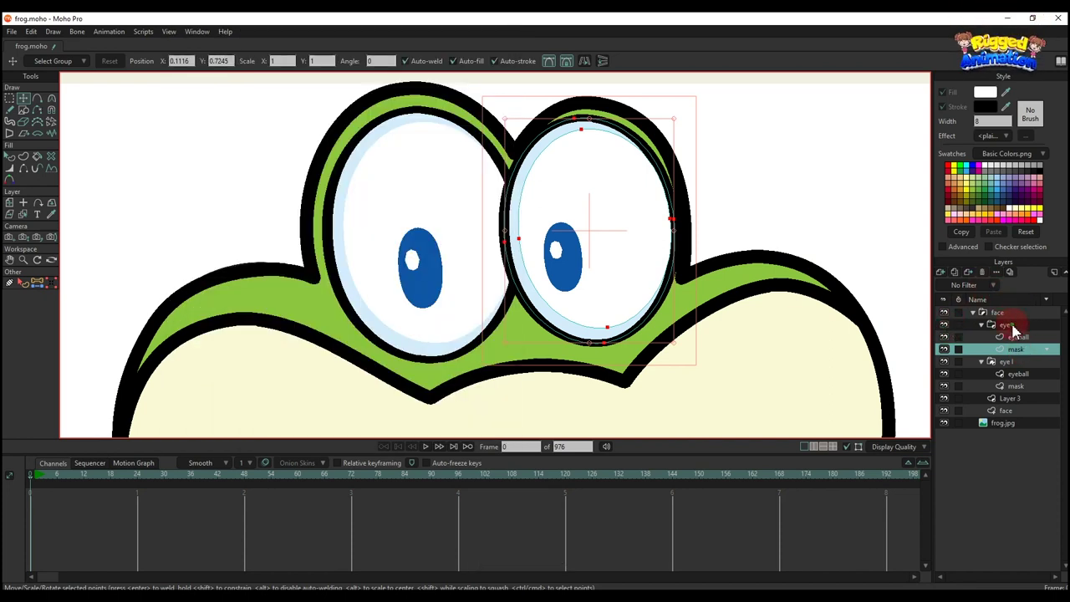
Turn on group masking for eye r and set its mask layer to Add to mask.
{"action": "double_click", "coordinate": [1010, 325]}
{"action": "left_click", "coordinate": [302, 56]}
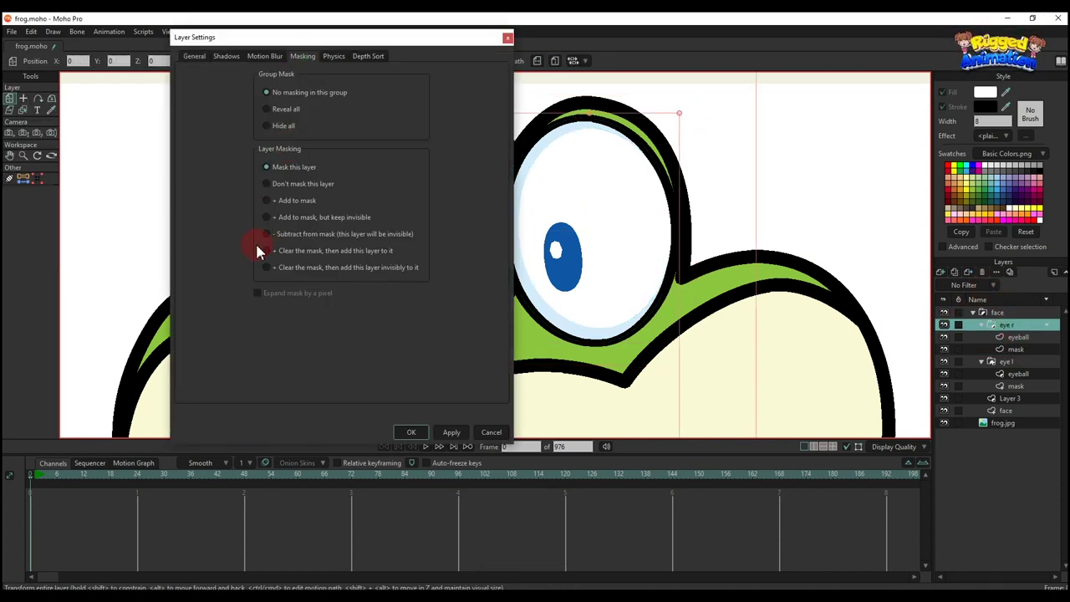
{"action": "left_click", "coordinate": [411, 432]}
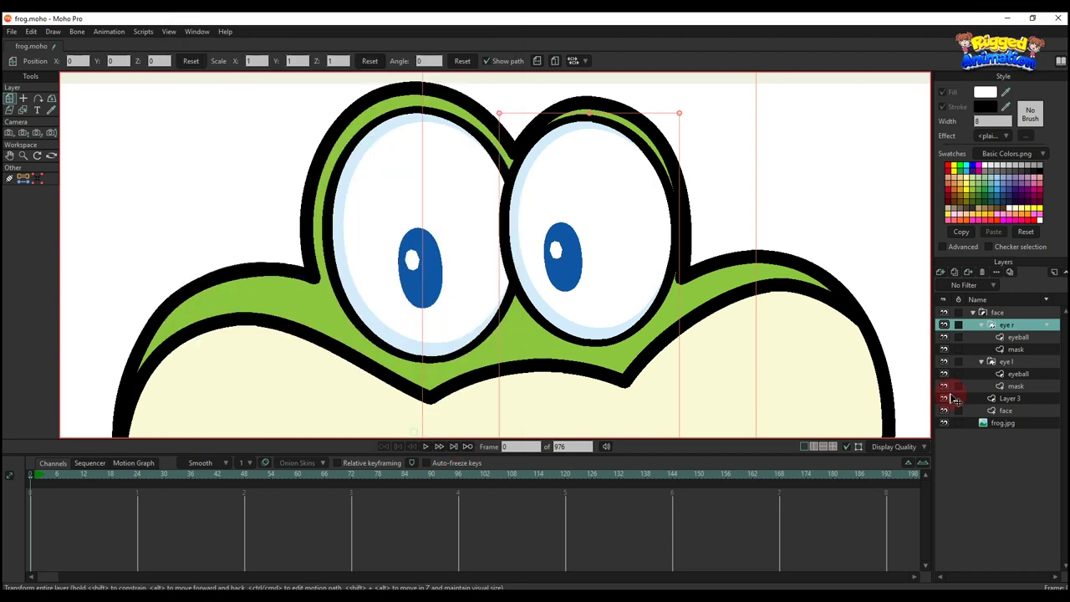
{"action": "double_click", "coordinate": [1016, 350]}
{"action": "left_click", "coordinate": [303, 56]}
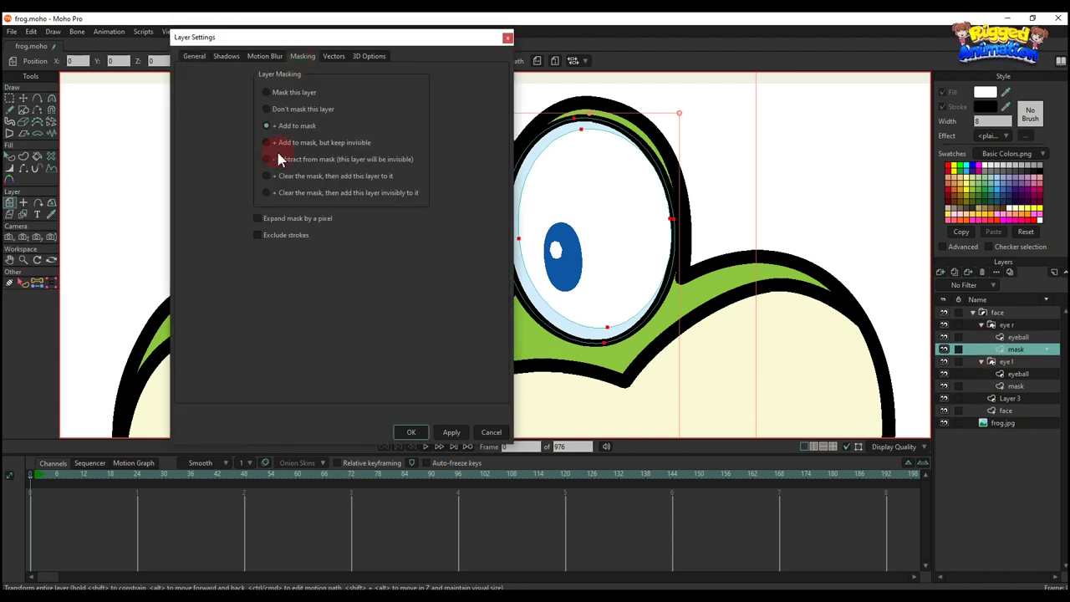
{"action": "left_click", "coordinate": [410, 432]}
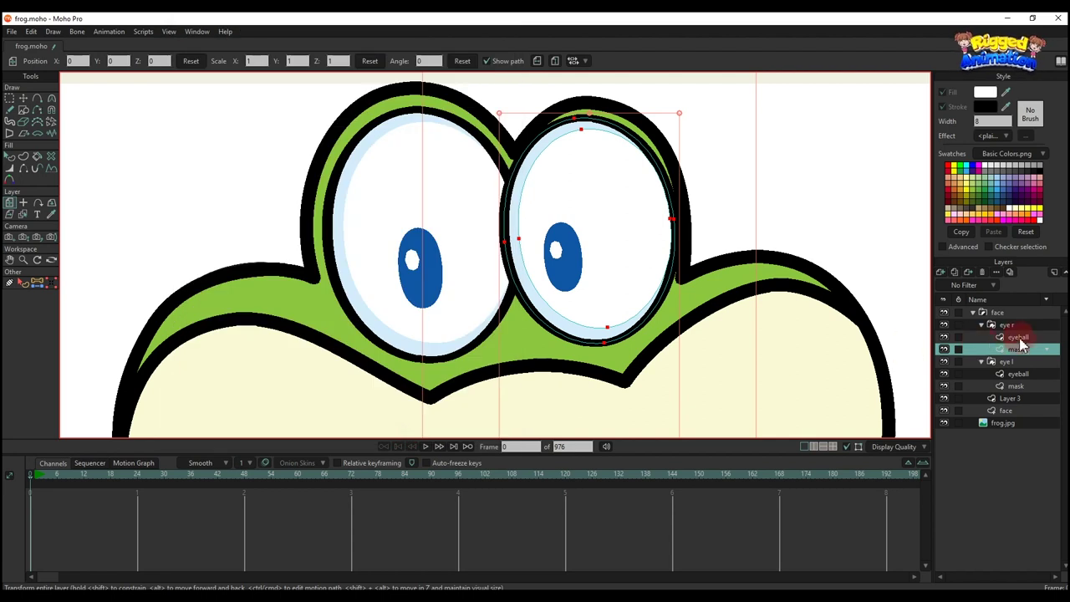
Move the eye r group below eye l, and compare the face outline with the reference while the face group is briefly hidden.
{"action": "left_click", "coordinate": [981, 326]}
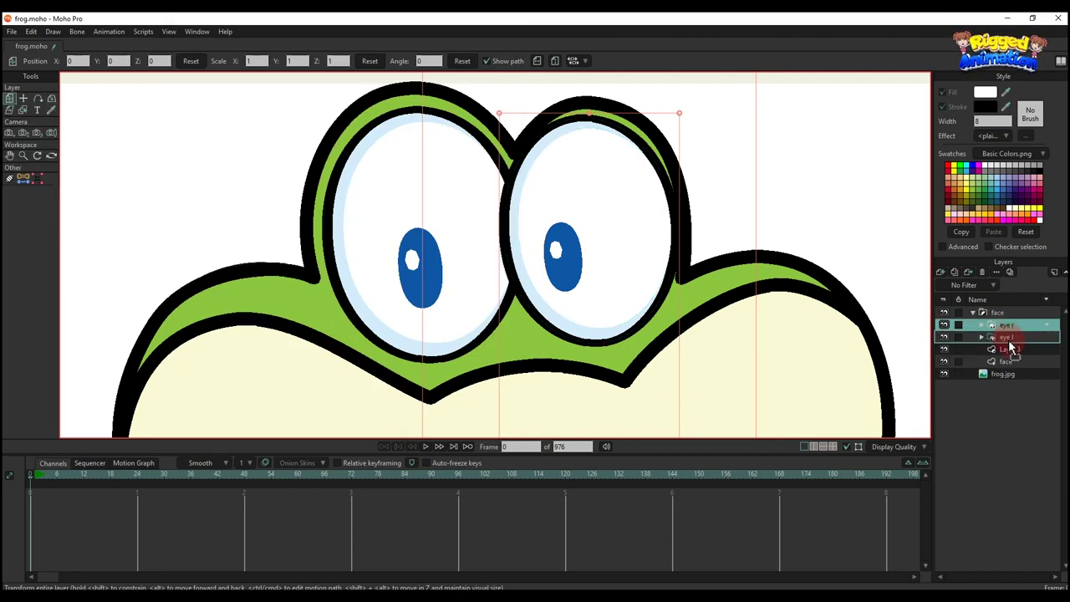
{"action": "left_click", "coordinate": [1009, 350]}
{"action": "left_click", "coordinate": [986, 386]}
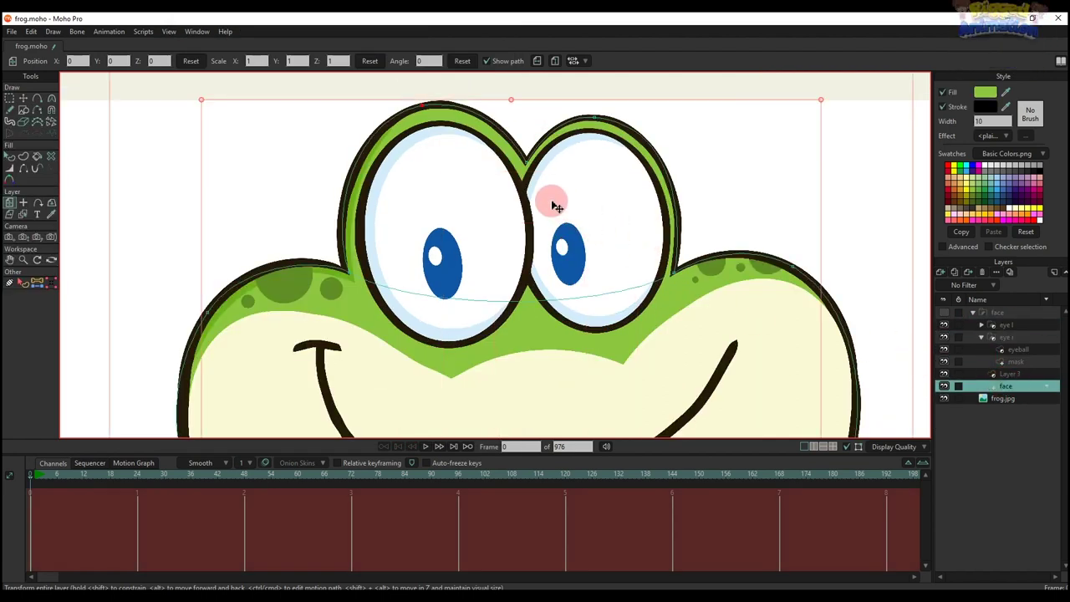
{"action": "key", "text": "t"}
{"action": "left_click", "coordinate": [944, 314]}
Reduce the line width to 84 percent at the face outline's point between the two eyes.
{"action": "scroll", "coordinate": [552, 172], "scroll_direction": "up", "scroll_amount": 1}
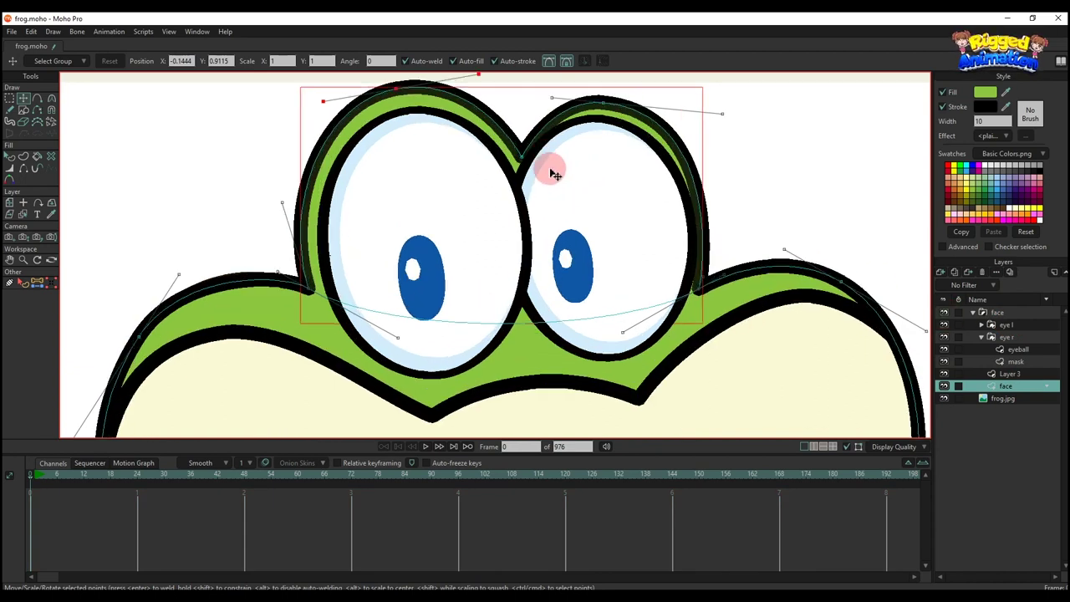
{"action": "left_click_drag", "start_coordinate": [540, 151], "coordinate": [527, 213]}
{"action": "left_click", "coordinate": [9, 168]}
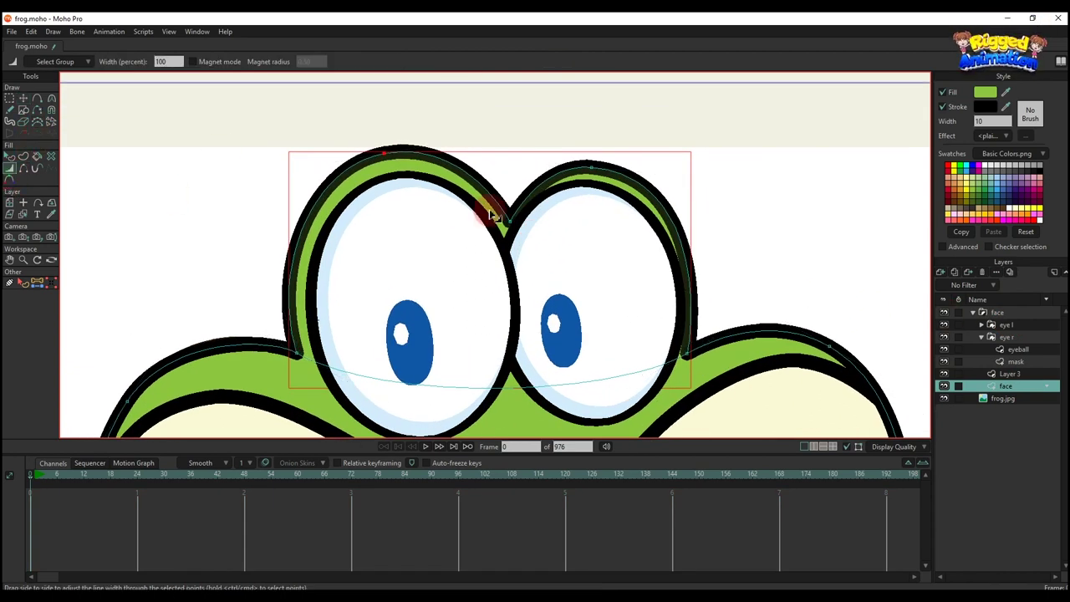
{"action": "key", "text": "Return"}
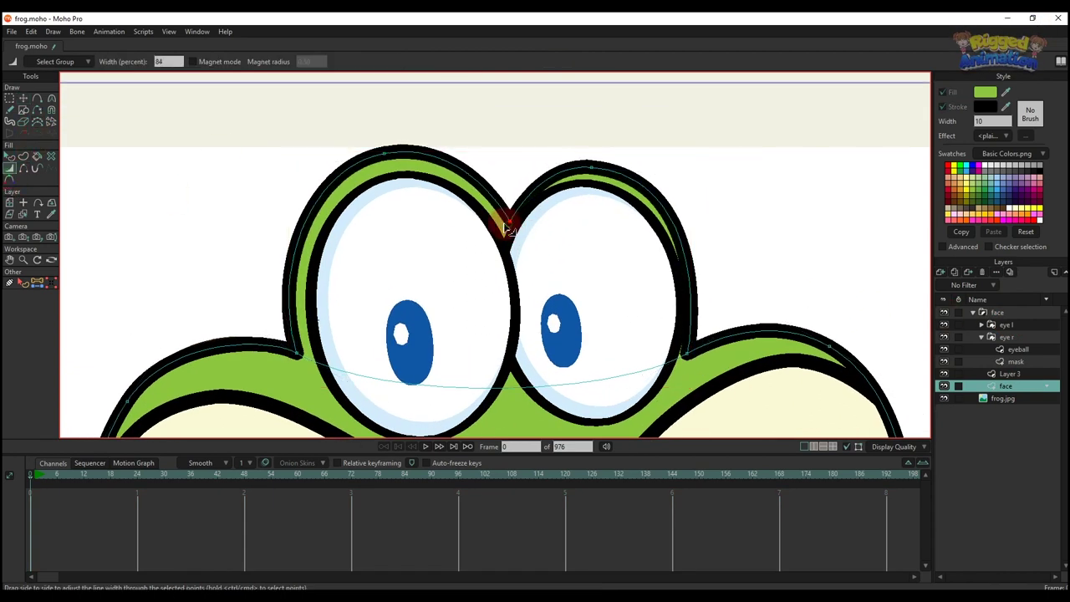
Raise the face outline's notch between the eyes slightly, and shift the corner where the right eye bump meets the cheek outward.
{"action": "key", "text": "t"}
{"action": "scroll", "coordinate": [501, 226], "scroll_direction": "up", "scroll_amount": 1}
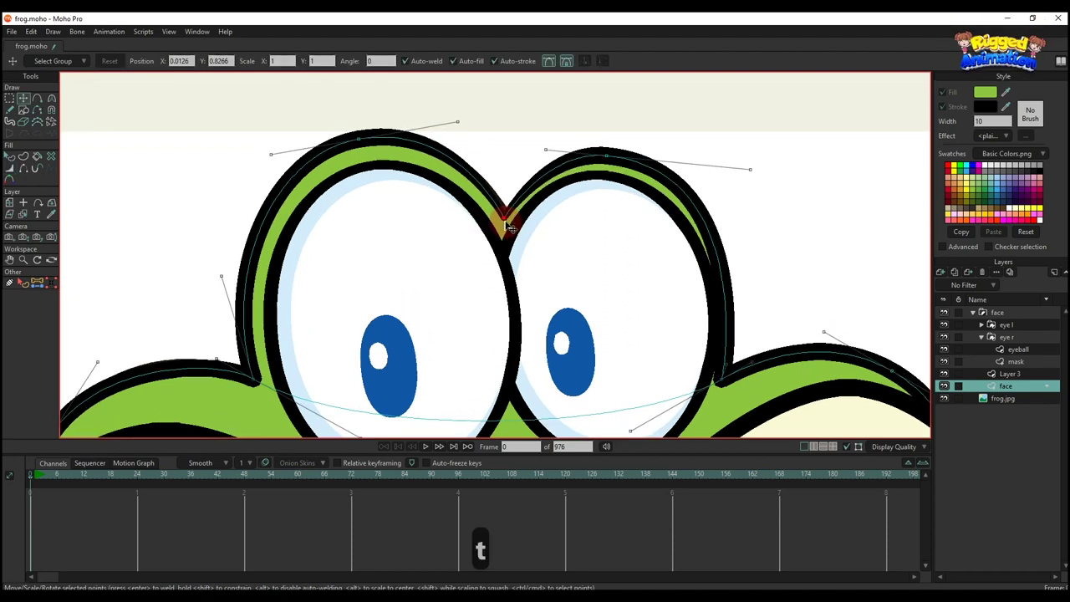
{"action": "left_click_drag", "start_coordinate": [506, 224], "coordinate": [506, 221]}
{"action": "key", "text": "t"}
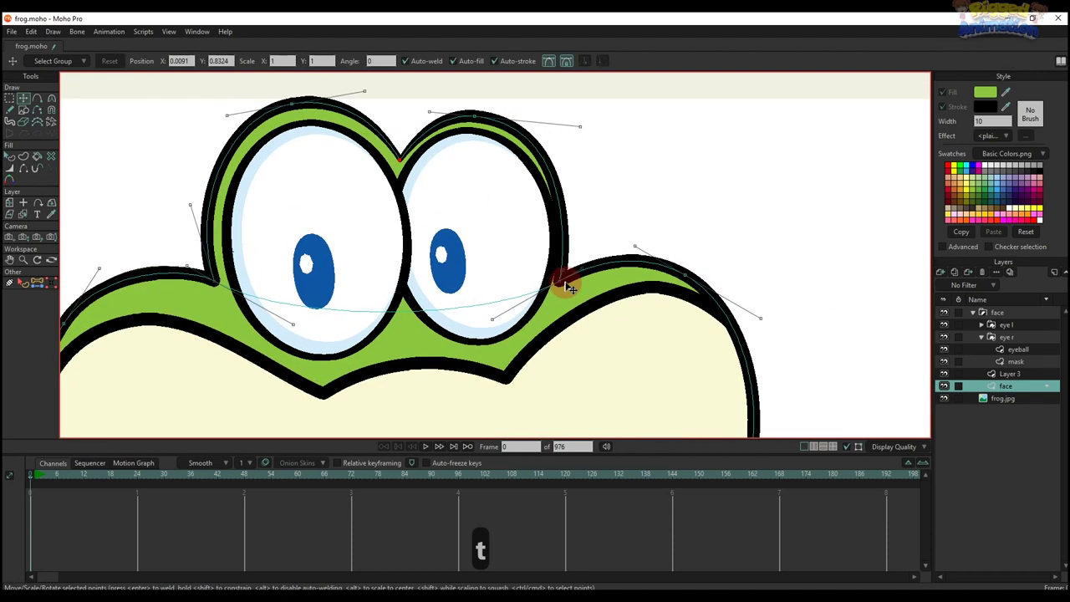
{"action": "left_click_drag", "start_coordinate": [562, 282], "coordinate": [568, 282]}
Thin the face outline to 64 percent at the two corners where the eye bumps meet the cheeks.
{"action": "key", "text": "g"}
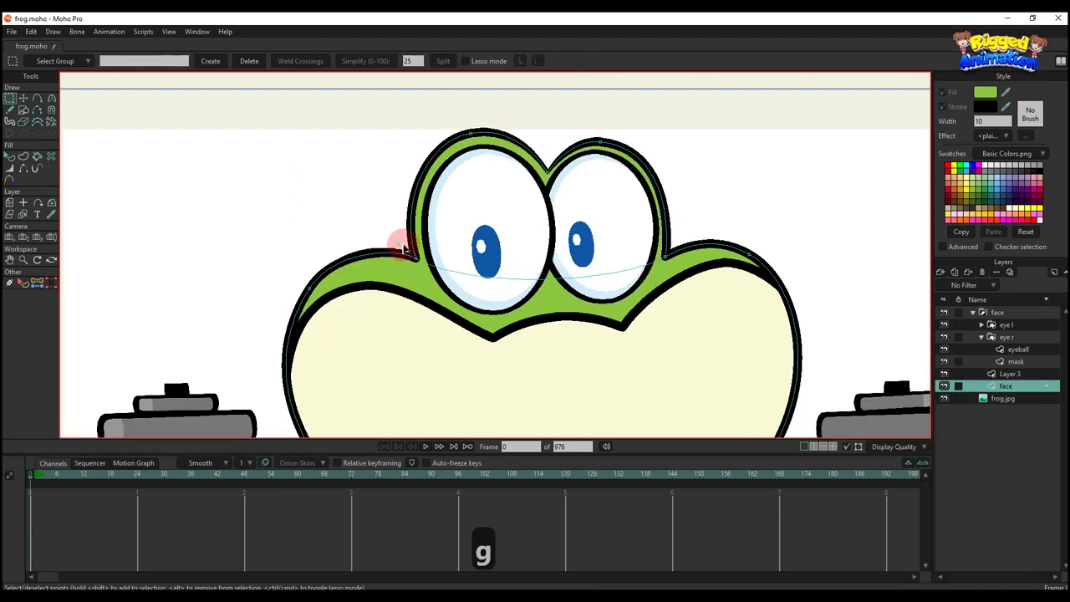
{"action": "left_click_drag", "start_coordinate": [401, 241], "coordinate": [691, 302]}
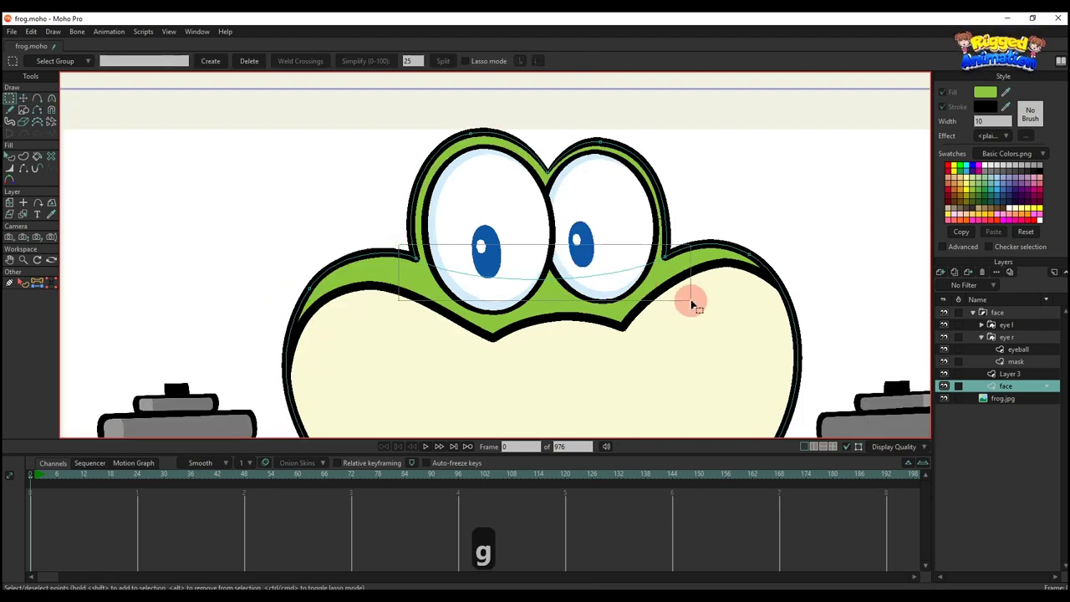
{"action": "key", "text": "c"}
{"action": "key", "text": "w"}
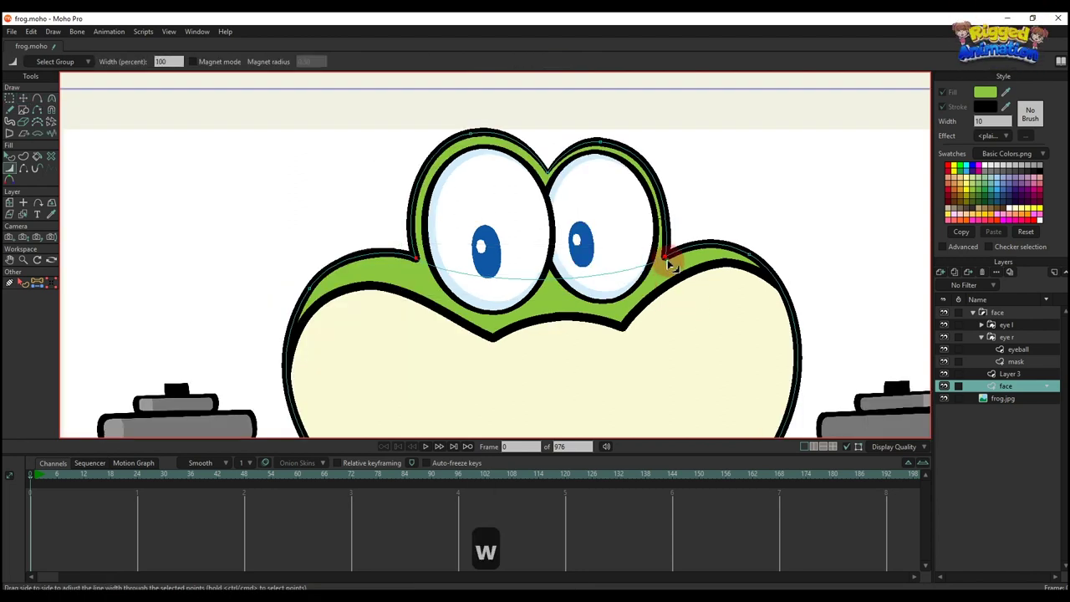
{"action": "left_click_drag", "start_coordinate": [668, 264], "coordinate": [658, 264]}
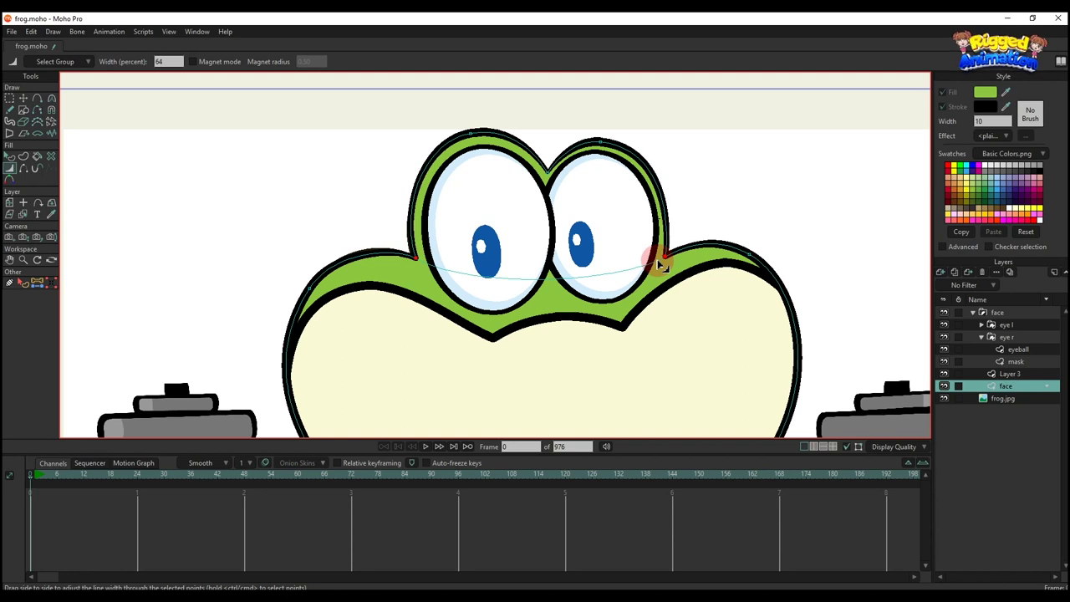
{"action": "key", "text": "q"}
{"action": "key", "text": "t"}
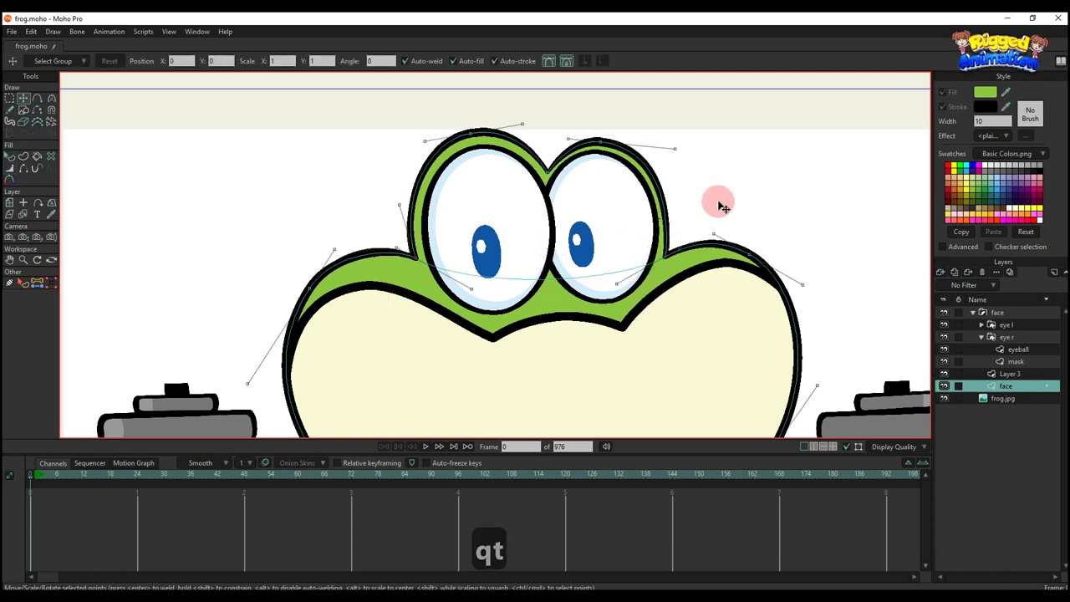
Add a new vector layer above eyeball in the eye r group and name it eyelid.
{"action": "key", "text": "q"}
{"action": "scroll", "coordinate": [720, 206], "scroll_direction": "down", "scroll_amount": 3}
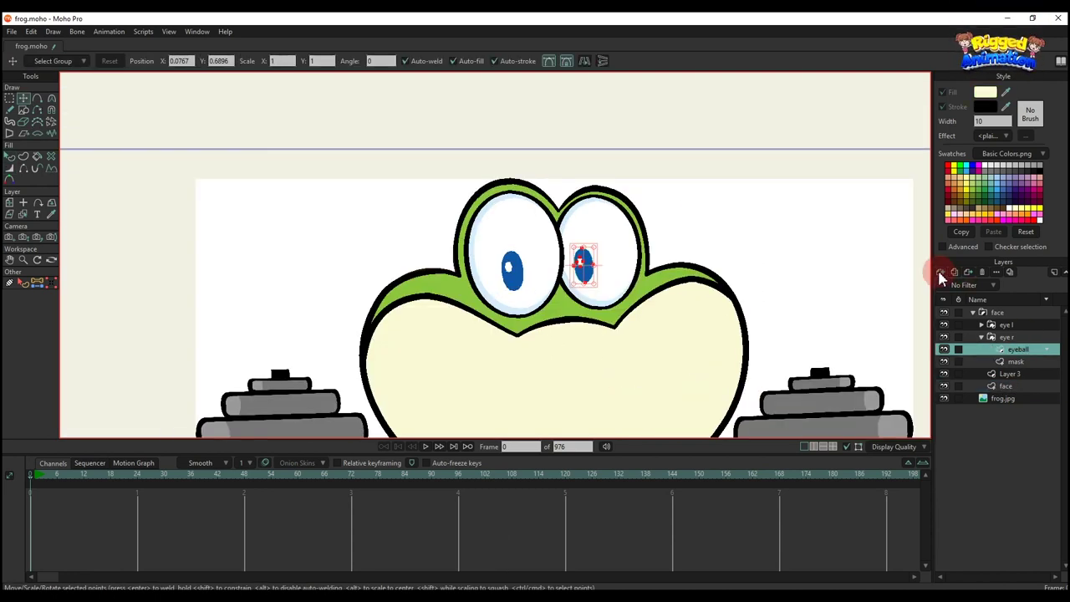
{"action": "left_click", "coordinate": [940, 275]}
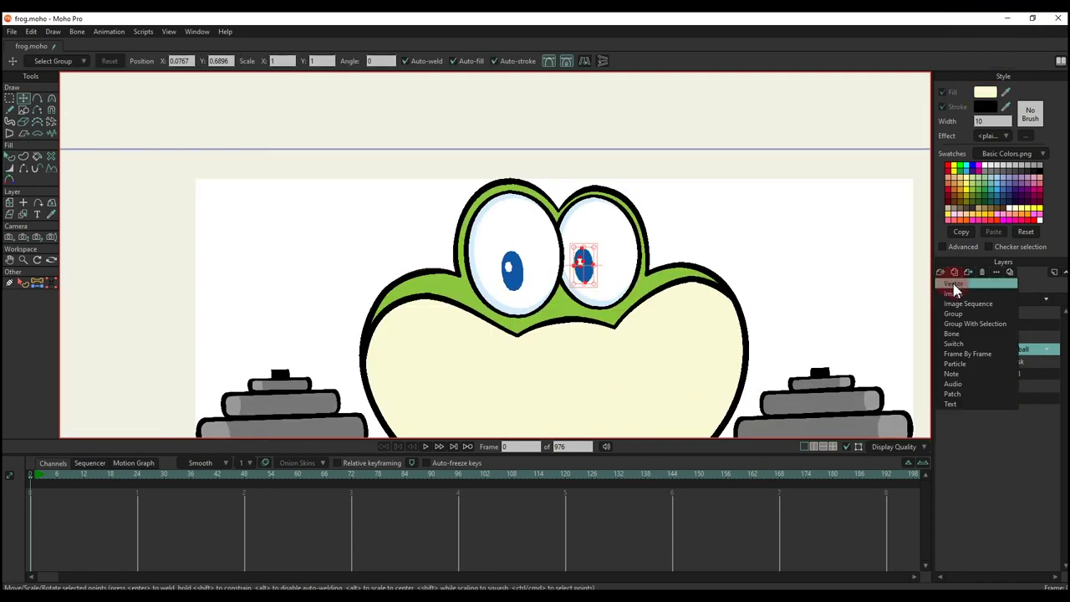
{"action": "left_click", "coordinate": [953, 290]}
{"action": "double_click", "coordinate": [1019, 355]}
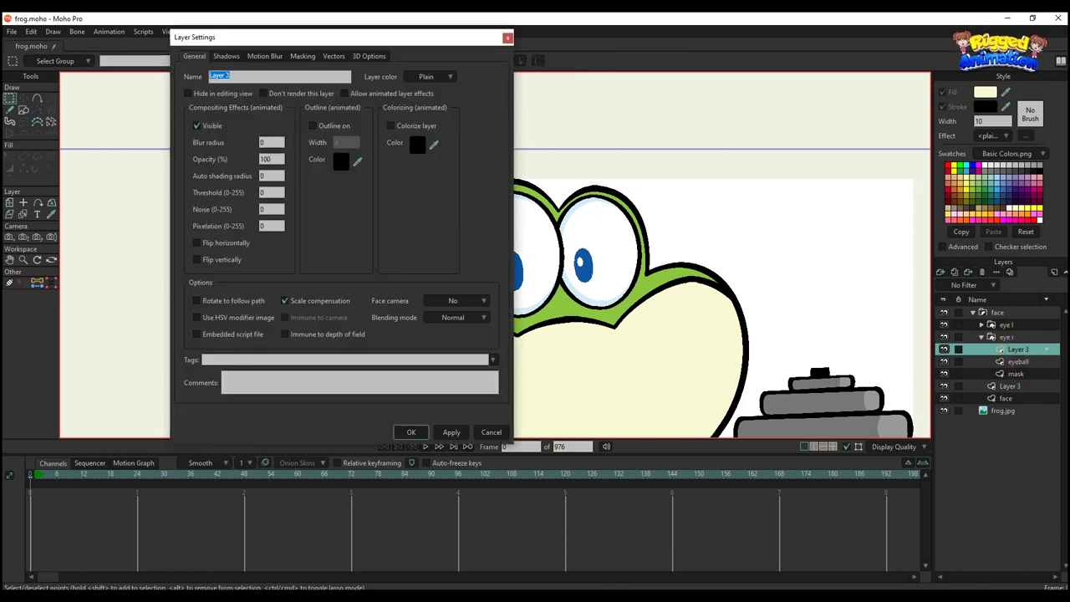
{"action": "type", "text": "eyelid"}
{"action": "key", "text": "Return"}
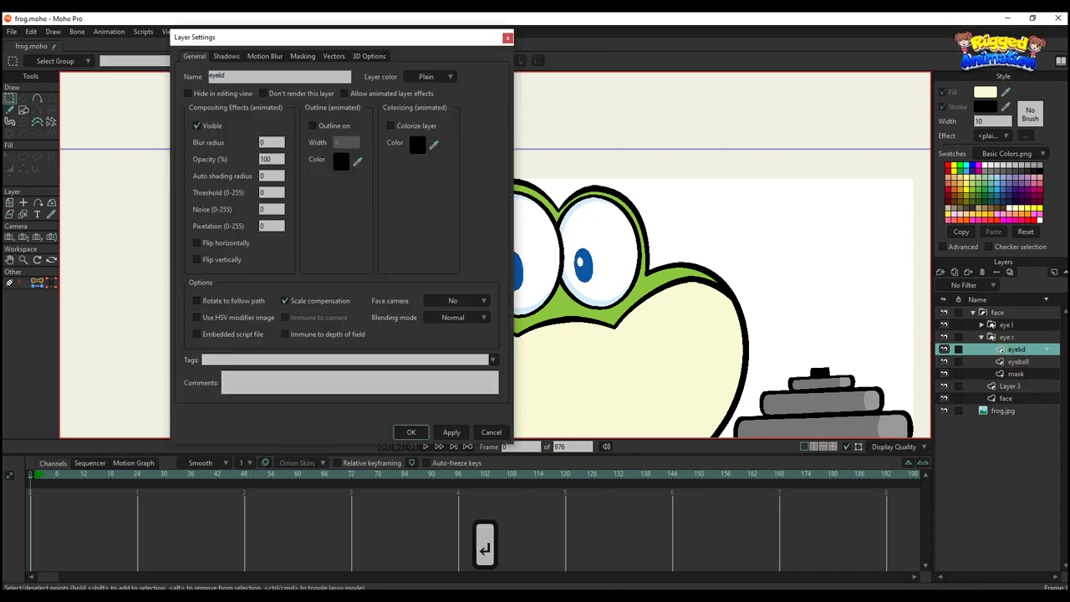
Draw an ellipse above the left eye on the eyelid layer and delete its lowest point.
{"action": "left_click", "coordinate": [24, 114]}
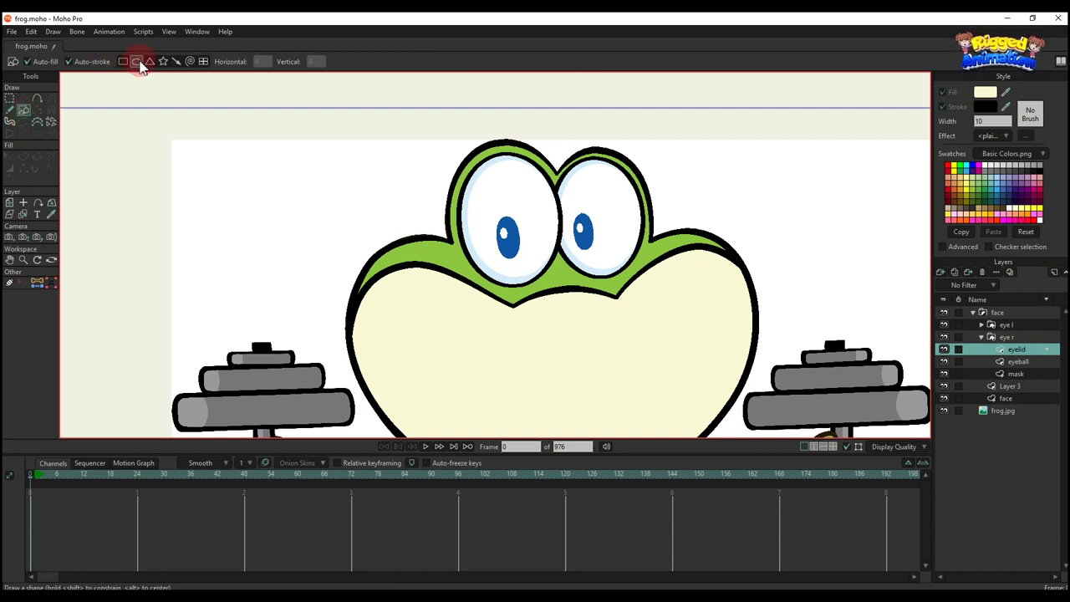
{"action": "left_click_drag", "start_coordinate": [462, 138], "coordinate": [420, 179]}
{"action": "mouse_move", "coordinate": [397, 112]}
{"action": "left_mouse_down"}
{"action": "mouse_move", "coordinate": [487, 156]}
{"action": "mouse_move", "coordinate": [525, 191]}
{"action": "left_mouse_up"}
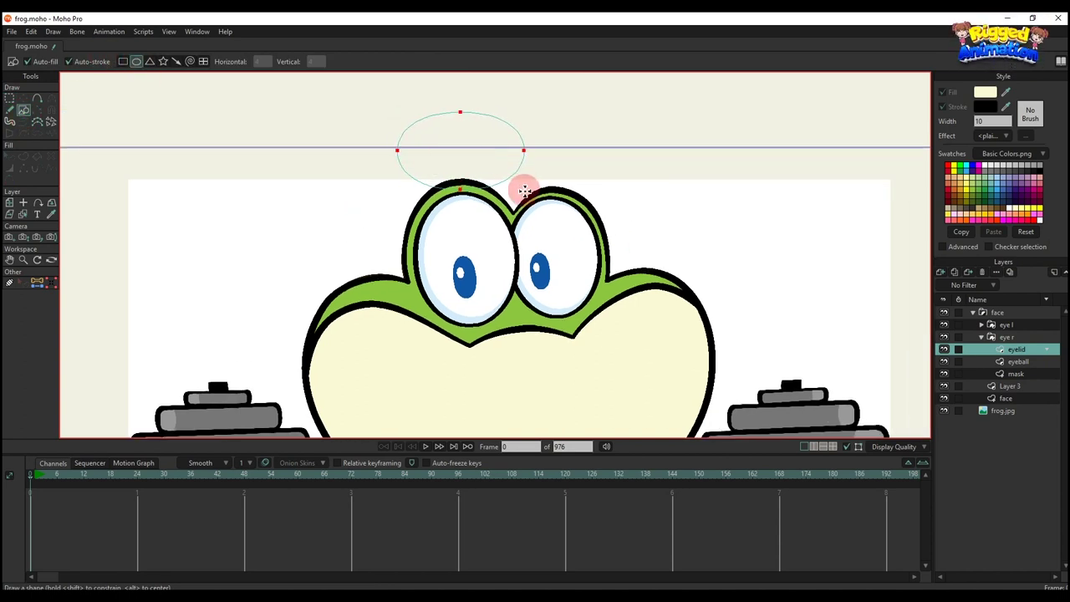
{"action": "key", "text": "g"}
{"action": "key", "text": "BackSpace"}
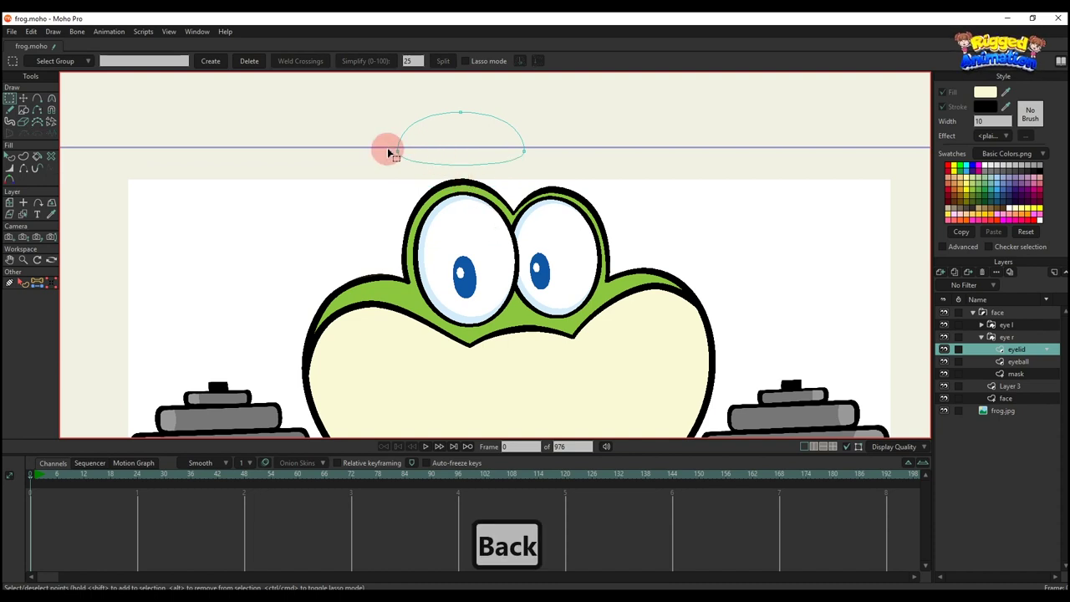
Flatten the lower edge of the eyelid outline by shortening the curve handles at its two end points.
{"action": "key", "text": "c"}
{"action": "scroll", "coordinate": [446, 158], "scroll_direction": "up", "scroll_amount": 2}
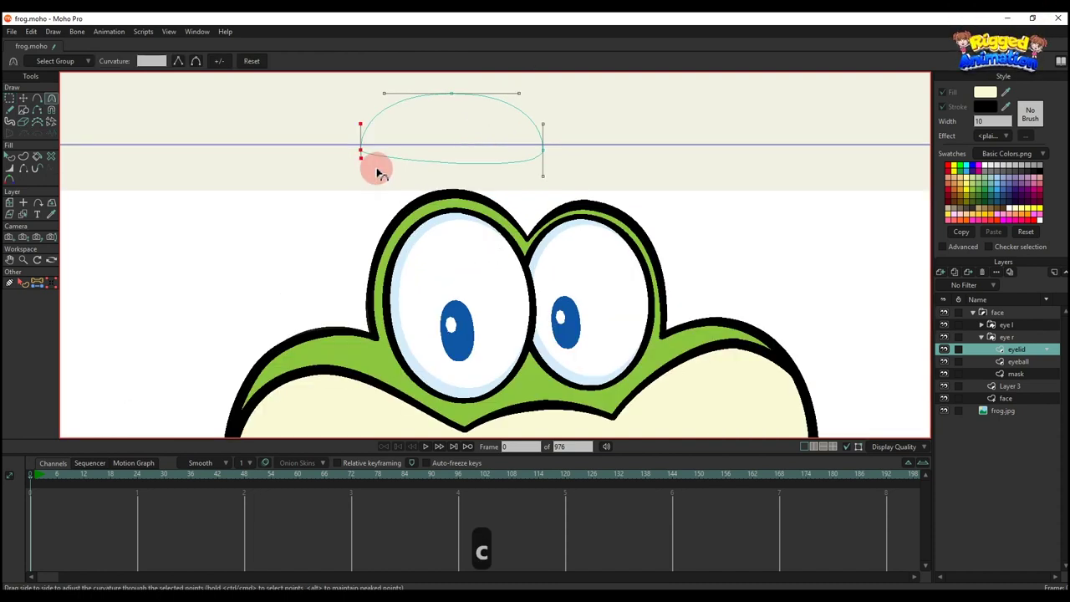
{"action": "left_click_drag", "start_coordinate": [376, 168], "coordinate": [380, 163]}
{"action": "left_click_drag", "start_coordinate": [498, 193], "coordinate": [497, 171]}
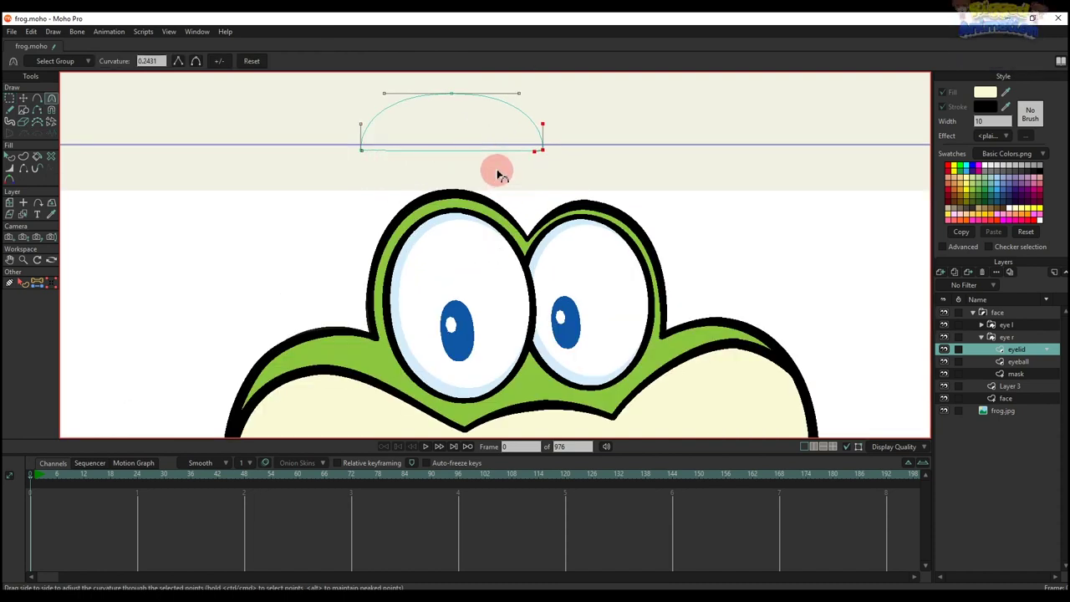
Select the eyelid outline's two lower corner points and move them down to form a half circle.
{"action": "scroll", "coordinate": [493, 163], "scroll_direction": "down", "scroll_amount": 2}
{"action": "key", "text": "g"}
{"action": "left_click_drag", "start_coordinate": [385, 130], "coordinate": [490, 175]}
{"action": "key", "text": "t"}
Create a shape with both fill and stroke from the whole half-circle eyelid outline.
{"action": "key", "text": "g"}
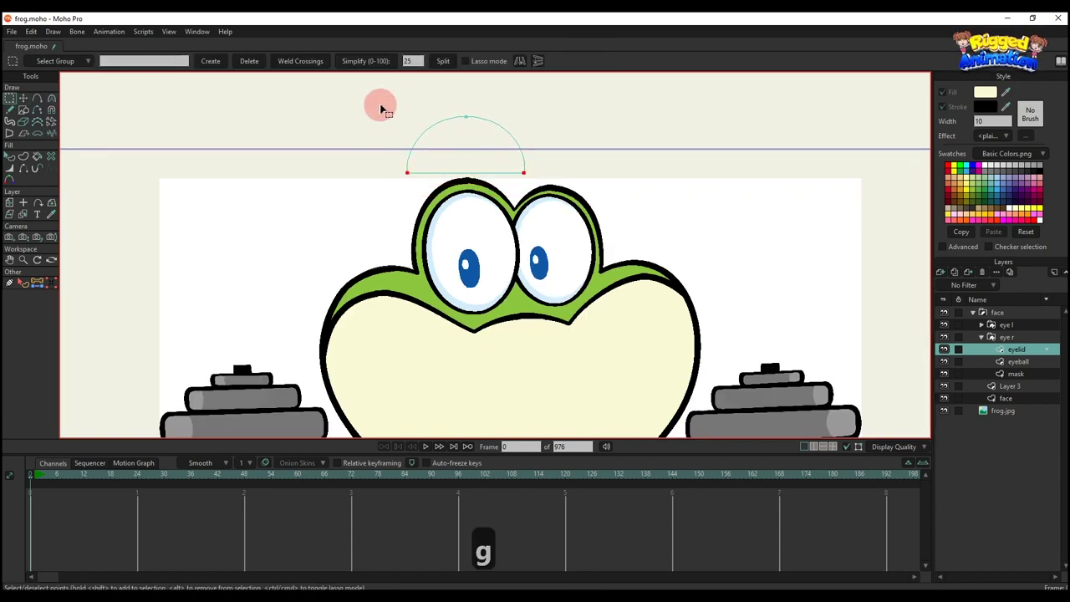
{"action": "left_click_drag", "start_coordinate": [380, 108], "coordinate": [522, 181]}
{"action": "left_click", "coordinate": [23, 156]}
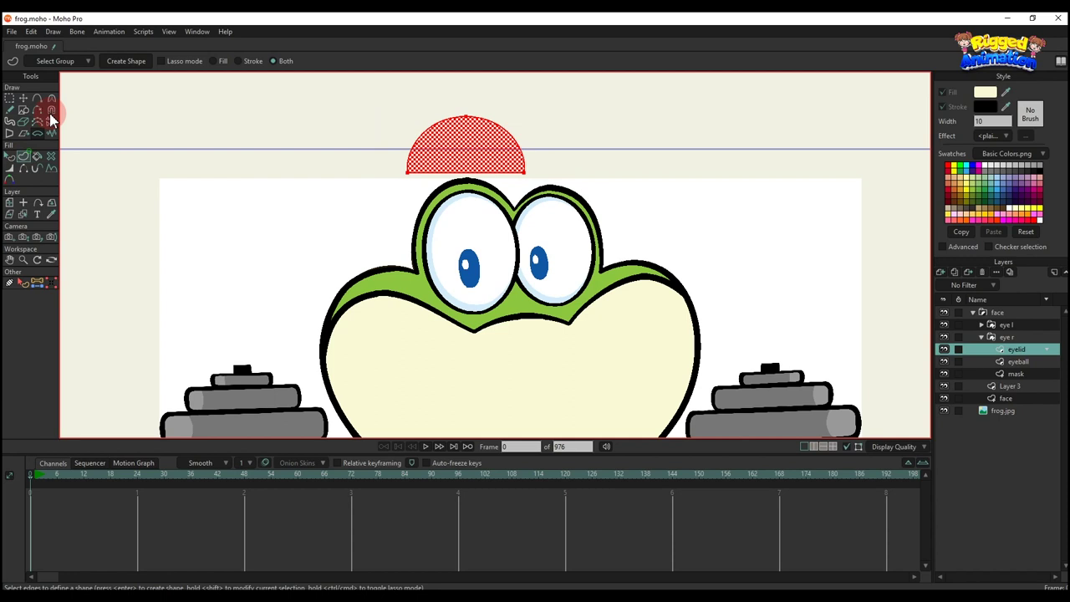
{"action": "left_click", "coordinate": [125, 61]}
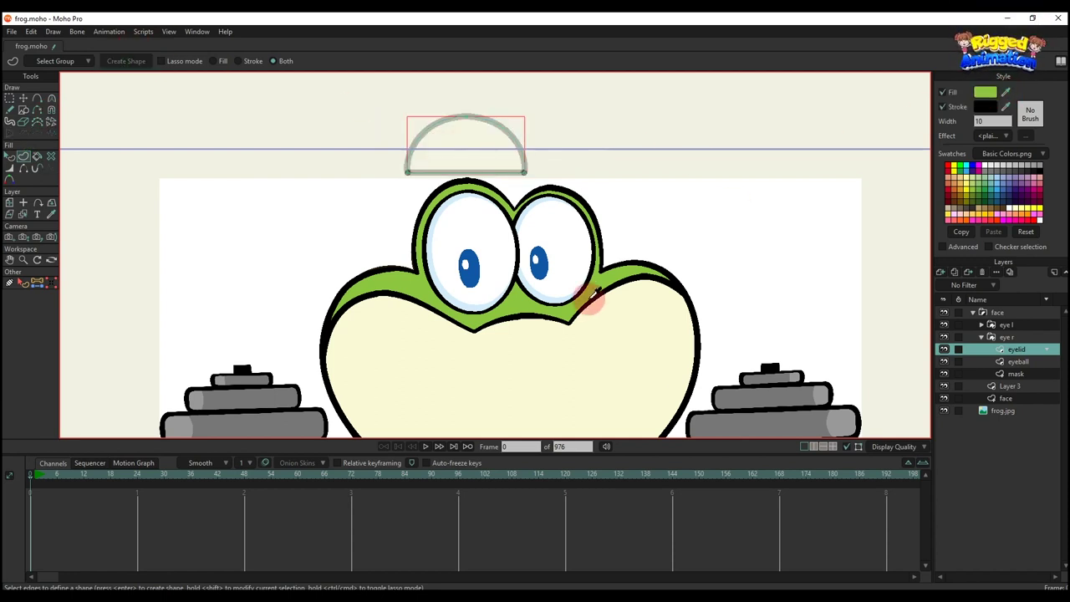
Give the half-circle eyelid the green fill of the frog's face and move it over the upper part of the eye r eye.
{"action": "left_click", "coordinate": [595, 293]}
{"action": "key", "text": "t"}
{"action": "left_click_drag", "start_coordinate": [474, 148], "coordinate": [561, 211]}
{"action": "scroll", "coordinate": [563, 211], "scroll_direction": "up", "scroll_amount": 2}
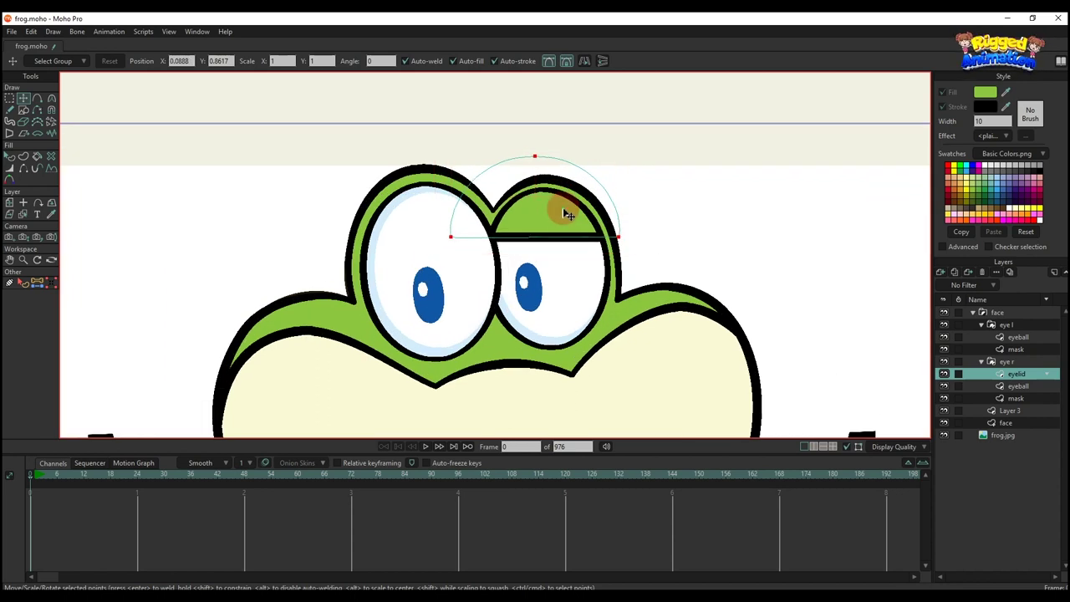
Set the eyelid shape's stroke width to 6.
{"action": "type", "text": "q"}
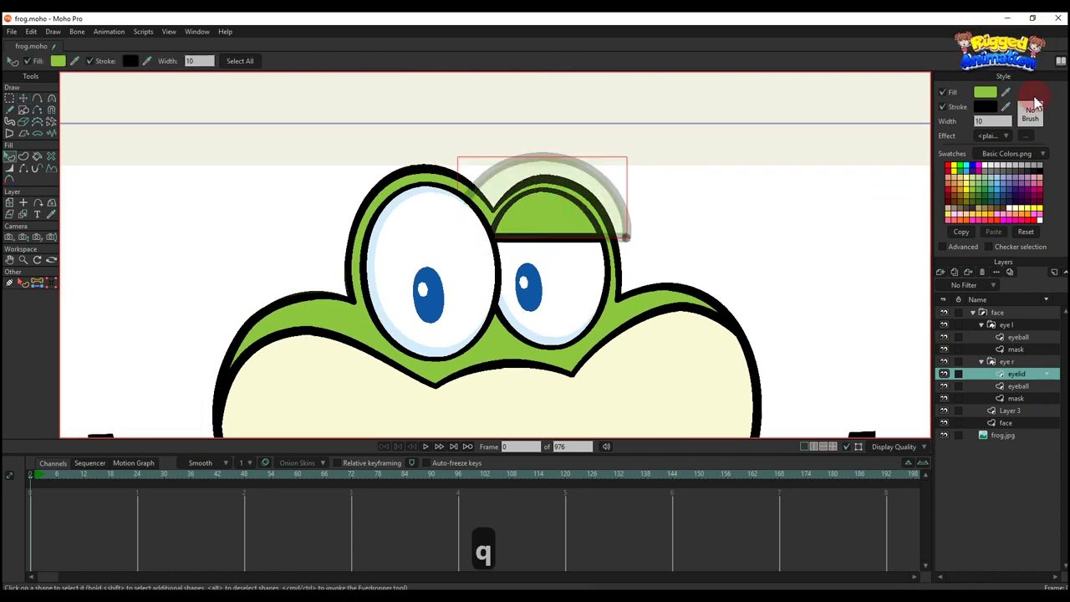
{"action": "type", "text": "8"}
{"action": "left_click", "coordinate": [725, 177]}
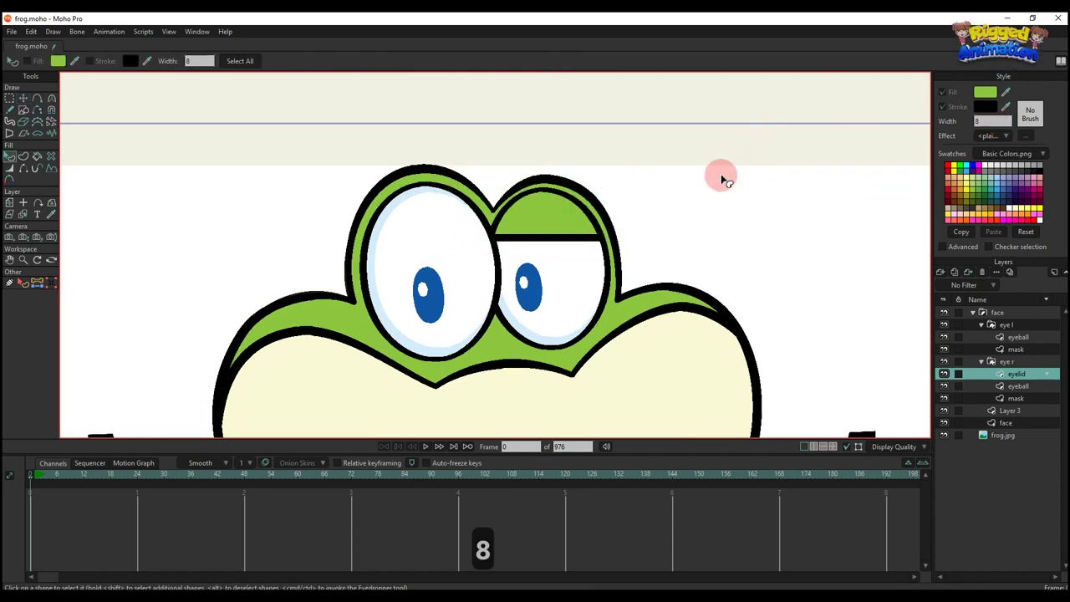
{"action": "left_click", "coordinate": [558, 214]}
{"action": "type", "text": "5"}
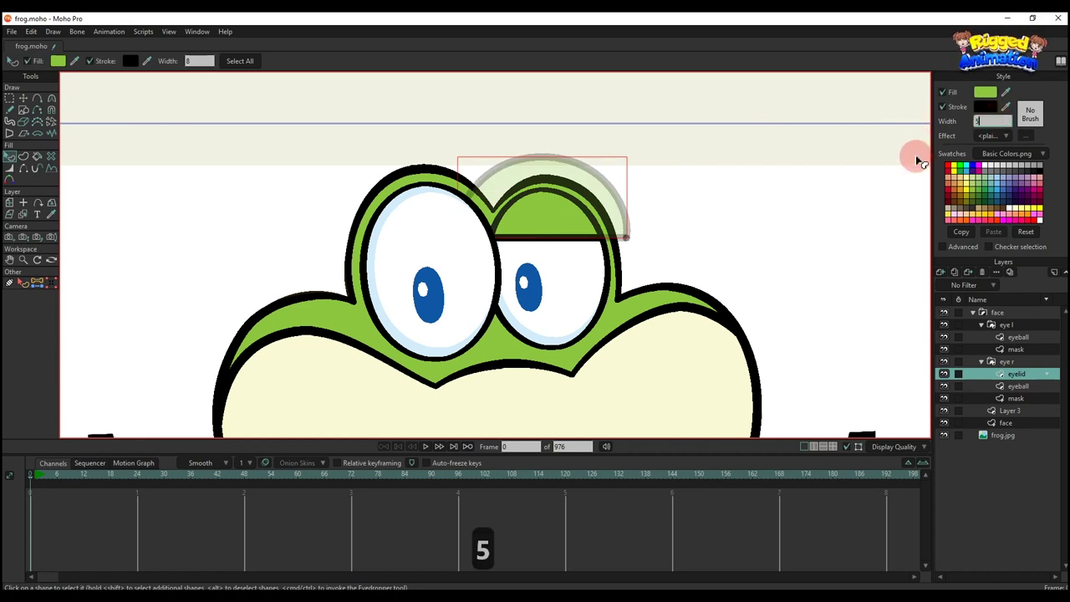
{"action": "scroll", "coordinate": [618, 237], "scroll_direction": "up", "scroll_amount": 2}
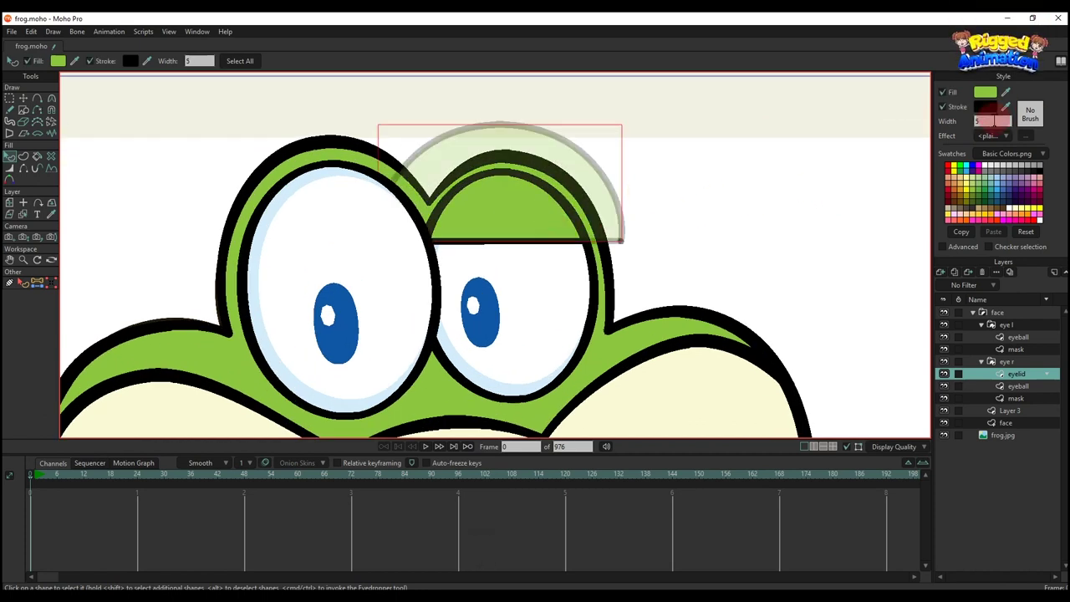
{"action": "type", "text": "6"}
{"action": "left_click", "coordinate": [749, 206]}
{"action": "scroll", "coordinate": [610, 236], "scroll_direction": "down", "scroll_amount": 2}
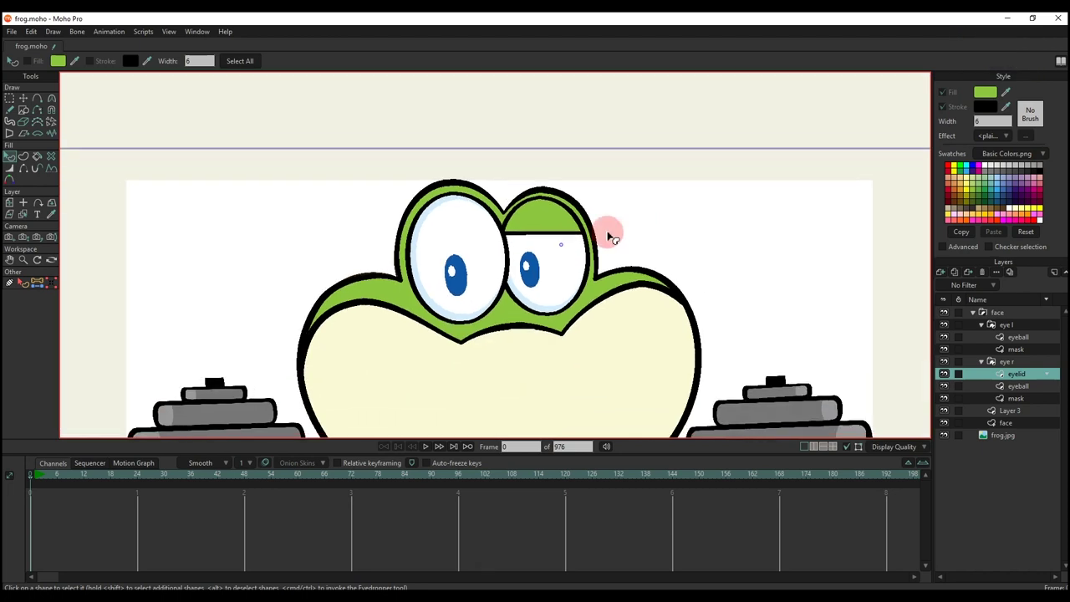
Adjust the eyelid's position to centre it over its eye and change its fill to dark green 4A7D08.
{"action": "key", "text": "t"}
{"action": "scroll", "coordinate": [611, 237], "scroll_direction": "up", "scroll_amount": 2}
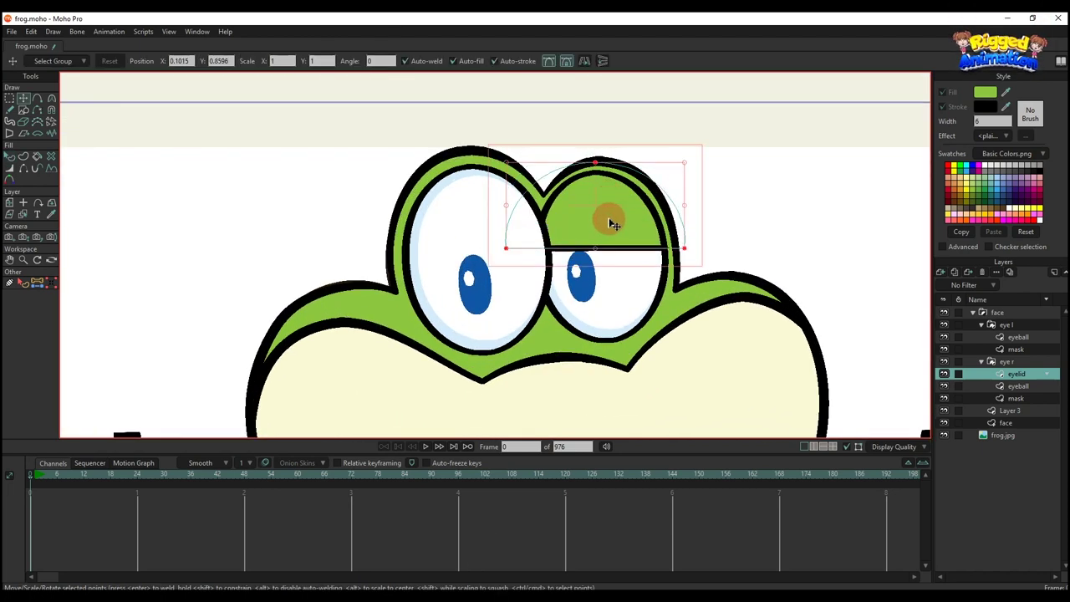
{"action": "key", "text": "q"}
{"action": "scroll", "coordinate": [627, 224], "scroll_direction": "down", "scroll_amount": 2}
{"action": "scroll", "coordinate": [622, 226], "scroll_direction": "up", "scroll_amount": 1}
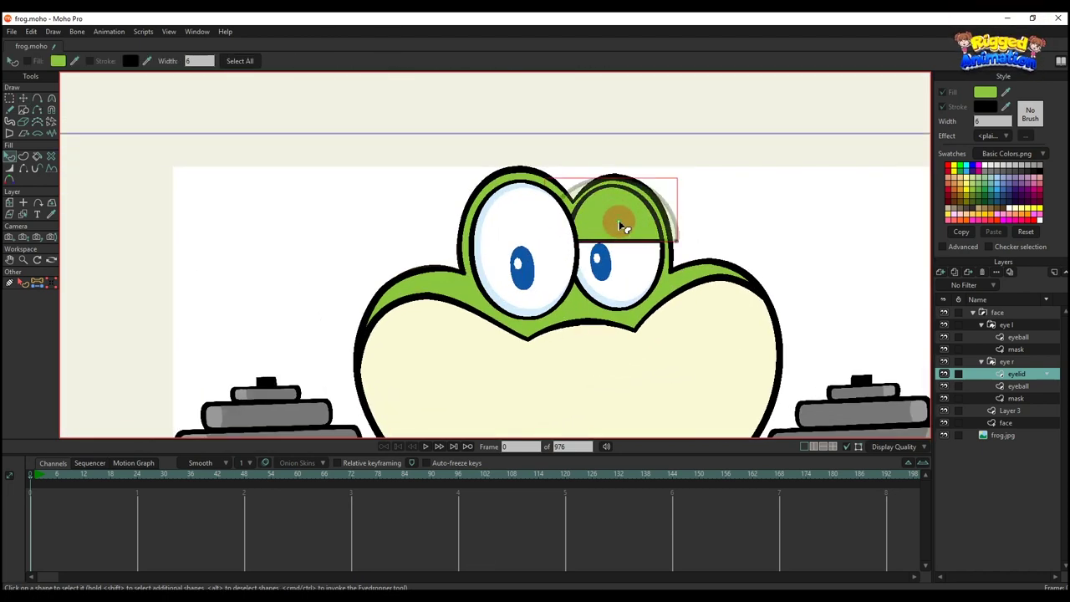
{"action": "left_click", "coordinate": [979, 97]}
{"action": "mouse_move", "coordinate": [844, 197]}
{"action": "left_mouse_down"}
{"action": "mouse_move", "coordinate": [904, 181]}
{"action": "mouse_move", "coordinate": [931, 214]}
{"action": "left_mouse_up"}
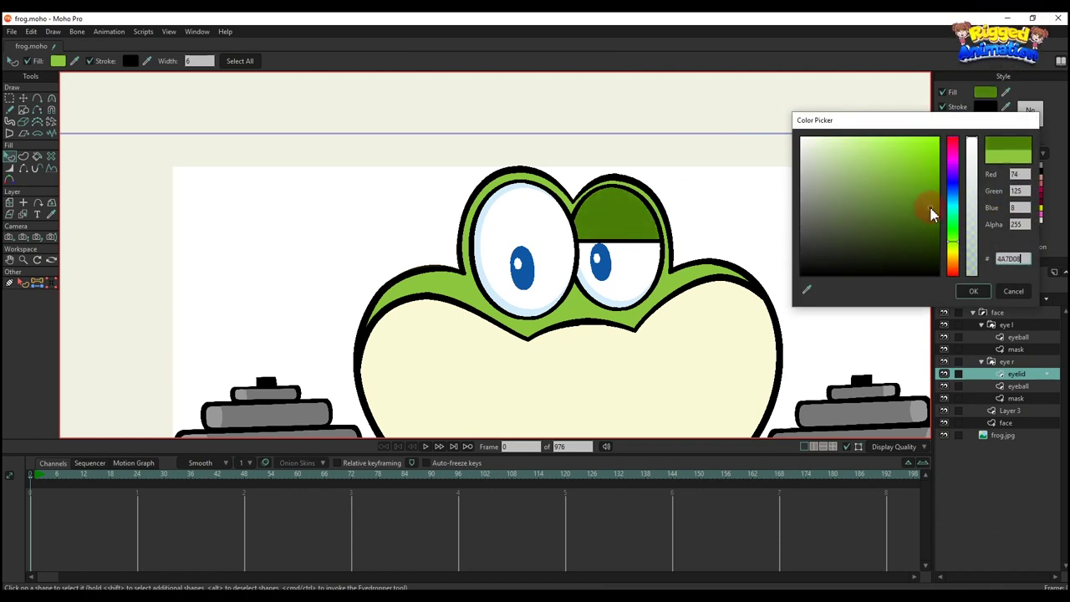
{"action": "left_click", "coordinate": [973, 291]}
{"action": "scroll", "coordinate": [640, 215], "scroll_direction": "down", "scroll_amount": 3}
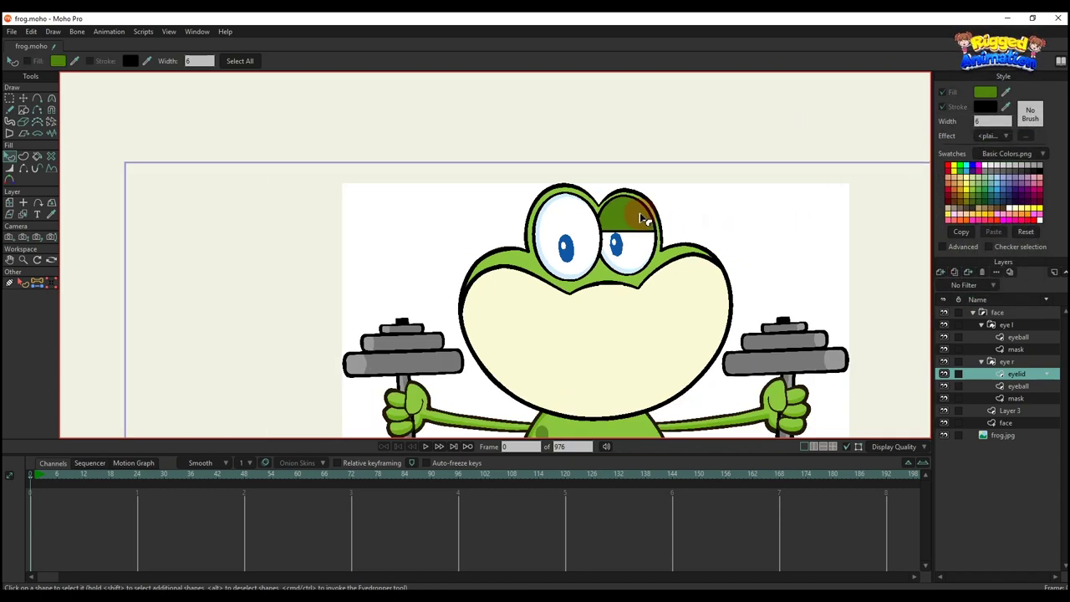
Raise the eyelid above the eye and paste a vertically flipped copy of it below the eye as the lower eyelid.
{"action": "scroll", "coordinate": [632, 212], "scroll_direction": "up", "scroll_amount": 3}
{"action": "key", "text": "t"}
{"action": "left_click_drag", "start_coordinate": [633, 212], "coordinate": [573, 157]}
{"action": "scroll", "coordinate": [635, 151], "scroll_direction": "down", "scroll_amount": 2}
{"action": "key", "text": "ctrl+c"}
{"action": "key", "text": "ctrl+v"}
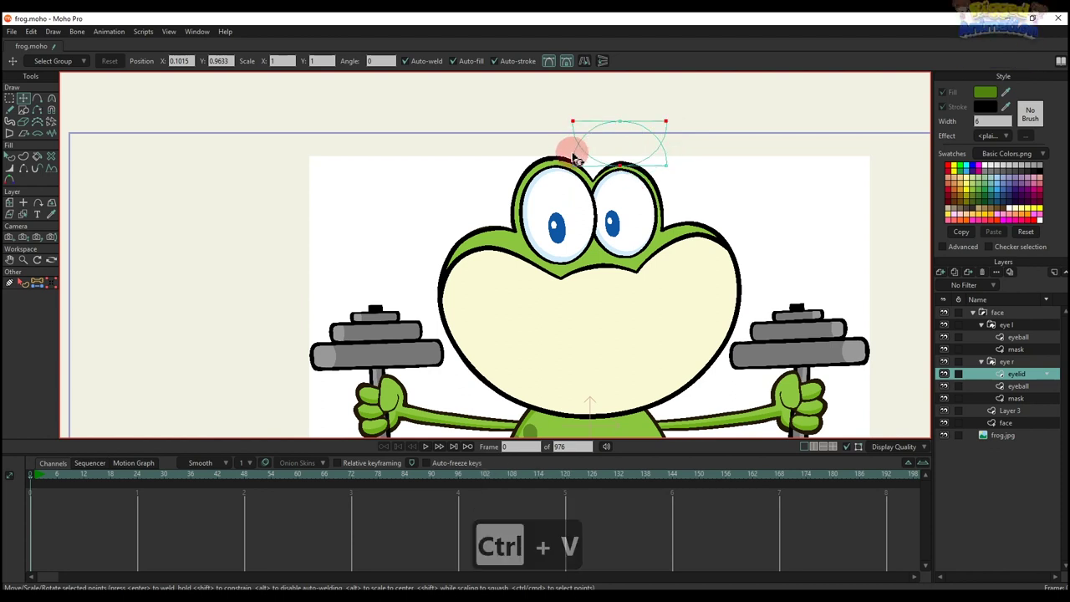
{"action": "left_click_drag", "start_coordinate": [642, 138], "coordinate": [637, 285]}
{"action": "left_click", "coordinate": [621, 156]}
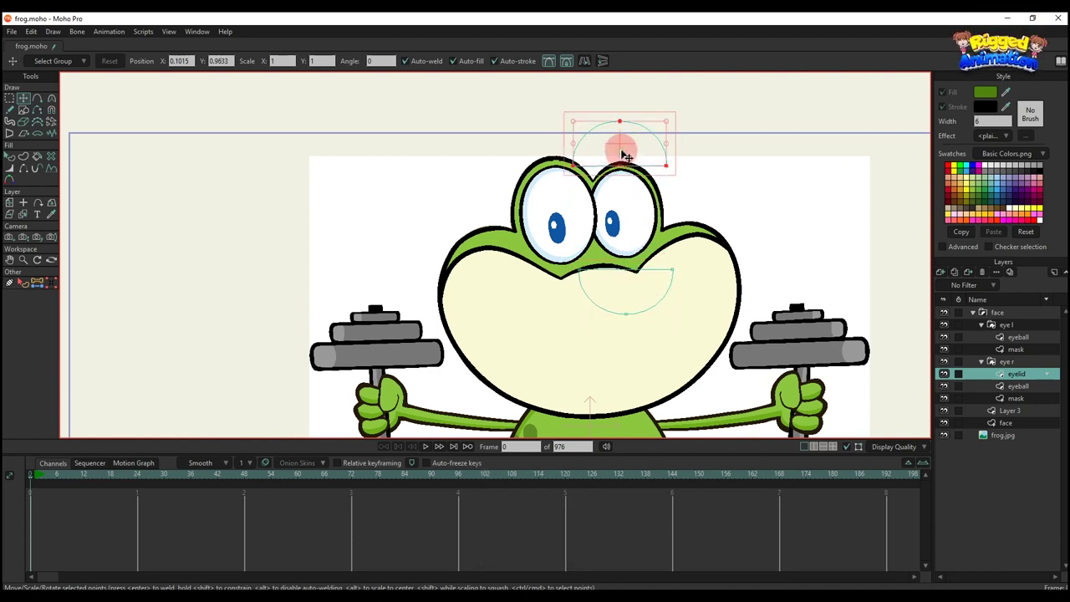
Nudge the lower eyelid slightly closer to the eye.
{"action": "key", "text": "q"}
{"action": "key", "text": "t"}
{"action": "left_click", "coordinate": [640, 284]}
{"action": "left_click_drag", "start_coordinate": [636, 284], "coordinate": [637, 277]}
{"action": "key", "text": "q"}
Copy both eyelid halves and paste them onto a new vector layer above the eyeball in the eye l group.
{"action": "scroll", "coordinate": [637, 265], "scroll_direction": "down", "scroll_amount": 2}
{"action": "key", "text": "t"}
{"action": "key", "text": "g"}
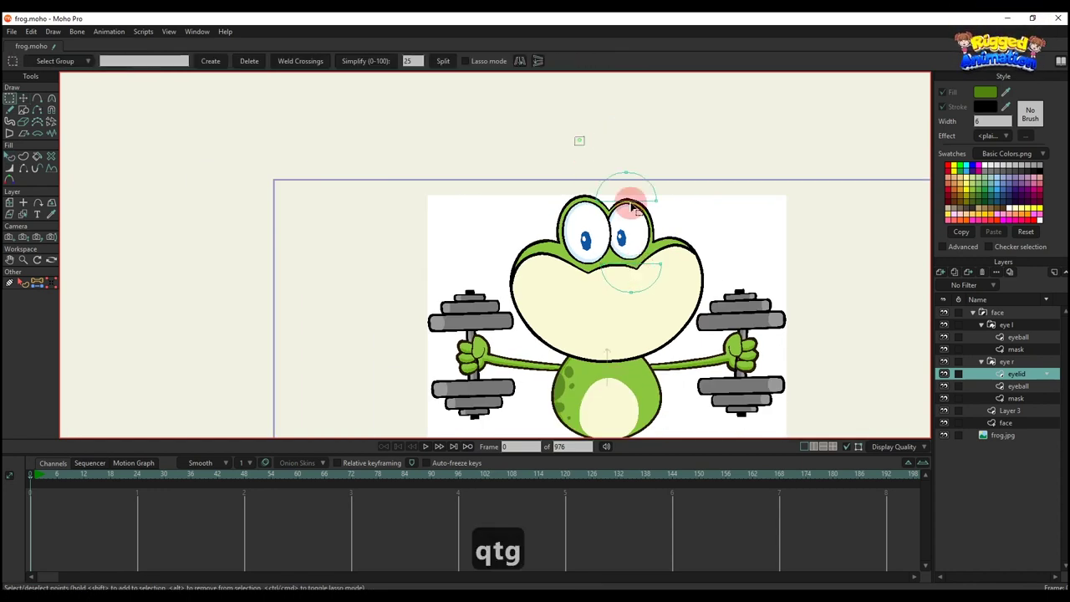
{"action": "key", "text": "ctrl+c"}
{"action": "left_click", "coordinate": [997, 336]}
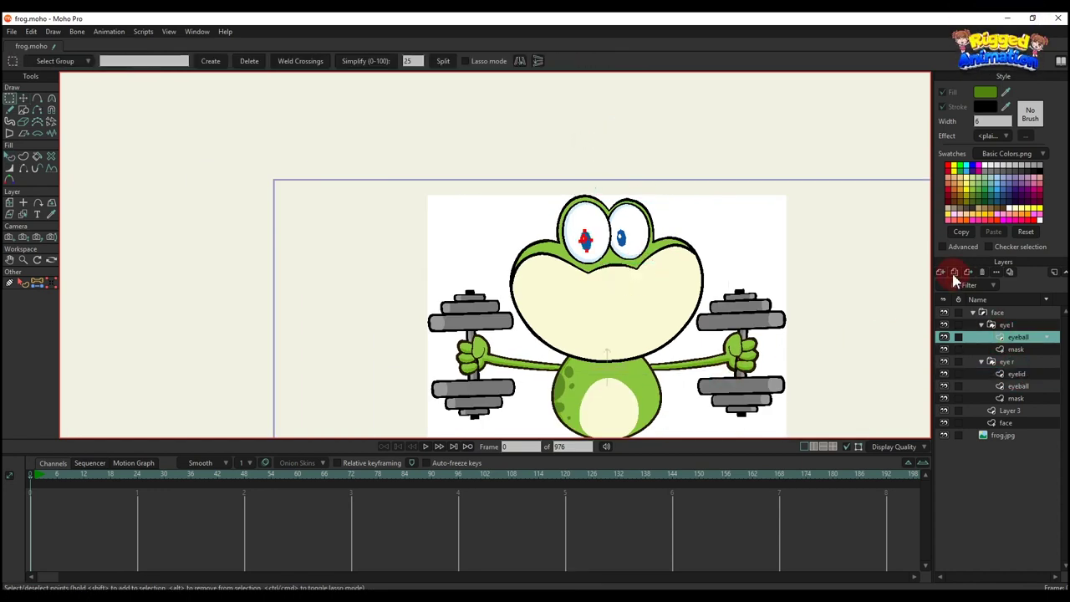
{"action": "left_click", "coordinate": [942, 272]}
{"action": "left_click", "coordinate": [948, 284]}
{"action": "key", "text": "ctrl+v"}
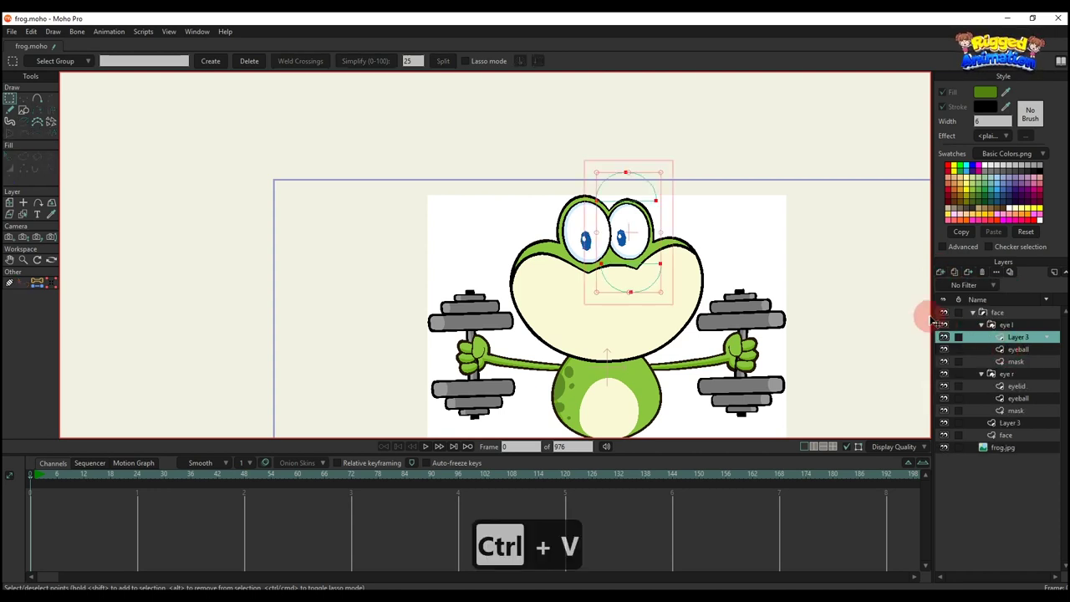
Set the pasted eyelids' X position to -0.1149 and move the upper and lower halves slightly farther apart.
{"action": "scroll", "coordinate": [604, 220], "scroll_direction": "up", "scroll_amount": 2}
{"action": "left_click", "coordinate": [176, 61]}
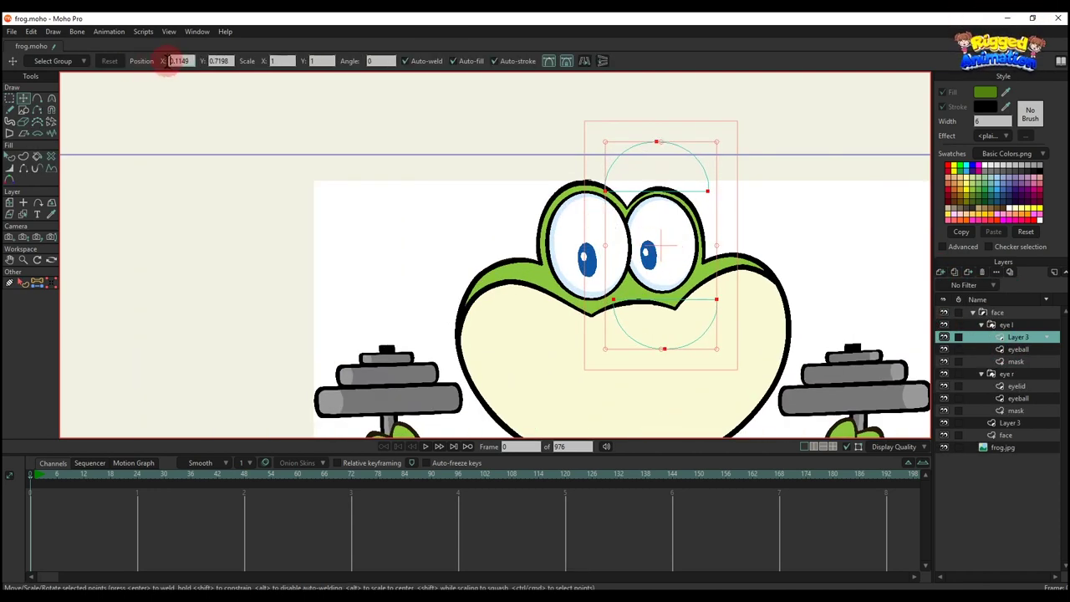
{"action": "key", "text": "Return"}
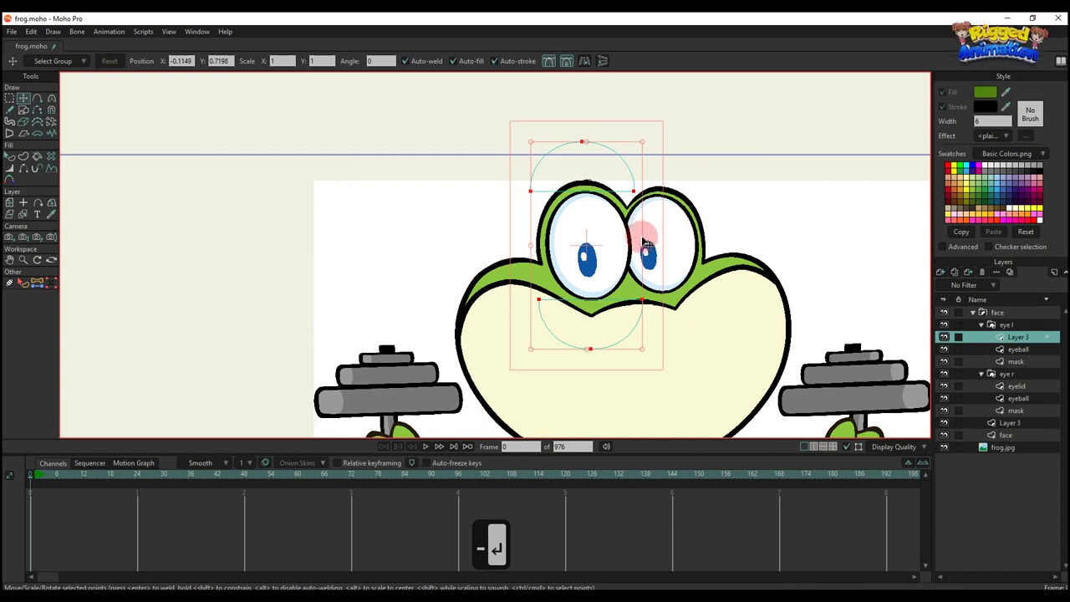
{"action": "left_click_drag", "start_coordinate": [595, 206], "coordinate": [609, 329]}
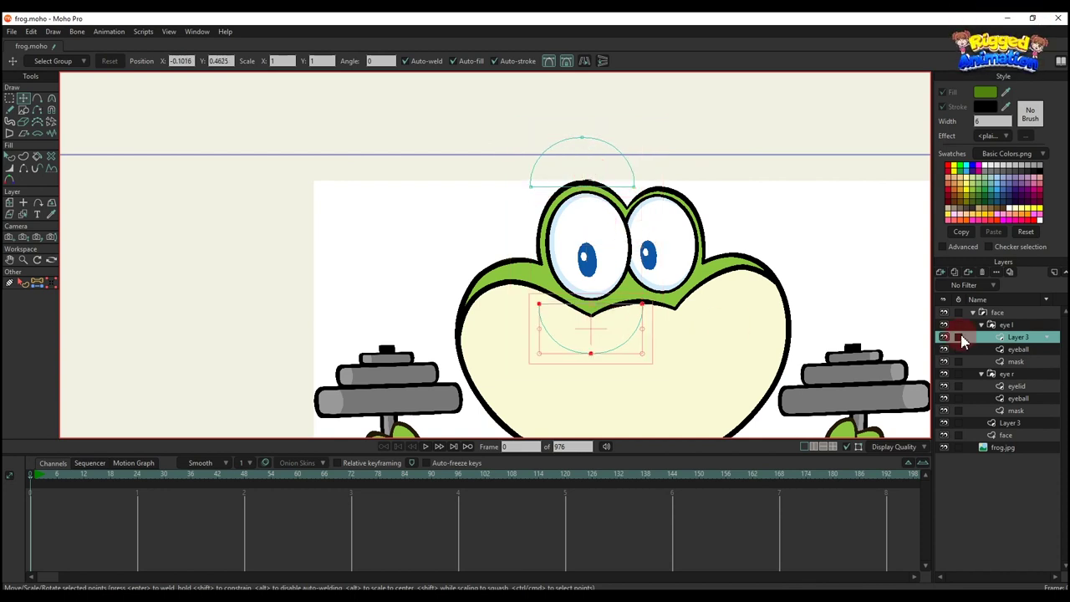
Rename the new layer in the eye l group as eyelid.
{"action": "double_click", "coordinate": [1017, 337]}
{"action": "type", "text": "eye"}
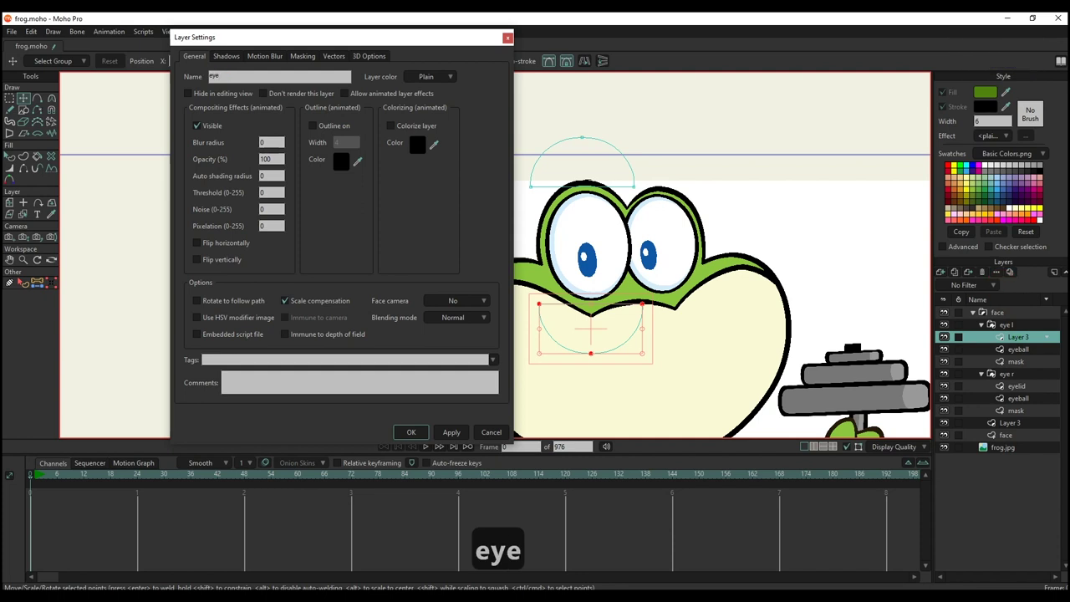
{"action": "type", "text": "lid"}
{"action": "key", "text": "Return"}
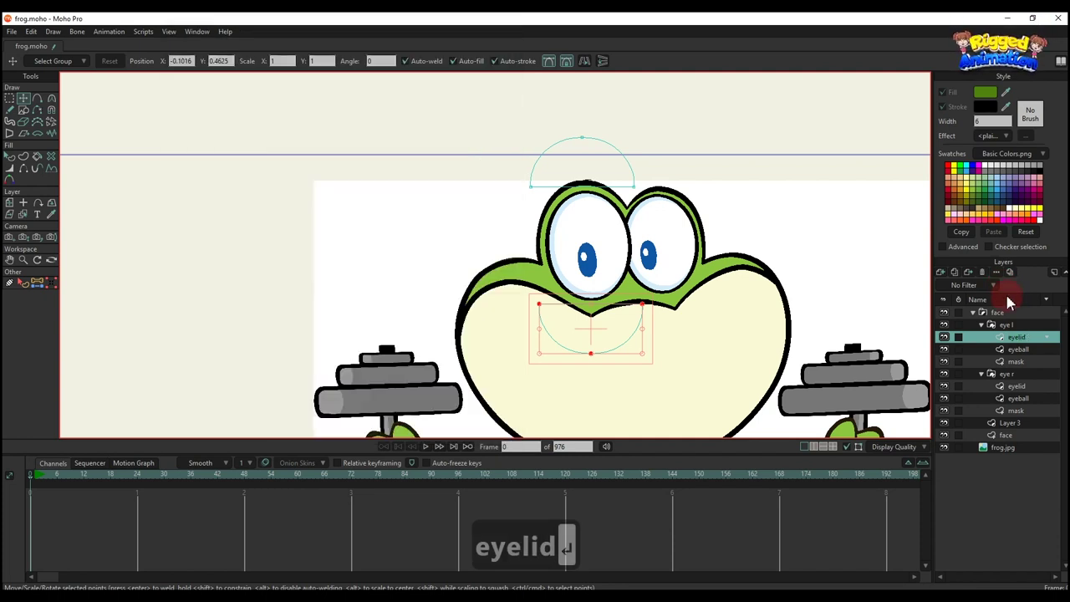
Test lowering the upper eyelid over the eye l eyeball and undo the move.
{"action": "left_click", "coordinate": [596, 164]}
{"action": "left_click_drag", "start_coordinate": [597, 167], "coordinate": [596, 208]}
{"action": "key", "text": "ctrl+z"}
{"action": "key", "text": "q"}
{"action": "scroll", "coordinate": [533, 286], "scroll_direction": "down", "scroll_amount": 5}
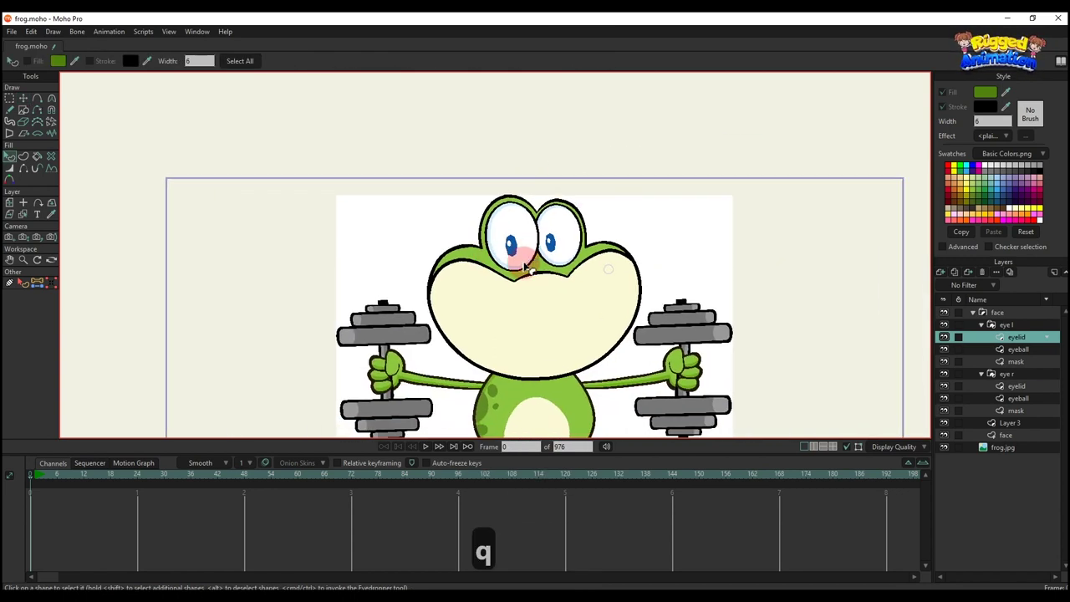
Collapse the face group and hide it to examine the spots on the reference frog's head.
{"action": "left_click", "coordinate": [972, 313]}
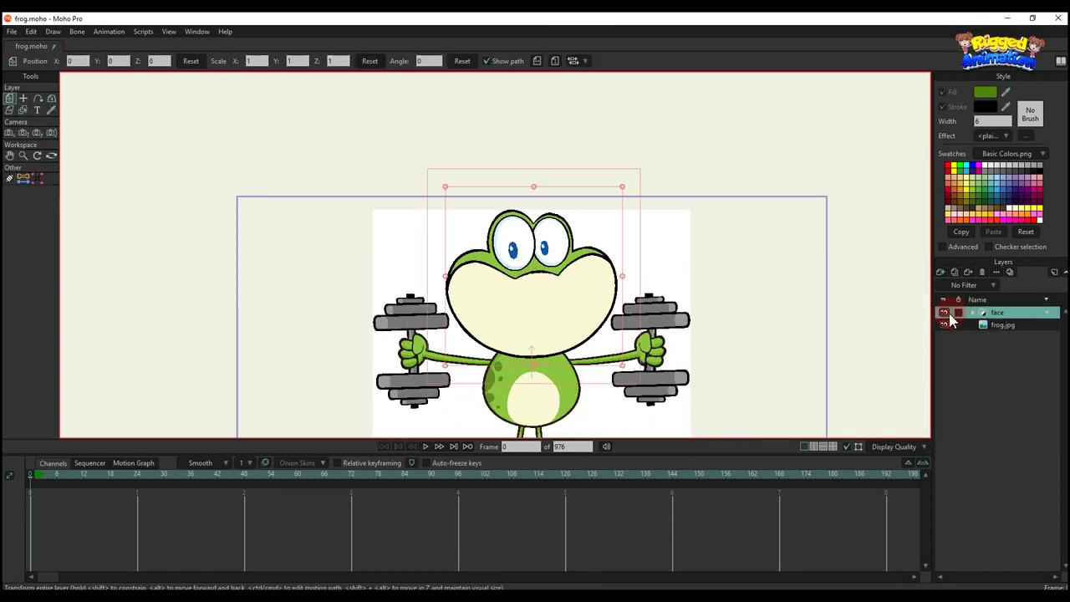
{"action": "left_click", "coordinate": [944, 312]}
{"action": "left_click", "coordinate": [945, 314]}
{"action": "left_click", "coordinate": [944, 312]}
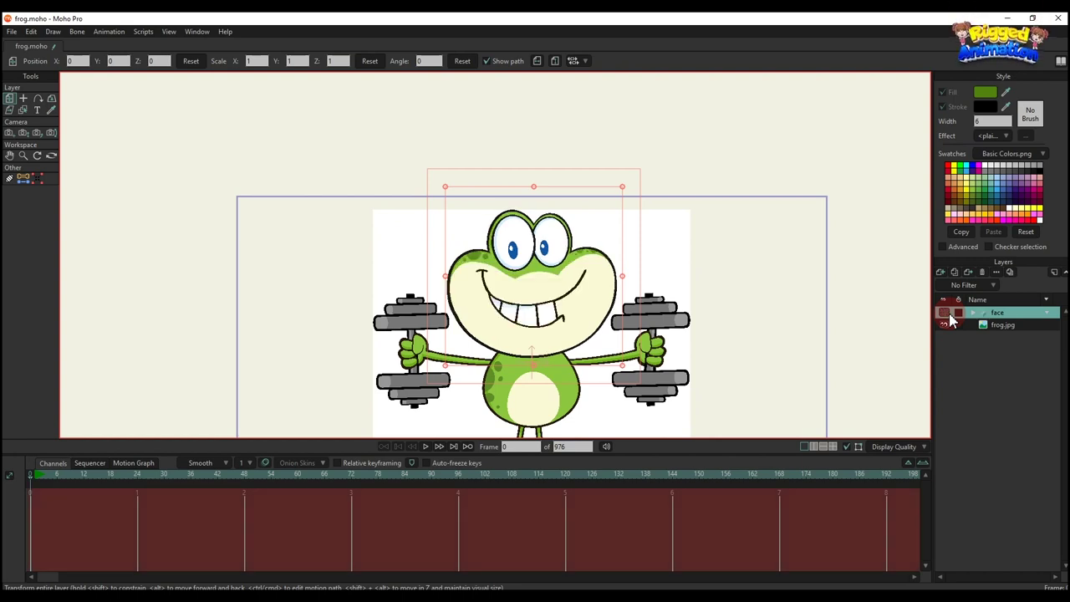
{"action": "scroll", "coordinate": [447, 238], "scroll_direction": "up", "scroll_amount": 5}
{"action": "scroll", "coordinate": [462, 219], "scroll_direction": "down", "scroll_amount": 4}
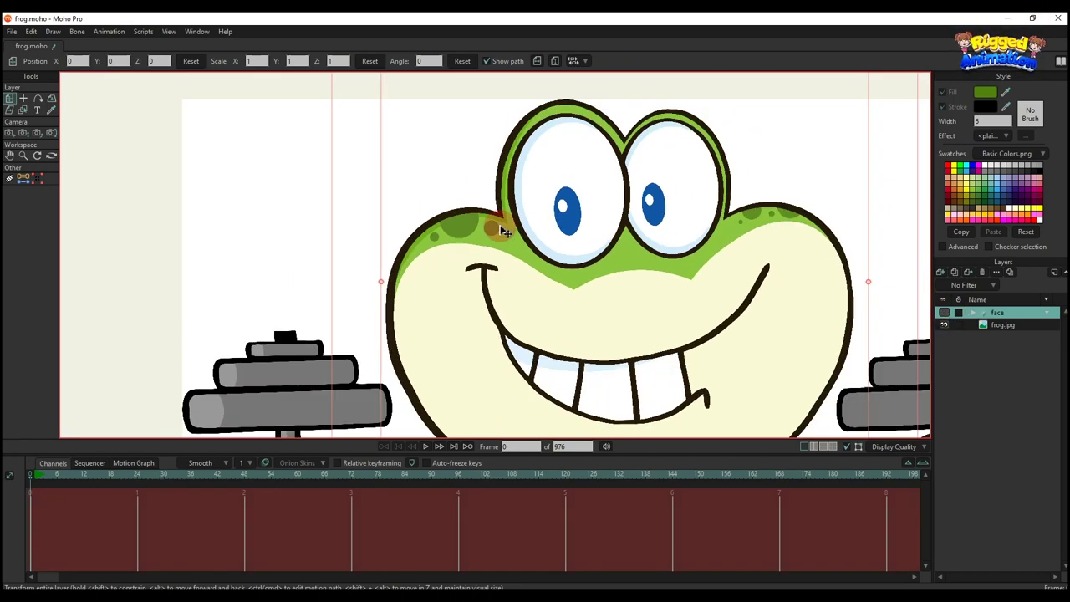
Add a new vector layer directly above the face shape layer inside the face group, keeping the group hidden.
{"action": "left_click", "coordinate": [971, 313]}
{"action": "left_click", "coordinate": [1003, 435]}
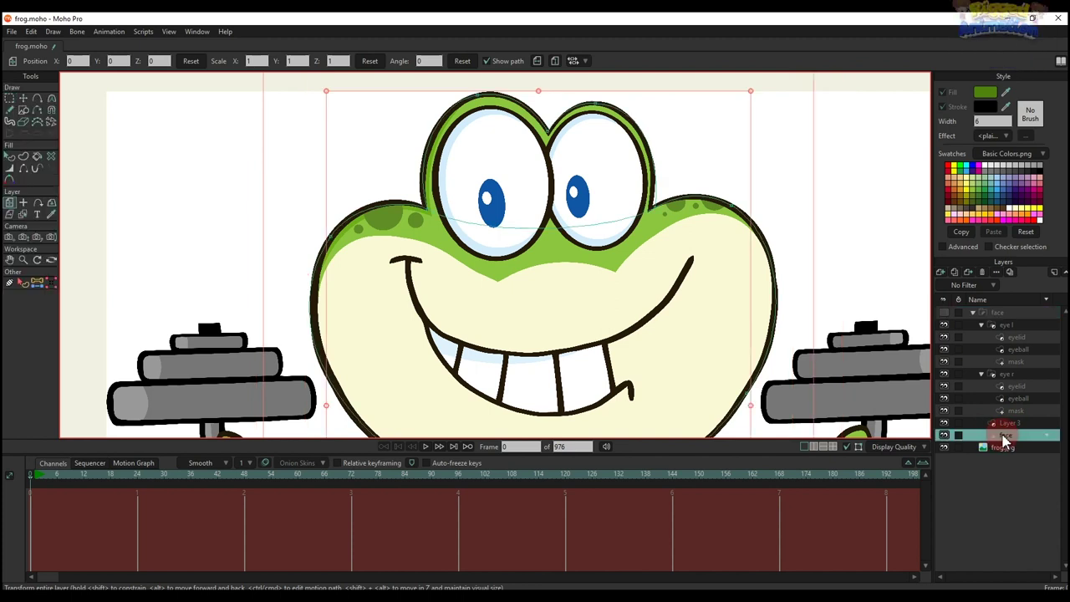
{"action": "left_click", "coordinate": [942, 273]}
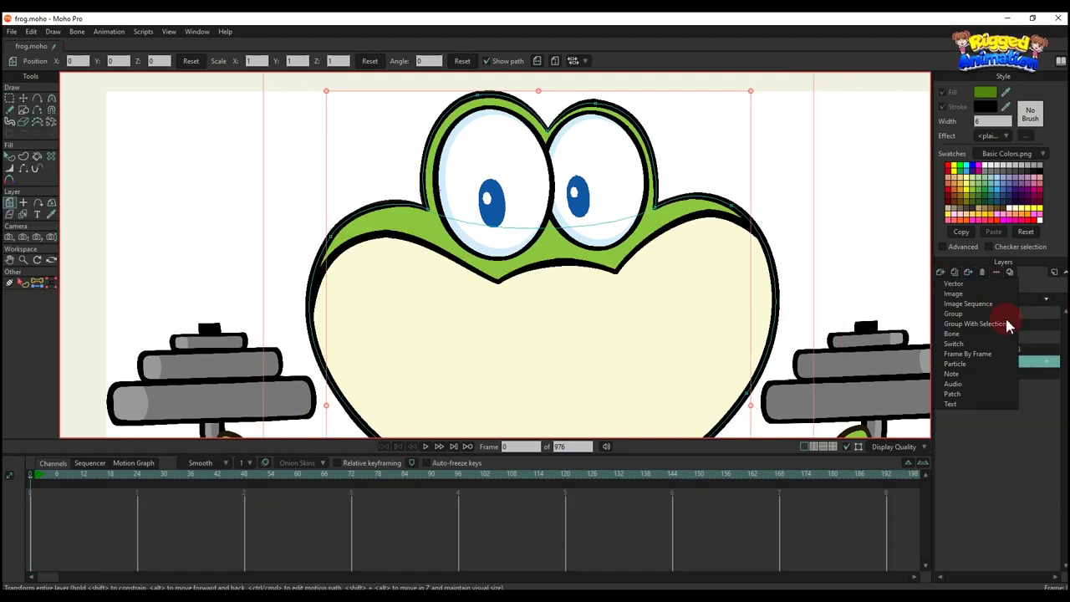
{"action": "left_click", "coordinate": [1007, 325]}
{"action": "left_click", "coordinate": [944, 314]}
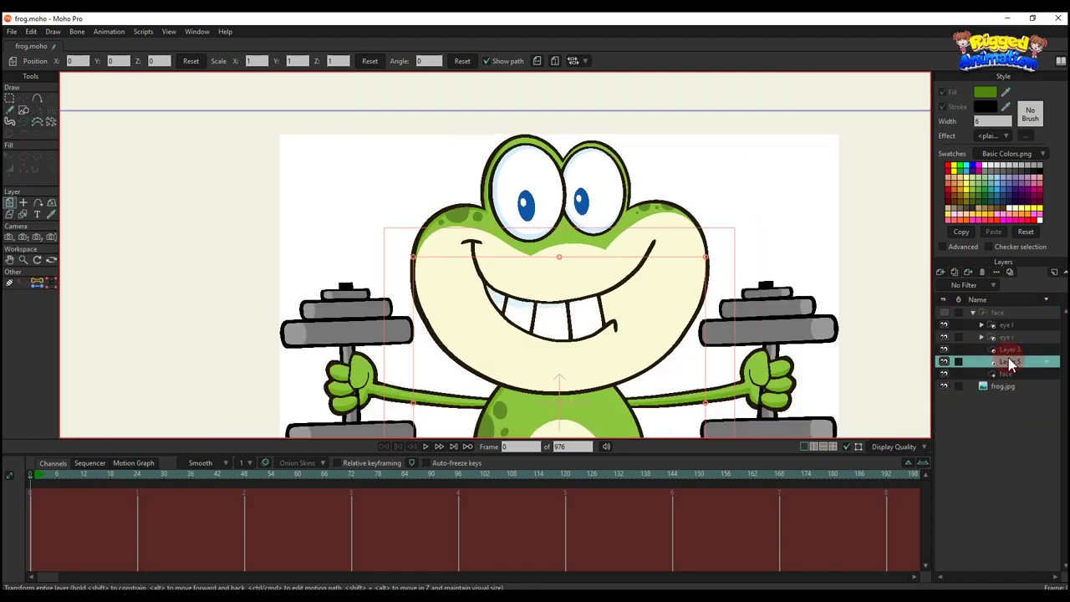
Rename the new layer above the face shape as spots.
{"action": "left_click", "coordinate": [1010, 352]}
{"action": "double_click", "coordinate": [1011, 362]}
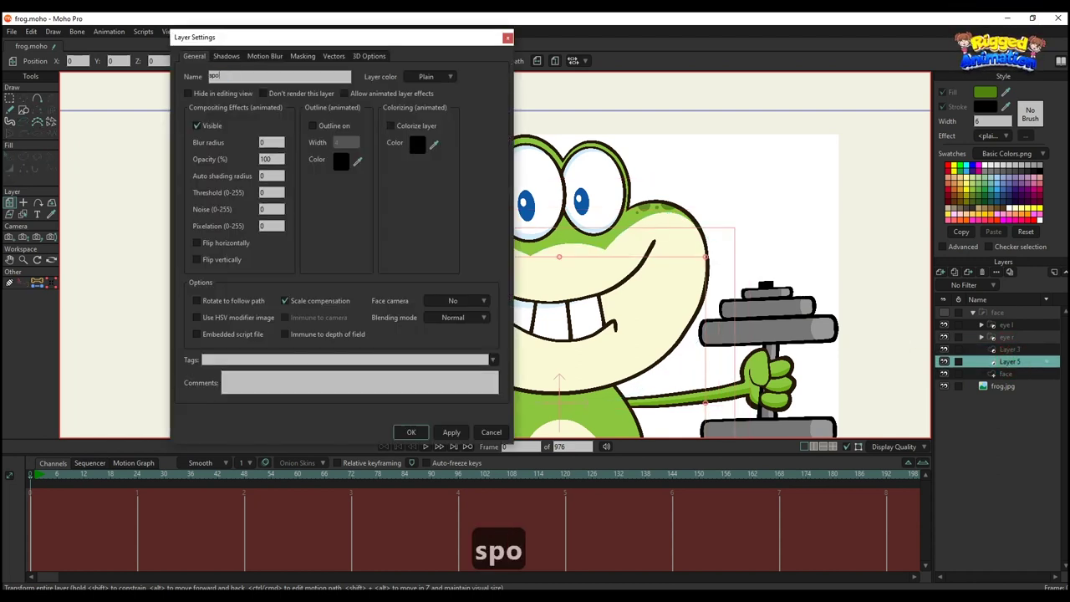
{"action": "type", "text": "spots"}
{"action": "key", "text": "Return"}
{"action": "scroll", "coordinate": [824, 387], "scroll_direction": "down", "scroll_amount": 2}
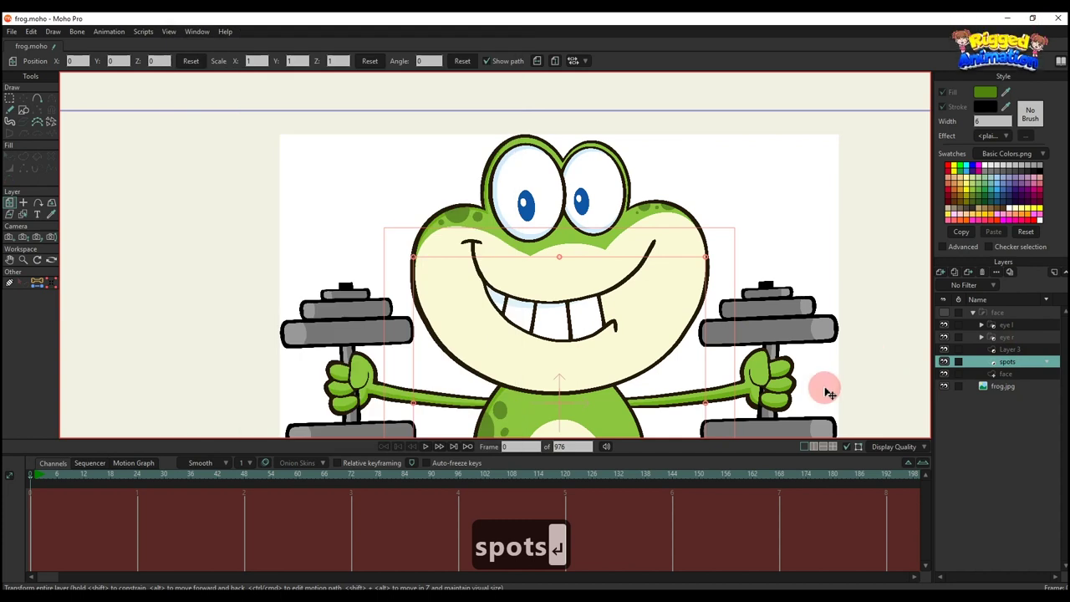
Draw an ellipse on the spots layer and fit it over the largest dark spot beside the larger eye.
{"action": "scroll", "coordinate": [434, 136], "scroll_direction": "up", "scroll_amount": 5}
{"action": "left_click", "coordinate": [24, 110]}
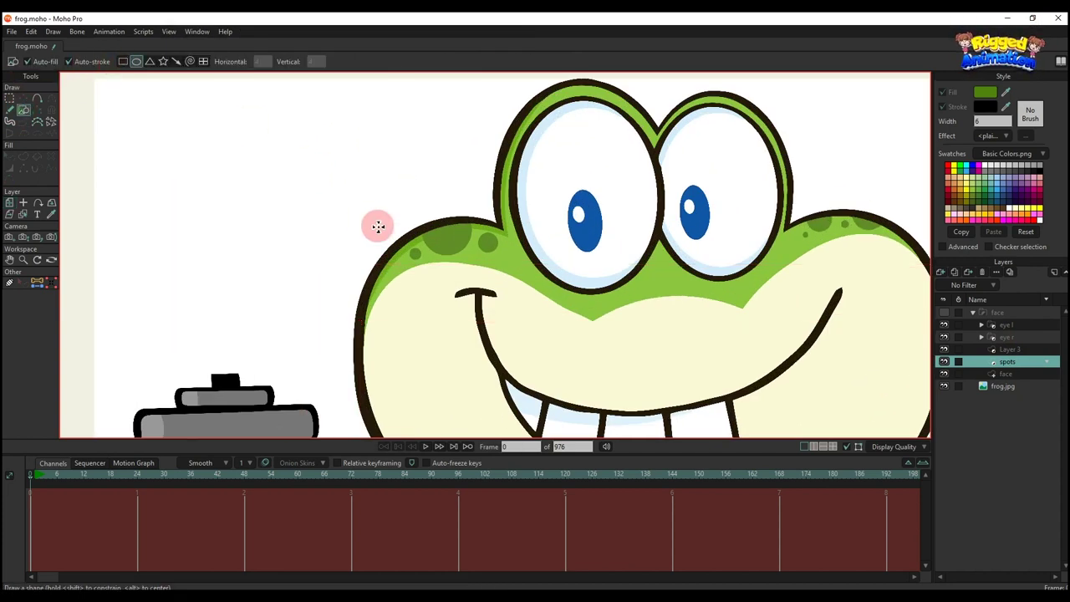
{"action": "scroll", "coordinate": [376, 227], "scroll_direction": "up", "scroll_amount": 2}
{"action": "left_click_drag", "start_coordinate": [462, 199], "coordinate": [501, 243]}
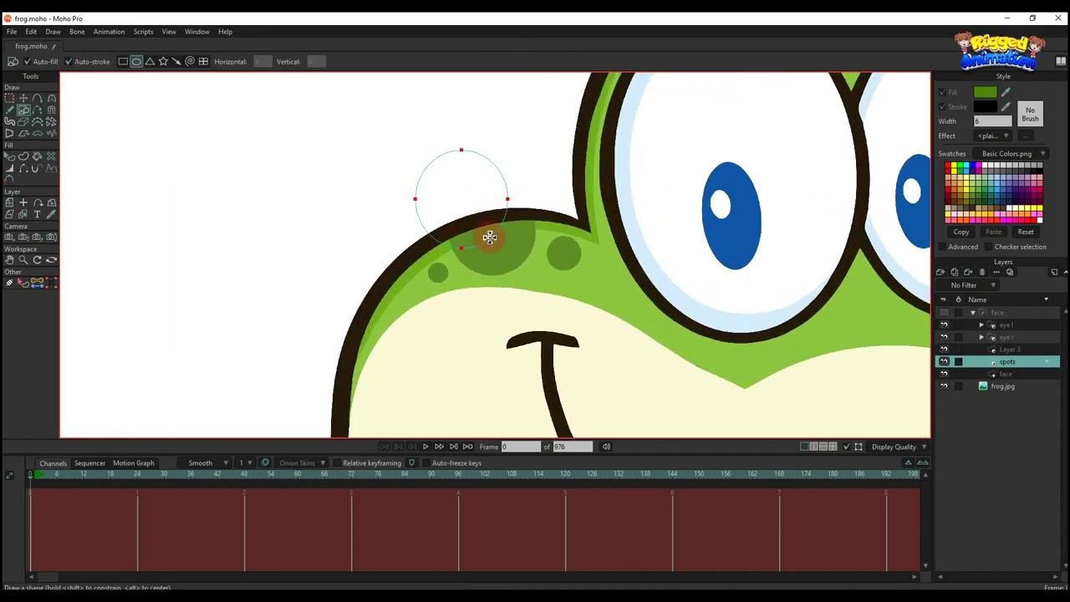
{"action": "key", "text": "t"}
{"action": "left_click_drag", "start_coordinate": [452, 205], "coordinate": [452, 218]}
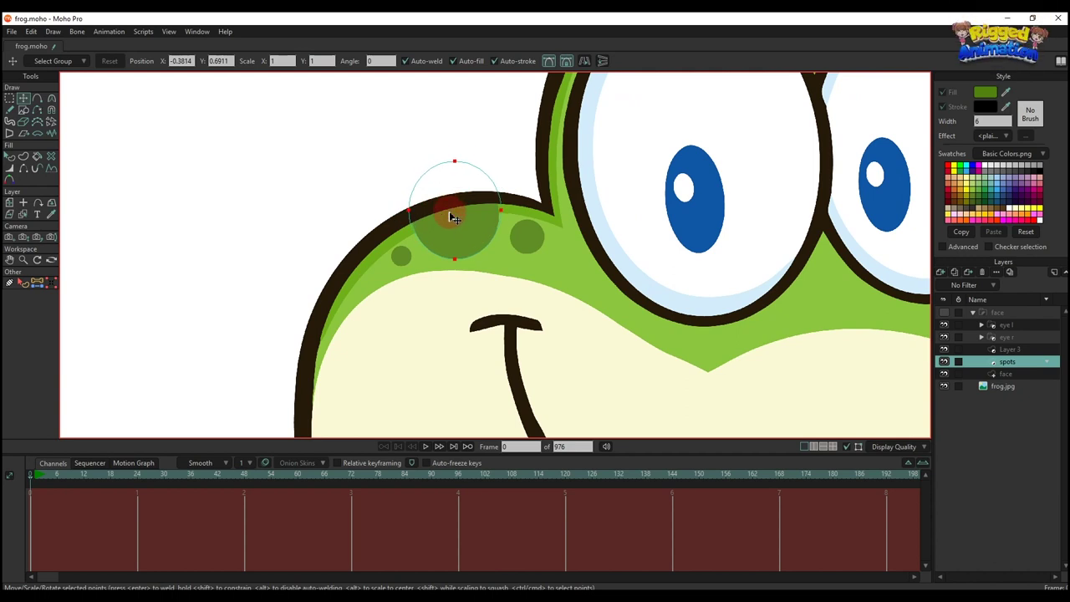
{"action": "scroll", "coordinate": [454, 218], "scroll_direction": "up", "scroll_amount": 2}
{"action": "left_click_drag", "start_coordinate": [495, 154], "coordinate": [493, 154]}
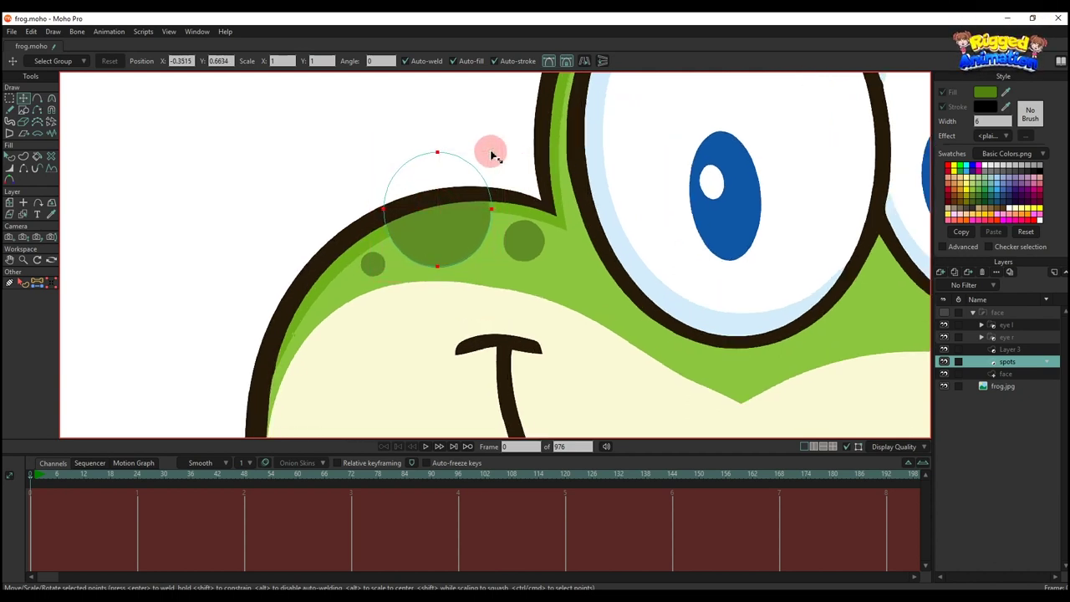
Paste a copy of the spot ellipse and shrink it to fit the small spot nearest the head's outer edge.
{"action": "left_click_drag", "start_coordinate": [449, 208], "coordinate": [403, 240]}
{"action": "key", "text": "ctrl+c"}
{"action": "key", "text": "ctrl+v"}
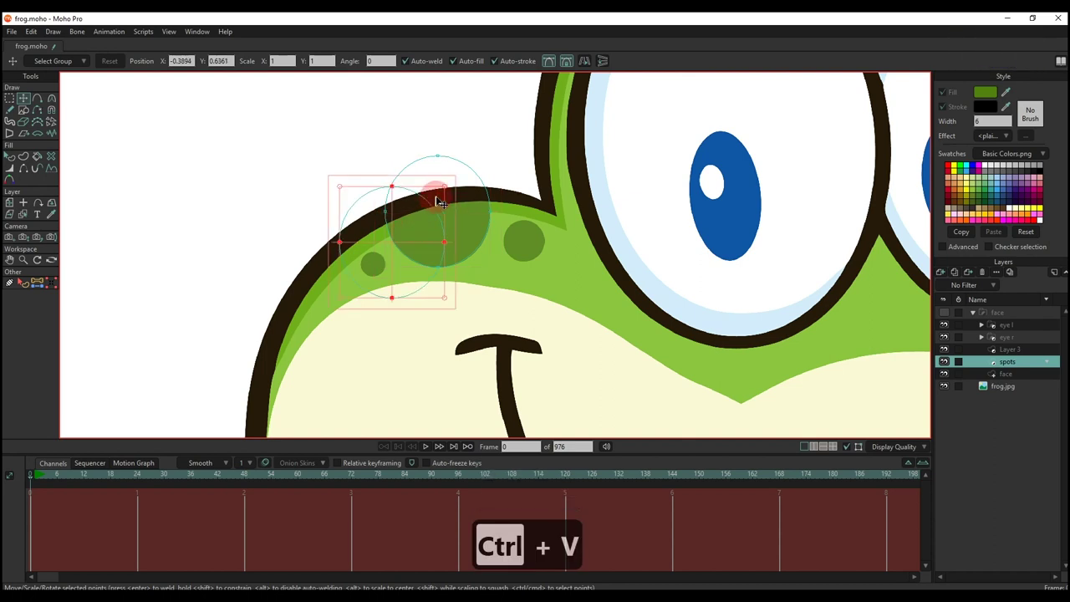
{"action": "left_click_drag", "start_coordinate": [444, 186], "coordinate": [377, 267]}
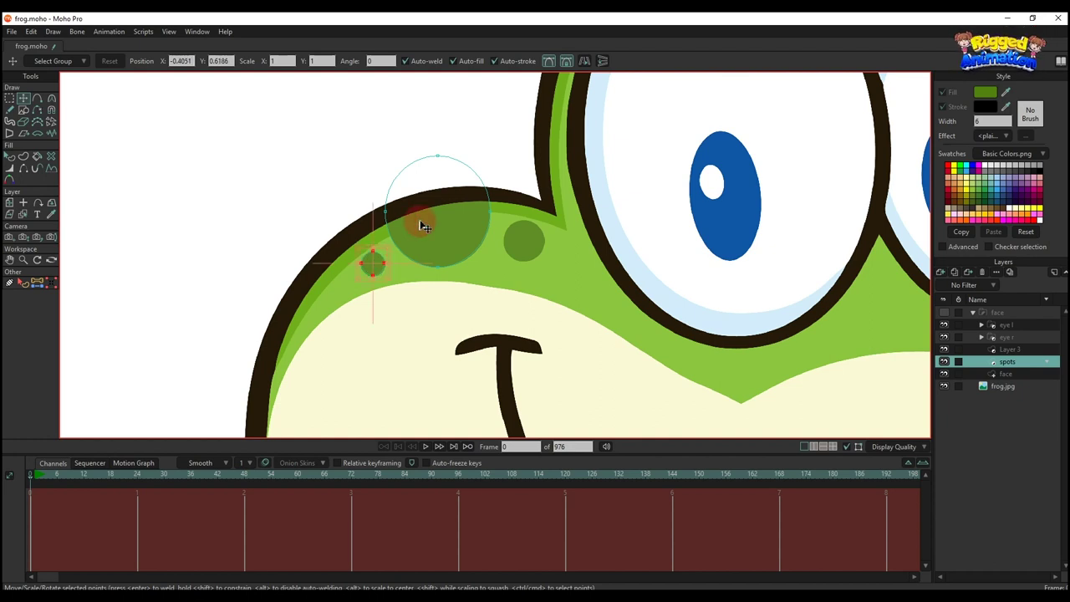
Paste a copy of the largest spot's ellipse and shrink it to fit the spot between it and the larger eye.
{"action": "left_click", "coordinate": [423, 224]}
{"action": "key", "text": "ctrl+c"}
{"action": "key", "text": "ctrl+v"}
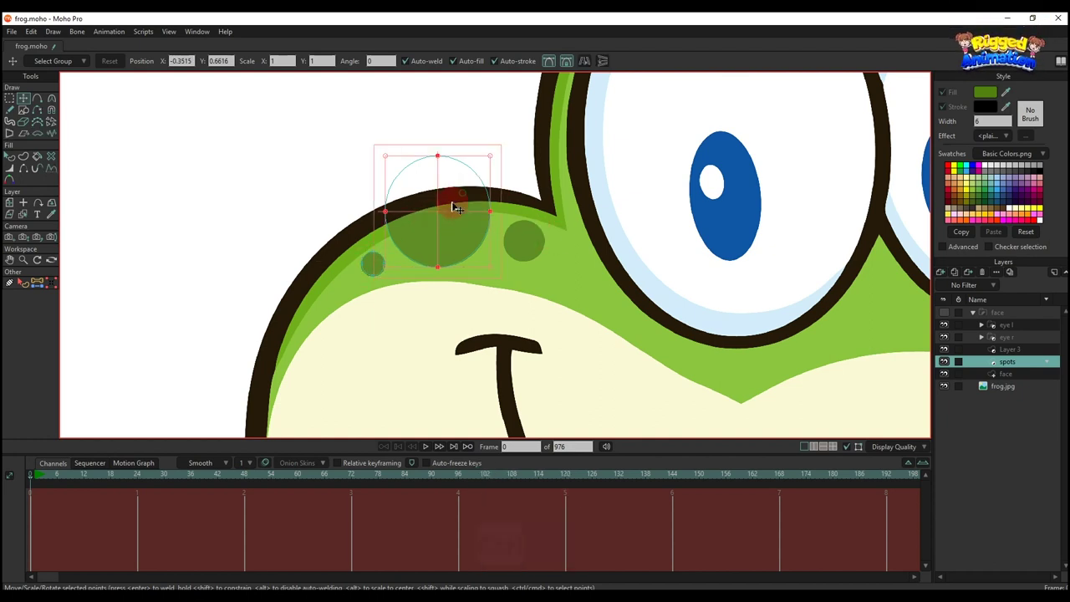
{"action": "left_click_drag", "start_coordinate": [442, 209], "coordinate": [527, 231]}
{"action": "left_click_drag", "start_coordinate": [575, 178], "coordinate": [538, 216]}
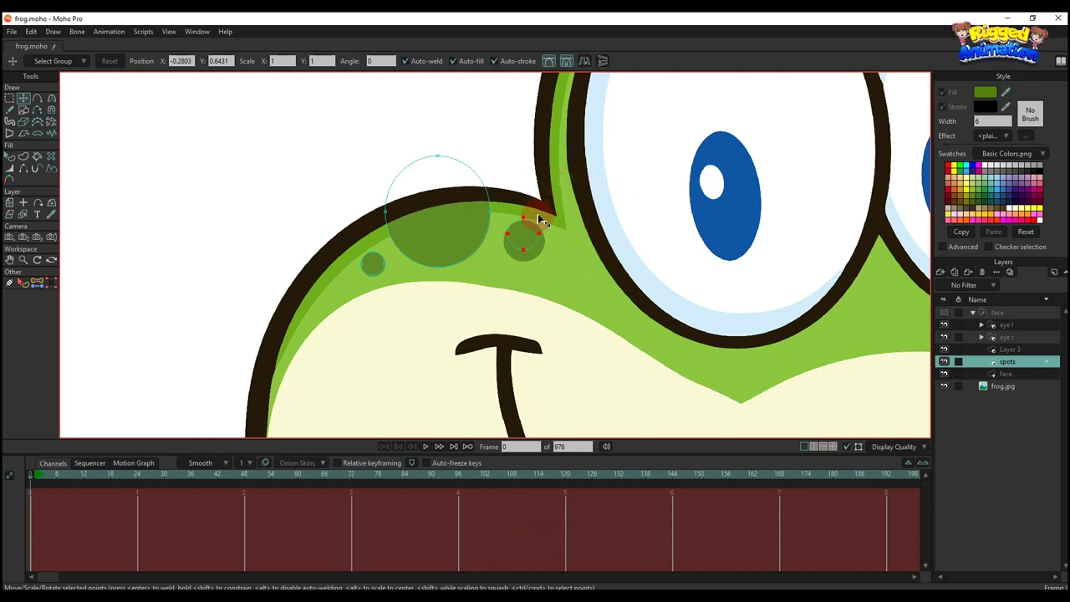
{"action": "scroll", "coordinate": [539, 220], "scroll_direction": "up", "scroll_amount": 2}
{"action": "scroll", "coordinate": [540, 260], "scroll_direction": "up", "scroll_amount": 2}
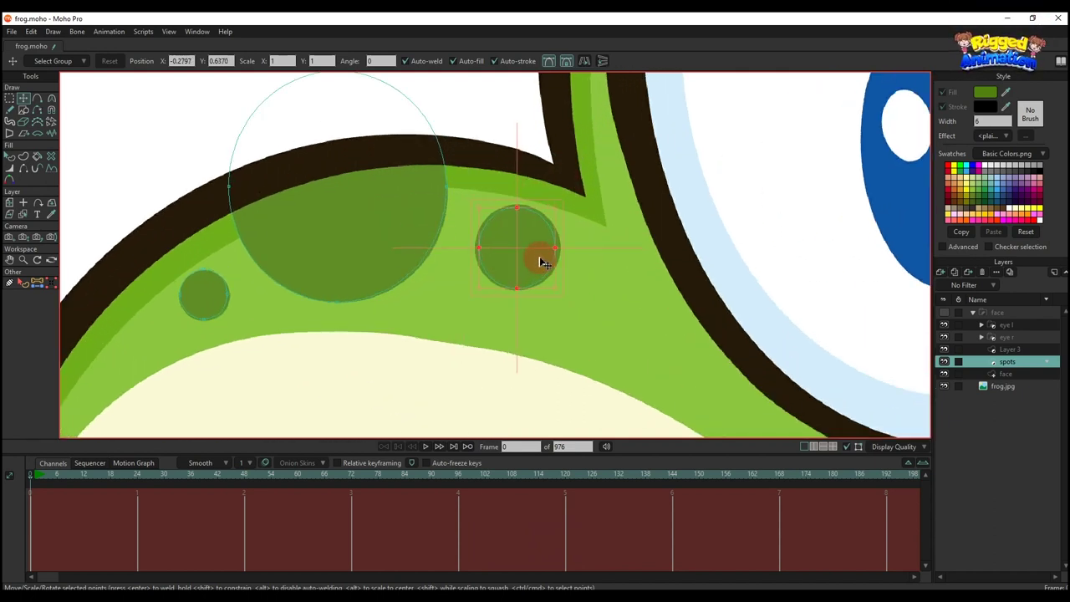
{"action": "left_click_drag", "start_coordinate": [555, 287], "coordinate": [563, 289]}
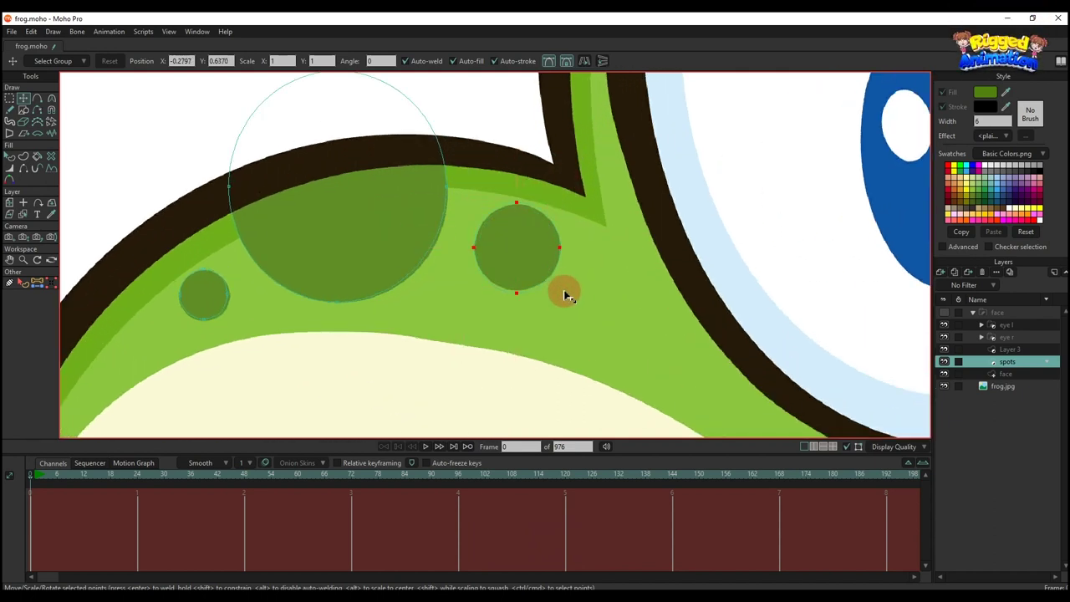
Paste a copy of the medium spot ellipse and fit it over the large dark spot beside the smaller eye.
{"action": "scroll", "coordinate": [558, 289], "scroll_direction": "down", "scroll_amount": 10}
{"action": "scroll", "coordinate": [502, 192], "scroll_direction": "up", "scroll_amount": 4}
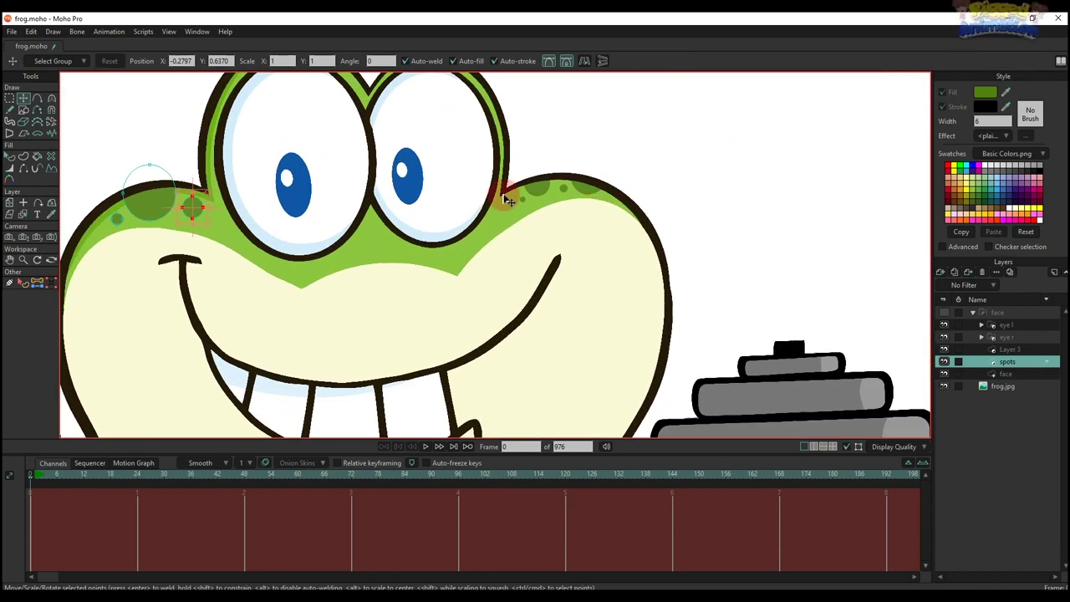
{"action": "key", "text": "ctrl+c"}
{"action": "key", "text": "ctrl+v"}
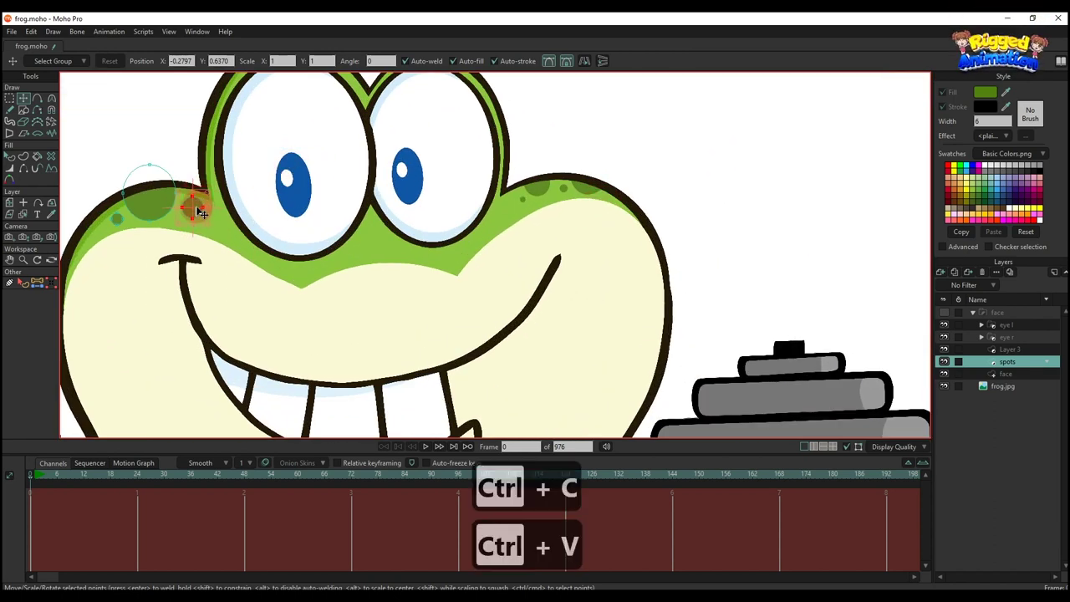
{"action": "left_click_drag", "start_coordinate": [196, 203], "coordinate": [679, 153]}
{"action": "scroll", "coordinate": [520, 203], "scroll_direction": "up", "scroll_amount": 3}
{"action": "scroll", "coordinate": [564, 178], "scroll_direction": "up", "scroll_amount": 2}
Paste another spot copy and enlarge it to fit the outermost large spot on the smaller eye's side of the head.
{"action": "key", "text": "ctrl+c"}
{"action": "key", "text": "ctrl+v"}
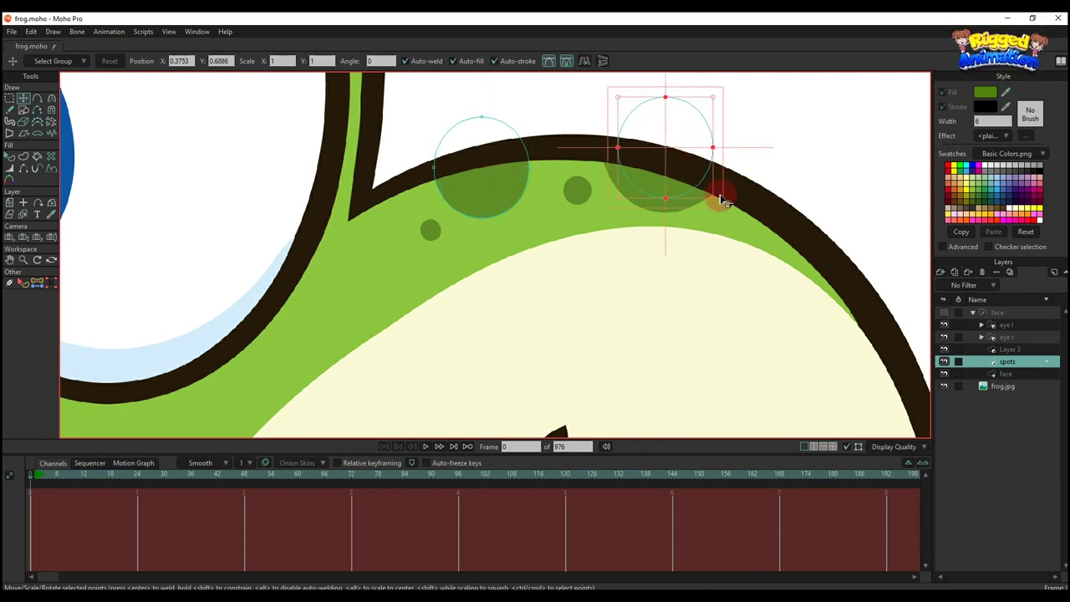
{"action": "left_click_drag", "start_coordinate": [715, 201], "coordinate": [735, 213]}
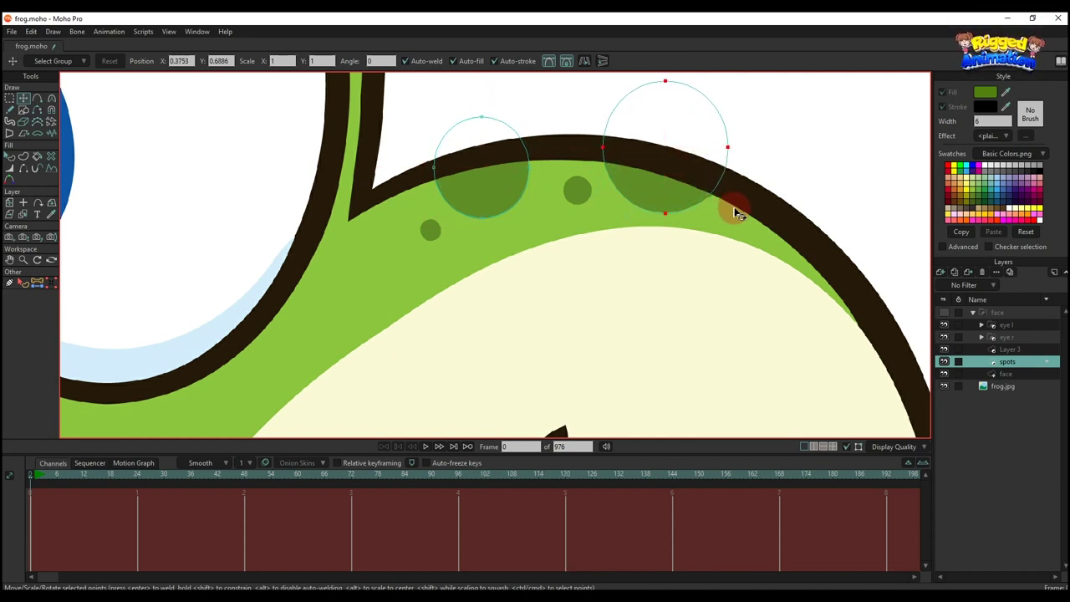
Paste a spot copy and shrink it over the small spot between the two large spots beside the smaller eye.
{"action": "key", "text": "ctrl+c"}
{"action": "key", "text": "ctrl+v"}
{"action": "left_click_drag", "start_coordinate": [613, 187], "coordinate": [569, 187]}
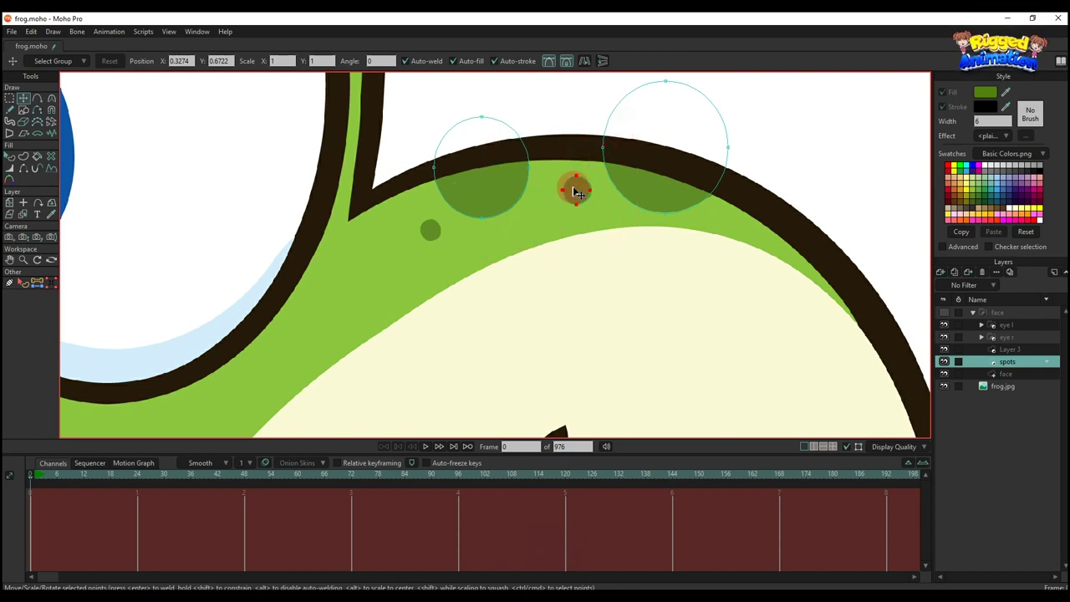
Paste a copy of the small spot and position it over the tiny spot closest to the smaller eye.
{"action": "key", "text": "ctrl+c"}
{"action": "key", "text": "ctrl+v"}
{"action": "left_click_drag", "start_coordinate": [578, 192], "coordinate": [434, 234]}
{"action": "scroll", "coordinate": [431, 229], "scroll_direction": "up", "scroll_amount": 2}
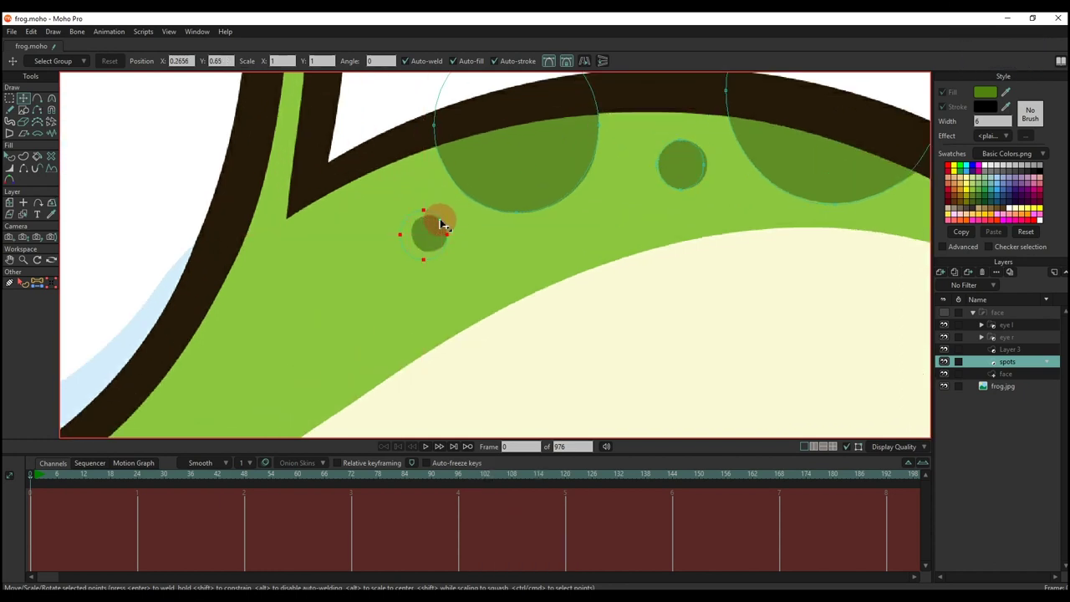
{"action": "left_click_drag", "start_coordinate": [432, 227], "coordinate": [437, 233]}
Show the face group and turn off the stroke on all shapes of the spots layer.
{"action": "scroll", "coordinate": [437, 233], "scroll_direction": "down", "scroll_amount": 5}
{"action": "left_click_drag", "start_coordinate": [507, 244], "coordinate": [693, 248]}
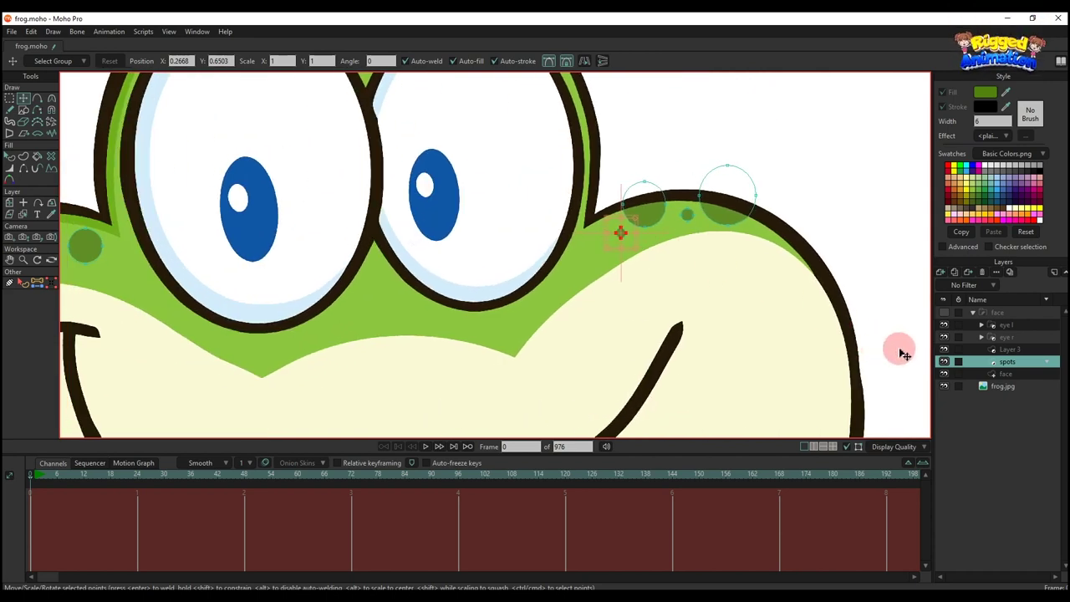
{"action": "left_click", "coordinate": [944, 313]}
{"action": "scroll", "coordinate": [488, 213], "scroll_direction": "down", "scroll_amount": 3}
{"action": "left_click_drag", "start_coordinate": [355, 233], "coordinate": [387, 235]}
{"action": "key", "text": "q"}
{"action": "scroll", "coordinate": [304, 248], "scroll_direction": "up", "scroll_amount": 1}
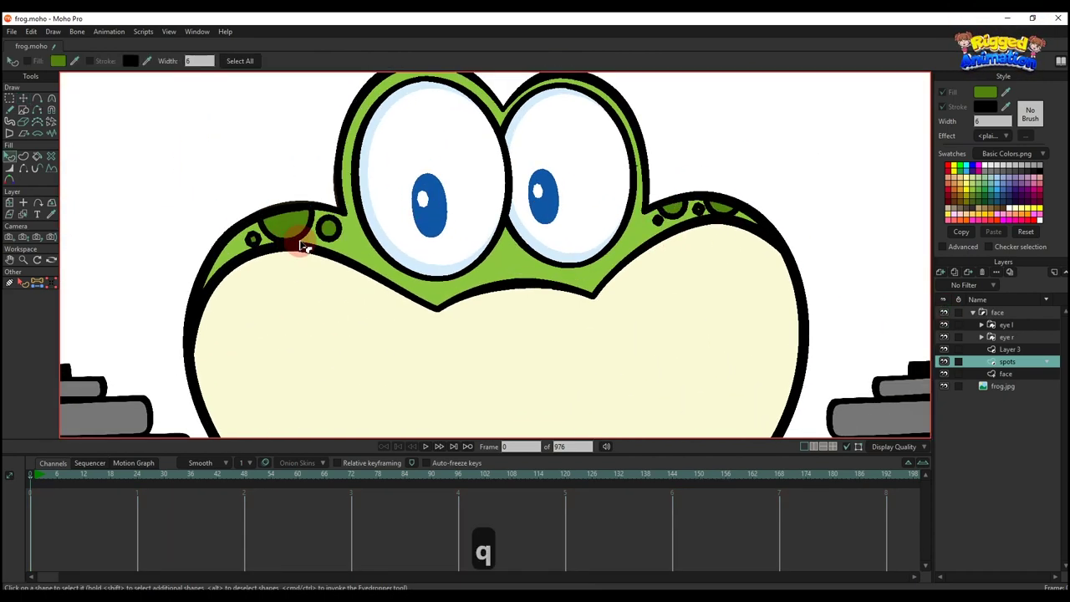
{"action": "left_click", "coordinate": [23, 282]}
{"action": "left_click", "coordinate": [883, 101]}
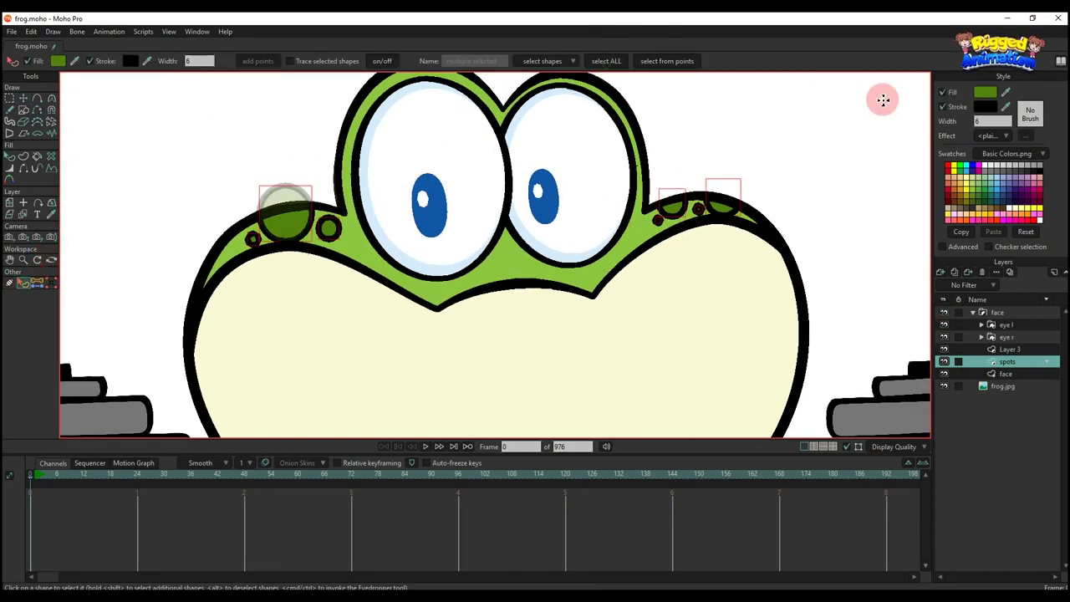
{"action": "left_click", "coordinate": [850, 109]}
{"action": "scroll", "coordinate": [850, 109], "scroll_direction": "down", "scroll_amount": 4}
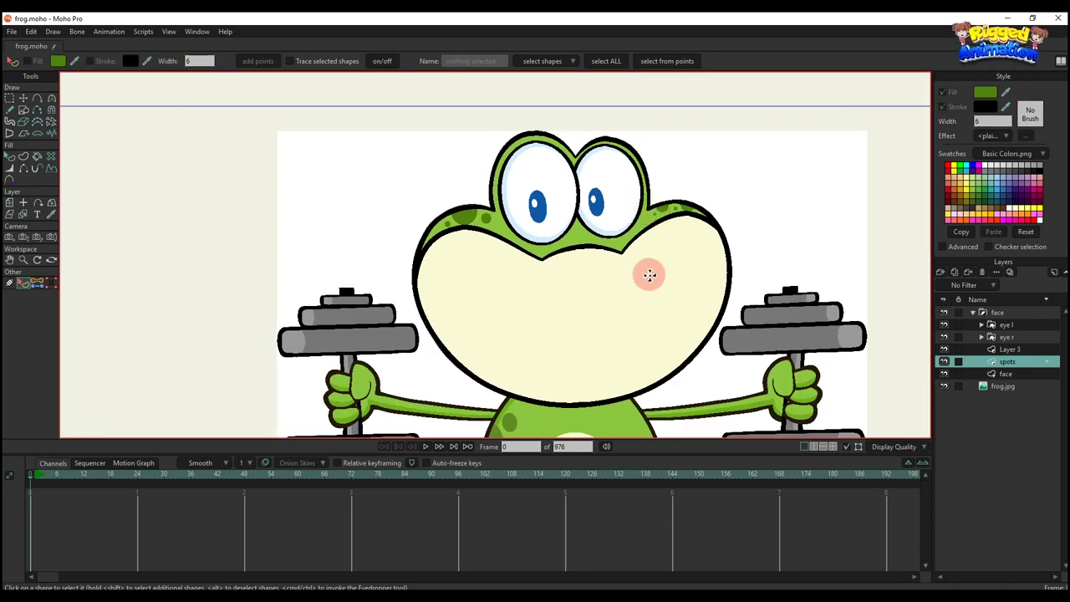
Add a new vector layer above the eye l group at the top of the face group.
{"action": "left_click", "coordinate": [945, 315]}
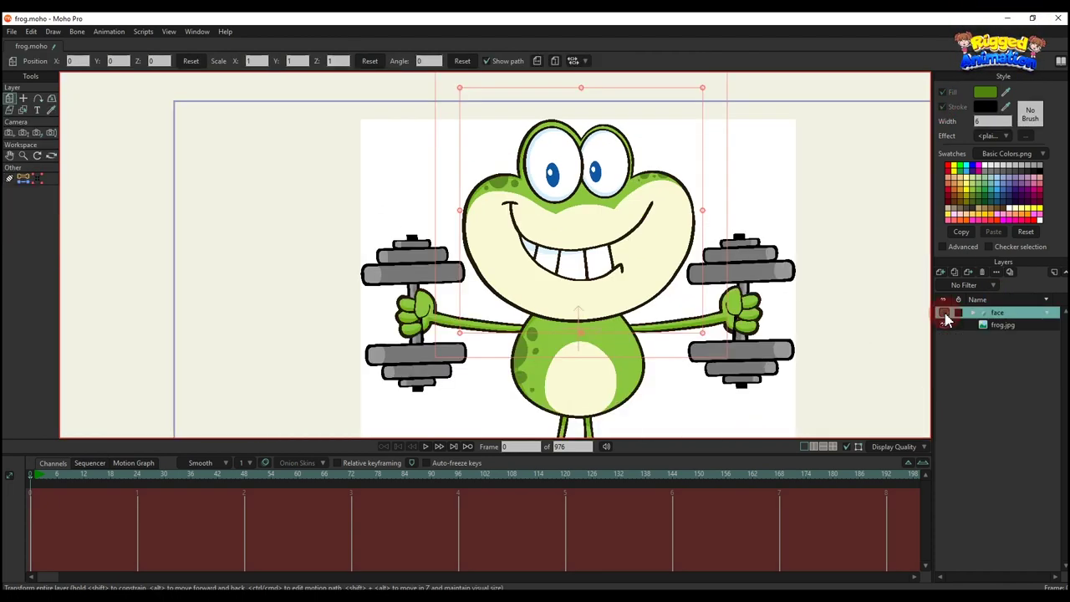
{"action": "left_click", "coordinate": [971, 312]}
{"action": "left_click", "coordinate": [997, 323]}
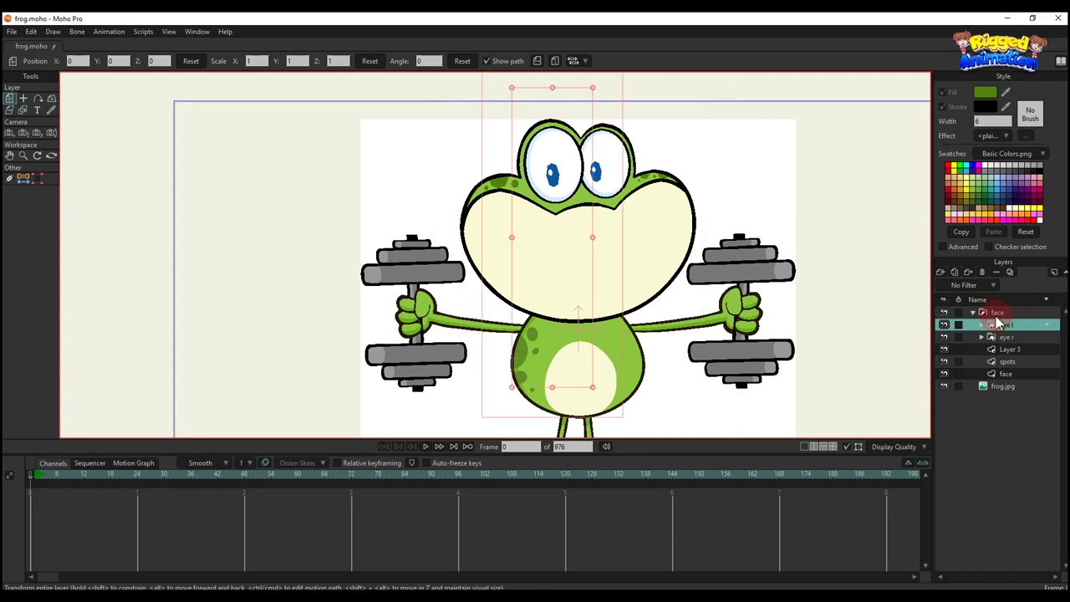
{"action": "left_click", "coordinate": [941, 272]}
{"action": "left_click", "coordinate": [970, 284]}
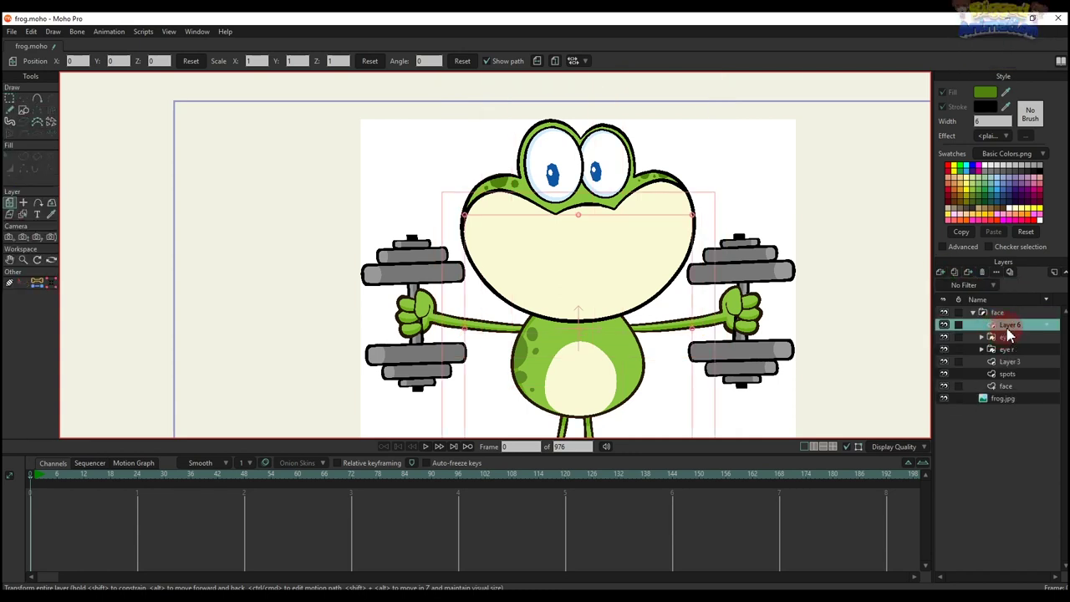
Put the new vector layer into its own group and name that group mouth.
{"action": "right_click", "coordinate": [1010, 325]}
{"action": "left_click", "coordinate": [1006, 408]}
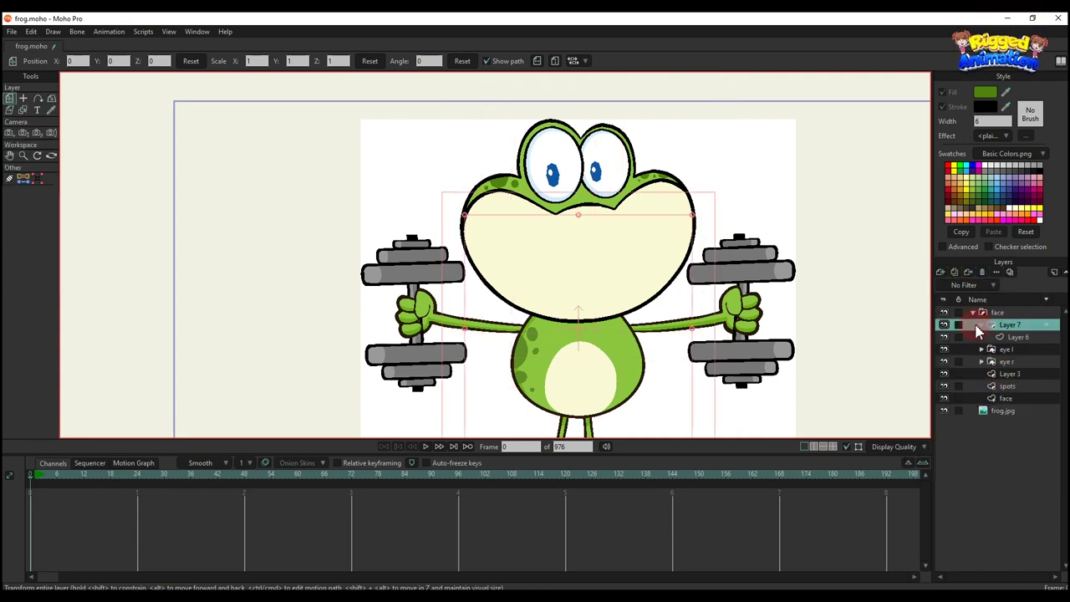
{"action": "double_click", "coordinate": [998, 325]}
{"action": "type", "text": "mouth"}
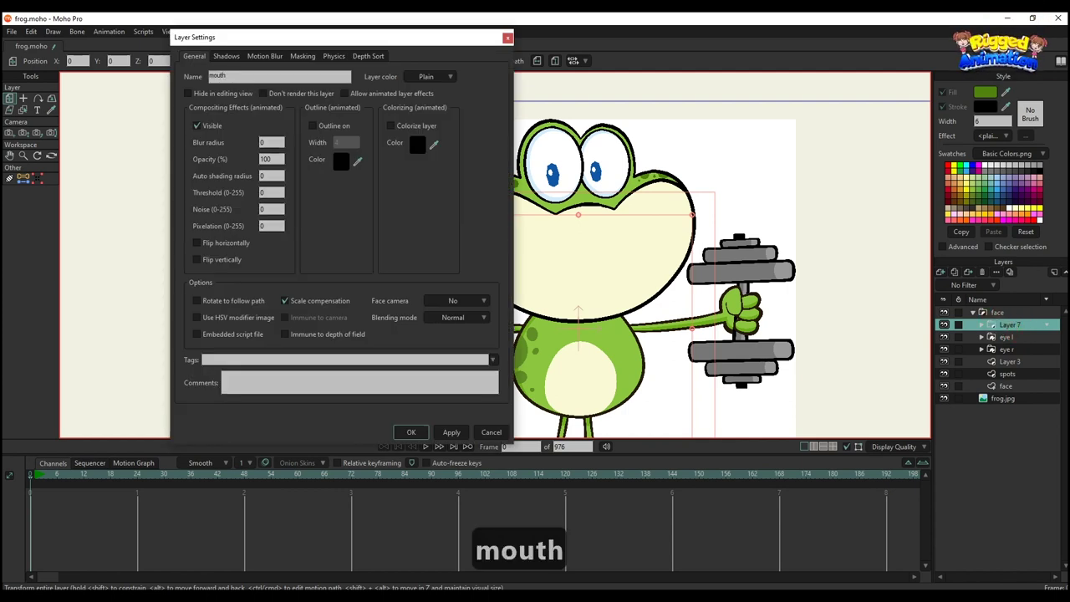
{"action": "key", "text": "Return"}
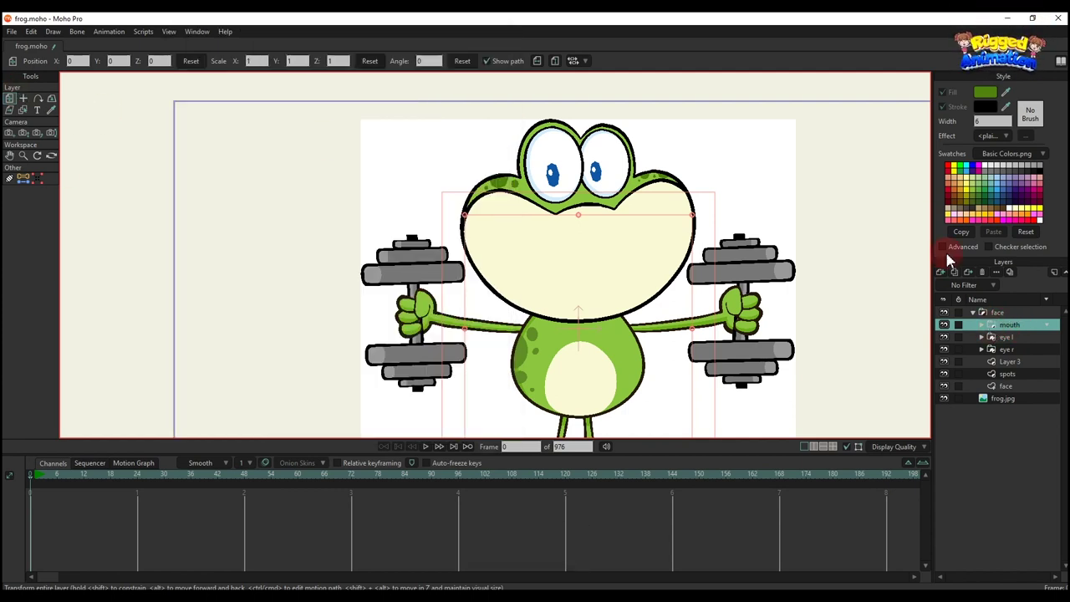
Hide the face group and draw the upper mouth line between the smile's two ends on the mouth group's vector layer.
{"action": "left_click", "coordinate": [980, 326]}
{"action": "left_click", "coordinate": [945, 313]}
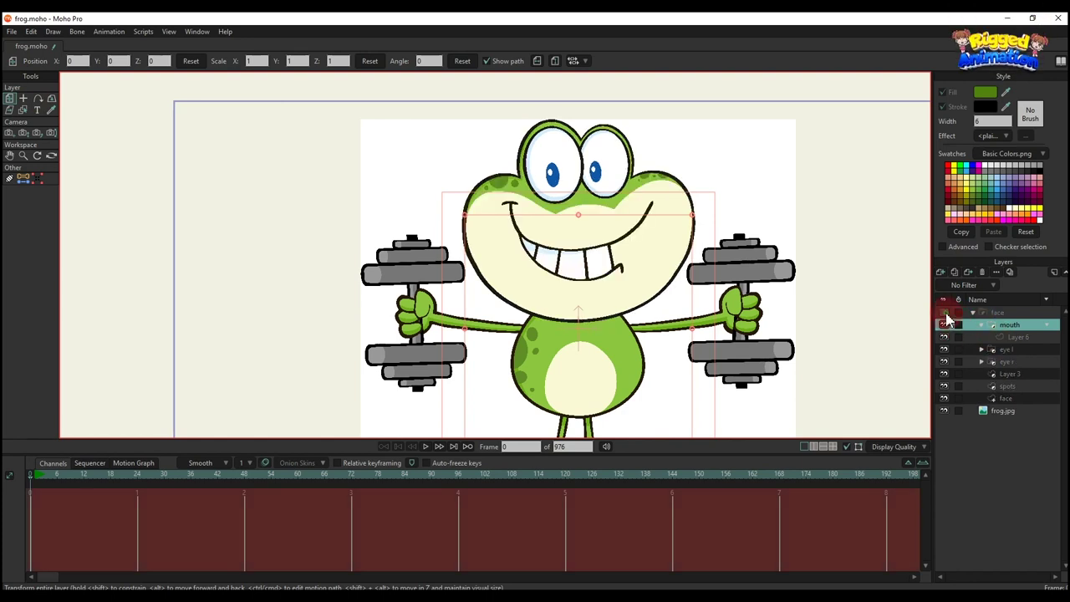
{"action": "left_click", "coordinate": [1018, 343]}
{"action": "scroll", "coordinate": [569, 281], "scroll_direction": "up", "scroll_amount": 2}
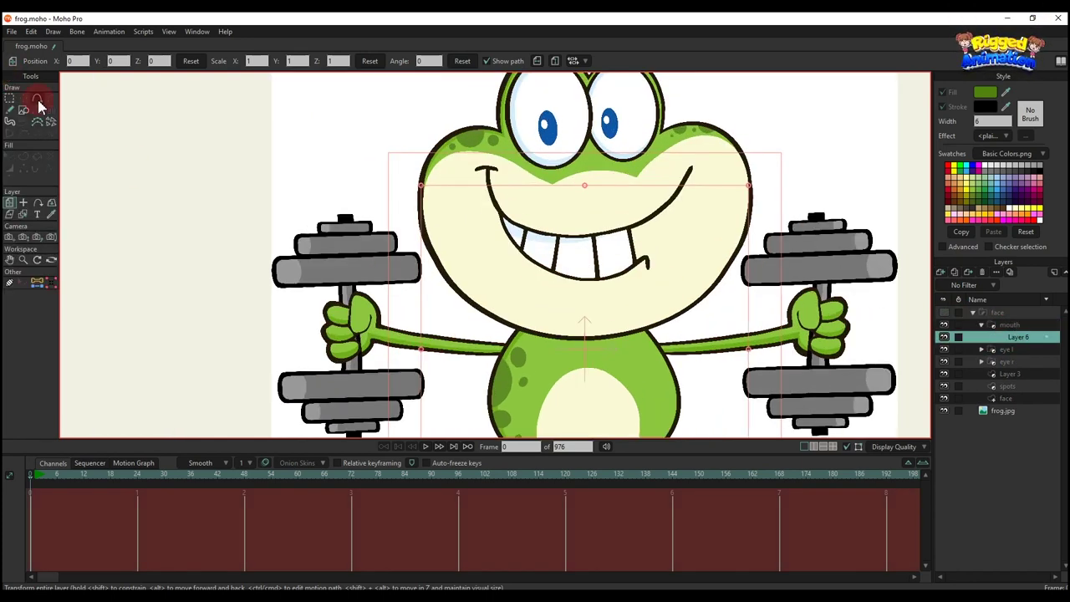
{"action": "left_click", "coordinate": [37, 100]}
{"action": "scroll", "coordinate": [508, 239], "scroll_direction": "up", "scroll_amount": 3}
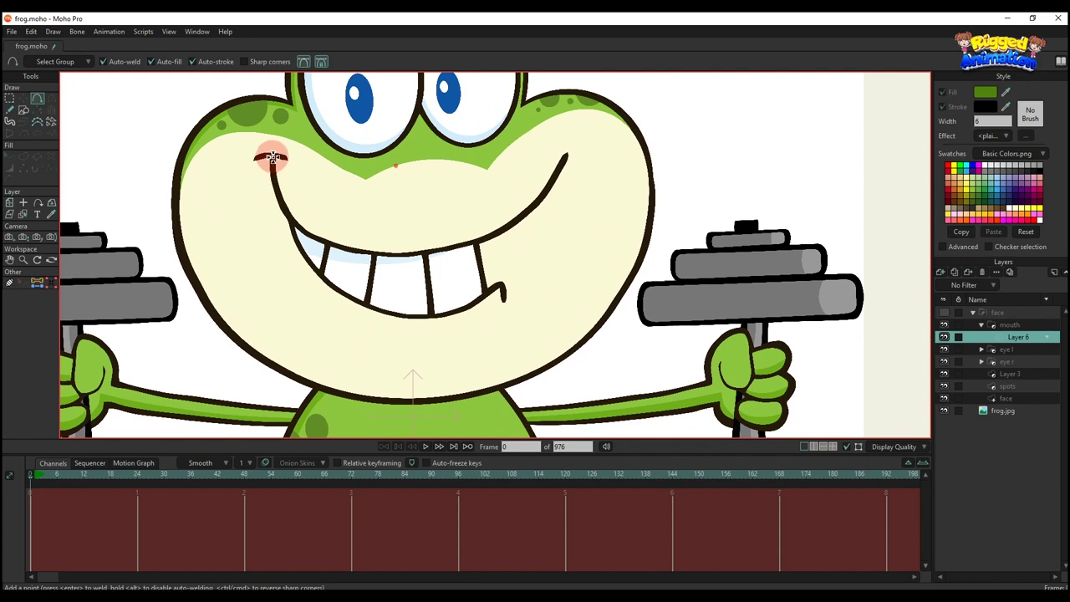
{"action": "left_click_drag", "start_coordinate": [270, 160], "coordinate": [568, 156]}
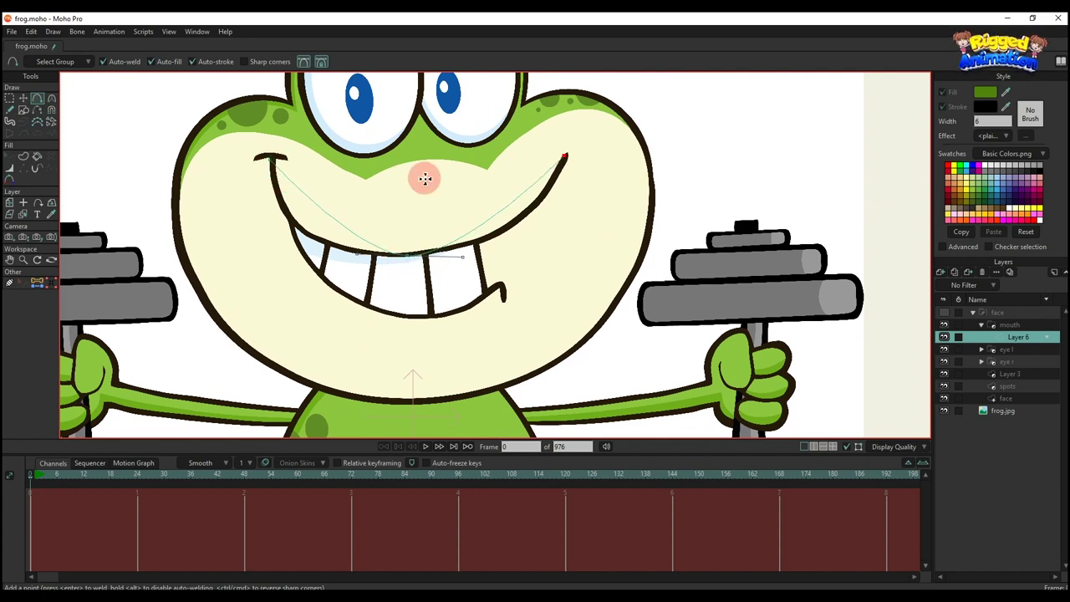
Draw the lower mouth line branching from the upper line and ending in the small hook beside the last tooth.
{"action": "scroll", "coordinate": [301, 194], "scroll_direction": "up", "scroll_amount": 2}
{"action": "left_click_drag", "start_coordinate": [301, 194], "coordinate": [567, 335]}
{"action": "left_click_drag", "start_coordinate": [567, 336], "coordinate": [594, 347]}
Align the points and curve handles of the upper mouth line with the smile's steep end under the larger eye.
{"action": "key", "text": "t"}
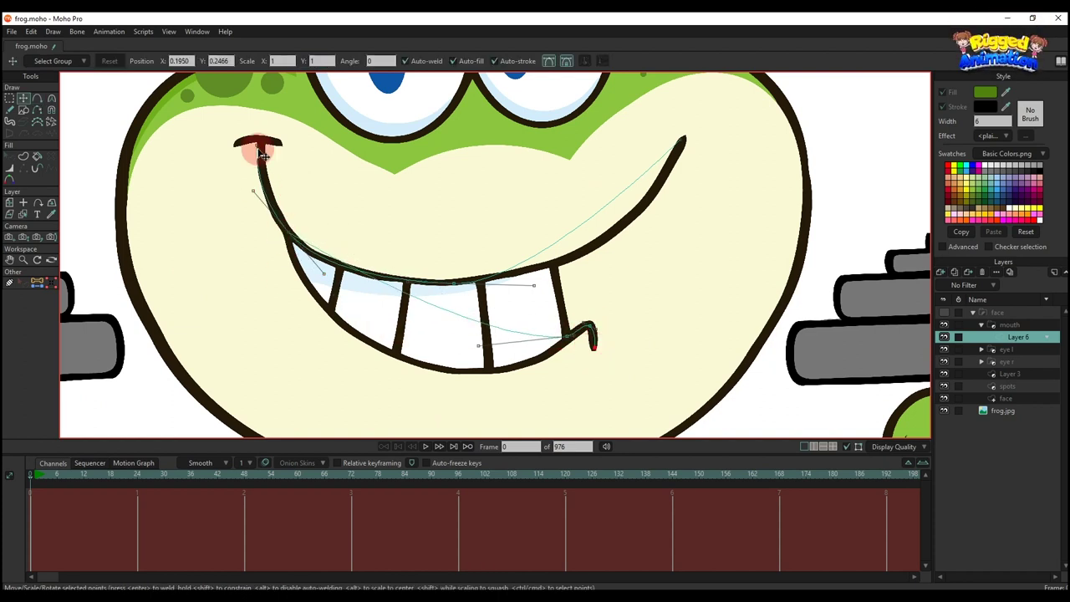
{"action": "scroll", "coordinate": [262, 165], "scroll_direction": "up", "scroll_amount": 1}
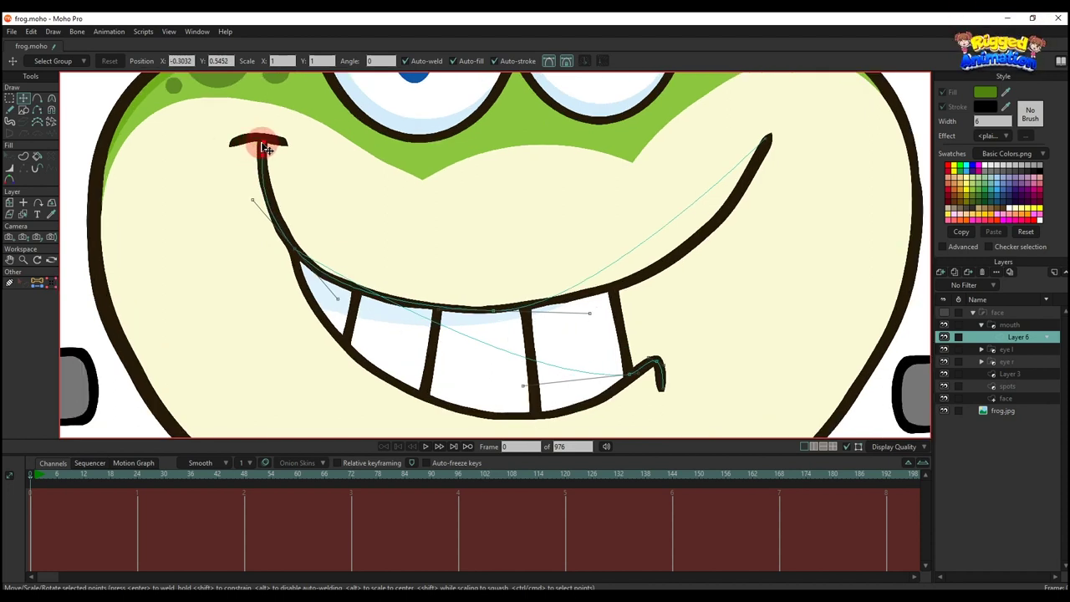
{"action": "left_click_drag", "start_coordinate": [262, 143], "coordinate": [263, 142]}
{"action": "left_click_drag", "start_coordinate": [253, 201], "coordinate": [257, 203]}
{"action": "mouse_move", "coordinate": [321, 295]}
{"action": "left_mouse_down"}
{"action": "mouse_move", "coordinate": [325, 328]}
{"action": "mouse_move", "coordinate": [322, 294]}
{"action": "left_mouse_up"}
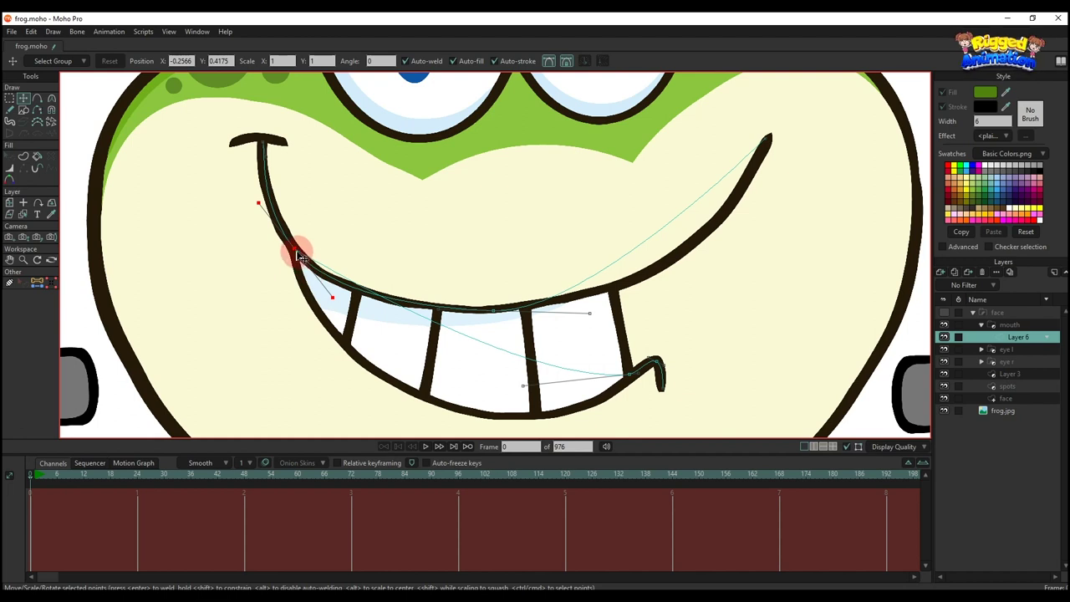
Bend the lower mouth line along the bottom of the teeth, adding a point at a tooth divider and refining its handles.
{"action": "mouse_move", "coordinate": [299, 255]}
{"action": "left_mouse_down"}
{"action": "mouse_move", "coordinate": [320, 376]}
{"action": "mouse_move", "coordinate": [336, 406]}
{"action": "mouse_move", "coordinate": [397, 407]}
{"action": "mouse_move", "coordinate": [386, 360]}
{"action": "left_mouse_up"}
{"action": "left_click_drag", "start_coordinate": [488, 340], "coordinate": [516, 413]}
{"action": "key", "text": "q"}
{"action": "key", "text": "a"}
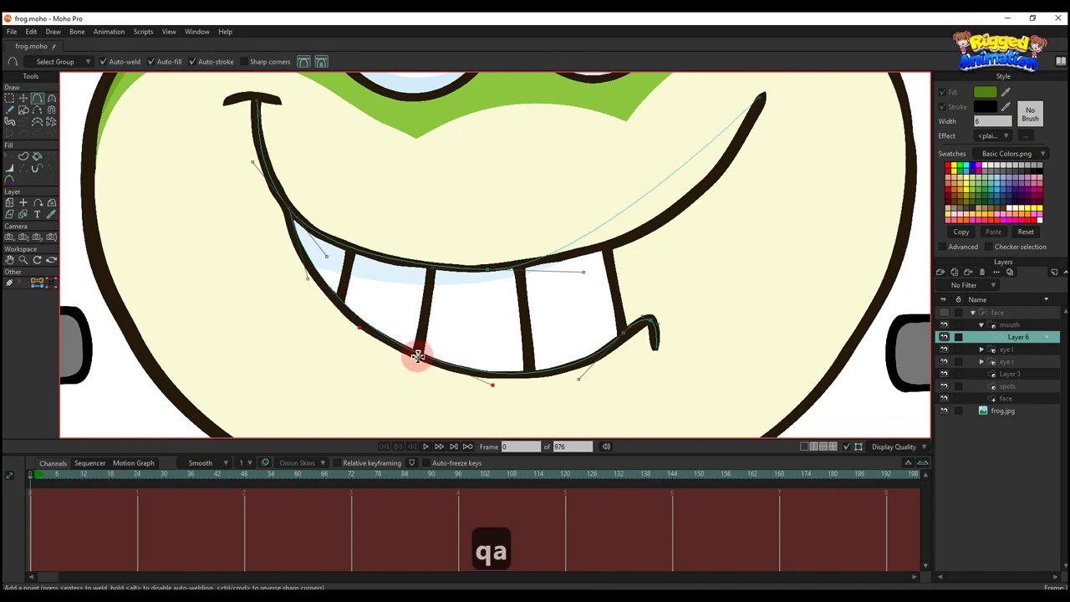
{"action": "left_click_drag", "start_coordinate": [417, 356], "coordinate": [415, 357]}
{"action": "key", "text": "t"}
{"action": "left_click_drag", "start_coordinate": [307, 280], "coordinate": [303, 286]}
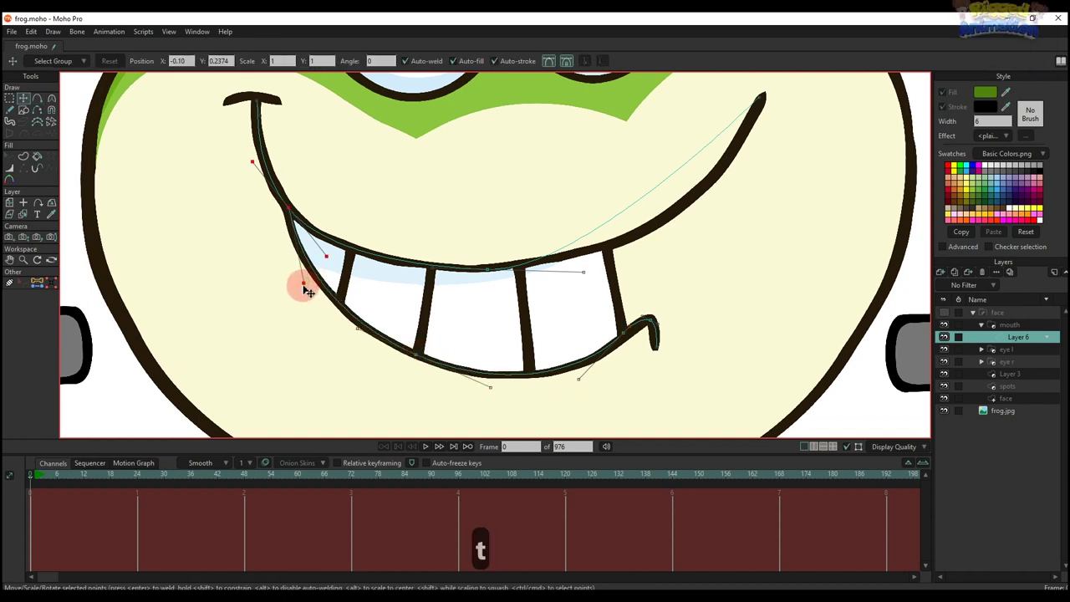
Adjust the lower mouth line's points and handles to follow the small hook beside the last tooth.
{"action": "left_click", "coordinate": [633, 334]}
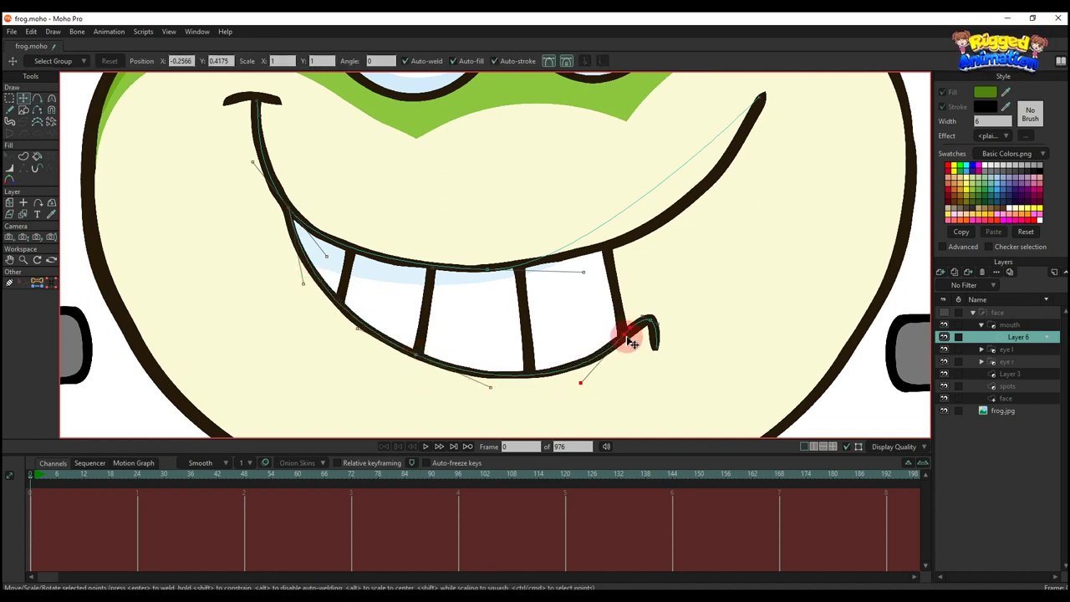
{"action": "scroll", "coordinate": [648, 316], "scroll_direction": "up", "scroll_amount": 2}
{"action": "mouse_move", "coordinate": [632, 343]}
{"action": "left_mouse_down"}
{"action": "mouse_move", "coordinate": [647, 317]}
{"action": "mouse_move", "coordinate": [660, 332]}
{"action": "mouse_move", "coordinate": [630, 328]}
{"action": "mouse_move", "coordinate": [620, 342]}
{"action": "mouse_move", "coordinate": [640, 329]}
{"action": "left_mouse_up"}
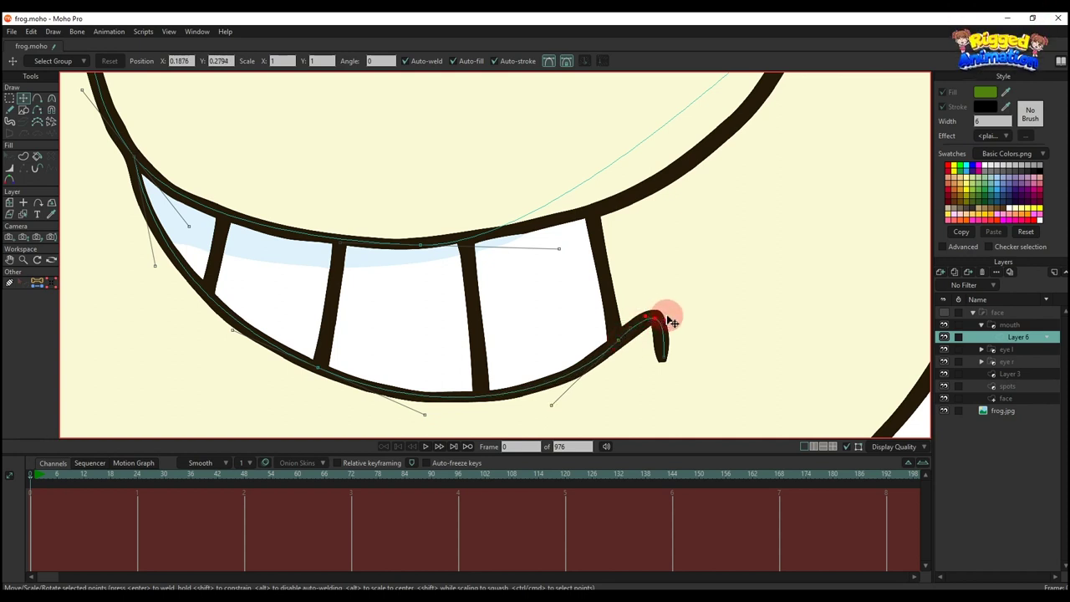
Move the upper mouth line's middle point and extend its handle so the curve follows the smile up to its far end.
{"action": "scroll", "coordinate": [630, 288], "scroll_direction": "down", "scroll_amount": 2}
{"action": "left_click_drag", "start_coordinate": [625, 280], "coordinate": [661, 300]}
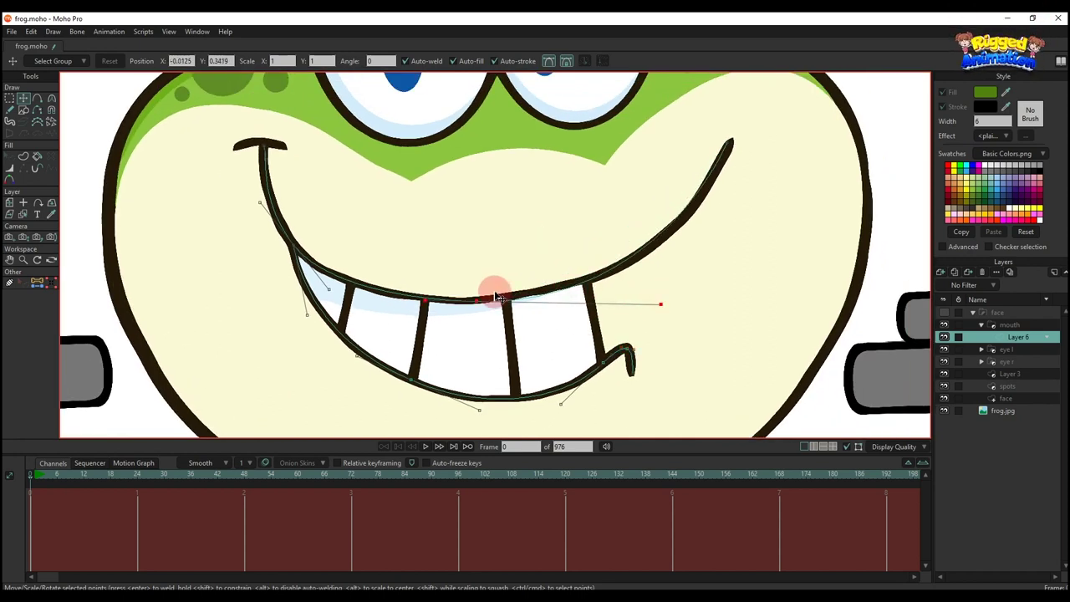
{"action": "left_click_drag", "start_coordinate": [495, 292], "coordinate": [523, 288]}
{"action": "left_click_drag", "start_coordinate": [668, 290], "coordinate": [679, 290]}
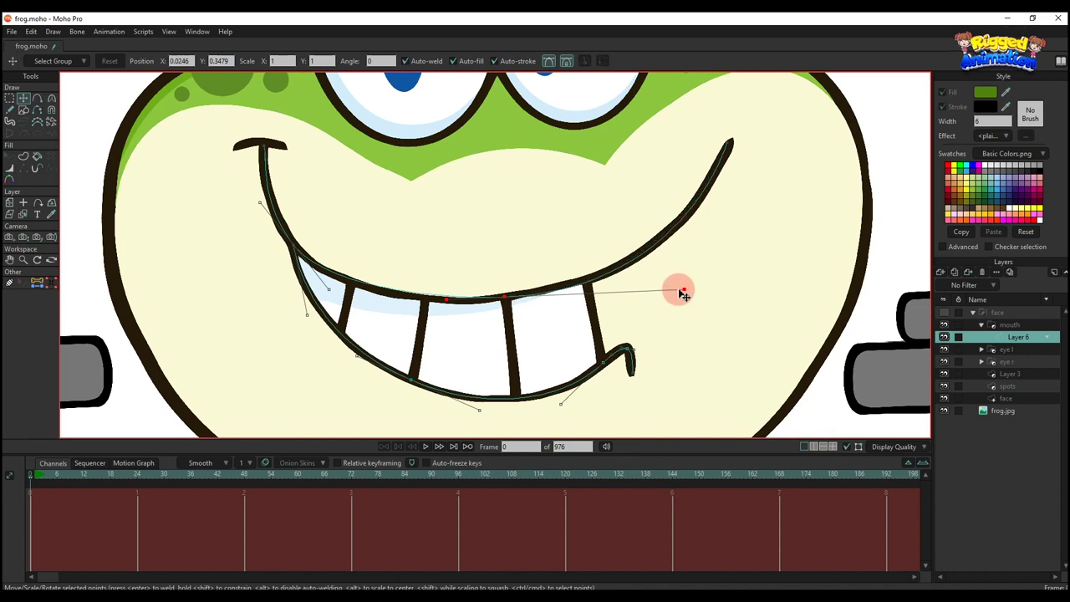
Add a point on the upper mouth line at a middle tooth divider and adjust the neighbouring point's handles to follow the smile.
{"action": "scroll", "coordinate": [430, 288], "scroll_direction": "up", "scroll_amount": 3}
{"action": "key", "text": "a"}
{"action": "left_click", "coordinate": [421, 296]}
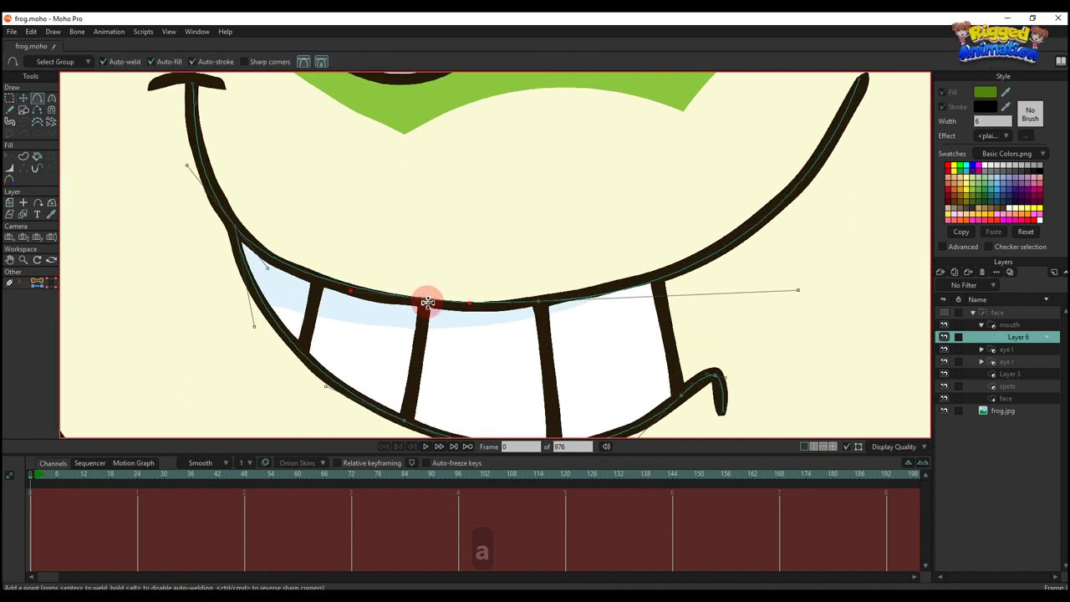
{"action": "key", "text": "t"}
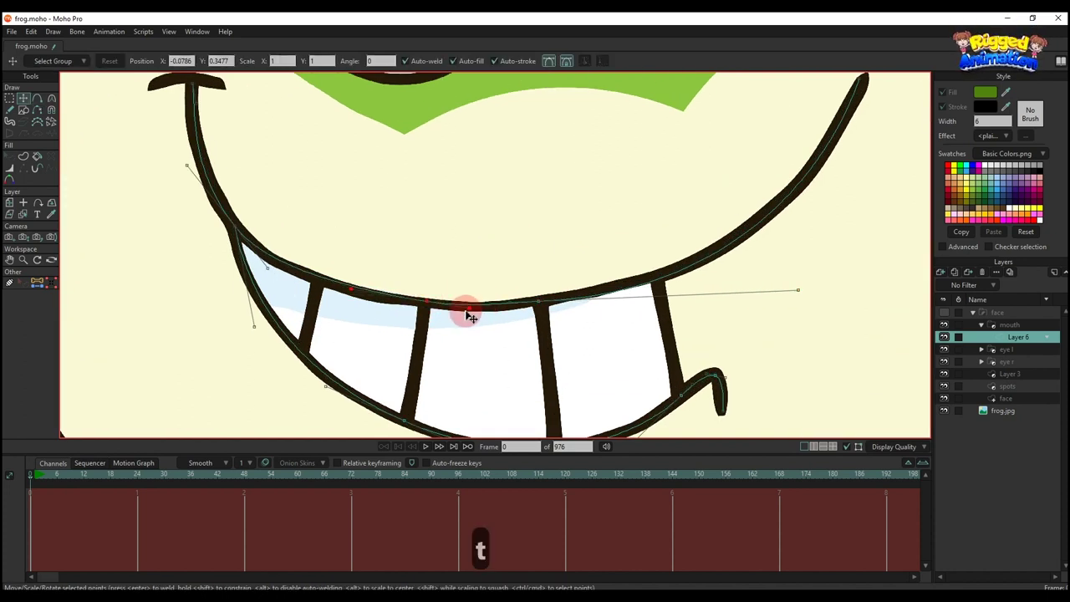
{"action": "left_click_drag", "start_coordinate": [498, 302], "coordinate": [500, 306]}
{"action": "left_click_drag", "start_coordinate": [747, 273], "coordinate": [783, 274]}
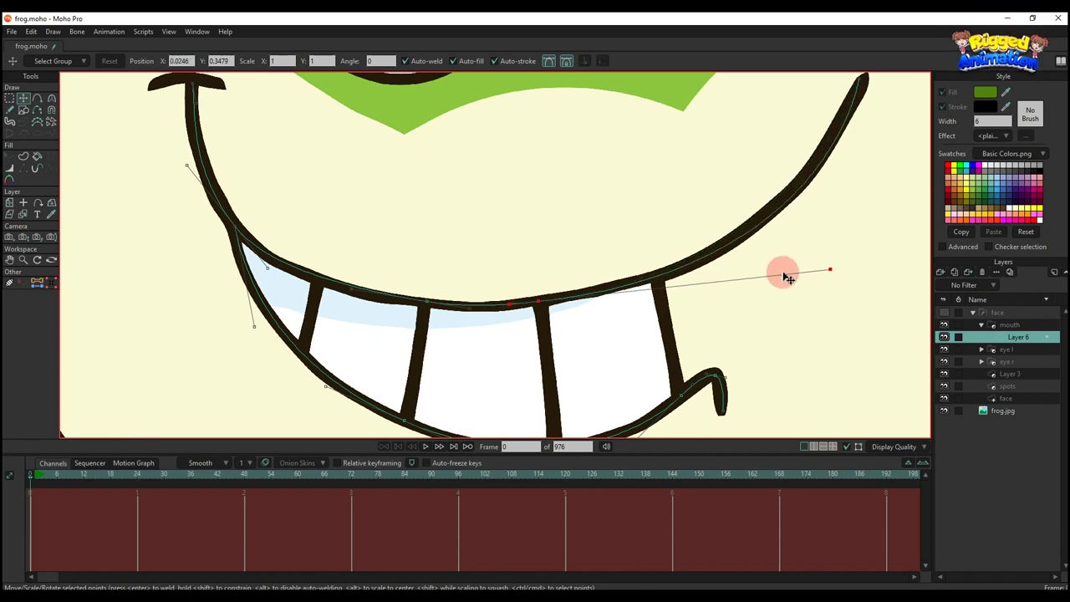
{"action": "scroll", "coordinate": [425, 303], "scroll_direction": "down", "scroll_amount": 3}
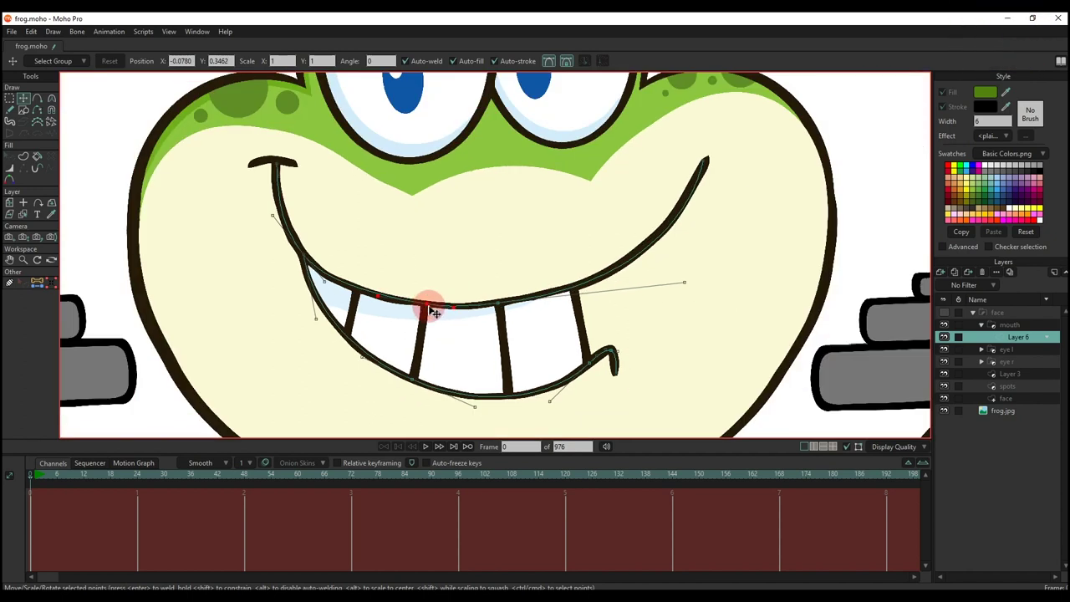
Draw the edge line of the last tooth, joining the lower mouth line beside the hook to the upper mouth line.
{"action": "scroll", "coordinate": [556, 303], "scroll_direction": "up", "scroll_amount": 3}
{"action": "key", "text": "a"}
{"action": "left_click_drag", "start_coordinate": [619, 394], "coordinate": [598, 285]}
{"action": "left_click_drag", "start_coordinate": [526, 353], "coordinate": [547, 338]}
{"action": "scroll", "coordinate": [519, 324], "scroll_direction": "down", "scroll_amount": 3}
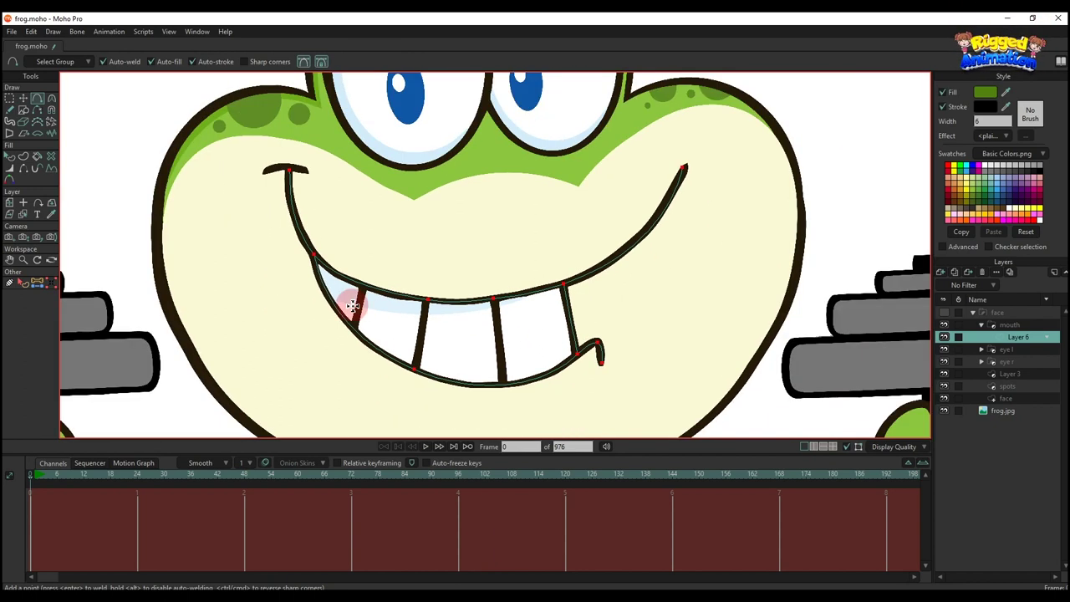
Create a shape from the enclosed teeth area and fill it with white sampled from the teeth.
{"action": "key", "text": "h"}
{"action": "key", "text": "g"}
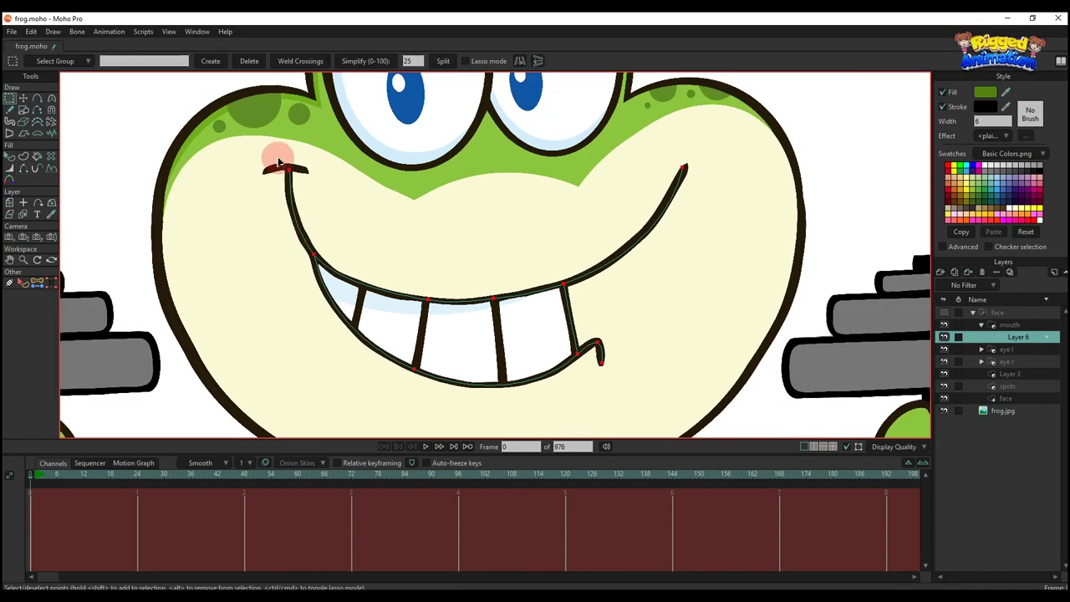
{"action": "left_click_drag", "start_coordinate": [299, 216], "coordinate": [592, 394]}
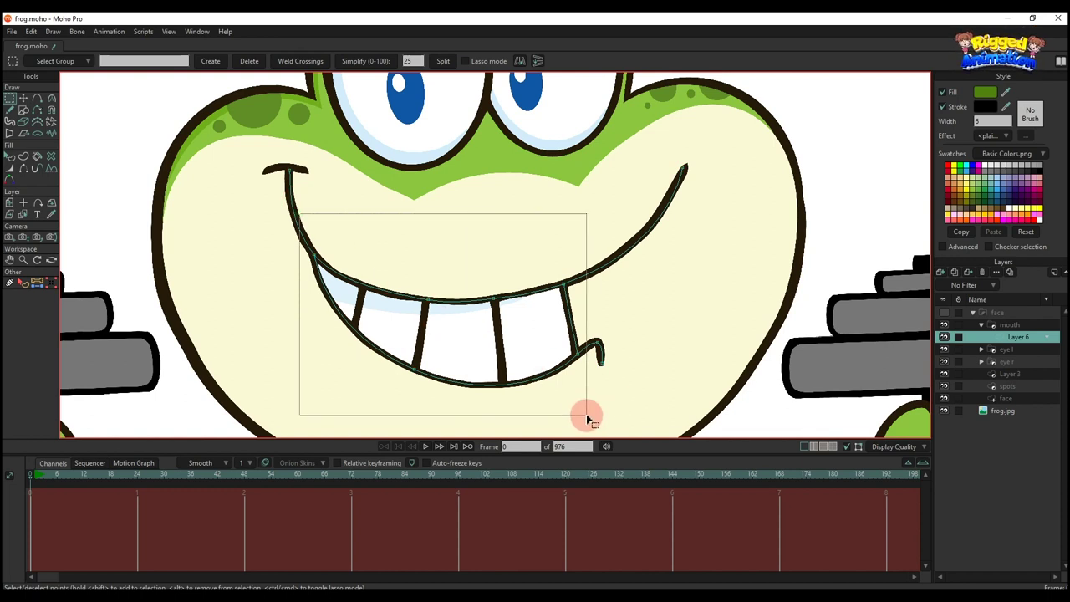
{"action": "left_click", "coordinate": [23, 156]}
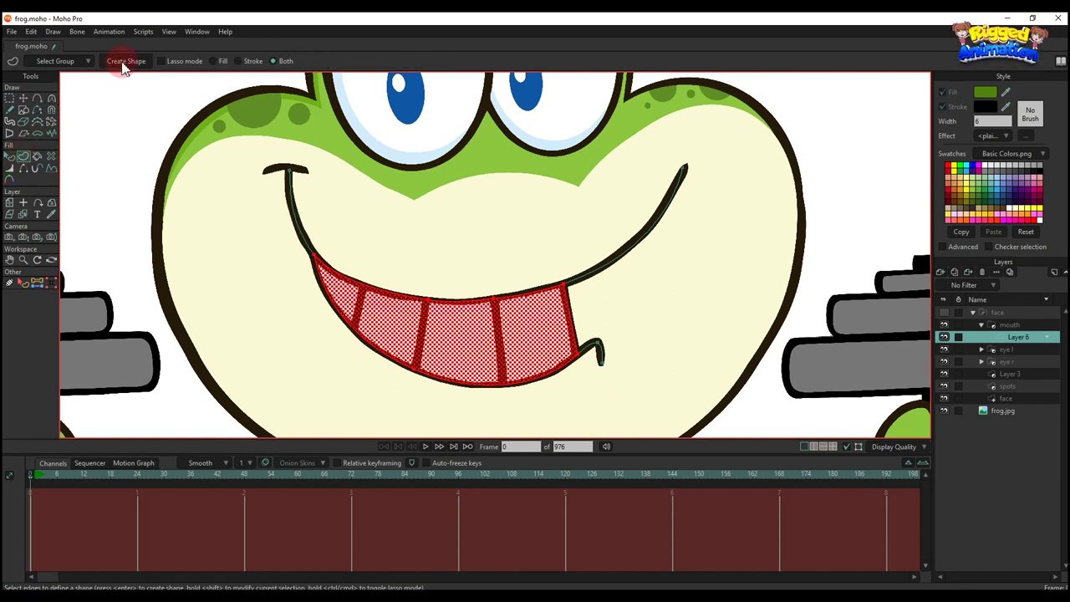
{"action": "left_click", "coordinate": [126, 61]}
{"action": "left_click", "coordinate": [1005, 92]}
{"action": "left_click", "coordinate": [557, 315]}
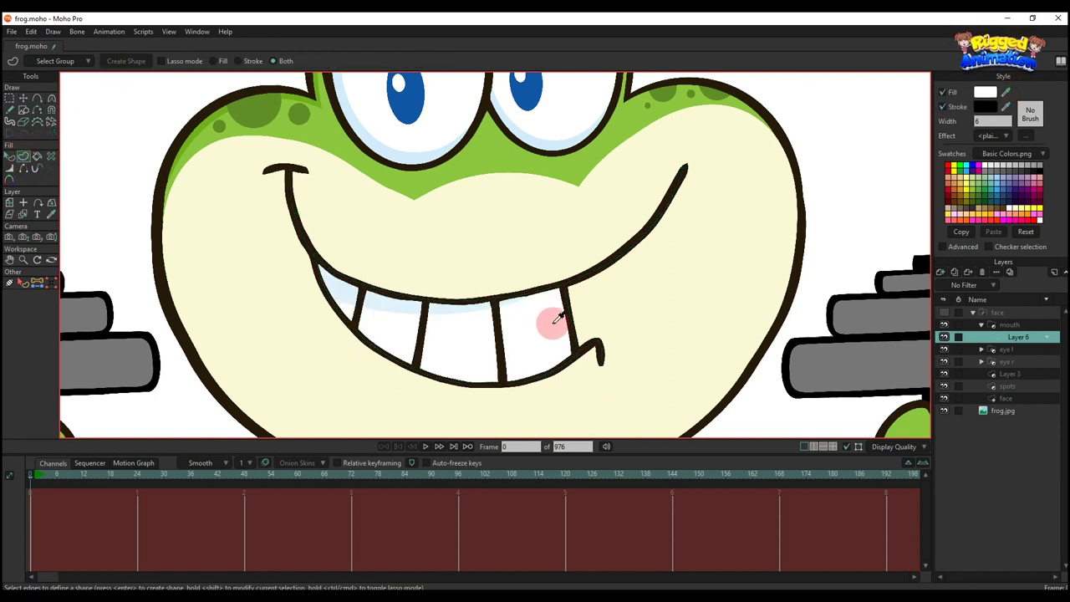
Draw the shading curve across the teeth from the lower to the upper mouth line and bend it along the light blue shadow.
{"action": "key", "text": "a"}
{"action": "scroll", "coordinate": [374, 299], "scroll_direction": "up", "scroll_amount": 2}
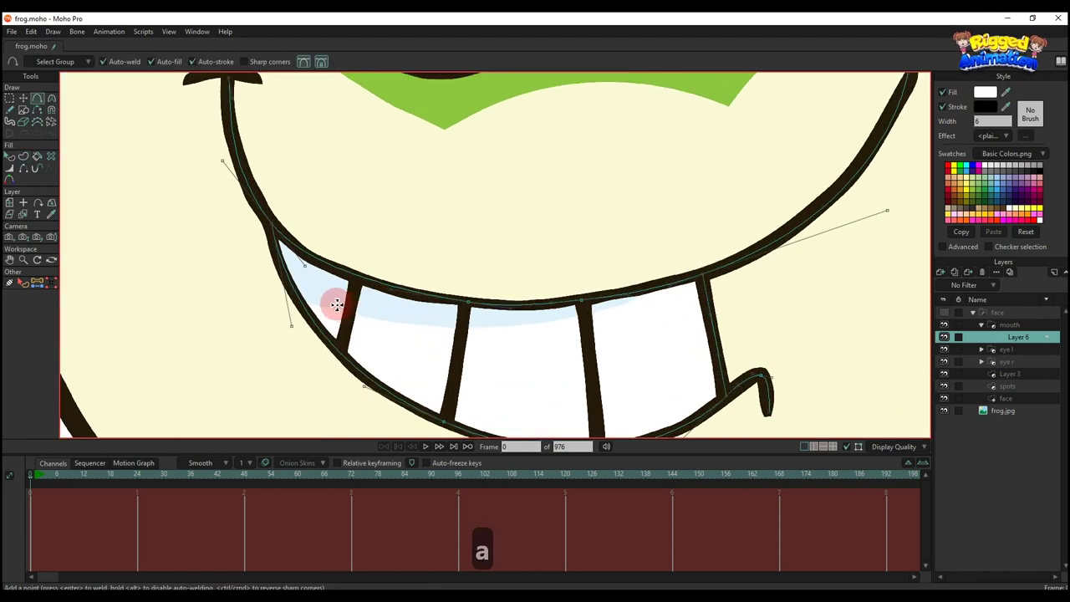
{"action": "left_click_drag", "start_coordinate": [421, 327], "coordinate": [301, 302]}
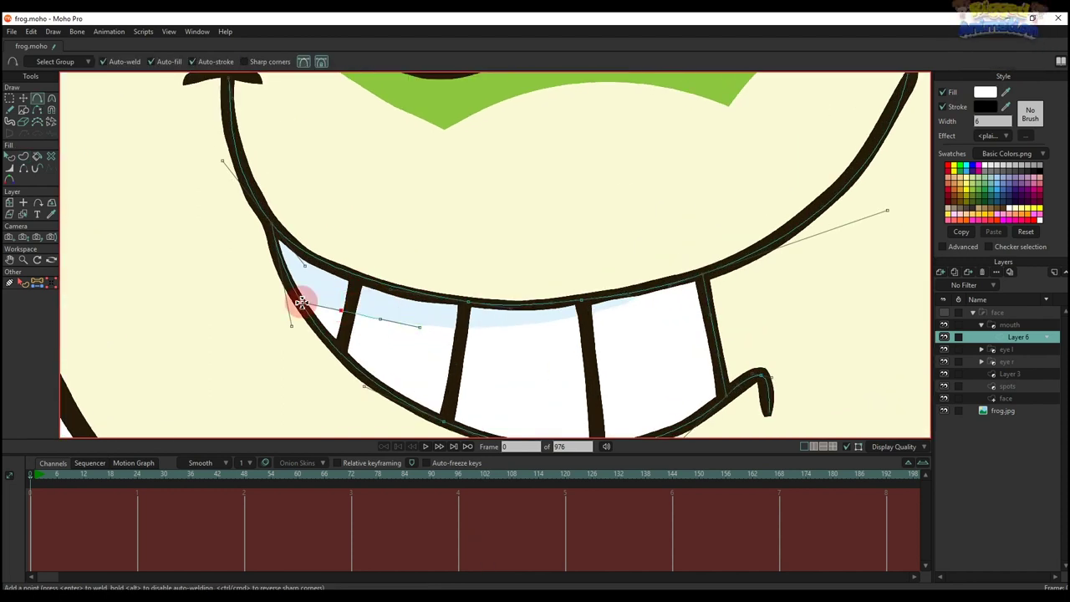
{"action": "key", "text": "y"}
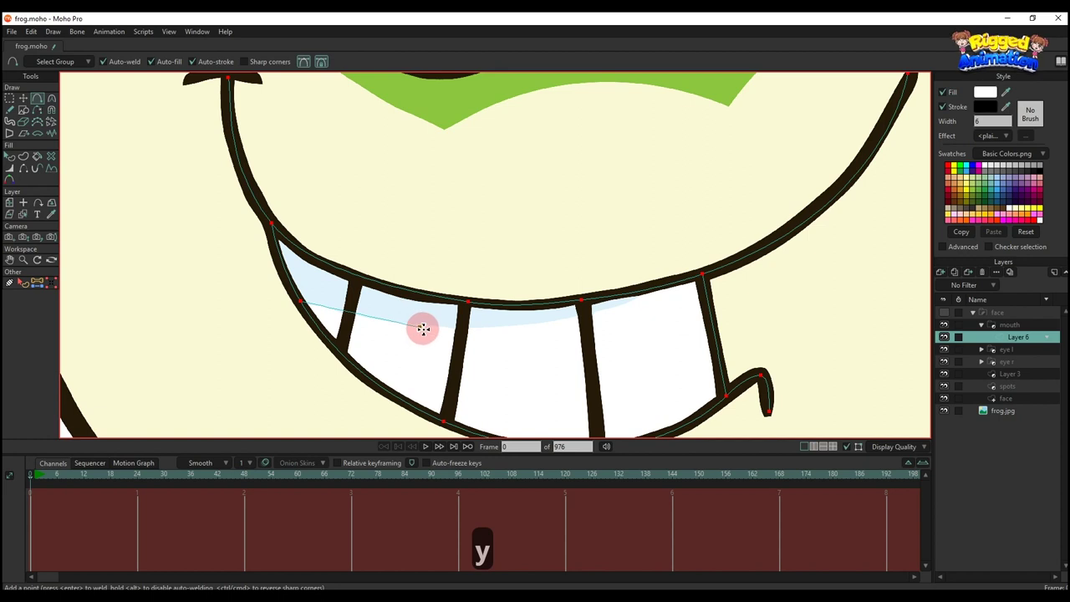
{"action": "key", "text": "t"}
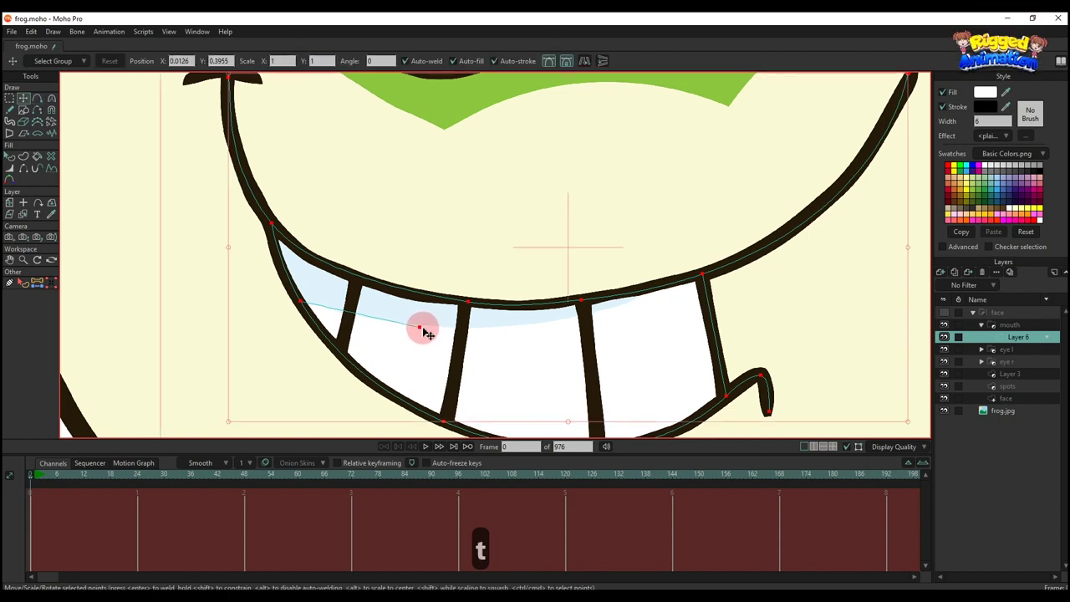
{"action": "left_click", "coordinate": [422, 329]}
{"action": "left_click_drag", "start_coordinate": [423, 330], "coordinate": [650, 297]}
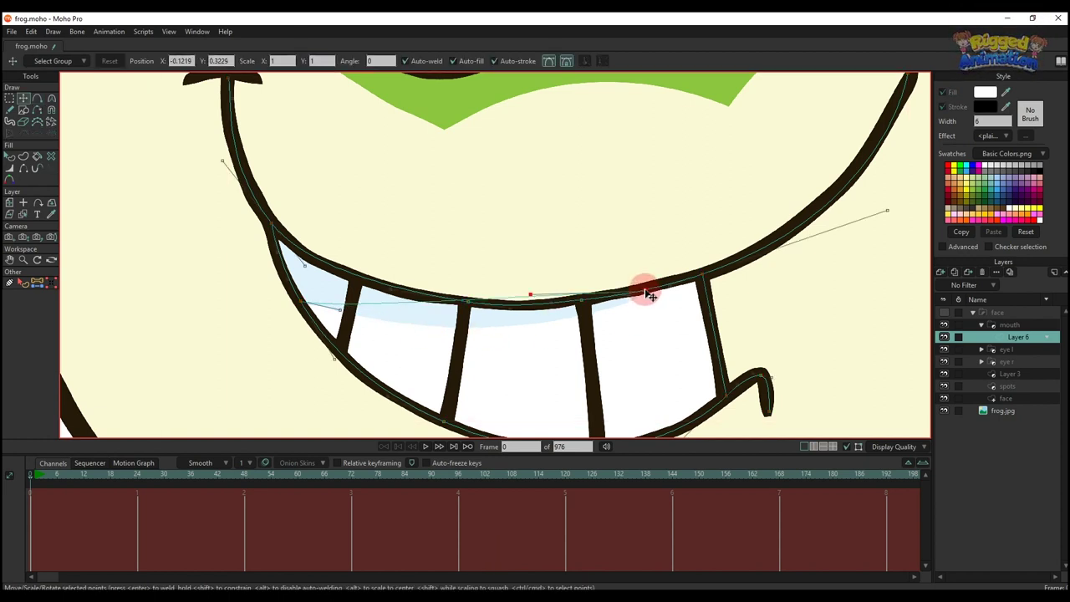
{"action": "left_click_drag", "start_coordinate": [535, 293], "coordinate": [527, 355]}
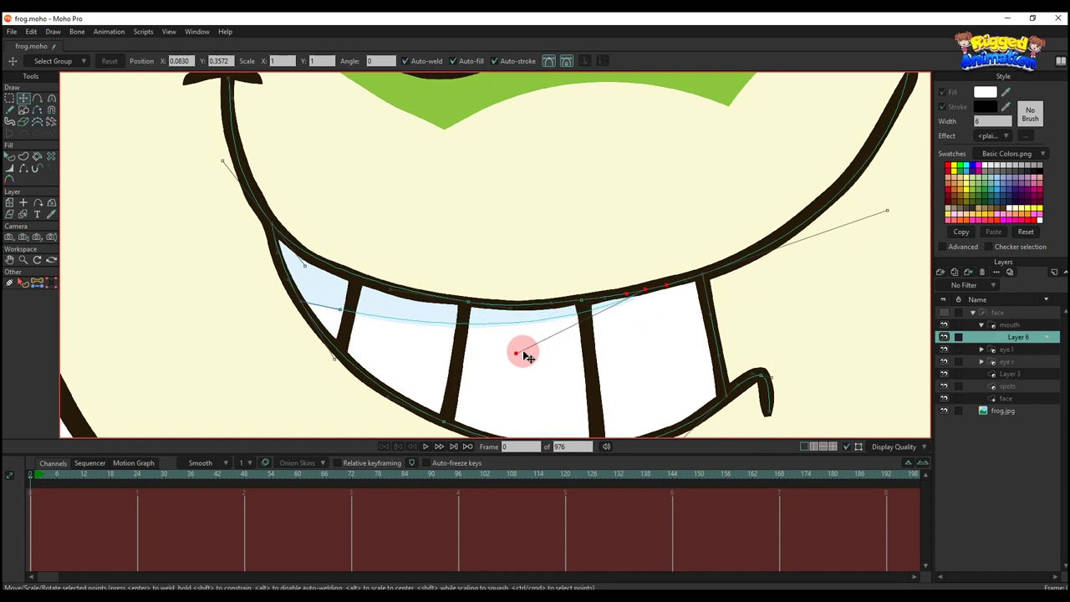
{"action": "left_click_drag", "start_coordinate": [338, 315], "coordinate": [342, 325]}
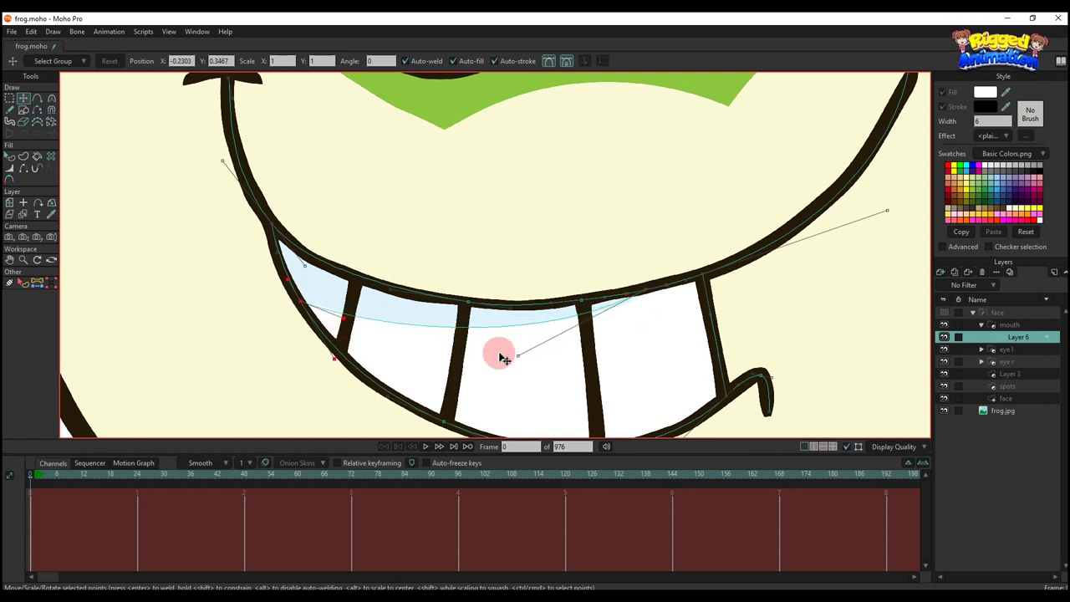
Create a shape from the shaded band along the top of the teeth and fill it with the sampled light blue.
{"action": "scroll", "coordinate": [382, 292], "scroll_direction": "down", "scroll_amount": 3}
{"action": "key", "text": "g"}
{"action": "left_click_drag", "start_coordinate": [318, 239], "coordinate": [610, 380]}
{"action": "left_click", "coordinate": [24, 158]}
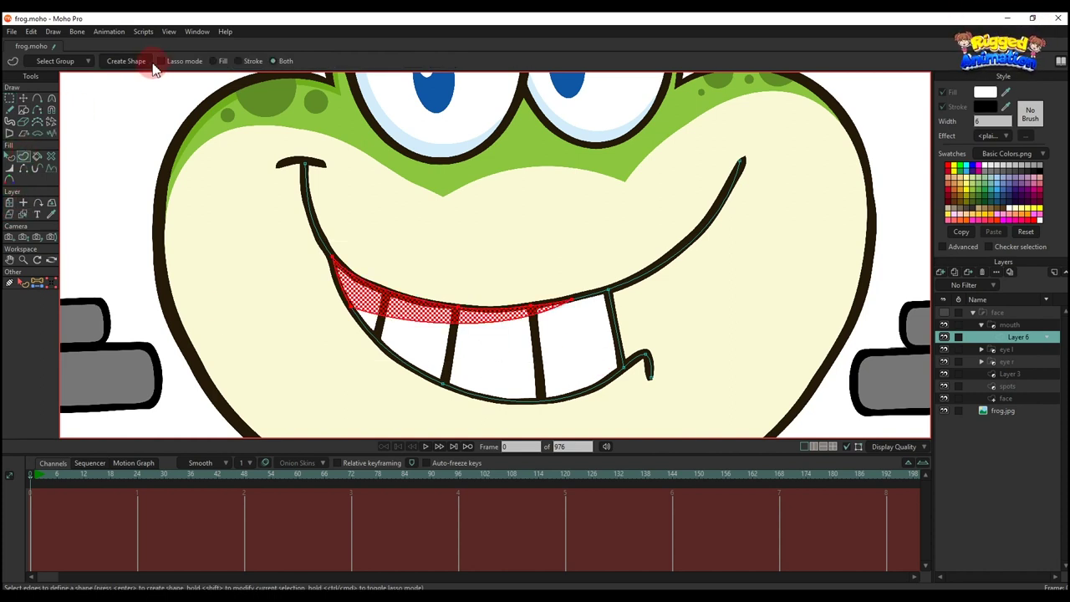
{"action": "left_click", "coordinate": [623, 125]}
{"action": "left_click_drag", "start_coordinate": [471, 306], "coordinate": [418, 309]}
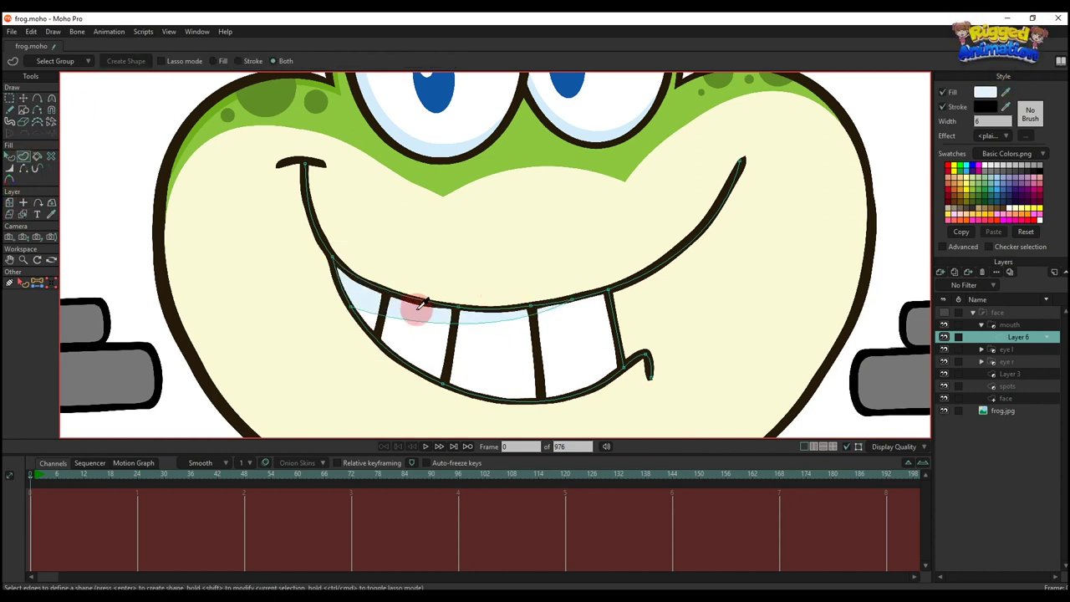
Draw three tooth dividers between the upper and lower mouth lines, and briefly show the face group to check the tracing.
{"action": "key", "text": "a"}
{"action": "scroll", "coordinate": [383, 329], "scroll_direction": "up", "scroll_amount": 2}
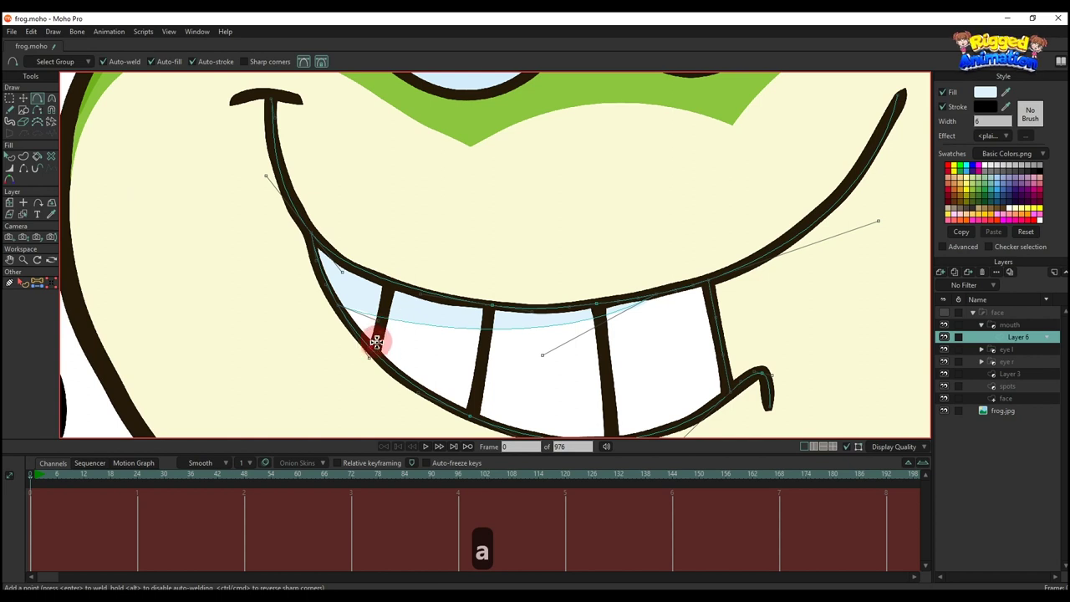
{"action": "key", "text": "t"}
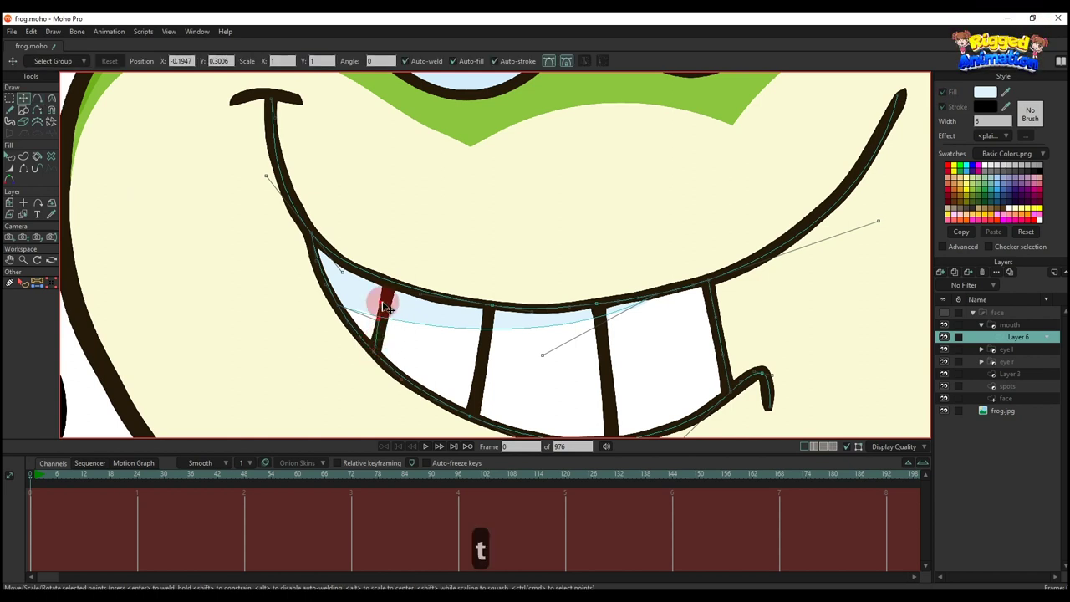
{"action": "key", "text": "a"}
{"action": "left_click_drag", "start_coordinate": [490, 307], "coordinate": [473, 416]}
{"action": "left_click_drag", "start_coordinate": [620, 341], "coordinate": [601, 302]}
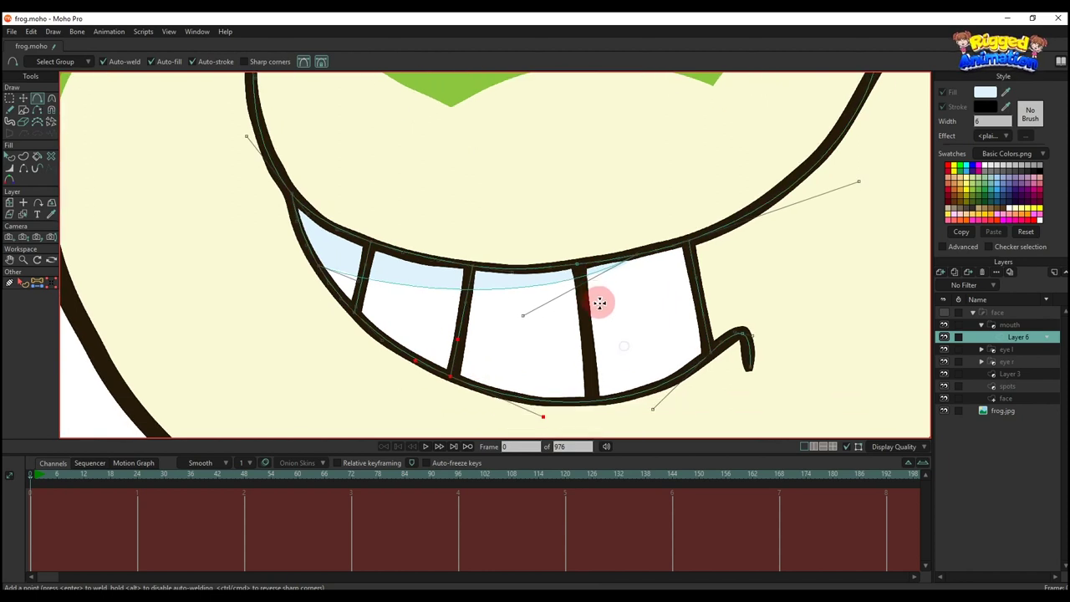
{"action": "left_click_drag", "start_coordinate": [579, 266], "coordinate": [599, 405]}
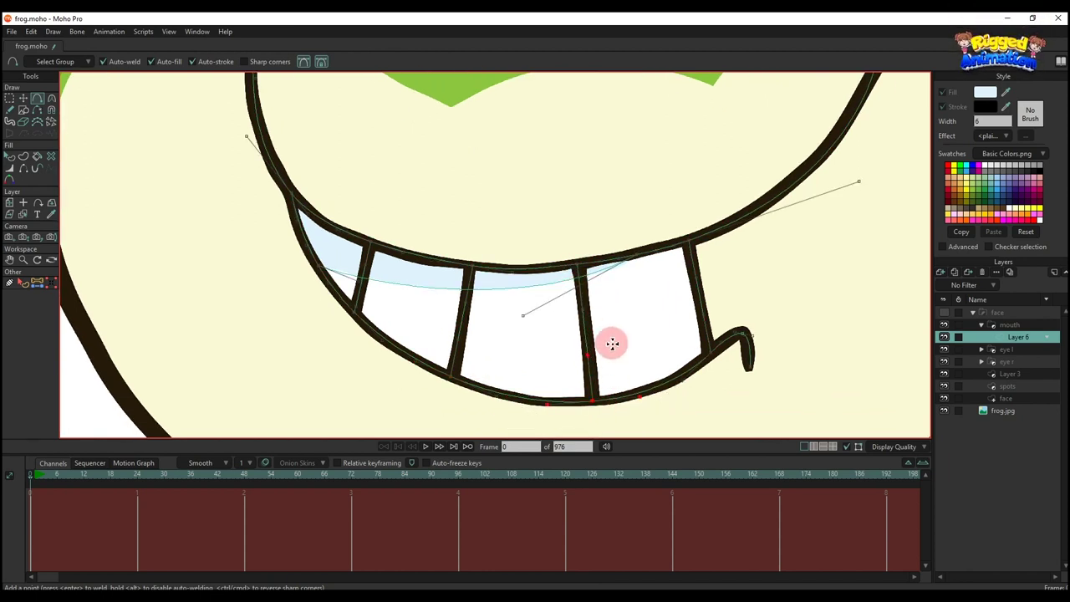
{"action": "scroll", "coordinate": [611, 341], "scroll_direction": "down", "scroll_amount": 2}
{"action": "key", "text": "h"}
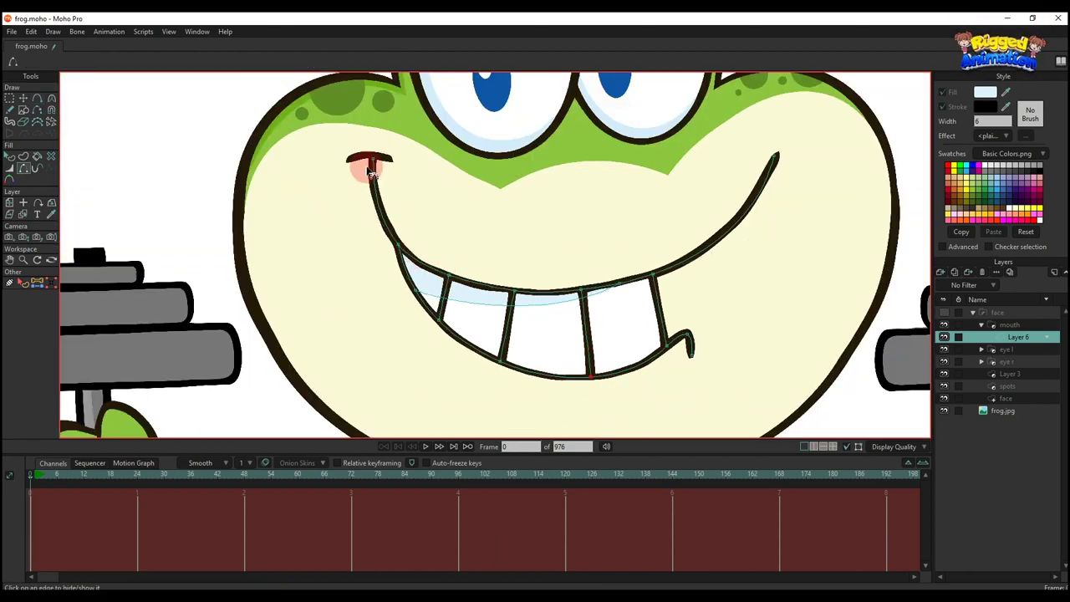
{"action": "left_click", "coordinate": [944, 314]}
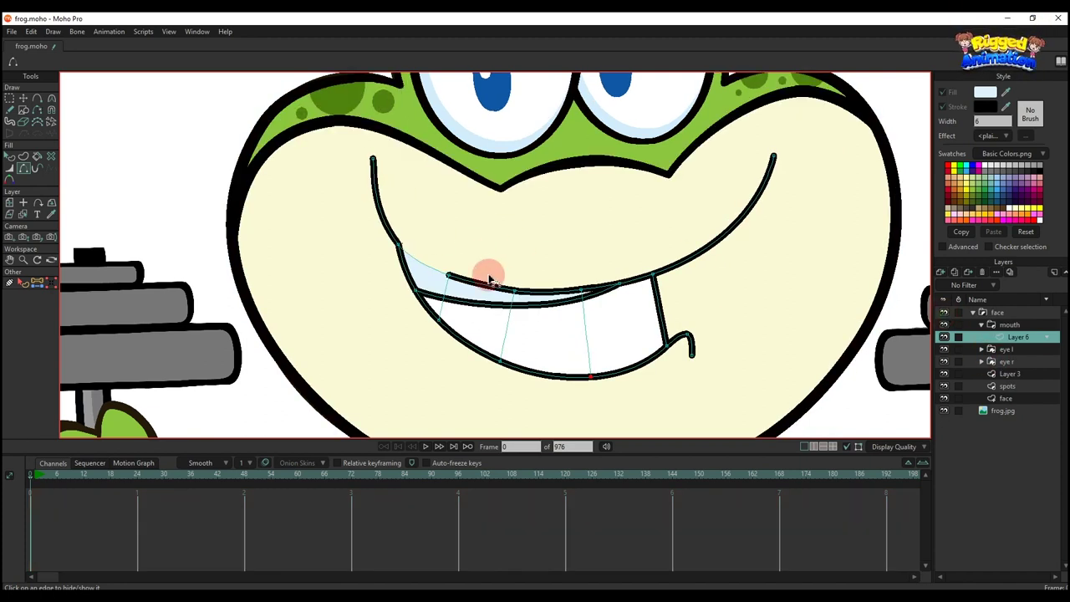
{"action": "left_click", "coordinate": [944, 314]}
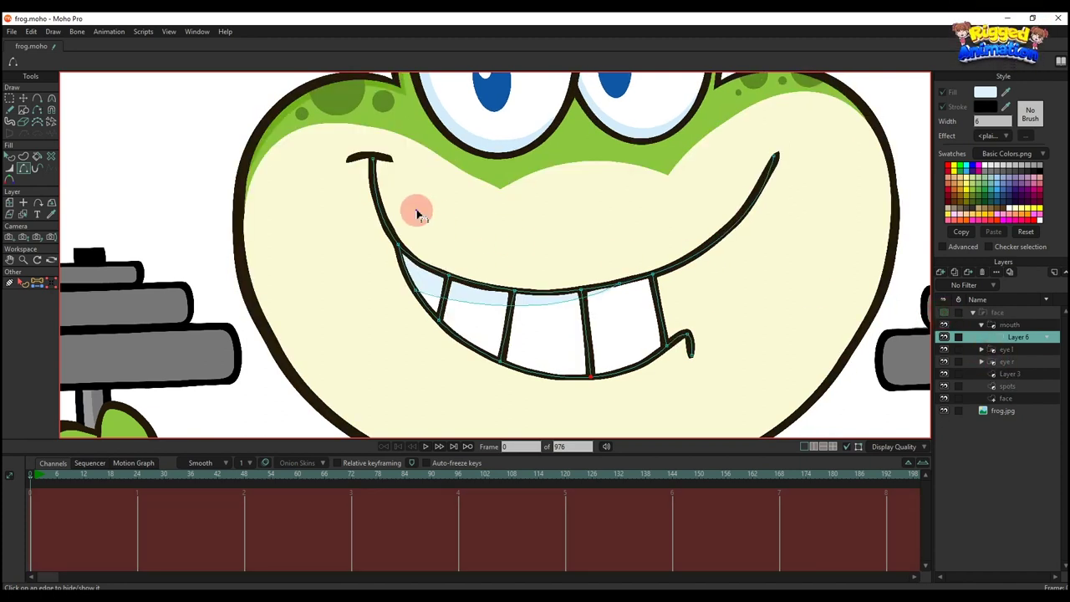
Draw the short crease across the mouth line's end under the larger eye and curve it to match the artwork.
{"action": "key", "text": "a"}
{"action": "scroll", "coordinate": [418, 210], "scroll_direction": "up", "scroll_amount": 5}
{"action": "mouse_move", "coordinate": [301, 235]}
{"action": "left_mouse_down"}
{"action": "mouse_move", "coordinate": [411, 228]}
{"action": "mouse_move", "coordinate": [360, 234]}
{"action": "left_mouse_up"}
{"action": "key", "text": "v"}
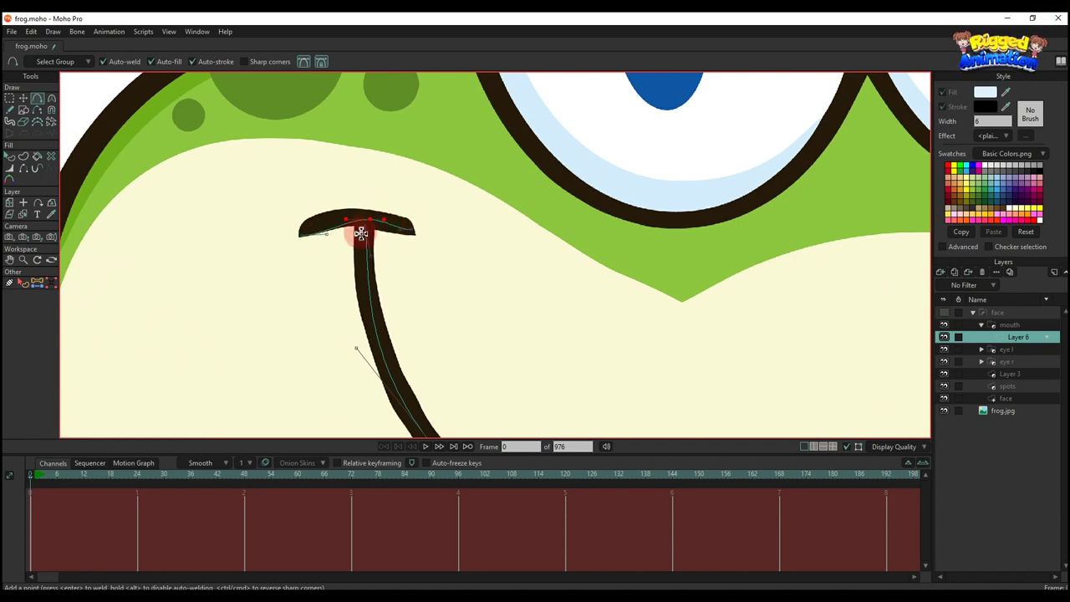
{"action": "left_click", "coordinate": [335, 241]}
{"action": "key", "text": "t"}
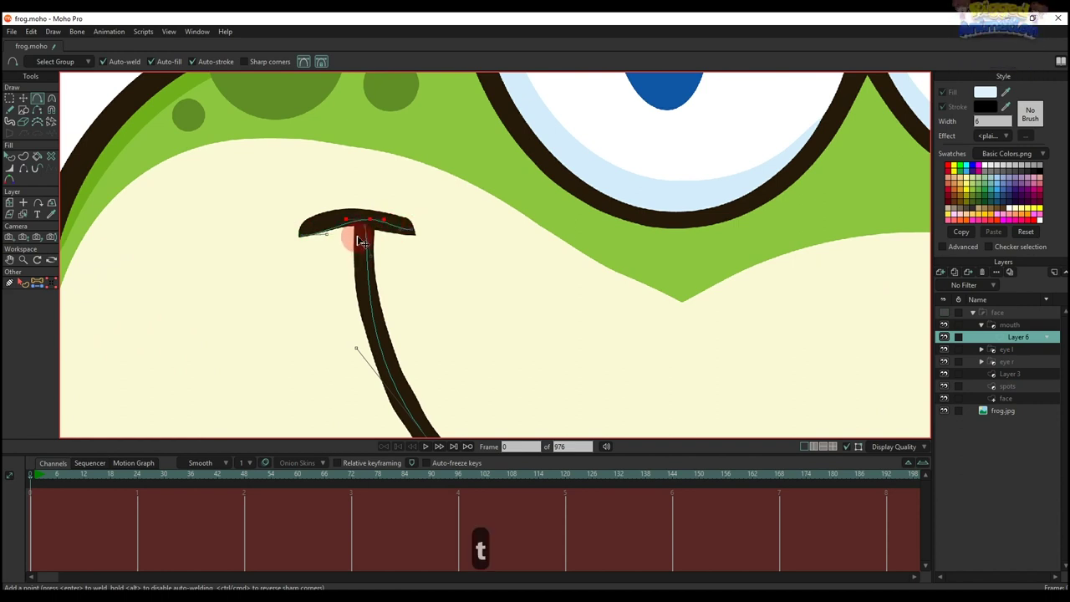
{"action": "left_click", "coordinate": [338, 235]}
{"action": "left_click", "coordinate": [394, 235]}
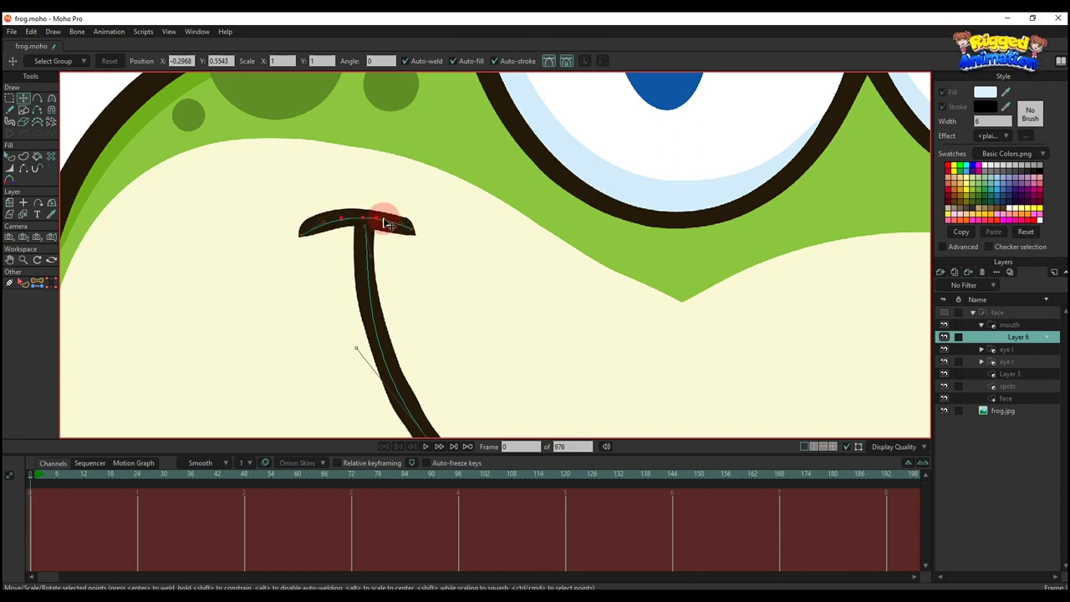
Create shapes from the creased mouth end and from the opposite end with the last tooth's edge and hook.
{"action": "scroll", "coordinate": [387, 223], "scroll_direction": "down", "scroll_amount": 5}
{"action": "key", "text": "g"}
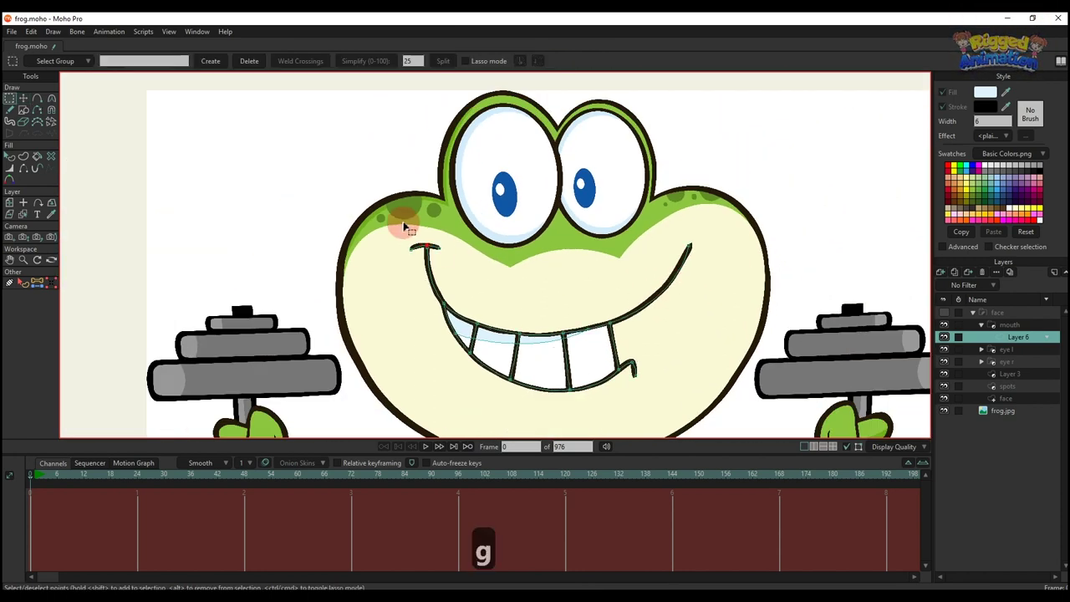
{"action": "left_click_drag", "start_coordinate": [407, 229], "coordinate": [476, 329]}
{"action": "left_click", "coordinate": [24, 159]}
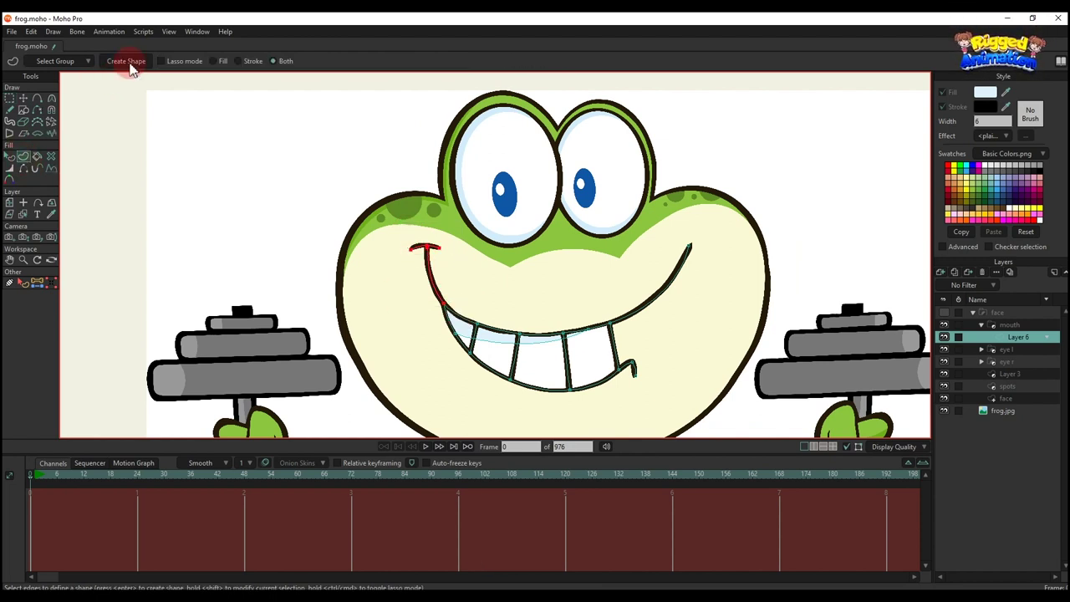
{"action": "left_click", "coordinate": [131, 64]}
{"action": "left_click_drag", "start_coordinate": [651, 228], "coordinate": [698, 280]}
{"action": "left_click_drag", "start_coordinate": [604, 311], "coordinate": [652, 390]}
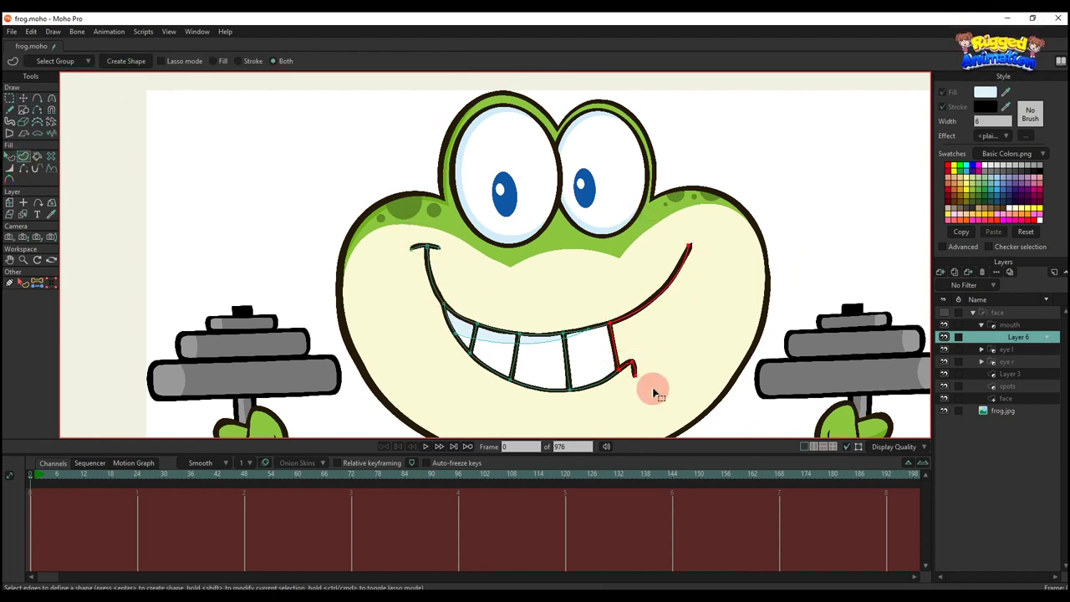
{"action": "left_click", "coordinate": [126, 61]}
Show the face group and hide the outline along the lower edge of the teeth shading.
{"action": "left_click", "coordinate": [939, 311]}
{"action": "left_click", "coordinate": [470, 317]}
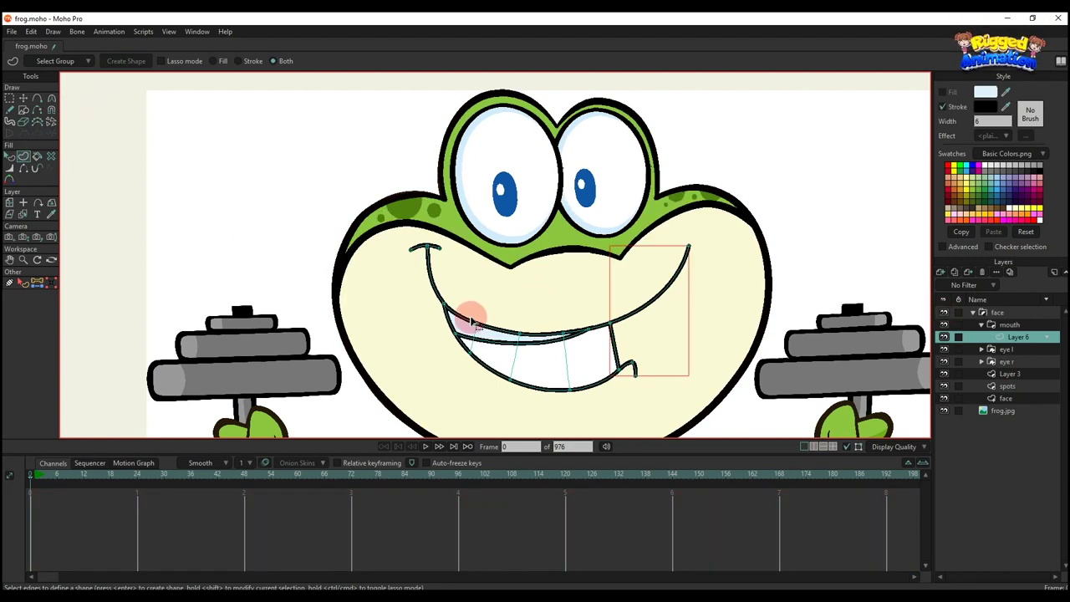
{"action": "scroll", "coordinate": [470, 320], "scroll_direction": "up", "scroll_amount": 2}
{"action": "left_click", "coordinate": [23, 168]}
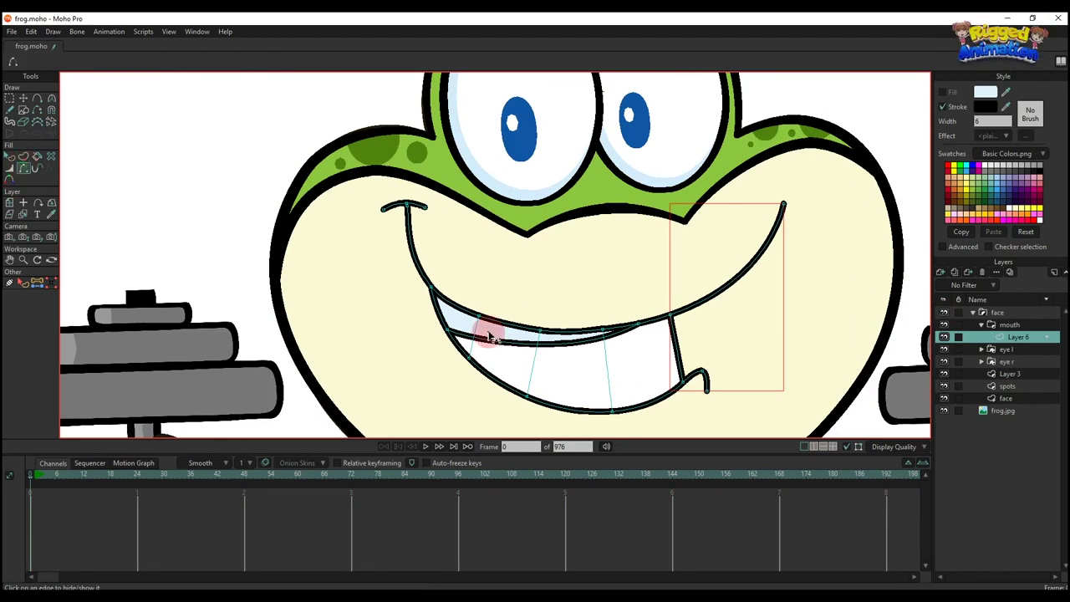
{"action": "scroll", "coordinate": [490, 331], "scroll_direction": "up", "scroll_amount": 2}
{"action": "left_click", "coordinate": [446, 290]}
Select the points of the three tooth dividers with the lower mouth line and create a stroked shape from them.
{"action": "key", "text": "g"}
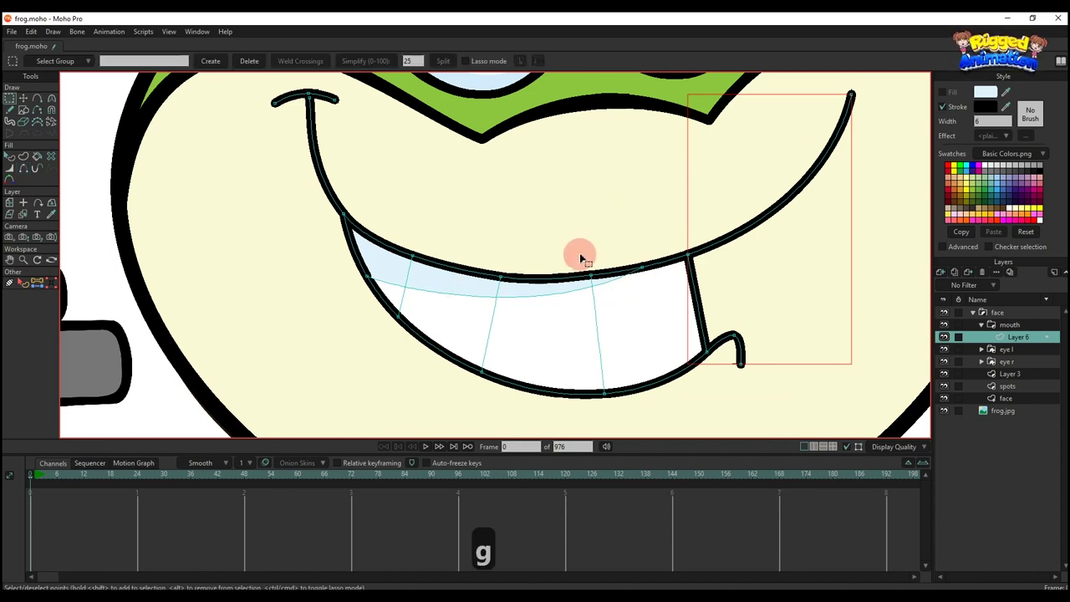
{"action": "left_click_drag", "start_coordinate": [580, 253], "coordinate": [602, 408]}
{"action": "left_click_drag", "start_coordinate": [485, 246], "coordinate": [508, 386]}
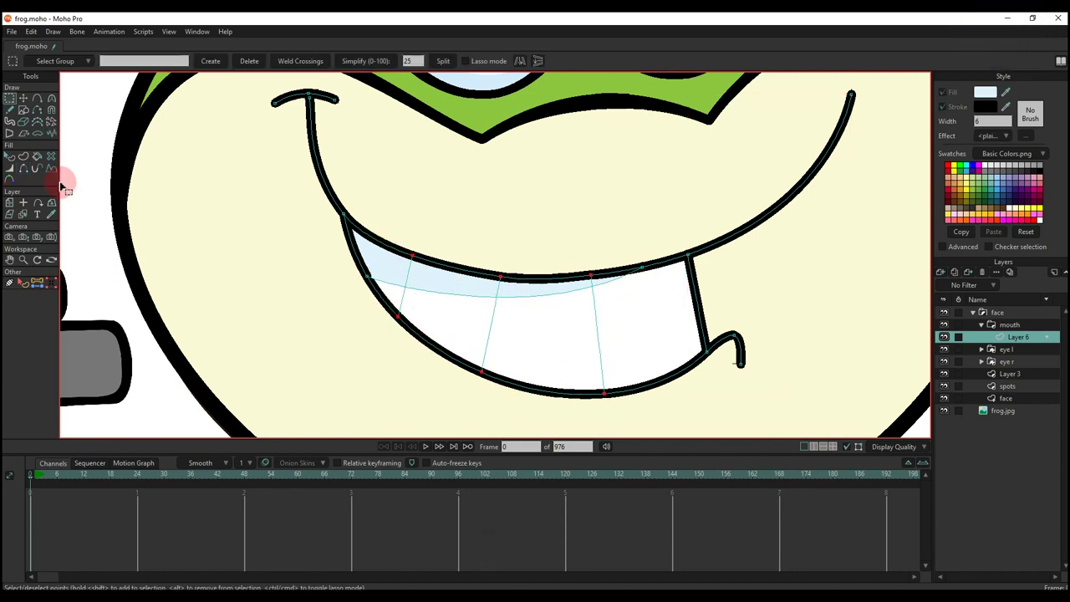
{"action": "left_click", "coordinate": [364, 274], "text": "shift"}
{"action": "left_click", "coordinate": [23, 157]}
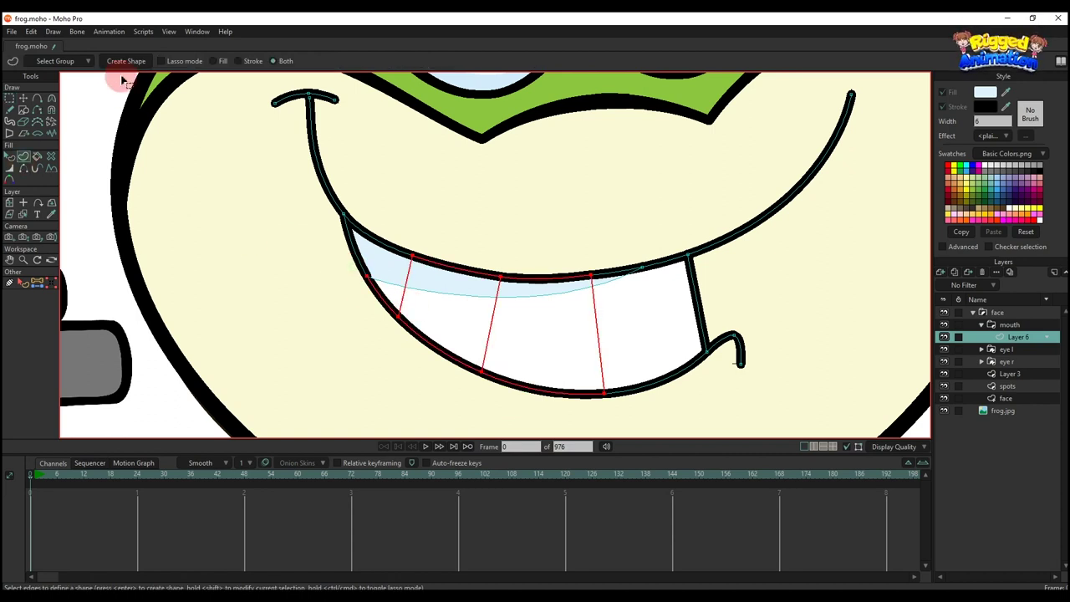
{"action": "left_click", "coordinate": [121, 71]}
{"action": "key", "text": "q"}
Hide the frog.jpg reference layer to view the traced face on its own.
{"action": "scroll", "coordinate": [785, 271], "scroll_direction": "down", "scroll_amount": 5}
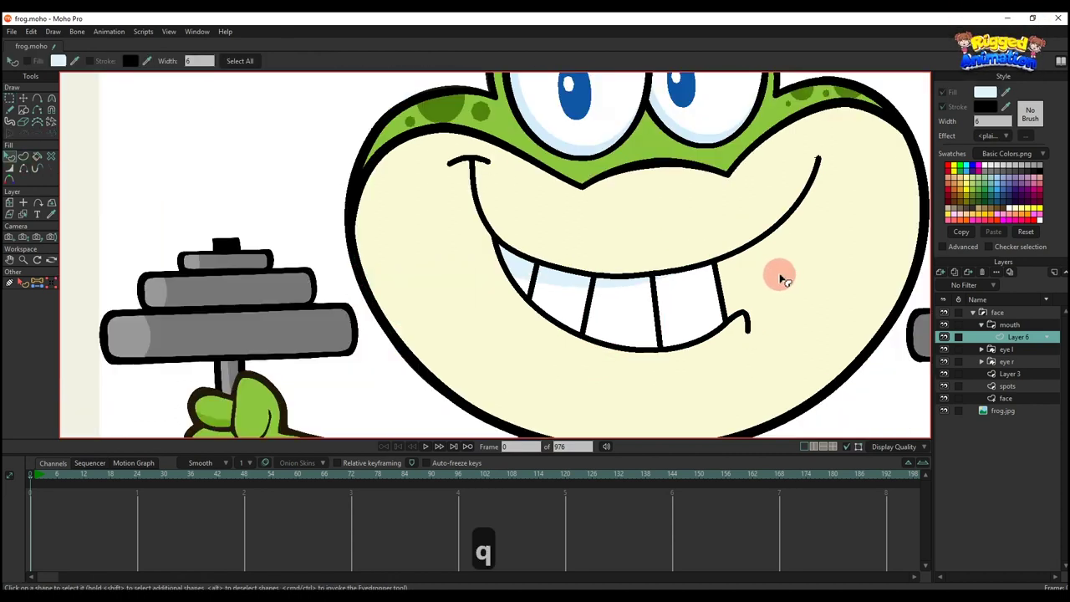
{"action": "scroll", "coordinate": [678, 280], "scroll_direction": "up", "scroll_amount": 1}
{"action": "left_click_drag", "start_coordinate": [798, 281], "coordinate": [744, 308]}
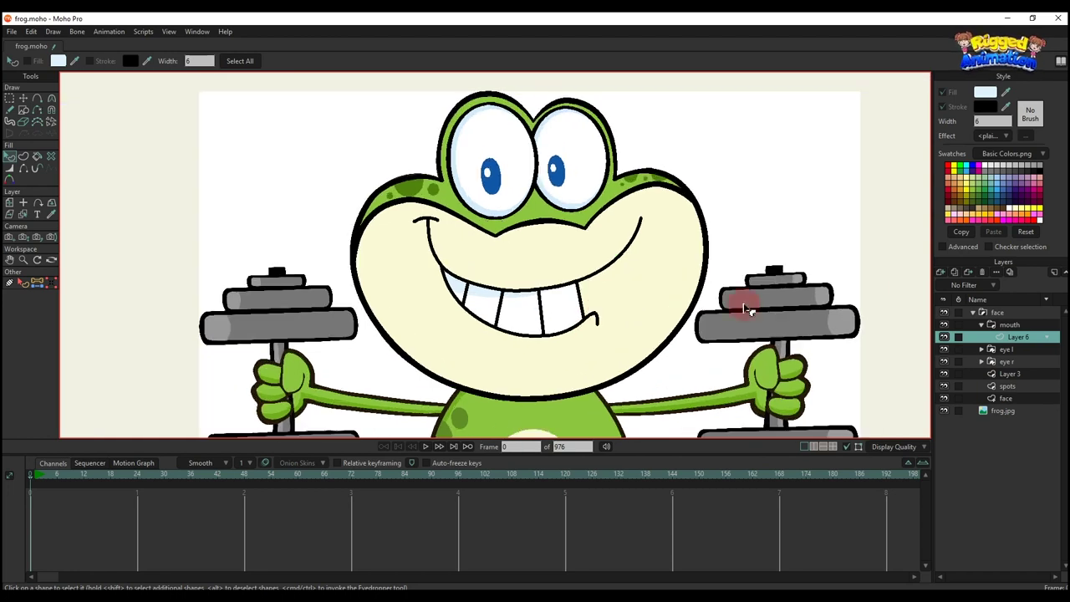
{"action": "left_click", "coordinate": [943, 410]}
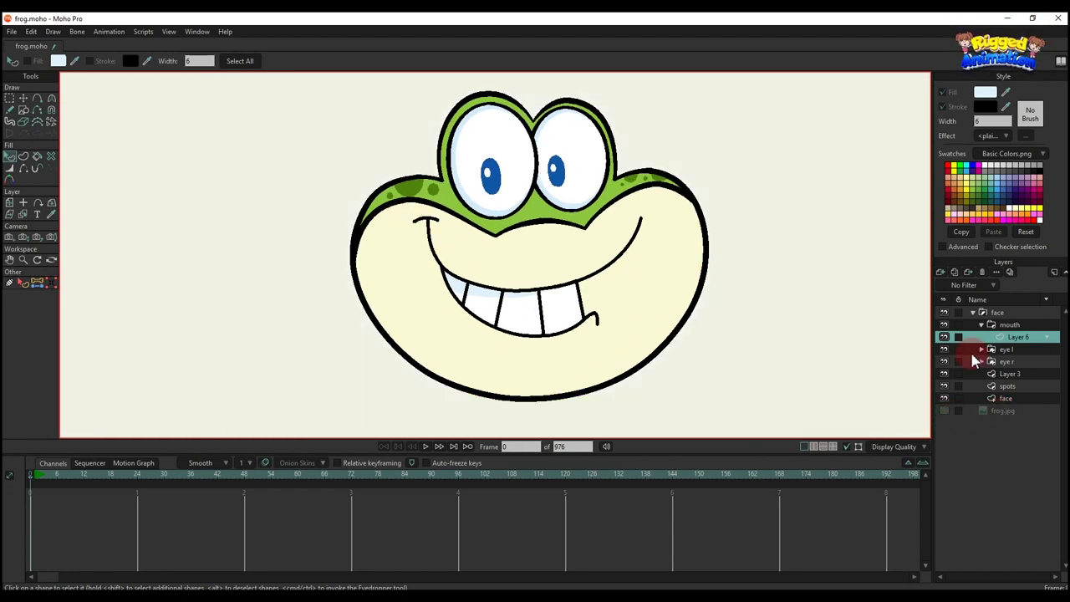
Rename the mouth drawing layer as 1, duplicate it, and name the copy 2.
{"action": "double_click", "coordinate": [1020, 337]}
{"action": "type", "text": "1"}
{"action": "key", "text": "Return"}
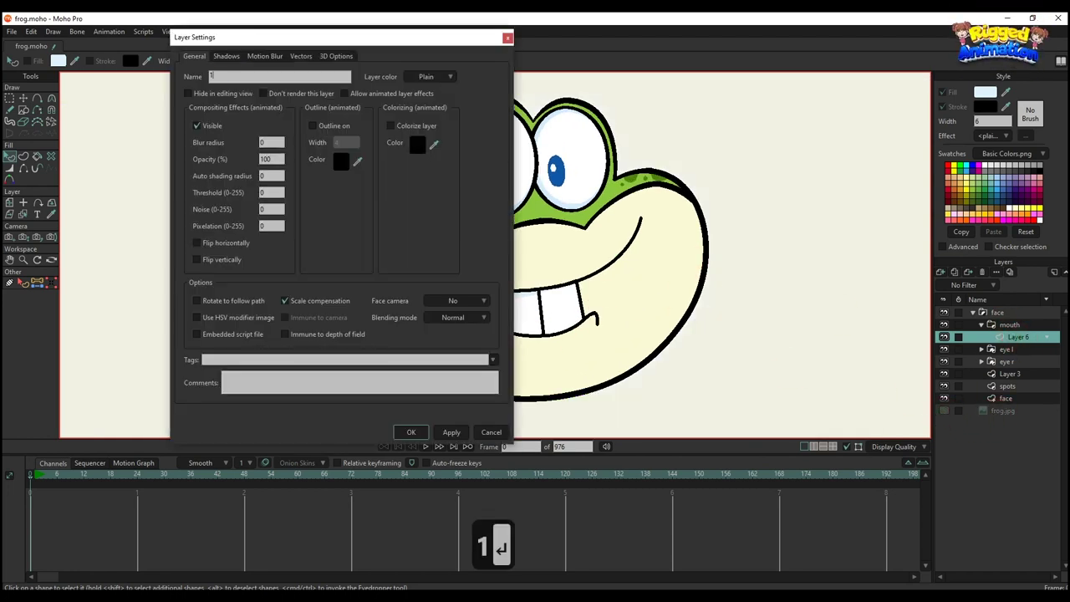
{"action": "left_click", "coordinate": [955, 273]}
{"action": "double_click", "coordinate": [1023, 335]}
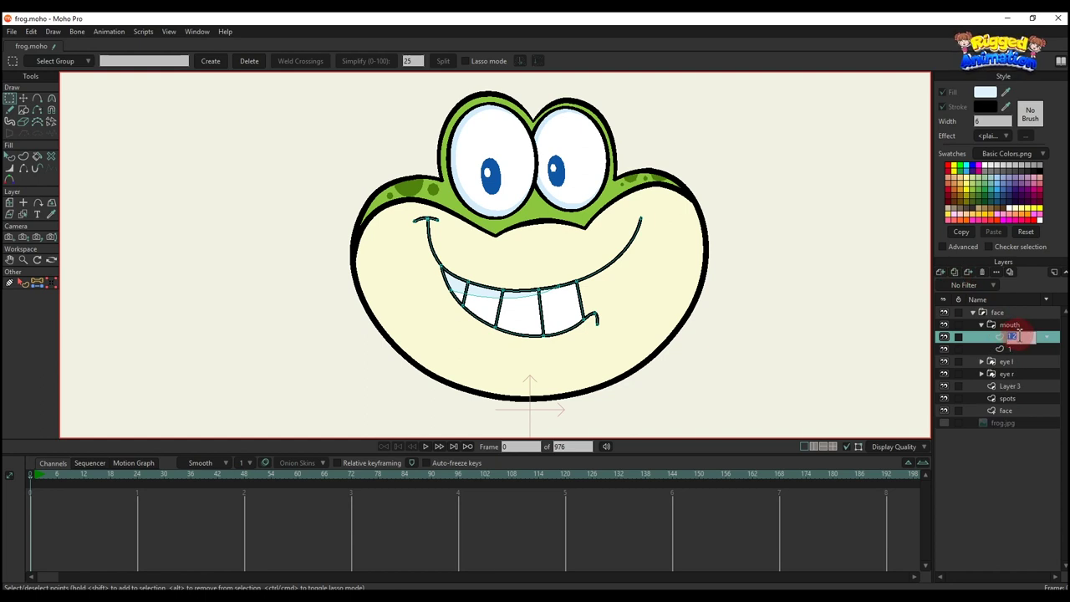
{"action": "type", "text": "2"}
{"action": "key", "text": "Return"}
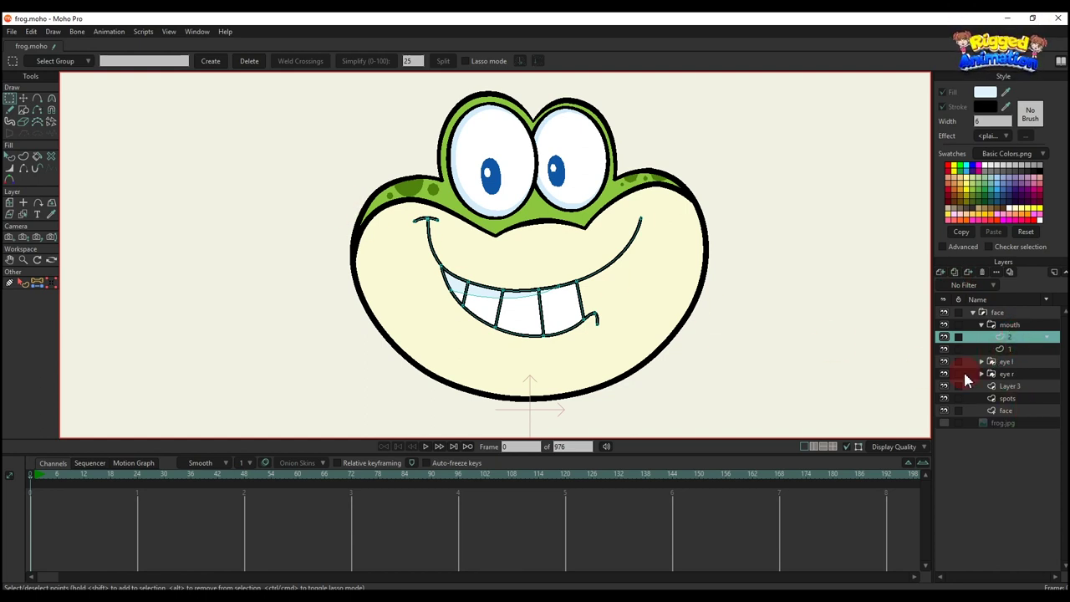
Delete the teeth, shading and lower mouth curves from layer 2, keeping only the upper smile line and its corner crease.
{"action": "scroll", "coordinate": [418, 267], "scroll_direction": "up", "scroll_amount": 2}
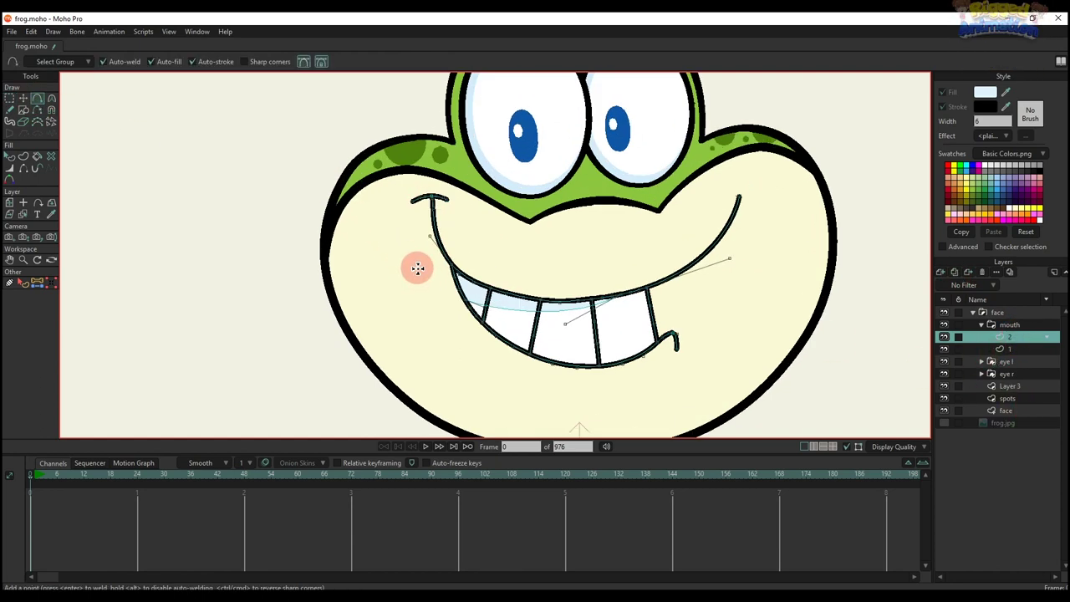
{"action": "left_click", "coordinate": [40, 111]}
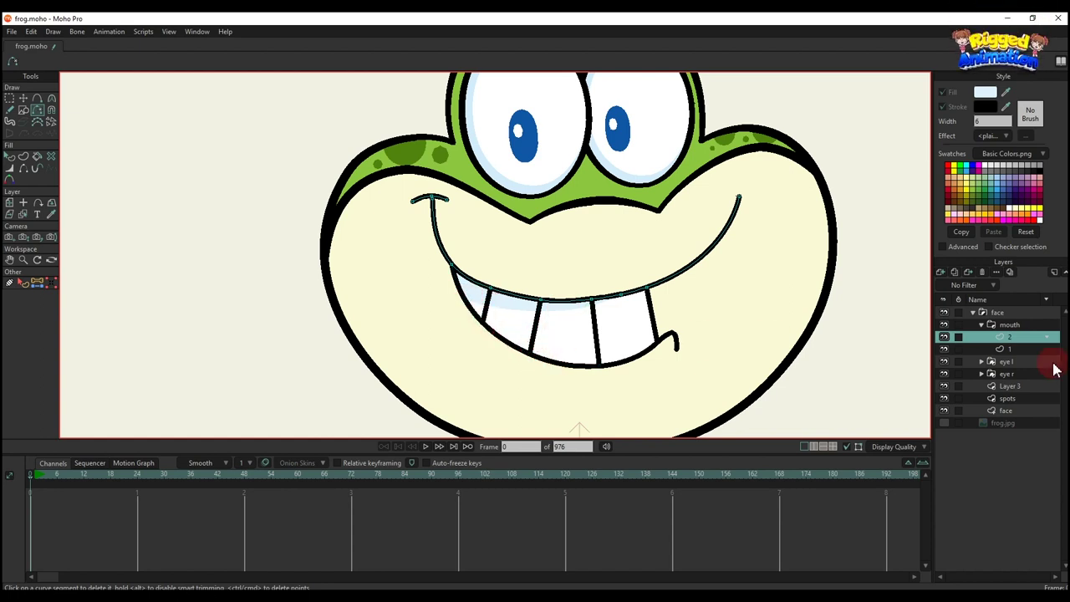
Convert the mouth group into a switch layer.
{"action": "left_click", "coordinate": [1006, 325]}
{"action": "right_click", "coordinate": [1006, 325]}
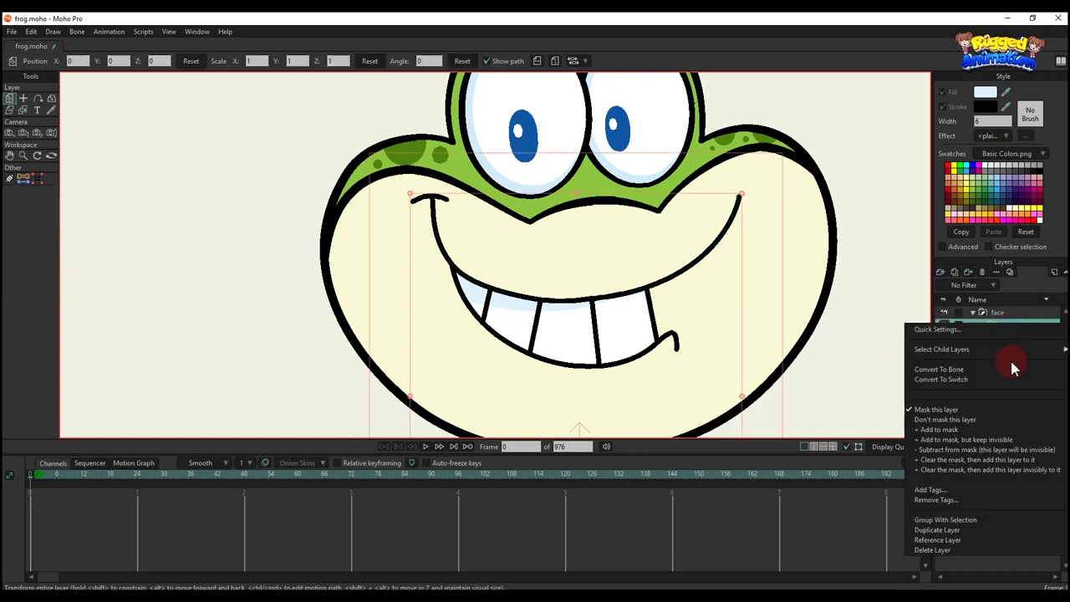
{"action": "left_click", "coordinate": [973, 380]}
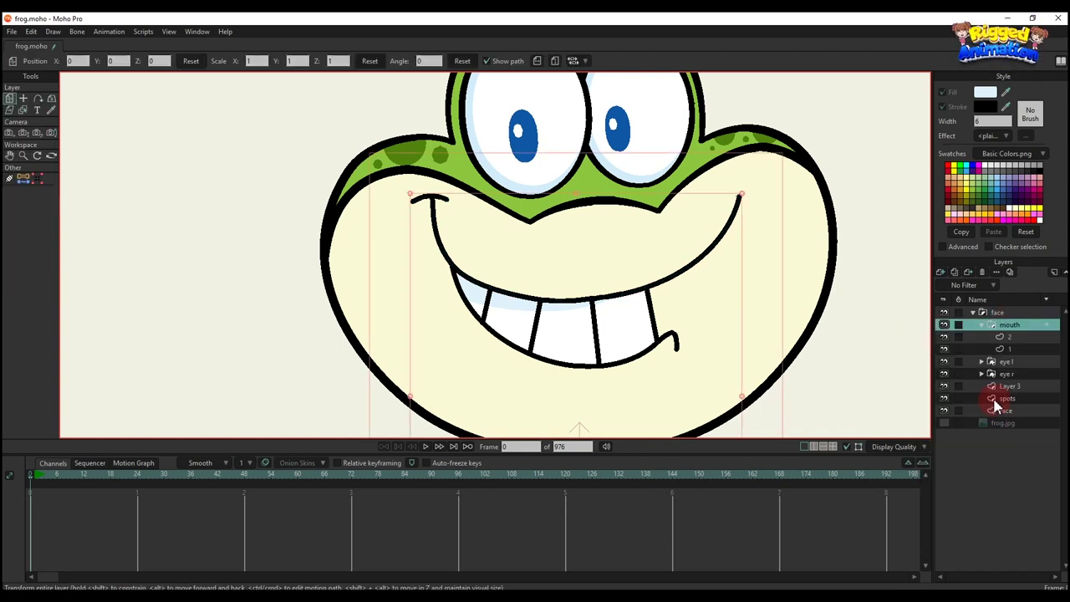
Create an unfilled black stroke of width 6 along the long lip curve on mouth layer 2.
{"action": "left_click", "coordinate": [1004, 339]}
{"action": "key", "text": "h"}
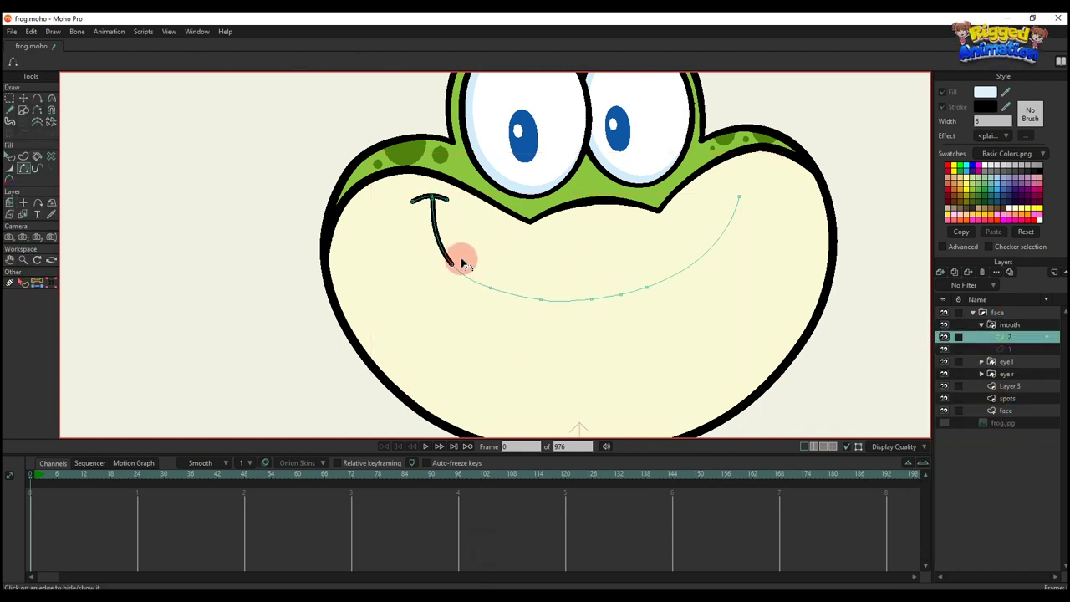
{"action": "key", "text": "g"}
{"action": "left_click_drag", "start_coordinate": [437, 239], "coordinate": [670, 338]}
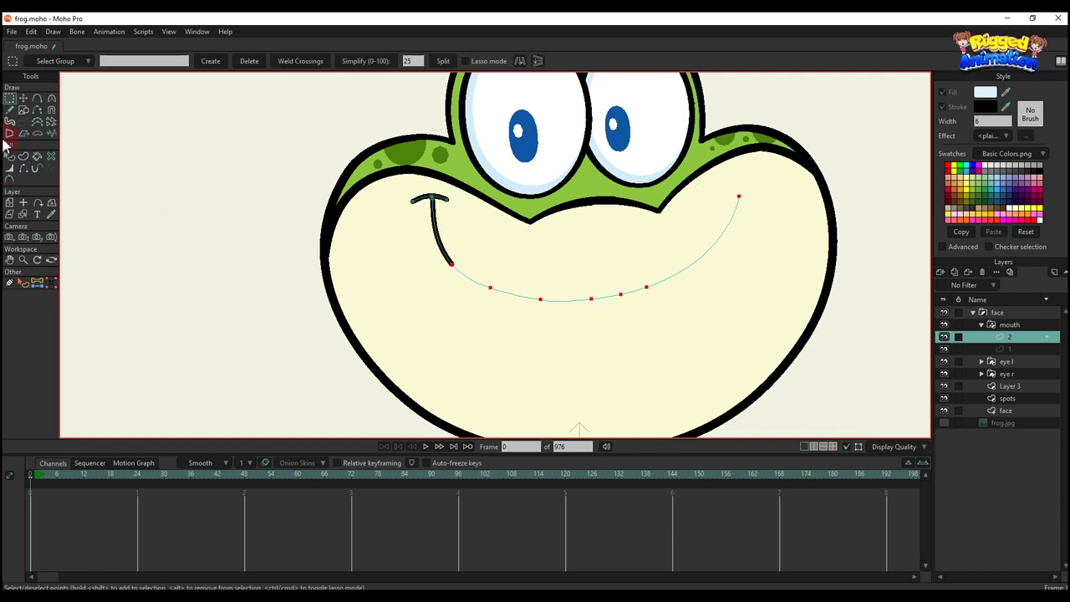
{"action": "left_click", "coordinate": [22, 163]}
{"action": "left_click", "coordinate": [108, 63]}
{"action": "key", "text": "q"}
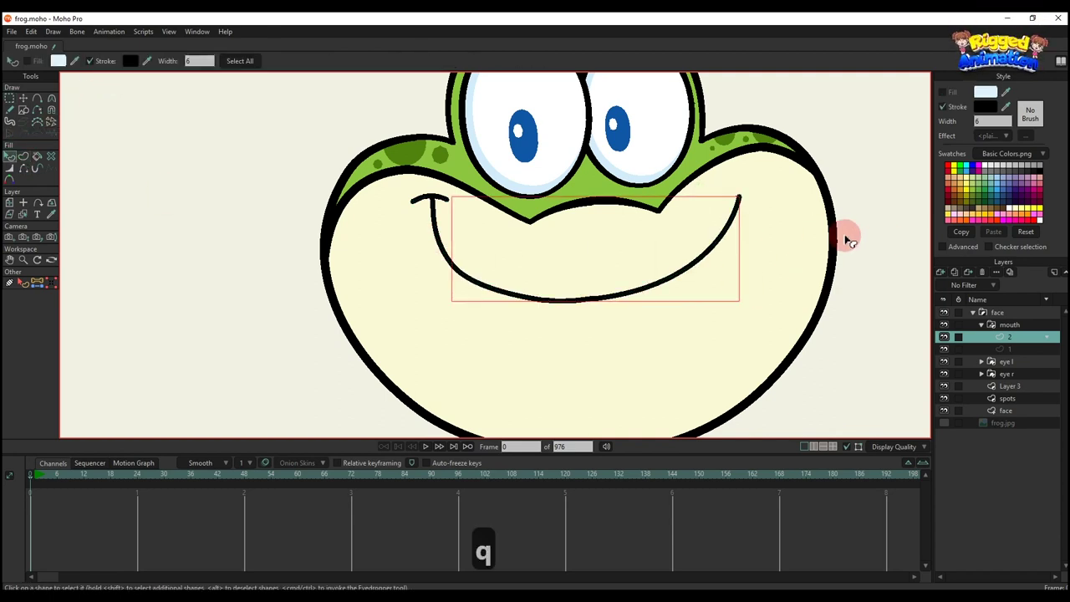
{"action": "left_click", "coordinate": [668, 261]}
Preview mouth layers 1 and 2 alternately to compare the open and closed smiles.
{"action": "scroll", "coordinate": [581, 309], "scroll_direction": "down", "scroll_amount": 5}
{"action": "left_click_drag", "start_coordinate": [582, 310], "coordinate": [559, 321]}
{"action": "left_click", "coordinate": [1029, 350]}
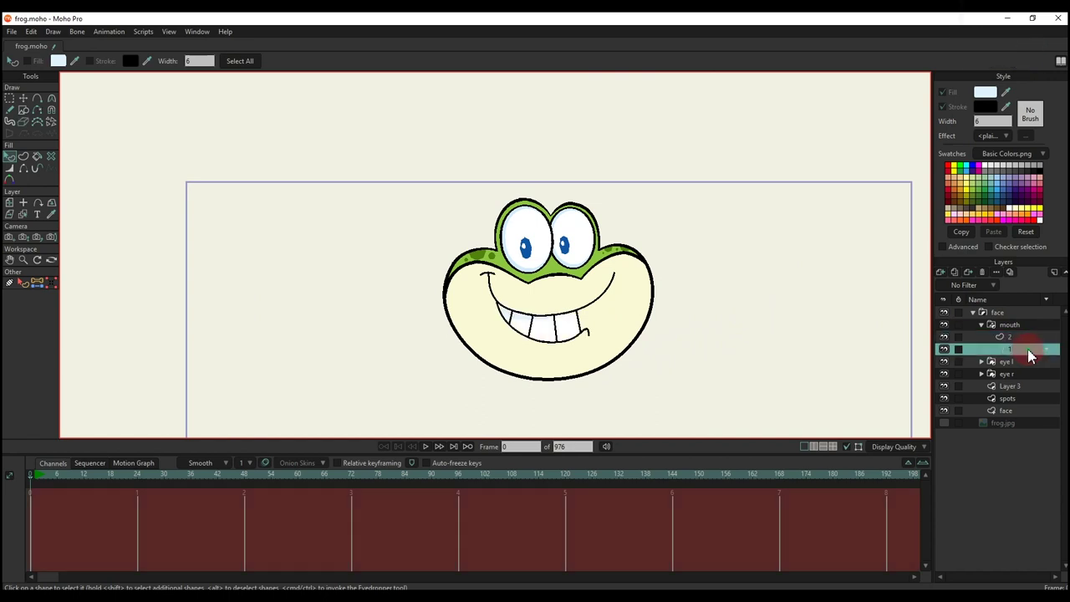
{"action": "left_click", "coordinate": [1023, 339]}
{"action": "left_click", "coordinate": [1023, 349]}
{"action": "left_click", "coordinate": [1020, 339]}
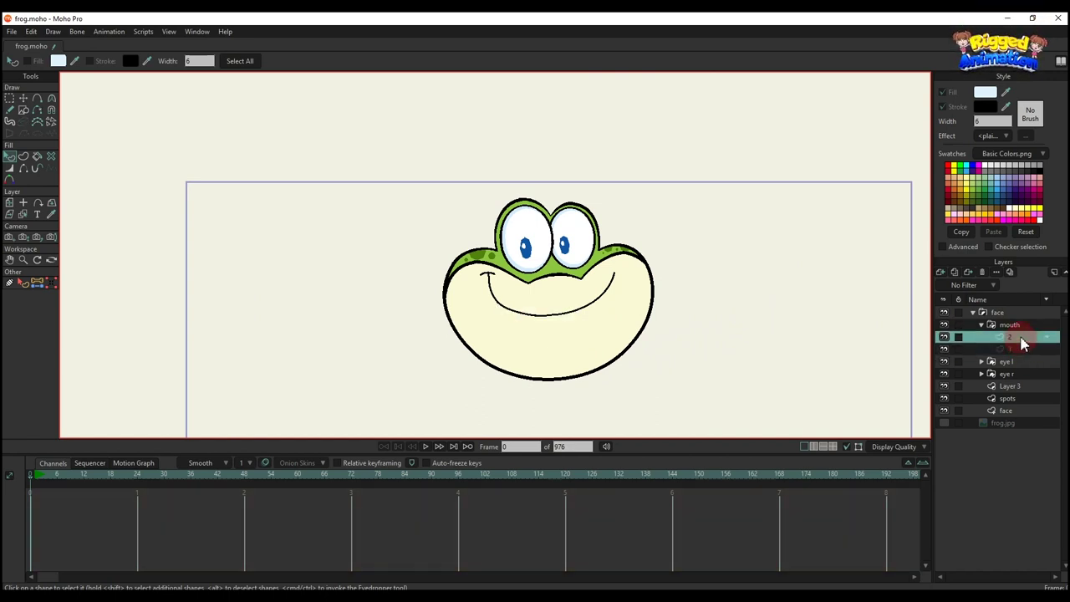
{"action": "left_click", "coordinate": [1023, 349]}
Set the stroke width of all shapes on mouth layer 1 to 8.
{"action": "left_click", "coordinate": [94, 302]}
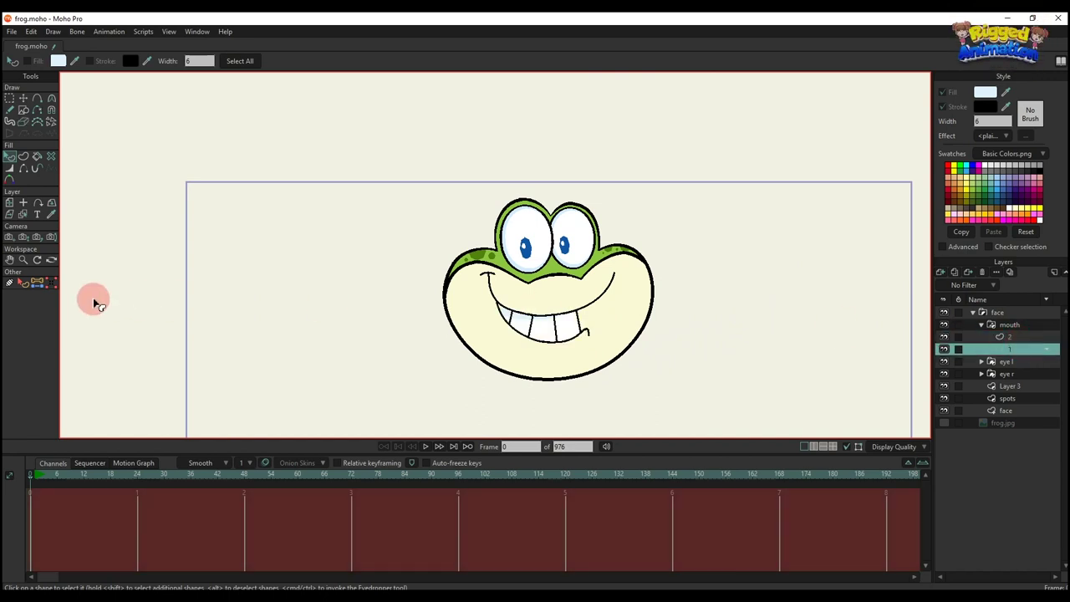
{"action": "left_click", "coordinate": [22, 284]}
{"action": "left_click", "coordinate": [604, 61]}
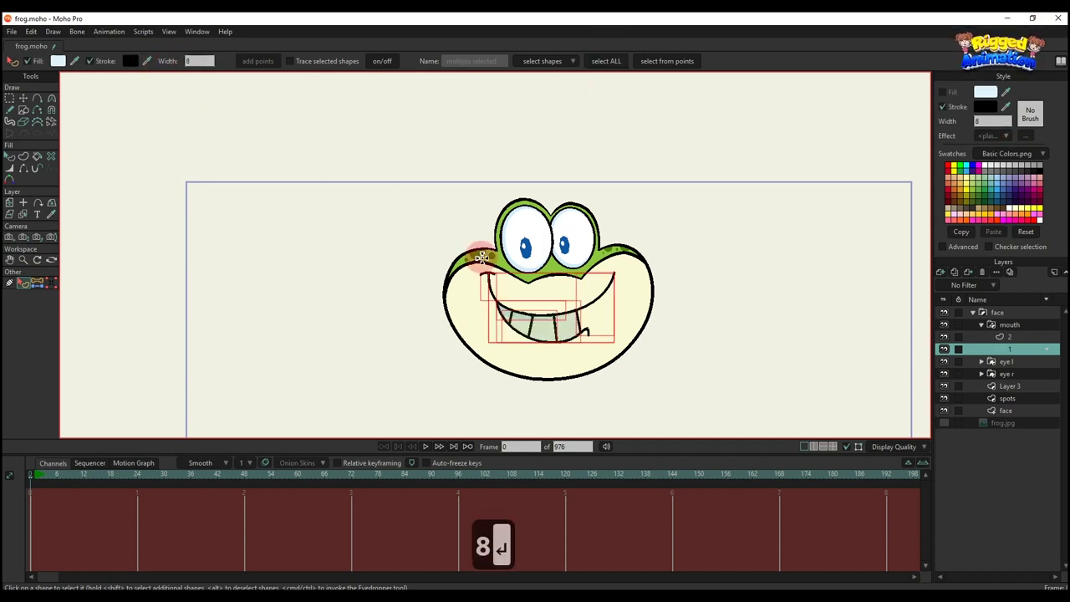
{"action": "key", "text": "q"}
{"action": "scroll", "coordinate": [610, 326], "scroll_direction": "up", "scroll_amount": 2}
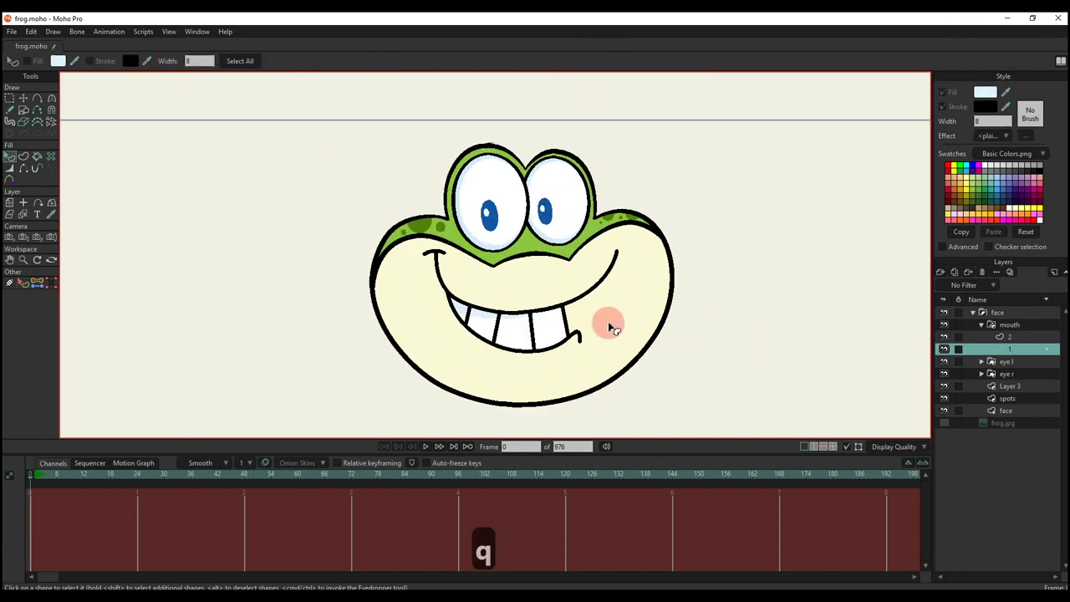
Set the stroke width of all shapes on mouth layer 2 to 8.
{"action": "left_click", "coordinate": [1009, 338]}
{"action": "left_click", "coordinate": [239, 63]}
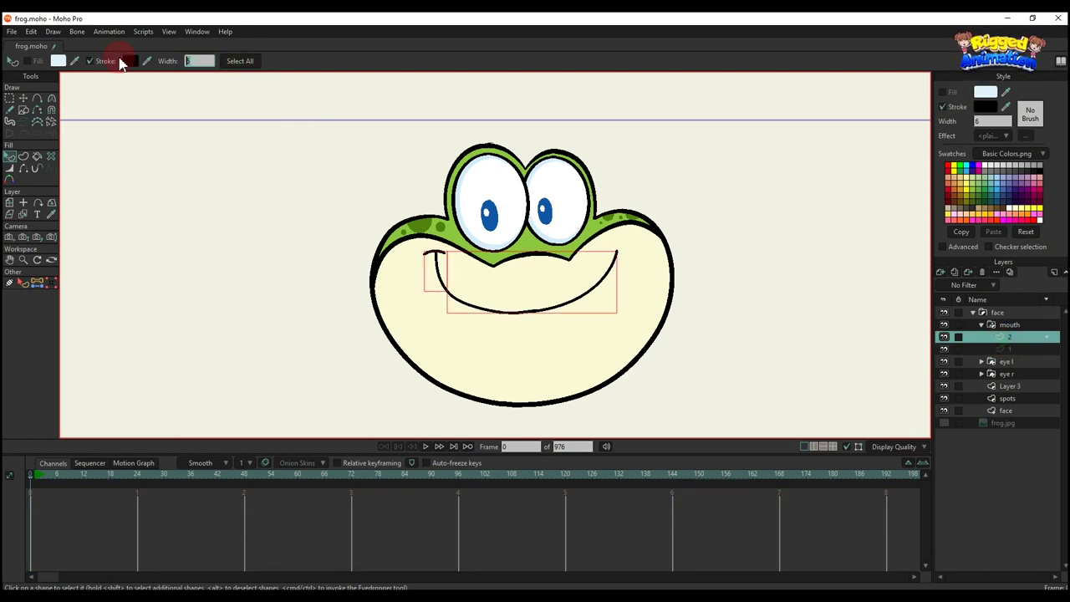
{"action": "key", "text": "Return"}
{"action": "left_click", "coordinate": [758, 294]}
{"action": "scroll", "coordinate": [552, 314], "scroll_direction": "down", "scroll_amount": 2}
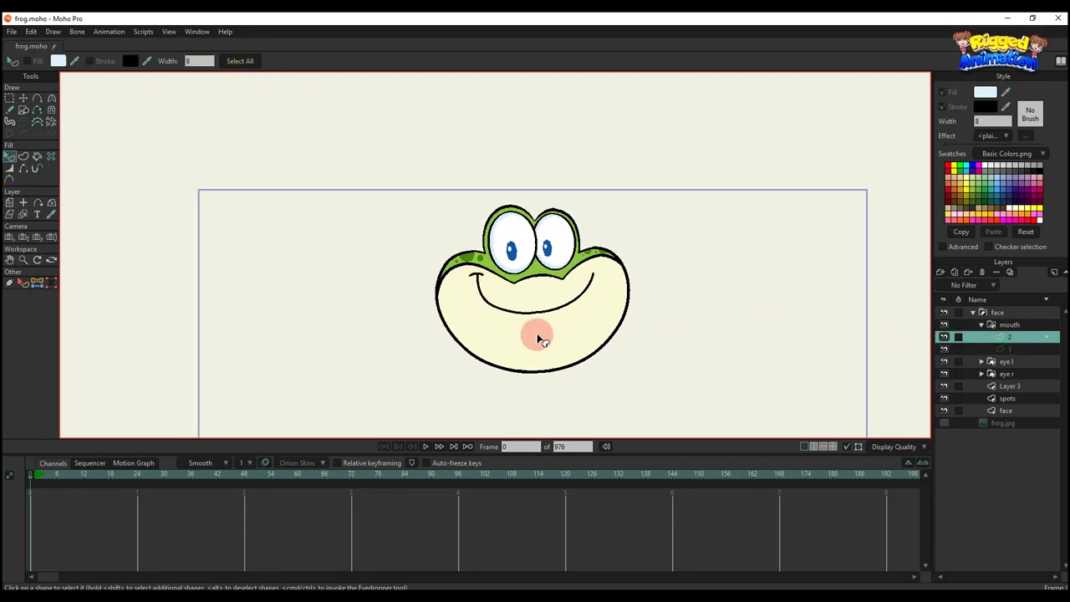
Check the line thickness of both mouth shapes by switching between layers 1 and 2.
{"action": "left_click", "coordinate": [995, 349]}
{"action": "left_click", "coordinate": [1008, 338]}
{"action": "left_click", "coordinate": [1009, 347]}
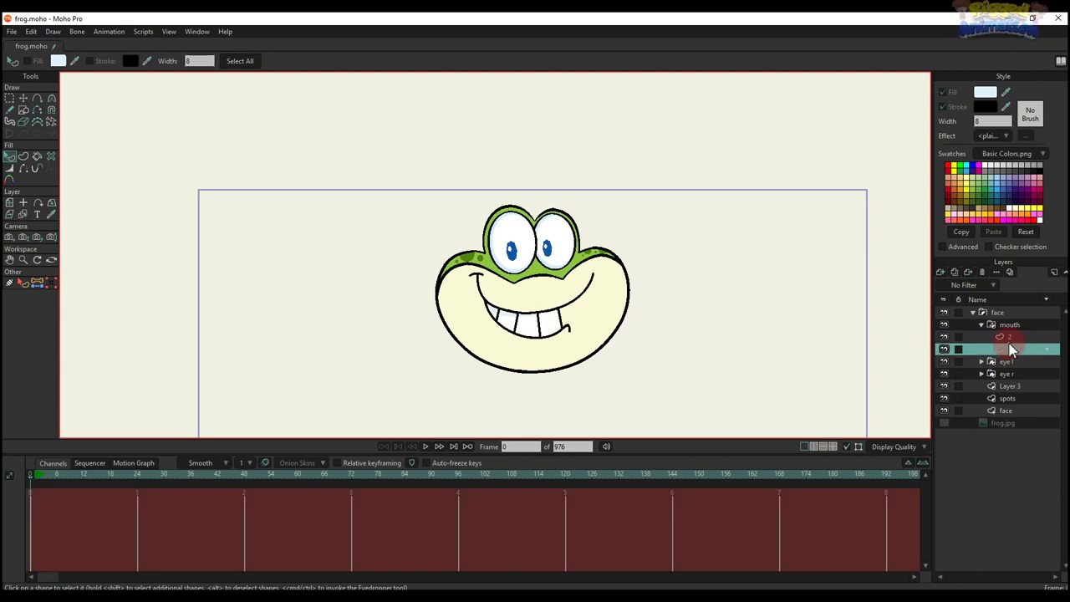
{"action": "left_click", "coordinate": [1003, 337]}
Collapse the mouth group and switch its active shape to 1.
{"action": "left_click", "coordinate": [1010, 324]}
{"action": "left_click", "coordinate": [981, 324]}
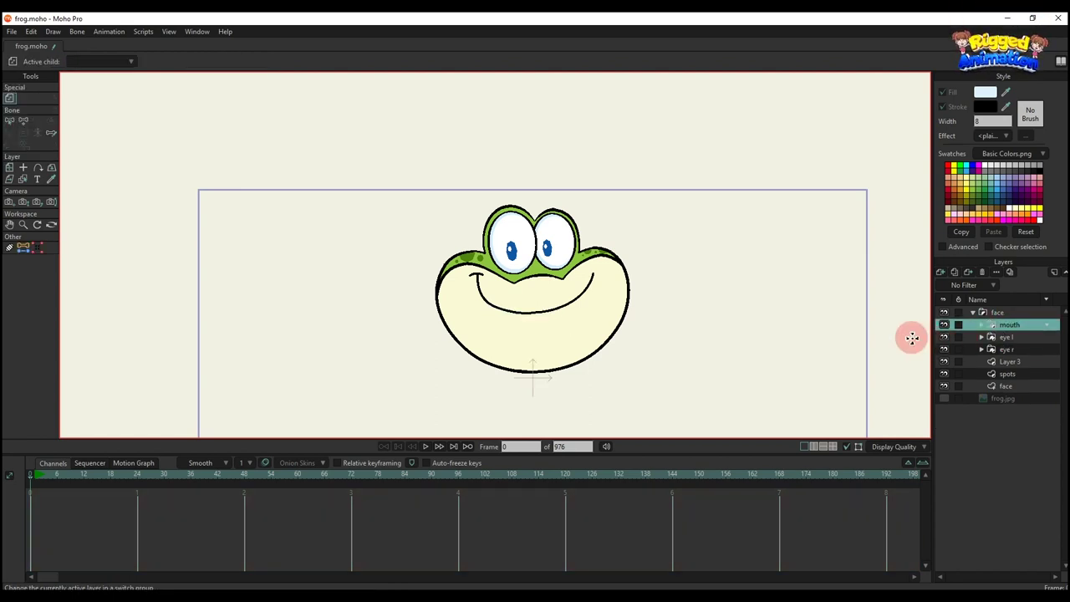
{"action": "scroll", "coordinate": [490, 310], "scroll_direction": "up", "scroll_amount": 2}
{"action": "left_click_drag", "start_coordinate": [489, 310], "coordinate": [447, 278]}
{"action": "left_click", "coordinate": [984, 314]}
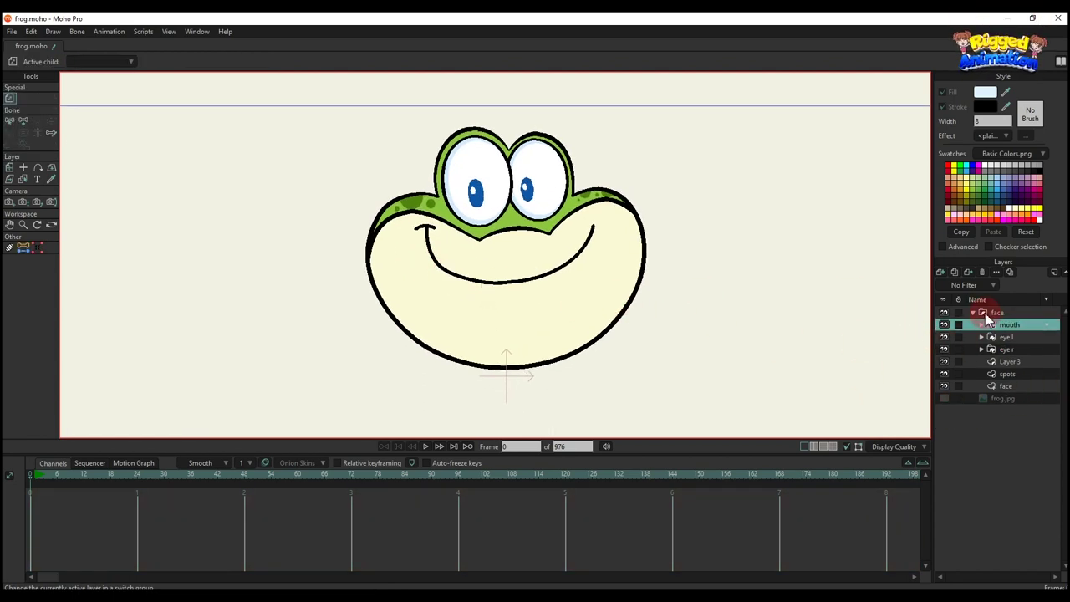
{"action": "right_click", "coordinate": [1011, 326]}
{"action": "left_click", "coordinate": [923, 384]}
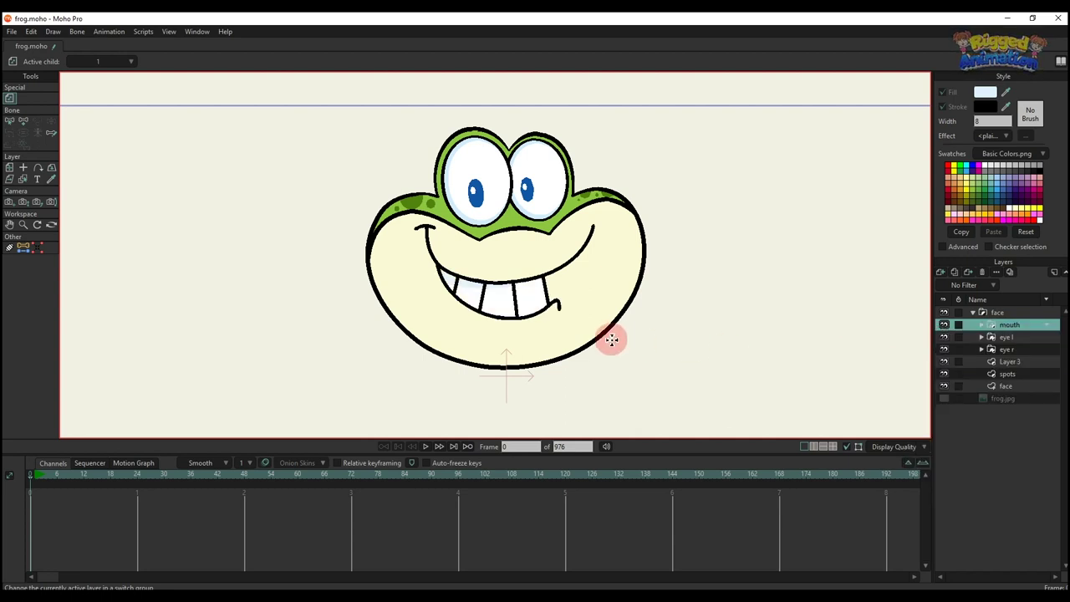
Show the frog.jpg reference image behind the drawn face.
{"action": "scroll", "coordinate": [610, 339], "scroll_direction": "down", "scroll_amount": 2}
{"action": "left_click_drag", "start_coordinate": [589, 342], "coordinate": [579, 309]}
{"action": "left_click", "coordinate": [943, 398]}
Turn off the stroke of the cream muzzle shape on Layer 3 in the face group.
{"action": "left_click", "coordinate": [1003, 385]}
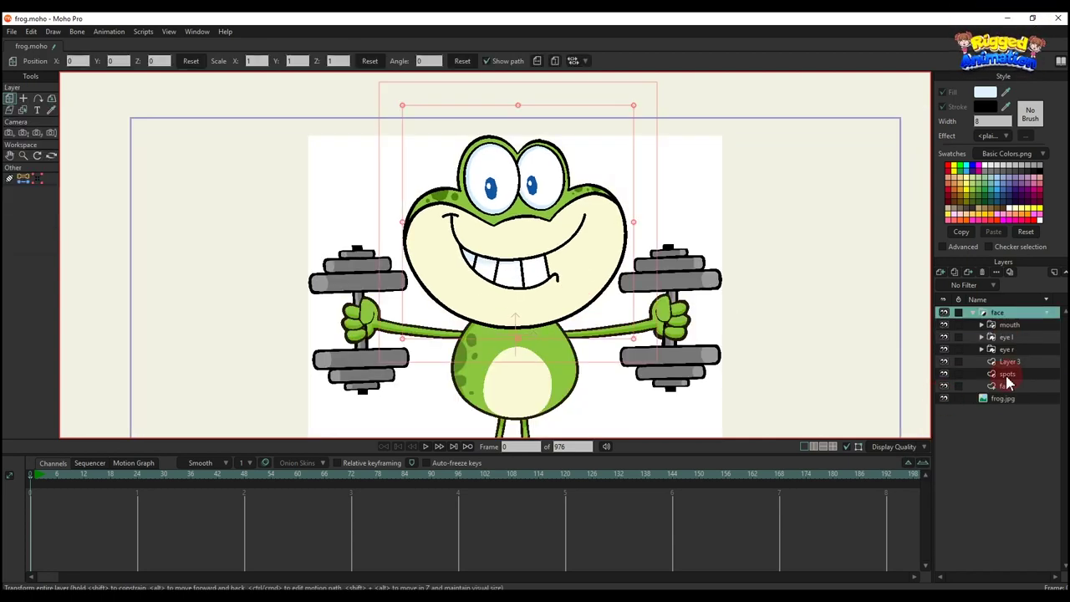
{"action": "left_click", "coordinate": [996, 374]}
{"action": "left_click", "coordinate": [1006, 361]}
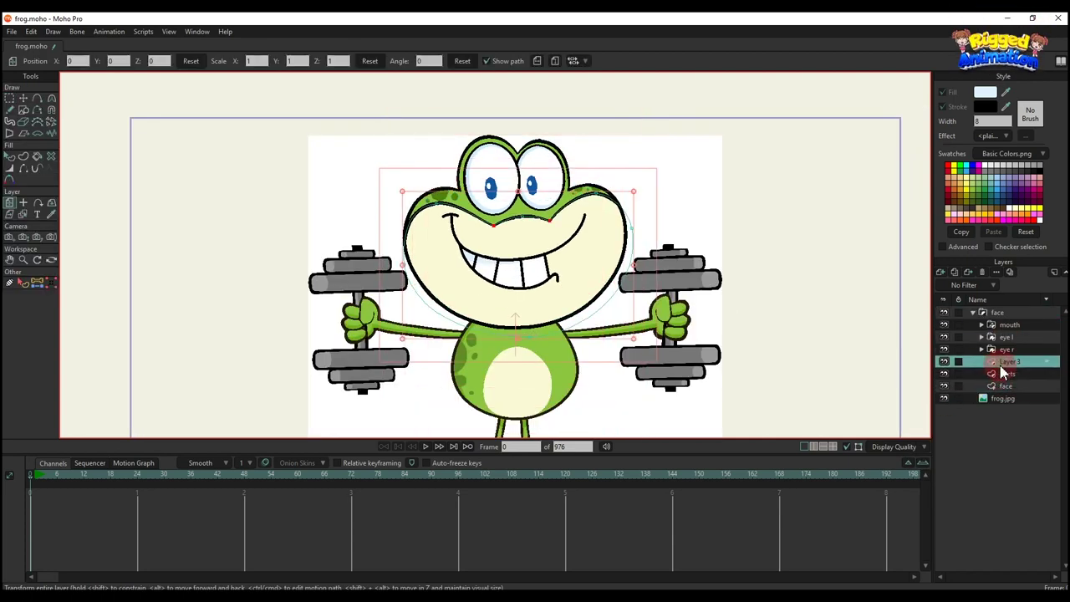
{"action": "left_click", "coordinate": [444, 251]}
{"action": "key", "text": "q"}
{"action": "left_click", "coordinate": [439, 231]}
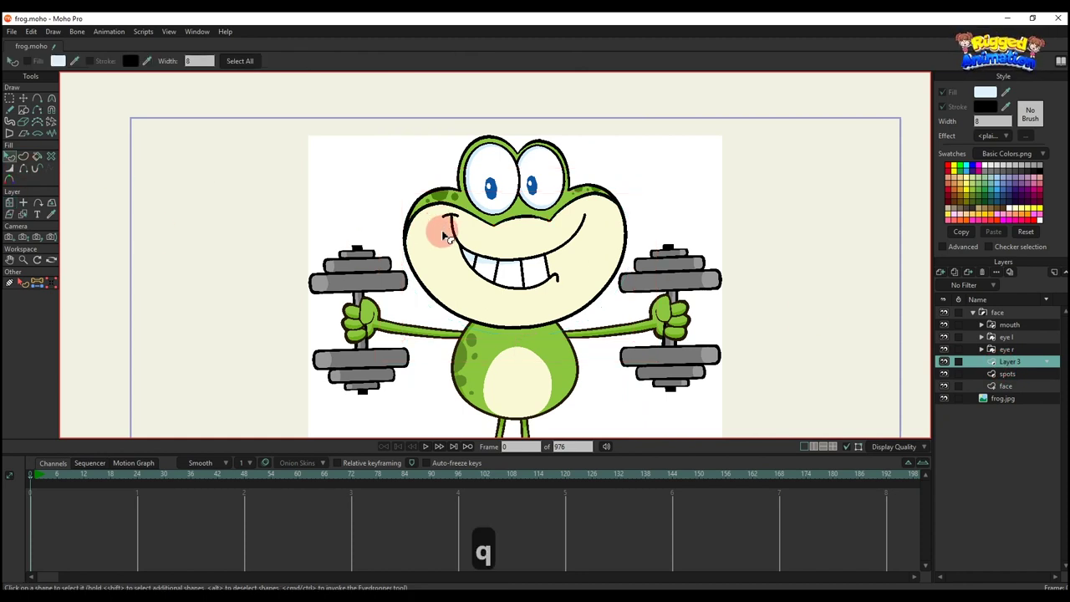
{"action": "left_click", "coordinate": [98, 63]}
{"action": "left_click", "coordinate": [701, 175]}
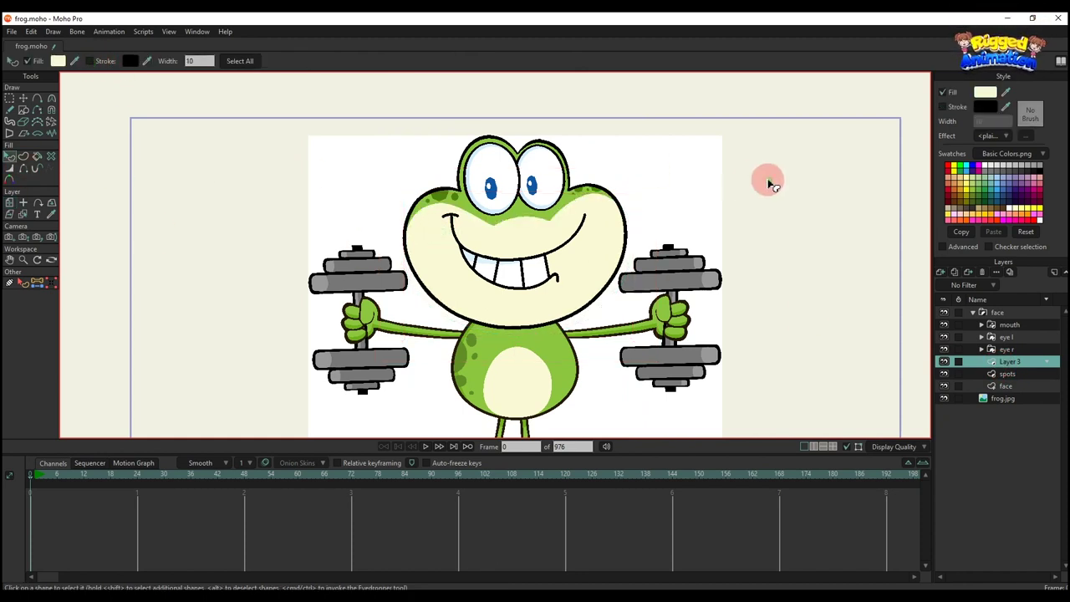
Collapse and hide the face group, and add a new vector layer directly above frog.jpg.
{"action": "left_click", "coordinate": [972, 313]}
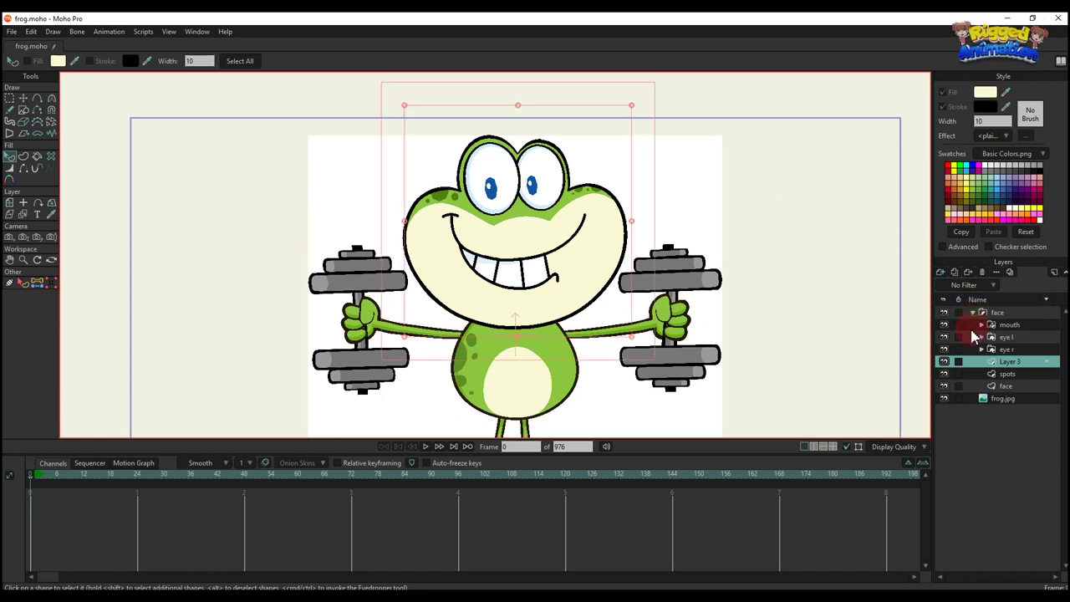
{"action": "left_click", "coordinate": [944, 313]}
{"action": "left_click", "coordinate": [996, 330]}
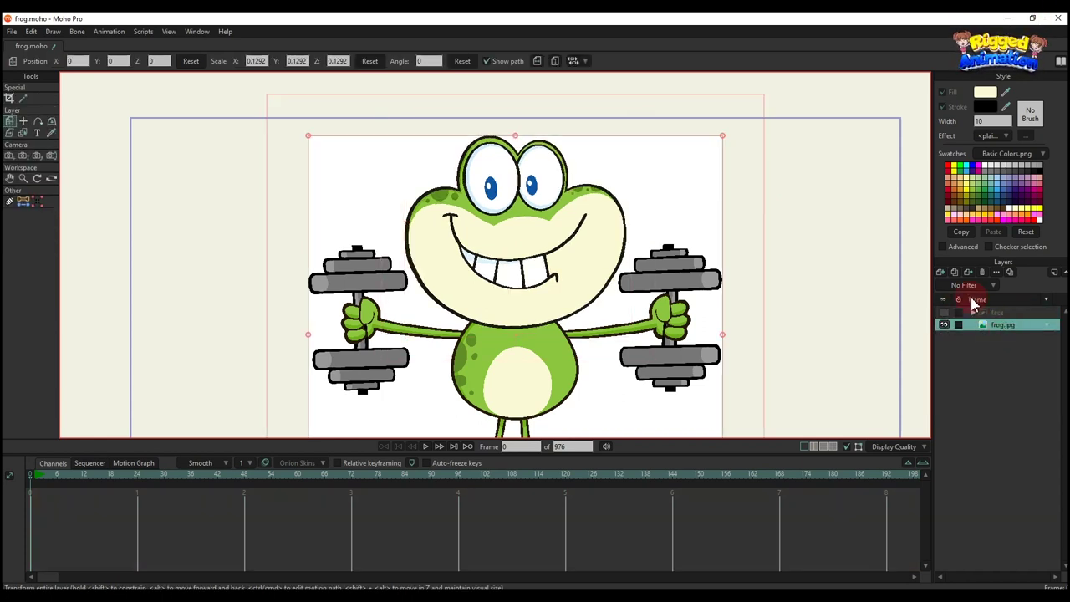
{"action": "left_click", "coordinate": [940, 274]}
{"action": "left_click", "coordinate": [954, 285]}
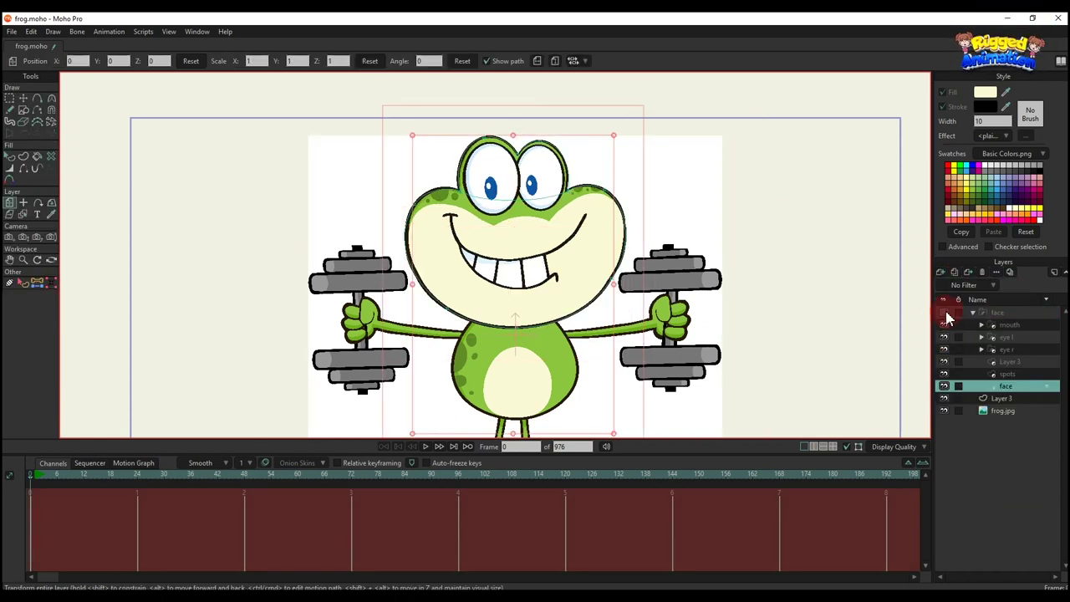
Rename the face group as head and collapse it, keeping it shown.
{"action": "double_click", "coordinate": [990, 312]}
{"action": "type", "text": "head"}
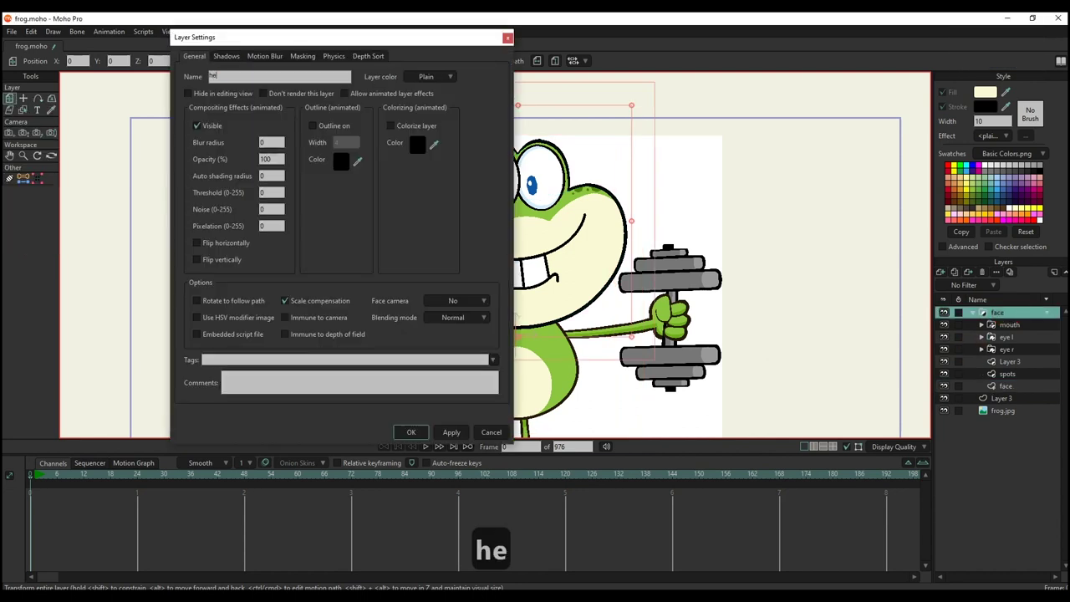
{"action": "key", "text": "Return"}
{"action": "left_click", "coordinate": [983, 313]}
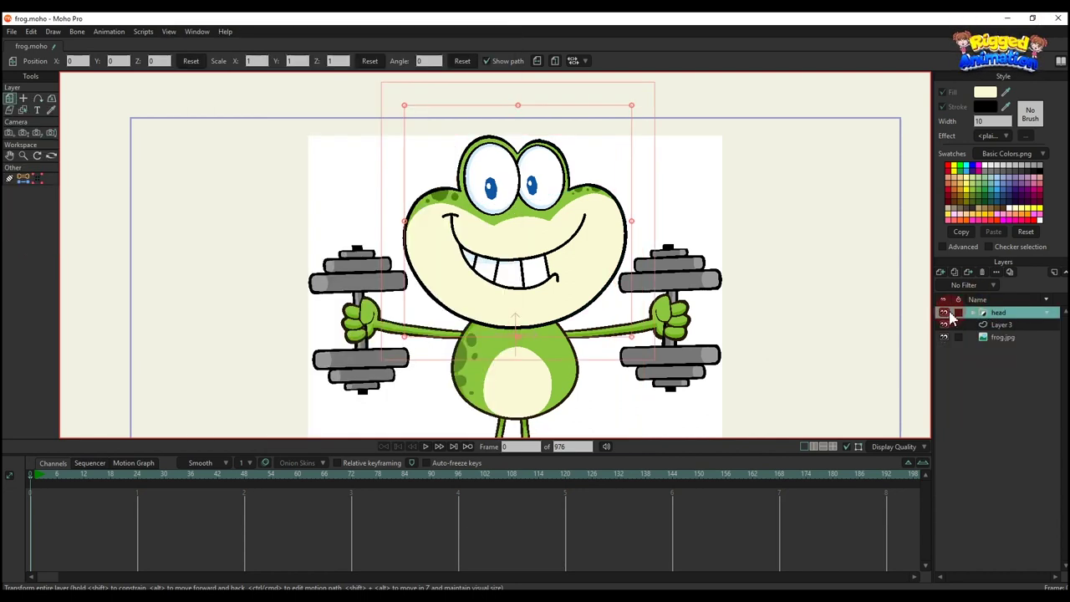
{"action": "left_click", "coordinate": [946, 312]}
Put the new Layer 3 above frog.jpg into its own group and name the group body.
{"action": "left_click", "coordinate": [994, 325]}
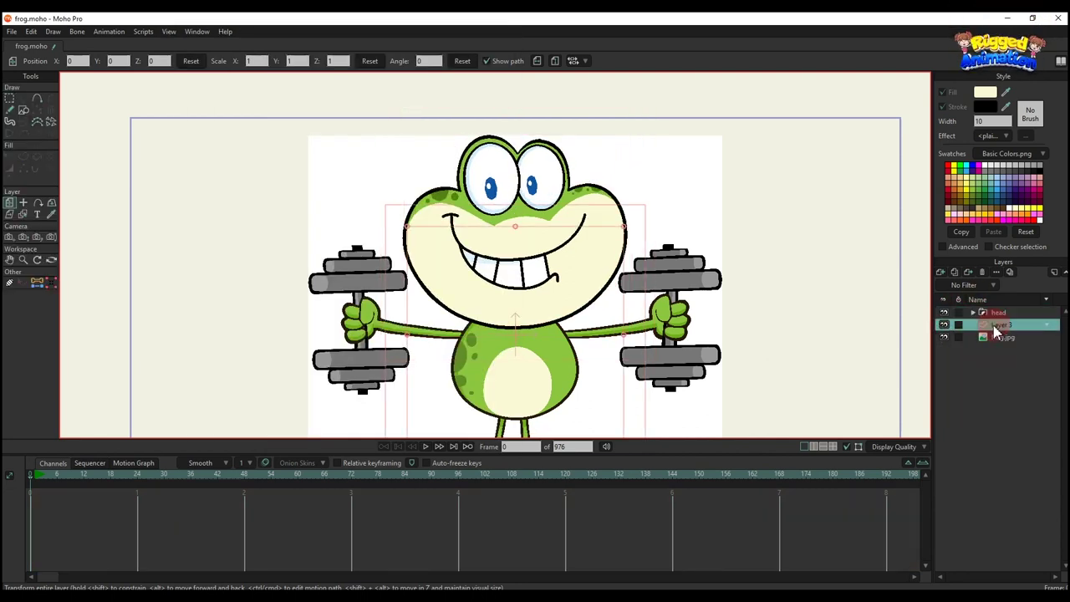
{"action": "right_click", "coordinate": [996, 326]}
{"action": "left_click", "coordinate": [1019, 381]}
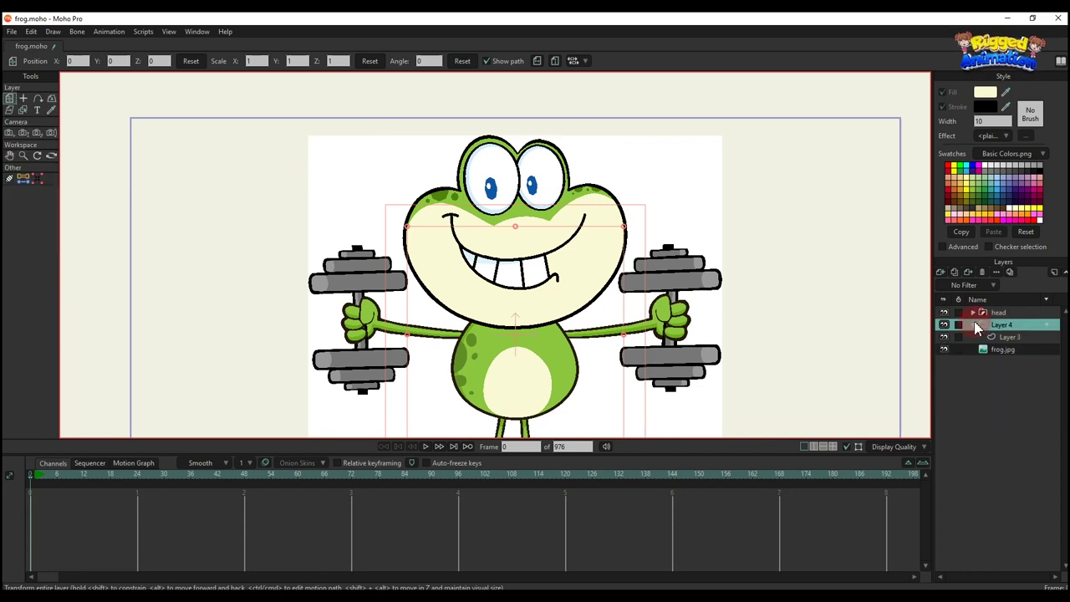
{"action": "left_click", "coordinate": [973, 324]}
{"action": "double_click", "coordinate": [1001, 324]}
{"action": "type", "text": "body"}
{"action": "key", "text": "Return"}
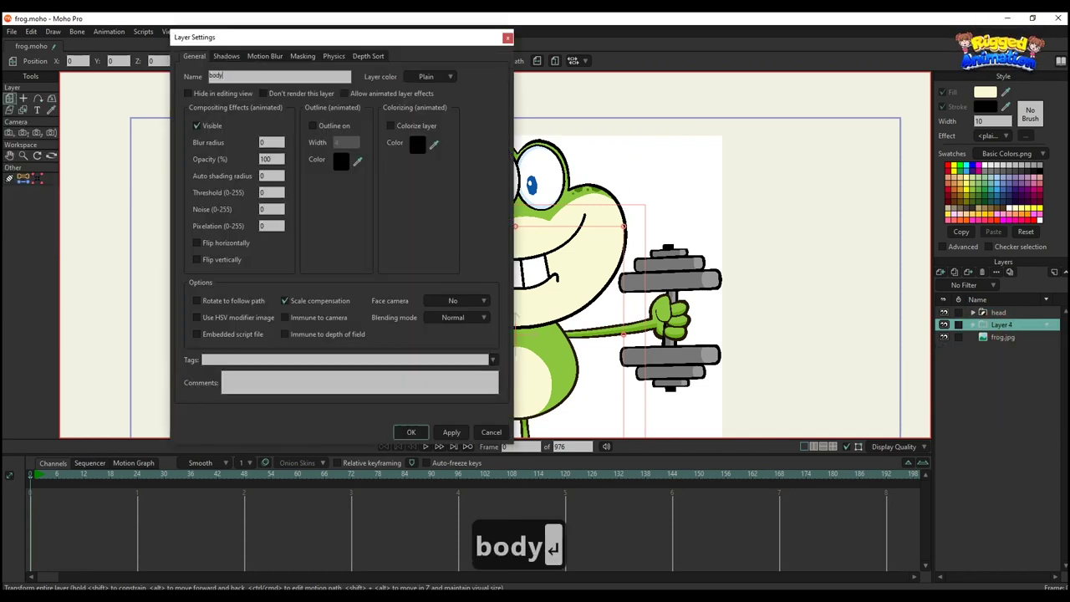
Draw a closed outline around the frog's torso on Layer 3 of the body group with the Add Point tool.
{"action": "left_click", "coordinate": [975, 326]}
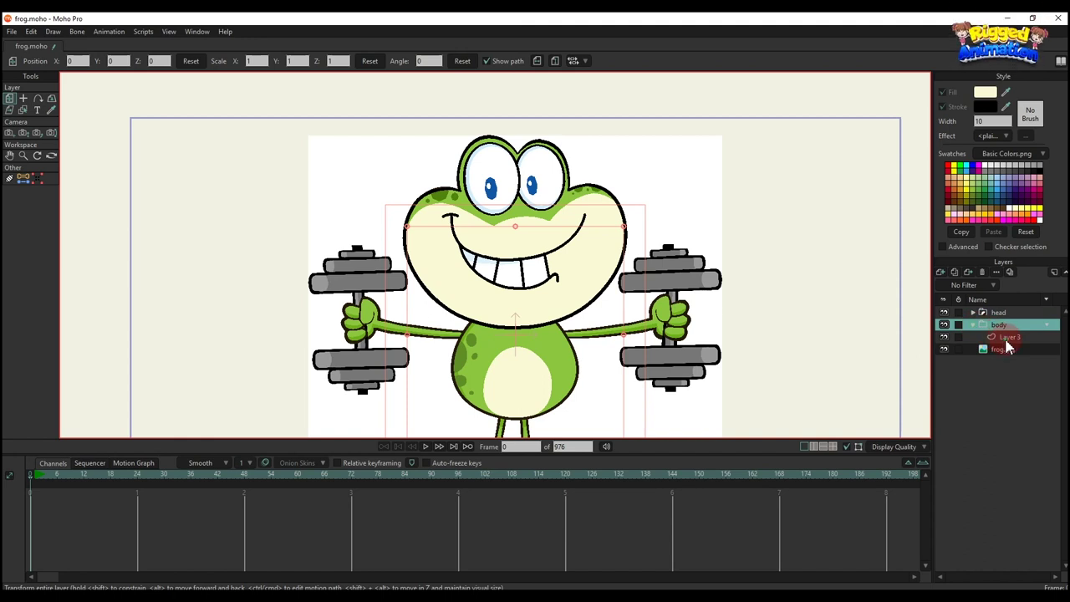
{"action": "left_click", "coordinate": [1005, 337]}
{"action": "scroll", "coordinate": [396, 282], "scroll_direction": "up", "scroll_amount": 5}
{"action": "key", "text": "a"}
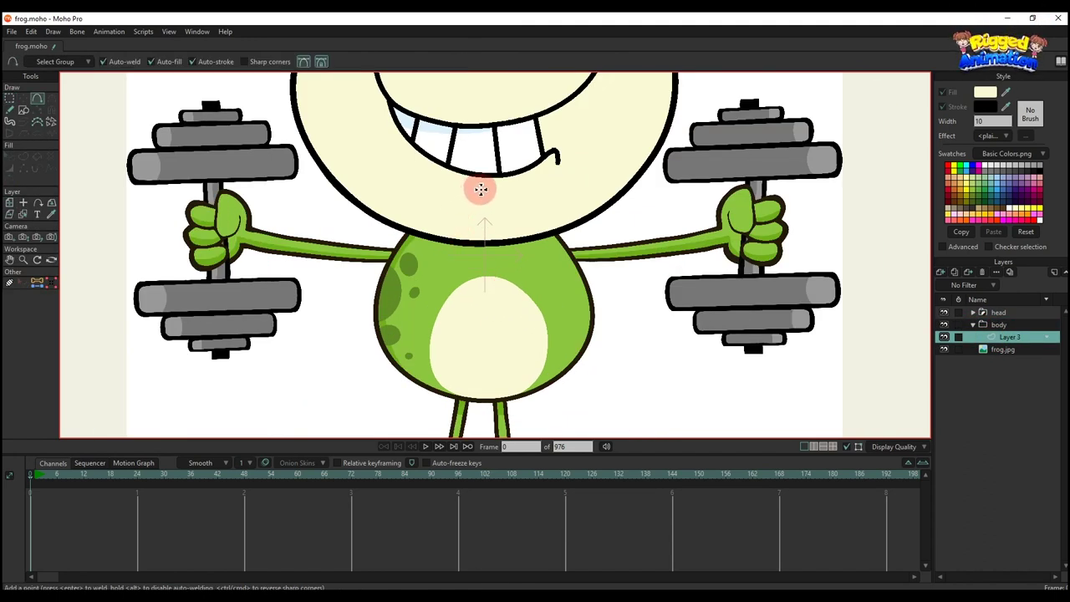
{"action": "mouse_move", "coordinate": [480, 190]}
{"action": "left_mouse_down"}
{"action": "mouse_move", "coordinate": [420, 243]}
{"action": "mouse_move", "coordinate": [378, 319]}
{"action": "mouse_move", "coordinate": [482, 401]}
{"action": "mouse_move", "coordinate": [518, 396]}
{"action": "mouse_move", "coordinate": [595, 326]}
{"action": "mouse_move", "coordinate": [593, 306]}
{"action": "mouse_move", "coordinate": [479, 187]}
{"action": "left_mouse_up"}
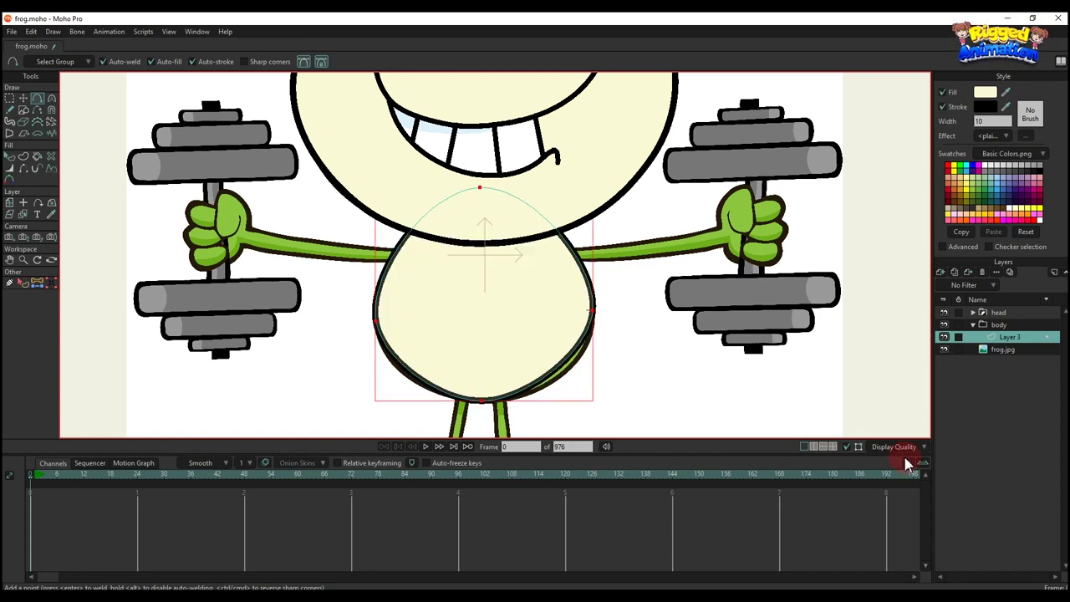
Hide the torso layer's fill from view and adjust the outline's points and curve handles to match the reference body.
{"action": "left_click", "coordinate": [943, 338]}
{"action": "key", "text": "t"}
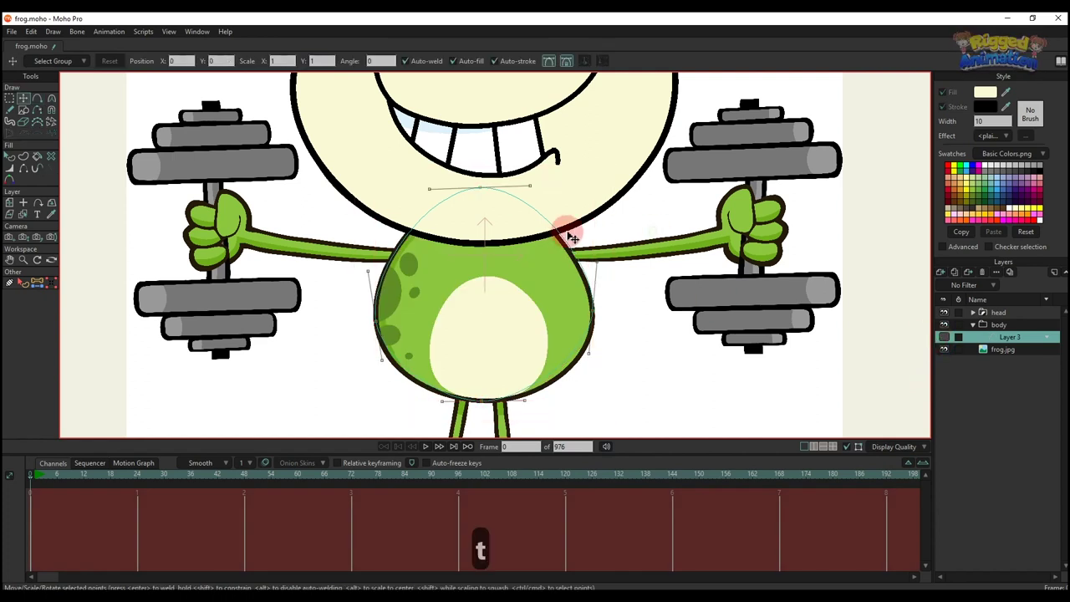
{"action": "scroll", "coordinate": [568, 227], "scroll_direction": "up", "scroll_amount": 2}
{"action": "left_click_drag", "start_coordinate": [516, 167], "coordinate": [514, 168]}
{"action": "left_click_drag", "start_coordinate": [616, 242], "coordinate": [603, 242]}
{"action": "left_click_drag", "start_coordinate": [574, 397], "coordinate": [559, 336]}
{"action": "left_click_drag", "start_coordinate": [482, 425], "coordinate": [535, 419]}
{"action": "left_click_drag", "start_coordinate": [364, 414], "coordinate": [339, 399]}
{"action": "left_click_drag", "start_coordinate": [286, 352], "coordinate": [286, 364]}
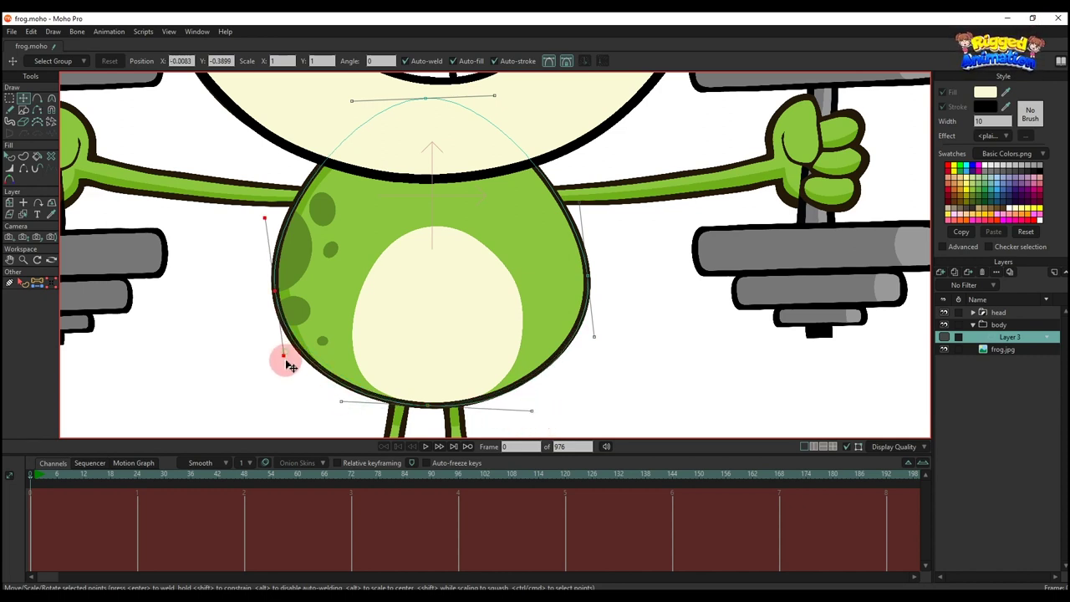
Fill the torso shape with the green sampled from the reference body and show its layer again.
{"action": "key", "text": "q"}
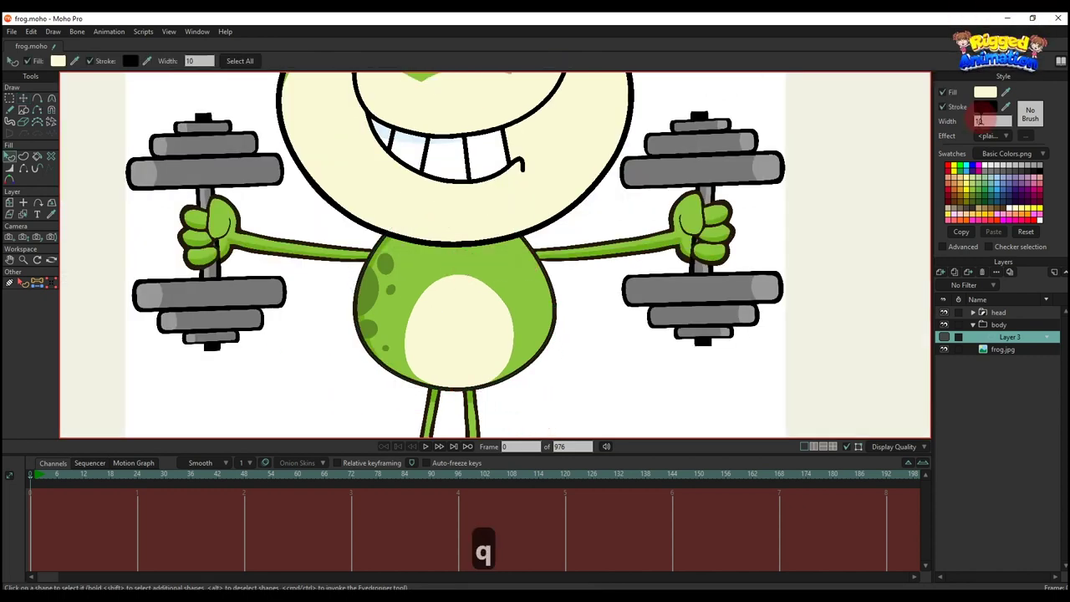
{"action": "left_click_drag", "start_coordinate": [1005, 92], "coordinate": [528, 270]}
{"action": "left_click_drag", "start_coordinate": [503, 311], "coordinate": [508, 305]}
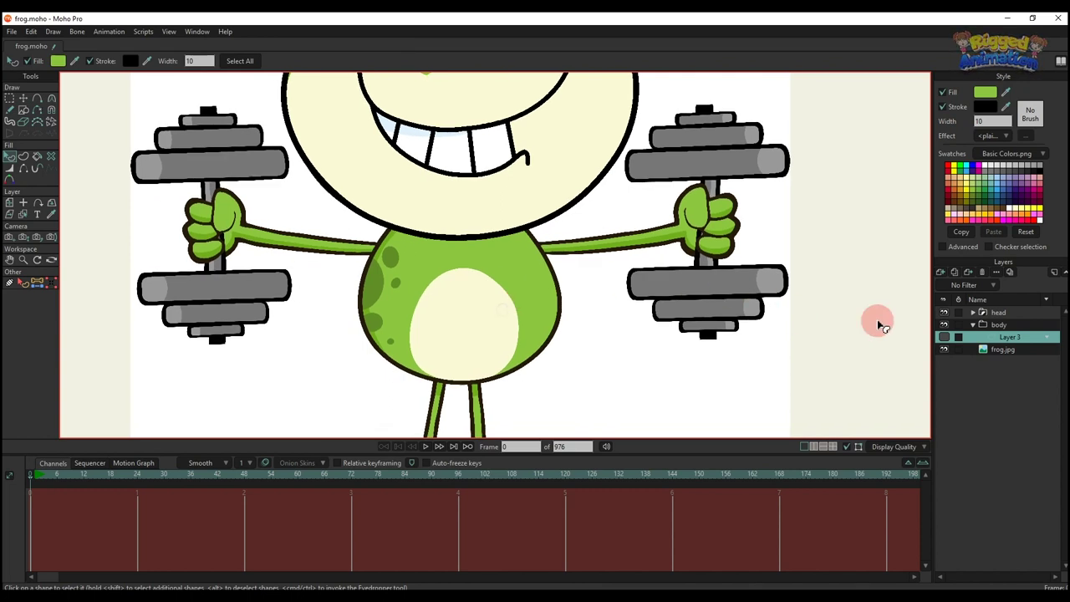
{"action": "left_click", "coordinate": [946, 337]}
{"action": "scroll", "coordinate": [410, 307], "scroll_direction": "up", "scroll_amount": 2}
Rename the torso layer in the body group as mask.
{"action": "double_click", "coordinate": [1041, 339]}
{"action": "type", "text": "ma"}
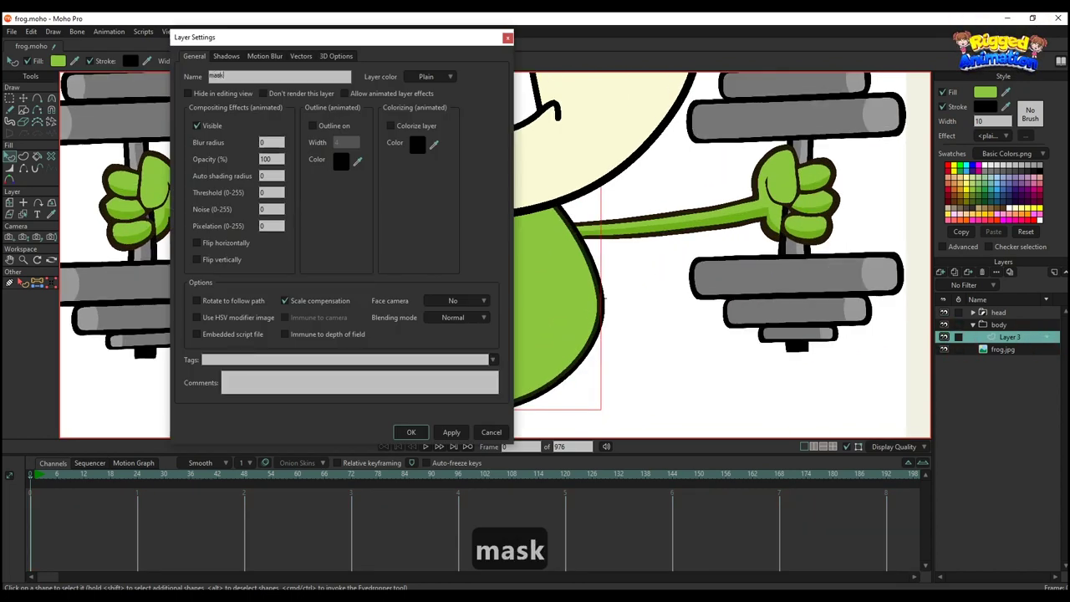
{"action": "type", "text": "sk"}
{"action": "key", "text": "Return"}
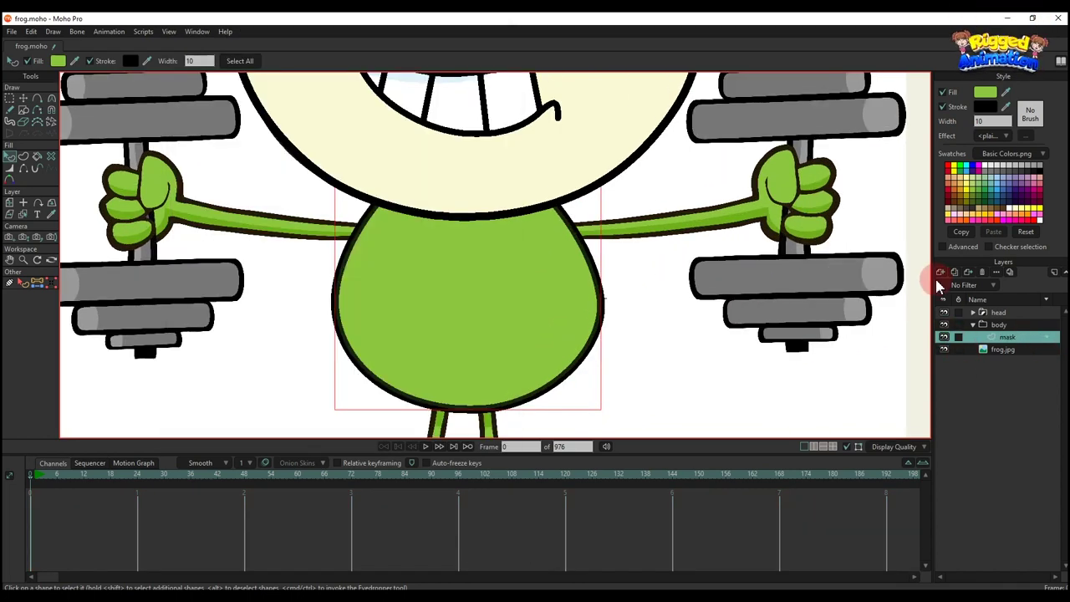
Add a new vector layer above mask in the body group and name it stomach.
{"action": "left_click", "coordinate": [941, 272]}
{"action": "left_click", "coordinate": [994, 324]}
{"action": "double_click", "coordinate": [1008, 337]}
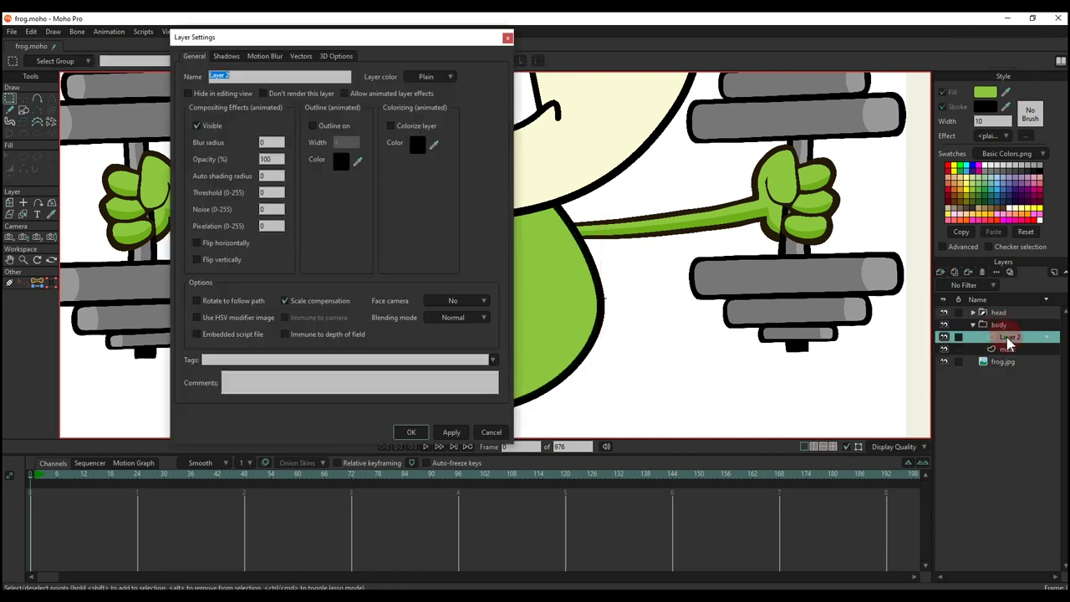
{"action": "type", "text": "stom"}
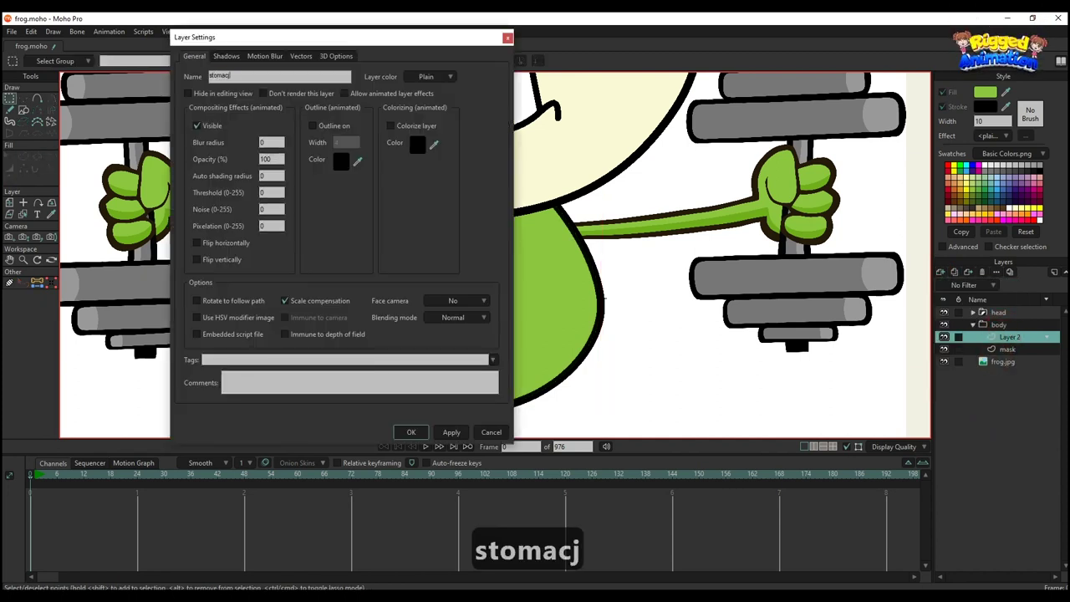
{"action": "type", "text": "acj"}
{"action": "key", "text": "BackSpace"}
{"action": "type", "text": "h"}
{"action": "key", "text": "Return"}
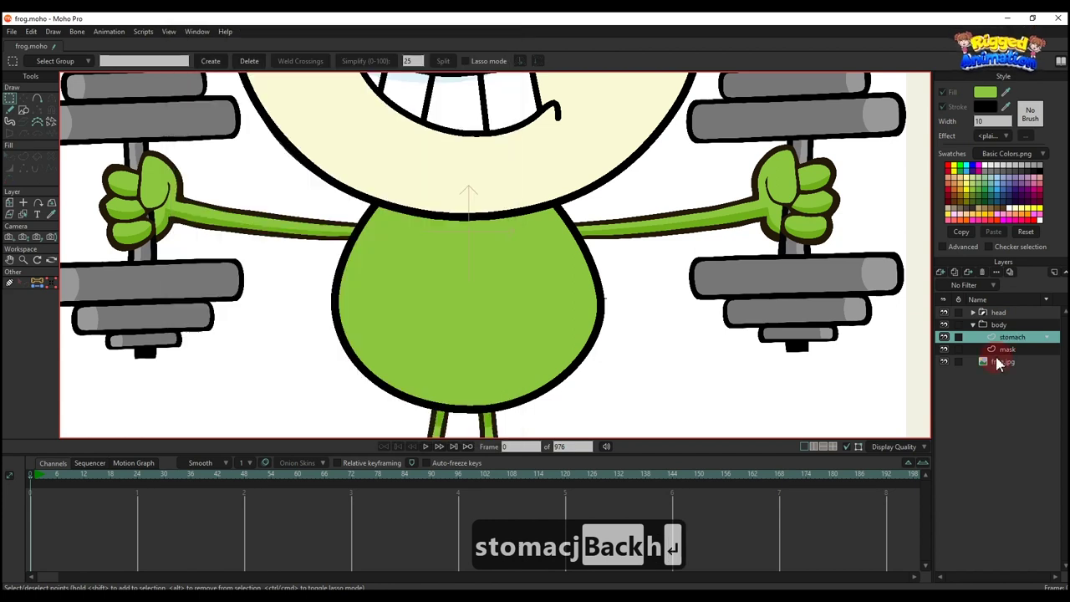
Hide the body group and draw an oval on the stomach layer, moved and scaled to match the reference's cream belly.
{"action": "left_click", "coordinate": [951, 313]}
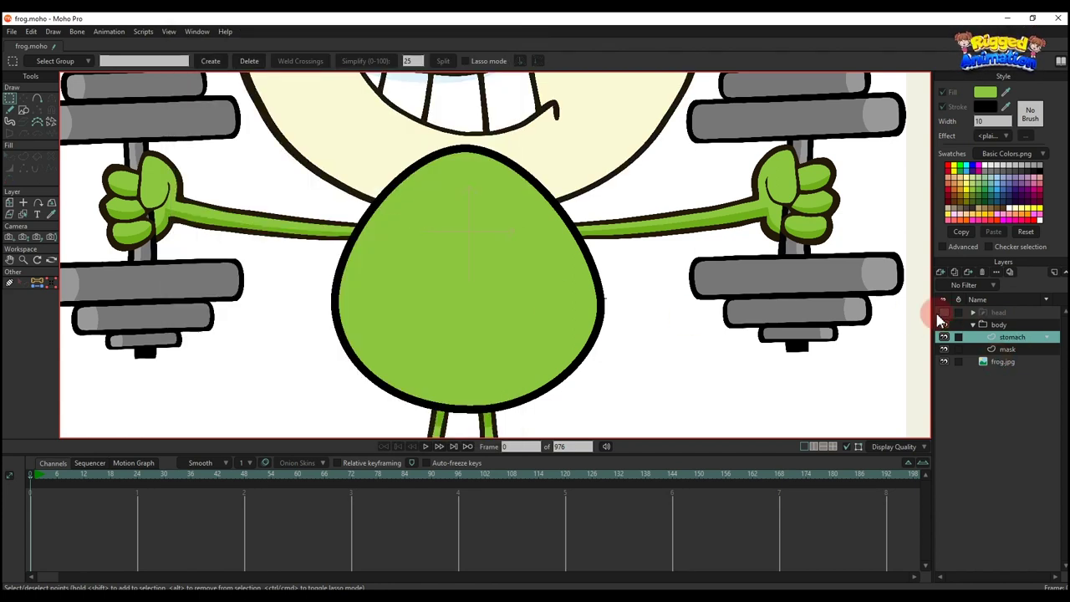
{"action": "left_click", "coordinate": [942, 314]}
{"action": "left_click", "coordinate": [943, 325]}
{"action": "left_click", "coordinate": [24, 110]}
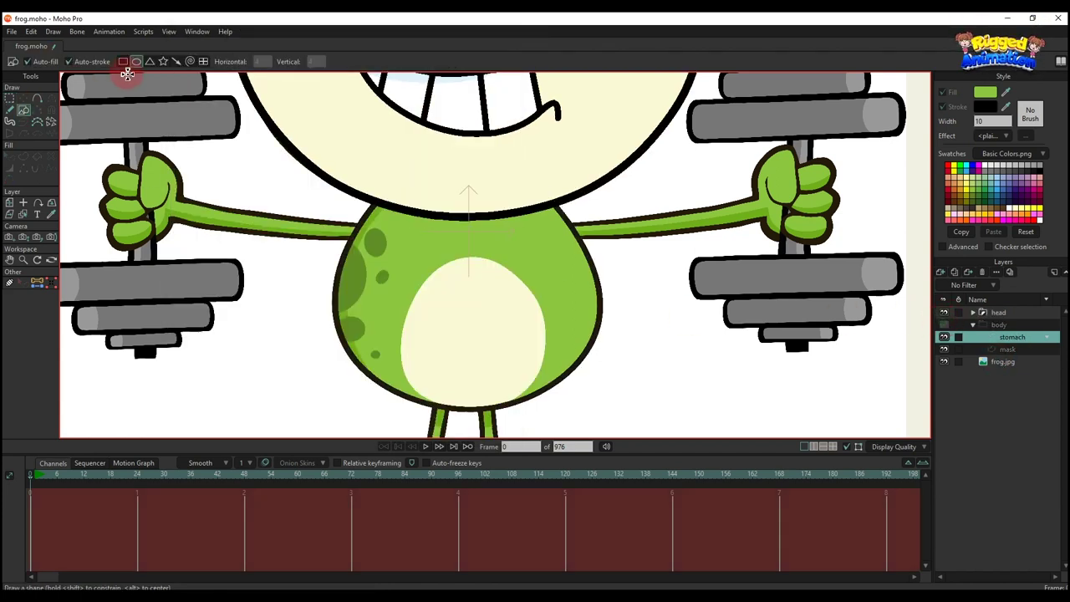
{"action": "mouse_move", "coordinate": [404, 215]}
{"action": "left_mouse_down"}
{"action": "mouse_move", "coordinate": [494, 365]}
{"action": "mouse_move", "coordinate": [544, 375]}
{"action": "left_mouse_up"}
{"action": "key", "text": "t"}
{"action": "left_click_drag", "start_coordinate": [477, 310], "coordinate": [466, 316]}
{"action": "left_click", "coordinate": [528, 309]}
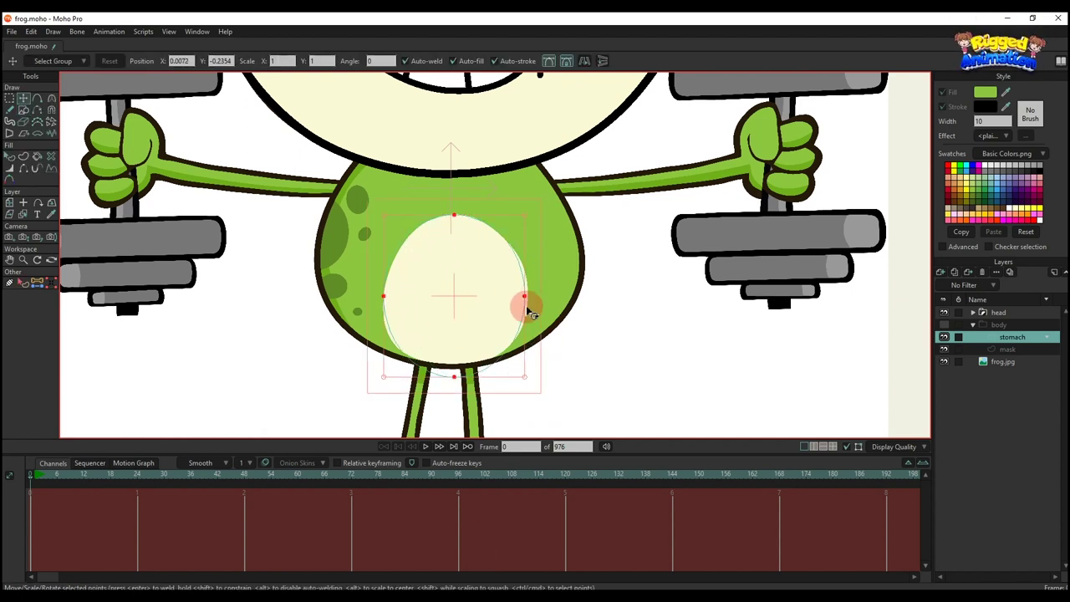
{"action": "left_click_drag", "start_coordinate": [524, 300], "coordinate": [506, 297]}
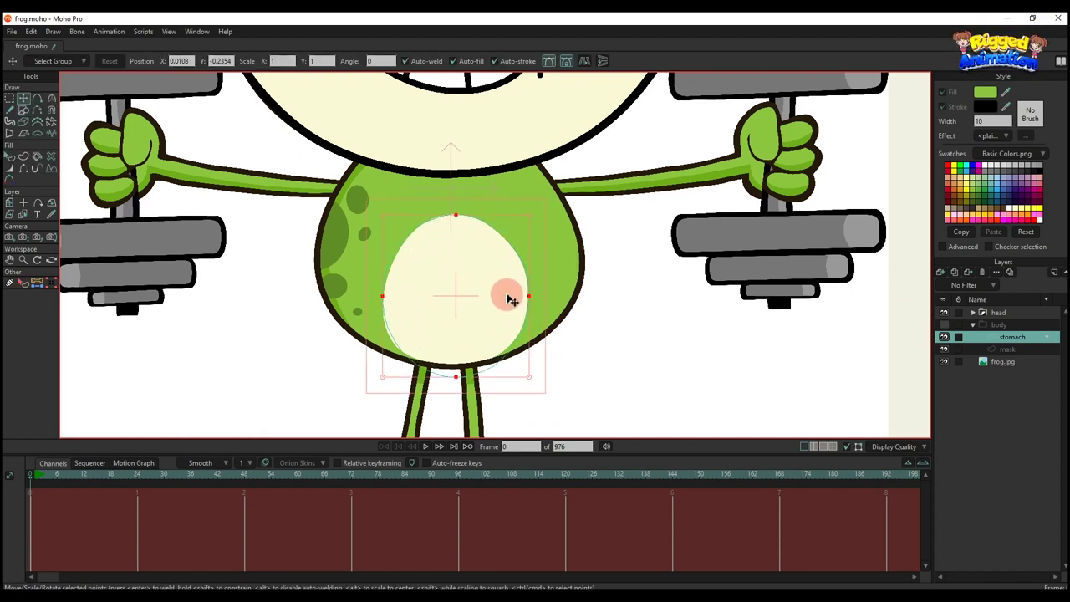
Fill the belly oval with the cream colour sampled from the reference belly.
{"action": "left_click", "coordinate": [950, 329]}
{"action": "left_click", "coordinate": [950, 330]}
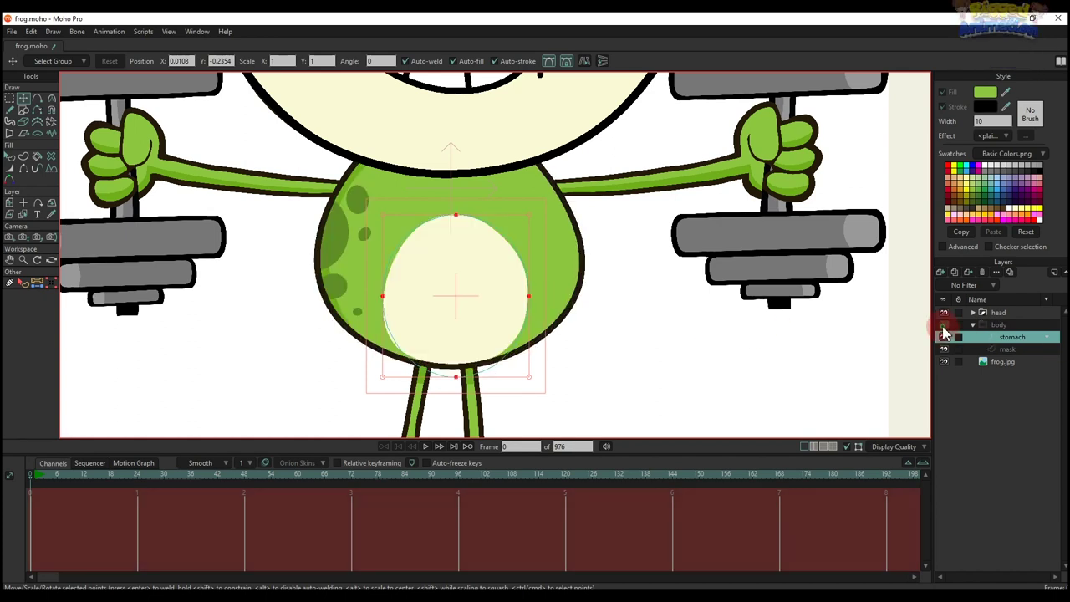
{"action": "key", "text": "q"}
{"action": "left_click", "coordinate": [451, 292]}
{"action": "key", "text": "q"}
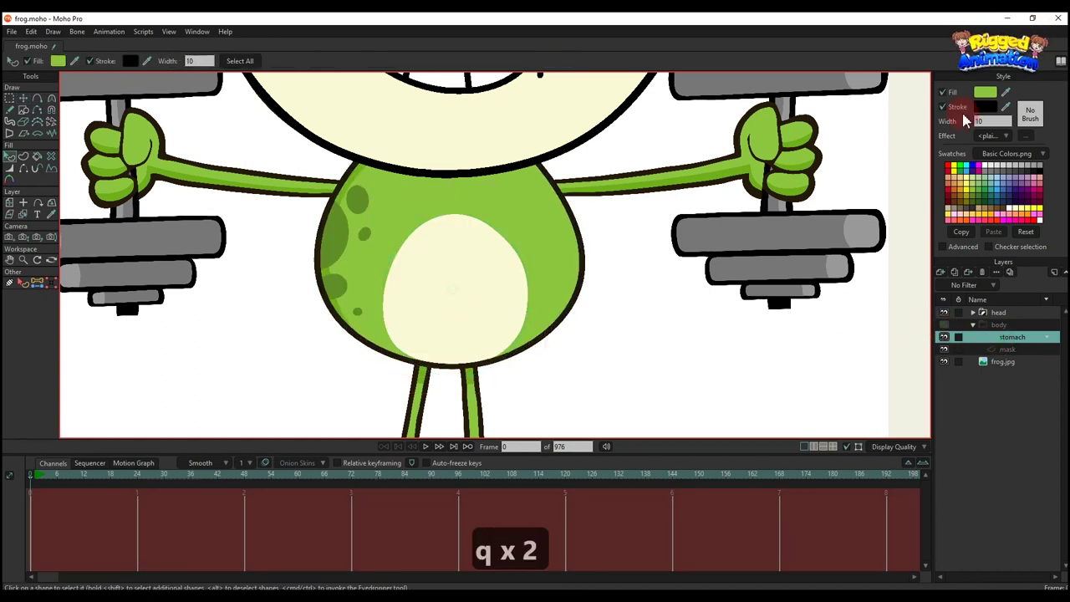
{"action": "left_click", "coordinate": [495, 272], "text": "ctrl"}
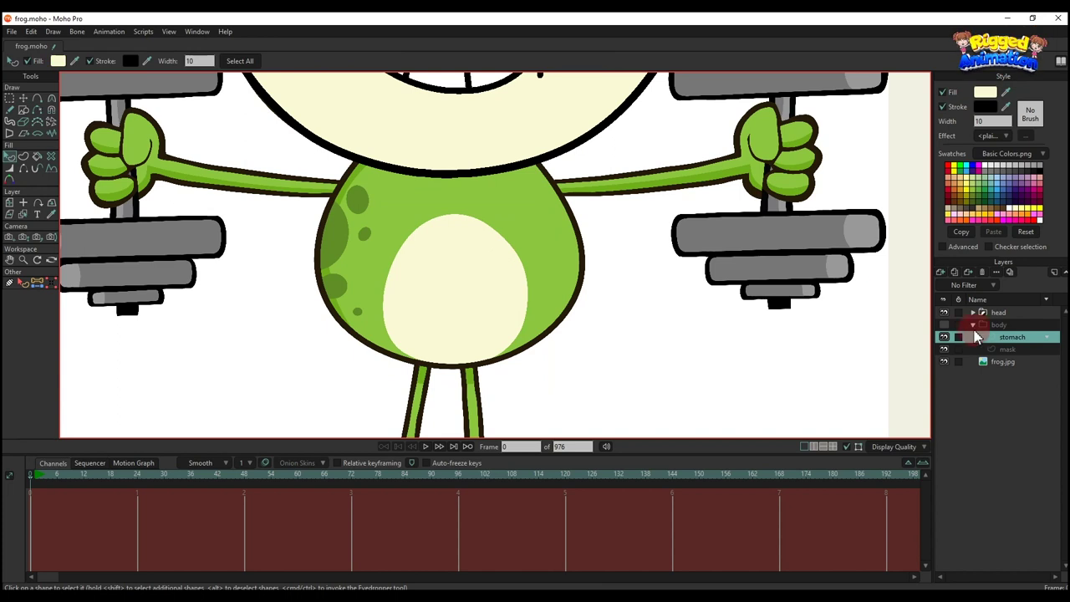
Show the body group, set its group mask to Hide all, and set the mask layer's masking to + Add to mask.
{"action": "left_click", "coordinate": [945, 326]}
{"action": "double_click", "coordinate": [1007, 326]}
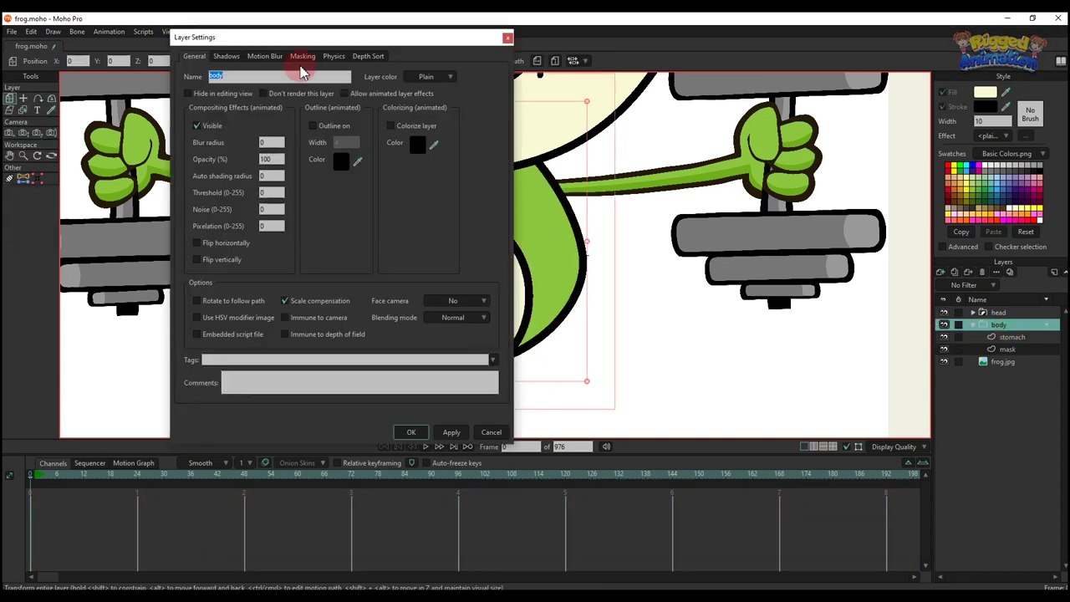
{"action": "left_click", "coordinate": [301, 57]}
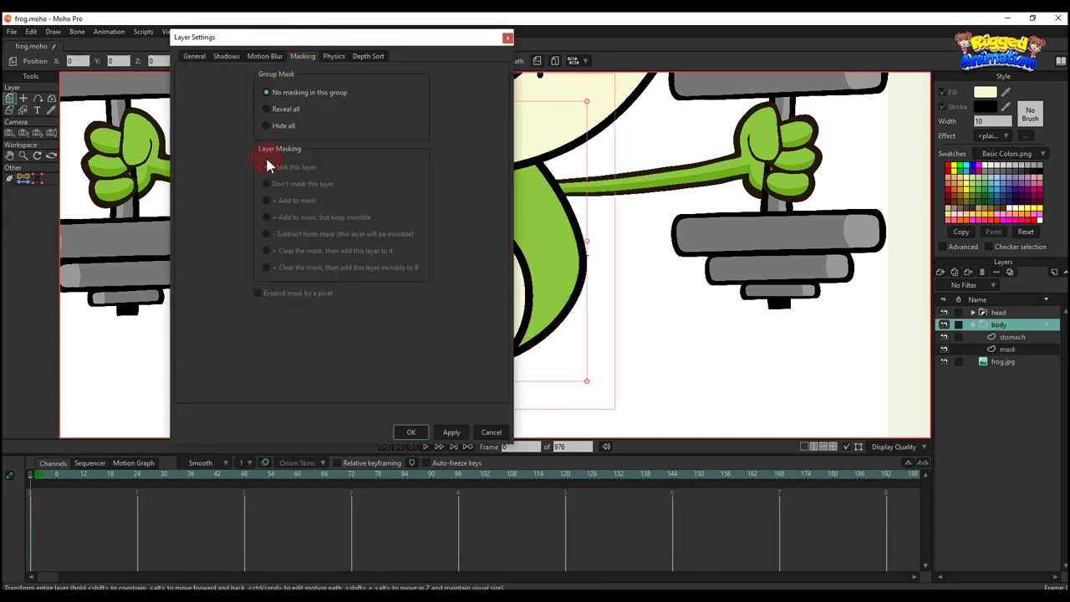
{"action": "left_click", "coordinate": [451, 431]}
{"action": "key", "text": "Return"}
{"action": "double_click", "coordinate": [1007, 348]}
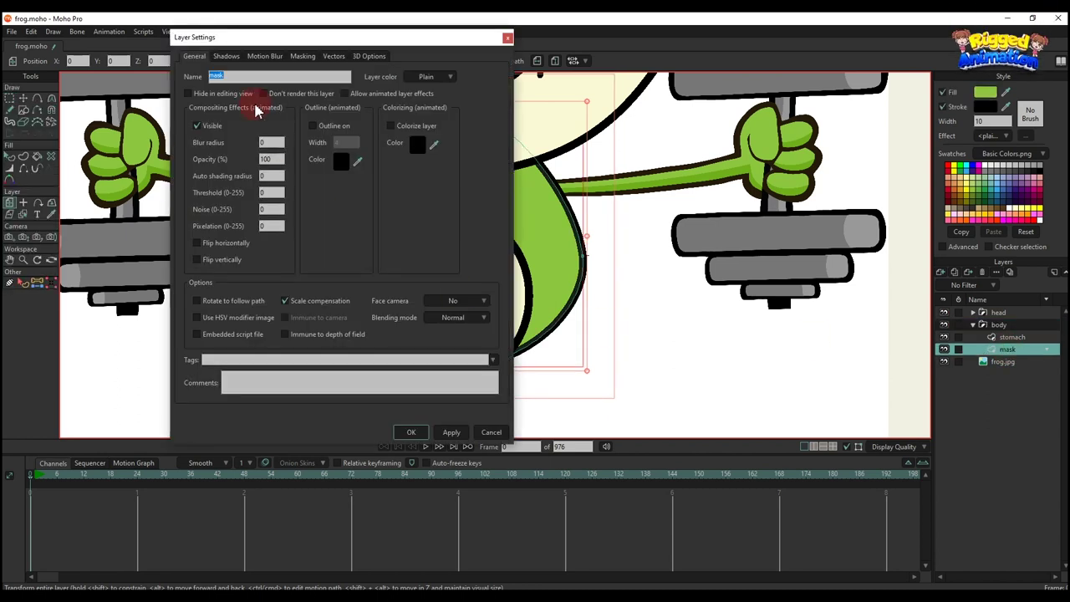
{"action": "left_click", "coordinate": [302, 57]}
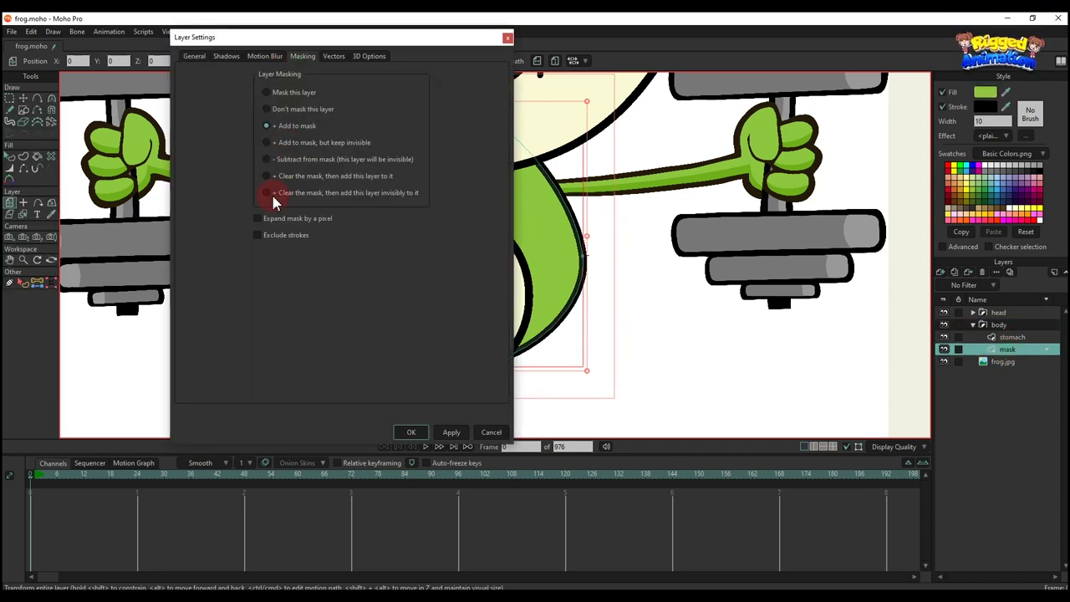
{"action": "left_click", "coordinate": [433, 430]}
Turn off the stroke of the belly oval on the stomach layer.
{"action": "left_click", "coordinate": [999, 338]}
{"action": "key", "text": "q"}
{"action": "left_click", "coordinate": [430, 281]}
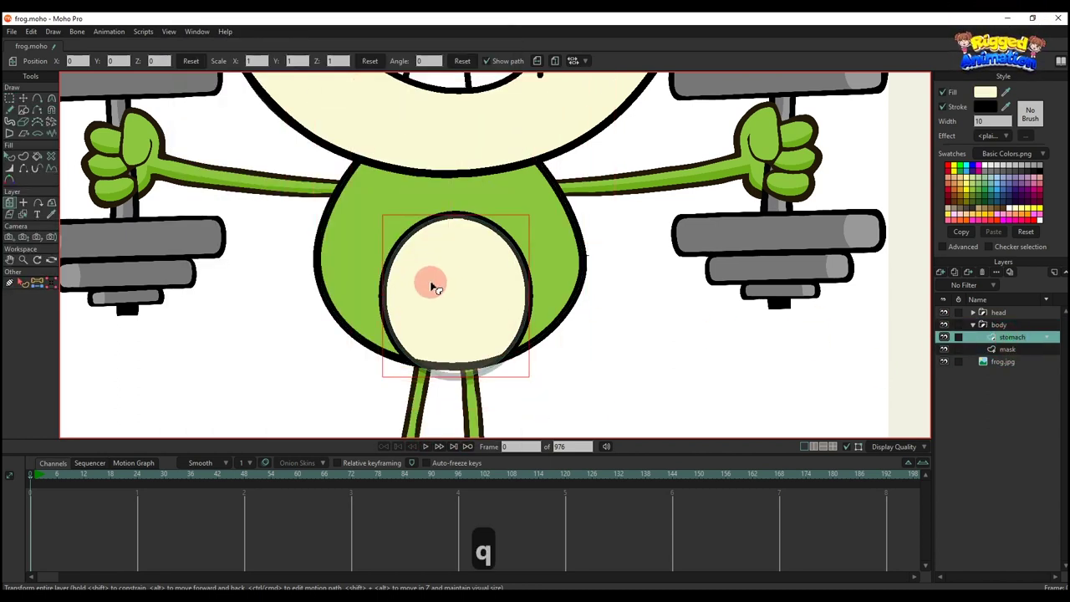
{"action": "left_click", "coordinate": [957, 109]}
{"action": "left_click", "coordinate": [657, 296]}
{"action": "scroll", "coordinate": [529, 277], "scroll_direction": "down", "scroll_amount": 5}
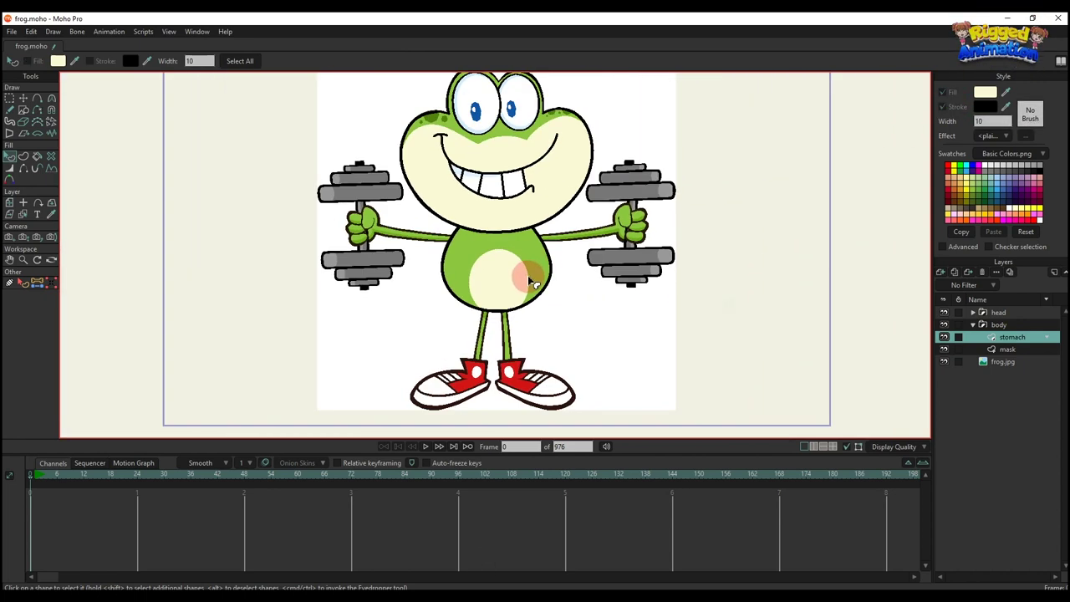
{"action": "scroll", "coordinate": [623, 279], "scroll_direction": "up", "scroll_amount": 3}
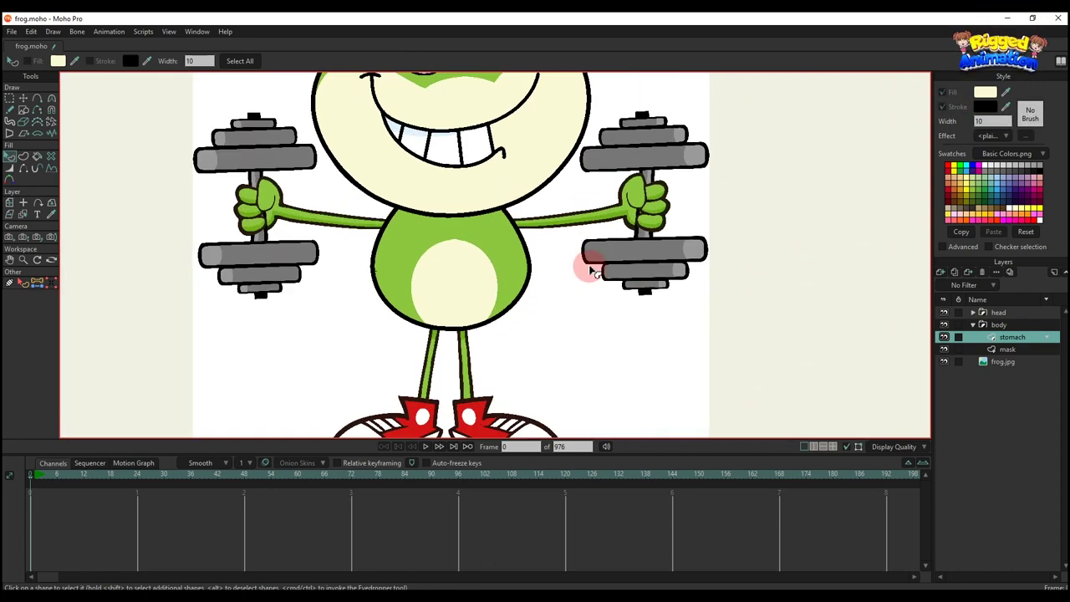
Add a new vector layer directly above mask in the body group and name it spots.
{"action": "left_click", "coordinate": [996, 351]}
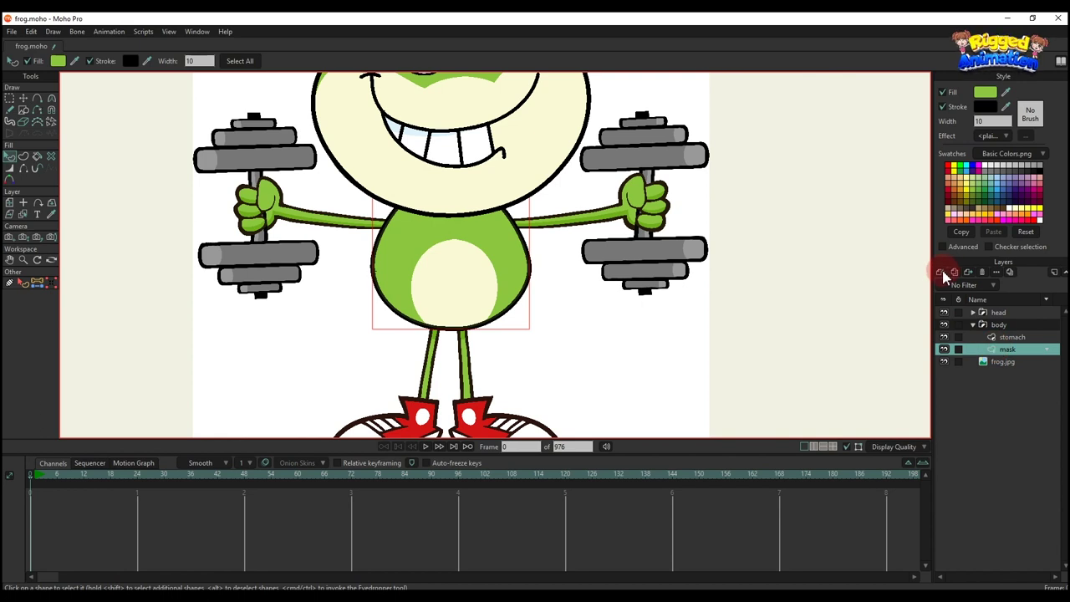
{"action": "left_click", "coordinate": [941, 273]}
{"action": "left_click", "coordinate": [1010, 347]}
{"action": "double_click", "coordinate": [1002, 348]}
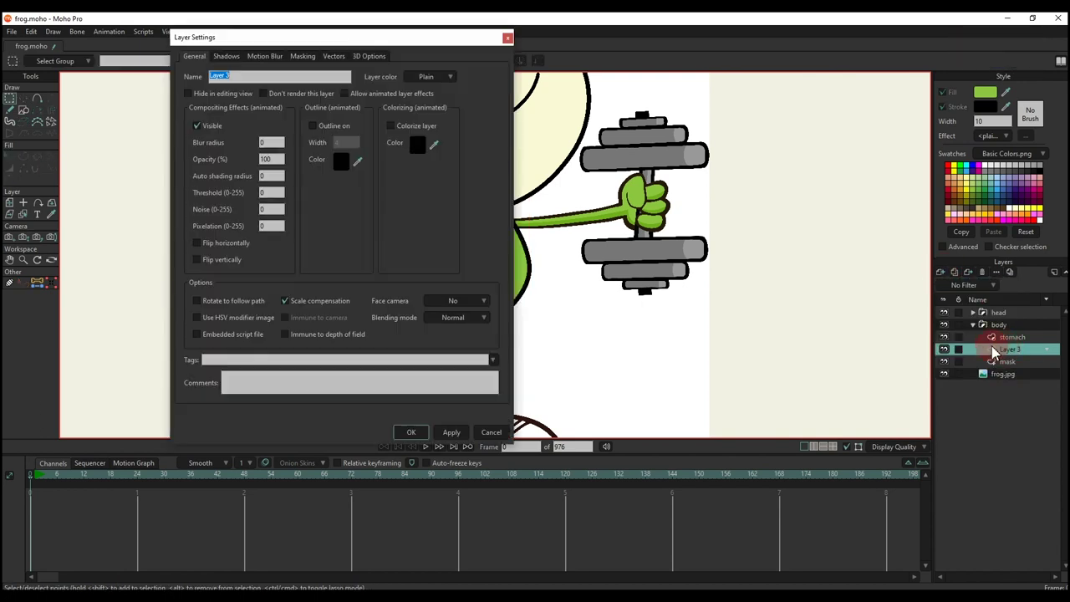
{"action": "type", "text": "spots"}
{"action": "key", "text": "Return"}
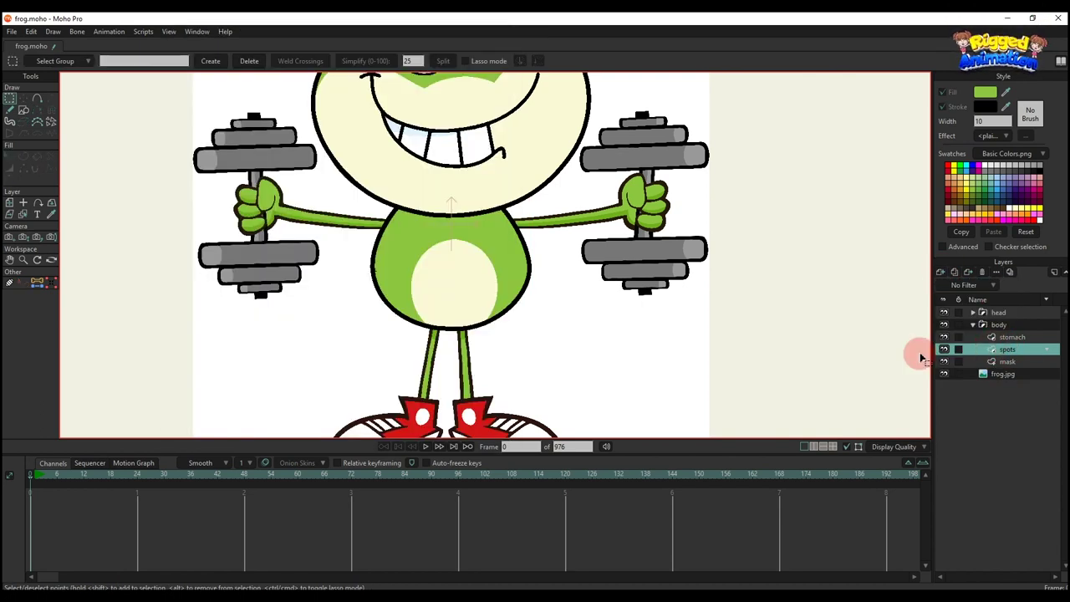
With the body group hidden, draw an oval over the reference's largest body spot and fill it with the spot's sampled dark green.
{"action": "left_click", "coordinate": [943, 326]}
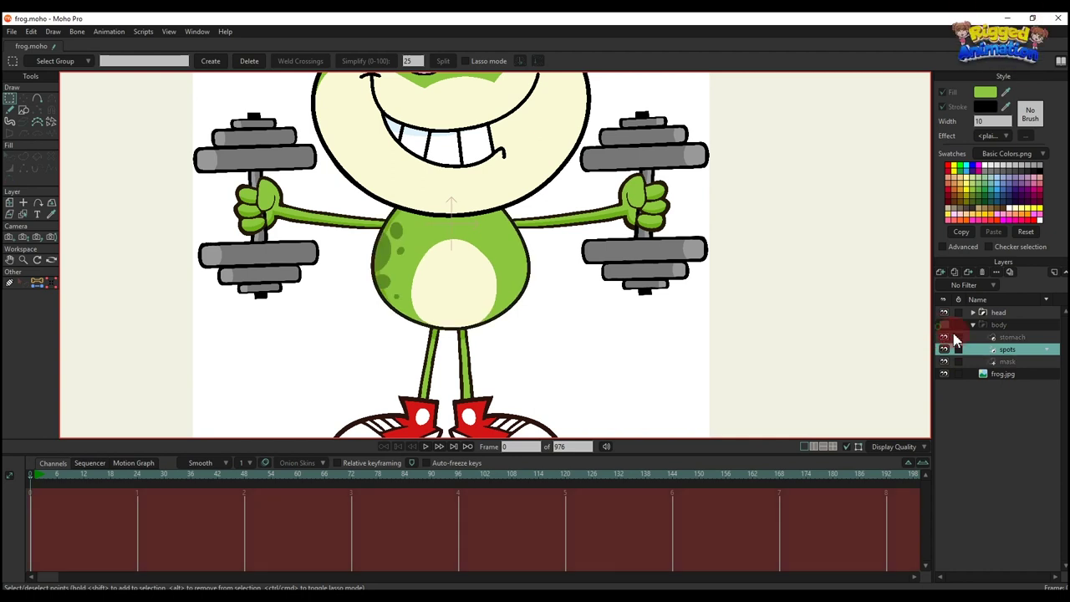
{"action": "left_click", "coordinate": [23, 109]}
{"action": "scroll", "coordinate": [394, 243], "scroll_direction": "up", "scroll_amount": 6}
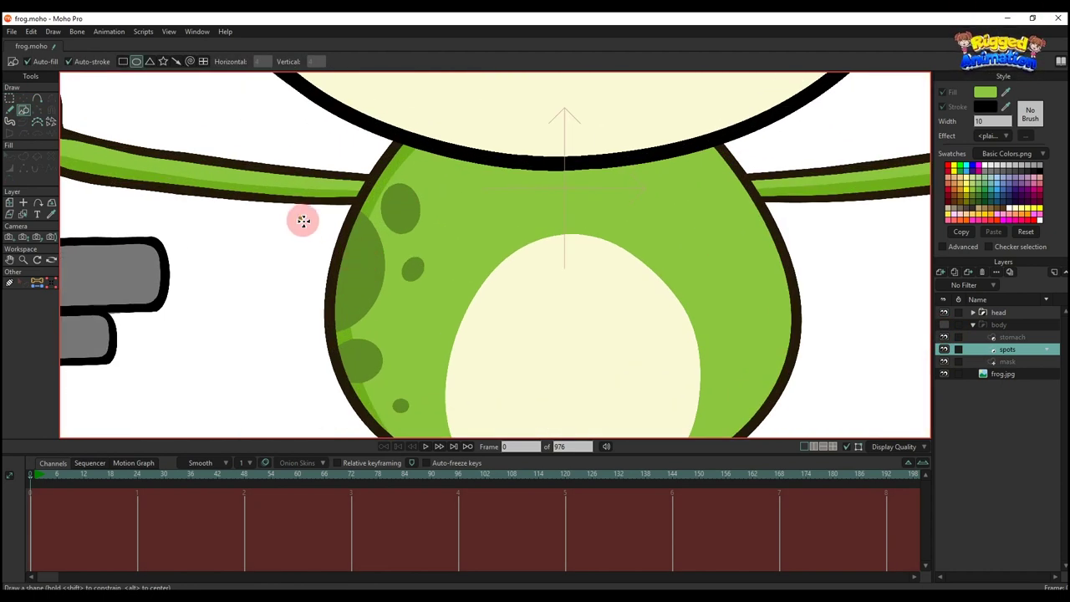
{"action": "mouse_move", "coordinate": [303, 220]}
{"action": "left_mouse_down"}
{"action": "mouse_move", "coordinate": [357, 282]}
{"action": "mouse_move", "coordinate": [319, 221]}
{"action": "mouse_move", "coordinate": [333, 250]}
{"action": "mouse_move", "coordinate": [307, 307]}
{"action": "left_mouse_up"}
{"action": "key", "text": "t"}
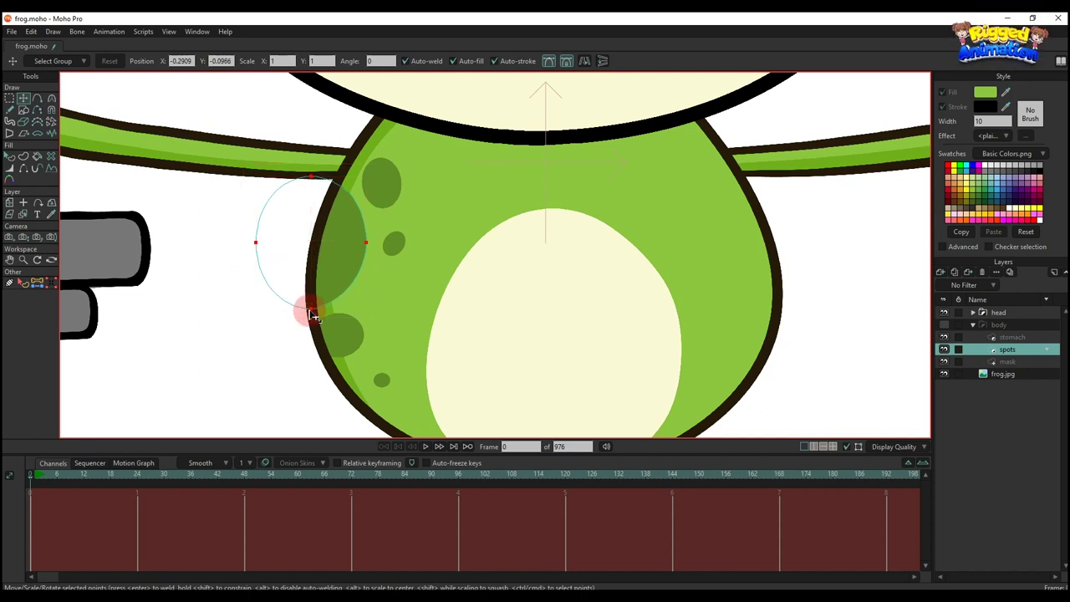
{"action": "key", "text": "q"}
{"action": "left_click_drag", "start_coordinate": [1004, 93], "coordinate": [386, 202]}
{"action": "key", "text": "t"}
Duplicate the large spot oval and fit the copy to the upper spot near the frog's arm.
{"action": "scroll", "coordinate": [351, 235], "scroll_direction": "up", "scroll_amount": 2}
{"action": "key", "text": "ctrl+c"}
{"action": "key", "text": "ctrl+v"}
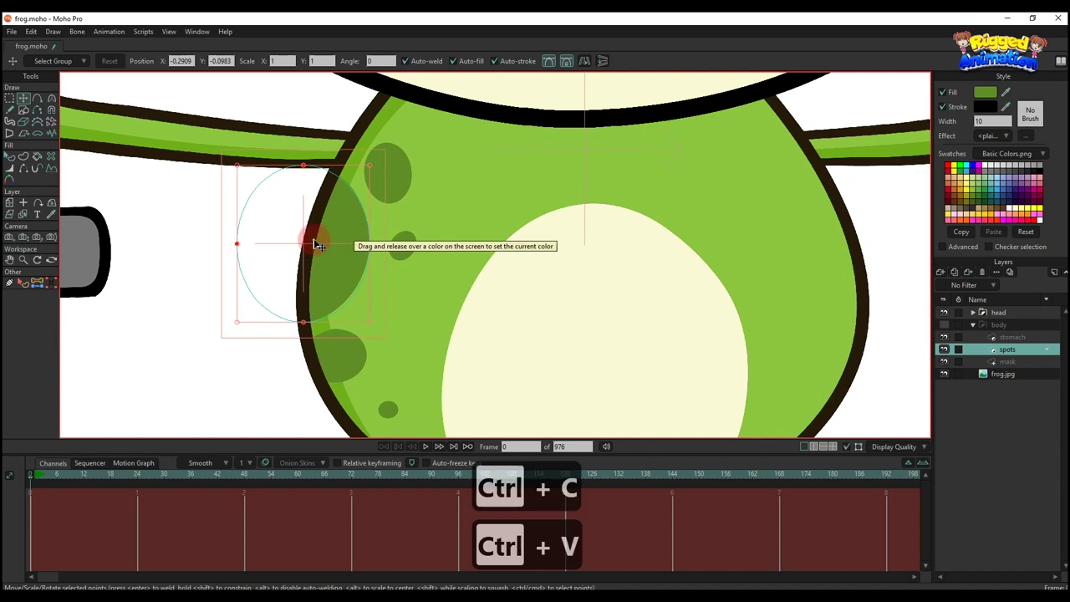
{"action": "left_click_drag", "start_coordinate": [313, 240], "coordinate": [375, 191]}
{"action": "left_click_drag", "start_coordinate": [431, 117], "coordinate": [374, 361]}
Duplicate the upper spot and fit the copy to the spot crossing the body outline below the largest one.
{"action": "key", "text": "ctrl+c"}
{"action": "key", "text": "ctrl+v"}
{"action": "scroll", "coordinate": [351, 301], "scroll_direction": "up", "scroll_amount": 2}
{"action": "left_click_drag", "start_coordinate": [349, 312], "coordinate": [350, 315]}
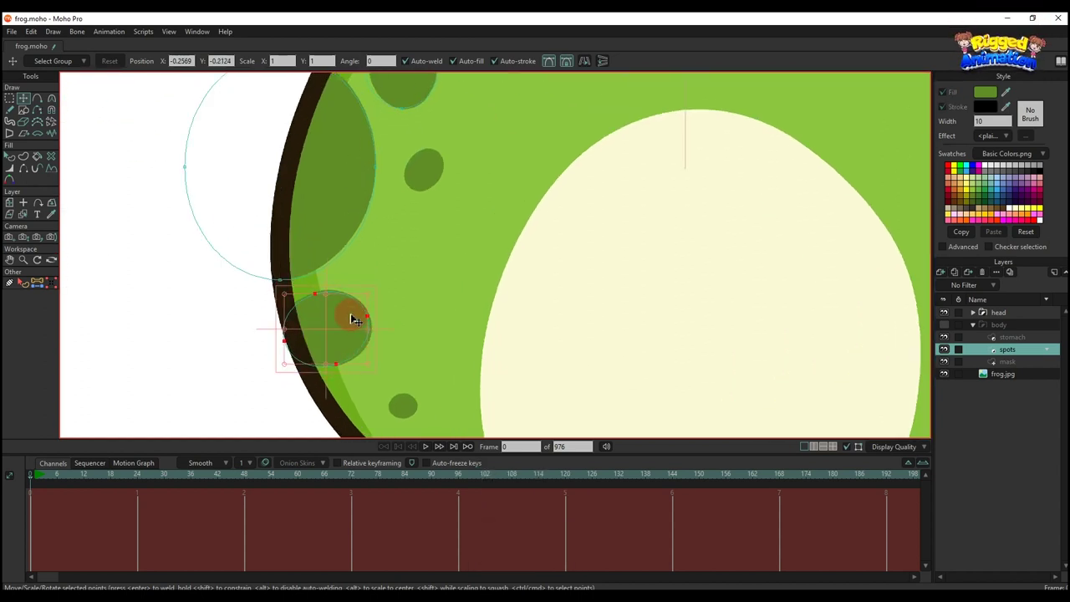
{"action": "left_click_drag", "start_coordinate": [367, 363], "coordinate": [369, 365]}
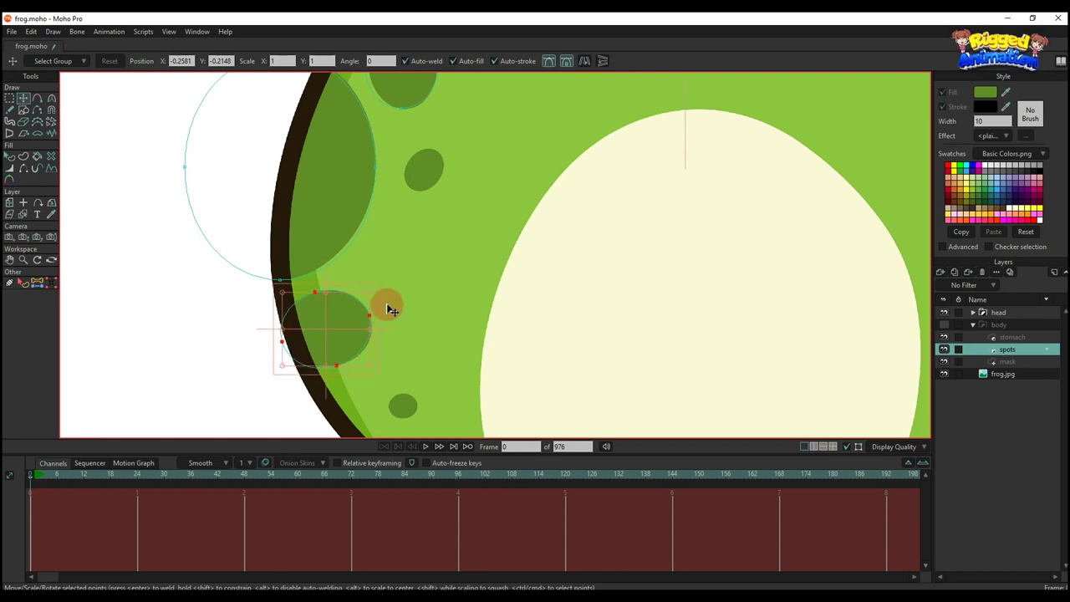
Duplicate the lower edge spot, then scale and rotate the copy to match the small tilted spot beside the largest one.
{"action": "key", "text": "ctrl+c"}
{"action": "key", "text": "ctrl+v"}
{"action": "left_click_drag", "start_coordinate": [391, 310], "coordinate": [449, 172]}
{"action": "scroll", "coordinate": [451, 172], "scroll_direction": "up", "scroll_amount": 2}
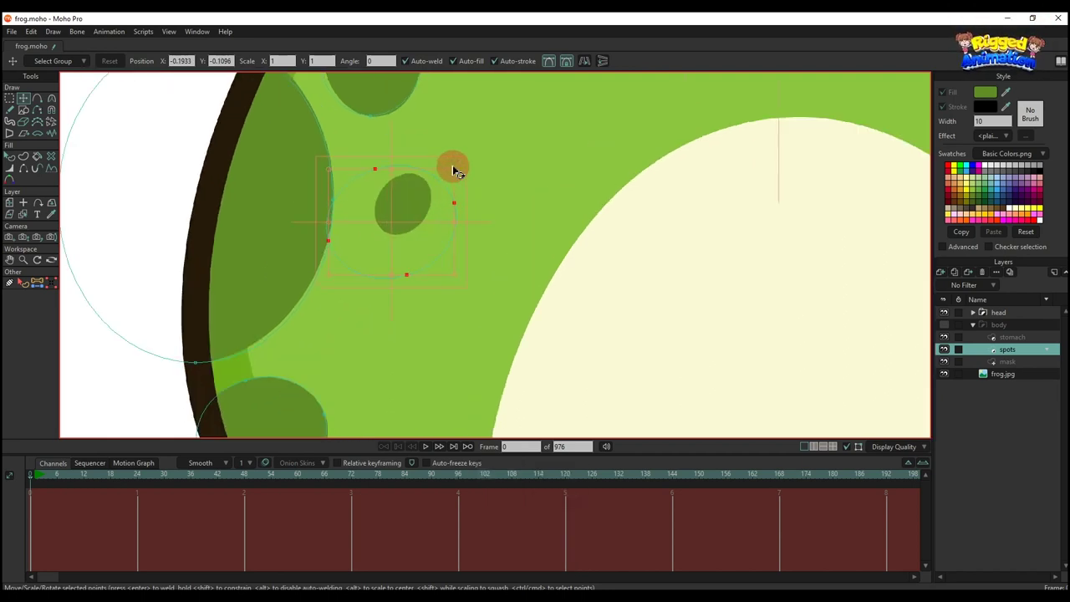
{"action": "scroll", "coordinate": [426, 211], "scroll_direction": "up", "scroll_amount": 1}
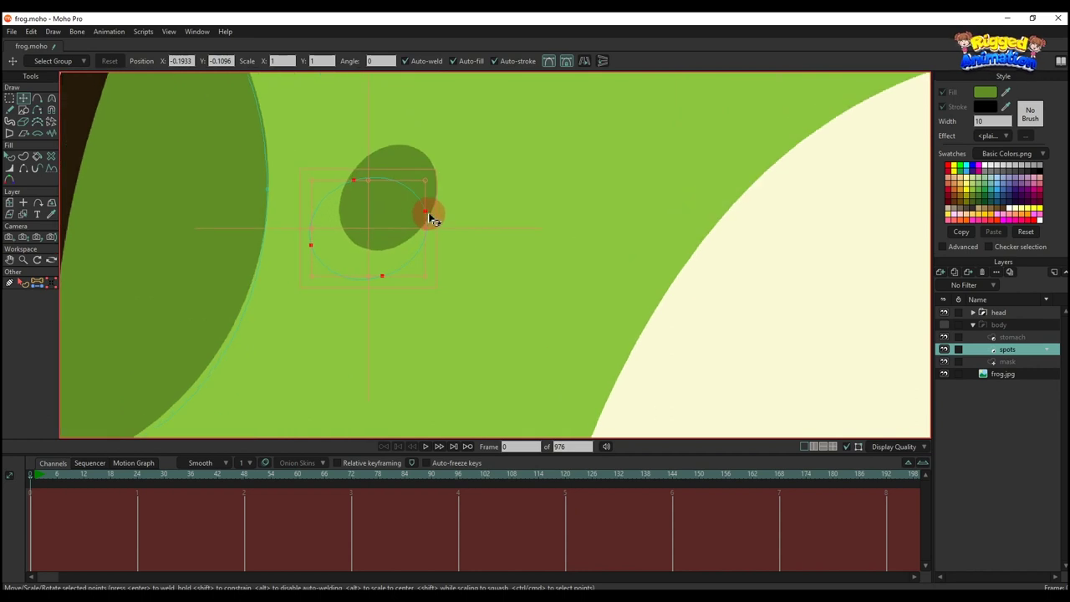
{"action": "left_click_drag", "start_coordinate": [405, 196], "coordinate": [407, 193]}
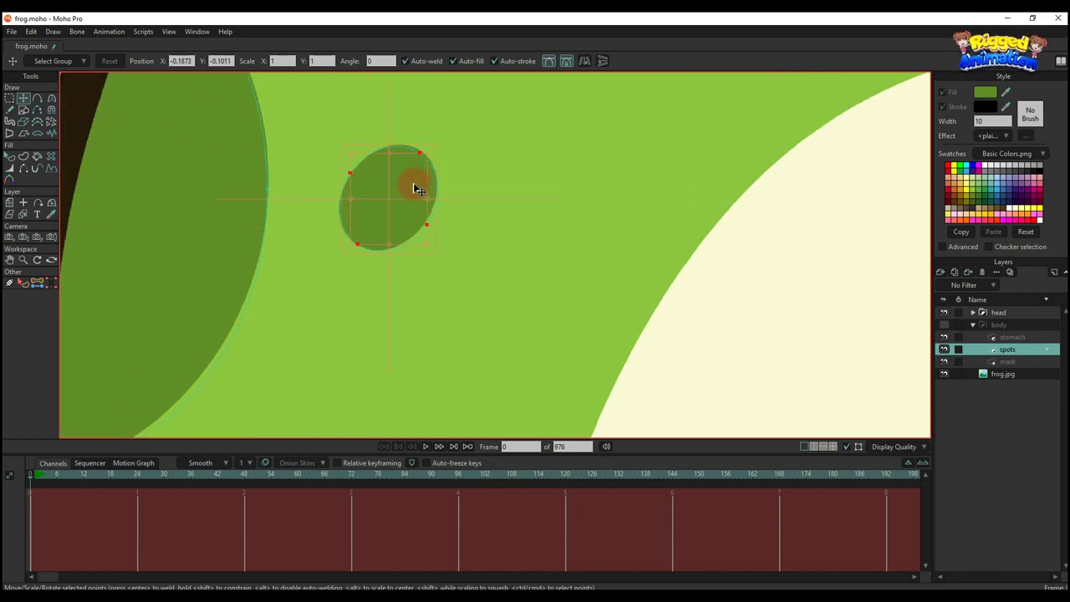
Duplicate the small tilted spot and fit the copy to the smallest spot near the bottom of the reference body.
{"action": "scroll", "coordinate": [418, 188], "scroll_direction": "down", "scroll_amount": 2}
{"action": "key", "text": "ctrl+c"}
{"action": "key", "text": "ctrl+v"}
{"action": "left_click_drag", "start_coordinate": [390, 136], "coordinate": [377, 368]}
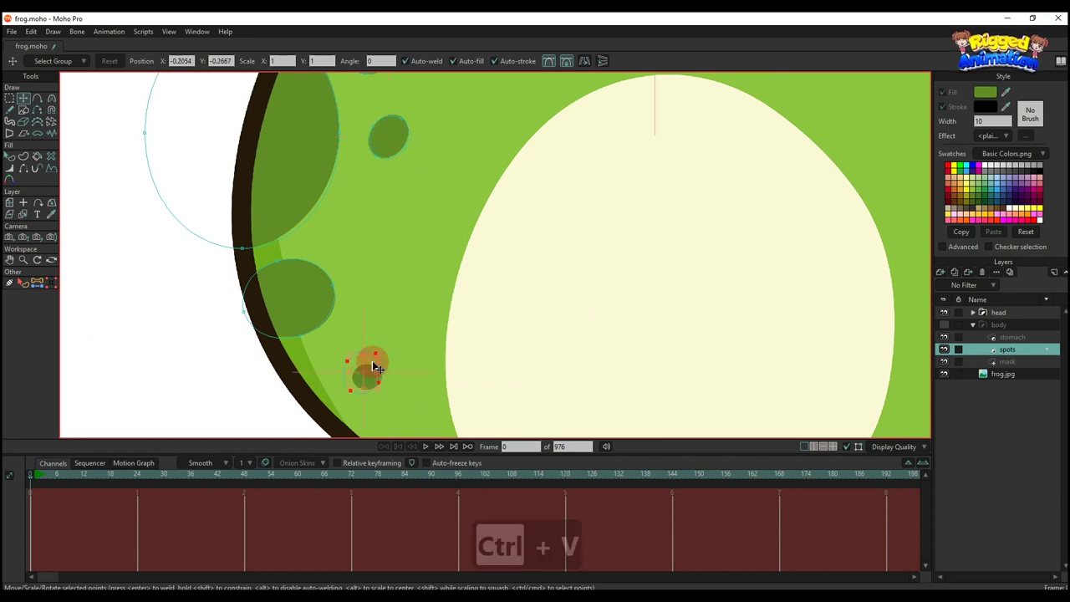
{"action": "scroll", "coordinate": [377, 368], "scroll_direction": "up", "scroll_amount": 5}
{"action": "left_click_drag", "start_coordinate": [427, 279], "coordinate": [425, 354]}
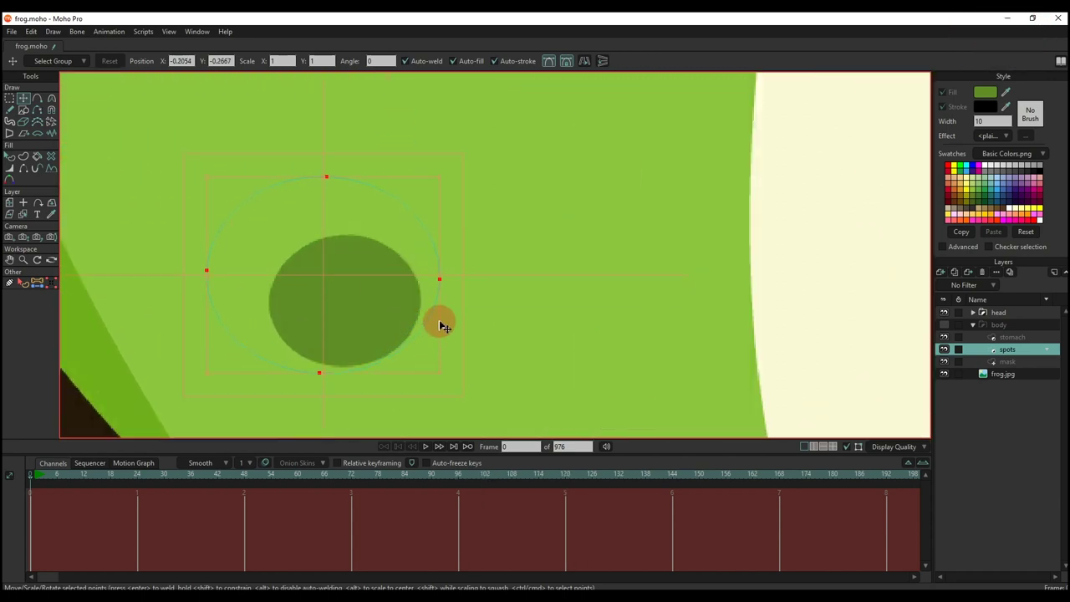
{"action": "left_click_drag", "start_coordinate": [439, 176], "coordinate": [360, 287]}
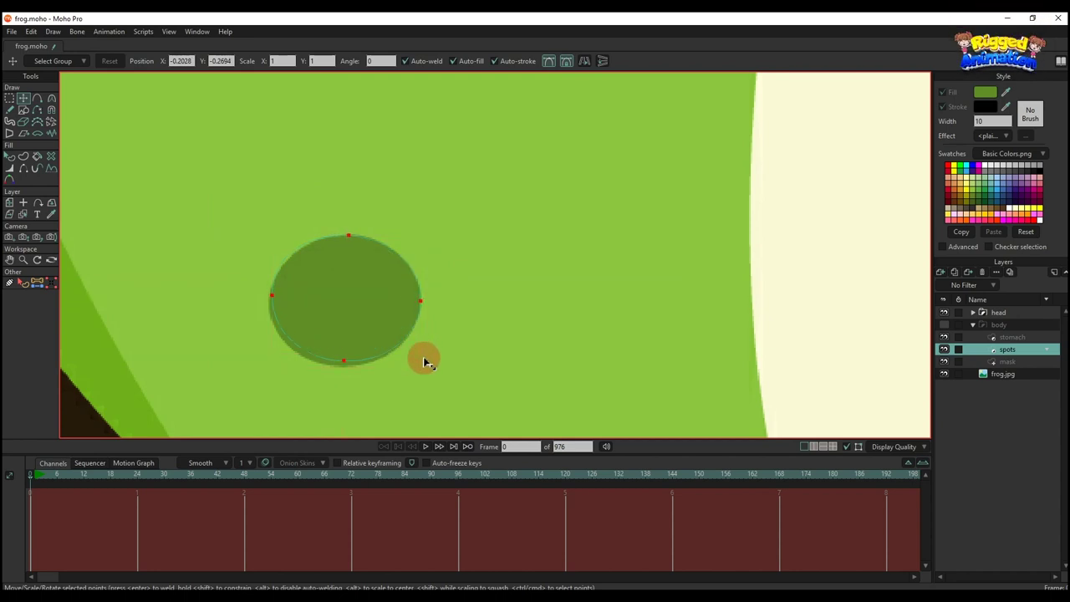
{"action": "left_click_drag", "start_coordinate": [423, 357], "coordinate": [346, 369]}
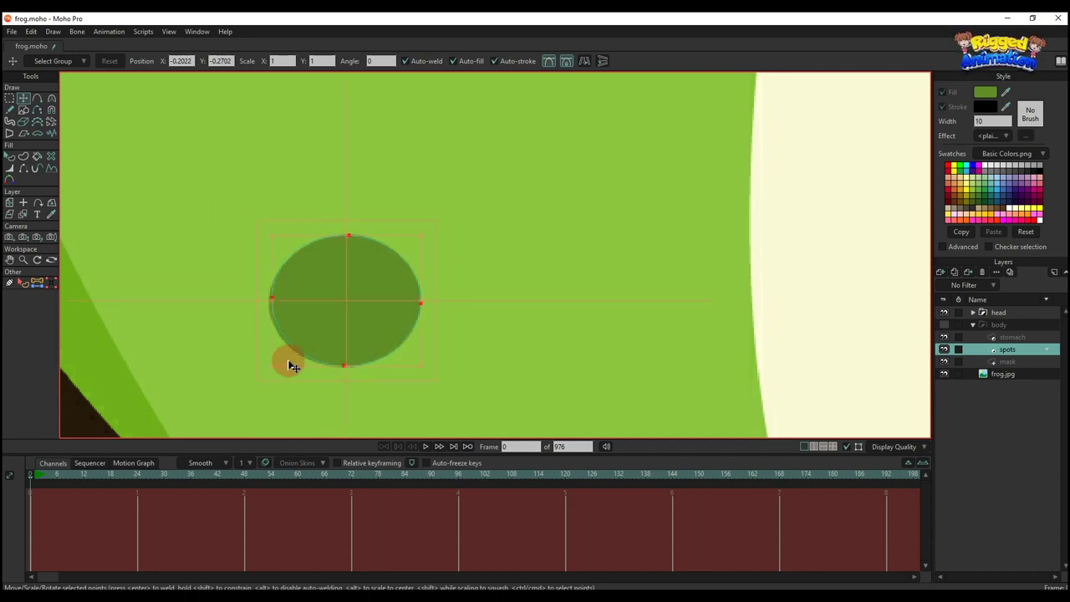
{"action": "left_click_drag", "start_coordinate": [267, 368], "coordinate": [266, 371]}
{"action": "scroll", "coordinate": [404, 295], "scroll_direction": "down", "scroll_amount": 12}
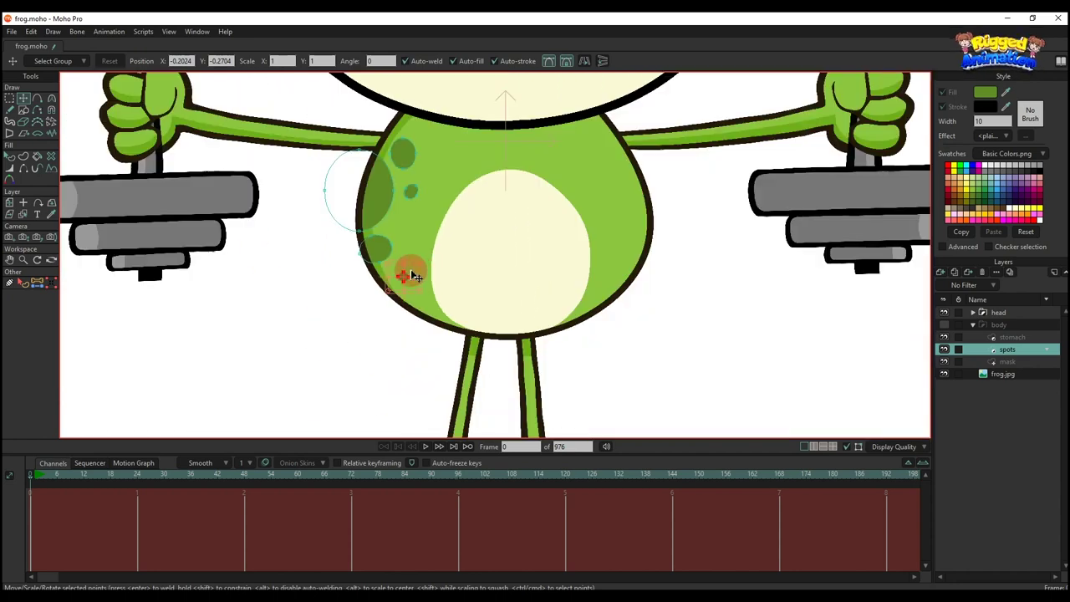
{"action": "left_click_drag", "start_coordinate": [411, 274], "coordinate": [374, 312]}
{"action": "scroll", "coordinate": [376, 310], "scroll_direction": "down", "scroll_amount": 3}
{"action": "key", "text": "q"}
{"action": "scroll", "coordinate": [406, 314], "scroll_direction": "down", "scroll_amount": 7}
{"action": "left_click_drag", "start_coordinate": [427, 341], "coordinate": [422, 307]}
{"action": "scroll", "coordinate": [418, 299], "scroll_direction": "up", "scroll_amount": 2}
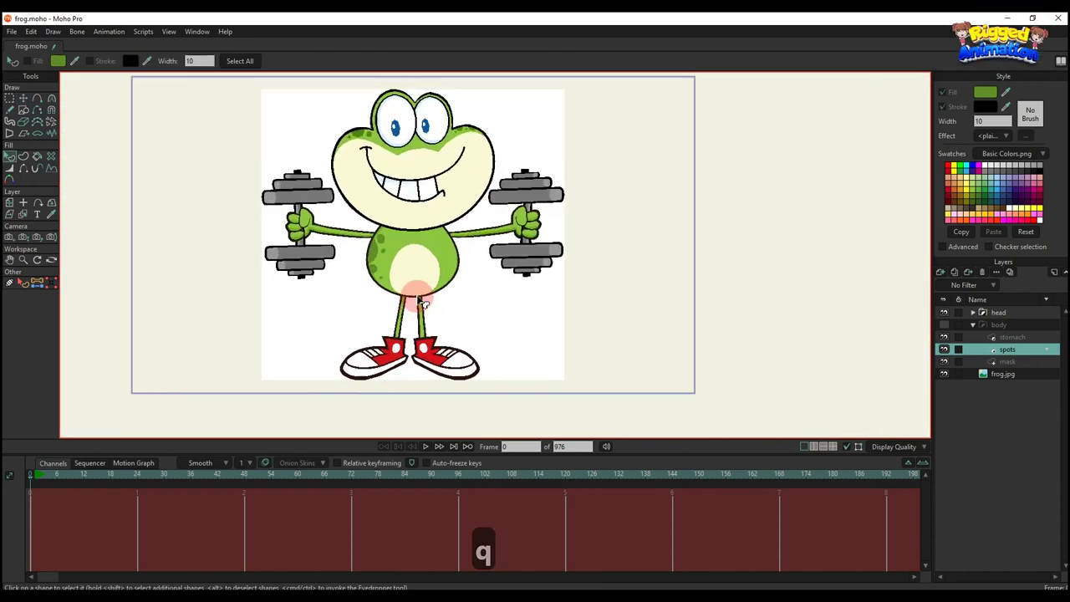
Show the body group and turn off the stroke on all the spots, keeping their green fill.
{"action": "left_click", "coordinate": [944, 325]}
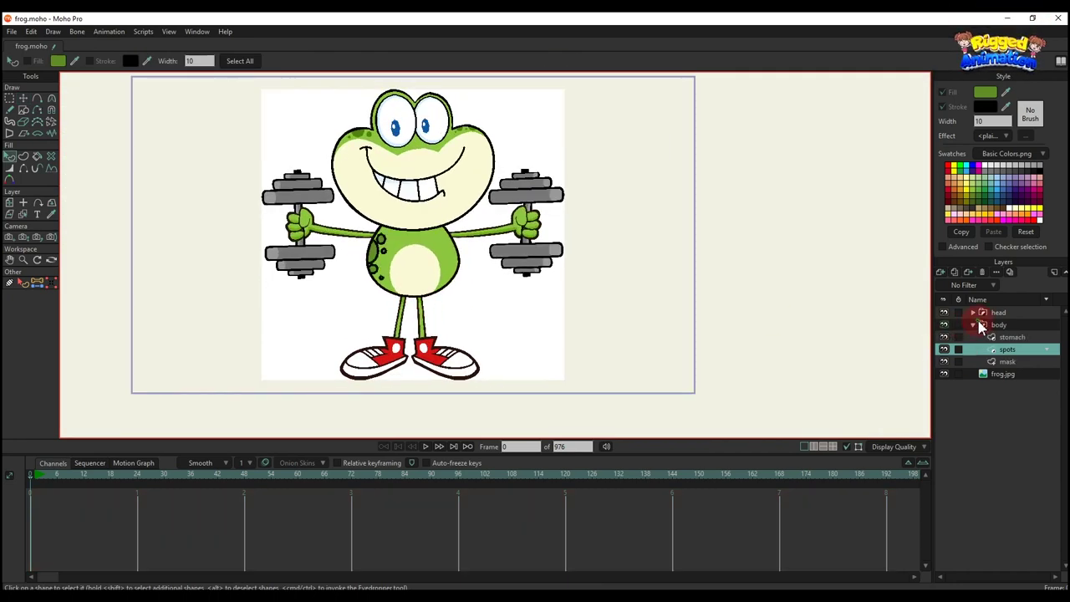
{"action": "scroll", "coordinate": [337, 229], "scroll_direction": "up", "scroll_amount": 5}
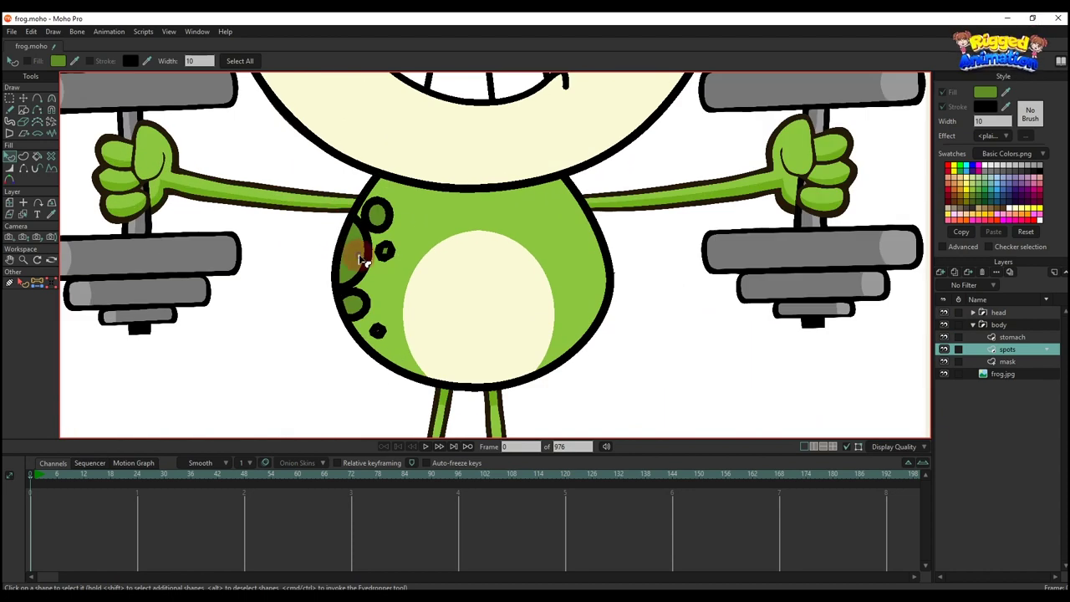
{"action": "left_click", "coordinate": [22, 283]}
{"action": "left_click", "coordinate": [578, 82]}
{"action": "left_click", "coordinate": [614, 63]}
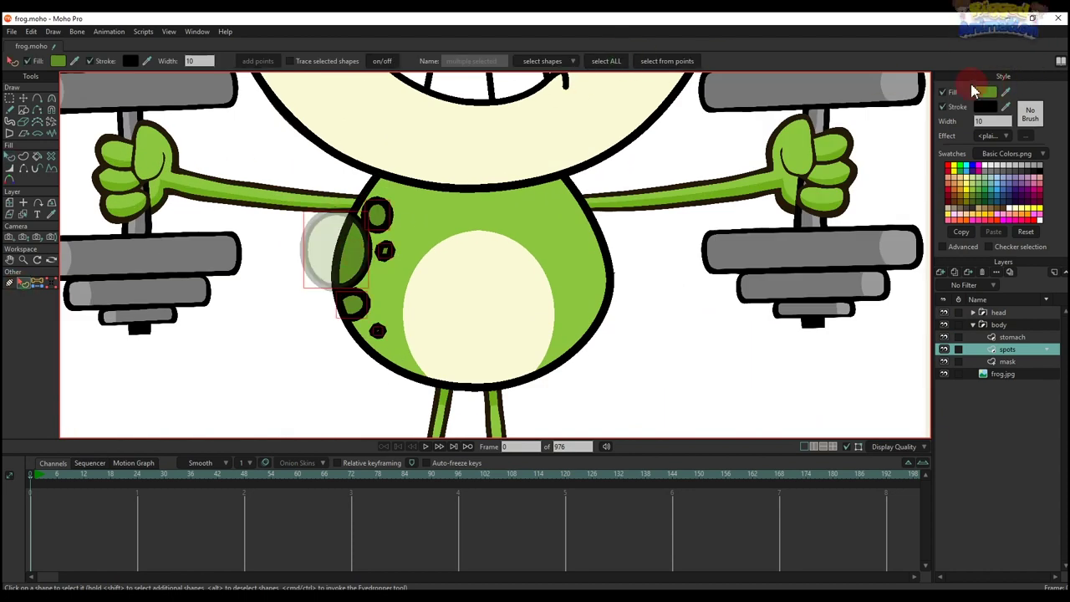
{"action": "left_click", "coordinate": [944, 107]}
{"action": "key", "text": "Return"}
{"action": "scroll", "coordinate": [473, 267], "scroll_direction": "down", "scroll_amount": 6}
{"action": "scroll", "coordinate": [522, 241], "scroll_direction": "up", "scroll_amount": 4}
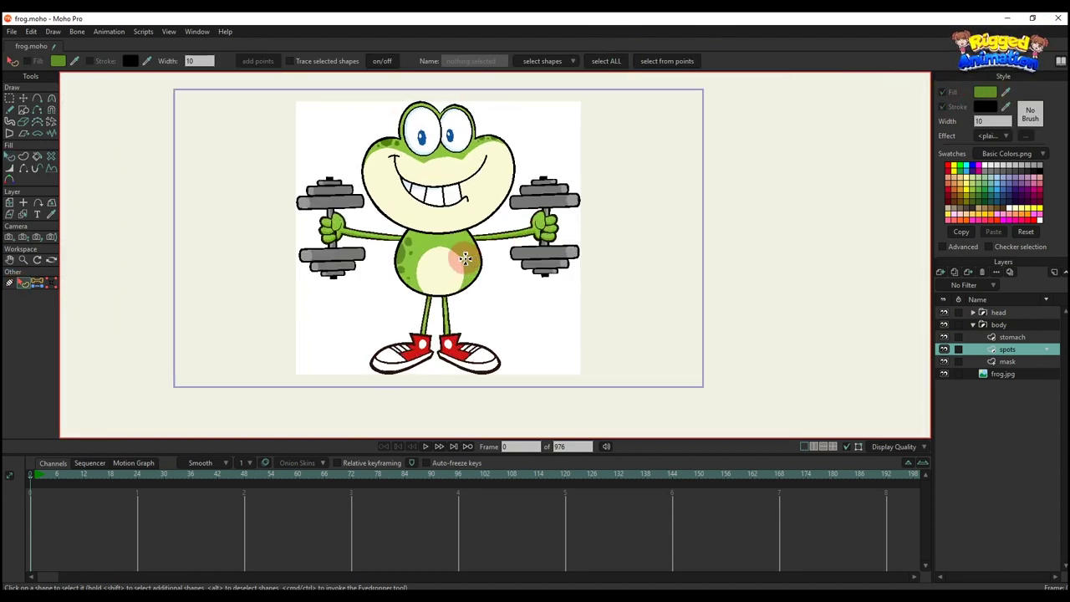
Collapse the body group and add a vector layer named "upper arm r" directly above frog.jpg.
{"action": "left_click", "coordinate": [973, 325]}
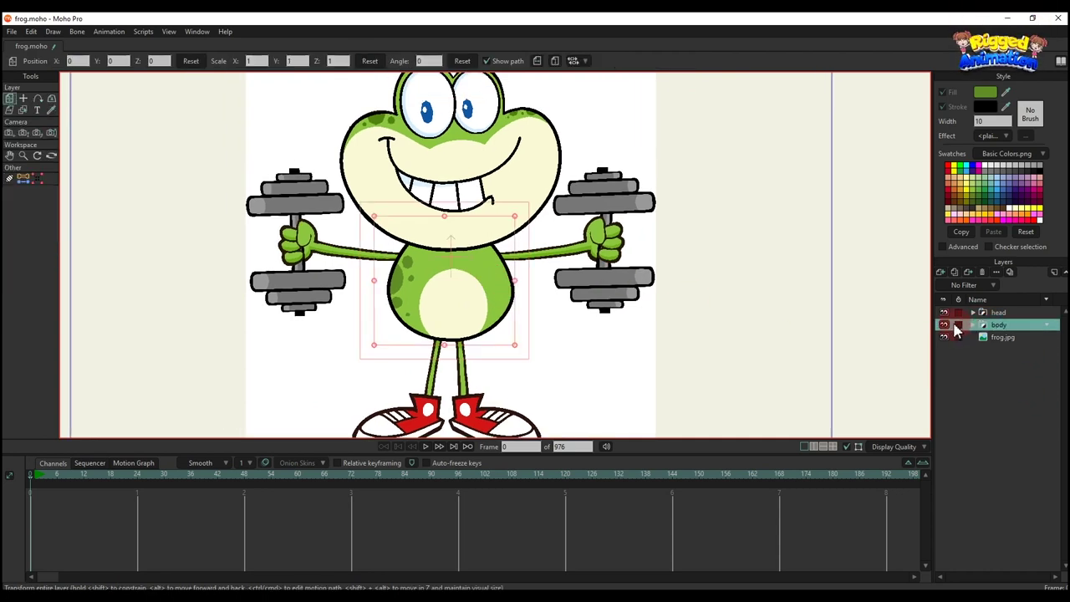
{"action": "scroll", "coordinate": [440, 240], "scroll_direction": "up", "scroll_amount": 3}
{"action": "left_click", "coordinate": [996, 337]}
{"action": "left_click", "coordinate": [942, 273]}
{"action": "left_click", "coordinate": [993, 341]}
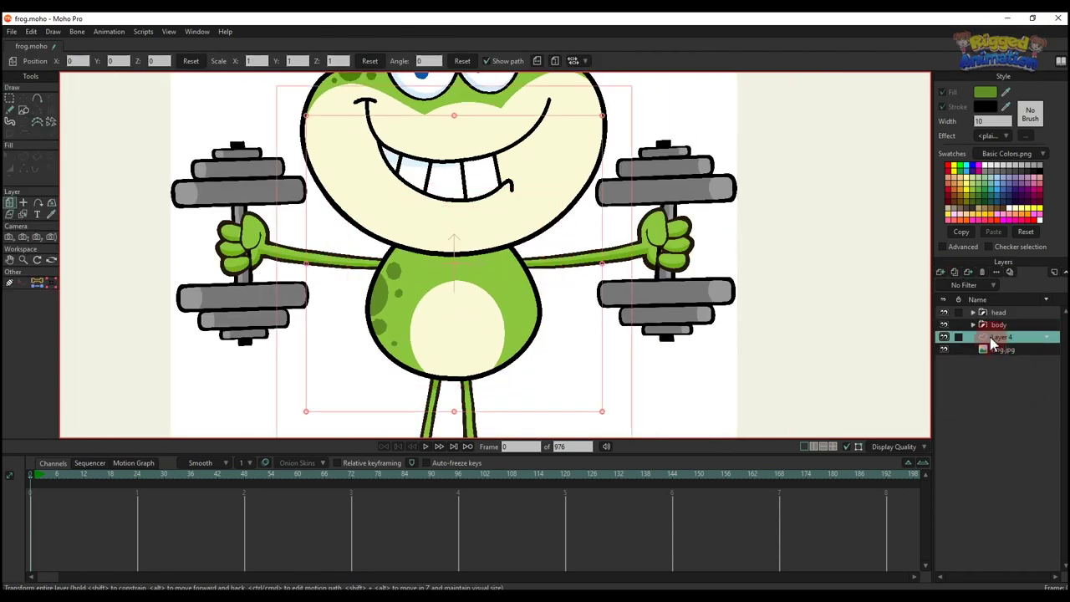
{"action": "double_click", "coordinate": [1000, 343]}
{"action": "type", "text": "uppe"}
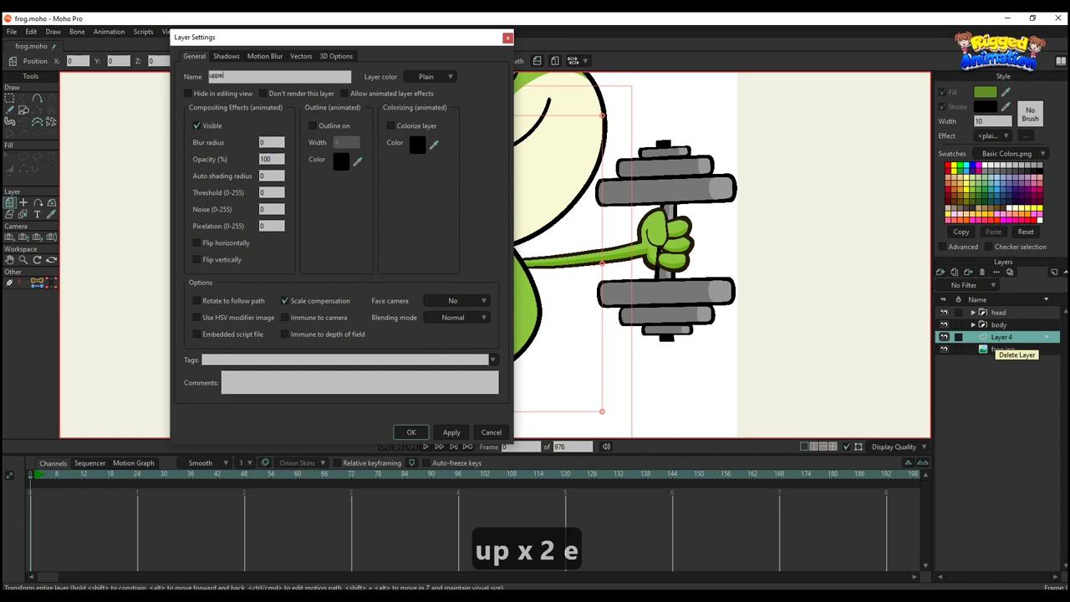
{"action": "type", "text": "r arm r"}
{"action": "key", "text": "Return"}
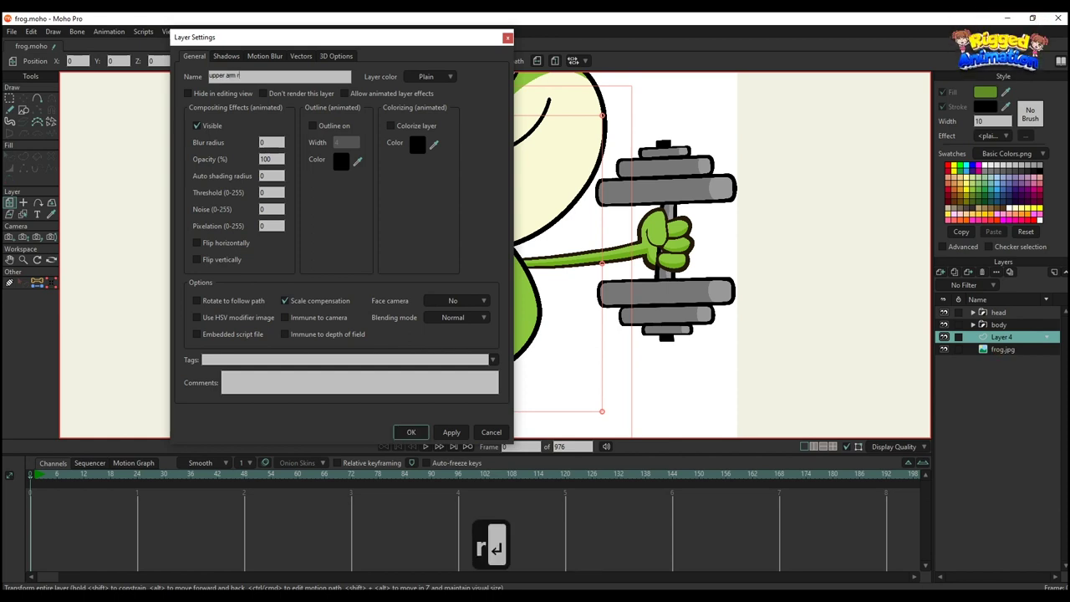
Draw a small circle where the frog's arm beside the unspotted flank meets the body.
{"action": "left_click", "coordinate": [23, 108]}
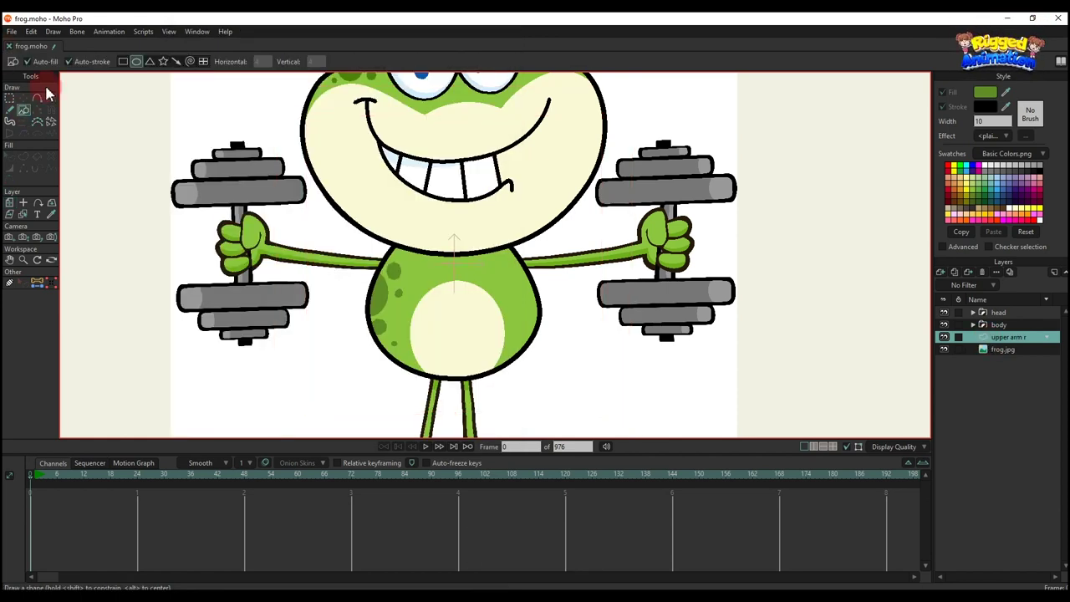
{"action": "scroll", "coordinate": [637, 267], "scroll_direction": "up", "scroll_amount": 5}
{"action": "mouse_move", "coordinate": [373, 188]}
{"action": "left_mouse_down"}
{"action": "mouse_move", "coordinate": [335, 162]}
{"action": "mouse_move", "coordinate": [365, 175]}
{"action": "mouse_move", "coordinate": [304, 200]}
{"action": "mouse_move", "coordinate": [644, 212]}
{"action": "left_mouse_up"}
{"action": "key", "text": "t"}
{"action": "scroll", "coordinate": [359, 186], "scroll_direction": "down", "scroll_amount": 4}
{"action": "scroll", "coordinate": [317, 209], "scroll_direction": "up", "scroll_amount": 3}
Duplicate the shoulder circle and place a larger copy at the elbow, level with the original.
{"action": "key", "text": "ctrl+c"}
{"action": "key", "text": "ctrl+v"}
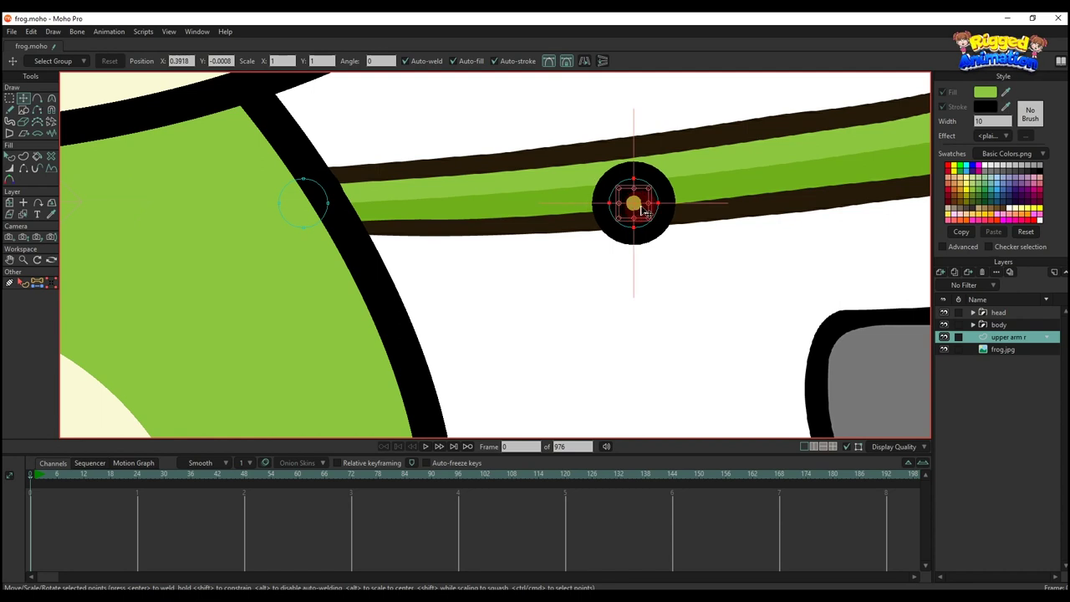
{"action": "scroll", "coordinate": [642, 211], "scroll_direction": "down", "scroll_amount": 4}
{"action": "left_click_drag", "start_coordinate": [552, 224], "coordinate": [585, 224]}
{"action": "scroll", "coordinate": [581, 225], "scroll_direction": "up", "scroll_amount": 3}
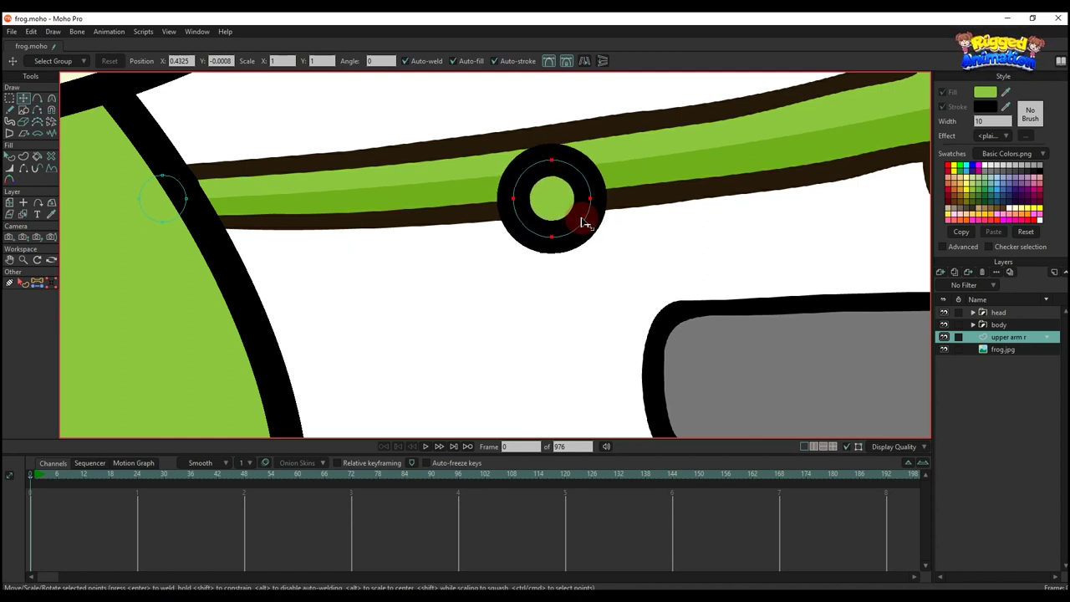
Draw a filled and stroked rectangle spanning from the shoulder circle to the elbow circle.
{"action": "key", "text": "a"}
{"action": "key", "text": "s"}
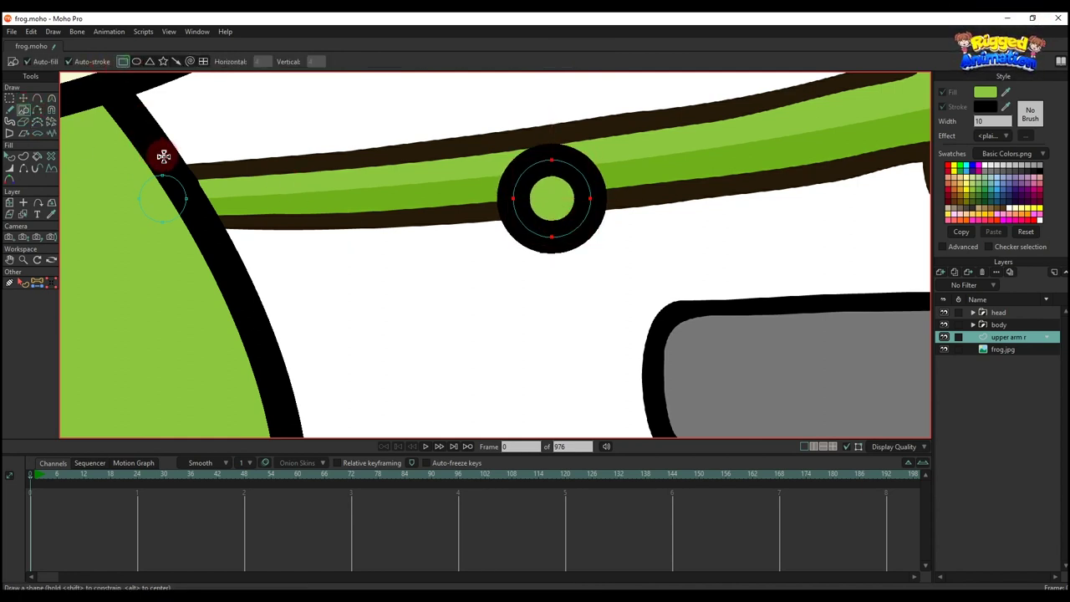
{"action": "mouse_move", "coordinate": [162, 158]}
{"action": "left_mouse_down"}
{"action": "mouse_move", "coordinate": [446, 270]}
{"action": "mouse_move", "coordinate": [563, 252]}
{"action": "left_mouse_up"}
{"action": "scroll", "coordinate": [167, 169], "scroll_direction": "up", "scroll_amount": 3}
Move the rectangle's two shoulder-end corners exactly onto the upper and lower points of the shoulder circle.
{"action": "key", "text": "g"}
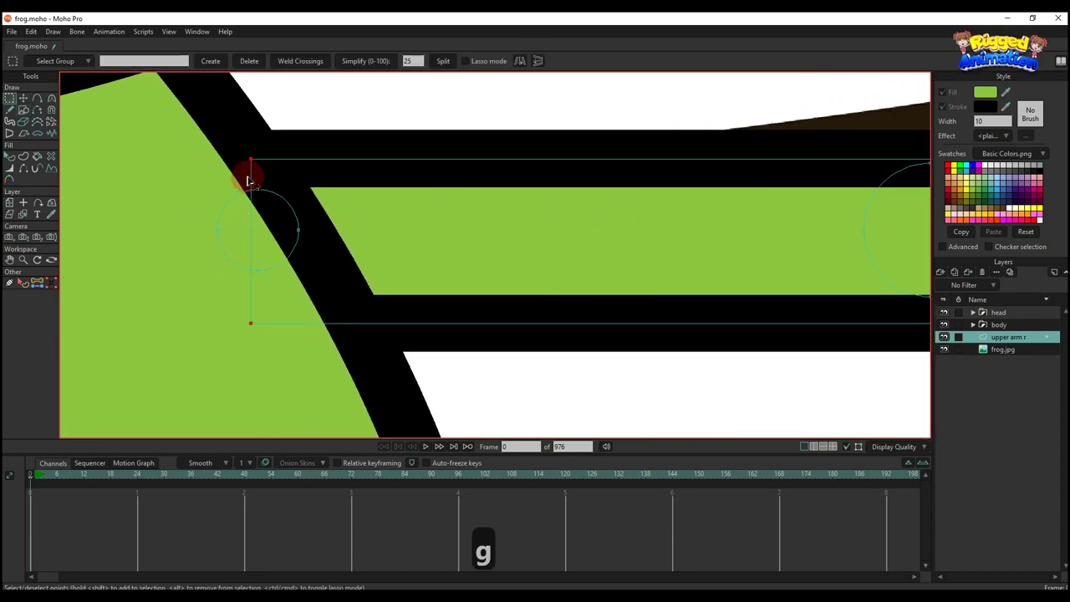
{"action": "left_click_drag", "start_coordinate": [247, 177], "coordinate": [277, 206]}
{"action": "left_click", "coordinate": [46, 284]}
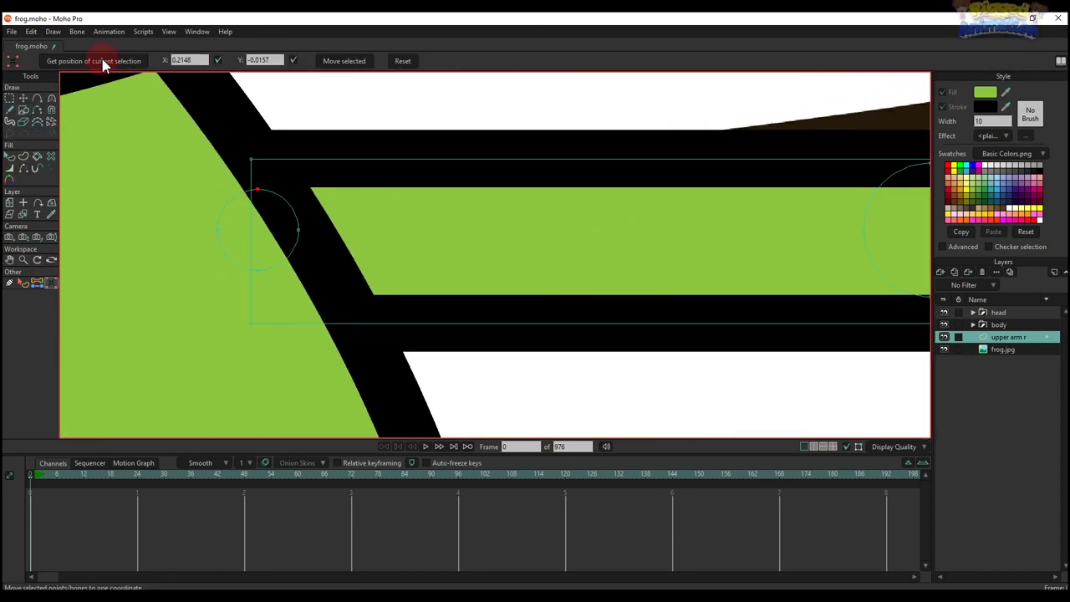
{"action": "left_click", "coordinate": [354, 63]}
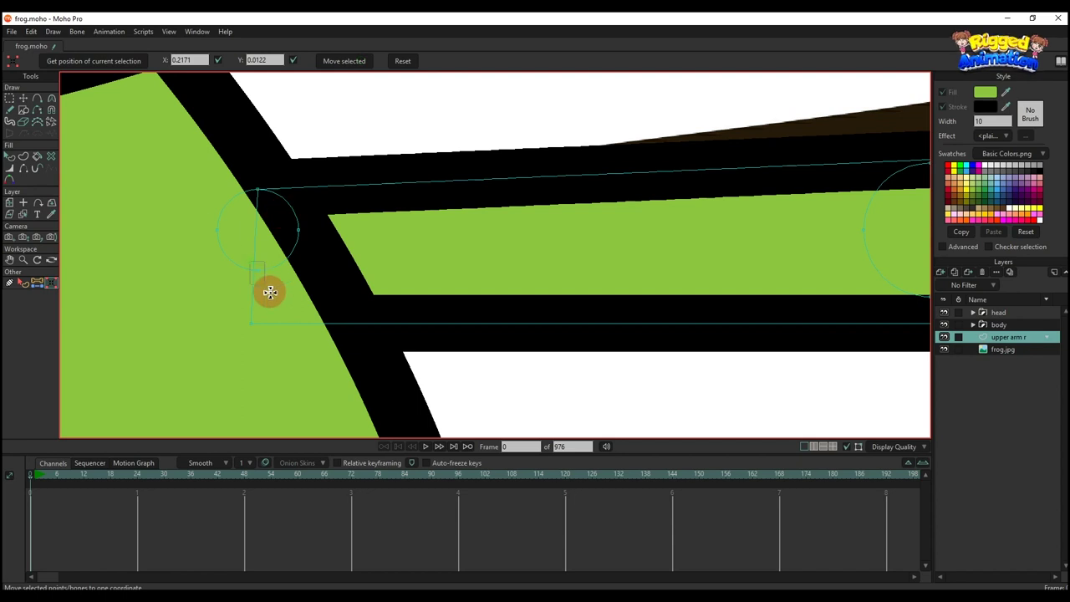
{"action": "left_click", "coordinate": [250, 322]}
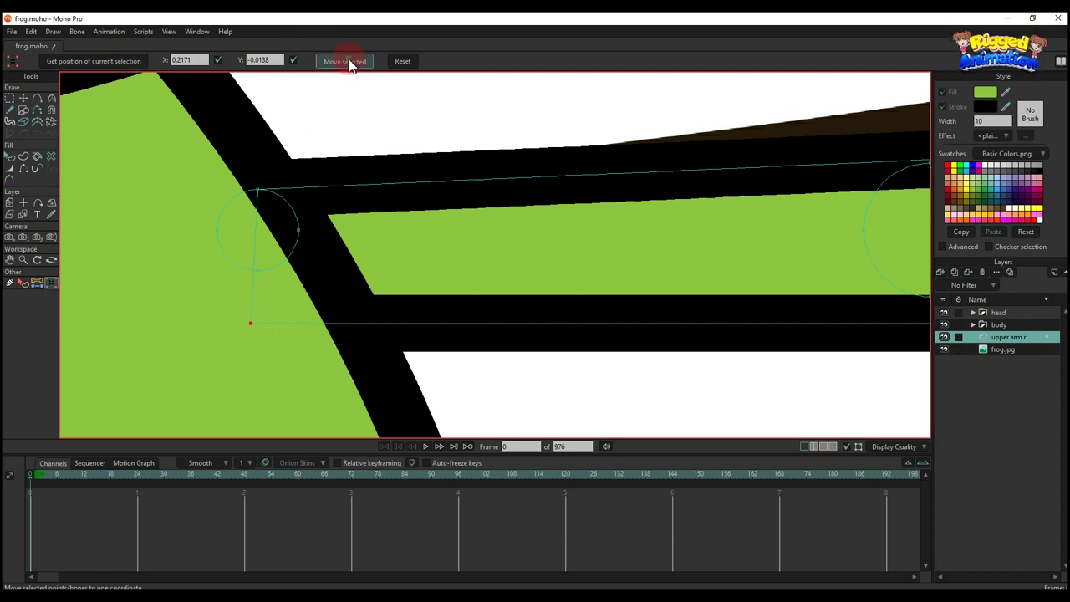
{"action": "left_click", "coordinate": [349, 62]}
Move the rectangle's two elbow-end corners exactly onto the upper and lower points of the elbow circle.
{"action": "scroll", "coordinate": [535, 177], "scroll_direction": "down", "scroll_amount": 5}
{"action": "left_click_drag", "start_coordinate": [800, 186], "coordinate": [683, 184]}
{"action": "scroll", "coordinate": [682, 184], "scroll_direction": "up", "scroll_amount": 6}
{"action": "left_click", "coordinate": [654, 152]}
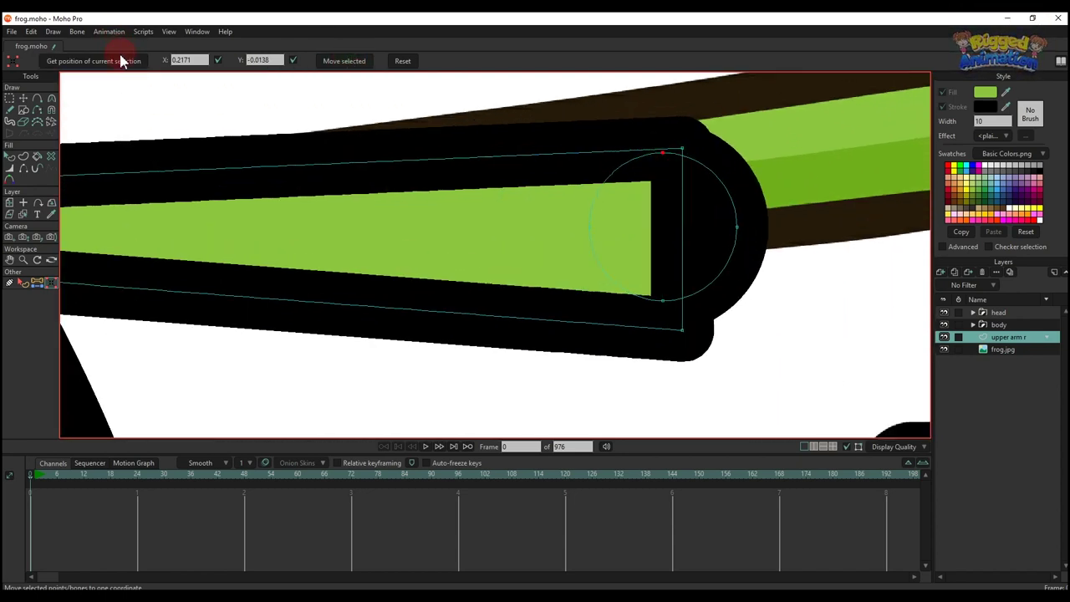
{"action": "left_click", "coordinate": [681, 148]}
{"action": "scroll", "coordinate": [692, 164], "scroll_direction": "up", "scroll_amount": 2}
{"action": "left_click", "coordinate": [347, 61]}
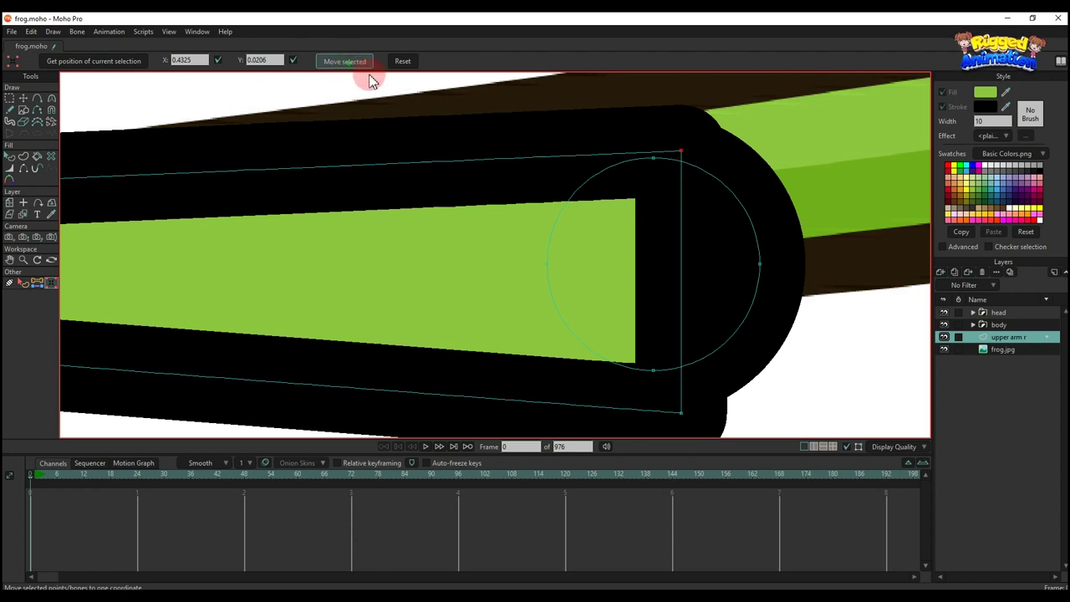
{"action": "left_click", "coordinate": [651, 366]}
{"action": "left_click", "coordinate": [117, 69]}
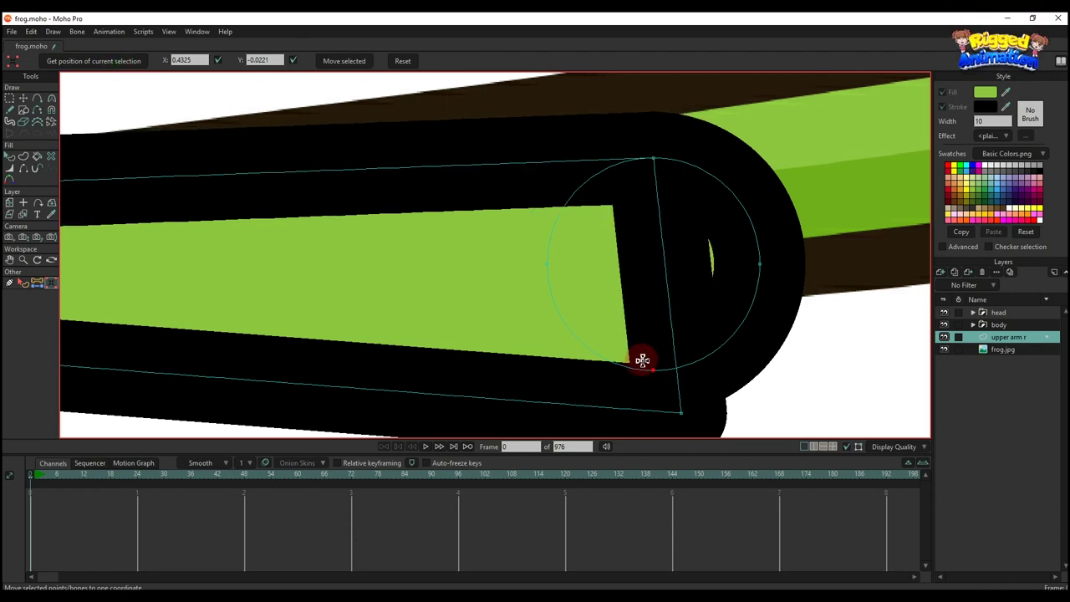
{"action": "left_click", "coordinate": [681, 411]}
{"action": "left_click", "coordinate": [343, 61]}
{"action": "scroll", "coordinate": [658, 227], "scroll_direction": "down", "scroll_amount": 3}
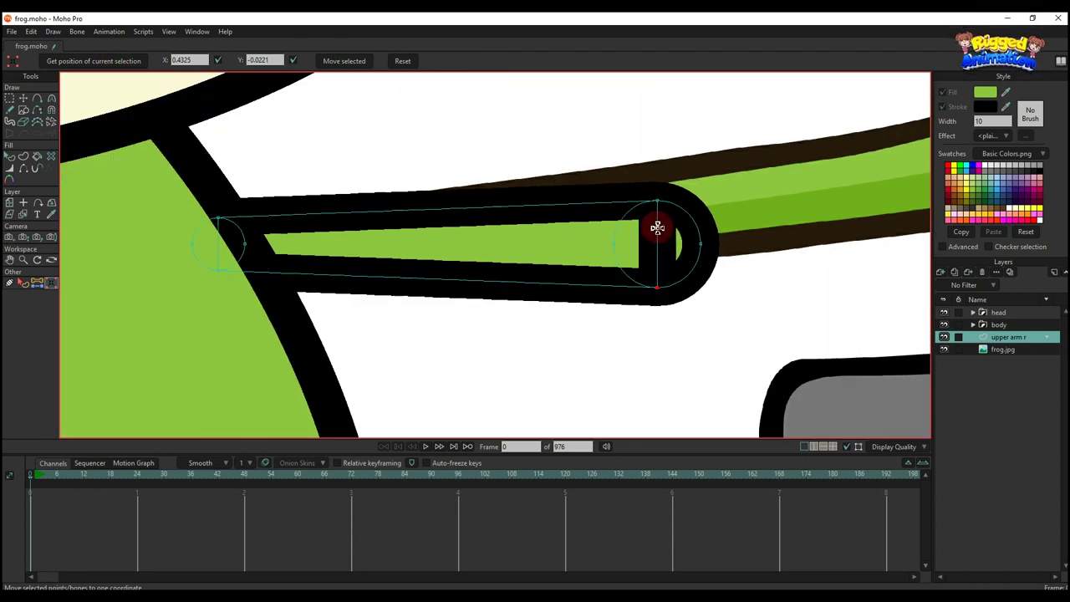
Hide the body and frog.jpg layers, and hide the rectangle's end edges inside the shoulder and elbow circles.
{"action": "left_click", "coordinate": [28, 169]}
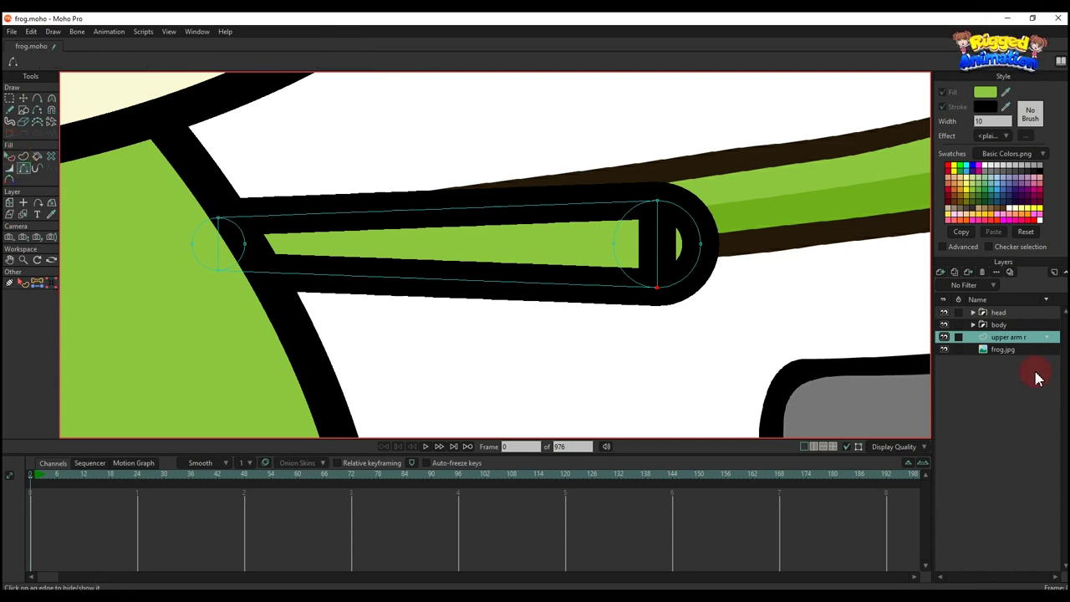
{"action": "left_click", "coordinate": [943, 324]}
{"action": "scroll", "coordinate": [178, 239], "scroll_direction": "up", "scroll_amount": 4}
{"action": "key", "text": "q"}
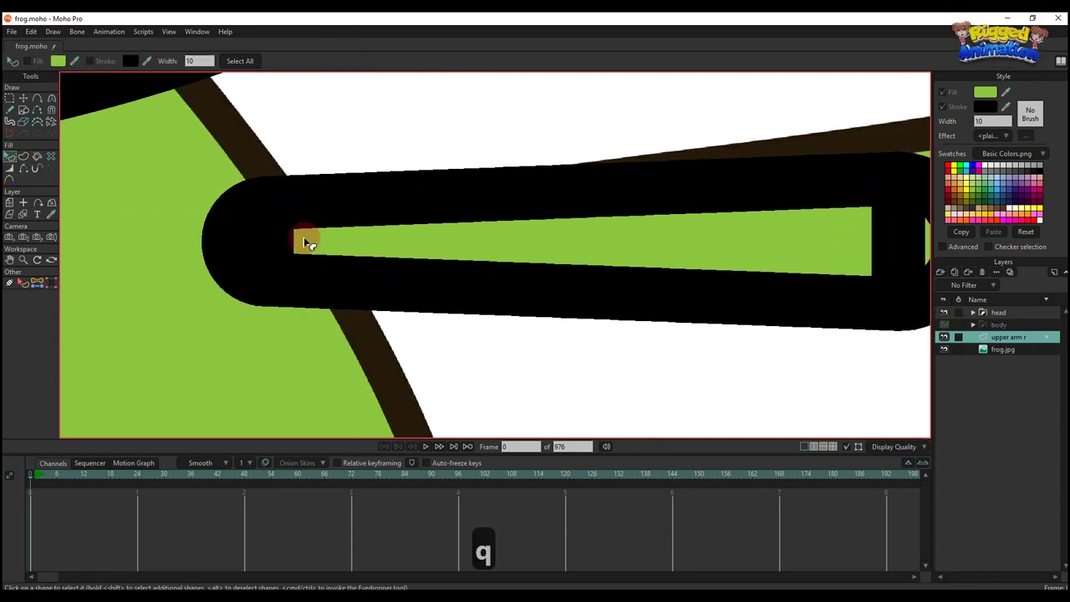
{"action": "scroll", "coordinate": [304, 242], "scroll_direction": "up", "scroll_amount": 2}
{"action": "left_click", "coordinate": [944, 350]}
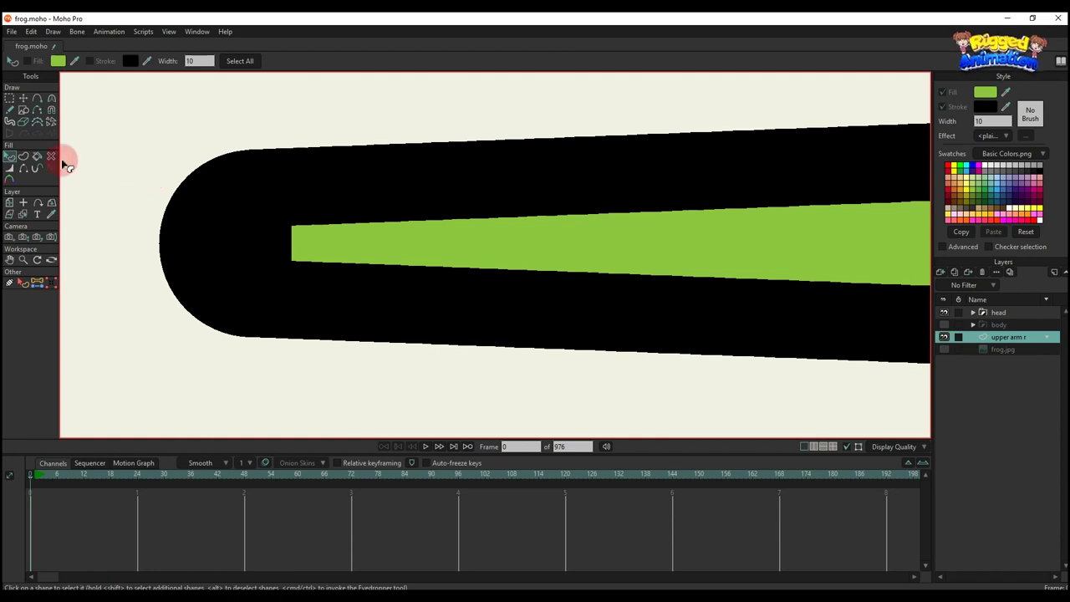
{"action": "left_click", "coordinate": [22, 172]}
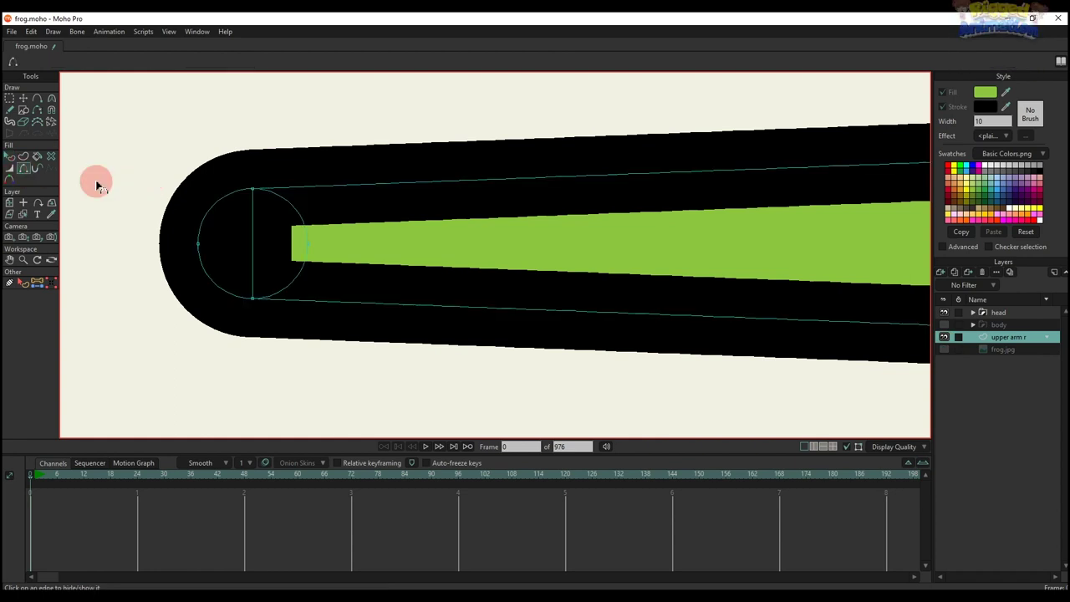
{"action": "left_click", "coordinate": [254, 237]}
{"action": "scroll", "coordinate": [259, 236], "scroll_direction": "down", "scroll_amount": 3}
{"action": "left_click", "coordinate": [627, 237]}
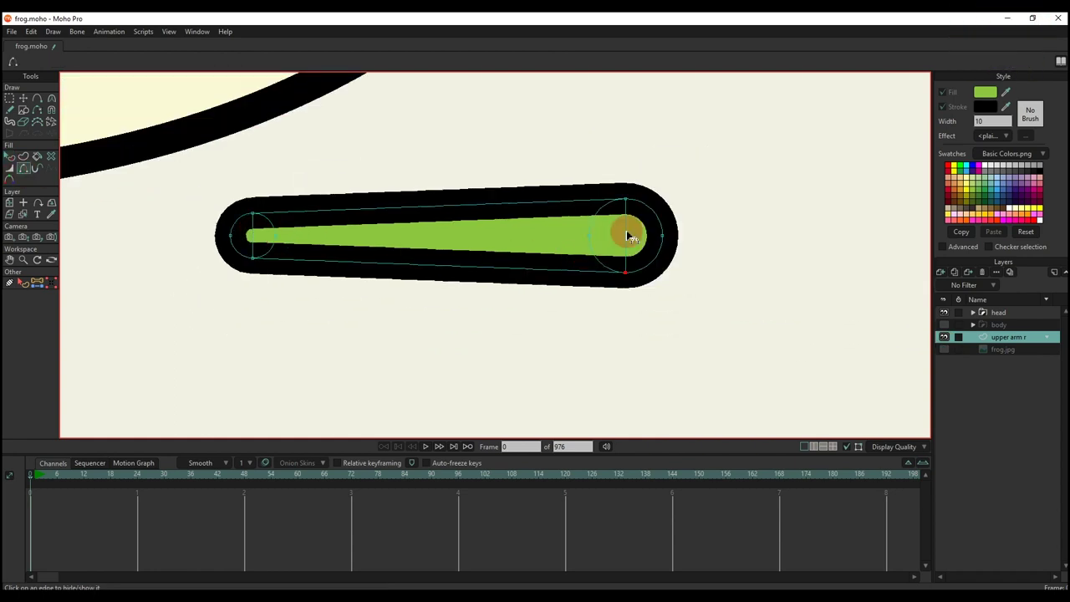
Make the body group and the frog.jpg reference visible again.
{"action": "scroll", "coordinate": [630, 237], "scroll_direction": "down", "scroll_amount": 2}
{"action": "key", "text": "q"}
{"action": "key", "text": "t"}
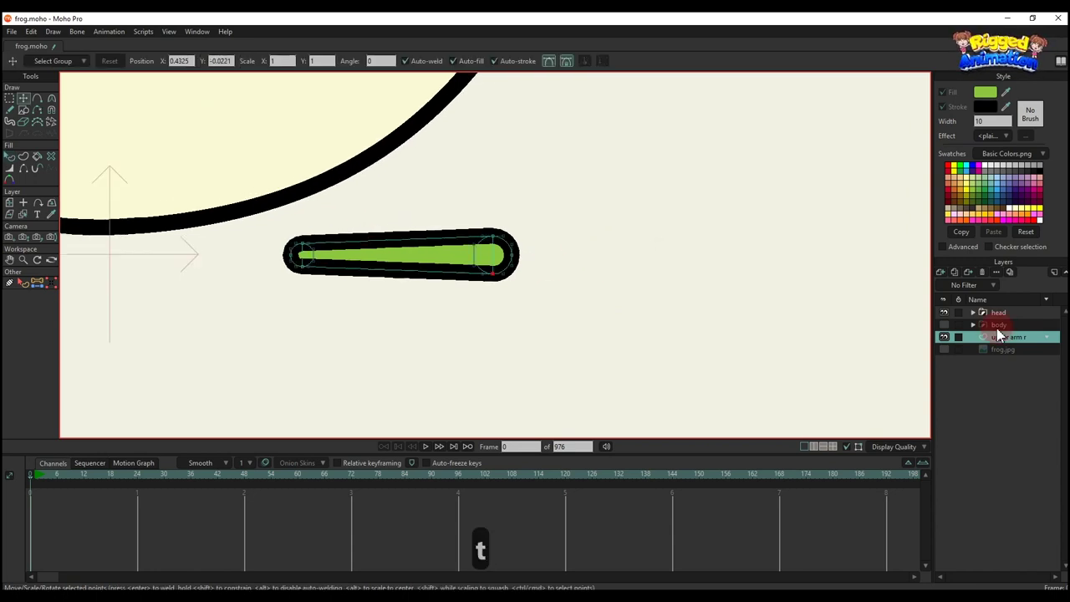
{"action": "left_click", "coordinate": [945, 325]}
{"action": "left_click_drag", "start_coordinate": [599, 268], "coordinate": [525, 272]}
{"action": "left_click", "coordinate": [945, 350]}
{"action": "scroll", "coordinate": [428, 256], "scroll_direction": "up", "scroll_amount": 2}
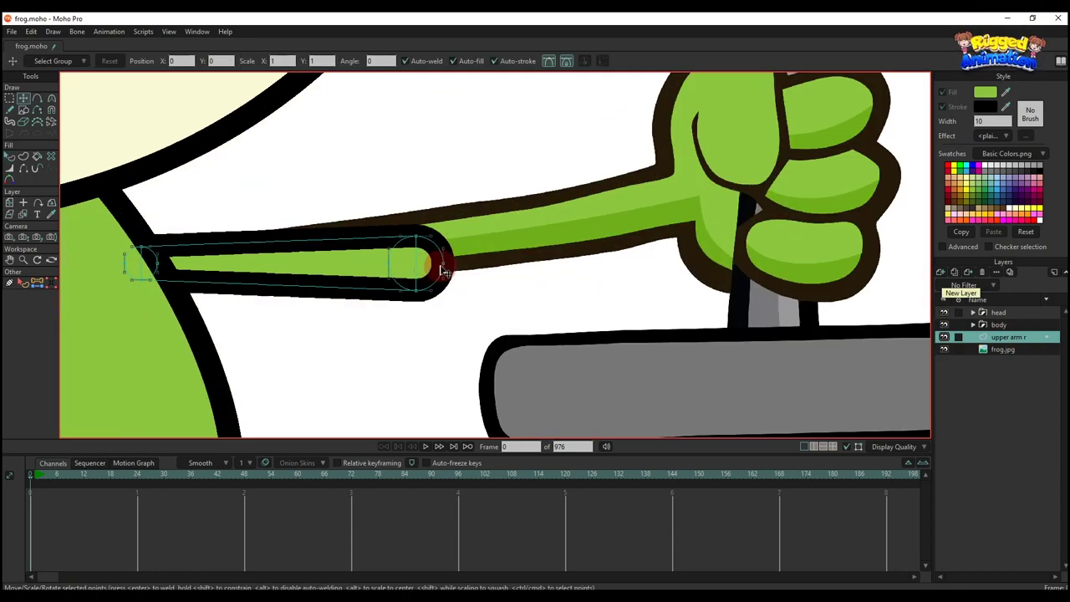
Copy the elbow circle into a new vector layer named "forearm r" above the upper arm layer.
{"action": "left_click", "coordinate": [431, 268]}
{"action": "key", "text": "ctrl+c"}
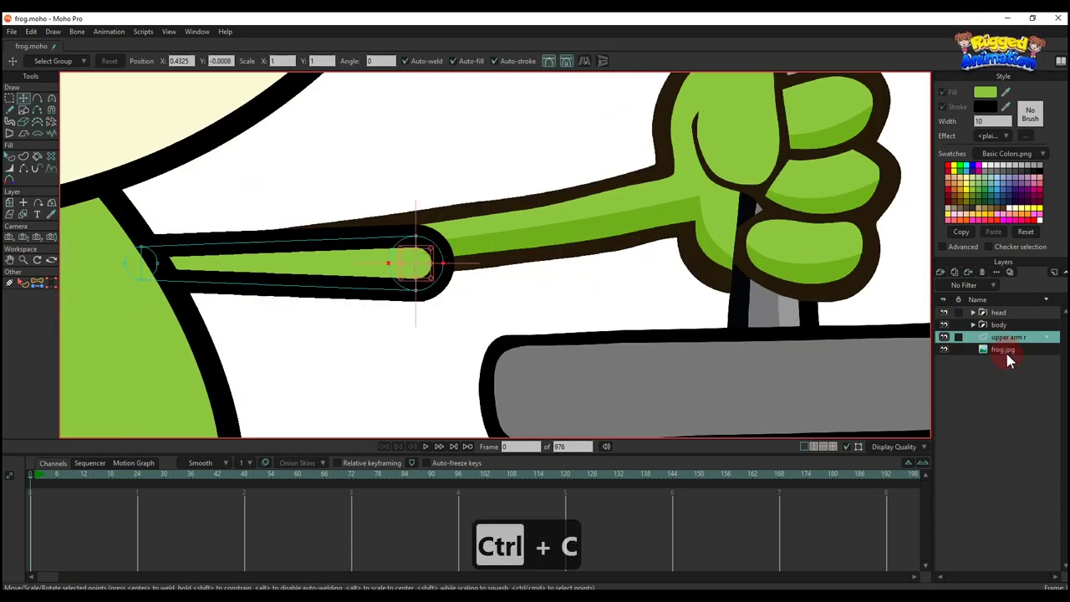
{"action": "left_click", "coordinate": [940, 272]}
{"action": "left_click", "coordinate": [953, 284]}
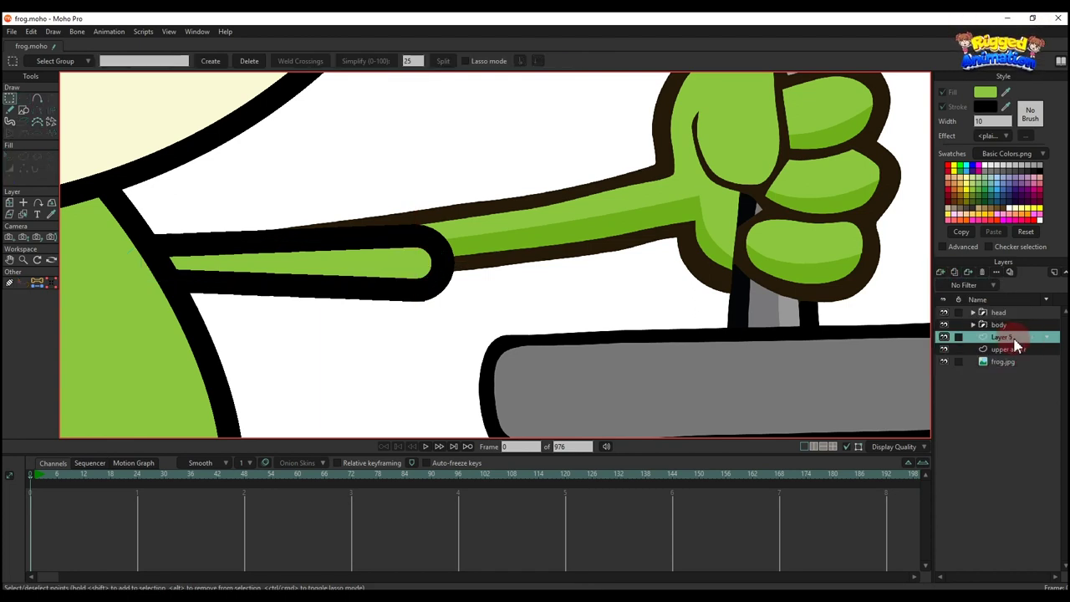
{"action": "double_click", "coordinate": [1014, 337]}
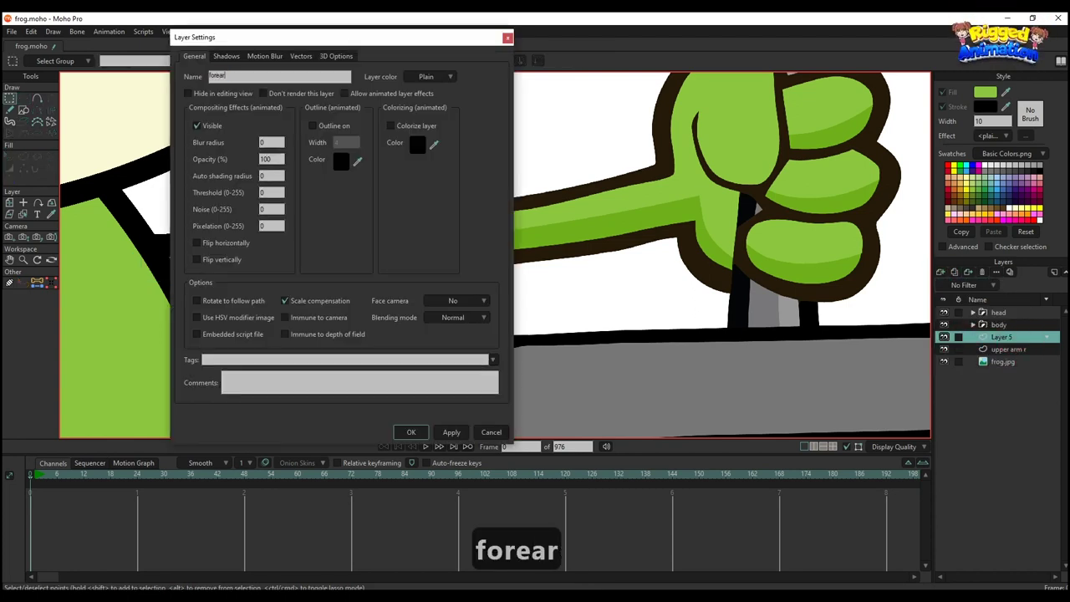
{"action": "type", "text": "forearm r"}
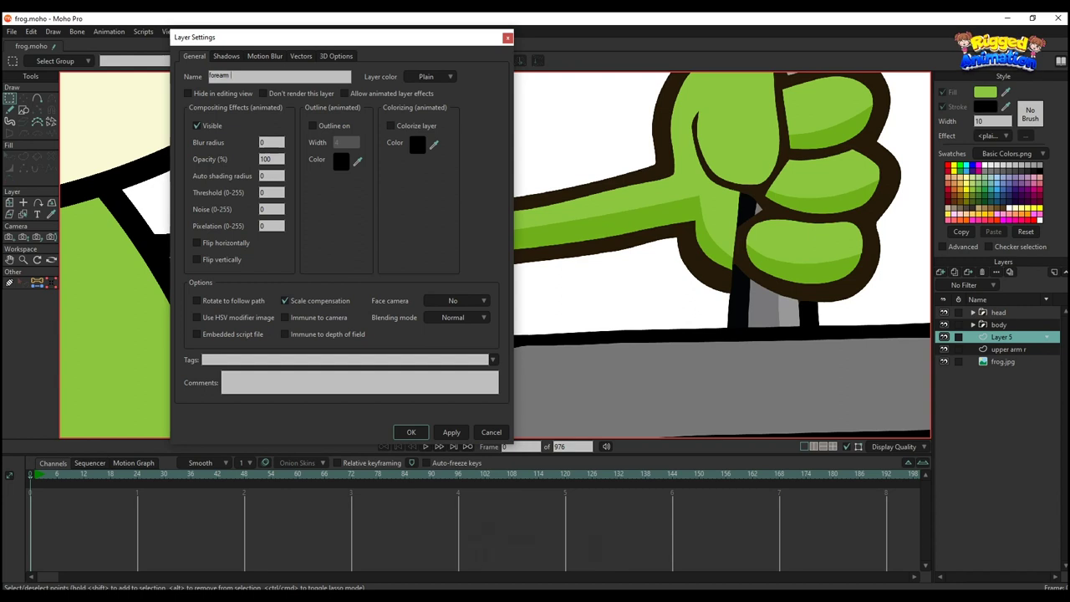
{"action": "key", "text": "Return"}
{"action": "key", "text": "ctrl+v"}
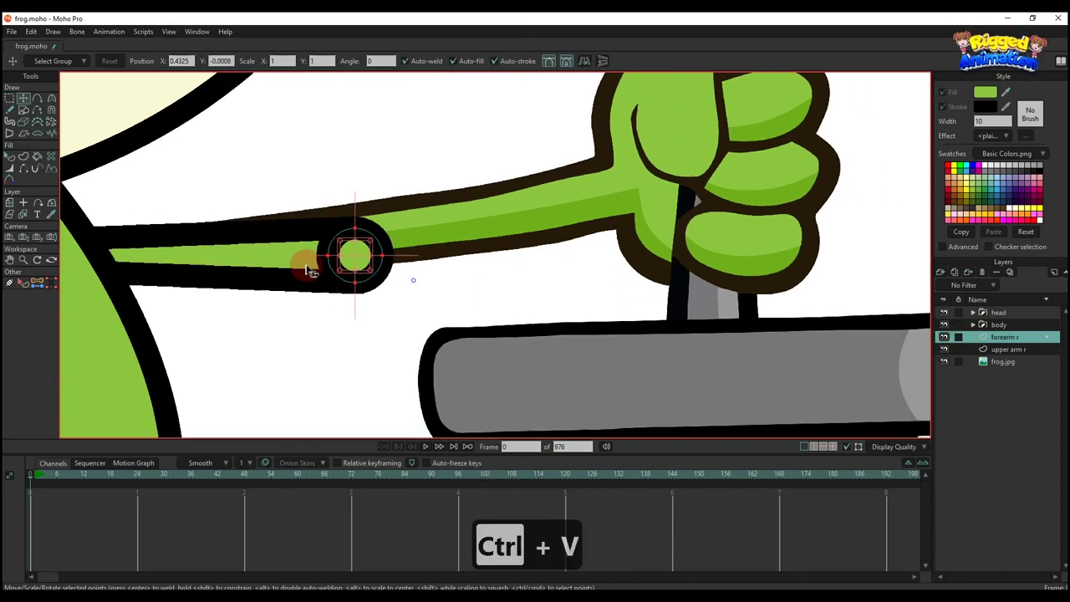
Duplicate the elbow circle in the forearm layer and place a slightly larger copy at the wrist.
{"action": "key", "text": "ctrl+c"}
{"action": "key", "text": "ctrl+v"}
{"action": "left_click_drag", "start_coordinate": [299, 247], "coordinate": [599, 285]}
{"action": "scroll", "coordinate": [590, 280], "scroll_direction": "up", "scroll_amount": 2}
{"action": "key", "text": "ctrl+z"}
Draw a rectangle spanning from the forearm's elbow circle to its wrist circle.
{"action": "left_click", "coordinate": [24, 112]}
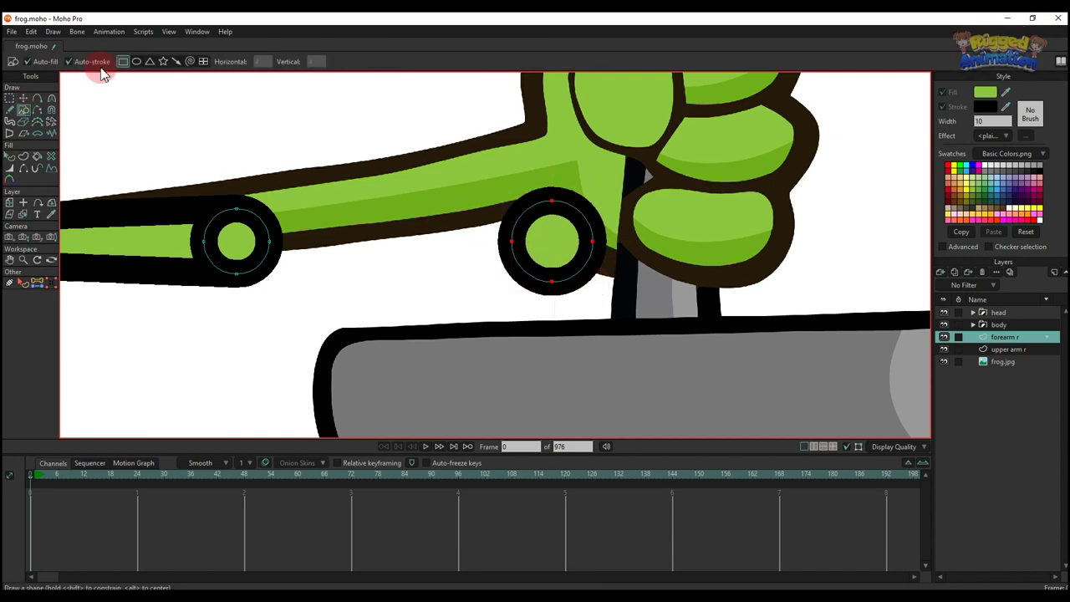
{"action": "mouse_move", "coordinate": [230, 179]}
{"action": "left_mouse_down"}
{"action": "mouse_move", "coordinate": [370, 253]}
{"action": "mouse_move", "coordinate": [565, 324]}
{"action": "left_mouse_up"}
{"action": "scroll", "coordinate": [207, 212], "scroll_direction": "up", "scroll_amount": 2}
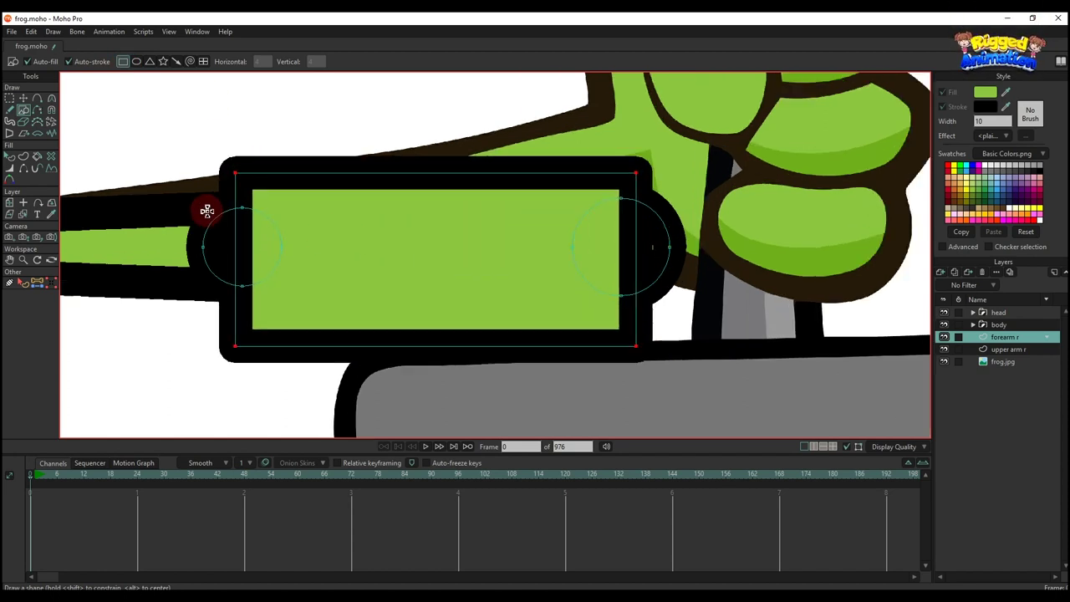
Snap the forearm rectangle's two elbow-side corners onto the upper and lower points of the elbow circle.
{"action": "key", "text": "g"}
{"action": "left_click_drag", "start_coordinate": [241, 199], "coordinate": [262, 224]}
{"action": "left_click", "coordinate": [51, 283]}
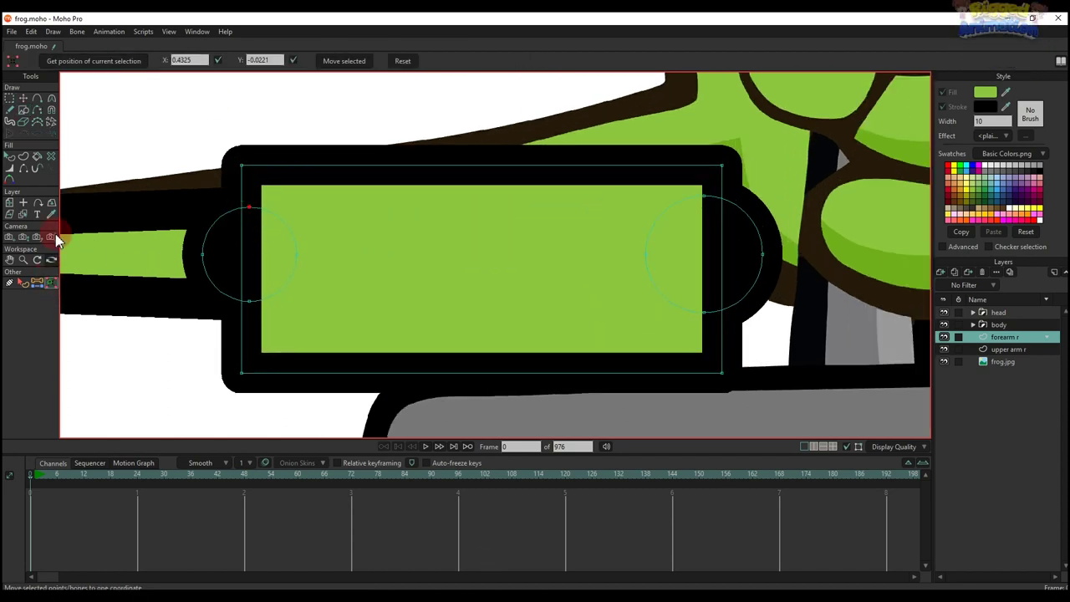
{"action": "left_click", "coordinate": [101, 65]}
{"action": "left_click_drag", "start_coordinate": [266, 172], "coordinate": [234, 151]}
{"action": "left_click", "coordinate": [354, 66]}
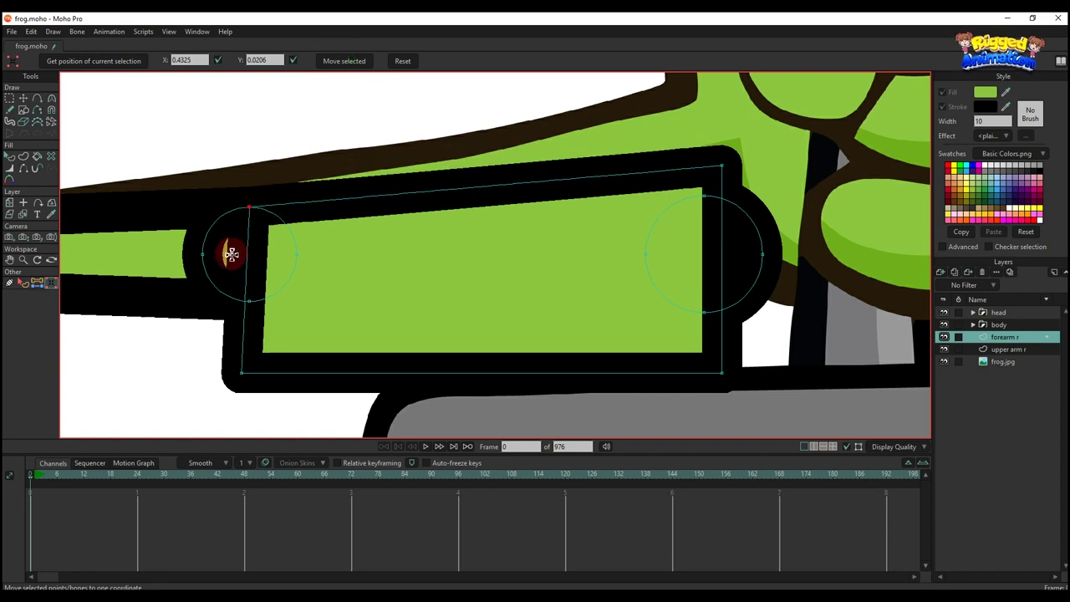
{"action": "scroll", "coordinate": [232, 255], "scroll_direction": "up", "scroll_amount": 2}
{"action": "left_click_drag", "start_coordinate": [248, 294], "coordinate": [283, 342]}
{"action": "left_click", "coordinate": [105, 71]}
{"action": "left_click", "coordinate": [246, 424]}
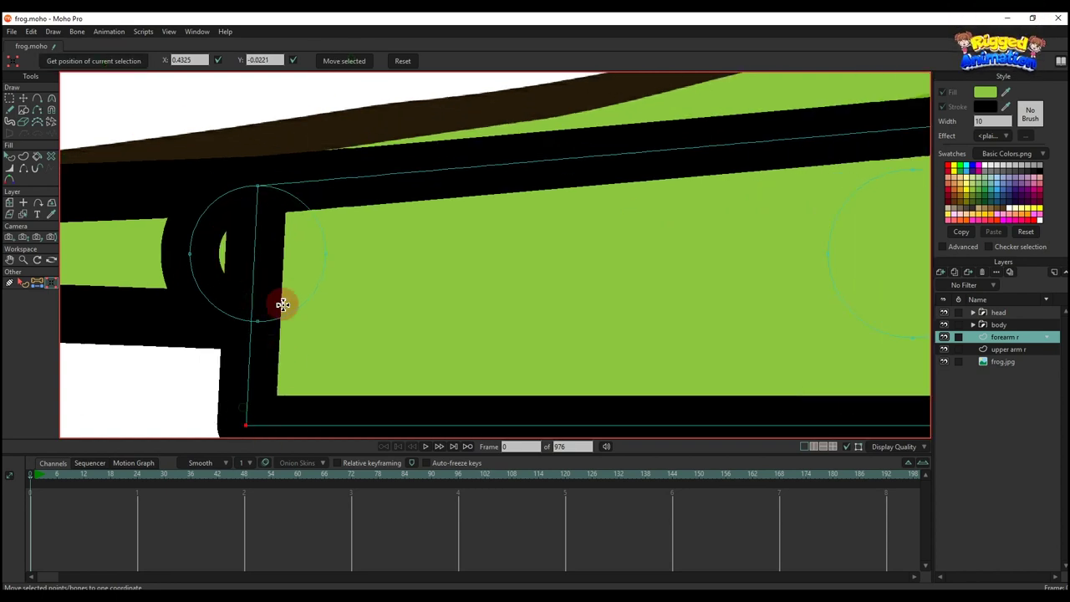
{"action": "left_click", "coordinate": [357, 65]}
Snap the forearm rectangle's two remaining corners onto the upper and lower points of the wrist circle.
{"action": "scroll", "coordinate": [264, 321], "scroll_direction": "down", "scroll_amount": 4}
{"action": "scroll", "coordinate": [621, 280], "scroll_direction": "up", "scroll_amount": 2}
{"action": "left_click_drag", "start_coordinate": [571, 217], "coordinate": [607, 244]}
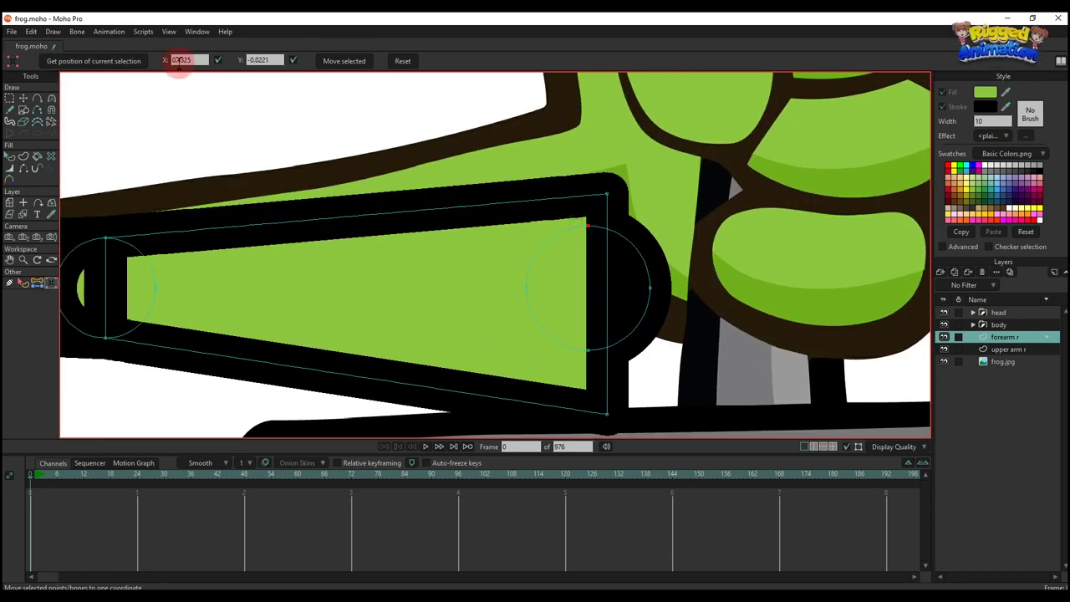
{"action": "left_click", "coordinate": [116, 65]}
{"action": "left_click_drag", "start_coordinate": [562, 177], "coordinate": [628, 212]}
{"action": "left_click", "coordinate": [346, 66]}
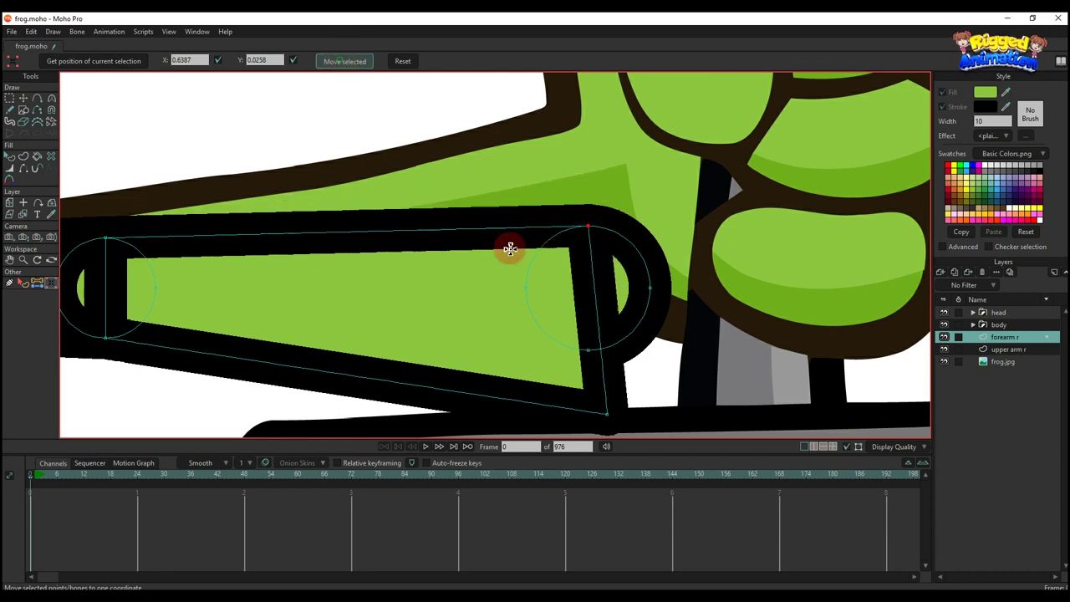
{"action": "left_click_drag", "start_coordinate": [563, 326], "coordinate": [602, 373]}
{"action": "left_click", "coordinate": [110, 66]}
{"action": "left_click", "coordinate": [350, 67]}
{"action": "scroll", "coordinate": [512, 203], "scroll_direction": "down", "scroll_amount": 2}
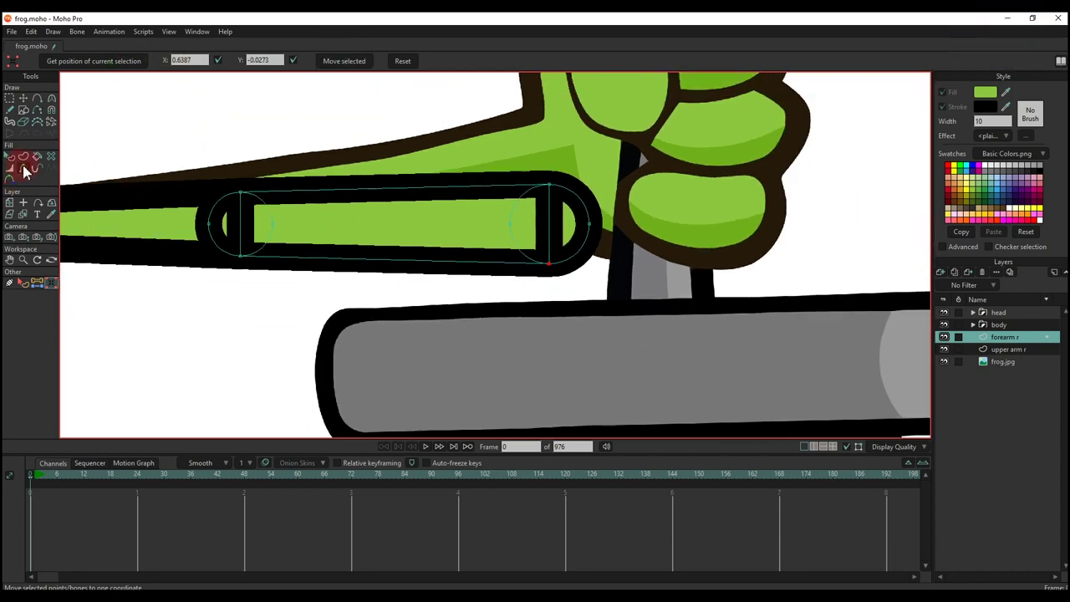
Hide the rectangle's edges that cross the elbow and wrist circles.
{"action": "left_click", "coordinate": [23, 169]}
{"action": "left_click", "coordinate": [240, 217]}
{"action": "left_click", "coordinate": [542, 222]}
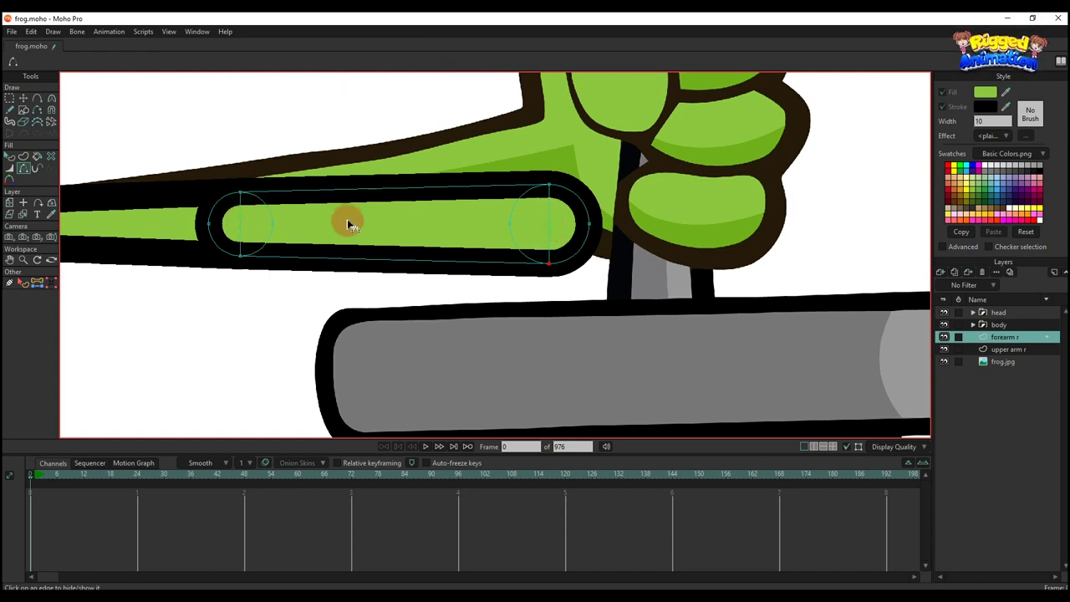
Turn off the fill and stroke of the forearm's elbow circle shape.
{"action": "key", "text": "q"}
{"action": "left_click", "coordinate": [215, 226]}
{"action": "left_click", "coordinate": [944, 93]}
{"action": "left_click", "coordinate": [943, 106]}
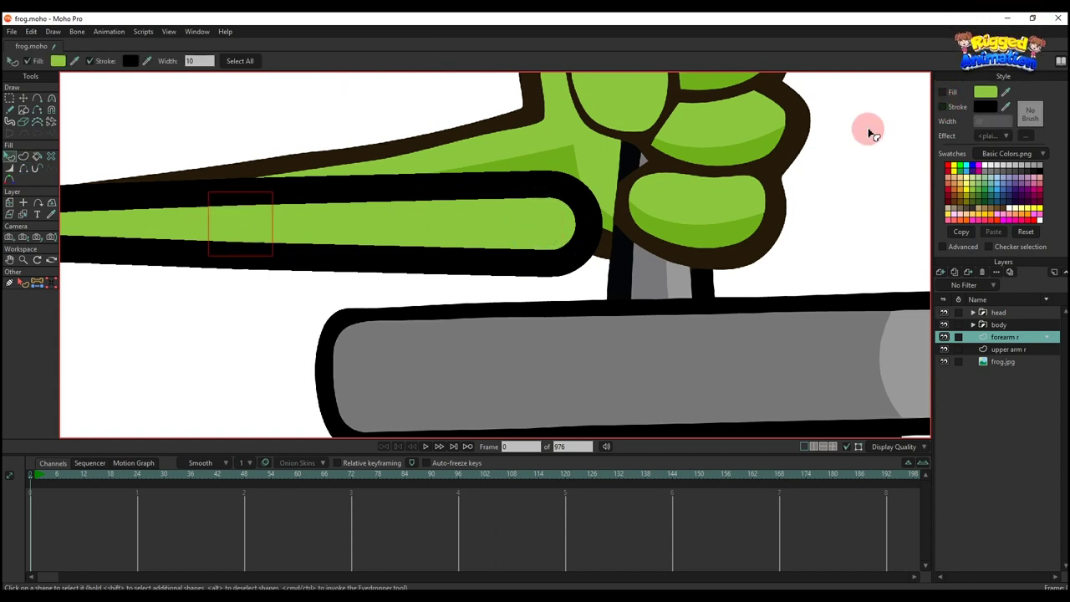
{"action": "left_click", "coordinate": [869, 131]}
Hide the frog.jpg reference layer and check the whole arm against the body.
{"action": "scroll", "coordinate": [413, 217], "scroll_direction": "down", "scroll_amount": 3}
{"action": "left_click_drag", "start_coordinate": [360, 212], "coordinate": [469, 218]}
{"action": "scroll", "coordinate": [470, 216], "scroll_direction": "down", "scroll_amount": 1}
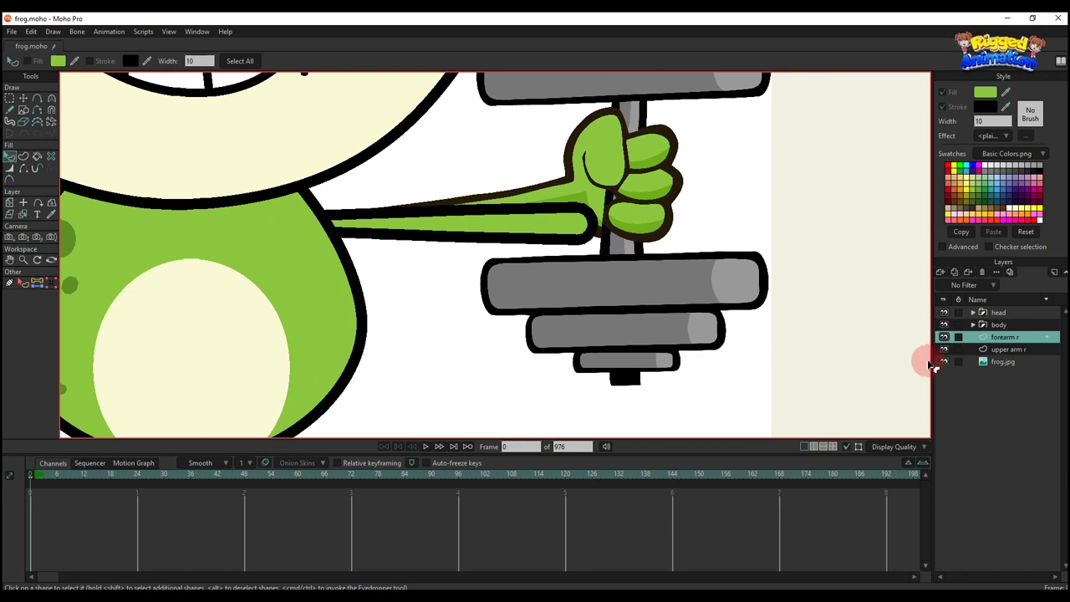
{"action": "left_click", "coordinate": [941, 362]}
{"action": "scroll", "coordinate": [468, 226], "scroll_direction": "down", "scroll_amount": 4}
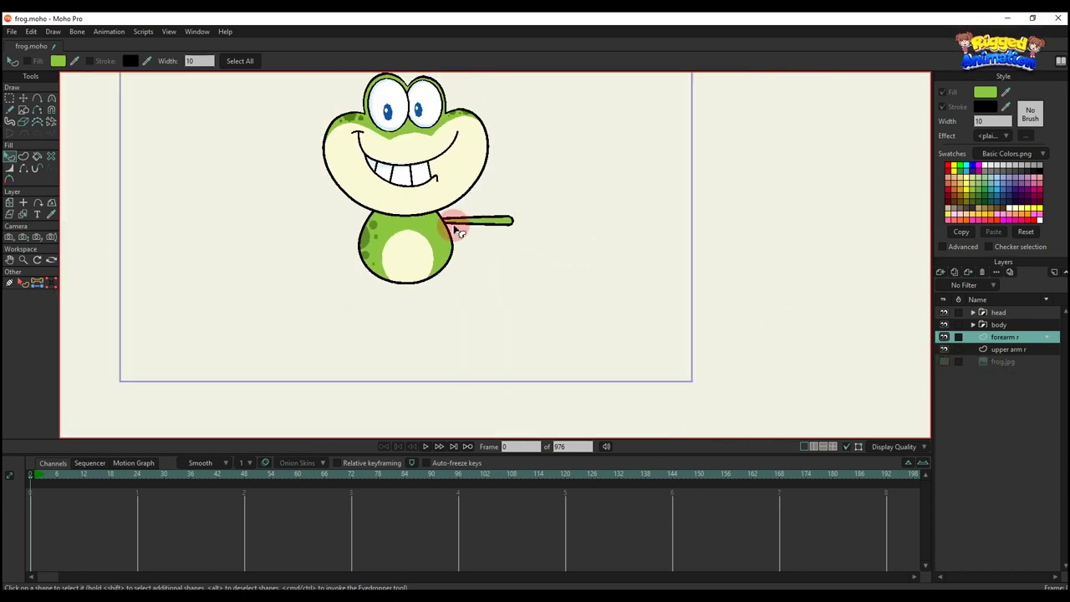
{"action": "scroll", "coordinate": [458, 232], "scroll_direction": "up", "scroll_amount": 4}
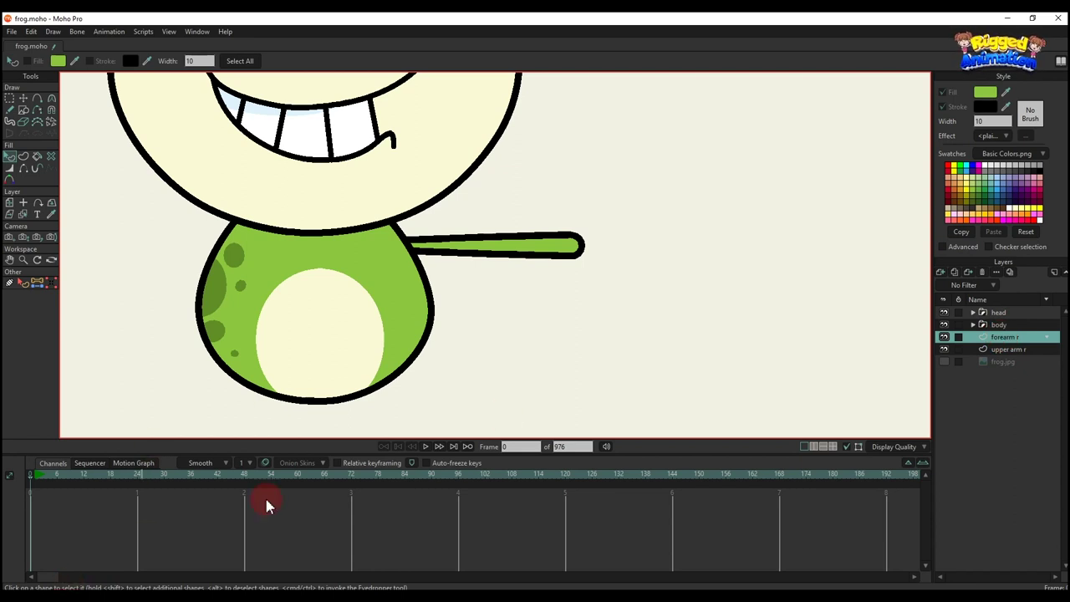
Import the hand layer from the Moho project Hands.moho.
{"action": "left_click", "coordinate": [13, 32]}
{"action": "mouse_move", "coordinate": [126, 246]}
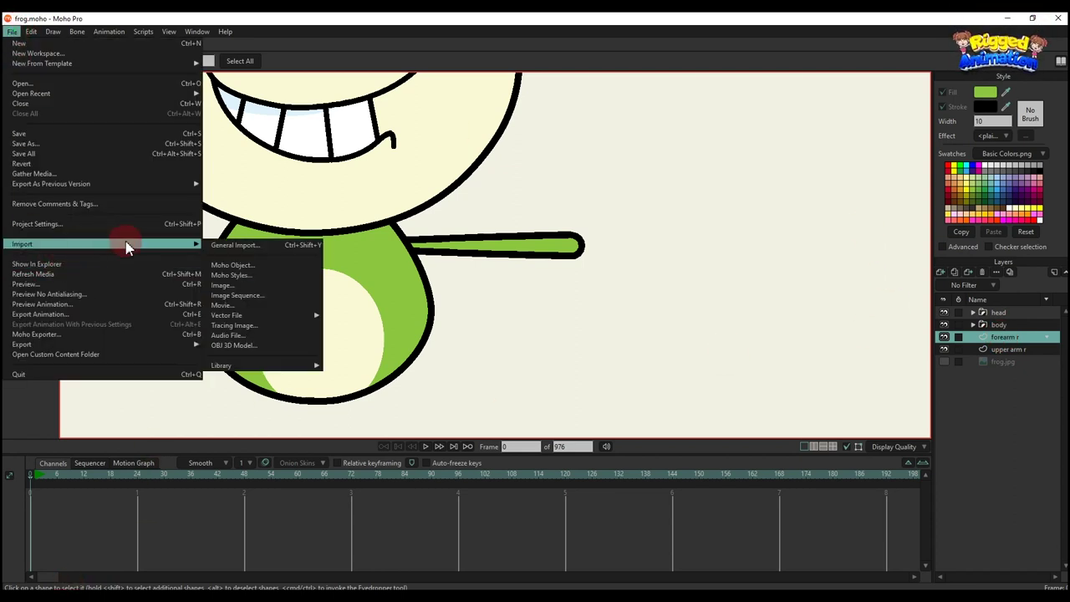
{"action": "left_click", "coordinate": [276, 265]}
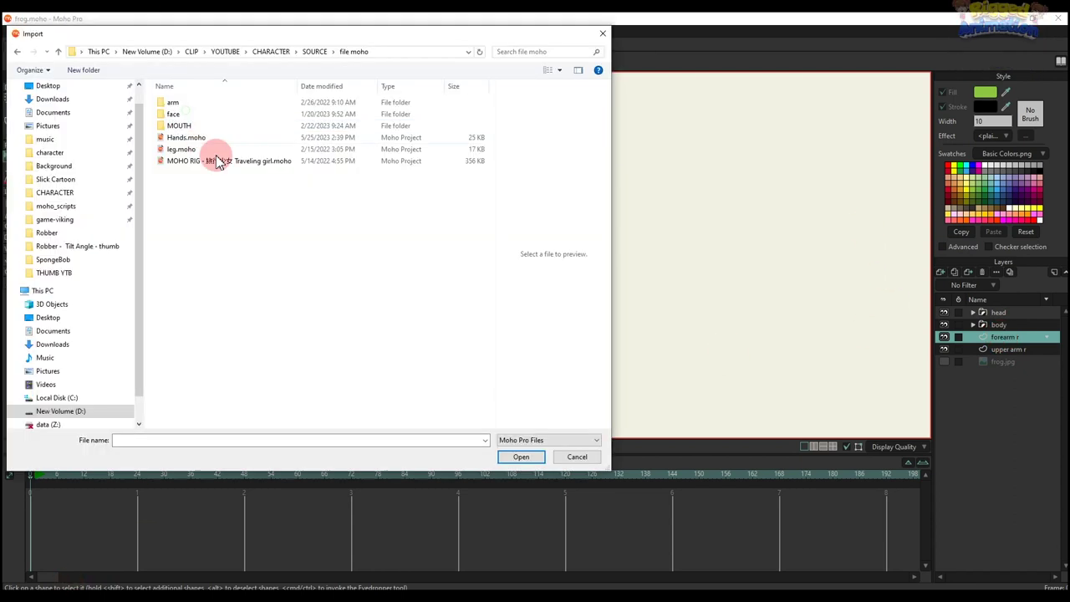
{"action": "left_click", "coordinate": [185, 137]}
{"action": "left_click", "coordinate": [522, 456]}
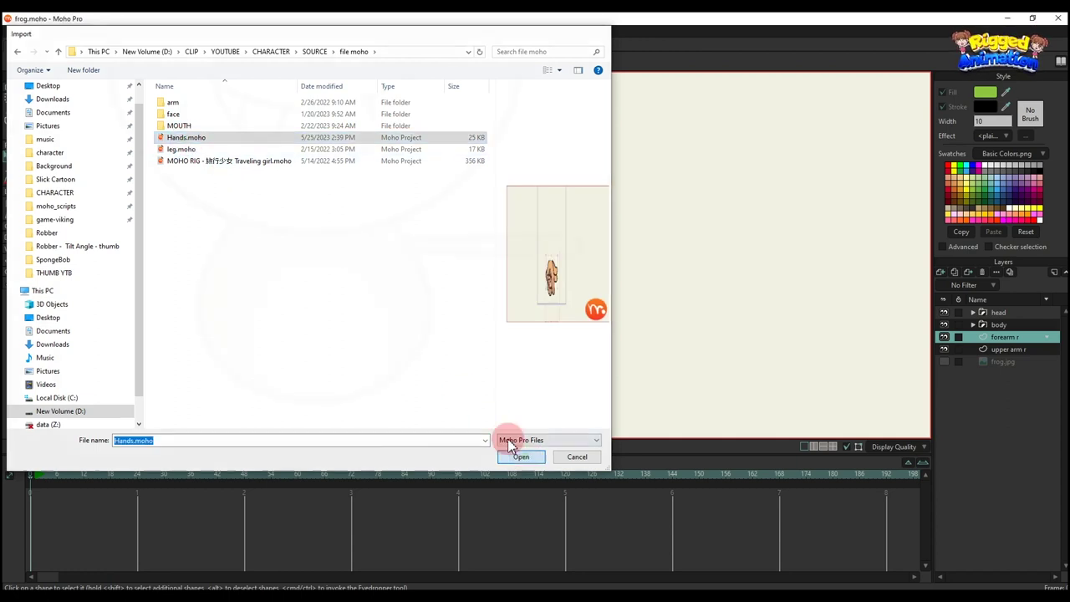
{"action": "left_click", "coordinate": [513, 347]}
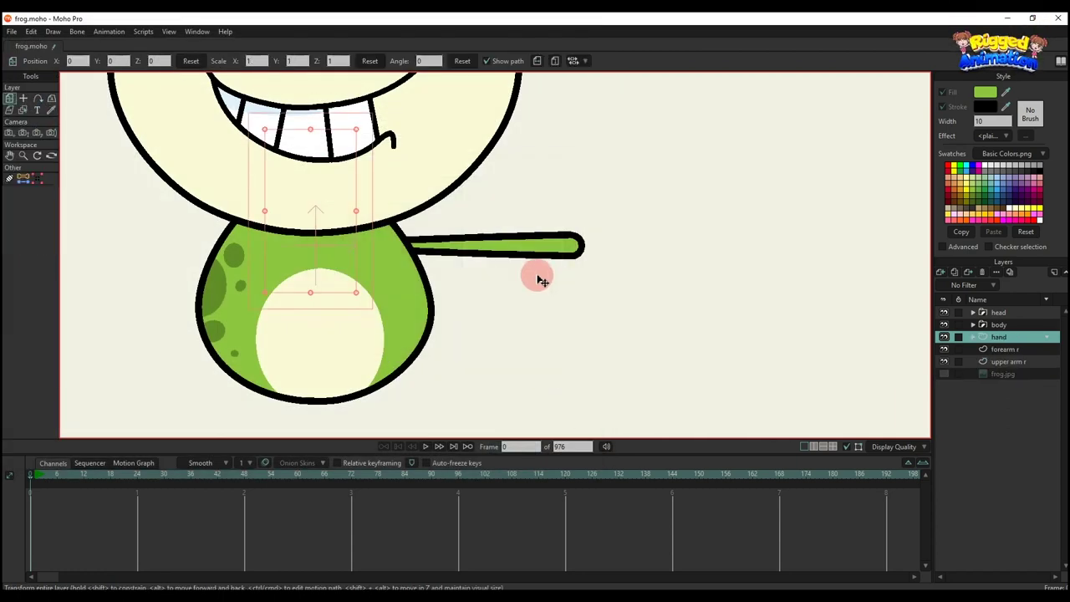
Move the imported hand beside the end of the forearm and set its origin at the hand's wrist.
{"action": "scroll", "coordinate": [544, 276], "scroll_direction": "down", "scroll_amount": 4}
{"action": "left_click_drag", "start_coordinate": [357, 245], "coordinate": [550, 286]}
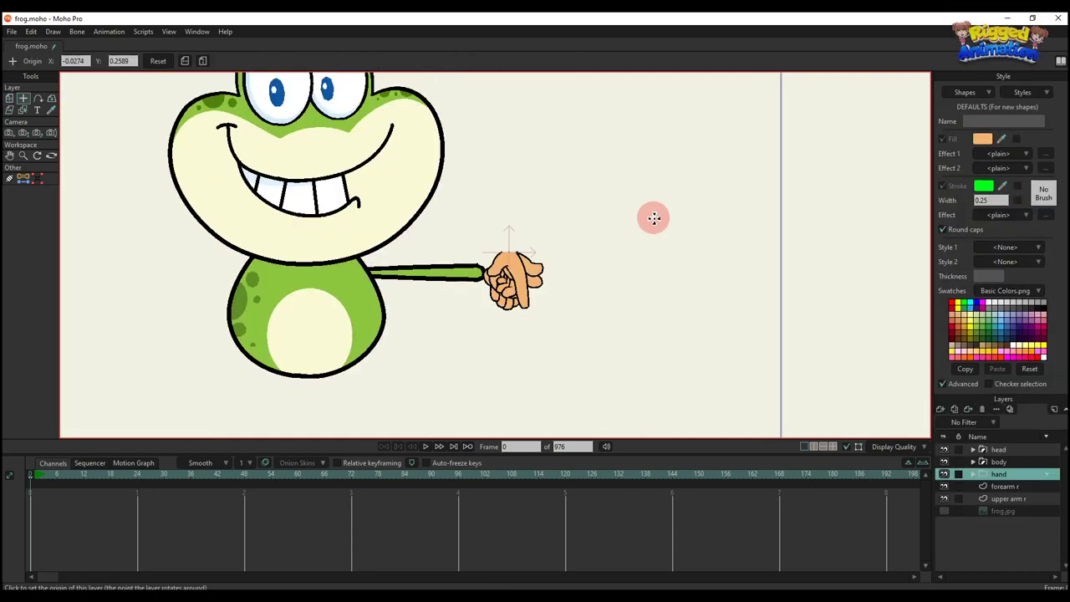
{"action": "key", "text": "m"}
{"action": "scroll", "coordinate": [497, 251], "scroll_direction": "up", "scroll_amount": 4}
{"action": "scroll", "coordinate": [497, 252], "scroll_direction": "up", "scroll_amount": 3}
{"action": "scroll", "coordinate": [502, 243], "scroll_direction": "down", "scroll_amount": 2}
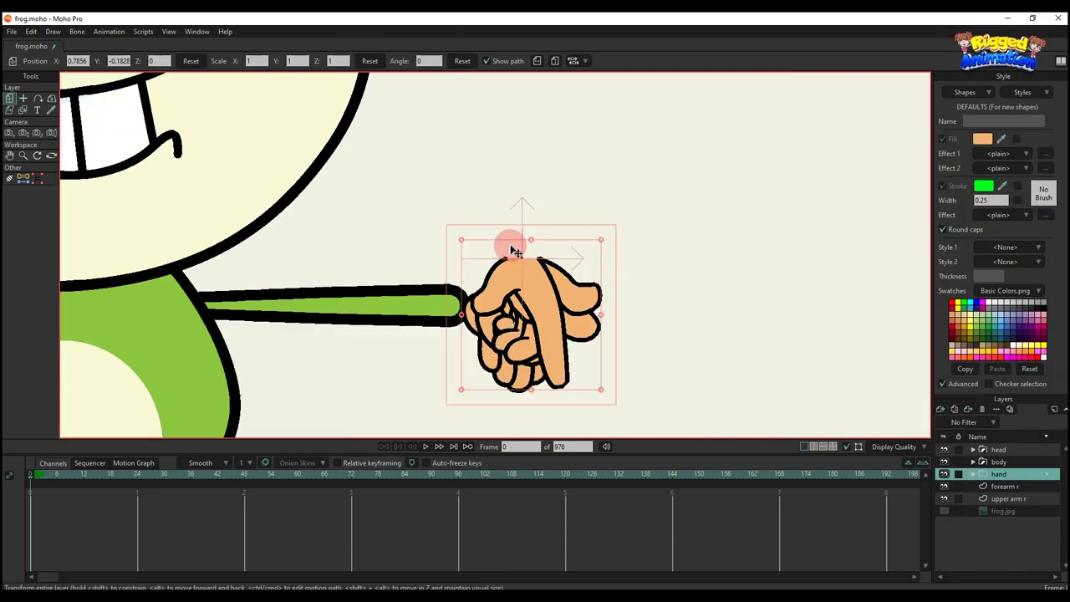
Rotate the hand layer to about 90 degrees and join its wrist to the forearm's end.
{"action": "left_click_drag", "start_coordinate": [607, 305], "coordinate": [554, 202]}
{"action": "scroll", "coordinate": [535, 233], "scroll_direction": "up", "scroll_amount": 3}
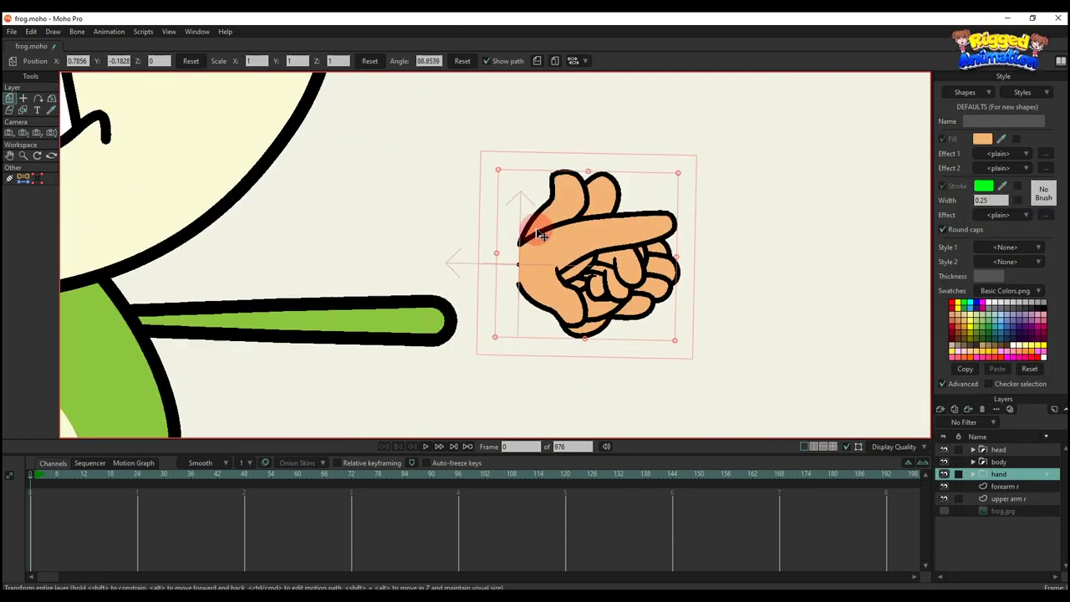
{"action": "left_click_drag", "start_coordinate": [558, 299], "coordinate": [447, 319]}
{"action": "left_click_drag", "start_coordinate": [447, 318], "coordinate": [421, 383]}
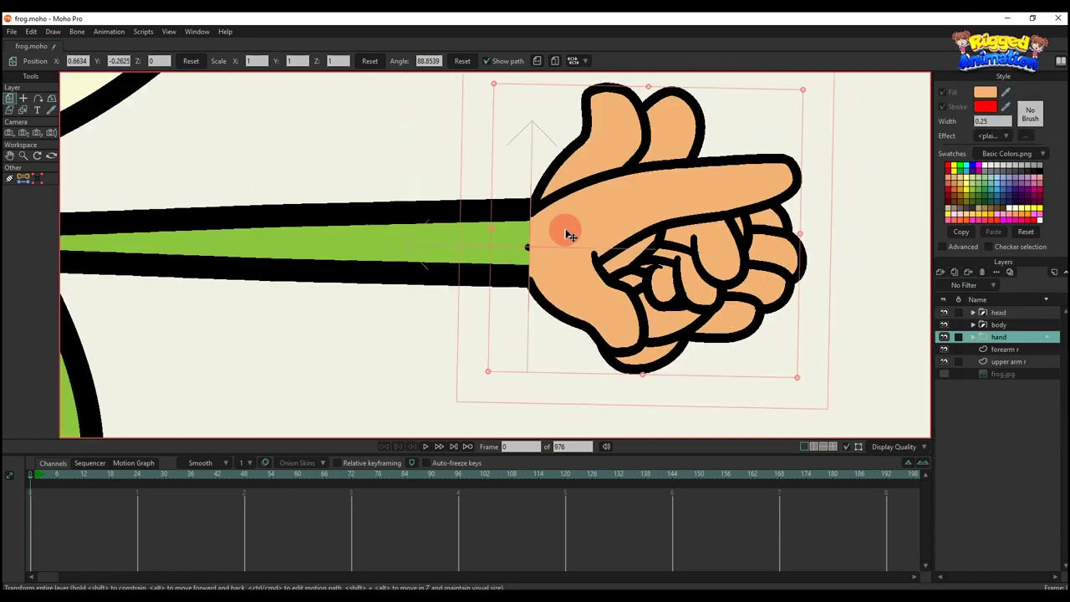
{"action": "scroll", "coordinate": [566, 232], "scroll_direction": "down", "scroll_amount": 2}
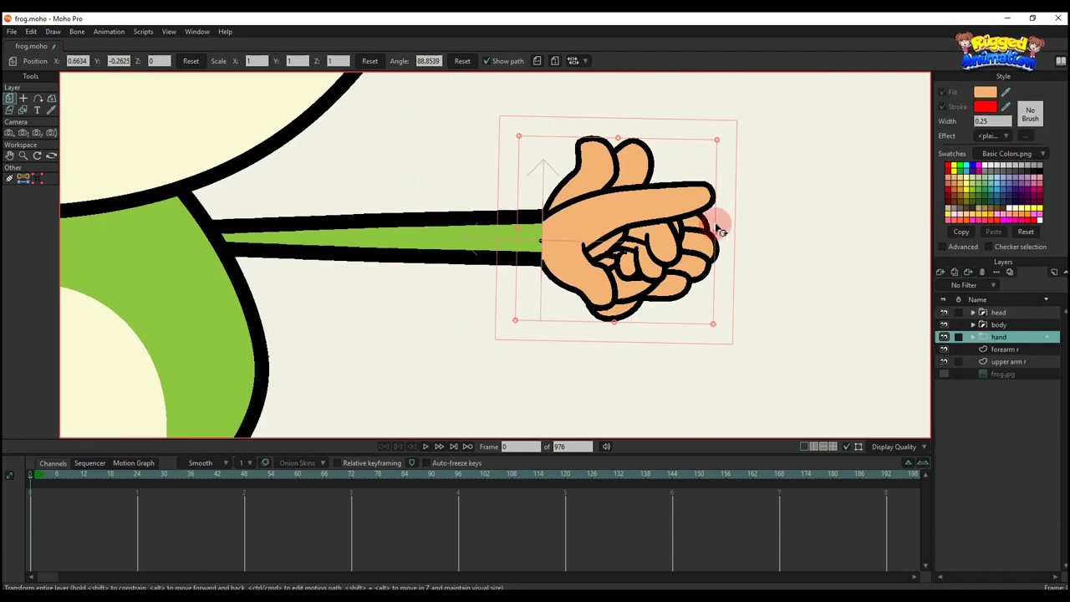
{"action": "left_click_drag", "start_coordinate": [725, 234], "coordinate": [726, 231]}
{"action": "key", "text": "q"}
{"action": "scroll", "coordinate": [633, 230], "scroll_direction": "down", "scroll_amount": 3}
{"action": "scroll", "coordinate": [615, 227], "scroll_direction": "up", "scroll_amount": 4}
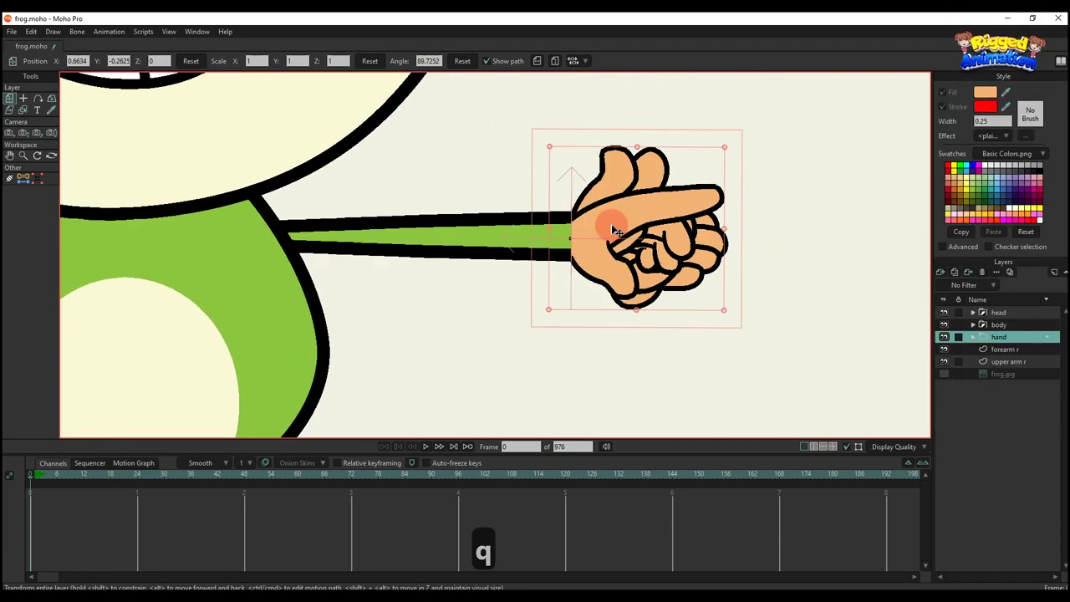
{"action": "scroll", "coordinate": [614, 228], "scroll_direction": "down", "scroll_amount": 1}
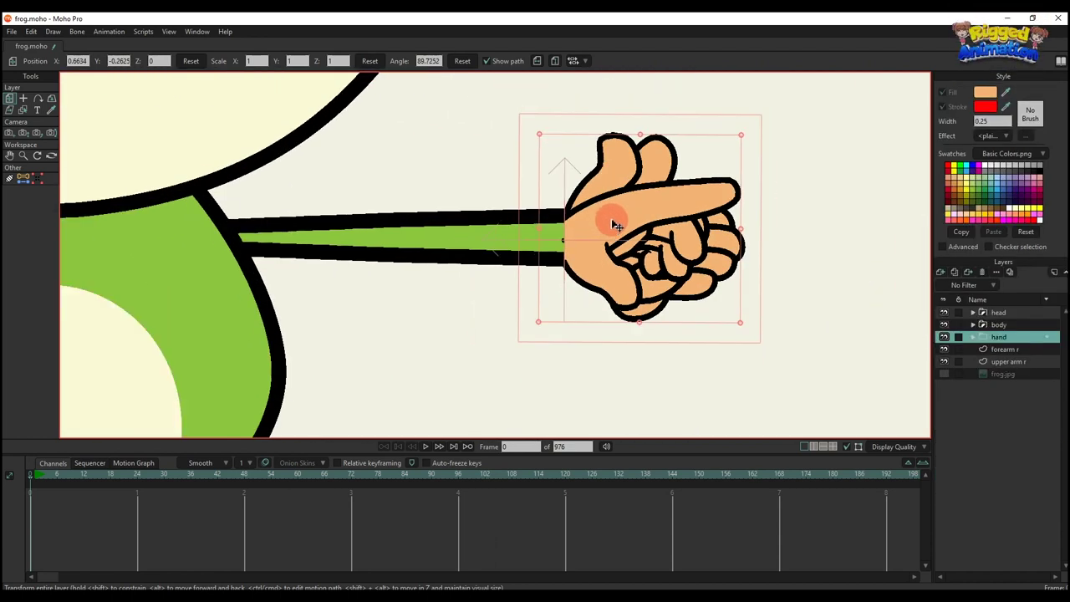
Change the SKIN1 style's fill to the green sampled from the forearm.
{"action": "left_click", "coordinate": [953, 249]}
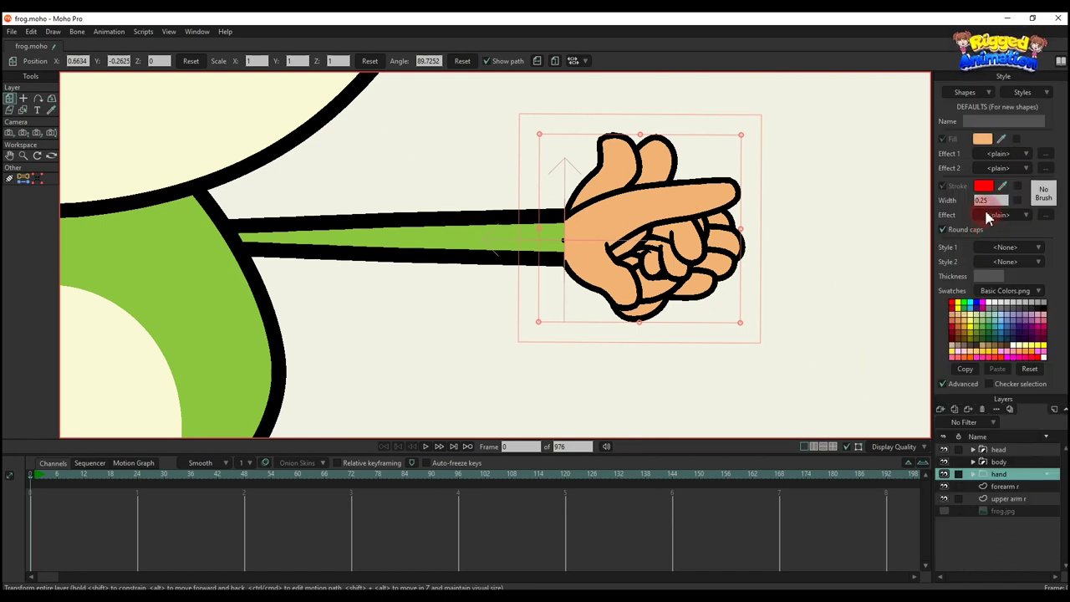
{"action": "left_click", "coordinate": [1024, 94]}
{"action": "left_click", "coordinate": [1033, 154]}
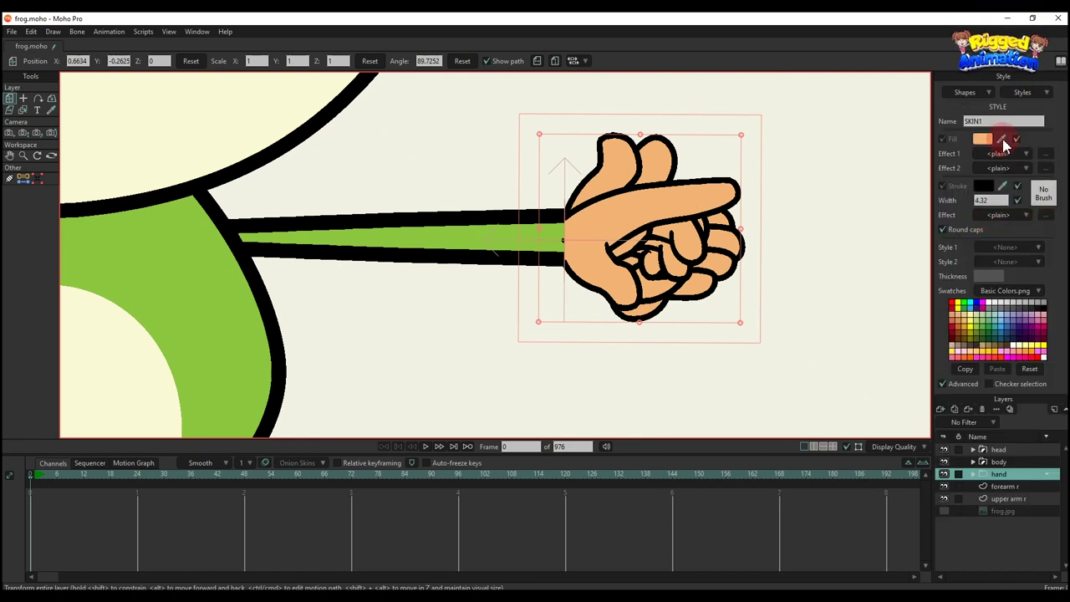
{"action": "left_click", "coordinate": [498, 240]}
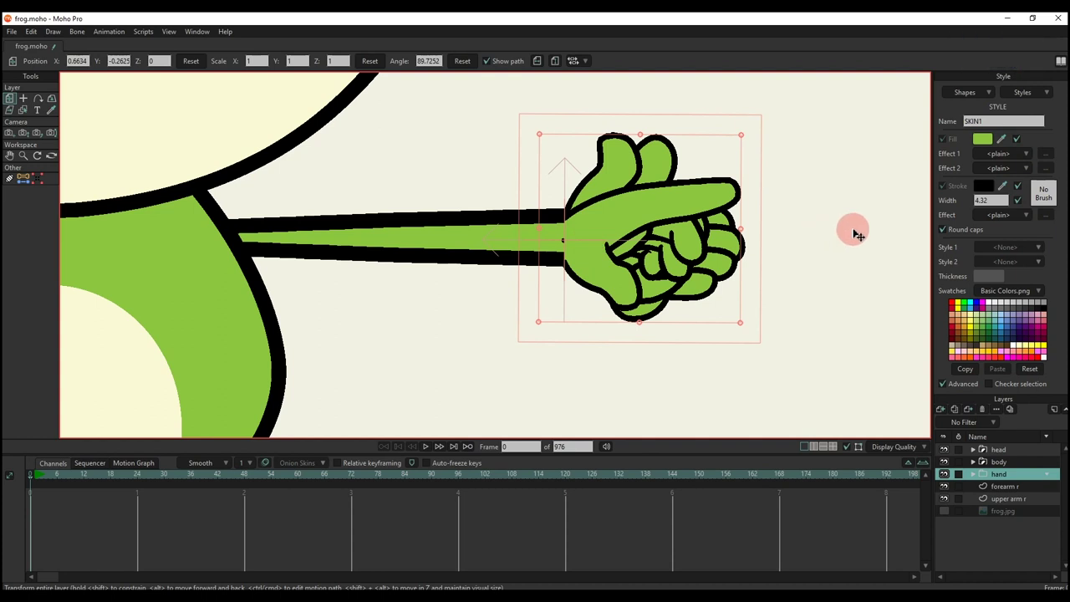
Set the SKIN1 style's stroke width to 8.
{"action": "type", "text": "7"}
{"action": "key", "text": "Return"}
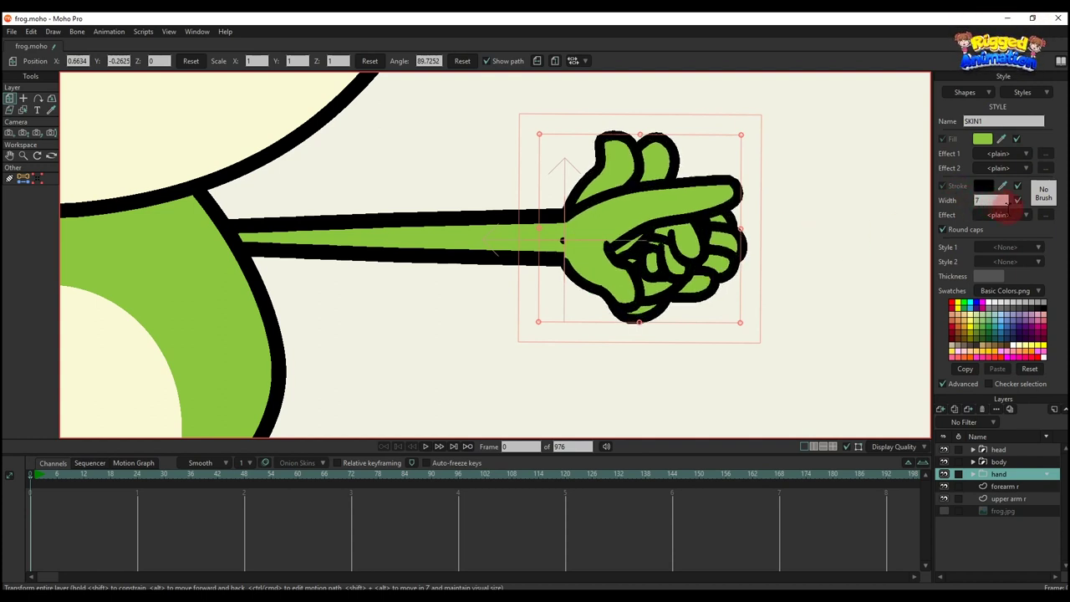
{"action": "scroll", "coordinate": [1006, 204], "scroll_direction": "up", "scroll_amount": 1}
{"action": "scroll", "coordinate": [818, 328], "scroll_direction": "up", "scroll_amount": 2}
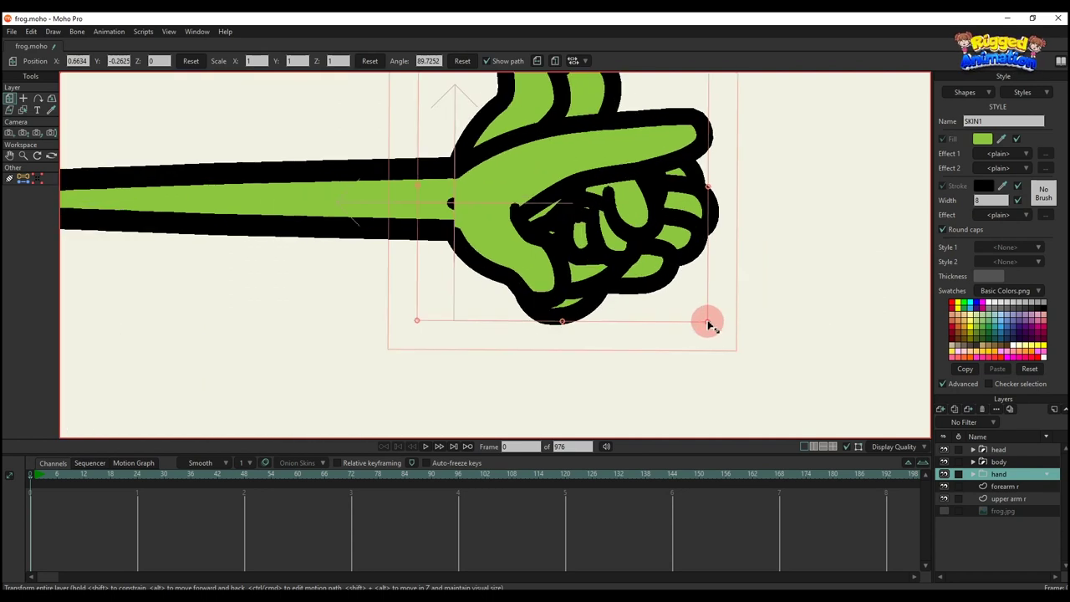
Scale the hand layer down to about 0.83 and nudge it into line with the forearm's outline.
{"action": "left_click_drag", "start_coordinate": [707, 324], "coordinate": [686, 309]}
{"action": "scroll", "coordinate": [548, 271], "scroll_direction": "up", "scroll_amount": 3}
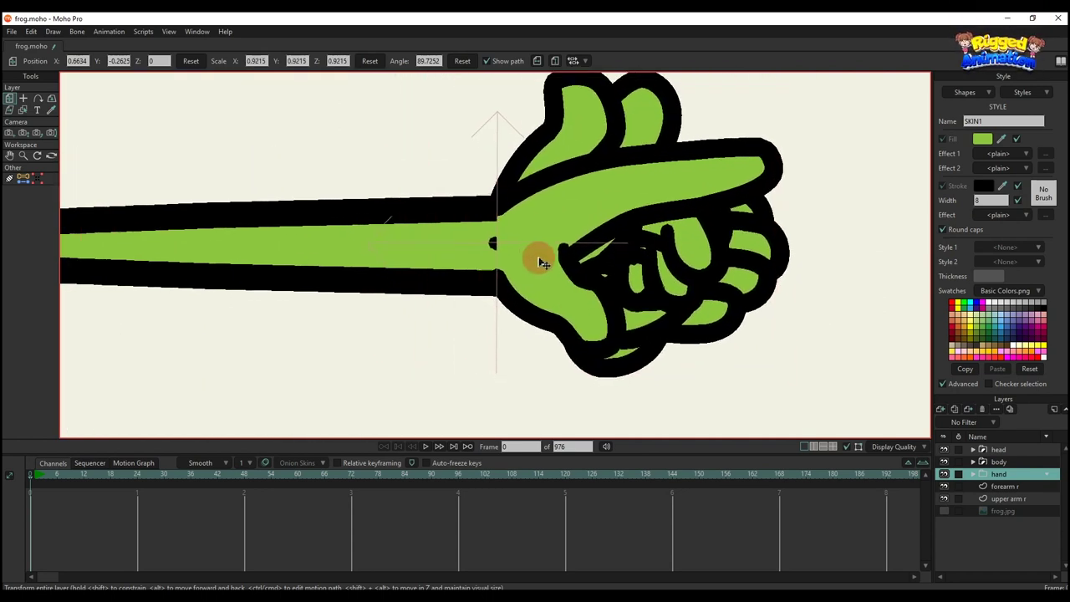
{"action": "left_click_drag", "start_coordinate": [539, 259], "coordinate": [540, 262]}
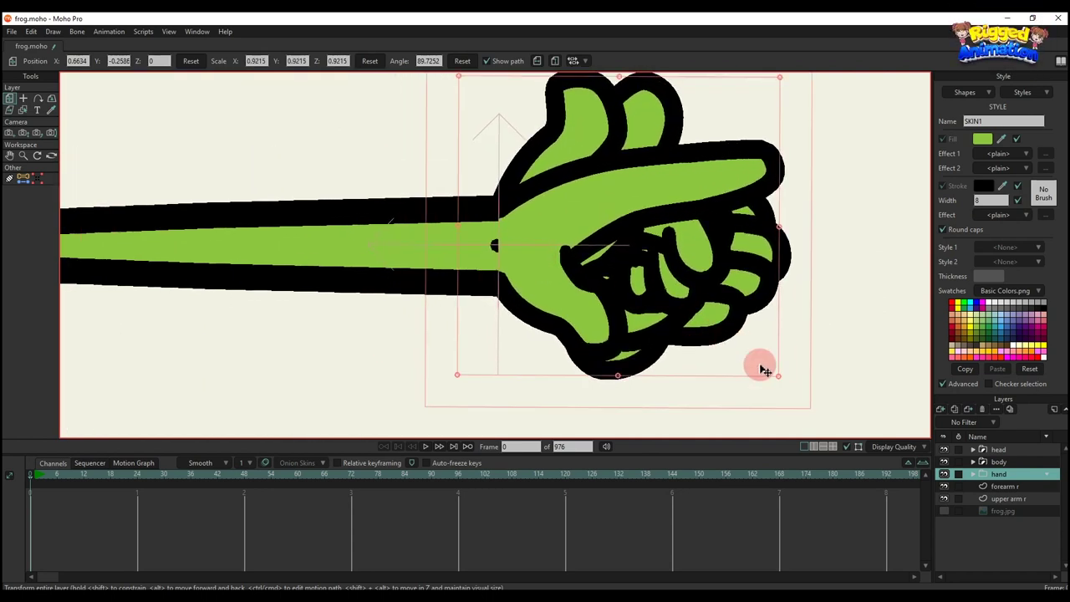
{"action": "left_click_drag", "start_coordinate": [778, 376], "coordinate": [761, 359]}
{"action": "left_click_drag", "start_coordinate": [647, 300], "coordinate": [648, 302]}
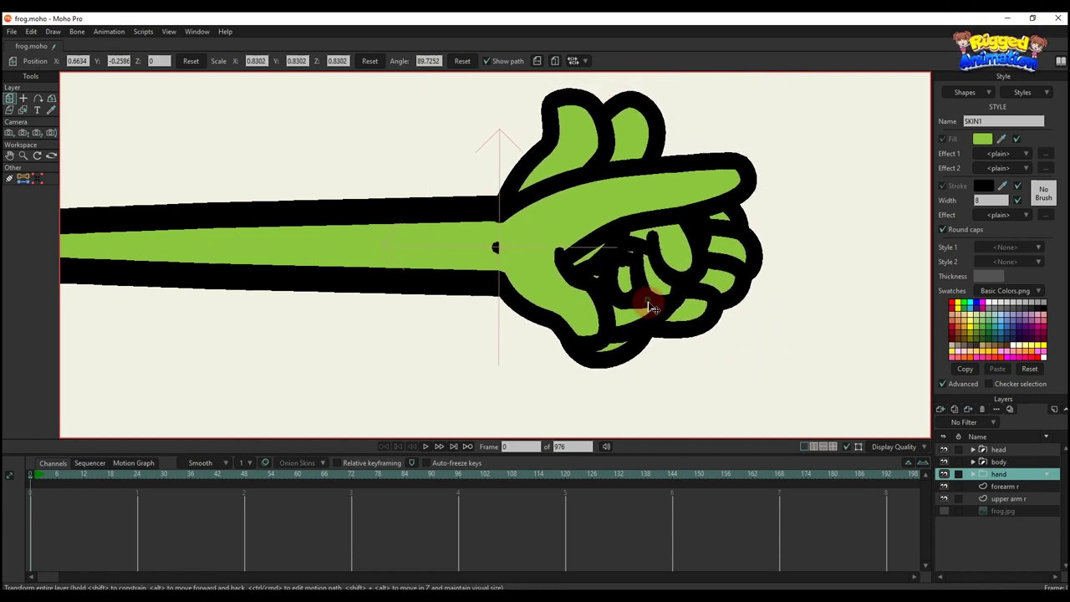
Convert the hand layer to a switch layer.
{"action": "scroll", "coordinate": [652, 308], "scroll_direction": "down", "scroll_amount": 6}
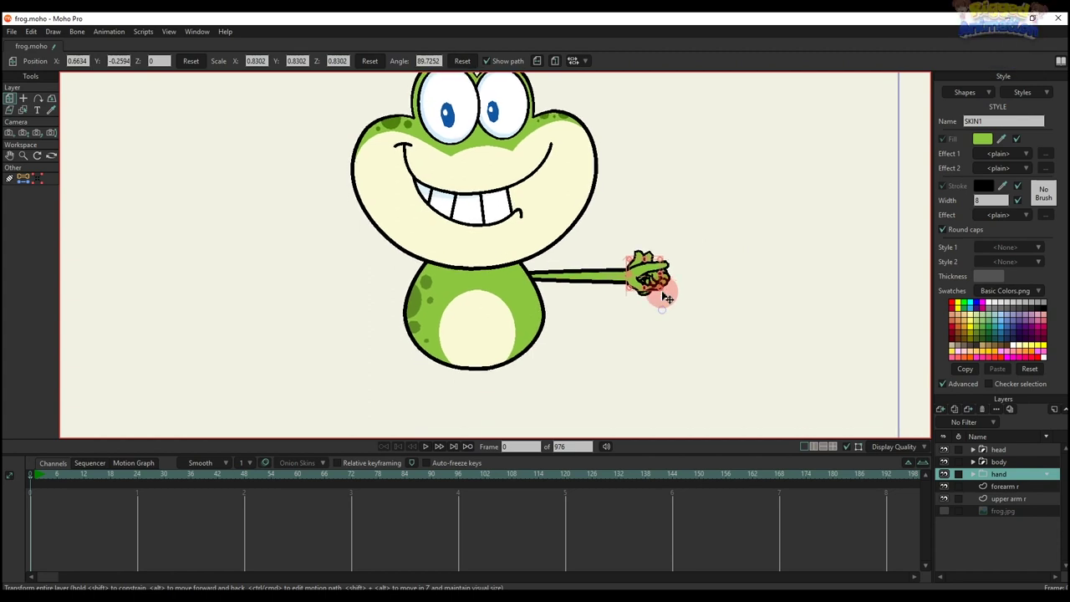
{"action": "scroll", "coordinate": [660, 284], "scroll_direction": "up", "scroll_amount": 3}
{"action": "right_click", "coordinate": [1000, 486]}
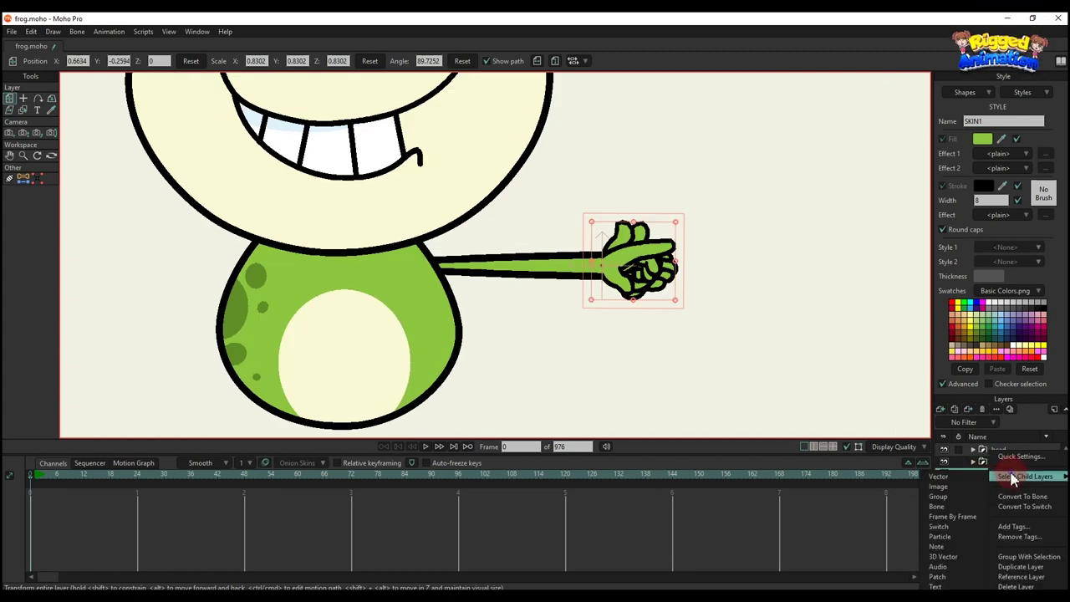
{"action": "left_click", "coordinate": [1005, 506]}
{"action": "scroll", "coordinate": [674, 306], "scroll_direction": "up", "scroll_amount": 2}
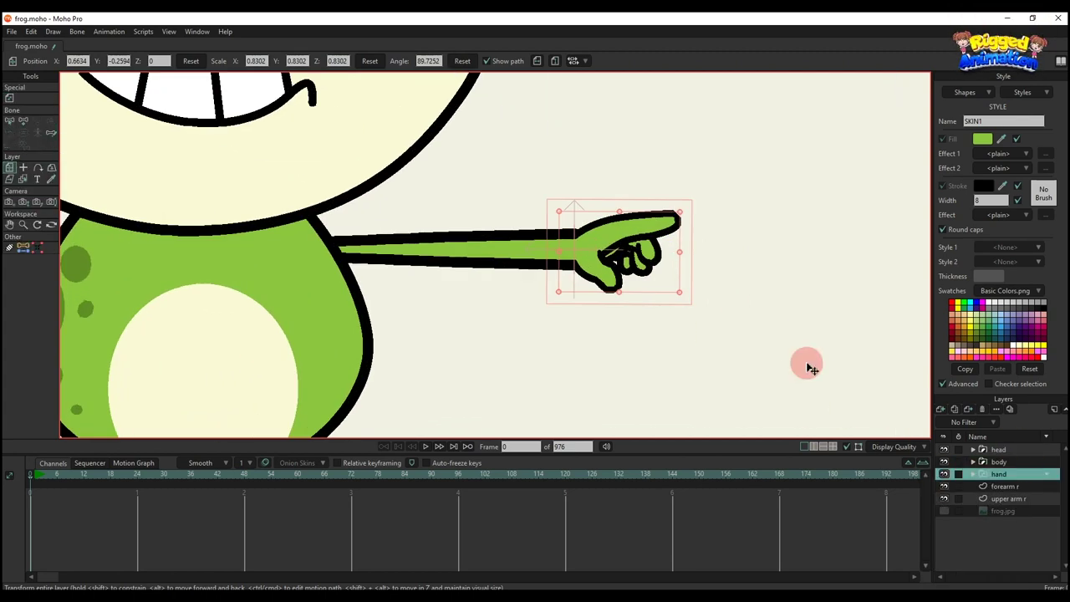
Raise the SKIN1 style's stroke width to 10.
{"action": "scroll", "coordinate": [657, 274], "scroll_direction": "down", "scroll_amount": 6}
{"action": "scroll", "coordinate": [643, 260], "scroll_direction": "up", "scroll_amount": 8}
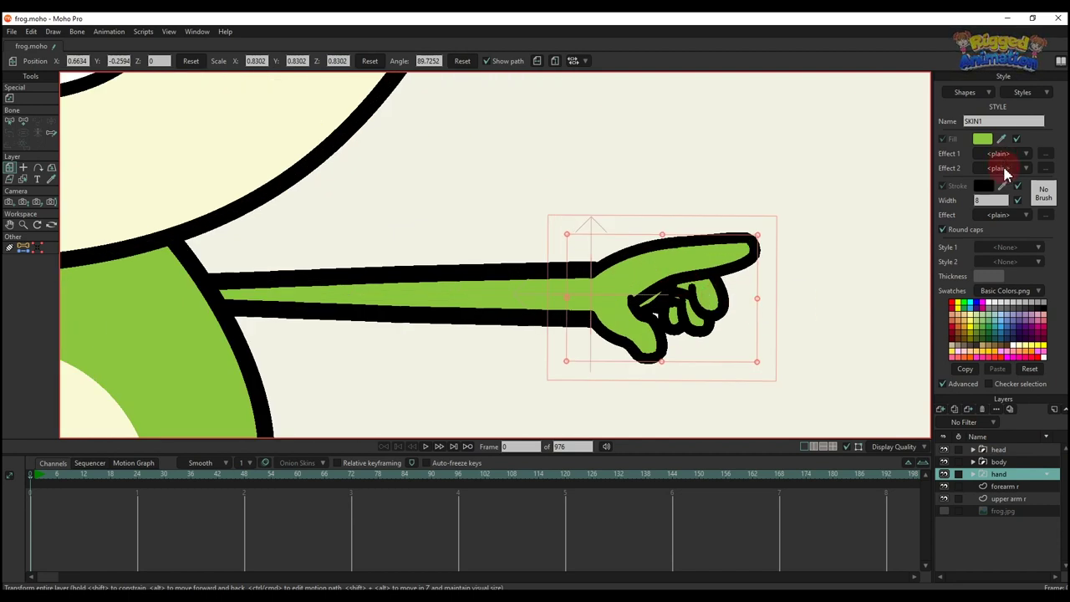
{"action": "scroll", "coordinate": [990, 201], "scroll_direction": "up", "scroll_amount": 2}
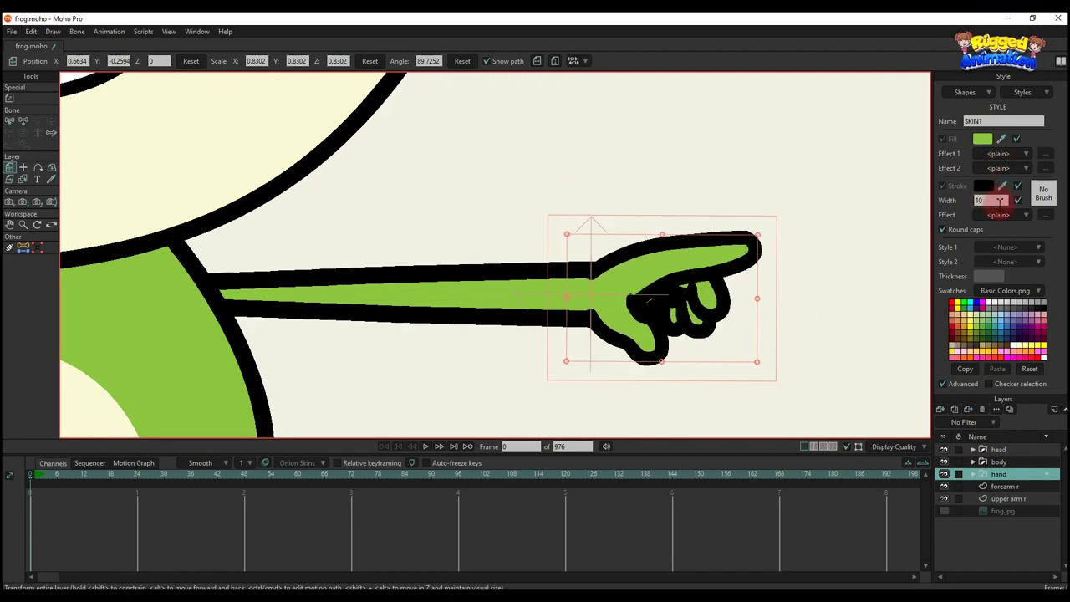
Scale the hand layer up slightly so its wrist fits the forearm's outline.
{"action": "scroll", "coordinate": [775, 312], "scroll_direction": "up", "scroll_amount": 3}
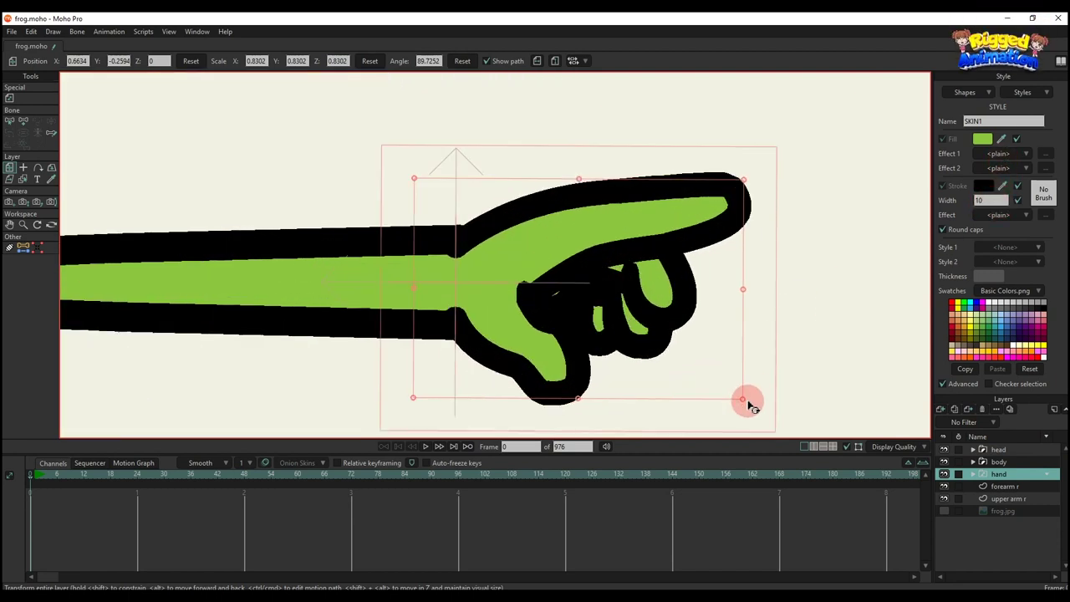
{"action": "left_click_drag", "start_coordinate": [743, 400], "coordinate": [779, 415]}
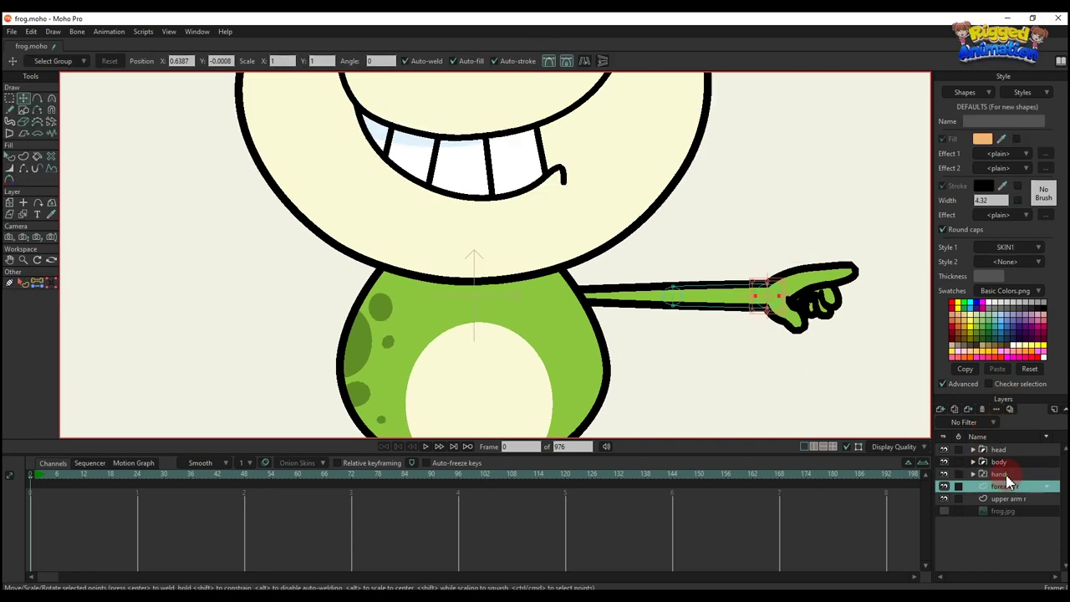
Group the hand and forearm r layers and name the group "forearm r".
{"action": "right_click", "coordinate": [995, 474]}
{"action": "left_click", "coordinate": [1026, 544]}
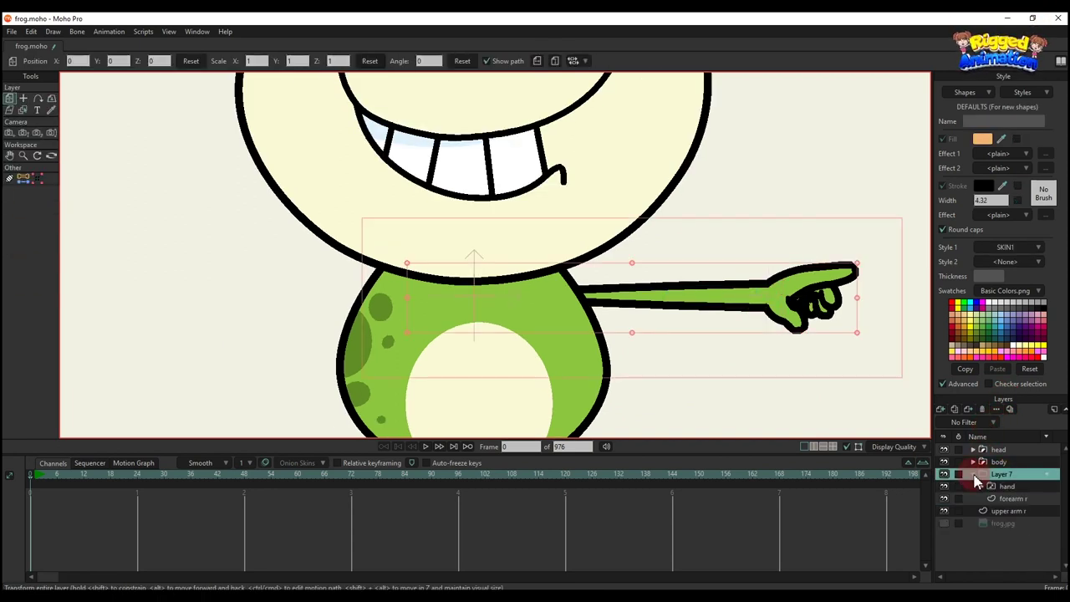
{"action": "double_click", "coordinate": [1003, 474]}
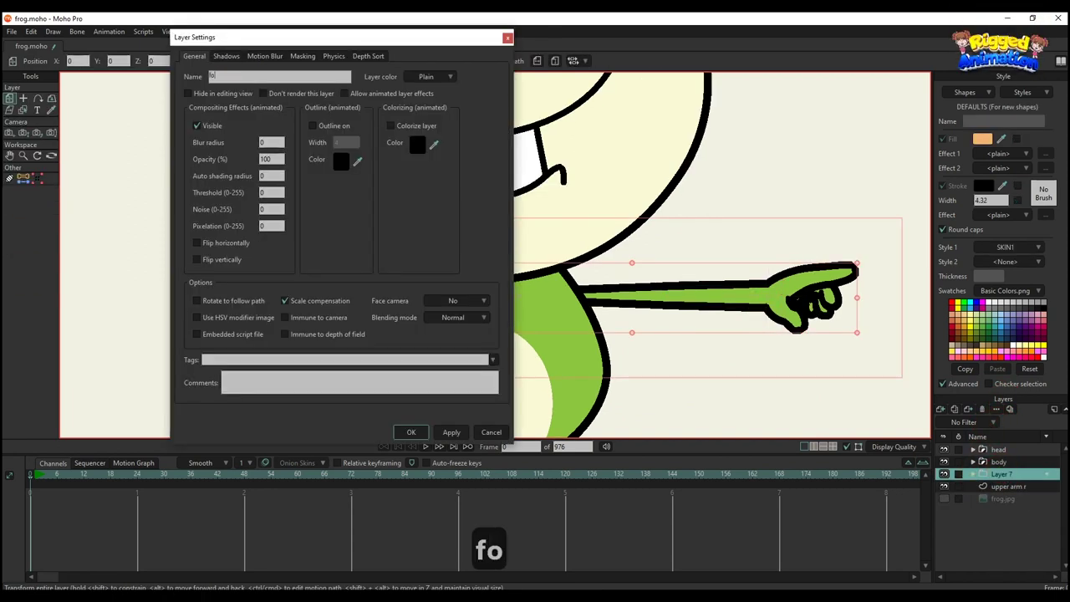
{"action": "type", "text": "fore"}
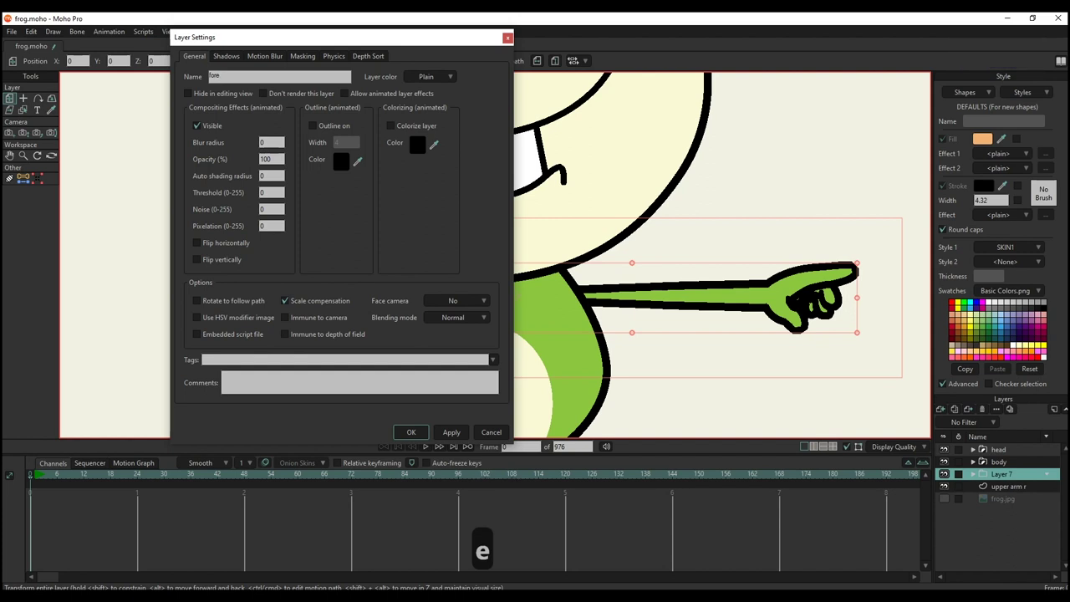
{"action": "type", "text": "arm r"}
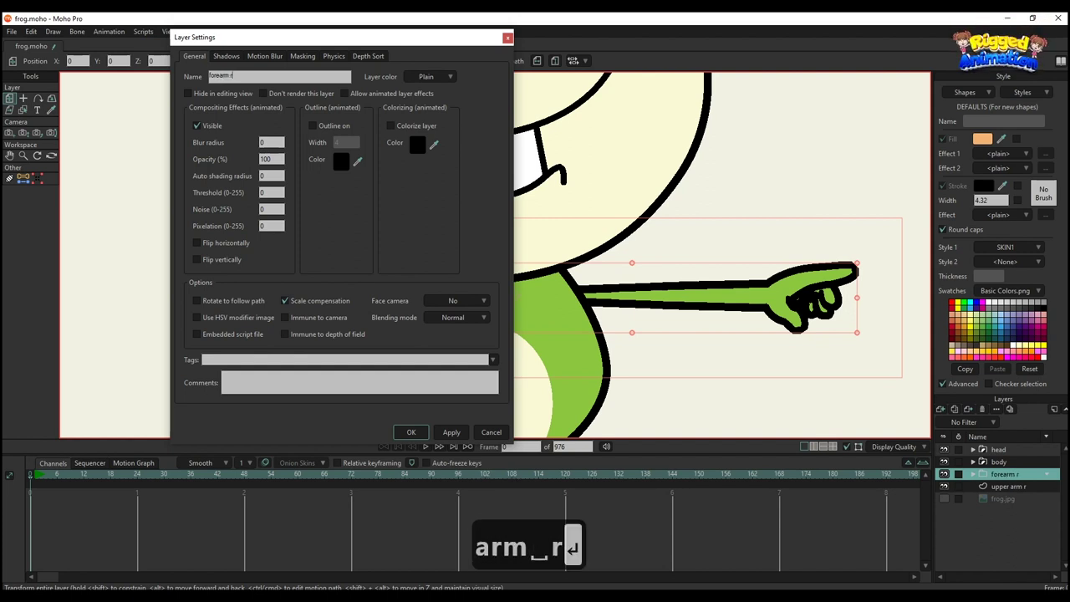
{"action": "key", "text": "Return"}
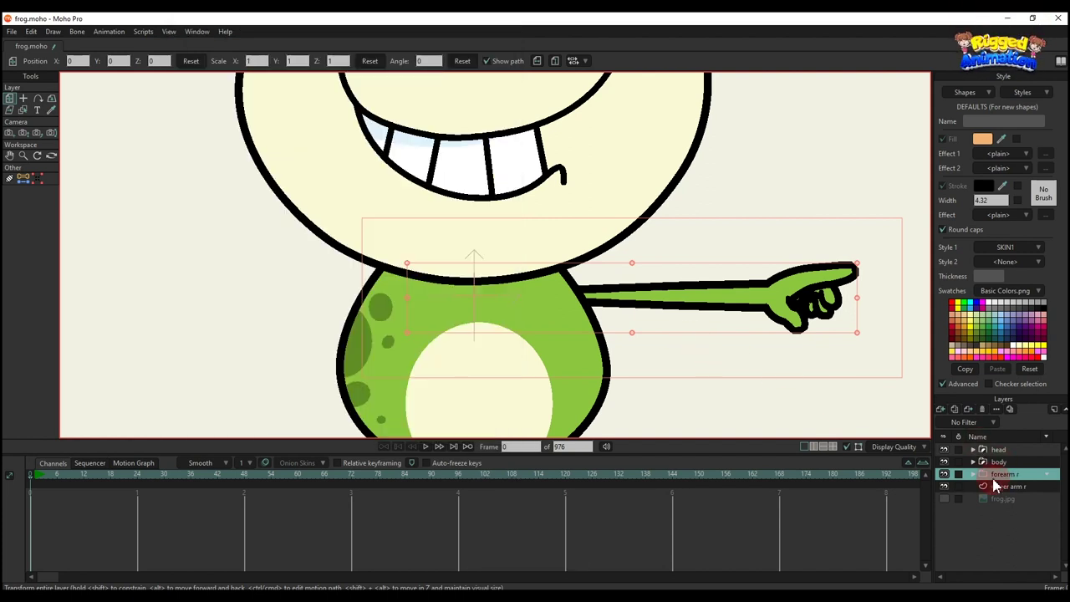
Copy all points of the upper arm r shape.
{"action": "left_click", "coordinate": [1005, 488]}
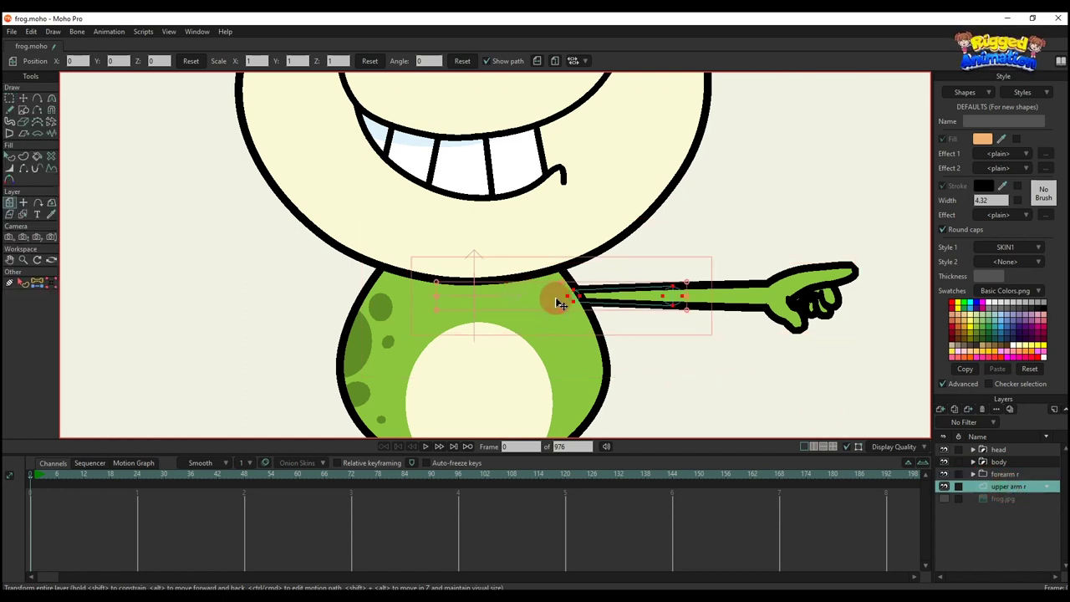
{"action": "scroll", "coordinate": [580, 310], "scroll_direction": "up", "scroll_amount": 1}
{"action": "key", "text": "g"}
{"action": "key", "text": "ctrl+c"}
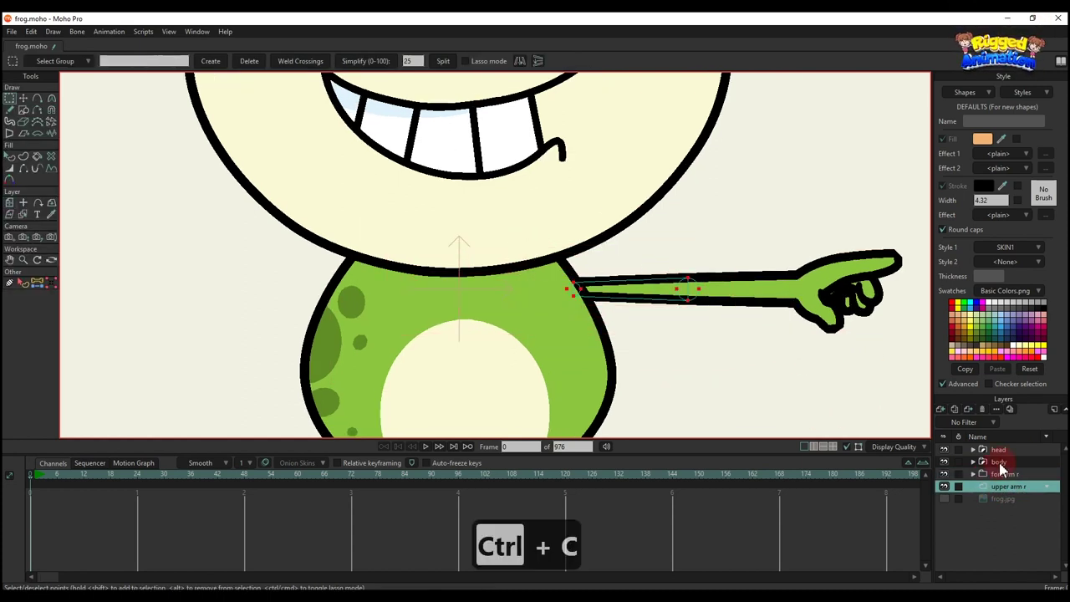
Add a vector layer above the forearm r group and name it "upper arm l".
{"action": "left_click", "coordinate": [997, 474]}
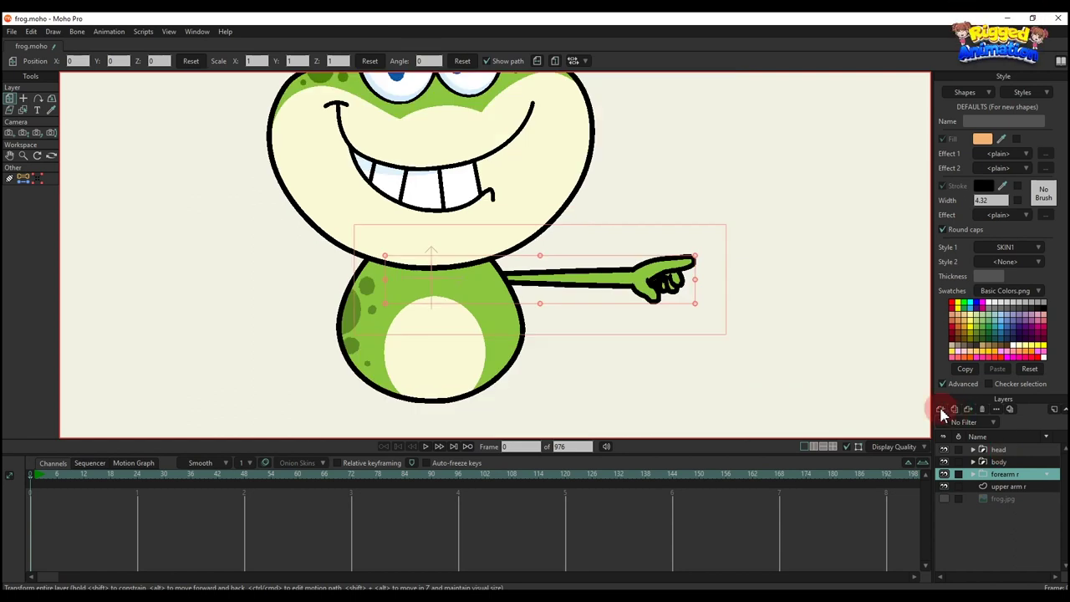
{"action": "left_click", "coordinate": [942, 410]}
{"action": "key", "text": "Return"}
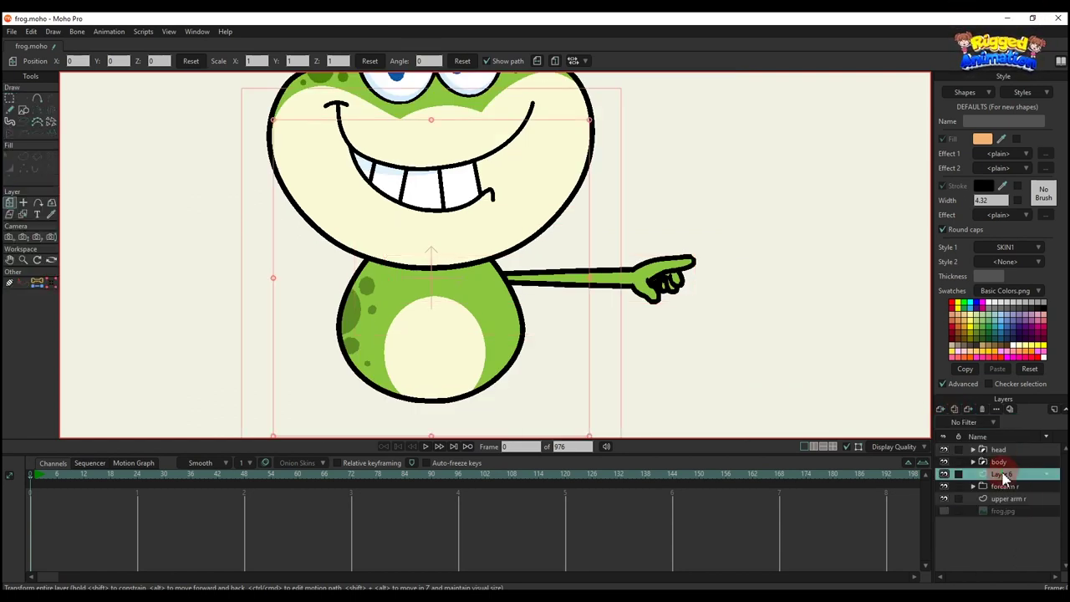
{"action": "double_click", "coordinate": [1002, 474]}
{"action": "type", "text": "upper"}
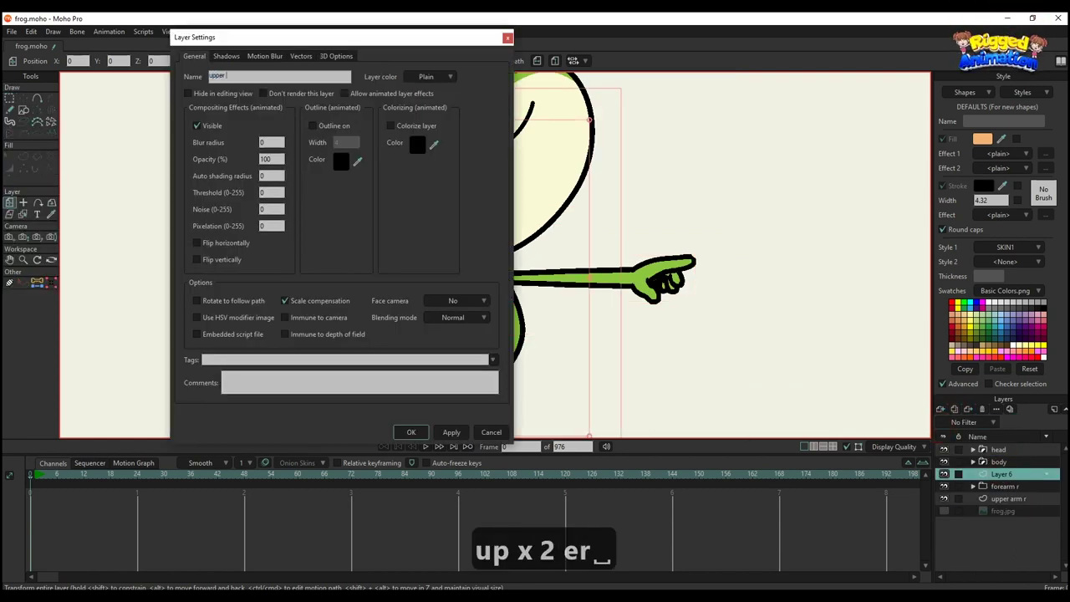
{"action": "type", "text": " arm l"}
{"action": "key", "text": "Return"}
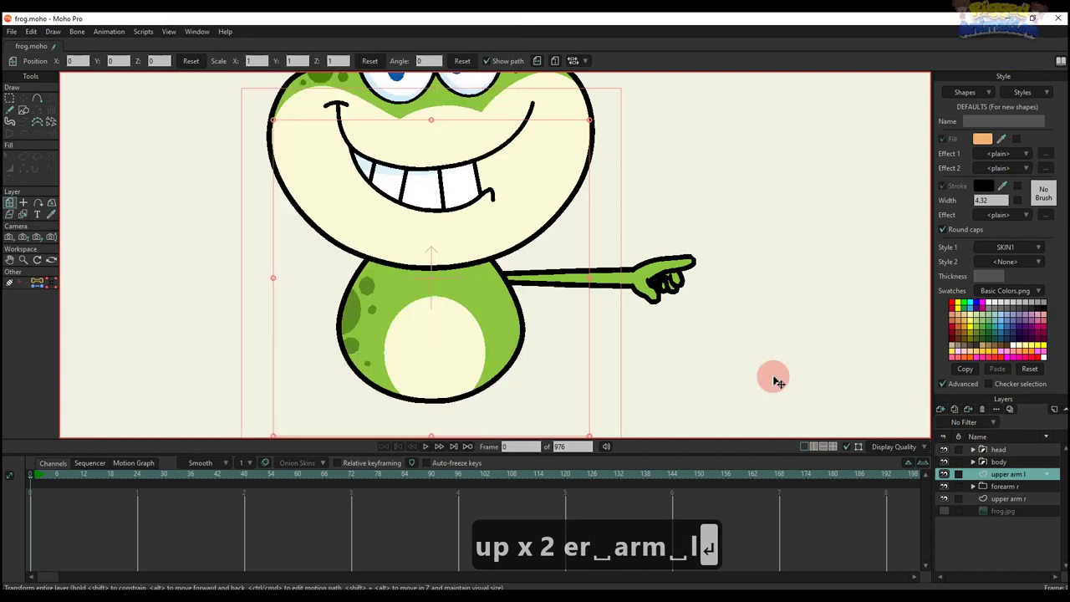
Copy the upper arm r shape and paste it into the upper arm l layer.
{"action": "scroll", "coordinate": [552, 329], "scroll_direction": "up", "scroll_amount": 1}
{"action": "right_click", "coordinate": [537, 273], "text": "alt"}
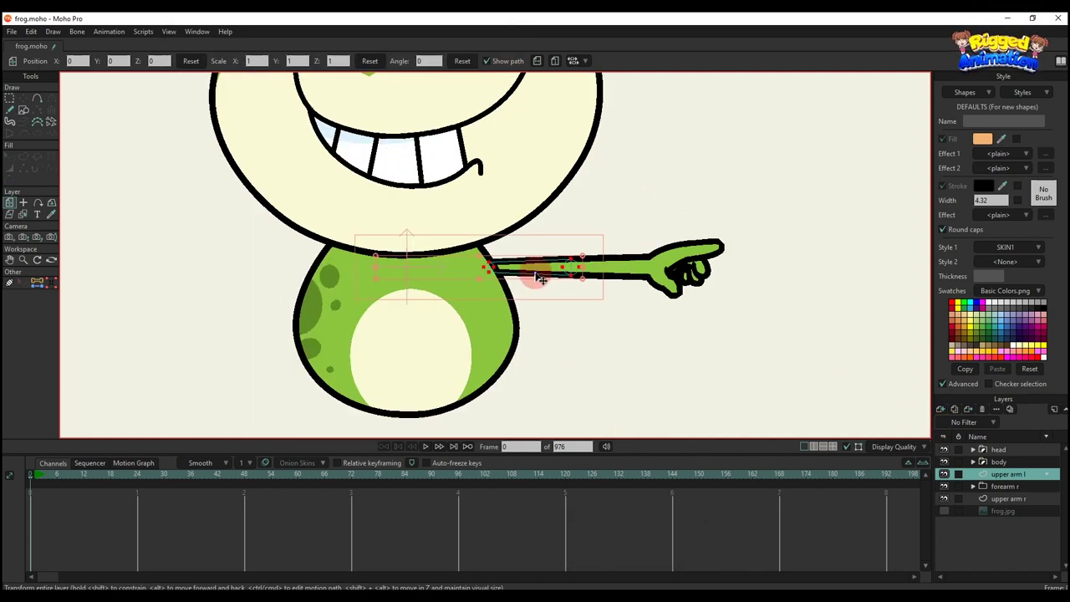
{"action": "key", "text": "g"}
{"action": "key", "text": "ctrl+c"}
{"action": "left_click", "coordinate": [1003, 474]}
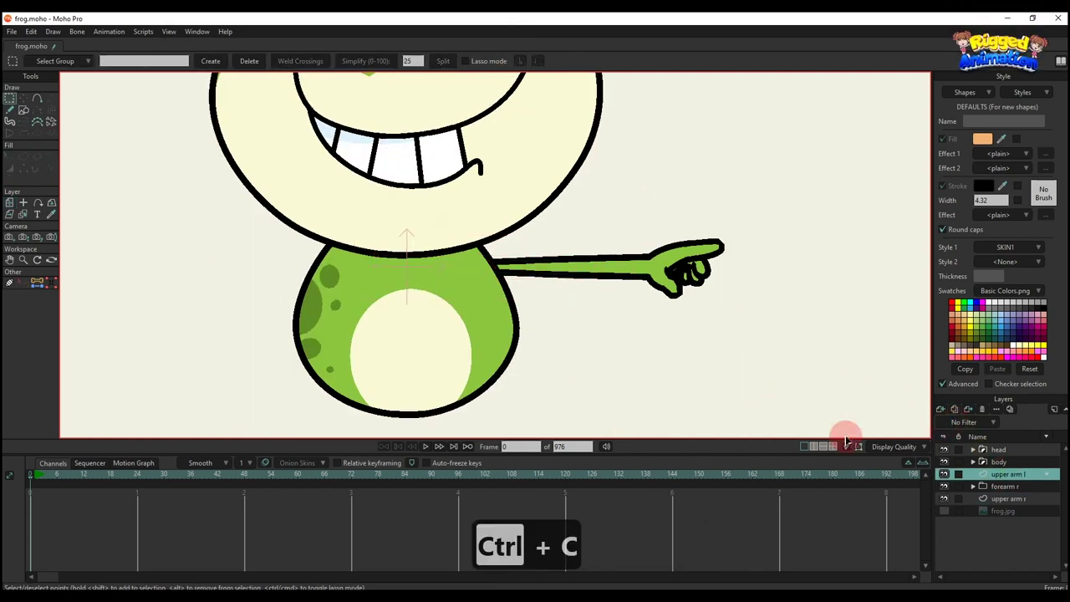
{"action": "key", "text": "ctrl+v"}
Move the pasted upper arm to X -0.3290 and flip it horizontally on the frog's opposite side.
{"action": "left_click", "coordinate": [177, 61]}
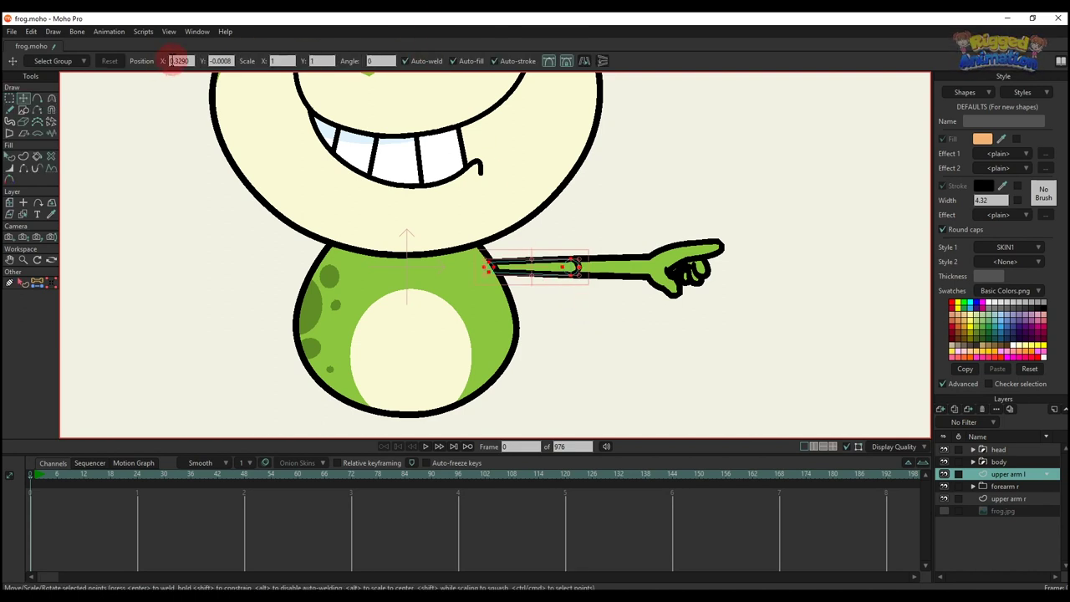
{"action": "type", "text": "-"}
{"action": "key", "text": "Return"}
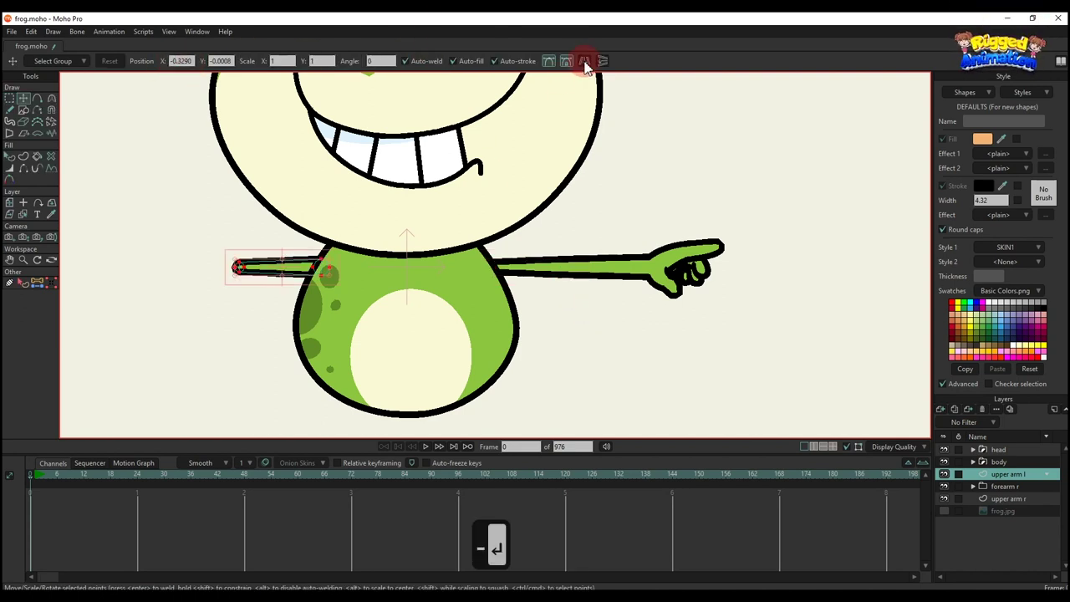
{"action": "left_click", "coordinate": [585, 62]}
{"action": "key", "text": "q"}
{"action": "left_click_drag", "start_coordinate": [401, 286], "coordinate": [492, 289]}
Duplicate the forearm r group, rename the copy "forearm l", and place it above upper arm l.
{"action": "left_click", "coordinate": [1004, 486]}
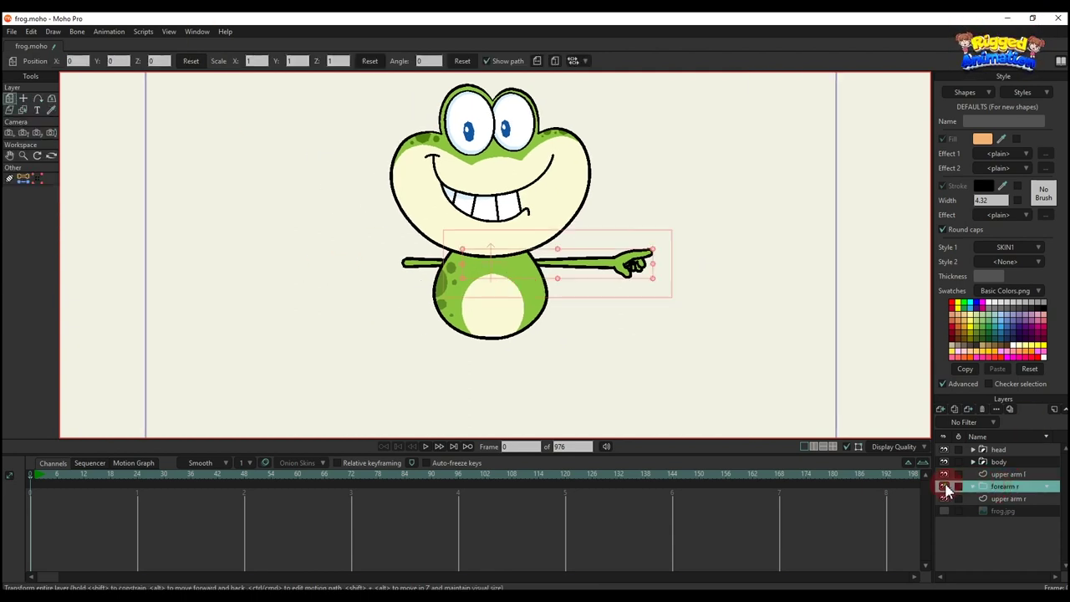
{"action": "left_click", "coordinate": [954, 409]}
{"action": "double_click", "coordinate": [1004, 486]}
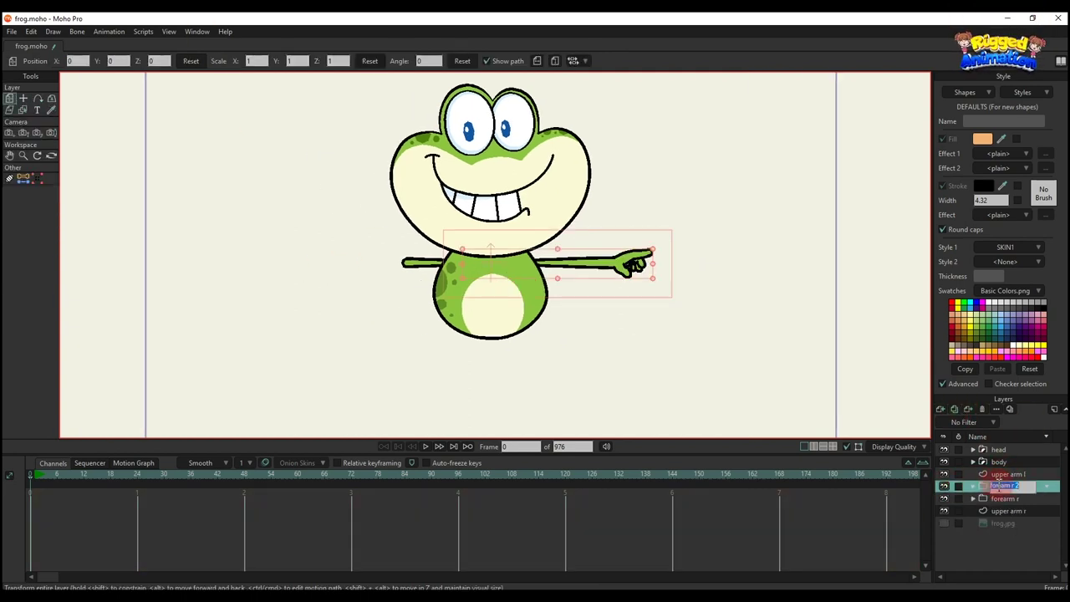
{"action": "key", "text": "Return"}
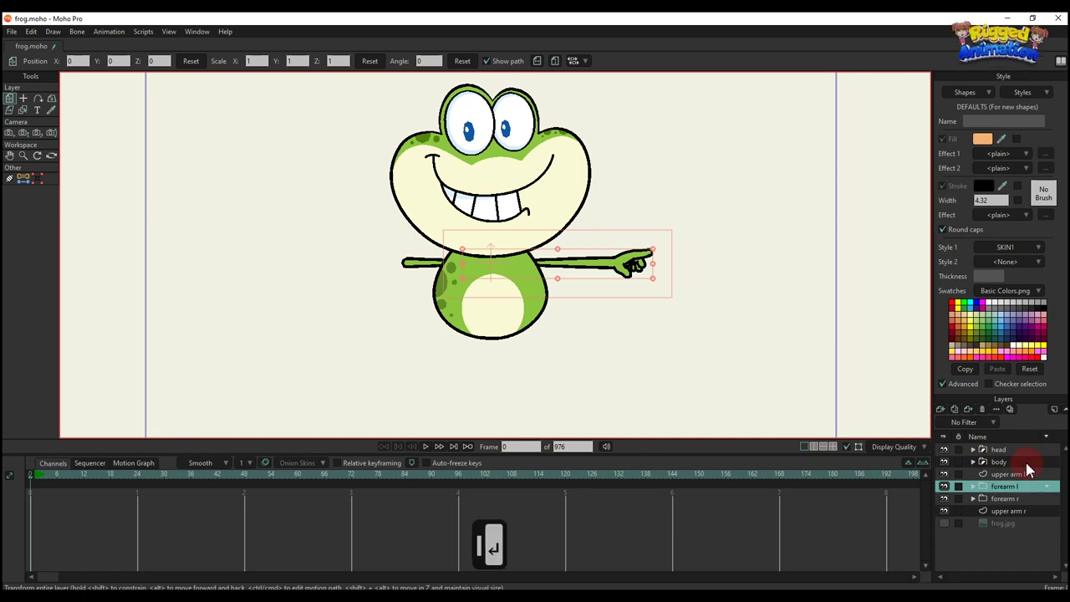
{"action": "left_click_drag", "start_coordinate": [1005, 474], "coordinate": [1006, 471]}
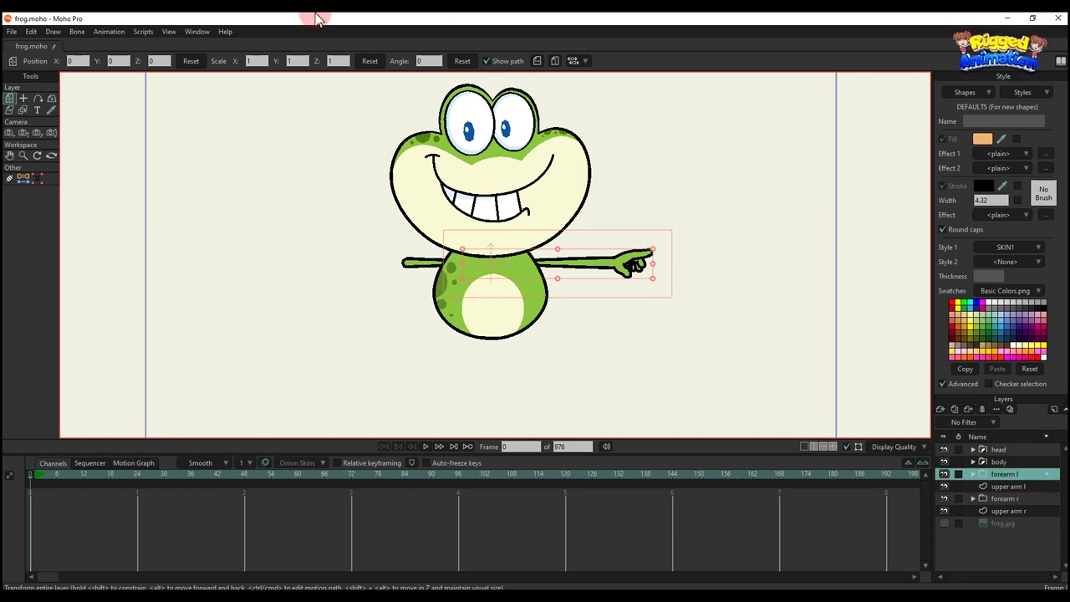
Mirror the forearm l group horizontally onto the opposite upper arm and collapse both forearm groups.
{"action": "key", "text": "q"}
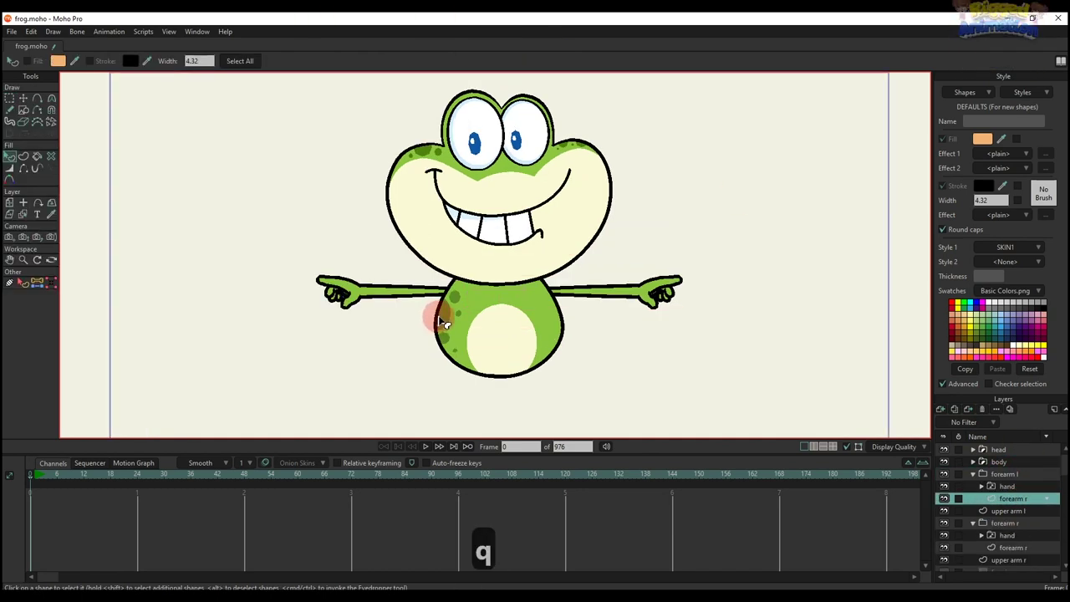
{"action": "scroll", "coordinate": [445, 319], "scroll_direction": "down", "scroll_amount": 2}
{"action": "scroll", "coordinate": [448, 326], "scroll_direction": "up", "scroll_amount": 1}
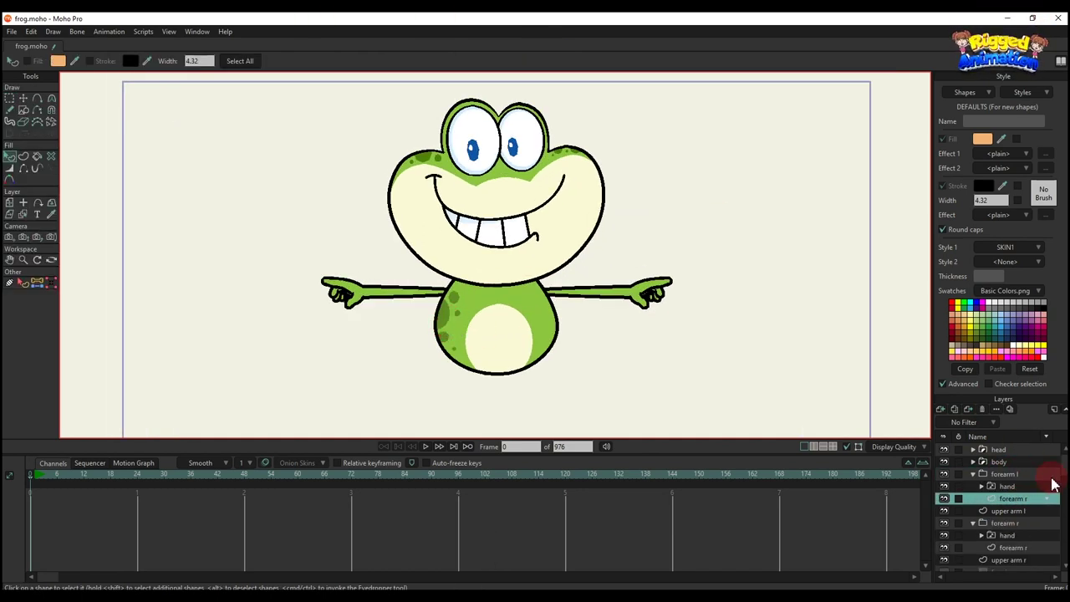
{"action": "left_click", "coordinate": [972, 474]}
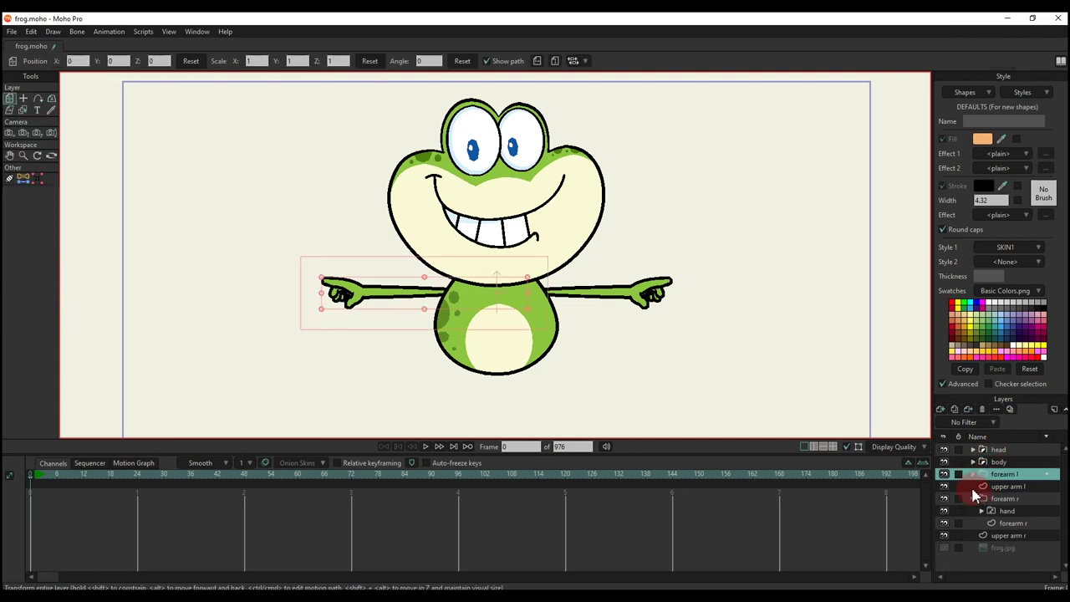
{"action": "left_click", "coordinate": [972, 498]}
Show the frog.jpg reference and add a group named "leg r" above it, containing a new vector layer.
{"action": "left_click", "coordinate": [1003, 449]}
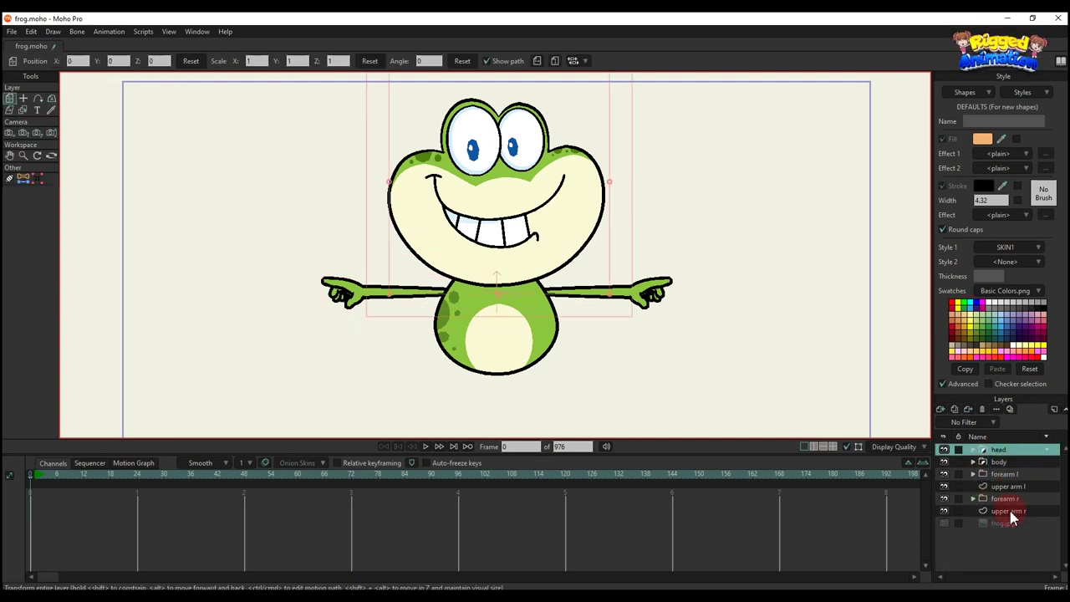
{"action": "left_click", "coordinate": [1003, 522]}
{"action": "left_click", "coordinate": [939, 273]}
{"action": "left_click", "coordinate": [1006, 381]}
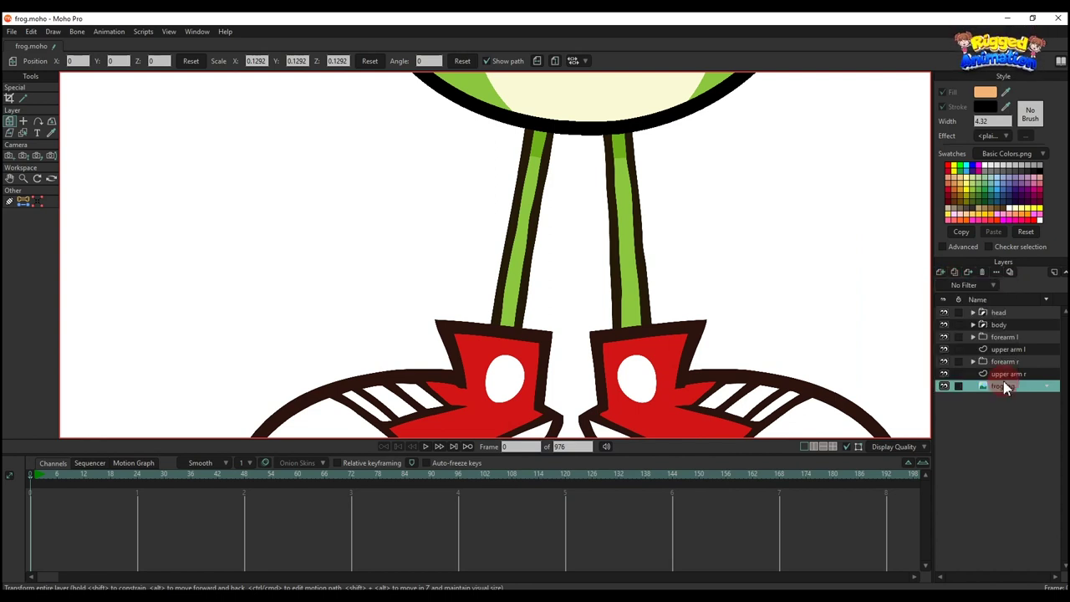
{"action": "right_click", "coordinate": [1010, 385]}
{"action": "left_click", "coordinate": [1028, 441]}
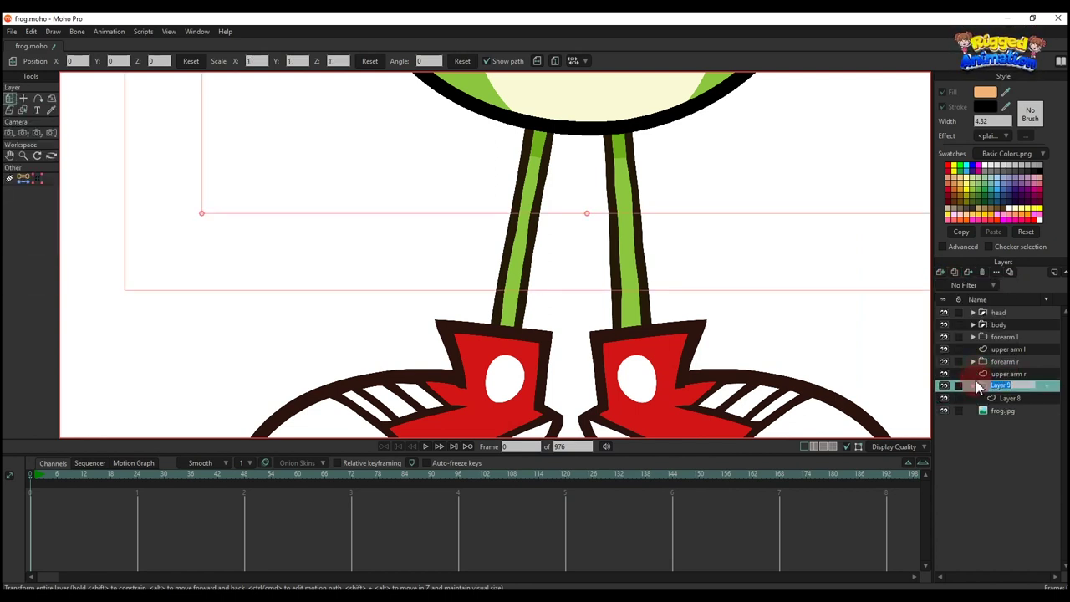
{"action": "double_click", "coordinate": [1002, 385]}
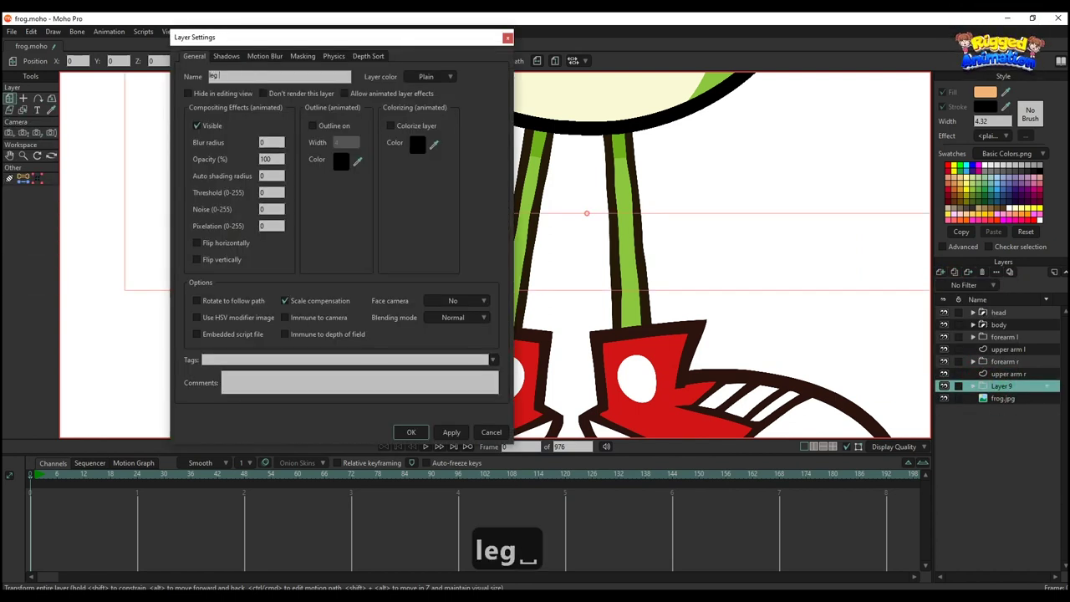
{"action": "key", "text": "Return"}
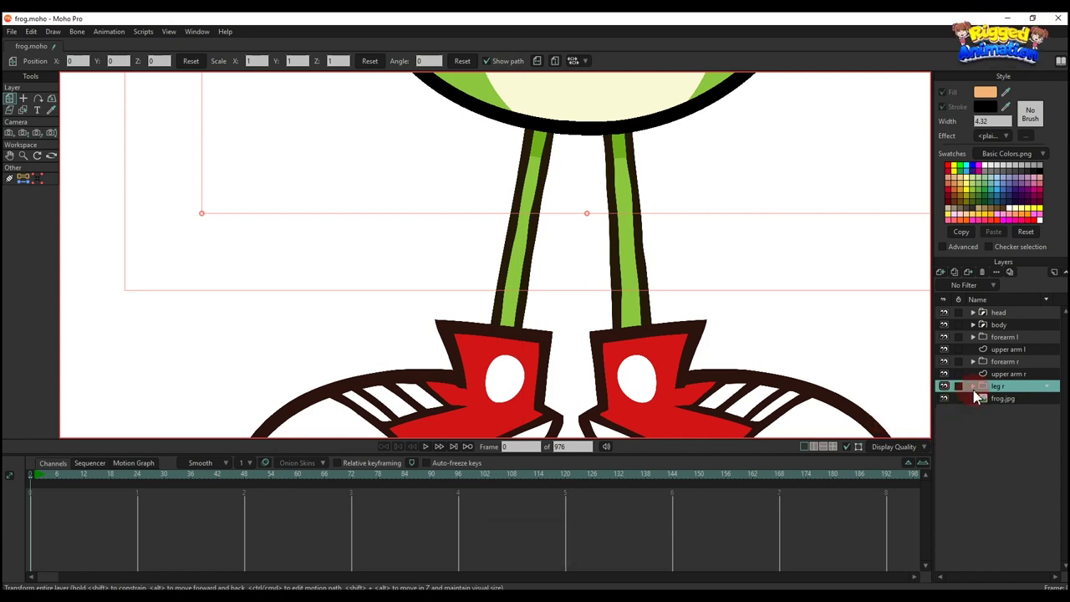
Draw a small circle on leg r's vector layer and move it over the leg's hip joint, at about X 0.04, Y -0.36.
{"action": "left_click_drag", "start_coordinate": [993, 402], "coordinate": [995, 390]}
{"action": "left_click", "coordinate": [23, 109]}
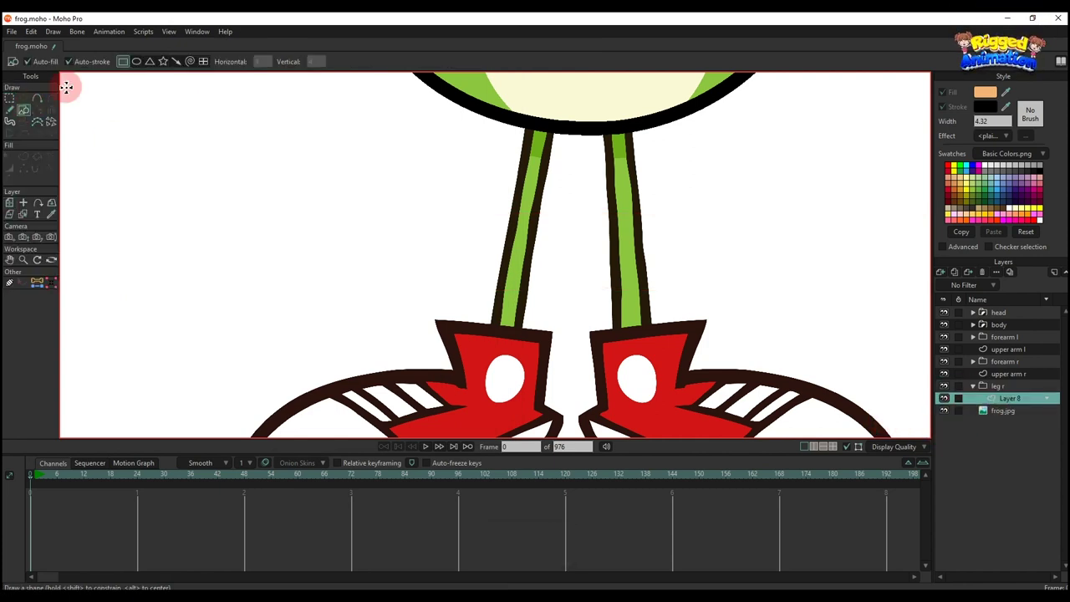
{"action": "left_click", "coordinate": [138, 63]}
{"action": "left_click_drag", "start_coordinate": [500, 185], "coordinate": [437, 236]}
{"action": "scroll", "coordinate": [557, 168], "scroll_direction": "up", "scroll_amount": 3}
{"action": "left_click_drag", "start_coordinate": [549, 154], "coordinate": [545, 164]}
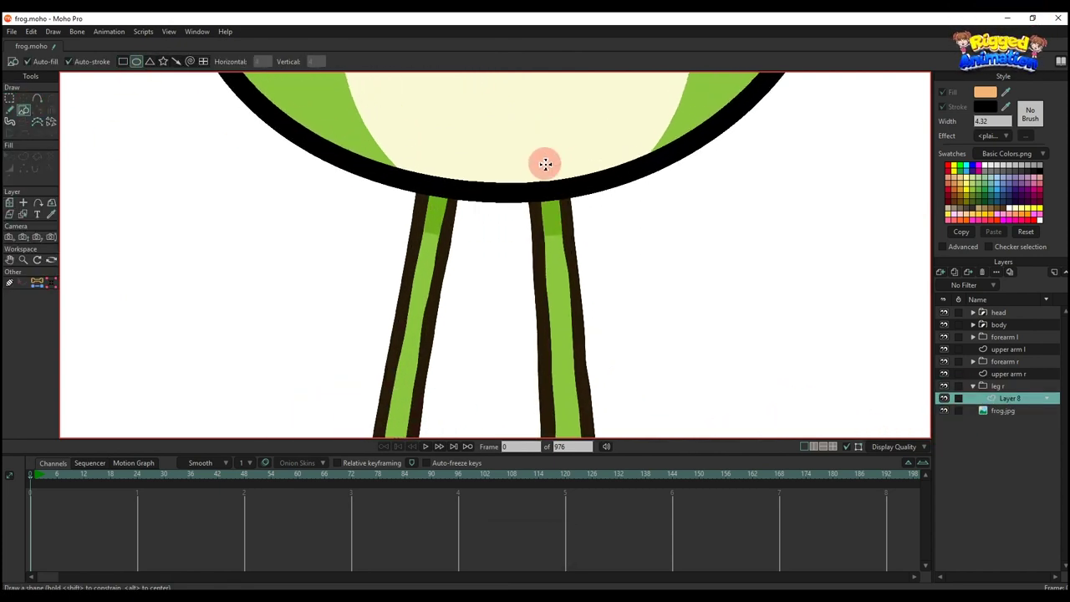
{"action": "scroll", "coordinate": [529, 155], "scroll_direction": "up", "scroll_amount": 5}
{"action": "key", "text": "t"}
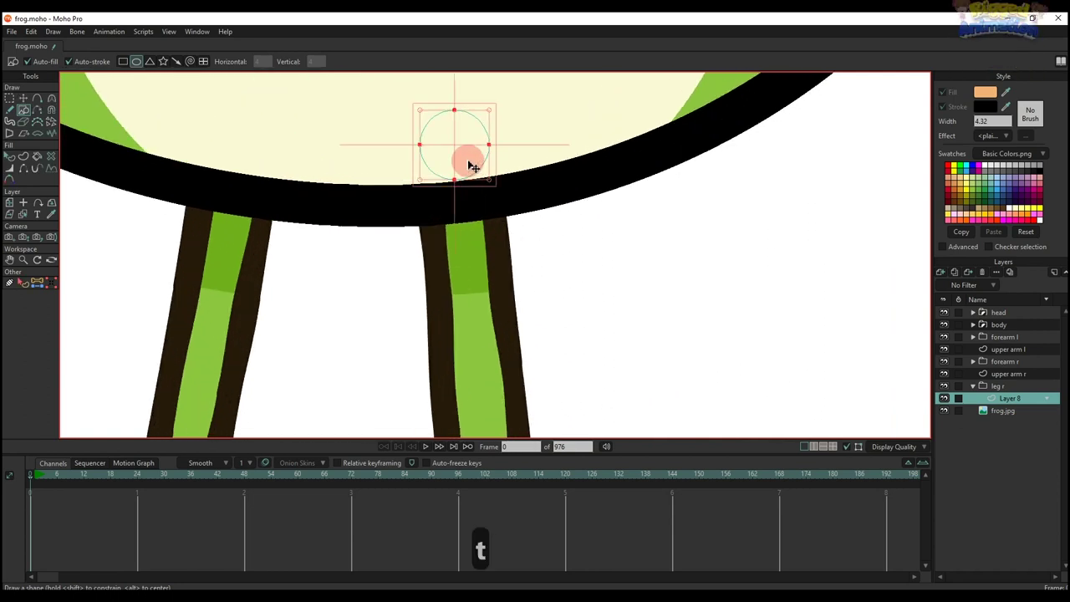
{"action": "left_click_drag", "start_coordinate": [464, 185], "coordinate": [466, 182]}
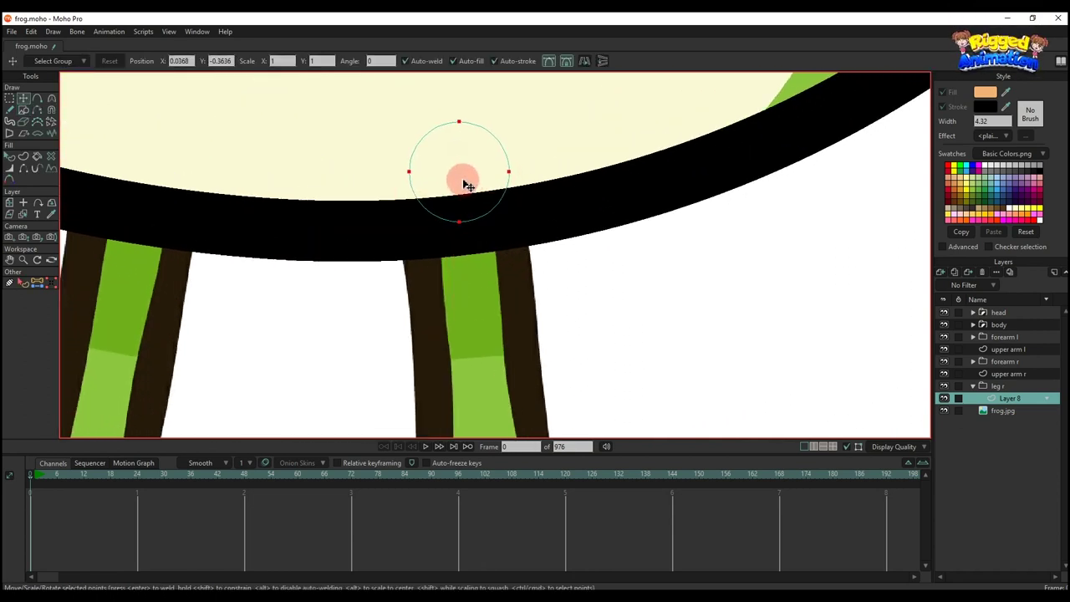
Duplicate the hip circle and move the copy down the leg to about X 0.05, Y -0.54.
{"action": "scroll", "coordinate": [466, 184], "scroll_direction": "down", "scroll_amount": 3}
{"action": "key", "text": "a"}
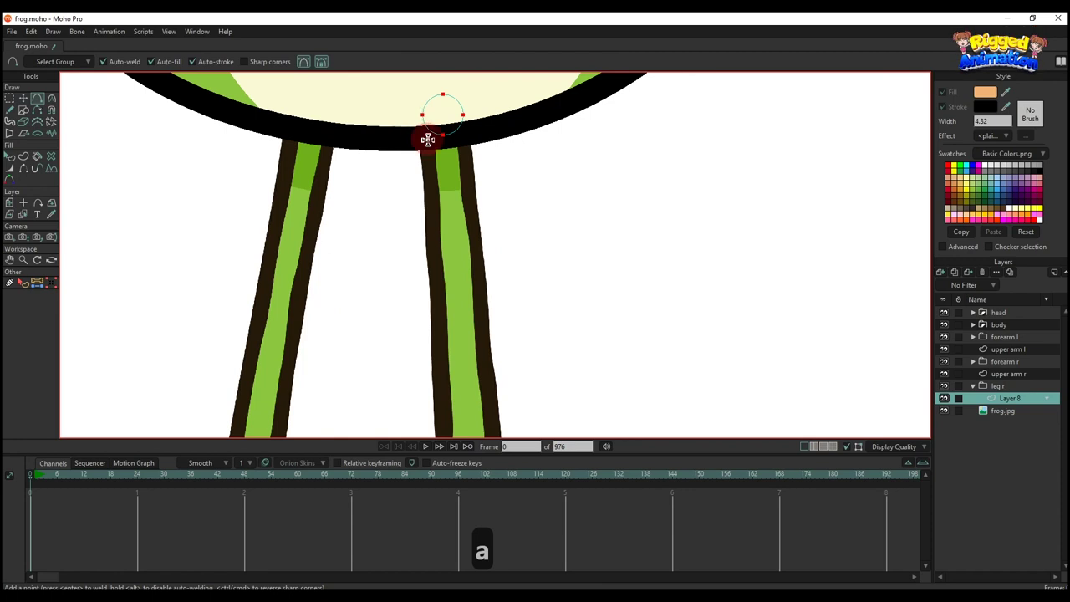
{"action": "scroll", "coordinate": [427, 140], "scroll_direction": "down", "scroll_amount": 2}
{"action": "key", "text": "t"}
{"action": "key", "text": "ctrl+c"}
{"action": "key", "text": "ctrl+v"}
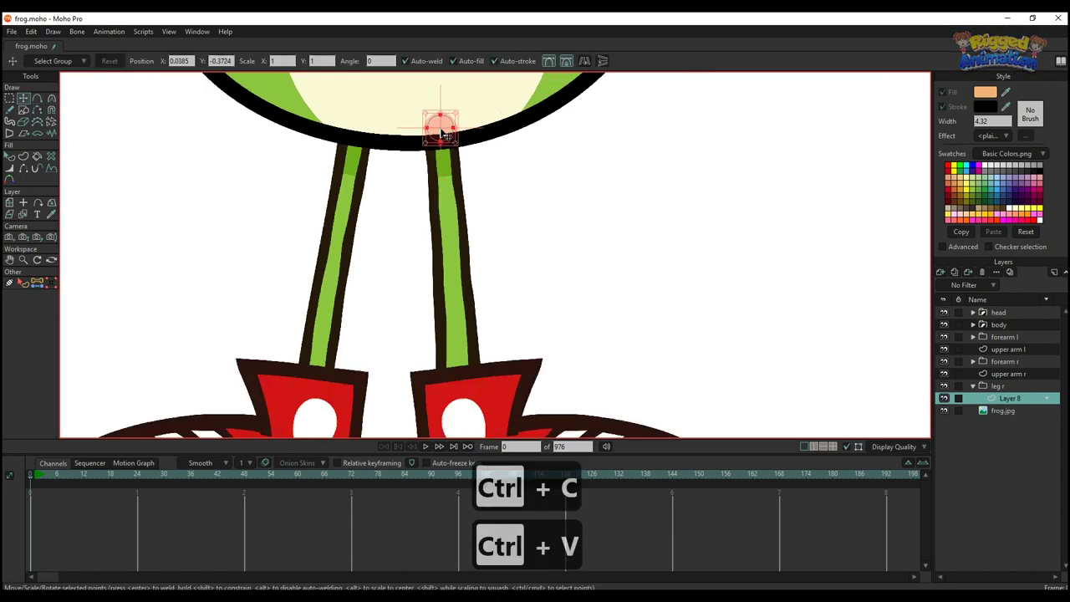
{"action": "left_click_drag", "start_coordinate": [443, 134], "coordinate": [449, 252]}
{"action": "scroll", "coordinate": [451, 270], "scroll_direction": "down", "scroll_amount": 4}
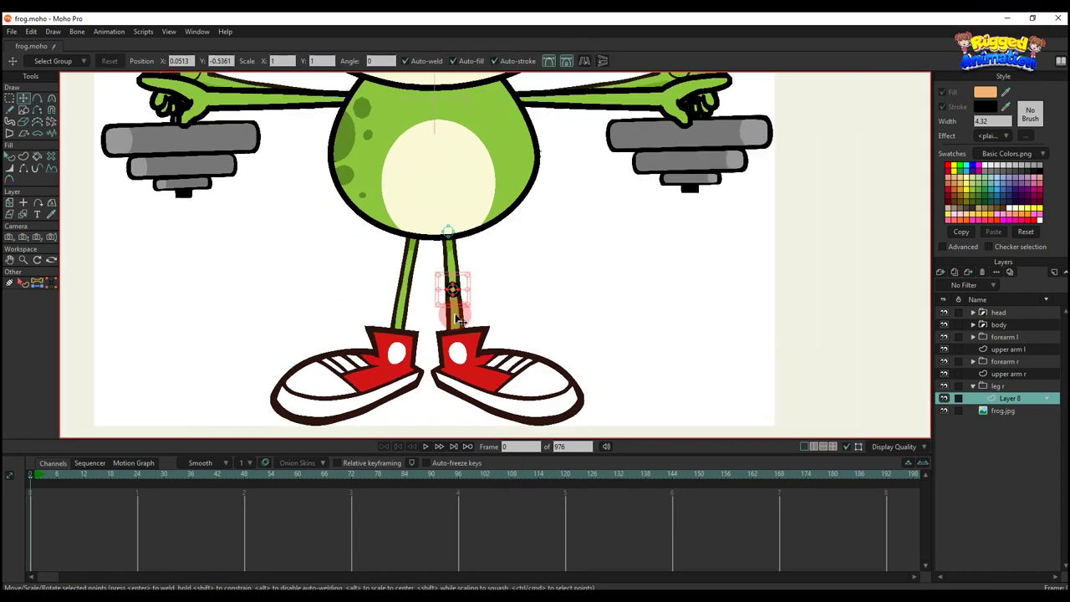
Enlarge the knee circle slightly to match the leg's width and position it at about X 0.056, Y -0.548.
{"action": "scroll", "coordinate": [453, 263], "scroll_direction": "up", "scroll_amount": 2}
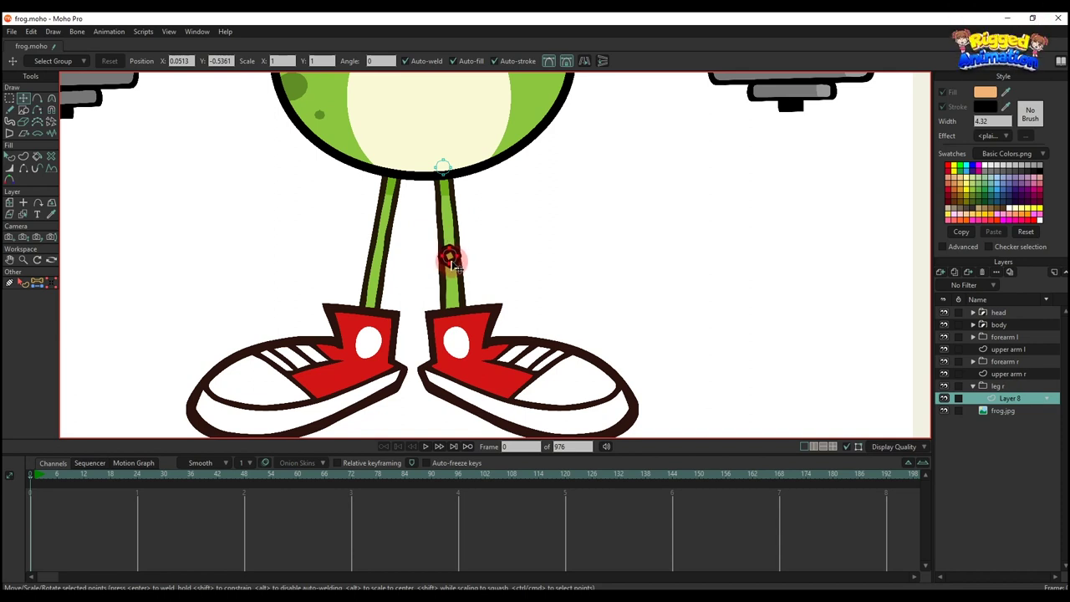
{"action": "scroll", "coordinate": [458, 280], "scroll_direction": "up", "scroll_amount": 3}
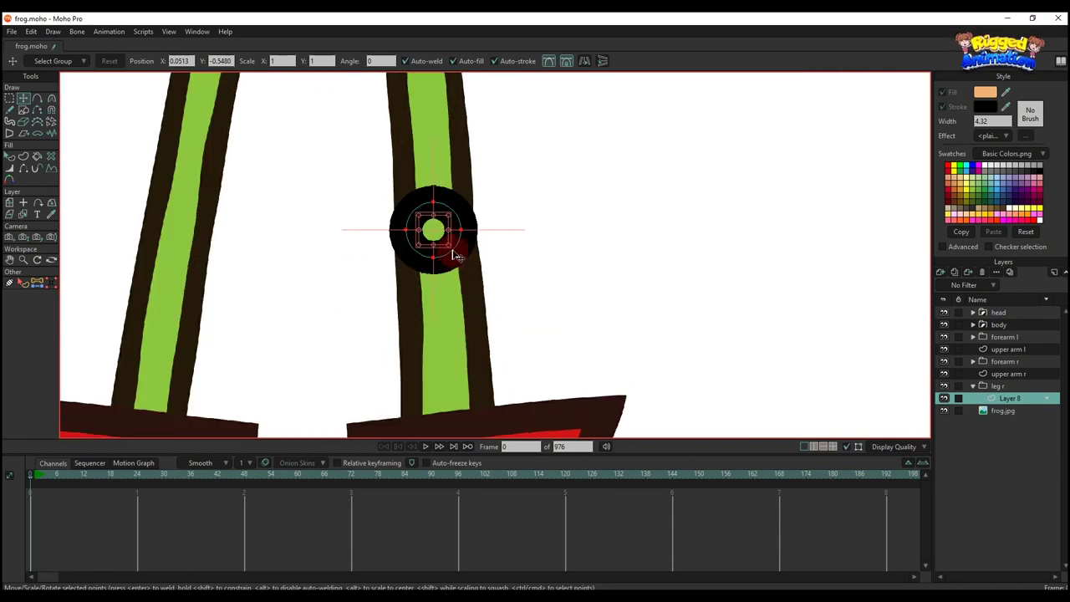
{"action": "left_click_drag", "start_coordinate": [448, 245], "coordinate": [454, 250]}
{"action": "scroll", "coordinate": [454, 250], "scroll_direction": "down", "scroll_amount": 2}
{"action": "scroll", "coordinate": [455, 250], "scroll_direction": "up", "scroll_amount": 3}
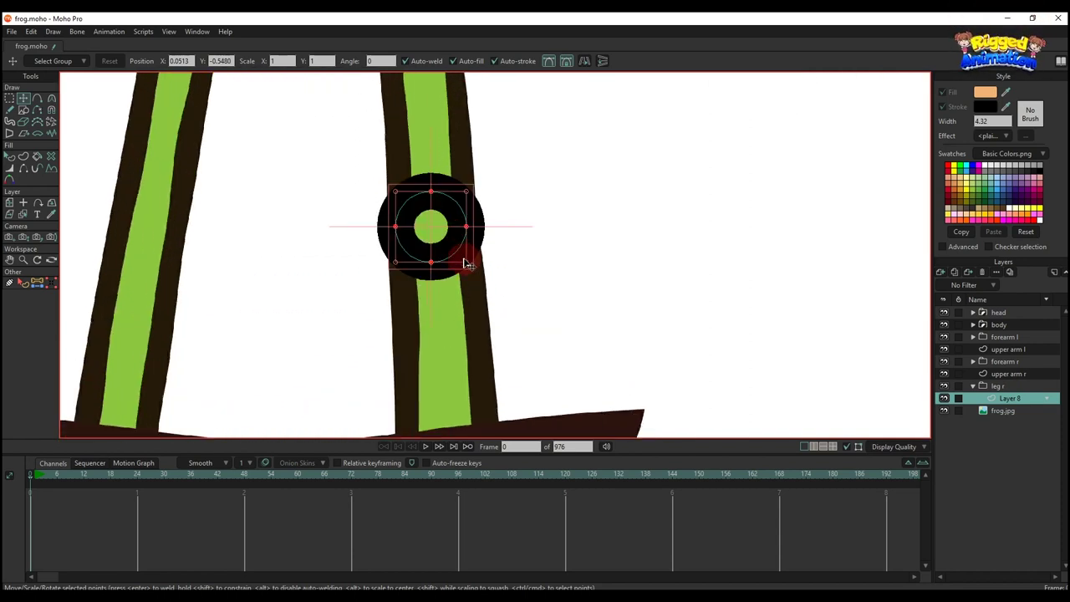
{"action": "scroll", "coordinate": [466, 269], "scroll_direction": "down", "scroll_amount": 4}
{"action": "scroll", "coordinate": [463, 272], "scroll_direction": "up", "scroll_amount": 2}
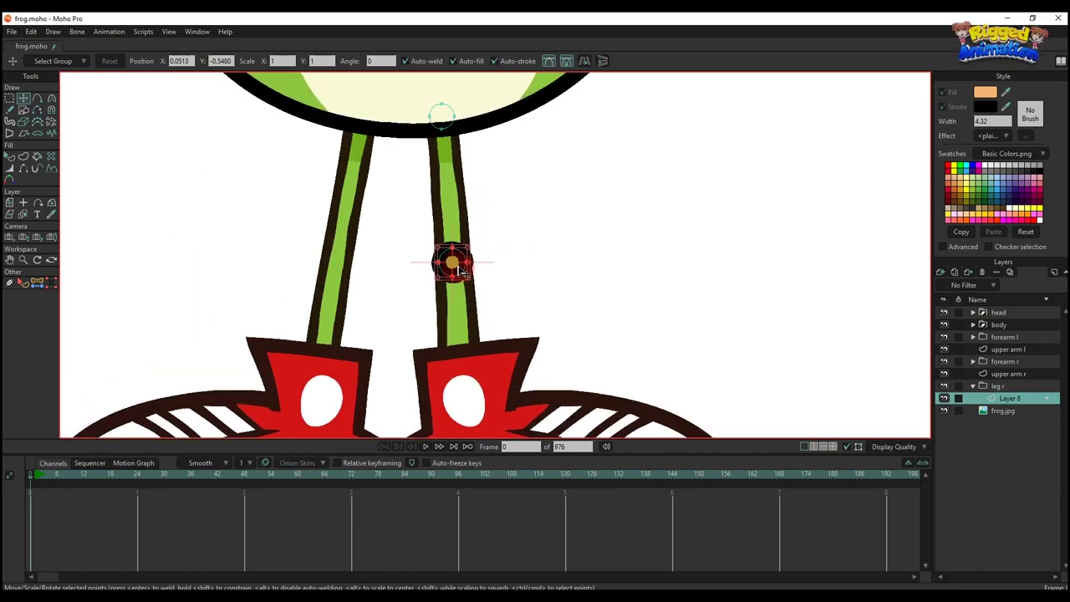
{"action": "scroll", "coordinate": [457, 268], "scroll_direction": "down", "scroll_amount": 3}
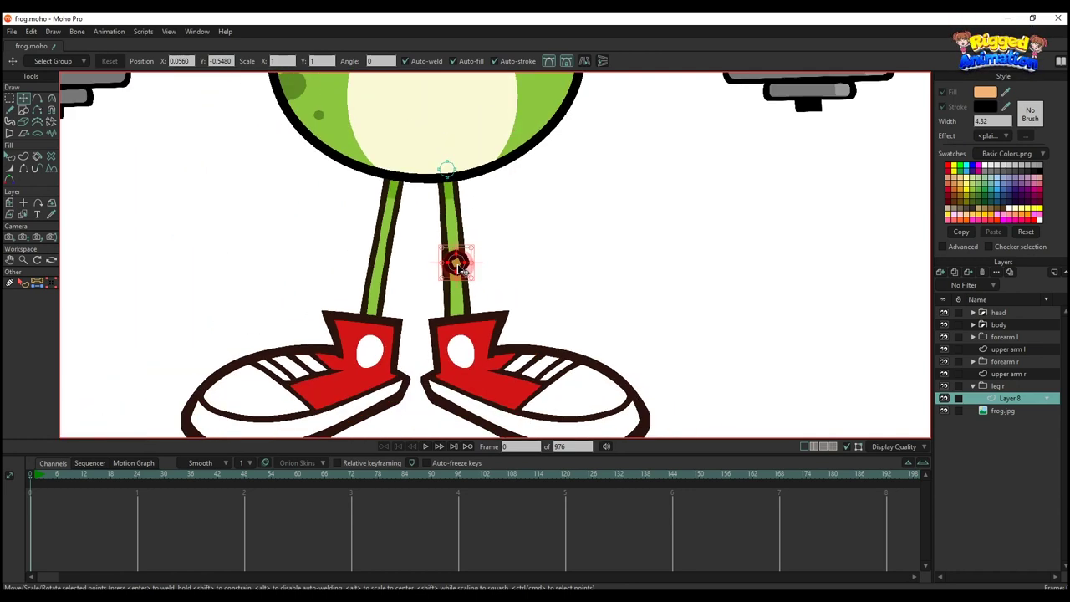
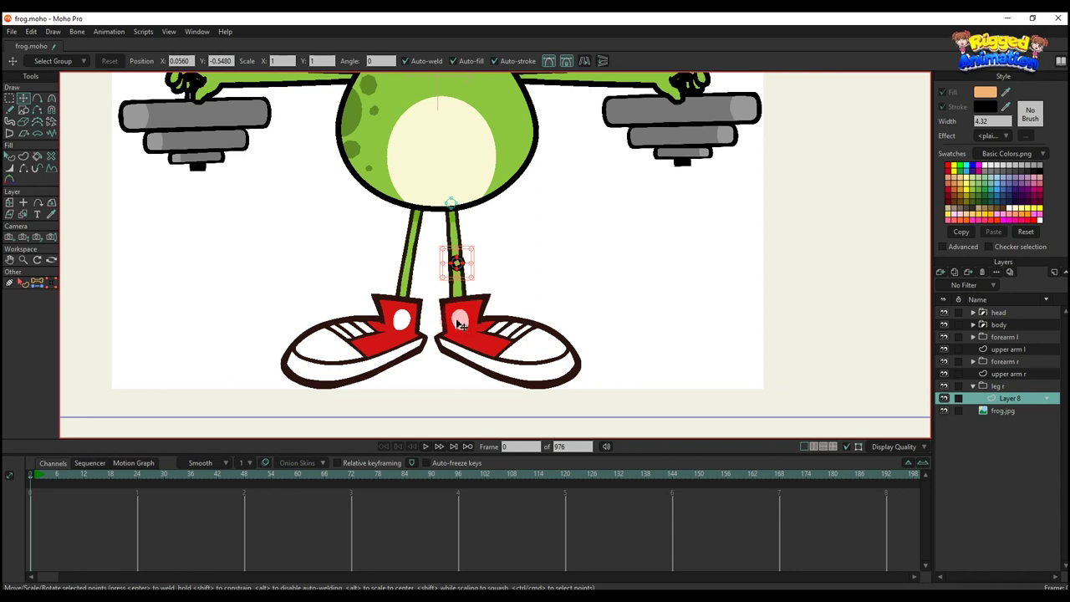
Draw a rectangle spanning the leg from the hip circle down to the knee circle.
{"action": "scroll", "coordinate": [443, 209], "scroll_direction": "up", "scroll_amount": 4}
{"action": "key", "text": "a"}
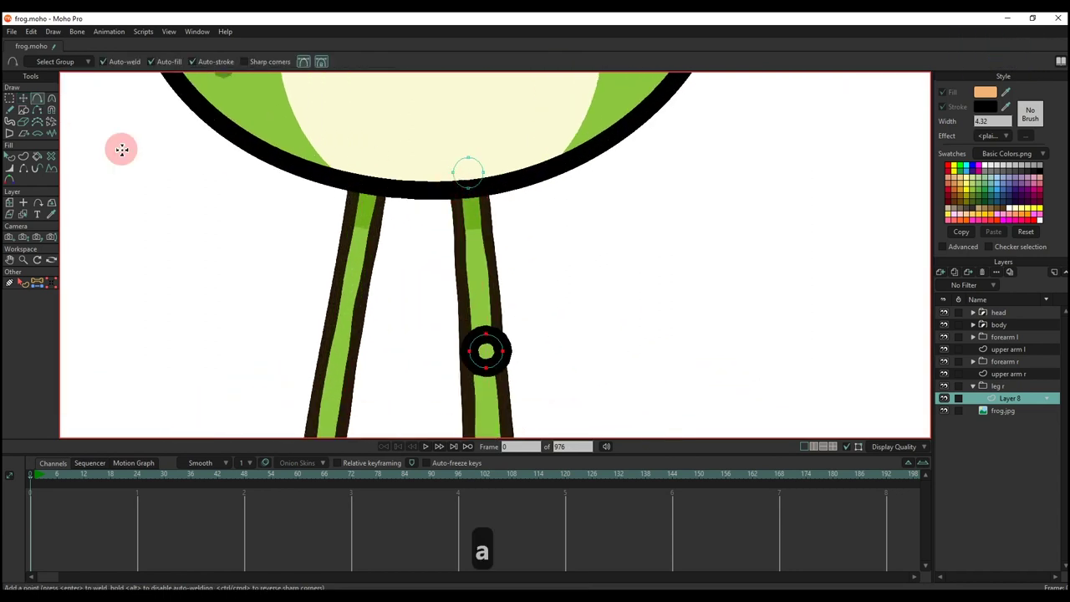
{"action": "left_click", "coordinate": [23, 109]}
{"action": "left_click_drag", "start_coordinate": [434, 173], "coordinate": [515, 331]}
Move the rectangle's two upper corners exactly onto the hip circle's side points, at X 0.0234 and X 0.0536, Y -0.3724.
{"action": "key", "text": "g"}
{"action": "scroll", "coordinate": [455, 171], "scroll_direction": "up", "scroll_amount": 2}
{"action": "left_click", "coordinate": [454, 182]}
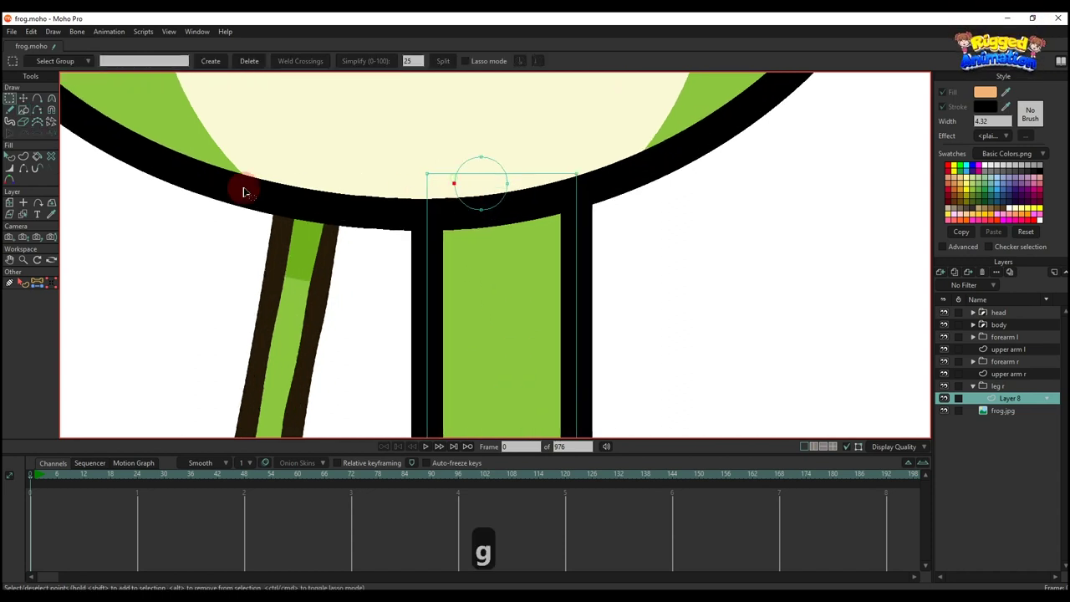
{"action": "left_click", "coordinate": [50, 282]}
{"action": "left_click", "coordinate": [115, 65]}
{"action": "scroll", "coordinate": [372, 142], "scroll_direction": "up", "scroll_amount": 2}
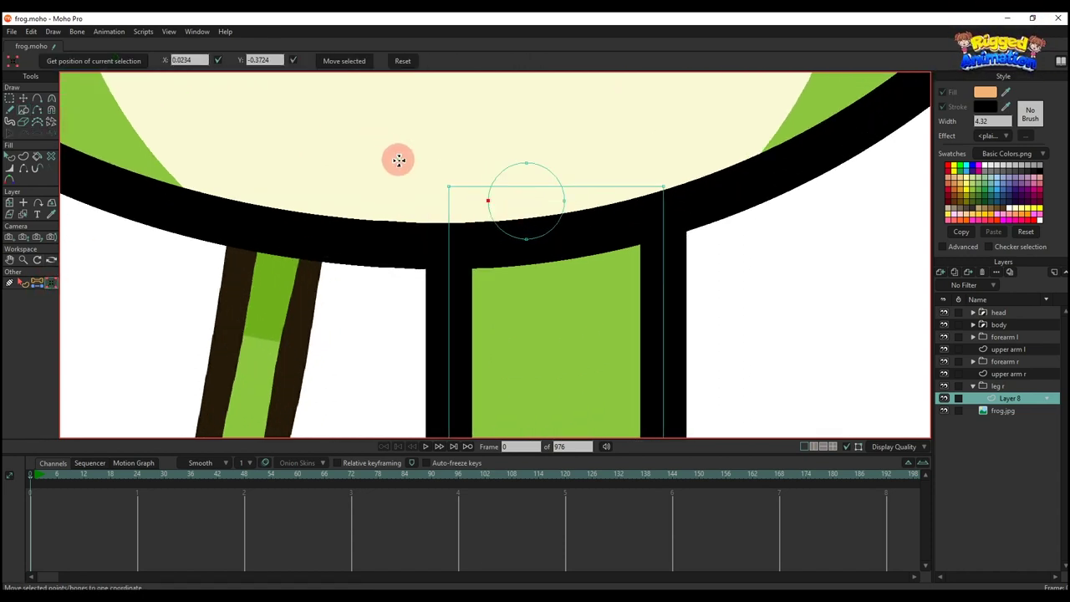
{"action": "left_click", "coordinate": [448, 186]}
{"action": "left_click", "coordinate": [361, 64]}
{"action": "left_click", "coordinate": [558, 194]}
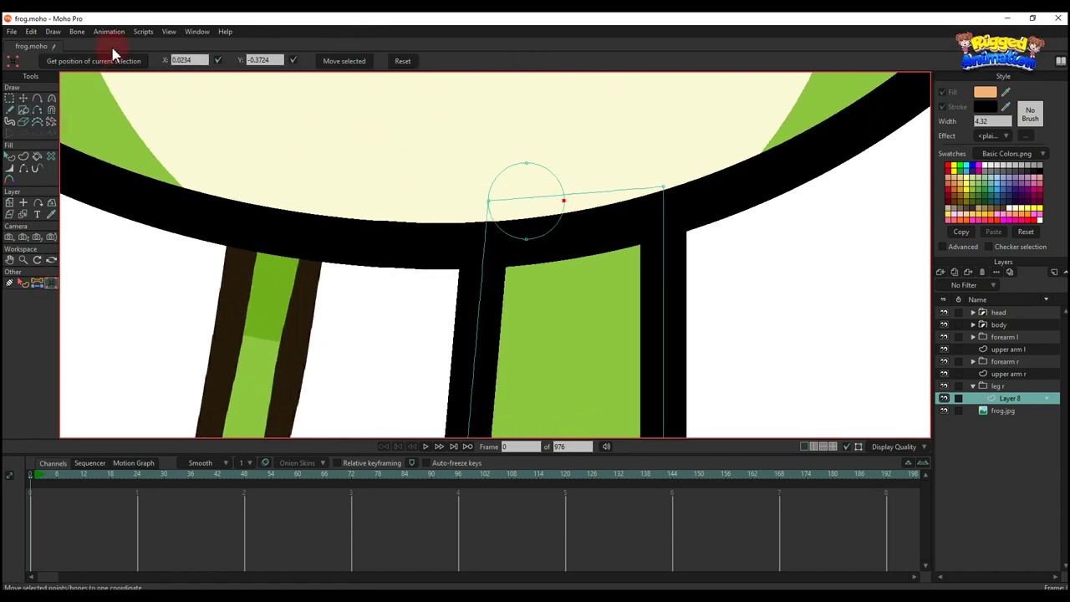
{"action": "left_click", "coordinate": [642, 170]}
{"action": "left_click", "coordinate": [363, 59]}
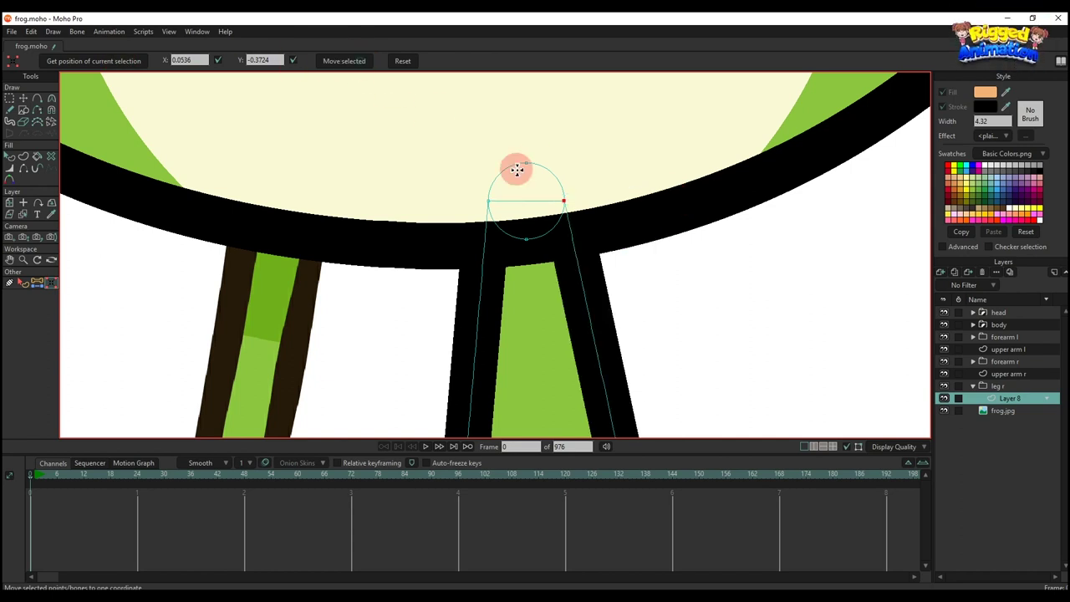
Move the rectangle's two lower corners exactly onto the knee circle's side points, at X 0.0394 and X 0.0726, Y -0.5480.
{"action": "scroll", "coordinate": [516, 169], "scroll_direction": "down", "scroll_amount": 3}
{"action": "scroll", "coordinate": [495, 356], "scroll_direction": "up", "scroll_amount": 2}
{"action": "left_click", "coordinate": [487, 355]}
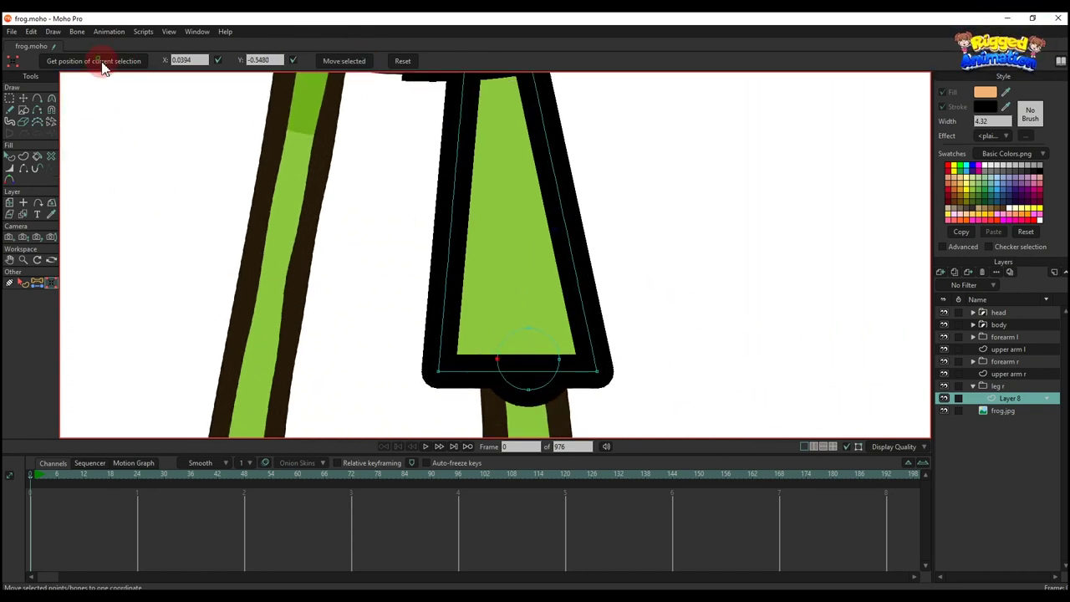
{"action": "left_click_drag", "start_coordinate": [401, 353], "coordinate": [460, 389]}
{"action": "left_click", "coordinate": [342, 61]}
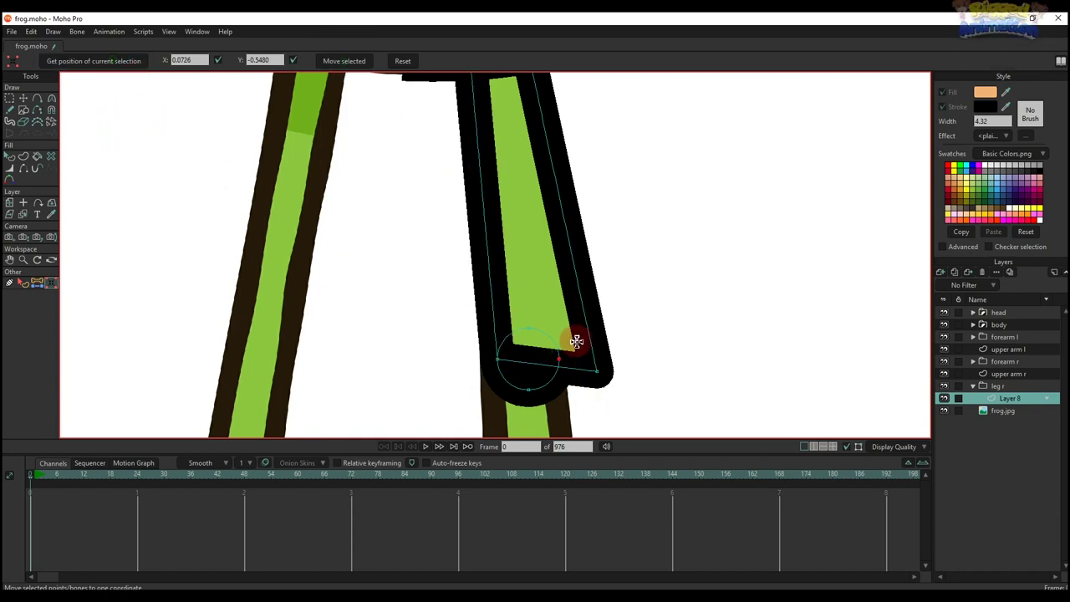
{"action": "left_click_drag", "start_coordinate": [576, 341], "coordinate": [625, 398]}
{"action": "left_click", "coordinate": [346, 61]}
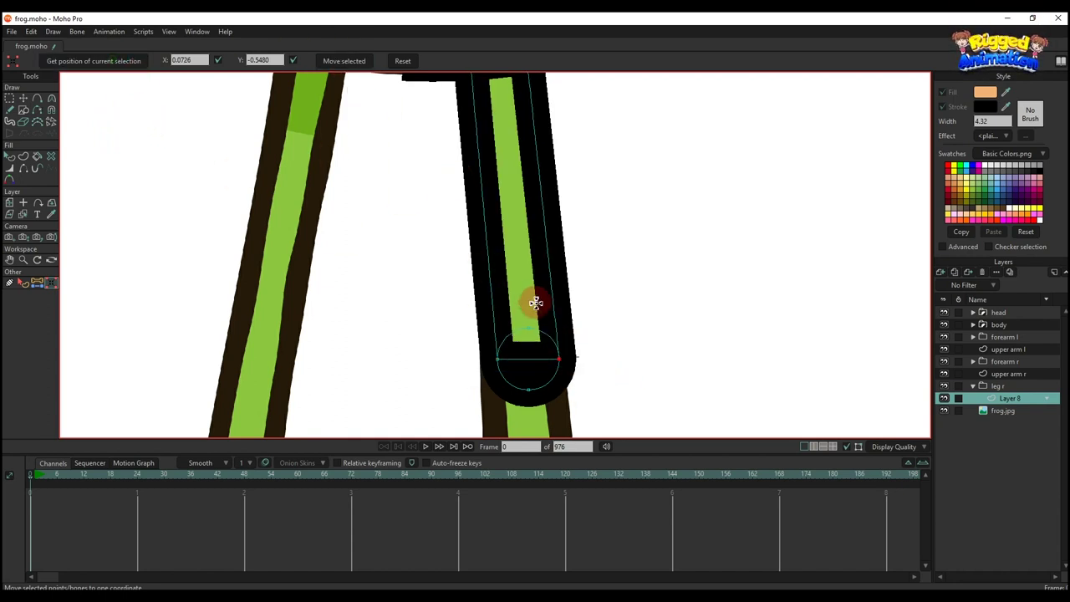
Rotate the hip circle together with the rectangle's upper corners so they follow the leg's slant.
{"action": "scroll", "coordinate": [535, 304], "scroll_direction": "down", "scroll_amount": 3}
{"action": "scroll", "coordinate": [544, 327], "scroll_direction": "up", "scroll_amount": 1}
{"action": "left_click", "coordinate": [502, 131]}
{"action": "key", "text": "g"}
{"action": "left_click_drag", "start_coordinate": [502, 107], "coordinate": [583, 215]}
{"action": "scroll", "coordinate": [527, 148], "scroll_direction": "up", "scroll_amount": 6}
{"action": "key", "text": "t"}
{"action": "left_click_drag", "start_coordinate": [527, 148], "coordinate": [549, 202]}
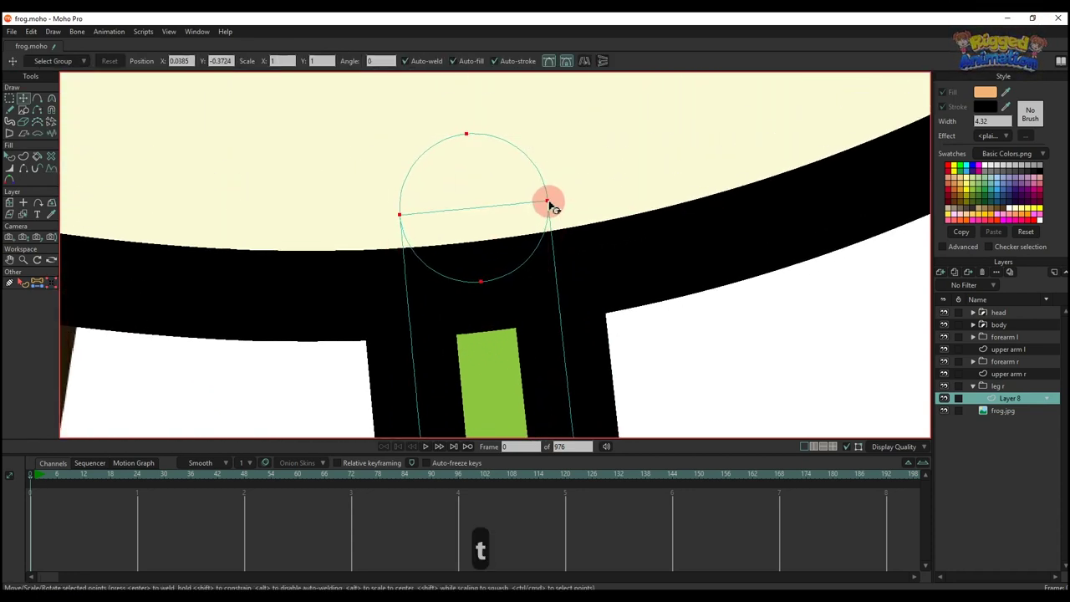
Rotate the knee circle together with the rectangle's lower corners to match the leg's slant.
{"action": "scroll", "coordinate": [543, 209], "scroll_direction": "down", "scroll_amount": 4}
{"action": "left_click_drag", "start_coordinate": [528, 313], "coordinate": [496, 195]}
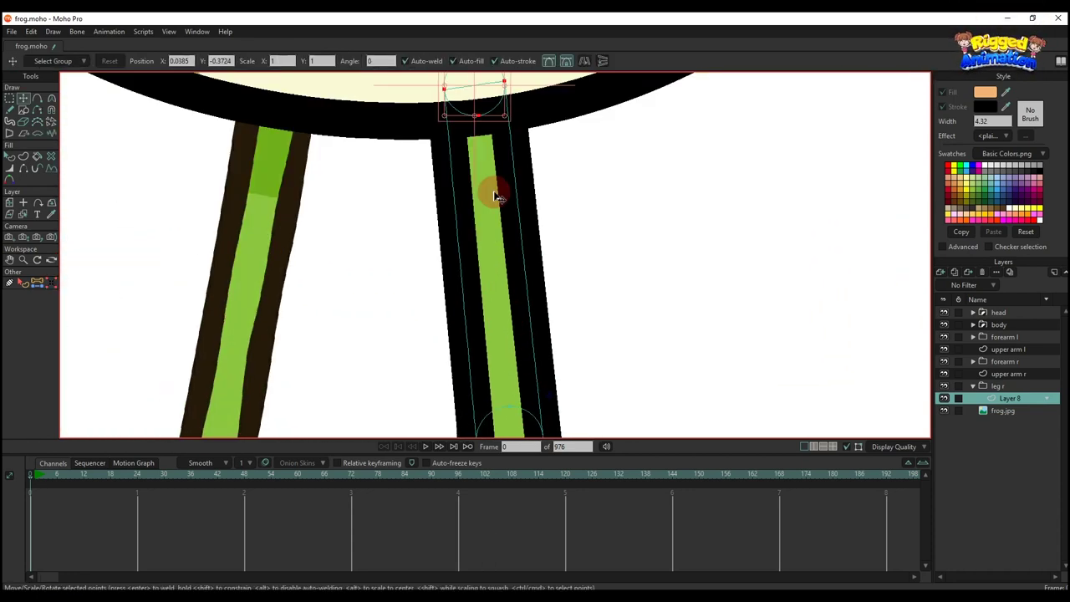
{"action": "left_click_drag", "start_coordinate": [499, 380], "coordinate": [463, 217]}
{"action": "key", "text": "g"}
{"action": "left_click_drag", "start_coordinate": [404, 245], "coordinate": [577, 379]}
{"action": "scroll", "coordinate": [514, 312], "scroll_direction": "up", "scroll_amount": 3}
{"action": "key", "text": "t"}
{"action": "scroll", "coordinate": [508, 294], "scroll_direction": "up", "scroll_amount": 2}
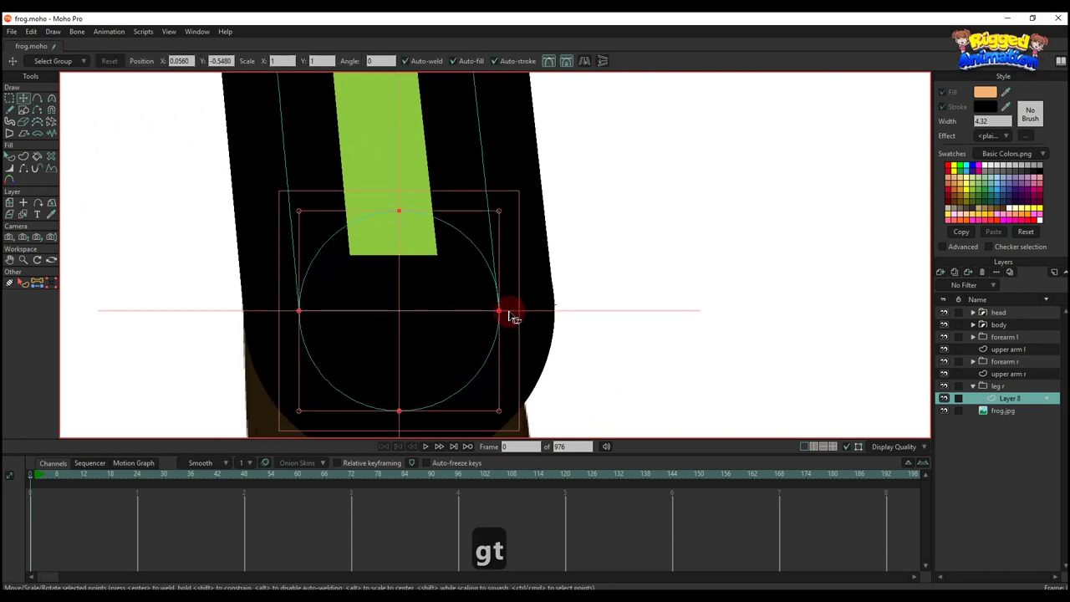
{"action": "left_click_drag", "start_coordinate": [509, 306], "coordinate": [536, 344]}
{"action": "scroll", "coordinate": [501, 292], "scroll_direction": "down", "scroll_amount": 4}
{"action": "scroll", "coordinate": [493, 285], "scroll_direction": "down", "scroll_amount": 1}
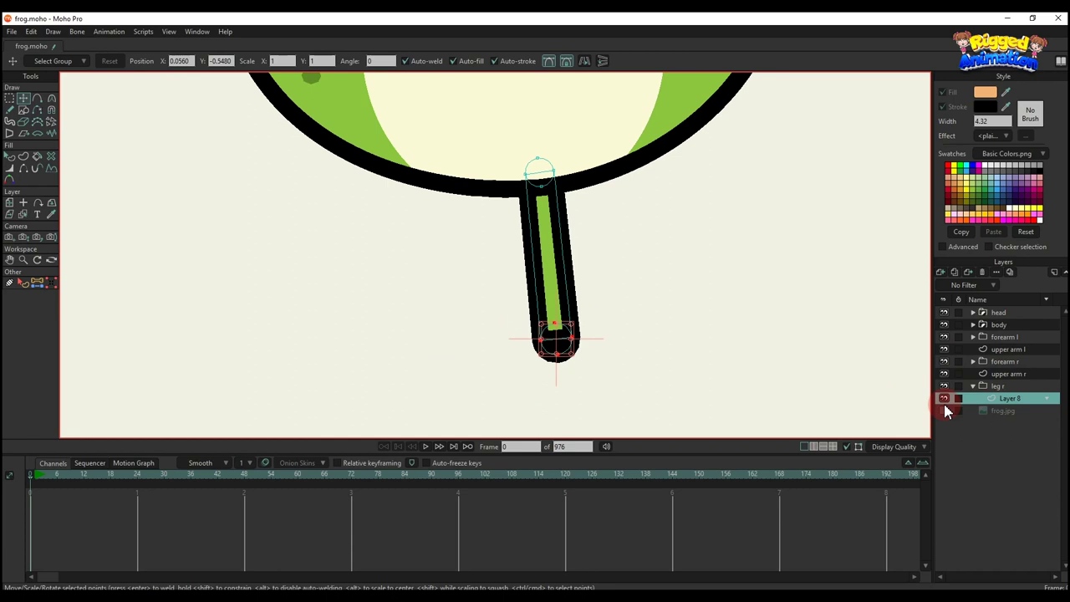
Keep the frog.jpg reference shown, hide the body layer, and hide the overlapping edges where the rectangle meets the hip and knee circles.
{"action": "left_click", "coordinate": [943, 411]}
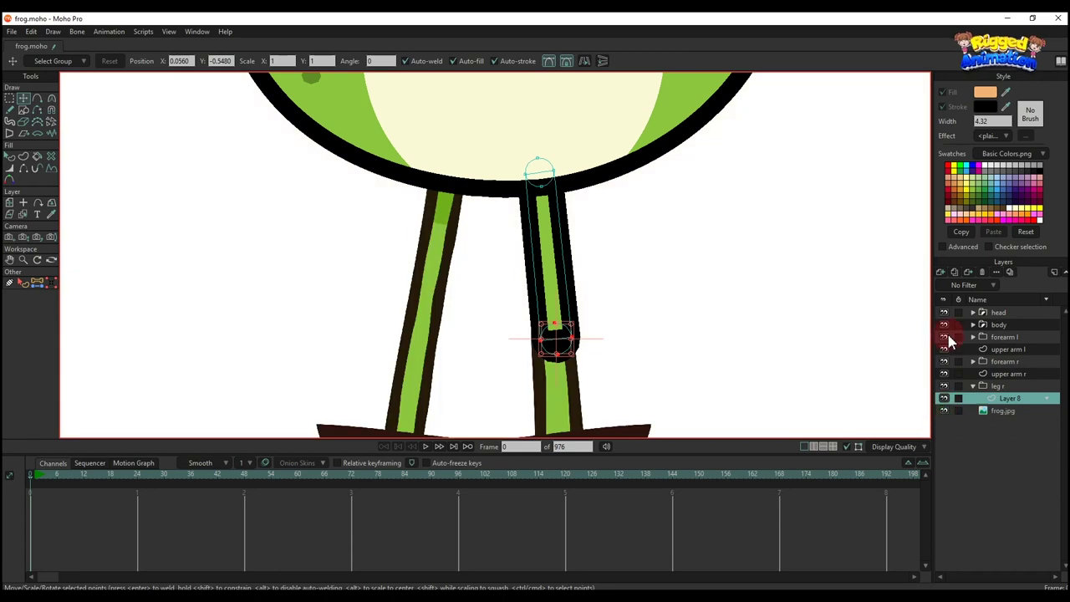
{"action": "left_click", "coordinate": [944, 326]}
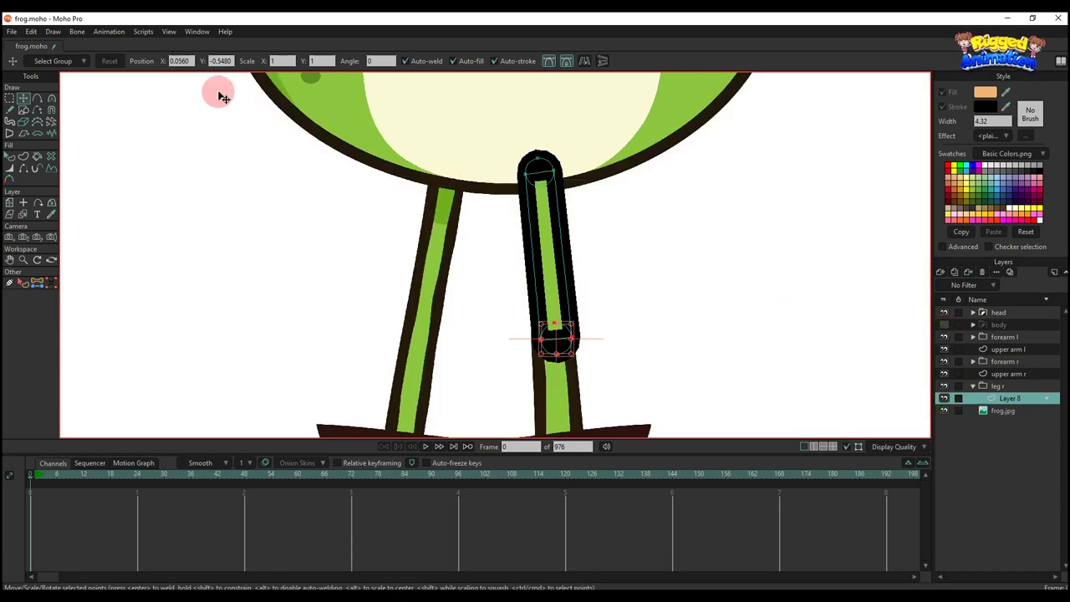
{"action": "left_click", "coordinate": [21, 170]}
{"action": "scroll", "coordinate": [566, 177], "scroll_direction": "up", "scroll_amount": 3}
{"action": "left_click", "coordinate": [526, 173]}
{"action": "scroll", "coordinate": [568, 241], "scroll_direction": "down", "scroll_amount": 1}
{"action": "left_click_drag", "start_coordinate": [586, 347], "coordinate": [575, 237]}
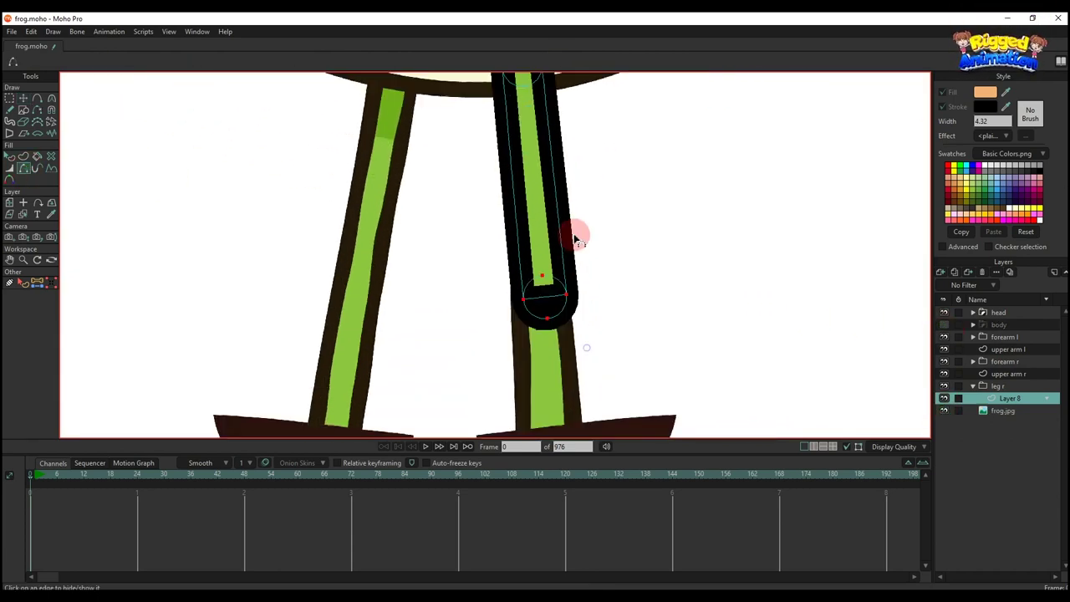
{"action": "scroll", "coordinate": [552, 289], "scroll_direction": "up", "scroll_amount": 1}
{"action": "key", "text": "q"}
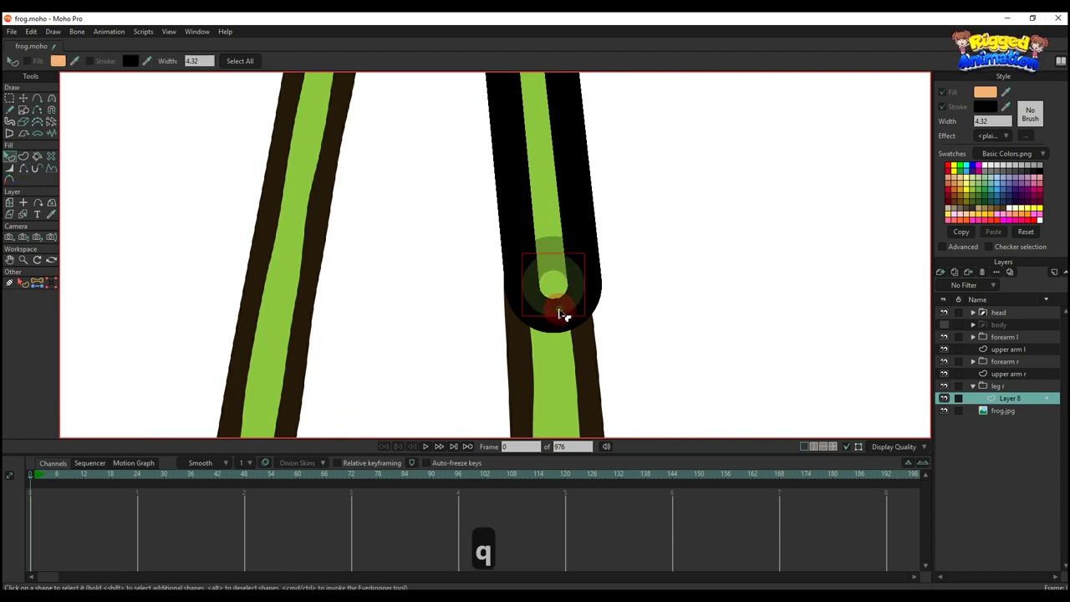
{"action": "scroll", "coordinate": [557, 310], "scroll_direction": "down", "scroll_amount": 3}
Rename the leg shape's vector layer as "thigh".
{"action": "left_click", "coordinate": [1026, 397]}
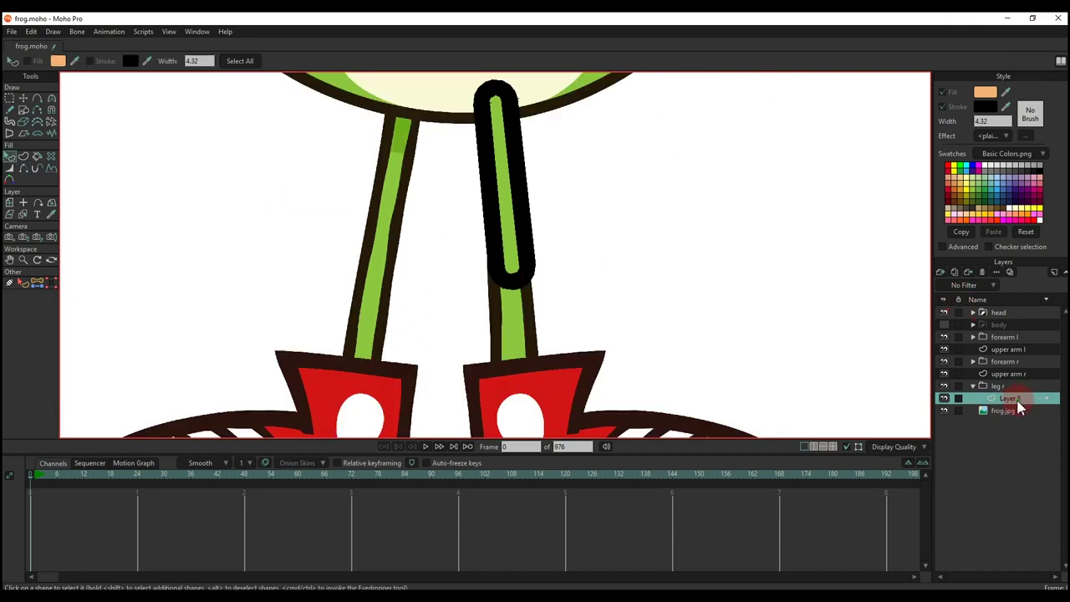
{"action": "double_click", "coordinate": [1018, 399]}
{"action": "type", "text": "thigh"}
{"action": "key", "text": "Return"}
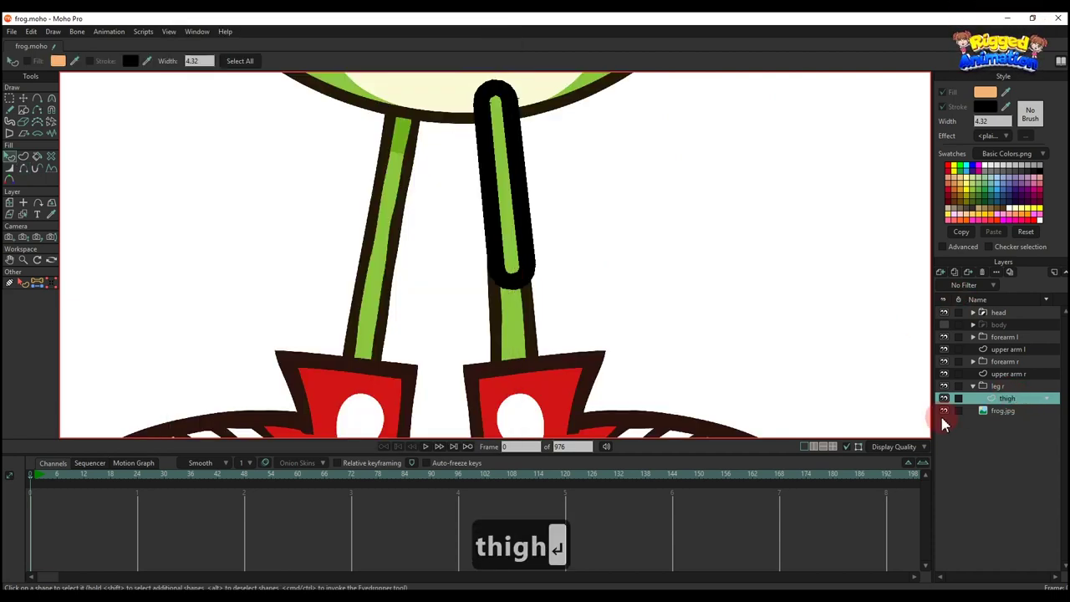
Add a vector layer named "calf" below the thigh layer in the leg r group.
{"action": "left_click", "coordinate": [941, 272]}
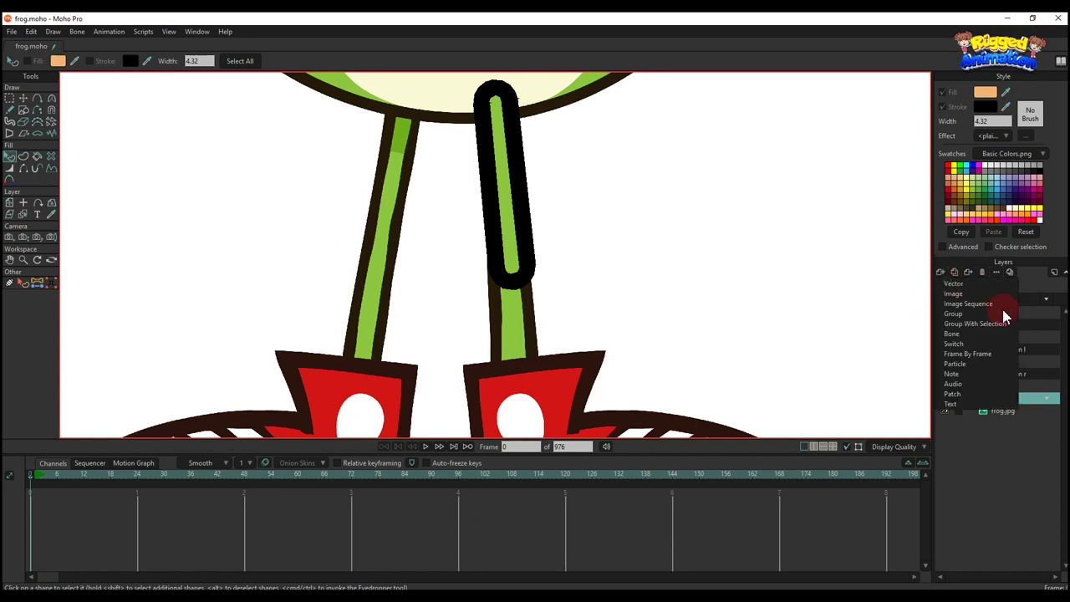
{"action": "left_click", "coordinate": [1002, 309]}
{"action": "left_click_drag", "start_coordinate": [1003, 396], "coordinate": [999, 413]}
{"action": "double_click", "coordinate": [996, 413]}
{"action": "type", "text": "cal"}
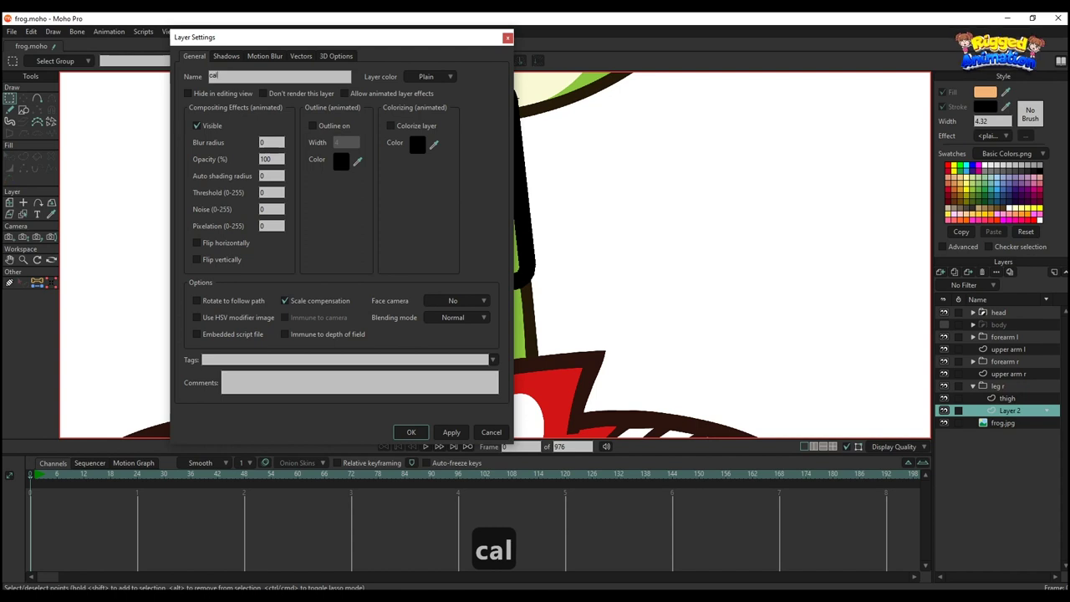
{"action": "type", "text": "f"}
{"action": "key", "text": "Return"}
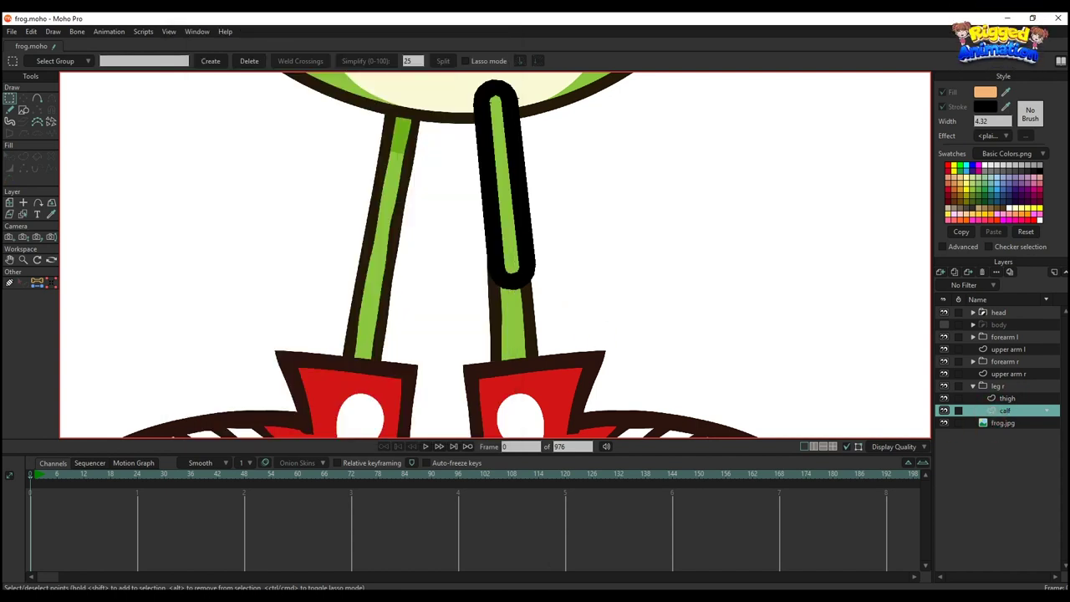
Copy the knee circle from the thigh layer and paste it in place on the calf layer.
{"action": "left_click", "coordinate": [1007, 397]}
{"action": "key", "text": "t"}
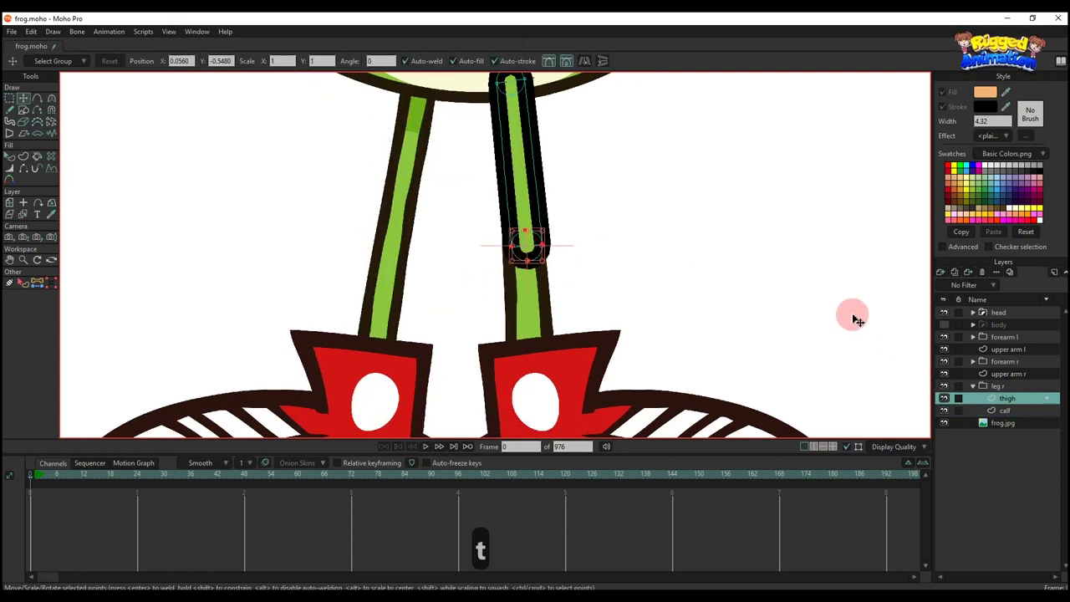
{"action": "scroll", "coordinate": [561, 251], "scroll_direction": "up", "scroll_amount": 3}
{"action": "key", "text": "ctrl+c"}
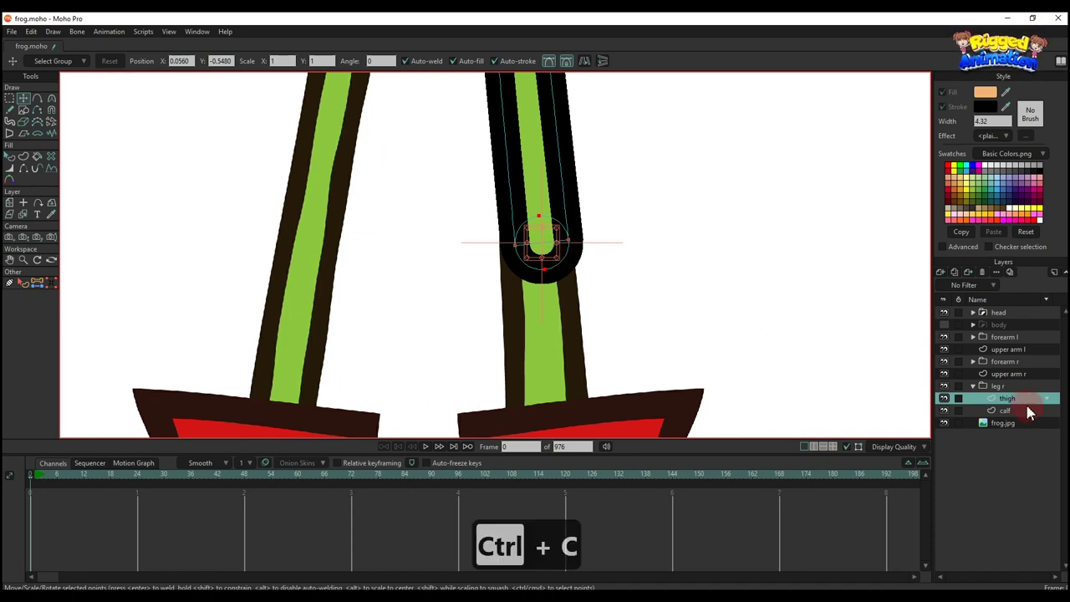
{"action": "left_click", "coordinate": [1027, 410]}
{"action": "key", "text": "ctrl+v"}
Duplicate the knee circle on the calf layer and move the copy over the shoe's ankle, at about X 0.061, Y -0.729.
{"action": "scroll", "coordinate": [549, 224], "scroll_direction": "down", "scroll_amount": 2}
{"action": "key", "text": "ctrl+c"}
{"action": "key", "text": "ctrl+v"}
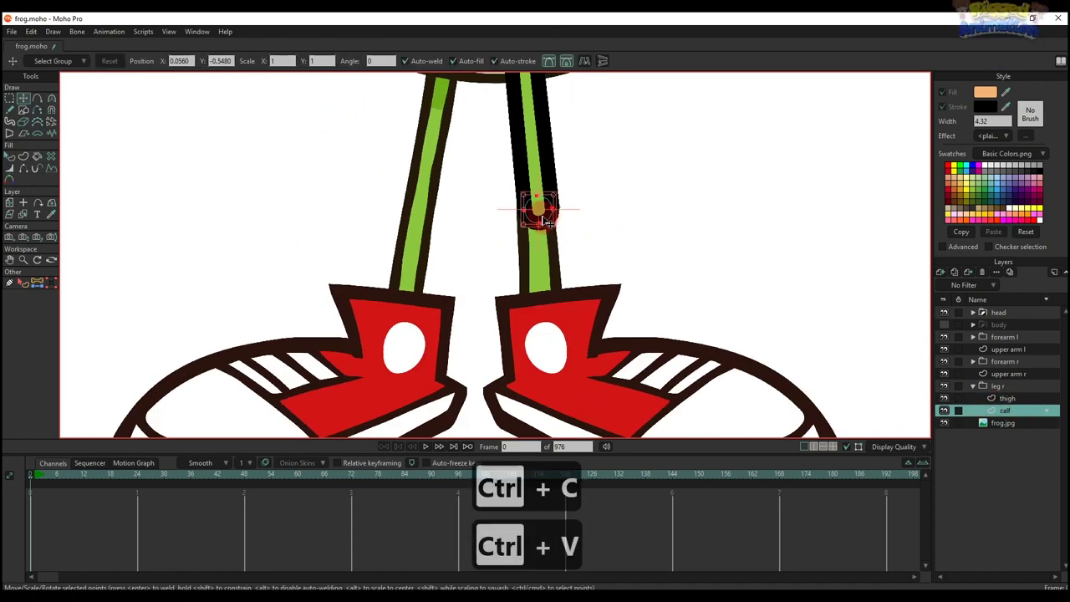
{"action": "left_click_drag", "start_coordinate": [541, 214], "coordinate": [542, 356]}
{"action": "scroll", "coordinate": [543, 355], "scroll_direction": "down", "scroll_amount": 1}
{"action": "scroll", "coordinate": [543, 360], "scroll_direction": "up", "scroll_amount": 2}
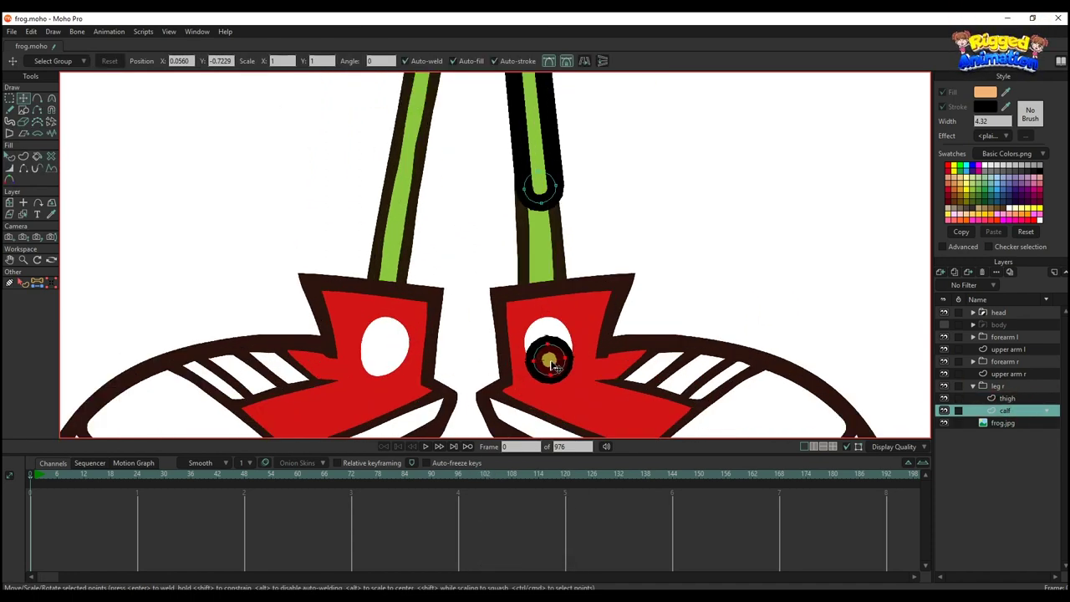
{"action": "scroll", "coordinate": [547, 364], "scroll_direction": "down", "scroll_amount": 2}
{"action": "scroll", "coordinate": [558, 378], "scroll_direction": "up", "scroll_amount": 3}
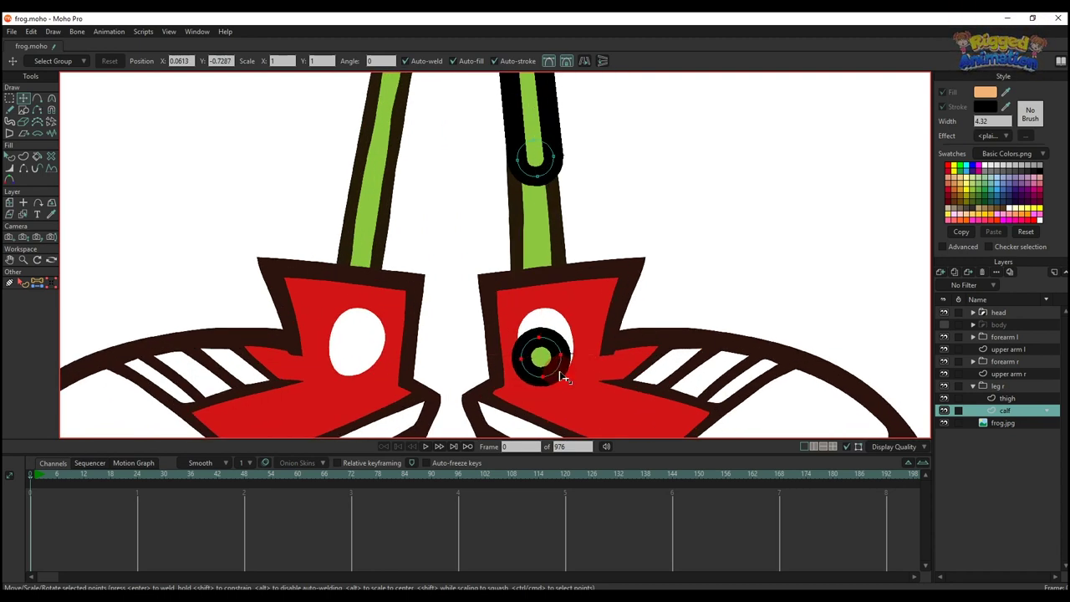
Draw a rectangle on the calf layer spanning from the knee circle down to the ankle circle.
{"action": "left_click", "coordinate": [23, 111]}
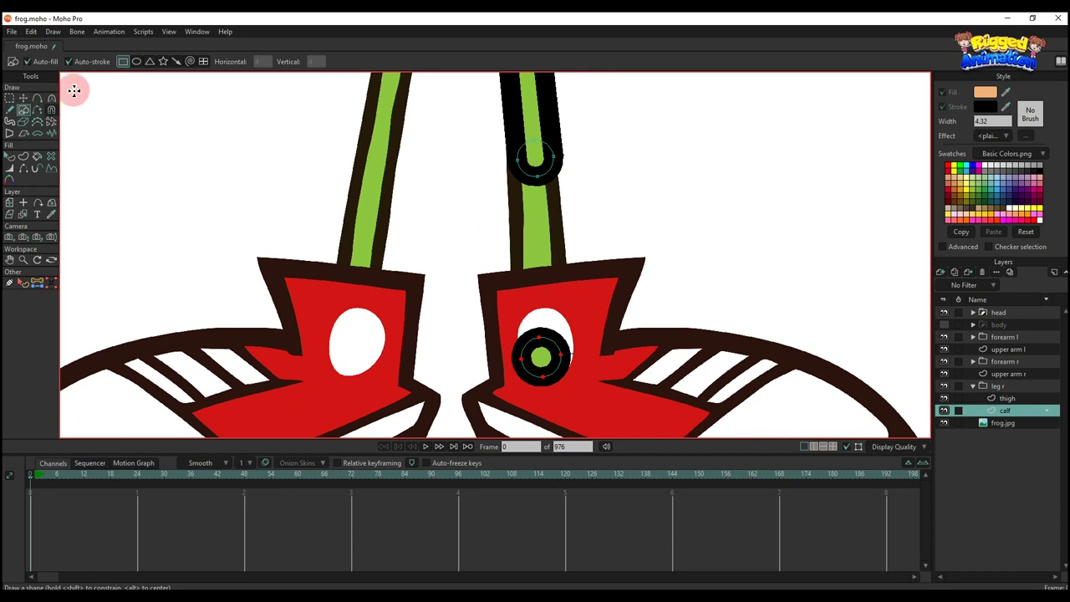
{"action": "left_click_drag", "start_coordinate": [508, 154], "coordinate": [581, 325]}
{"action": "scroll", "coordinate": [535, 251], "scroll_direction": "down", "scroll_amount": 3}
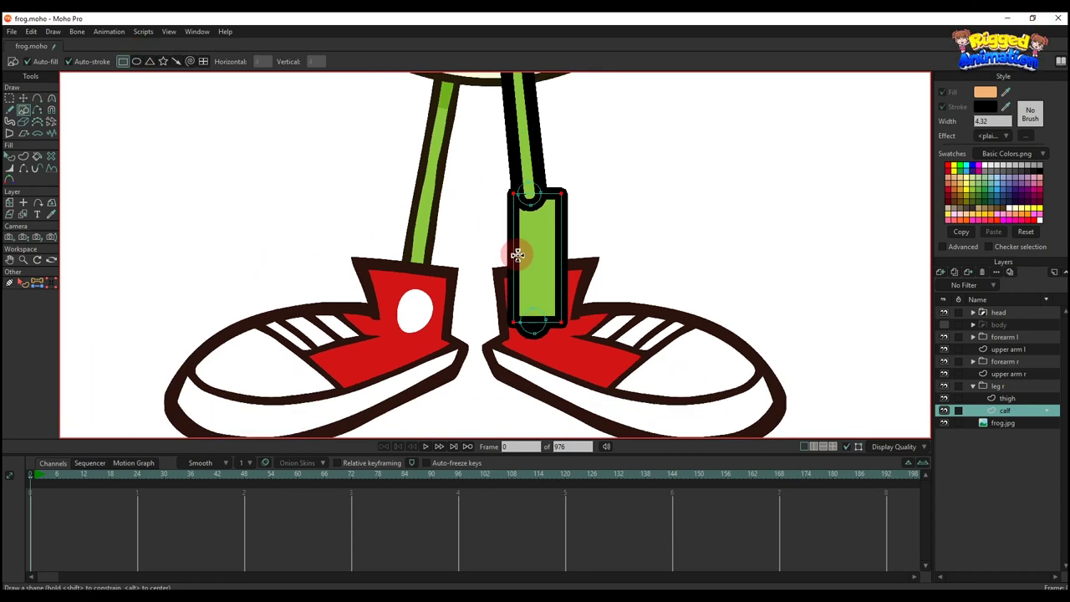
Snap the calf rectangle's two upper corners onto the knee circle's side points using their exact positions.
{"action": "key", "text": "g"}
{"action": "scroll", "coordinate": [516, 196], "scroll_direction": "up", "scroll_amount": 3}
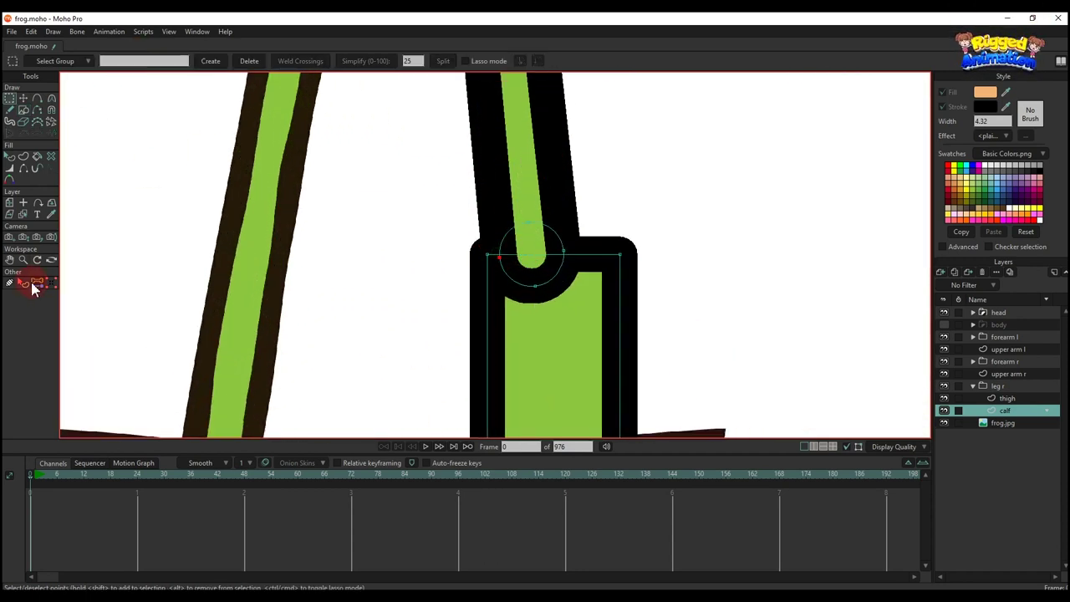
{"action": "left_click", "coordinate": [49, 285]}
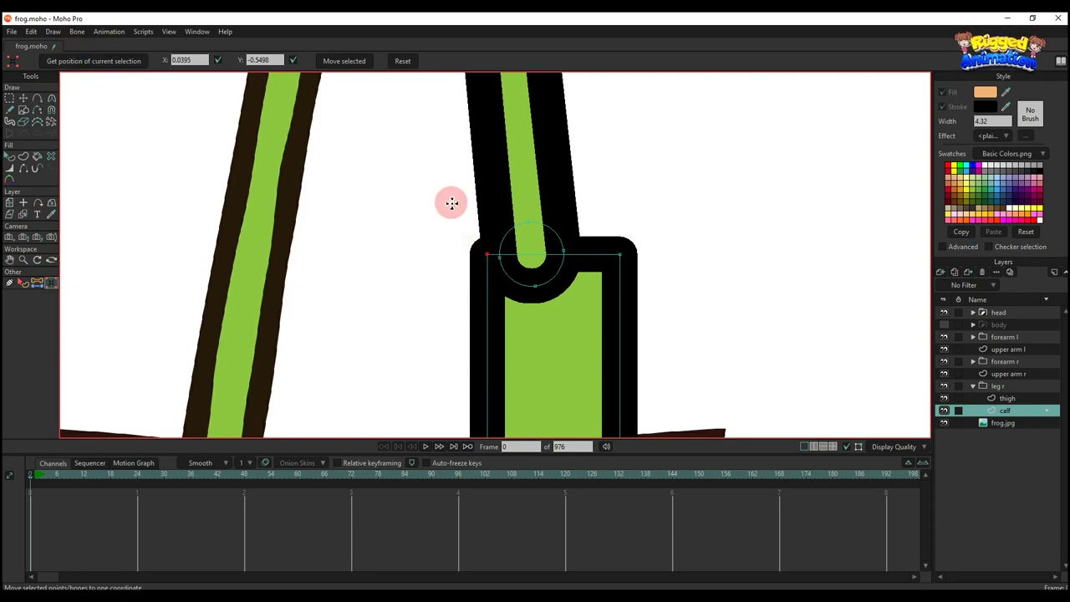
{"action": "scroll", "coordinate": [554, 239], "scroll_direction": "up", "scroll_amount": 2}
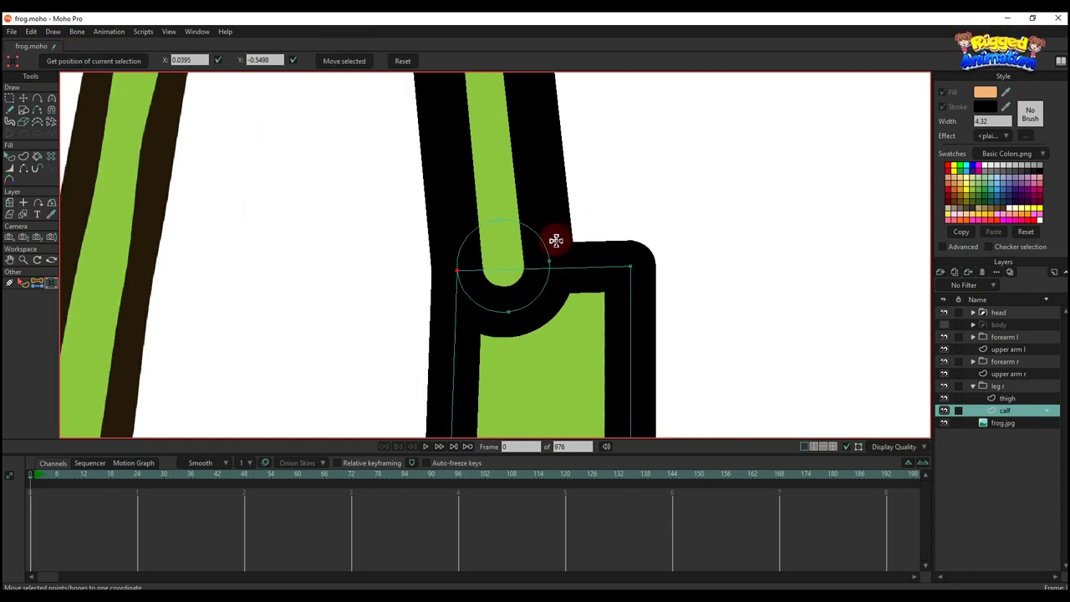
{"action": "left_click", "coordinate": [120, 61]}
{"action": "left_click", "coordinate": [344, 60]}
{"action": "scroll", "coordinate": [443, 306], "scroll_direction": "down", "scroll_amount": 3}
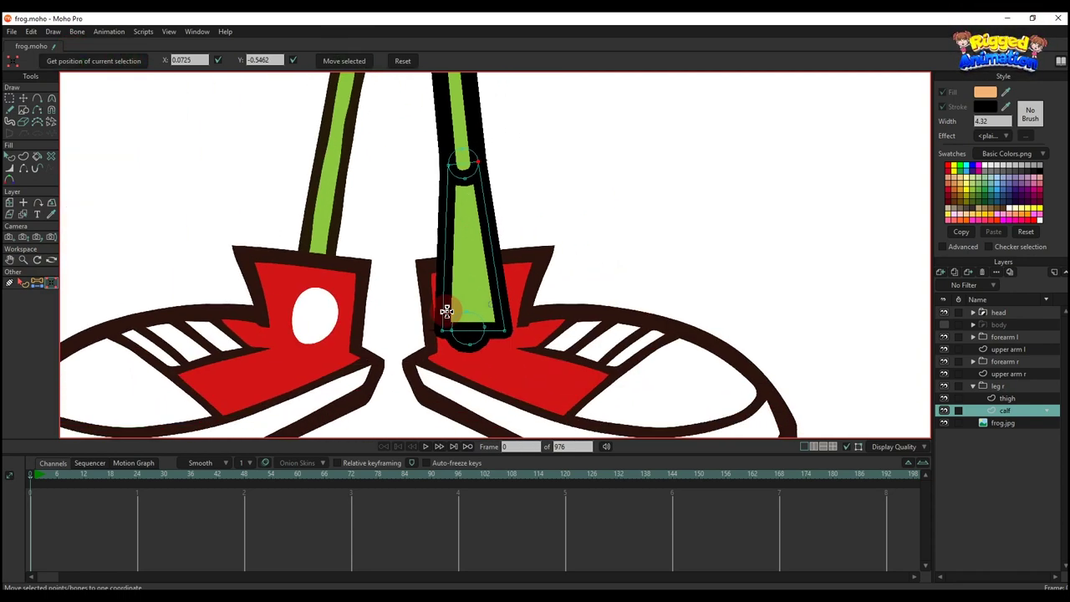
Snap the calf rectangle's two lower corners onto the ankle circle's side points, at X 0.0433, Y -0.7307 and X 0.0793, Y -0.7267.
{"action": "scroll", "coordinate": [456, 328], "scroll_direction": "up", "scroll_amount": 4}
{"action": "left_click", "coordinate": [479, 337]}
{"action": "left_click", "coordinate": [123, 63]}
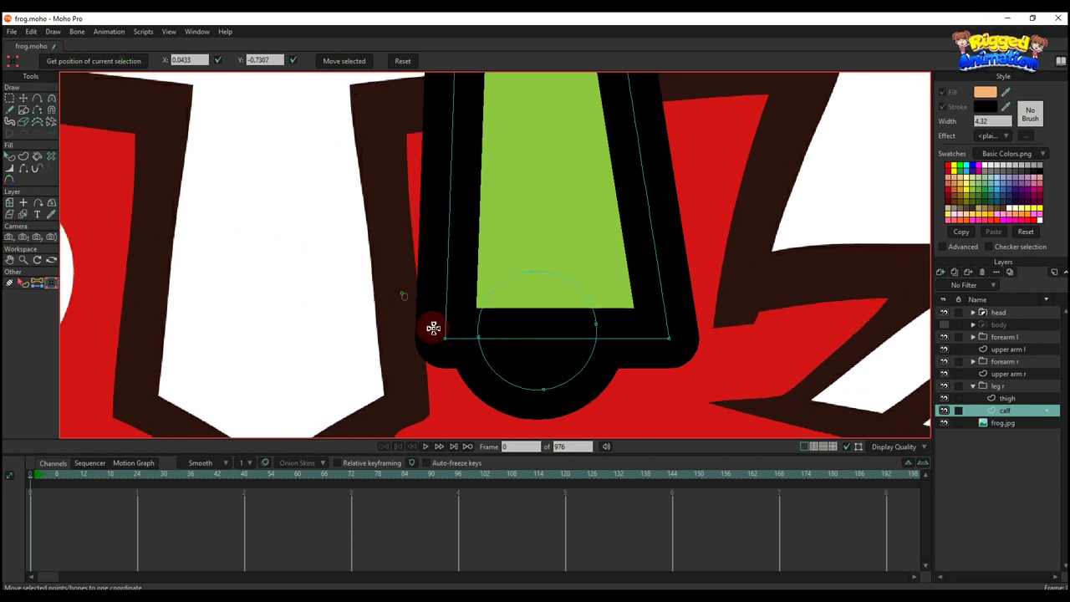
{"action": "left_click", "coordinate": [443, 337]}
{"action": "left_click", "coordinate": [344, 61]}
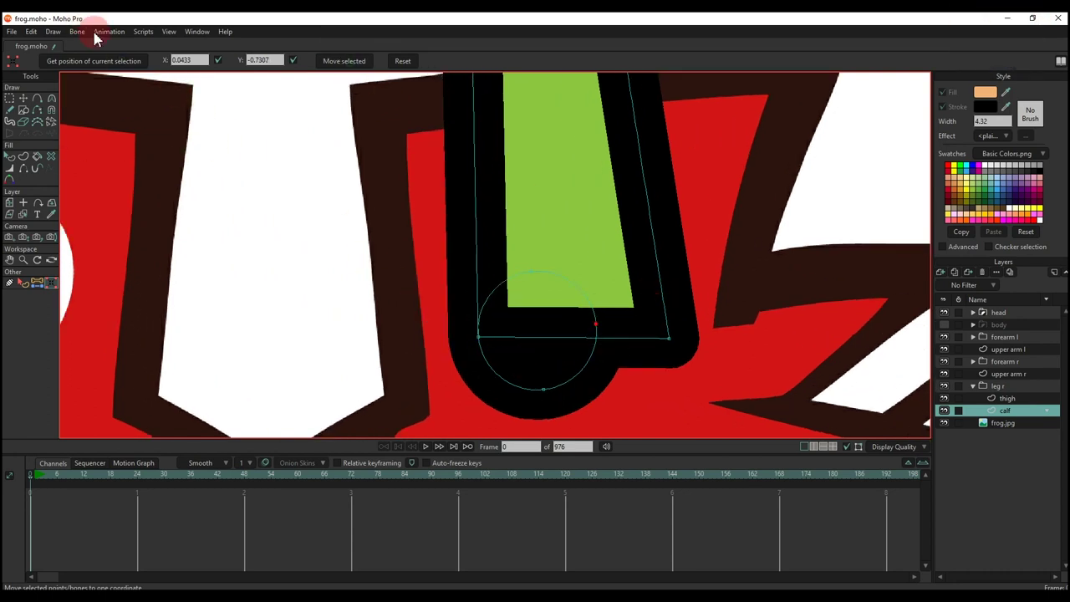
{"action": "left_click_drag", "start_coordinate": [648, 310], "coordinate": [671, 348]}
{"action": "left_click", "coordinate": [371, 63]}
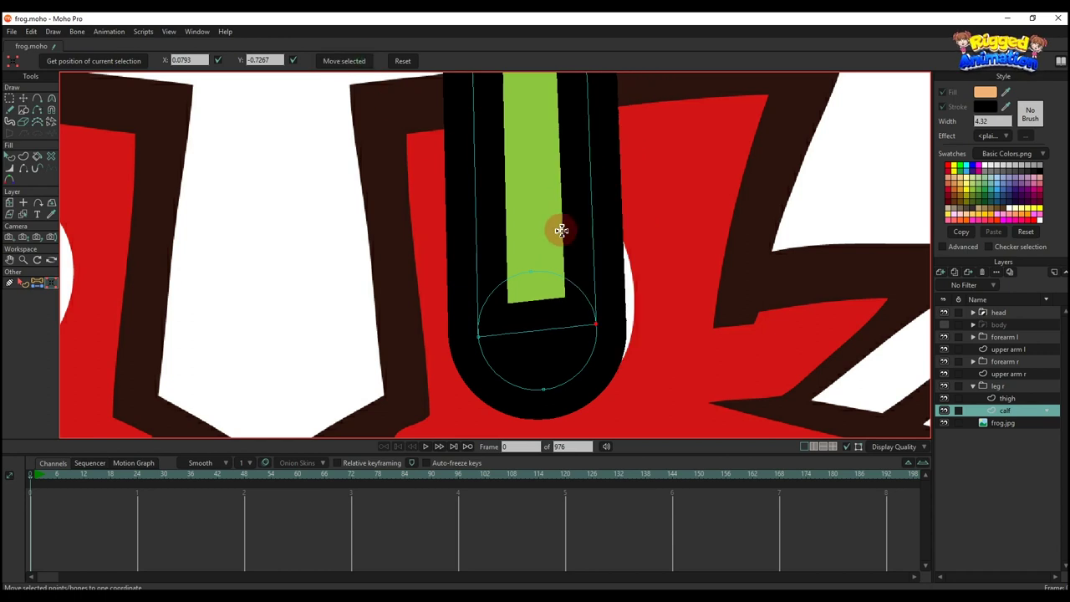
Undo the last edit, then select the calf's ankle-end points and move them sideways to about X 0.067, Y -0.729.
{"action": "scroll", "coordinate": [556, 229], "scroll_direction": "down", "scroll_amount": 4}
{"action": "key", "text": "t"}
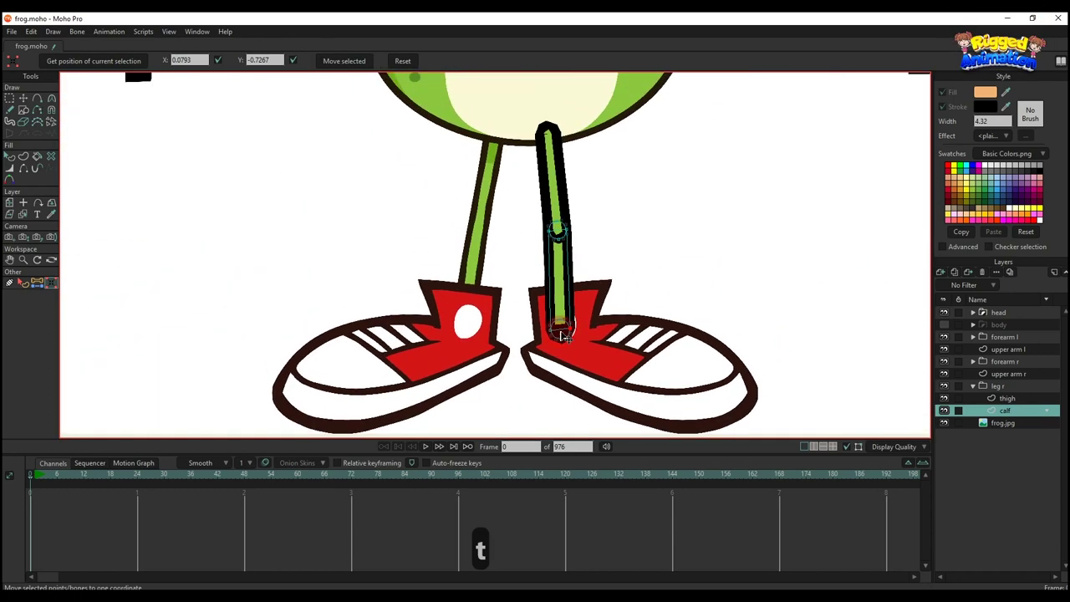
{"action": "key", "text": "ctrl+z"}
{"action": "scroll", "coordinate": [567, 342], "scroll_direction": "up", "scroll_amount": 3}
{"action": "key", "text": "g"}
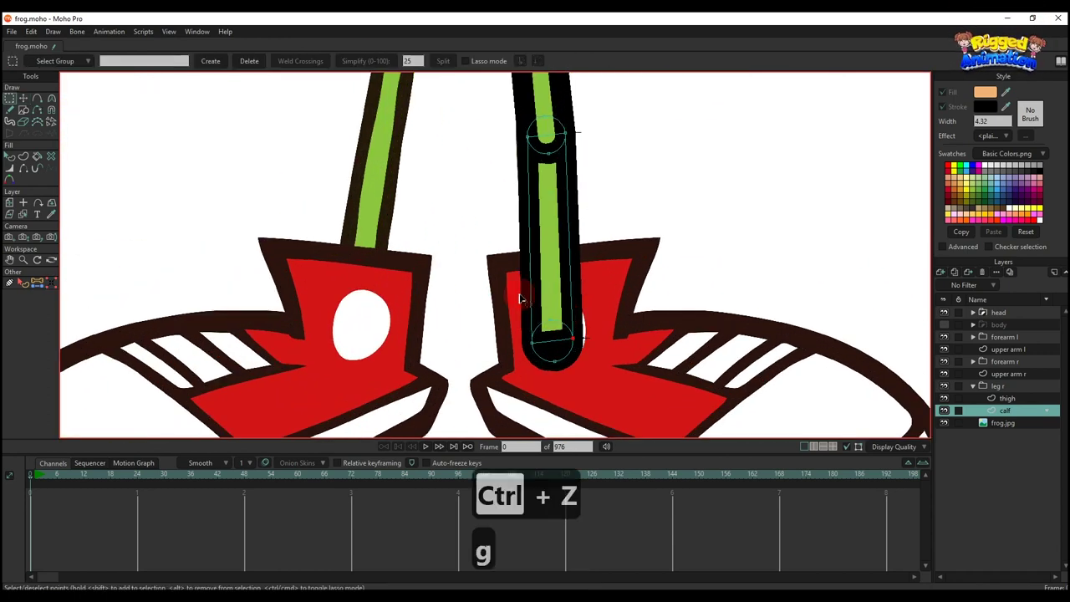
{"action": "key", "text": "t"}
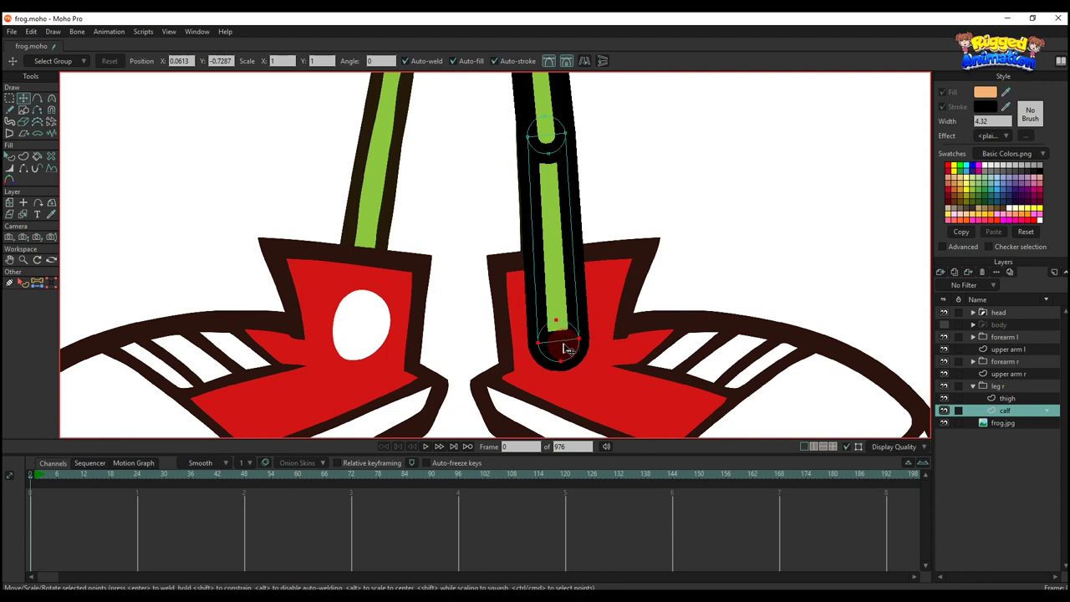
{"action": "scroll", "coordinate": [552, 318], "scroll_direction": "down", "scroll_amount": 3}
{"action": "scroll", "coordinate": [535, 279], "scroll_direction": "up", "scroll_amount": 3}
Fine-tune the points at the calf's knee and ankle ends to line the calf up with the thigh.
{"action": "key", "text": "g"}
{"action": "scroll", "coordinate": [549, 306], "scroll_direction": "up", "scroll_amount": 5}
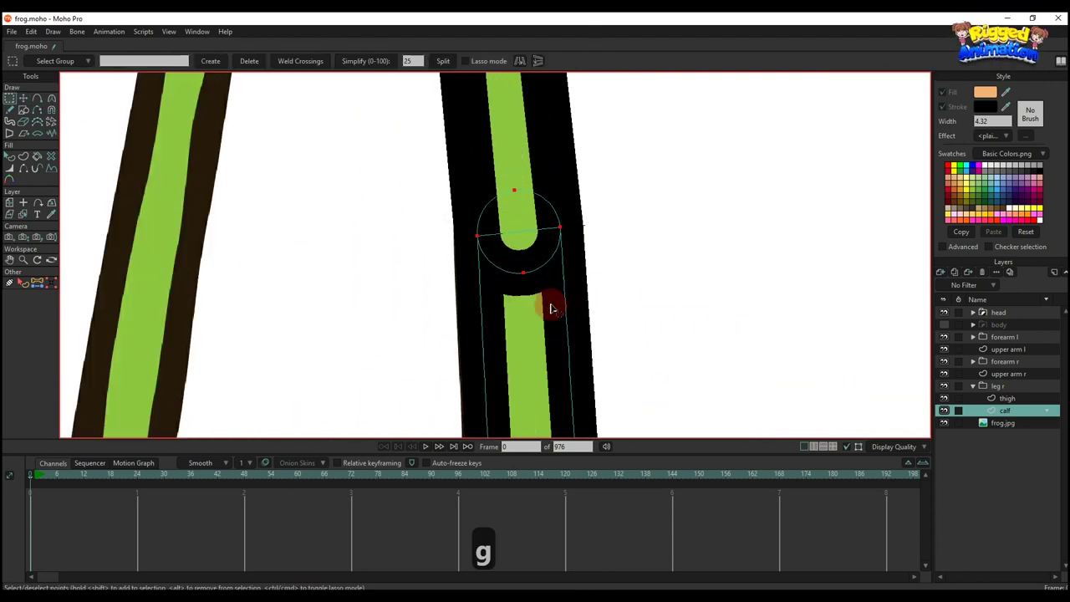
{"action": "key", "text": "t"}
{"action": "left_click_drag", "start_coordinate": [584, 182], "coordinate": [585, 194]}
{"action": "scroll", "coordinate": [568, 239], "scroll_direction": "down", "scroll_amount": 5}
{"action": "key", "text": "g"}
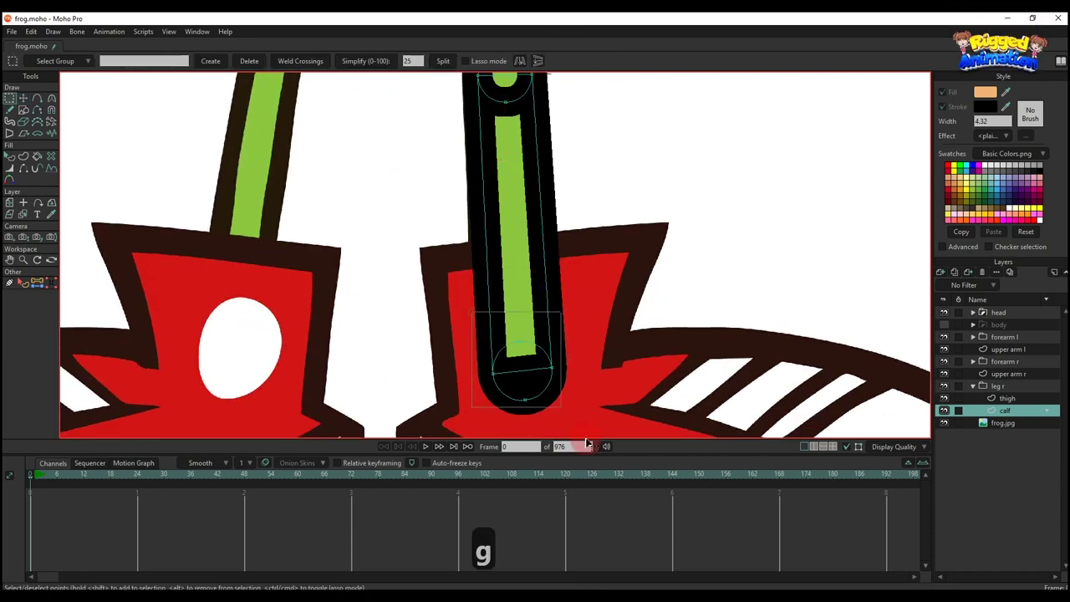
{"action": "scroll", "coordinate": [557, 354], "scroll_direction": "up", "scroll_amount": 5}
{"action": "key", "text": "t"}
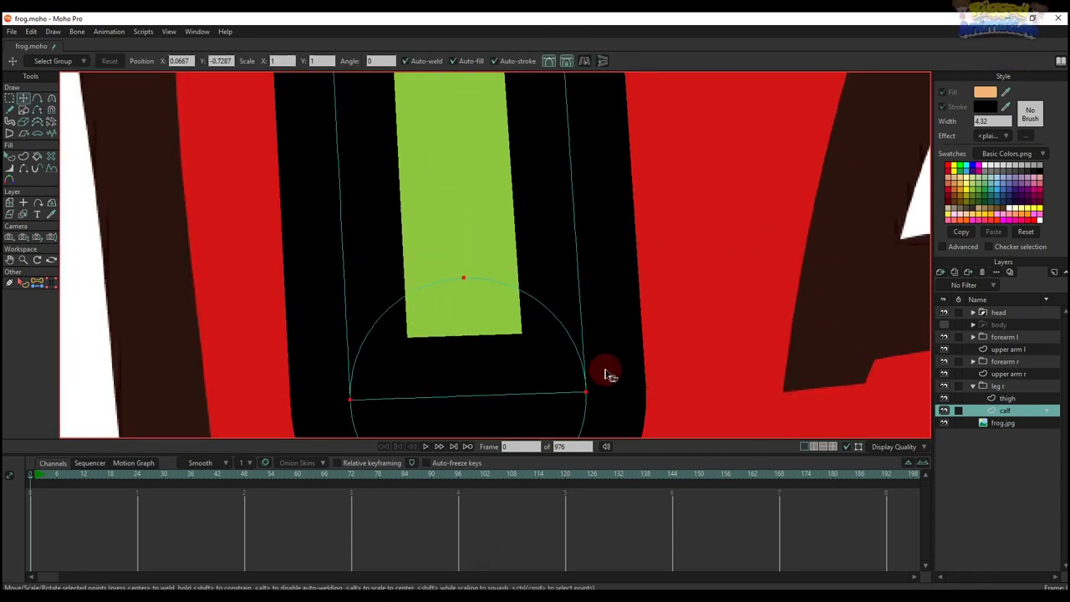
{"action": "scroll", "coordinate": [601, 367], "scroll_direction": "down", "scroll_amount": 5}
Hide the bottom edge of the calf rectangle where it crosses the ankle circle.
{"action": "key", "text": "q"}
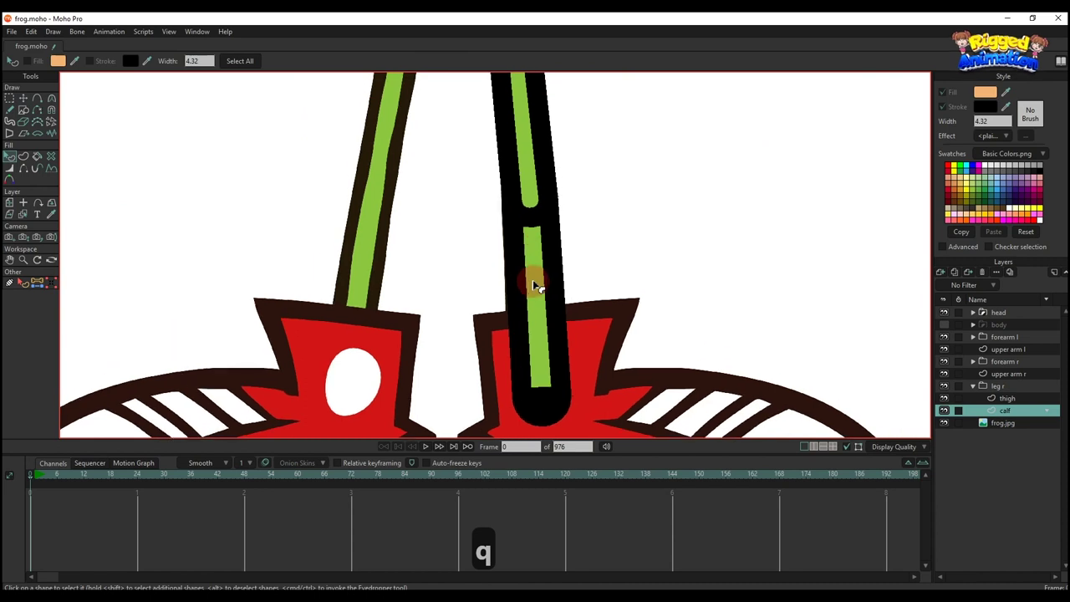
{"action": "left_click", "coordinate": [544, 391]}
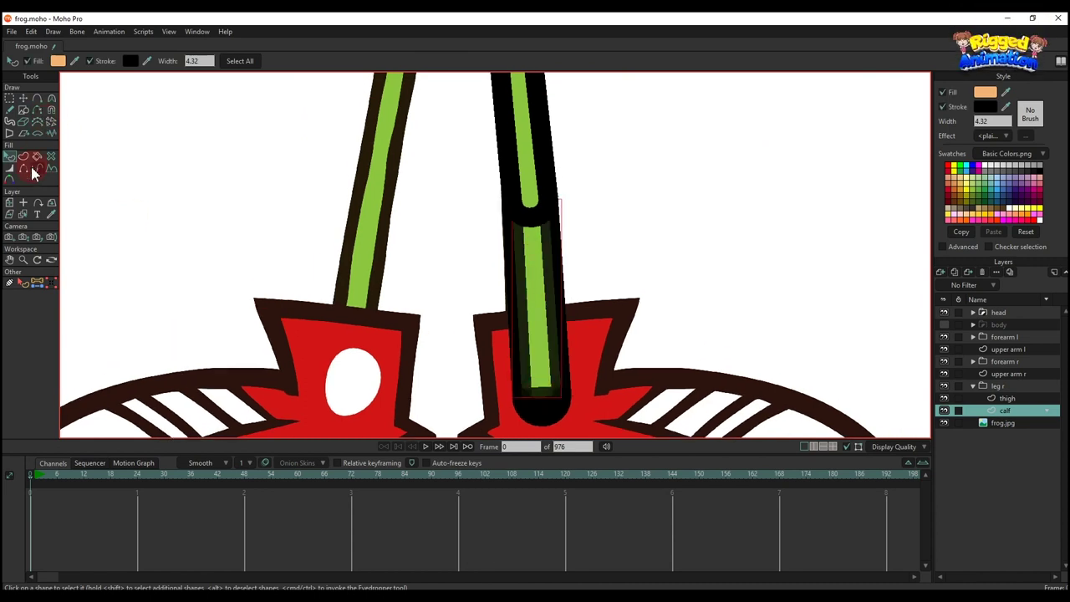
{"action": "left_click", "coordinate": [24, 168]}
{"action": "left_click", "coordinate": [540, 396]}
{"action": "key", "text": "q"}
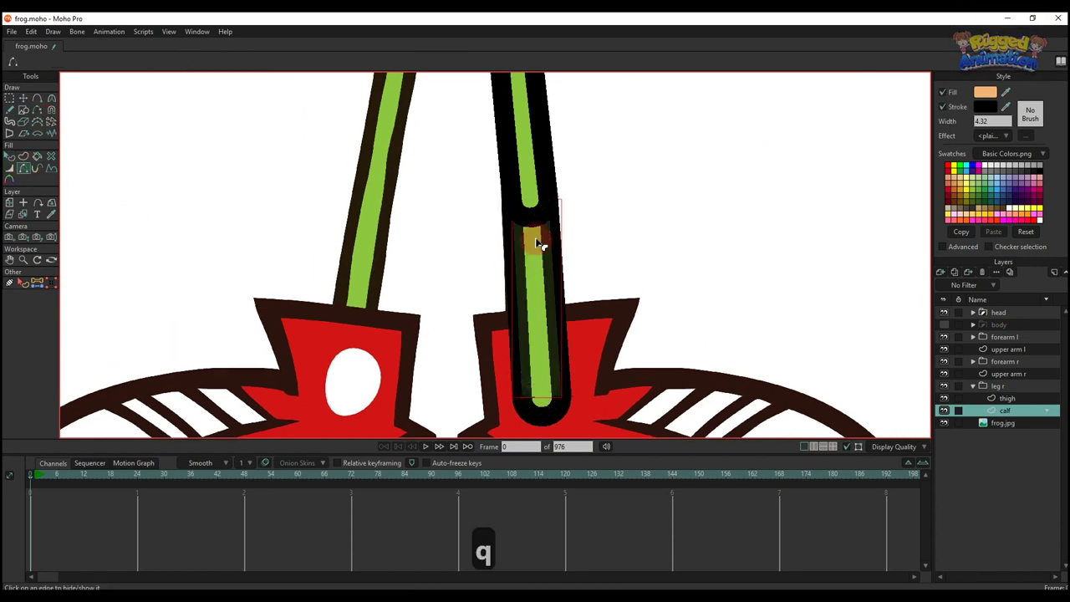
Hide the thigh layer and hide the calf rectangle's top edge across the knee circle.
{"action": "left_click", "coordinate": [944, 400]}
{"action": "scroll", "coordinate": [564, 233], "scroll_direction": "up", "scroll_amount": 2}
{"action": "left_click", "coordinate": [24, 171]}
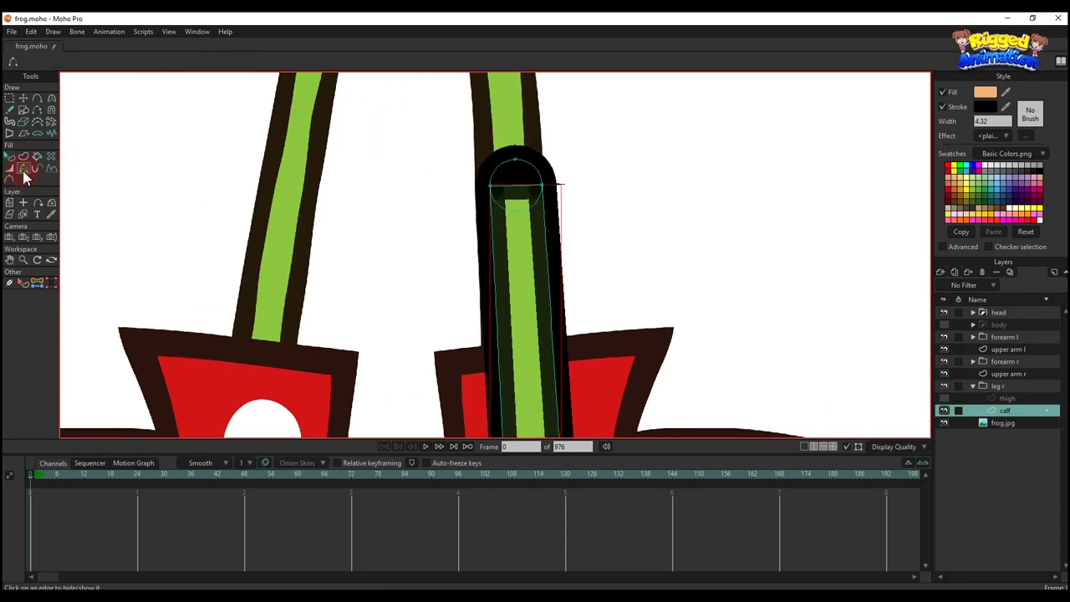
{"action": "left_click", "coordinate": [526, 179]}
{"action": "key", "text": "q"}
{"action": "scroll", "coordinate": [514, 207], "scroll_direction": "down", "scroll_amount": 2}
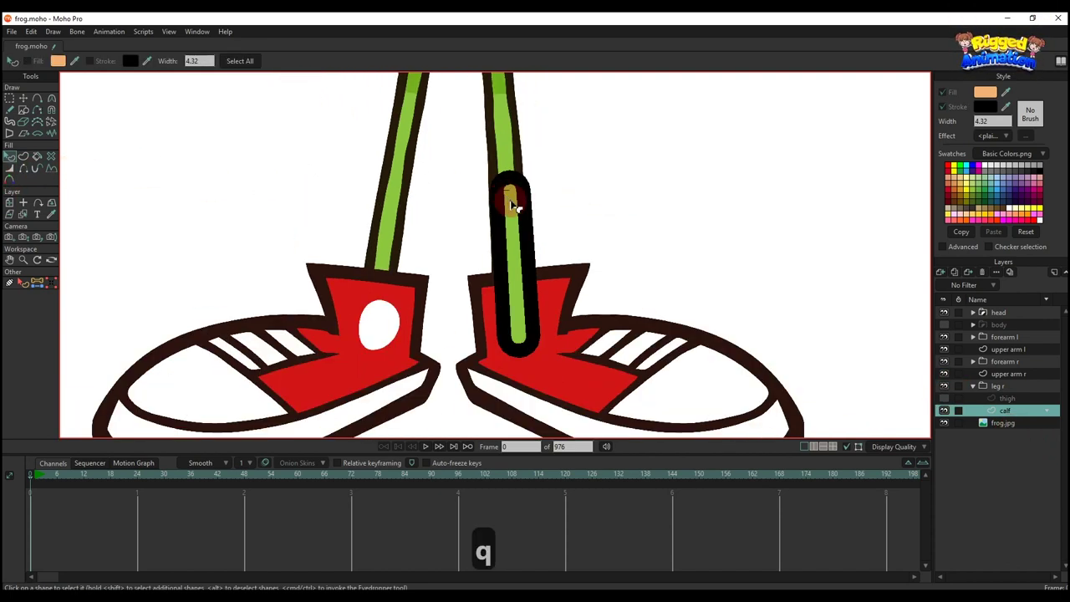
Show the thigh layer again and turn off the stroke of its knee circle.
{"action": "left_click_drag", "start_coordinate": [511, 206], "coordinate": [527, 233]}
{"action": "left_click", "coordinate": [944, 398]}
{"action": "left_click", "coordinate": [994, 399]}
{"action": "scroll", "coordinate": [618, 264], "scroll_direction": "up", "scroll_amount": 2}
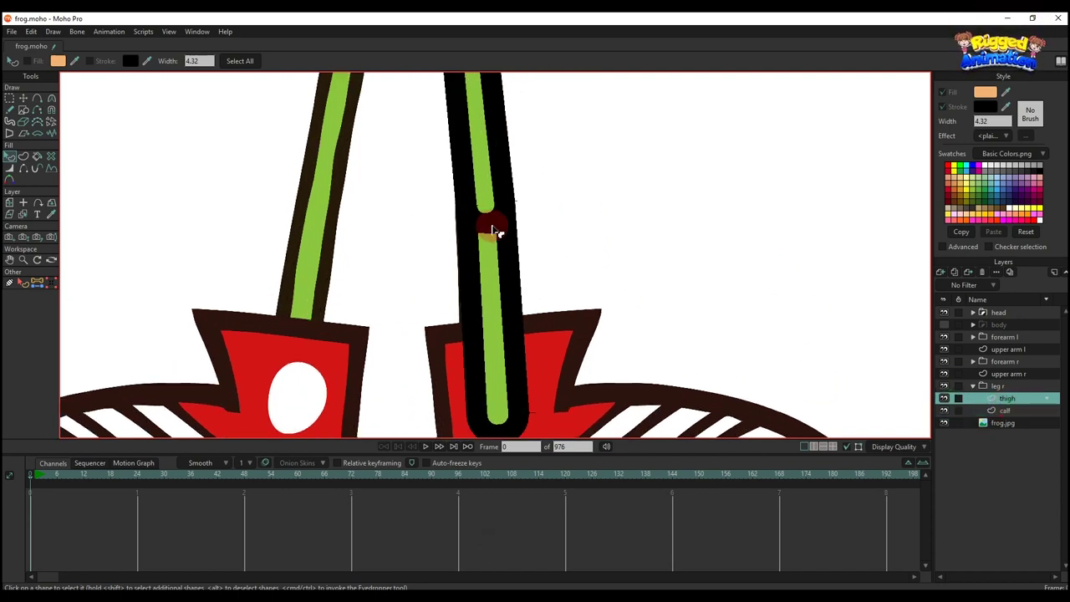
{"action": "left_click", "coordinate": [493, 232]}
{"action": "left_click", "coordinate": [943, 107]}
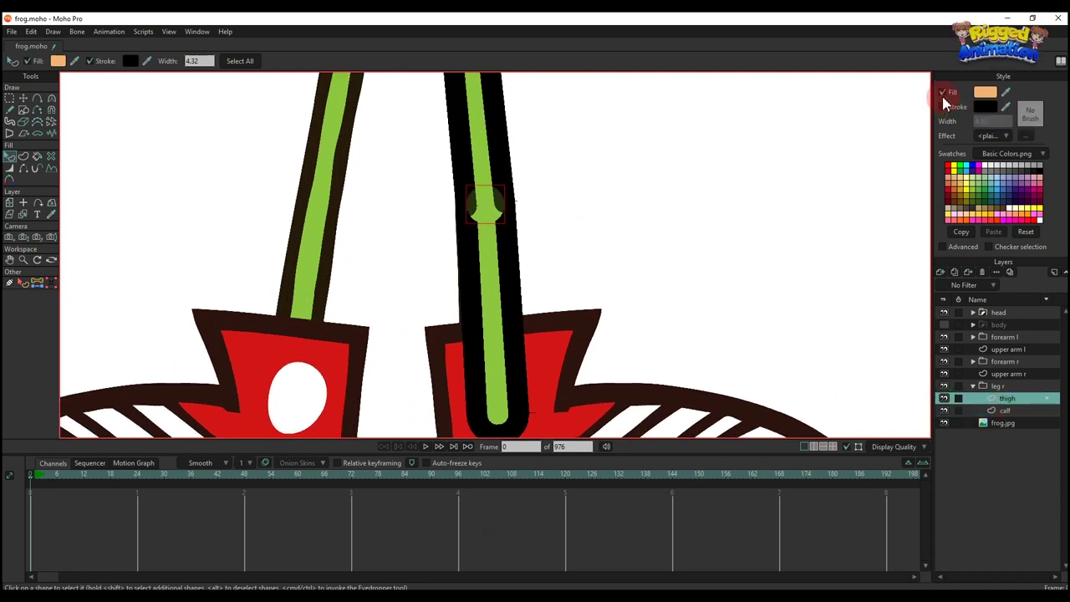
{"action": "key", "text": "Return"}
{"action": "scroll", "coordinate": [535, 249], "scroll_direction": "down", "scroll_amount": 5}
{"action": "left_click_drag", "start_coordinate": [517, 254], "coordinate": [599, 292]}
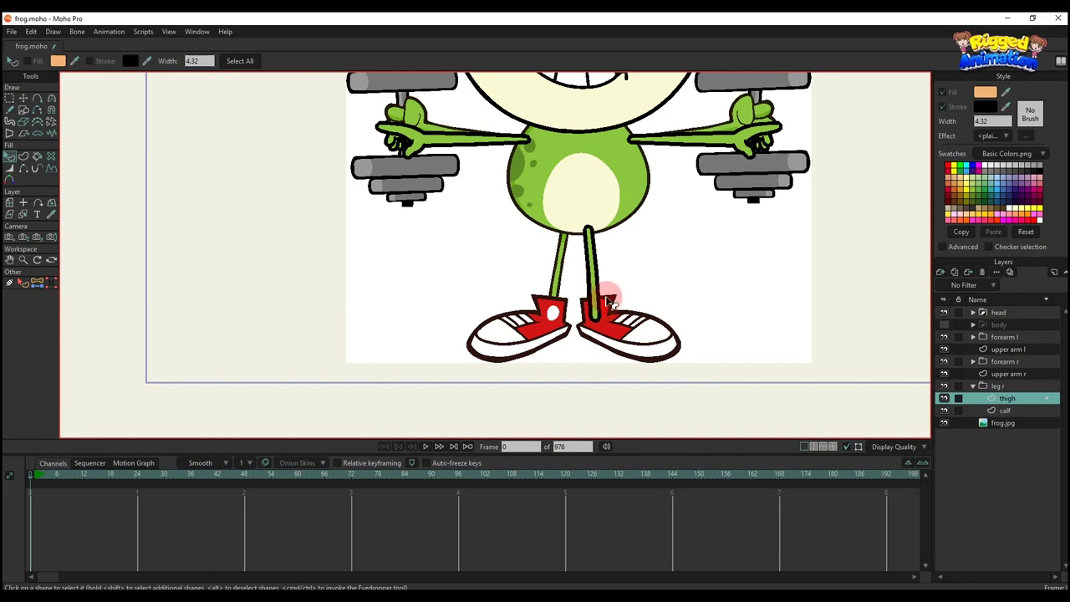
Add a vector layer named "shoe" above the thigh layer in the leg r group.
{"action": "scroll", "coordinate": [607, 302], "scroll_direction": "up", "scroll_amount": 3}
{"action": "left_click", "coordinate": [940, 274]}
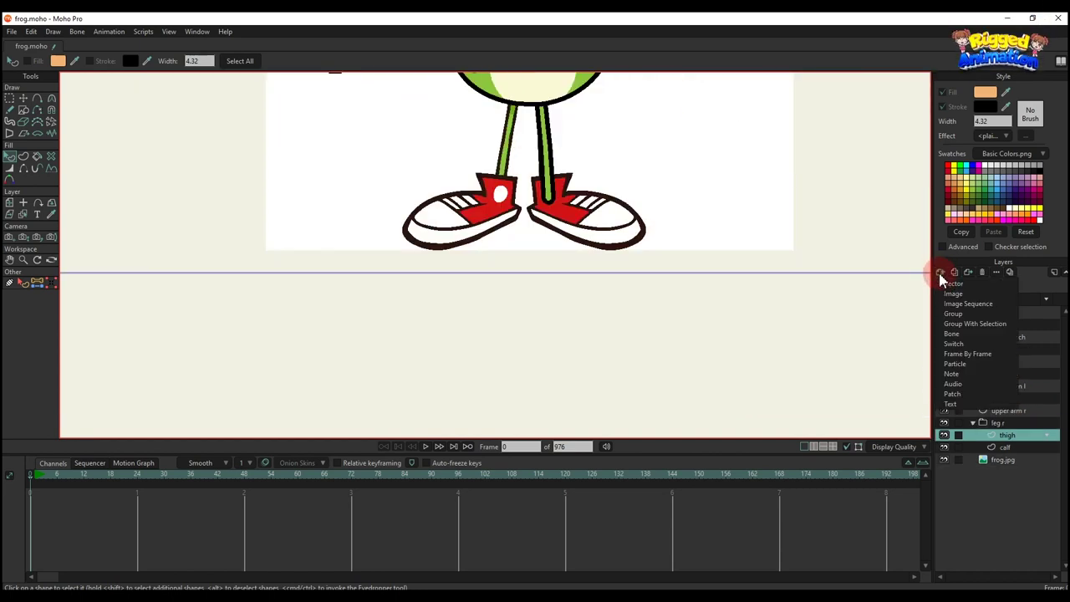
{"action": "left_click", "coordinate": [943, 282]}
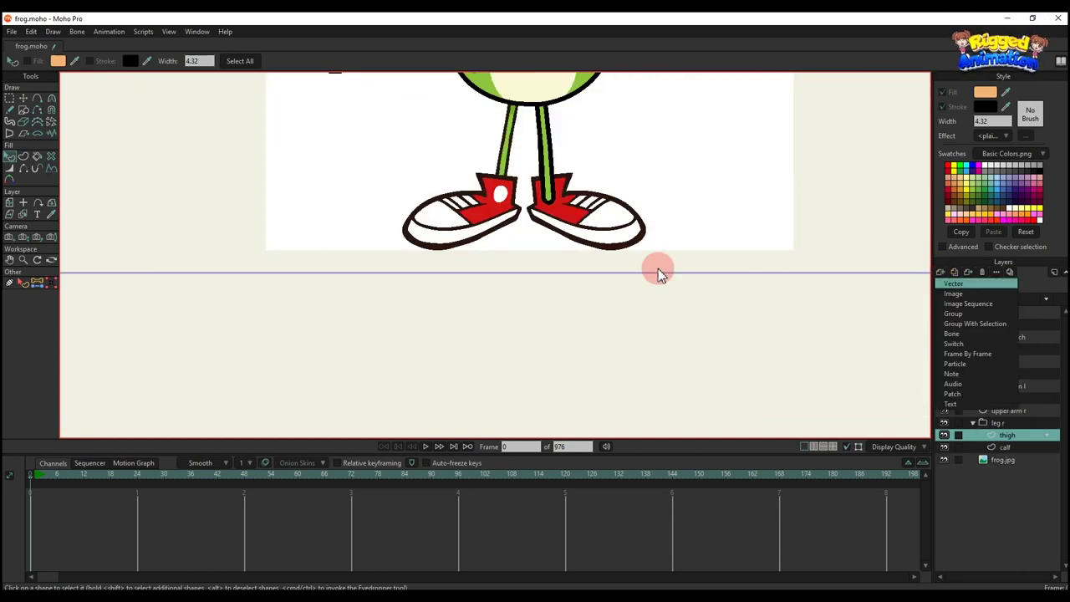
{"action": "scroll", "coordinate": [660, 225], "scroll_direction": "up", "scroll_amount": 2}
{"action": "scroll", "coordinate": [669, 245], "scroll_direction": "up", "scroll_amount": 2}
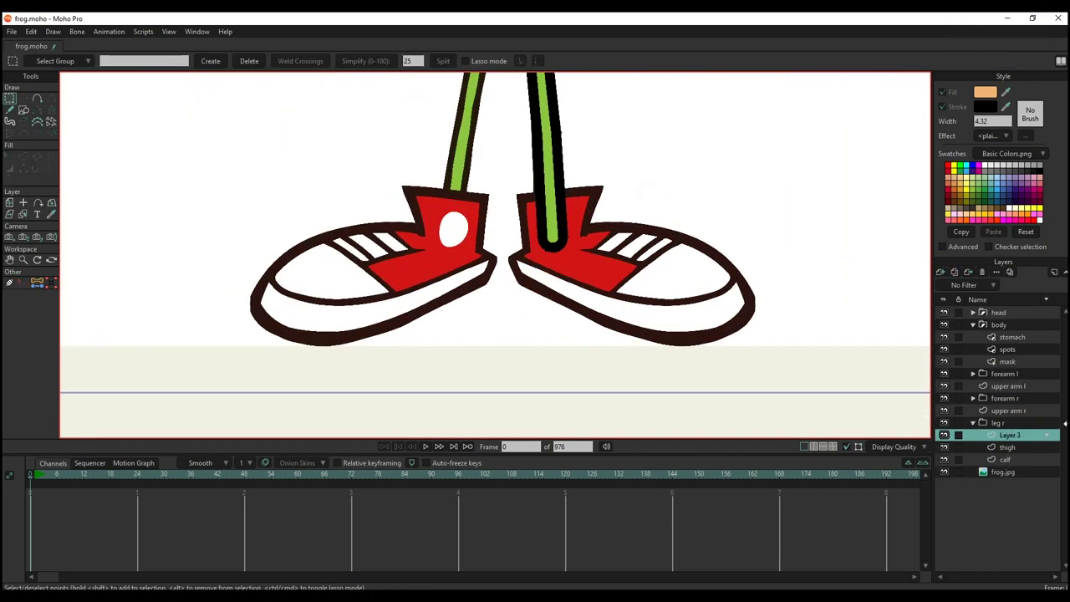
{"action": "double_click", "coordinate": [1003, 435]}
{"action": "type", "text": "s"}
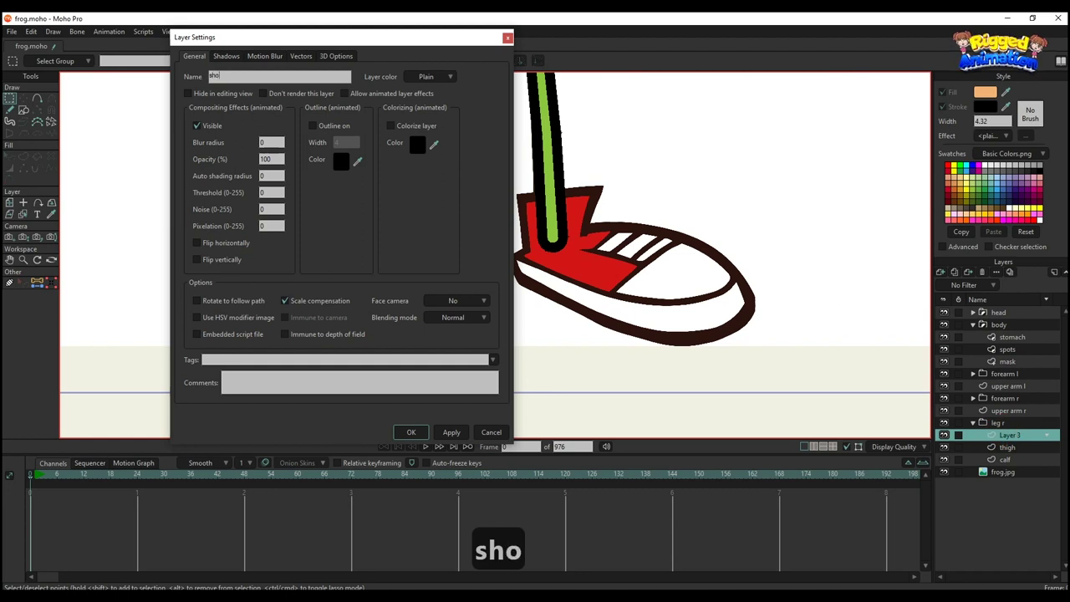
{"action": "type", "text": "hoe"}
{"action": "key", "text": "Return"}
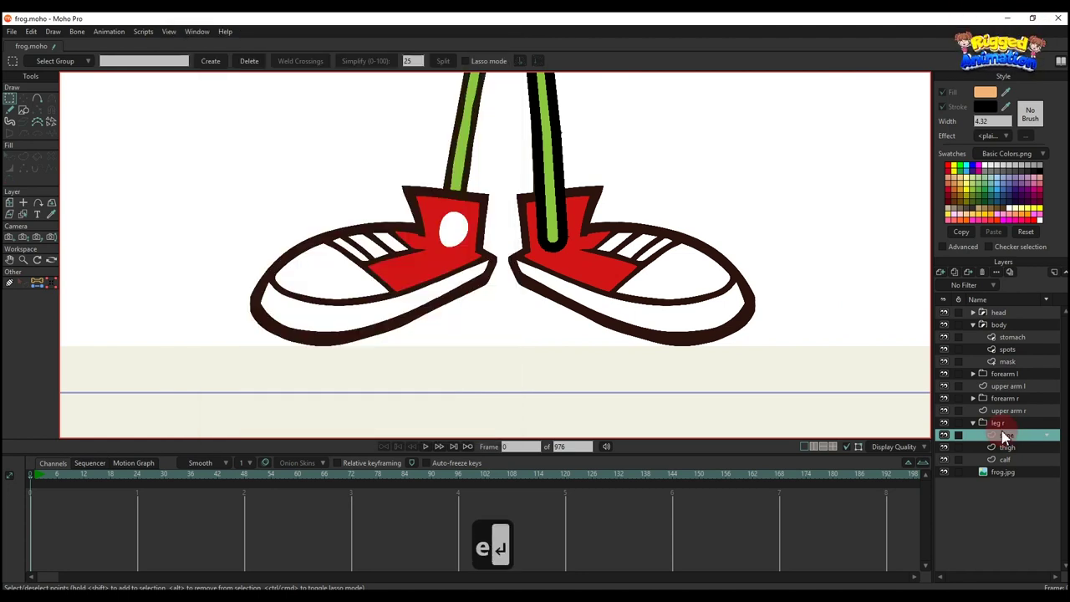
Draw a closed five-point outline around the shoe's ankle part on the shoe layer.
{"action": "scroll", "coordinate": [460, 208], "scroll_direction": "up", "scroll_amount": 3}
{"action": "key", "text": "a"}
{"action": "scroll", "coordinate": [401, 222], "scroll_direction": "up", "scroll_amount": 3}
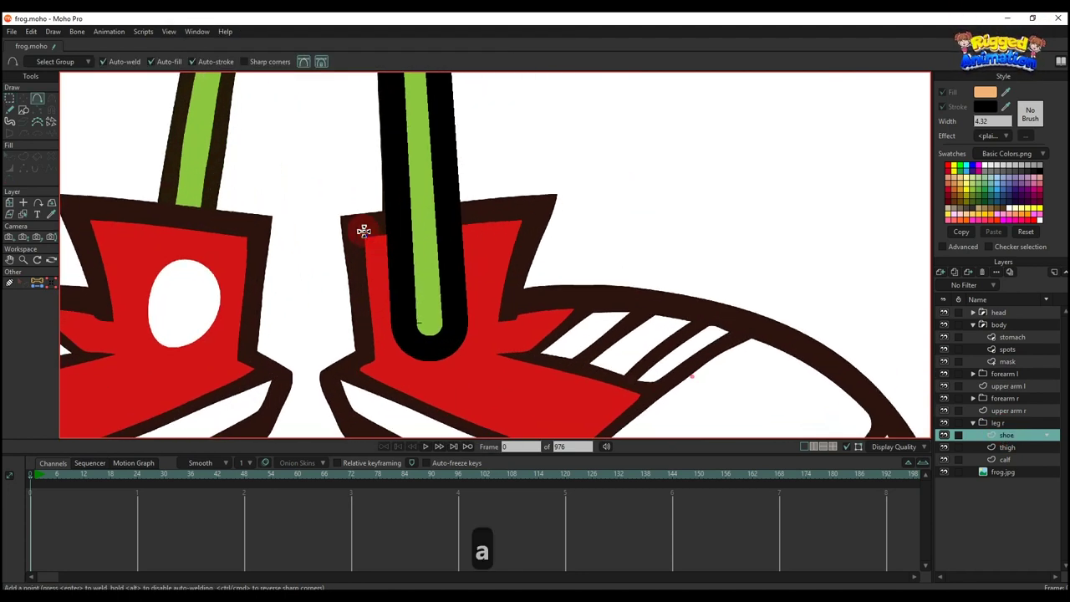
{"action": "mouse_move", "coordinate": [336, 205]}
{"action": "left_mouse_down"}
{"action": "mouse_move", "coordinate": [526, 174]}
{"action": "mouse_move", "coordinate": [497, 297]}
{"action": "left_mouse_up"}
{"action": "left_click_drag", "start_coordinate": [475, 333], "coordinate": [365, 347]}
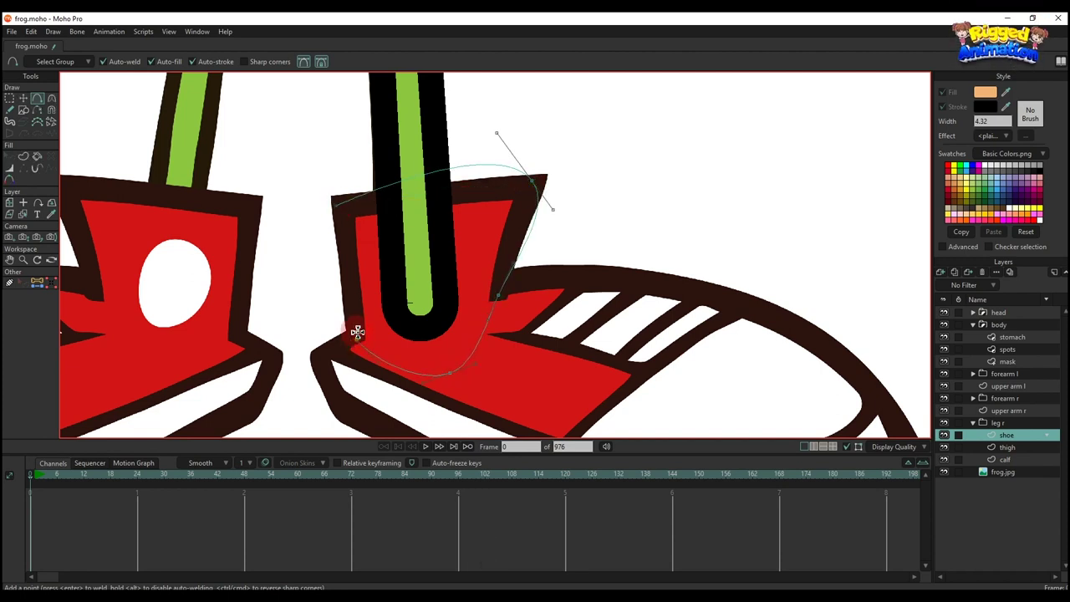
{"action": "left_click", "coordinate": [336, 207]}
Fill the shoe's ankle shape with the red sampled from the reference shoe and set its stroke width to 10.
{"action": "key", "text": "q"}
{"action": "scroll", "coordinate": [421, 236], "scroll_direction": "down", "scroll_amount": 2}
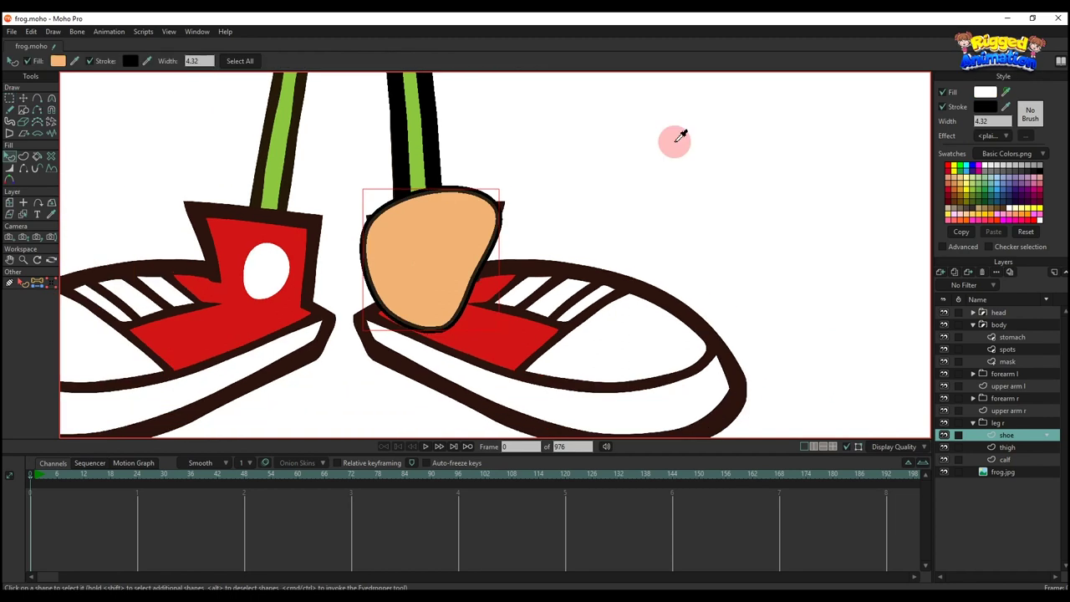
{"action": "left_click", "coordinate": [290, 234], "text": "ctrl"}
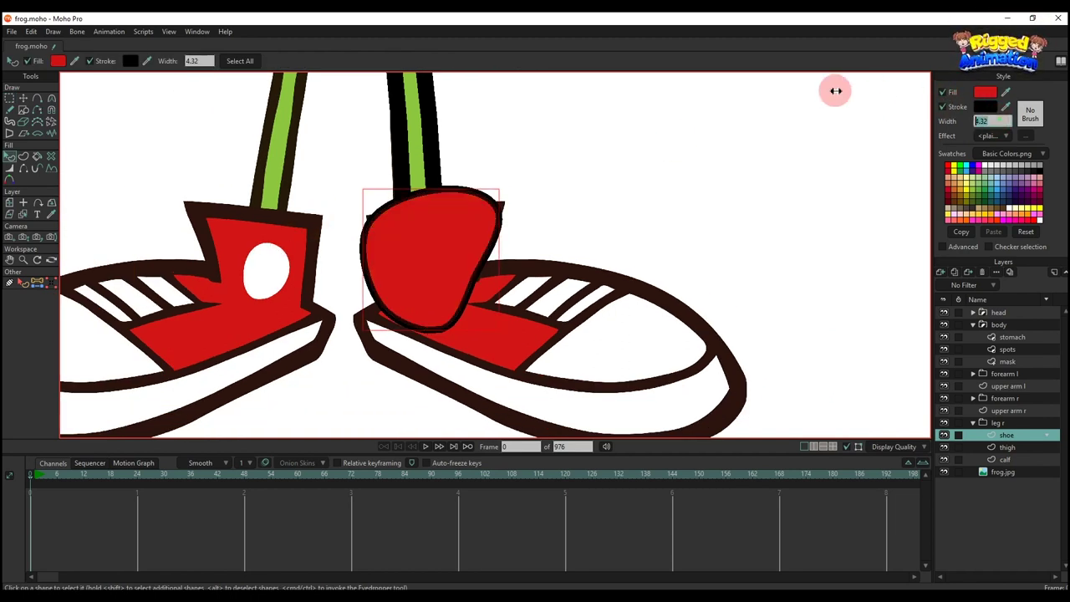
{"action": "type", "text": "10"}
{"action": "key", "text": "Return"}
{"action": "scroll", "coordinate": [577, 215], "scroll_direction": "left", "scroll_amount": 3}
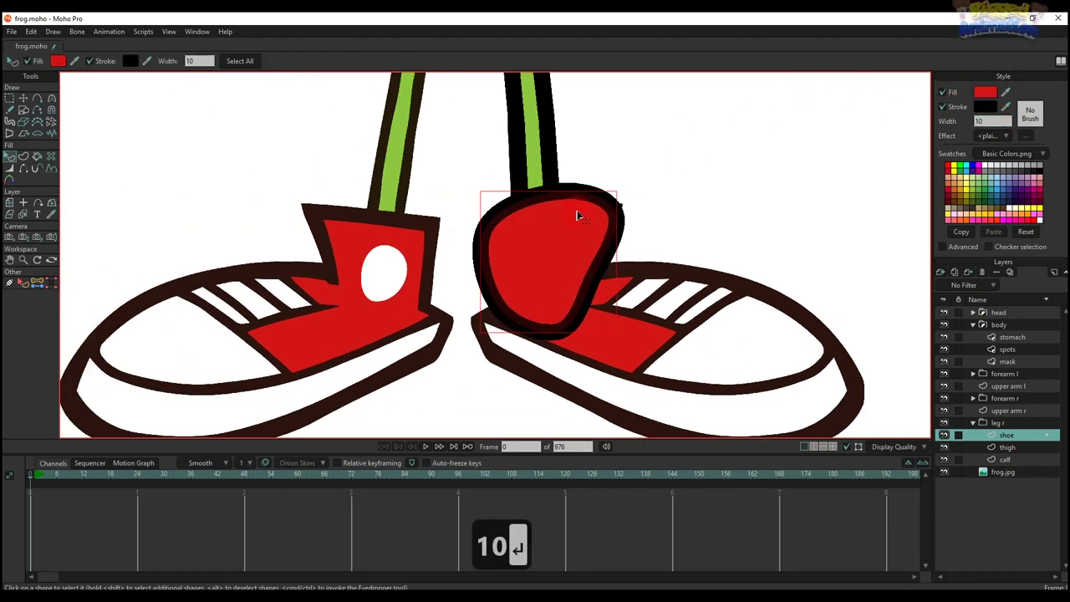
Make the ankle shape's two upper corners and the inner lower corner sharp by peaking their points.
{"action": "key", "text": "g"}
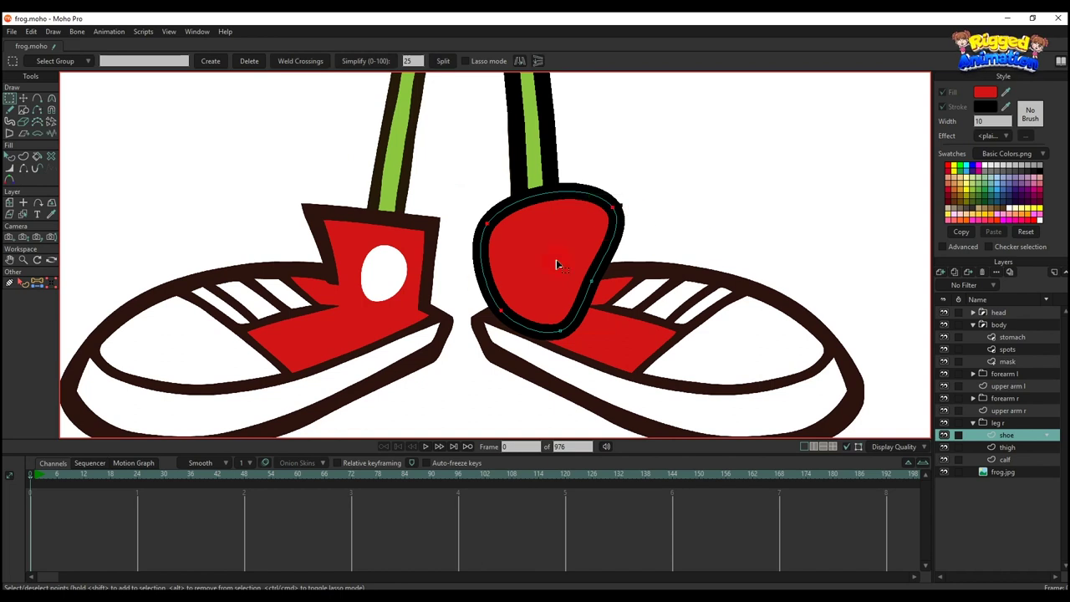
{"action": "key", "text": "c"}
{"action": "left_click", "coordinate": [180, 61]}
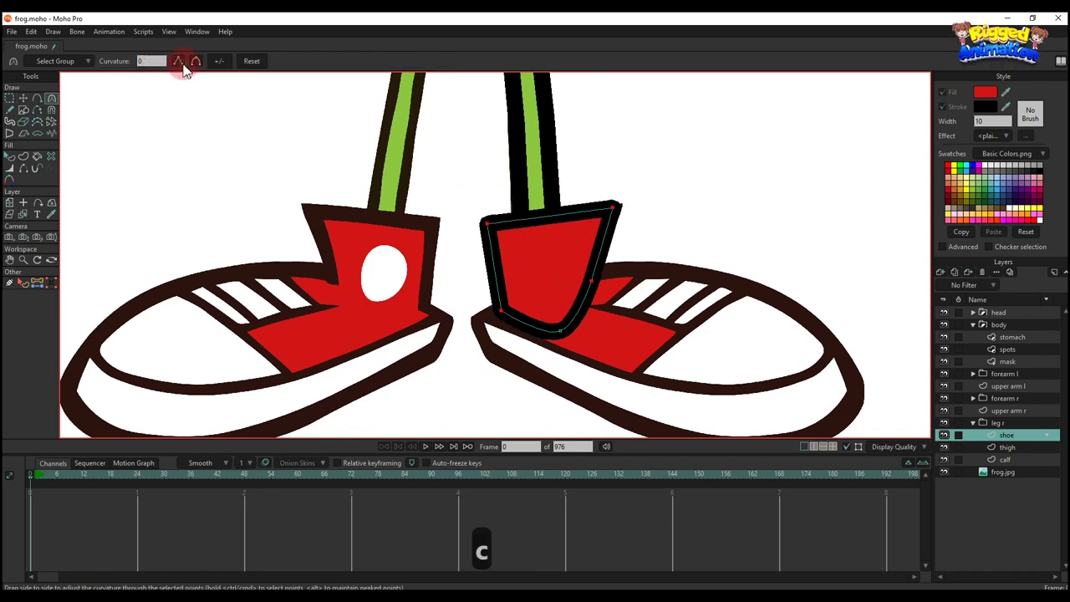
Hide the shoe layer's artwork and adjust the ankle outline's points to fit the reference shoe's ankle part.
{"action": "left_click", "coordinate": [943, 436]}
{"action": "key", "text": "t"}
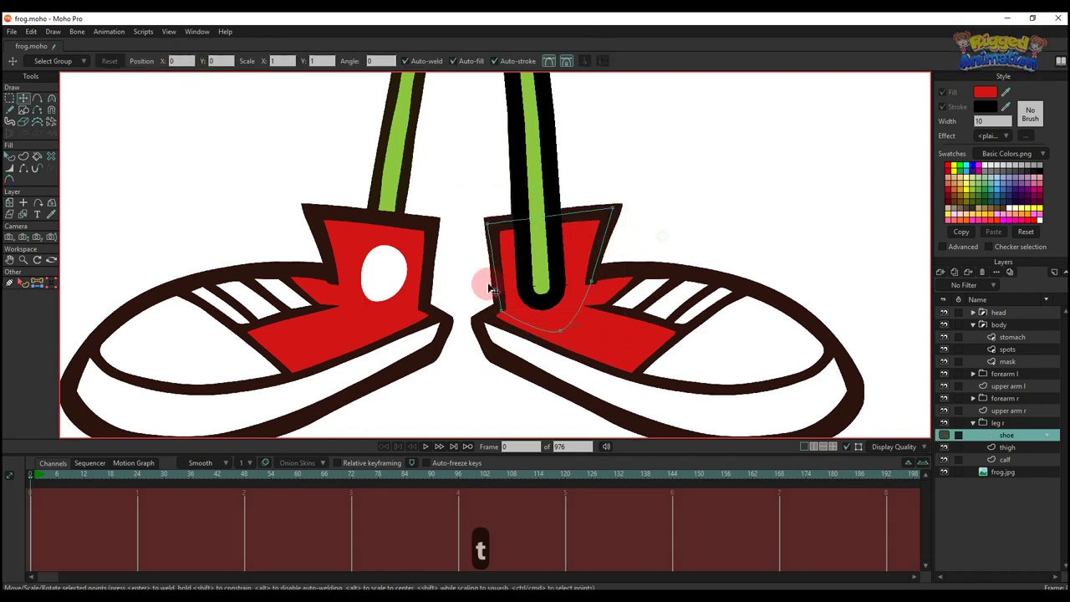
{"action": "scroll", "coordinate": [519, 322], "scroll_direction": "up", "scroll_amount": 3}
{"action": "left_click_drag", "start_coordinate": [477, 132], "coordinate": [492, 130]}
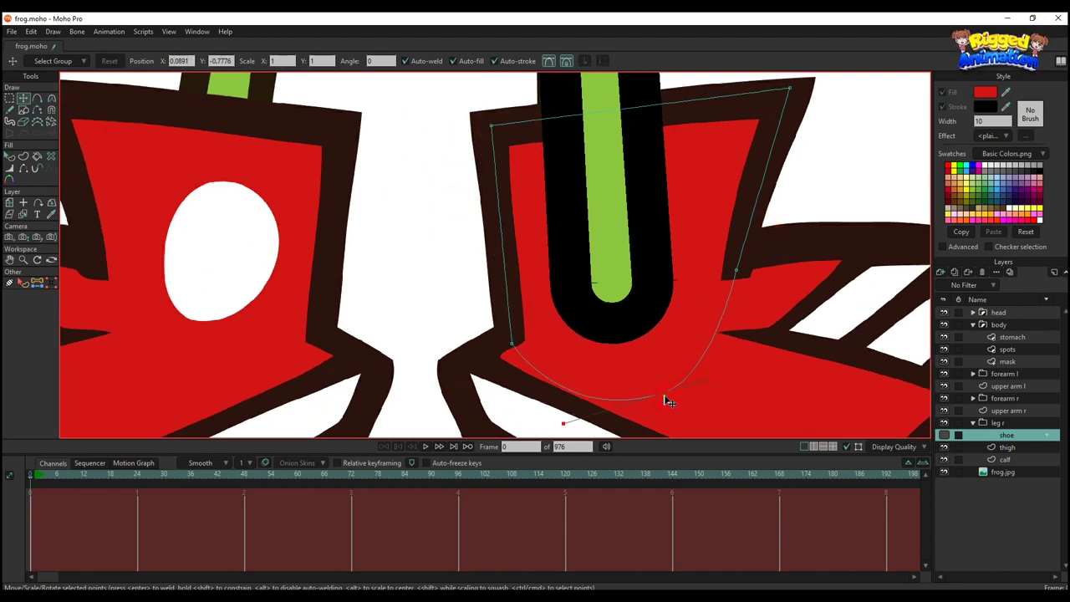
{"action": "scroll", "coordinate": [556, 351], "scroll_direction": "down", "scroll_amount": 3}
{"action": "scroll", "coordinate": [535, 326], "scroll_direction": "up", "scroll_amount": 3}
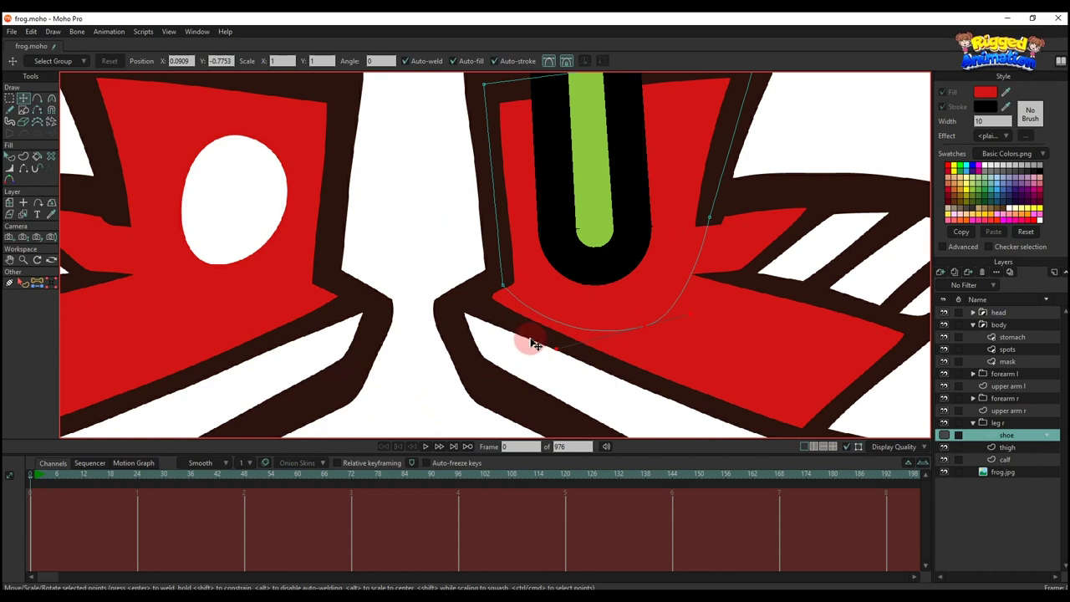
{"action": "scroll", "coordinate": [535, 345], "scroll_direction": "down", "scroll_amount": 3}
Draw a closed outline around the whole foot of the reference shoe, from the instep around the toe and sole to the heel.
{"action": "key", "text": "a"}
{"action": "scroll", "coordinate": [444, 289], "scroll_direction": "up", "scroll_amount": 2}
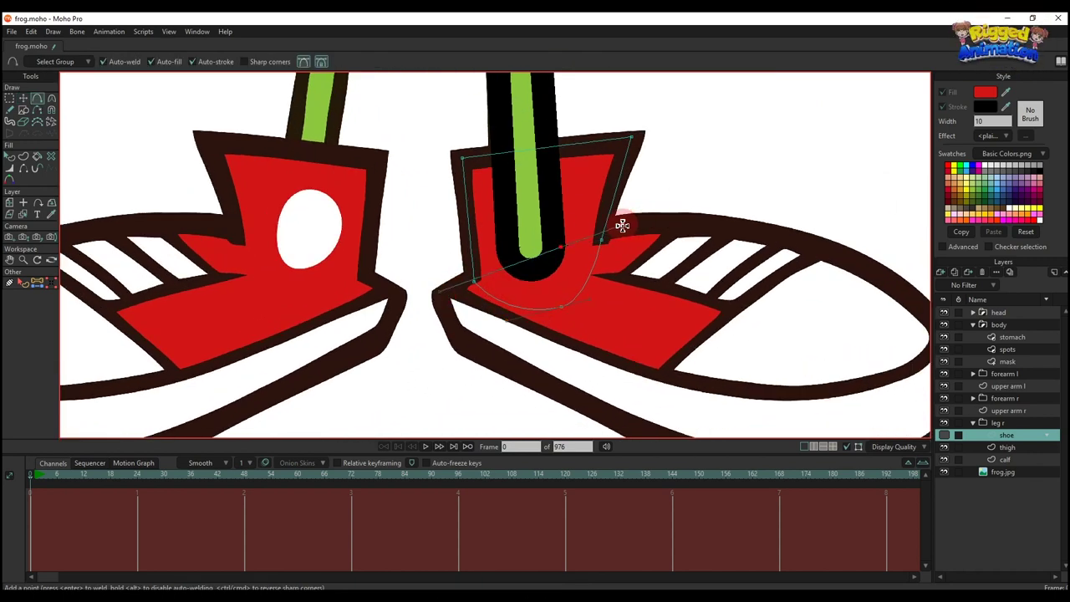
{"action": "scroll", "coordinate": [618, 221], "scroll_direction": "down", "scroll_amount": 1}
{"action": "left_click_drag", "start_coordinate": [621, 226], "coordinate": [877, 328]}
{"action": "left_click_drag", "start_coordinate": [881, 363], "coordinate": [461, 279]}
Make the foot outline's two heel corners sharp by peaking their points.
{"action": "key", "text": "h"}
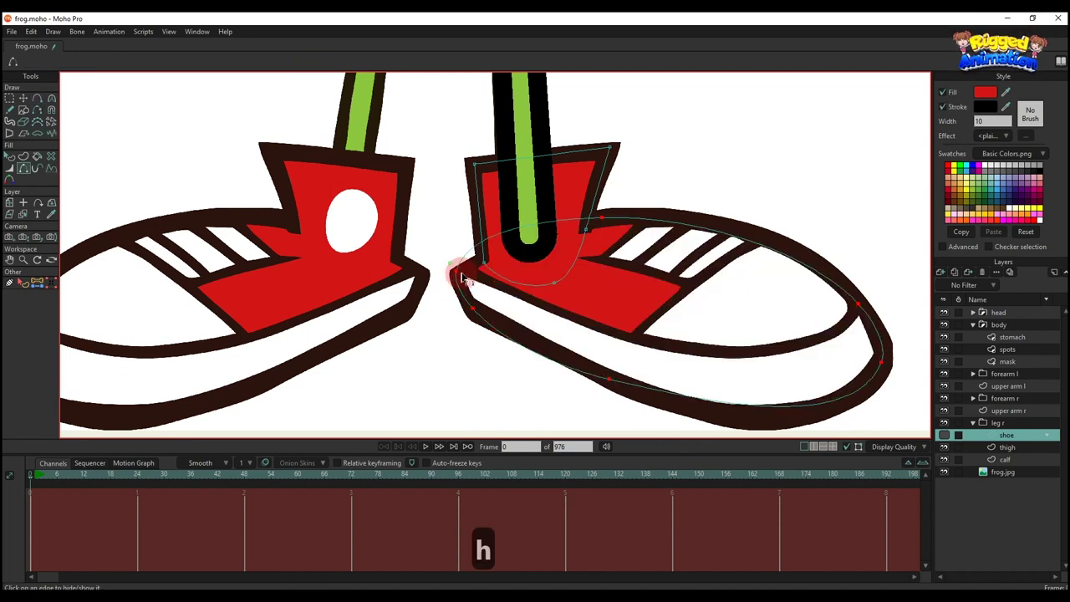
{"action": "key", "text": "g"}
{"action": "left_click", "coordinate": [445, 264]}
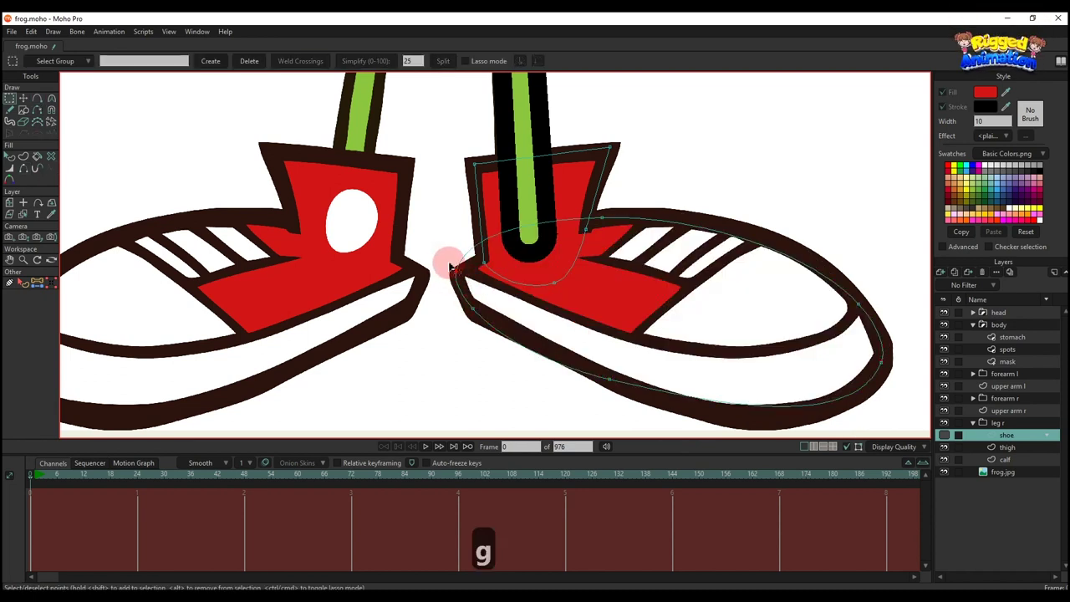
{"action": "key", "text": "c"}
{"action": "left_click", "coordinate": [178, 63]}
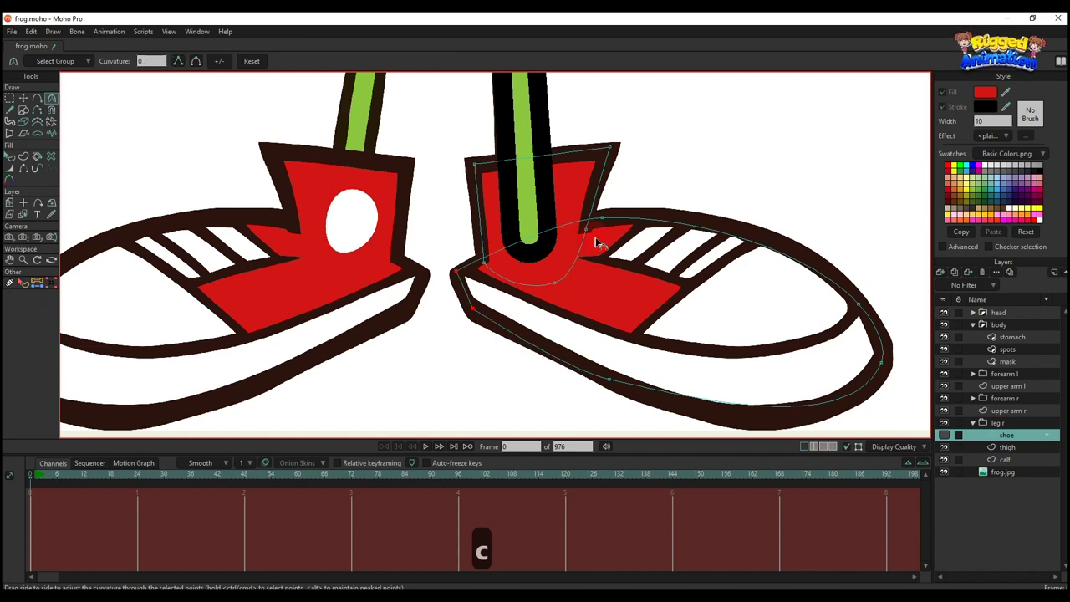
Bend the foot outline's underside with the Curvature tool so it follows the reference sole.
{"action": "scroll", "coordinate": [587, 277], "scroll_direction": "down", "scroll_amount": 2}
{"action": "left_click_drag", "start_coordinate": [622, 345], "coordinate": [601, 326]}
{"action": "key", "text": "y"}
{"action": "scroll", "coordinate": [633, 349], "scroll_direction": "up", "scroll_amount": 2}
{"action": "key", "text": "v"}
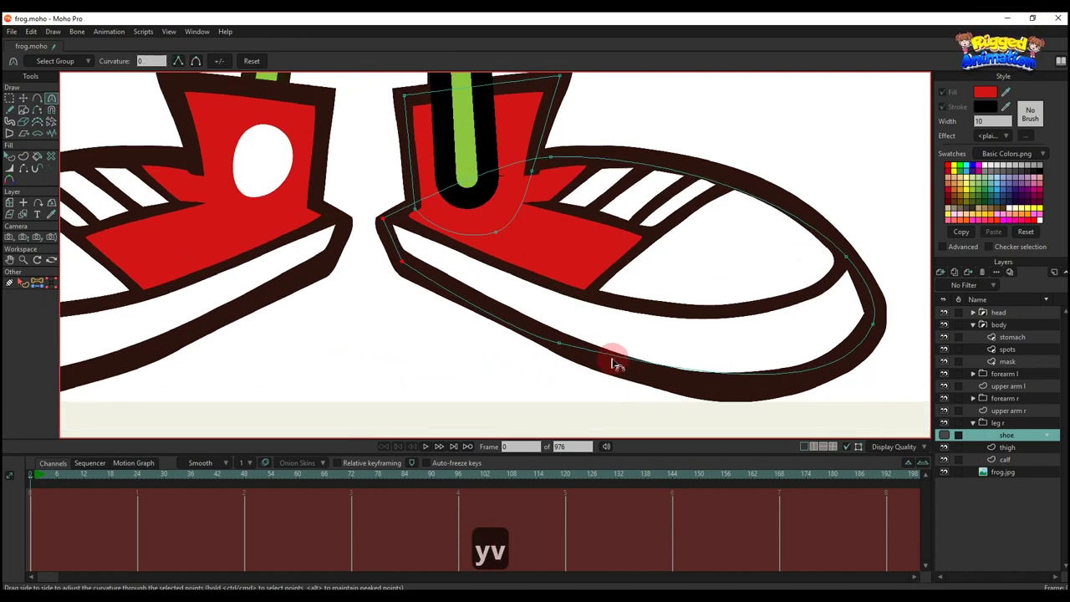
{"action": "key", "text": "t"}
{"action": "key", "text": "c"}
{"action": "left_click_drag", "start_coordinate": [661, 375], "coordinate": [685, 398]}
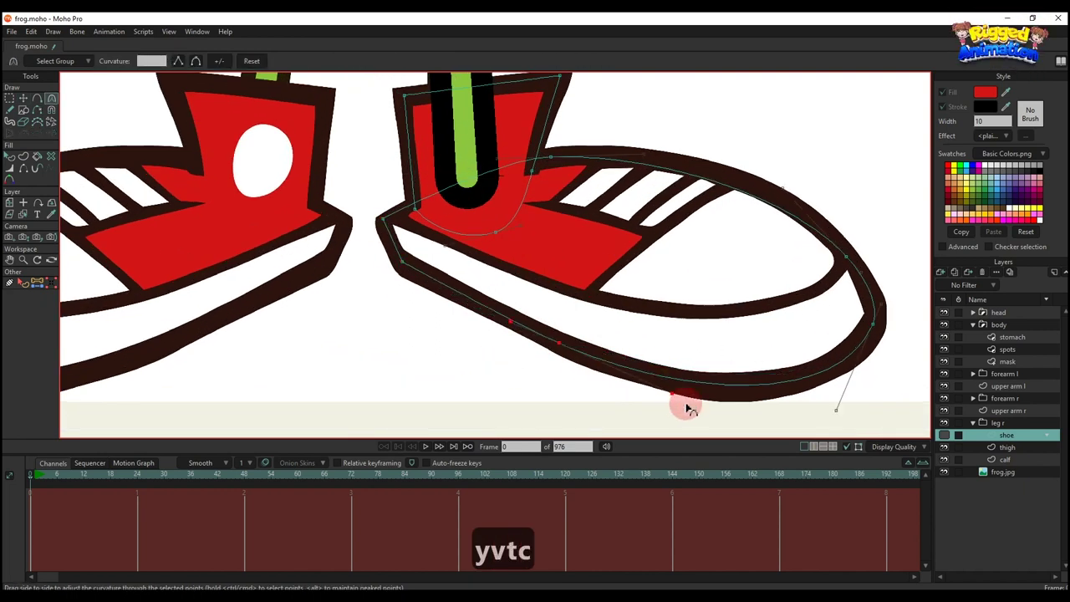
Refine the curve over the toe and add a point on the foot's upper outline where the toe cap begins.
{"action": "left_click_drag", "start_coordinate": [756, 251], "coordinate": [744, 272]}
{"action": "left_click", "coordinate": [760, 201]}
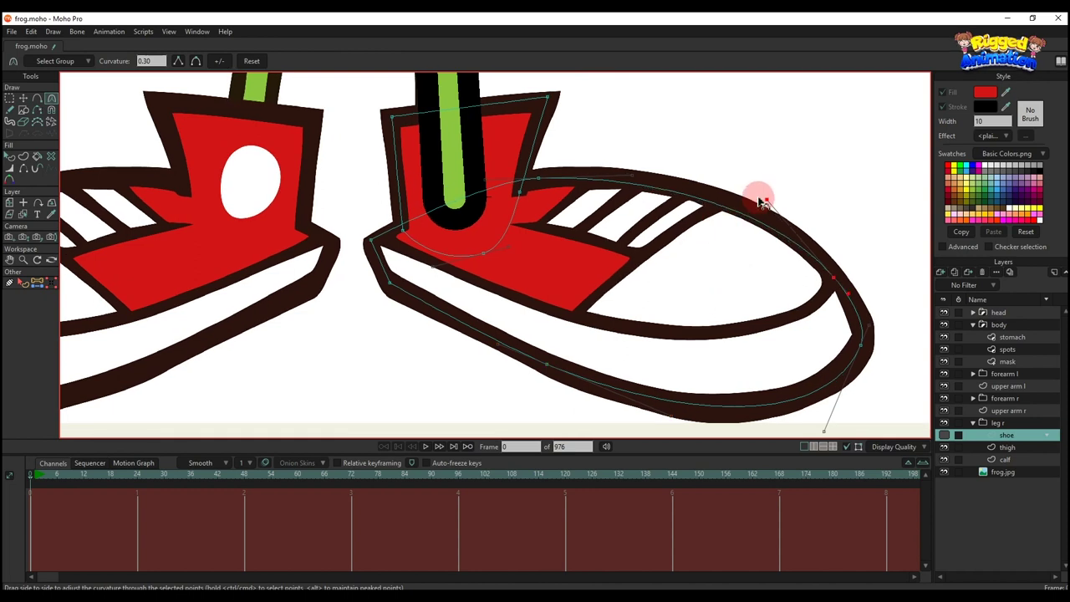
{"action": "key", "text": "a"}
{"action": "left_click", "coordinate": [725, 202]}
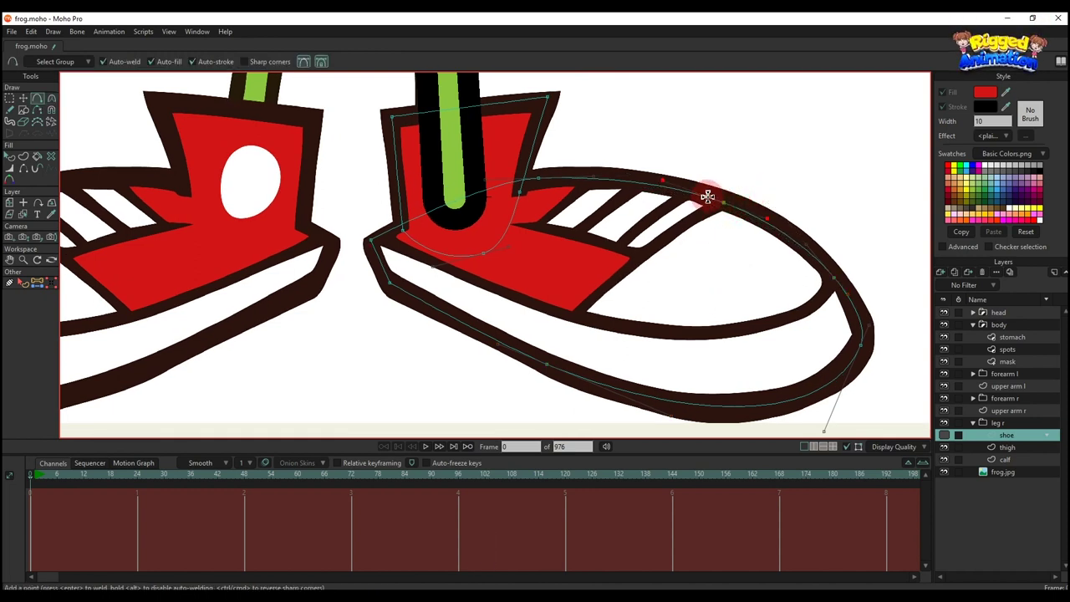
{"action": "key", "text": "t"}
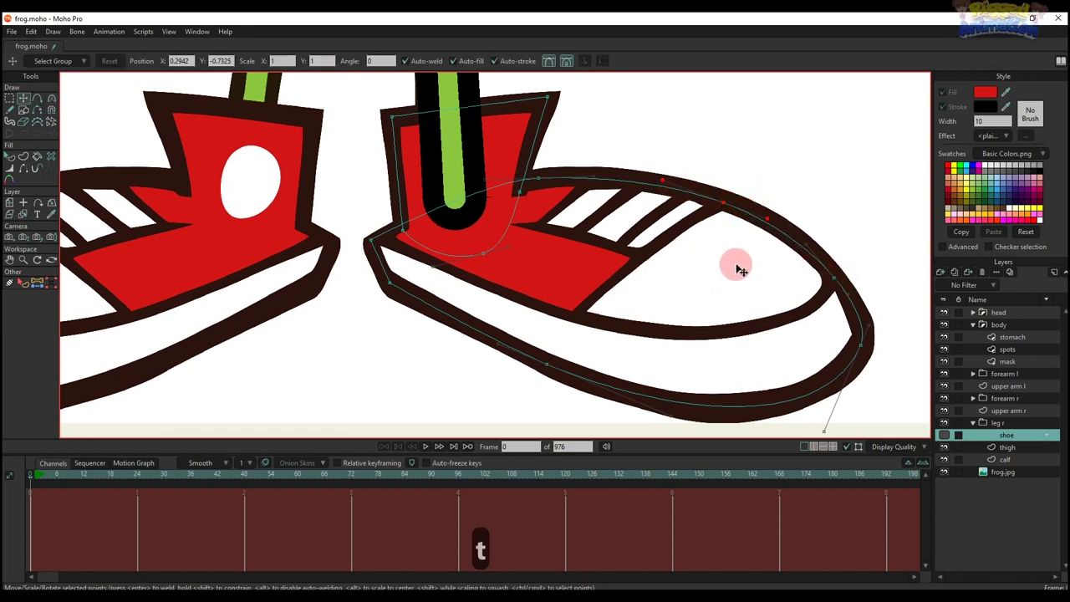
Fill the foot shape with the white sampled from the reference toe cap and show the shoe layer.
{"action": "key", "text": "q"}
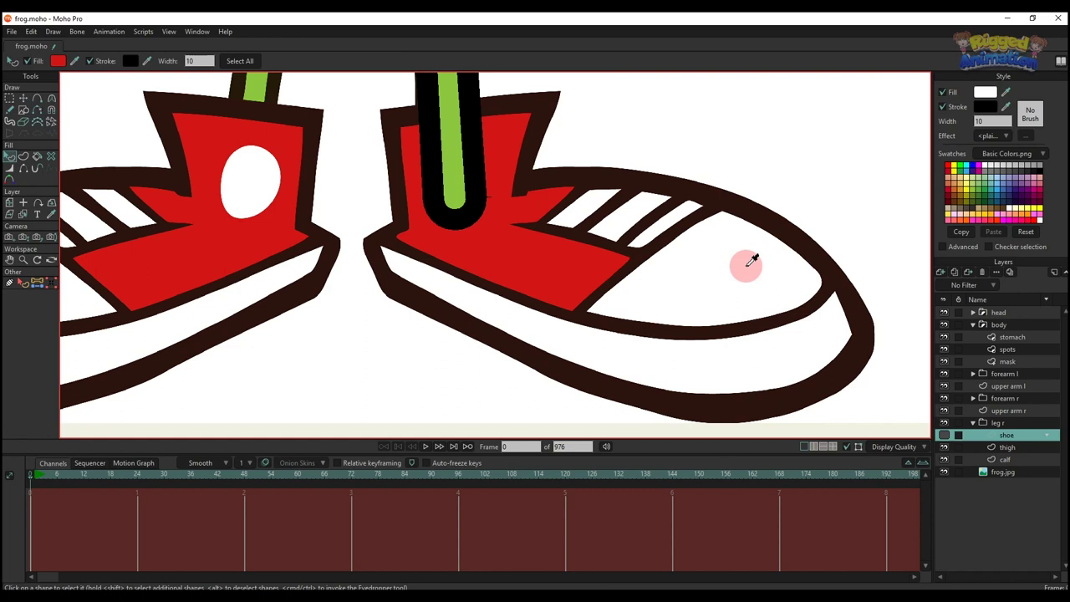
{"action": "left_click", "coordinate": [752, 261], "text": "ctrl"}
{"action": "left_click", "coordinate": [943, 437]}
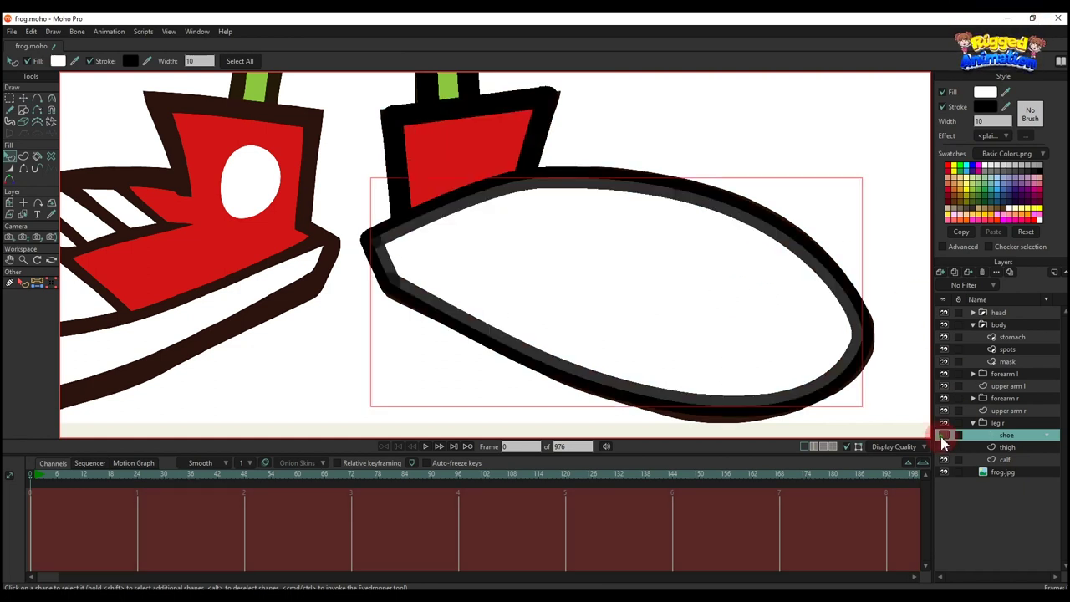
Hide the shoe layer again and draw the curved line along the sole's upper edge from the heel corner to the toe.
{"action": "left_click", "coordinate": [943, 436]}
{"action": "key", "text": "g"}
{"action": "key", "text": "a"}
{"action": "mouse_move", "coordinate": [372, 240]}
{"action": "left_mouse_down"}
{"action": "mouse_move", "coordinate": [439, 278]}
{"action": "mouse_move", "coordinate": [594, 320]}
{"action": "mouse_move", "coordinate": [575, 315]}
{"action": "mouse_move", "coordinate": [793, 313]}
{"action": "mouse_move", "coordinate": [833, 277]}
{"action": "left_mouse_up"}
{"action": "key", "text": "v"}
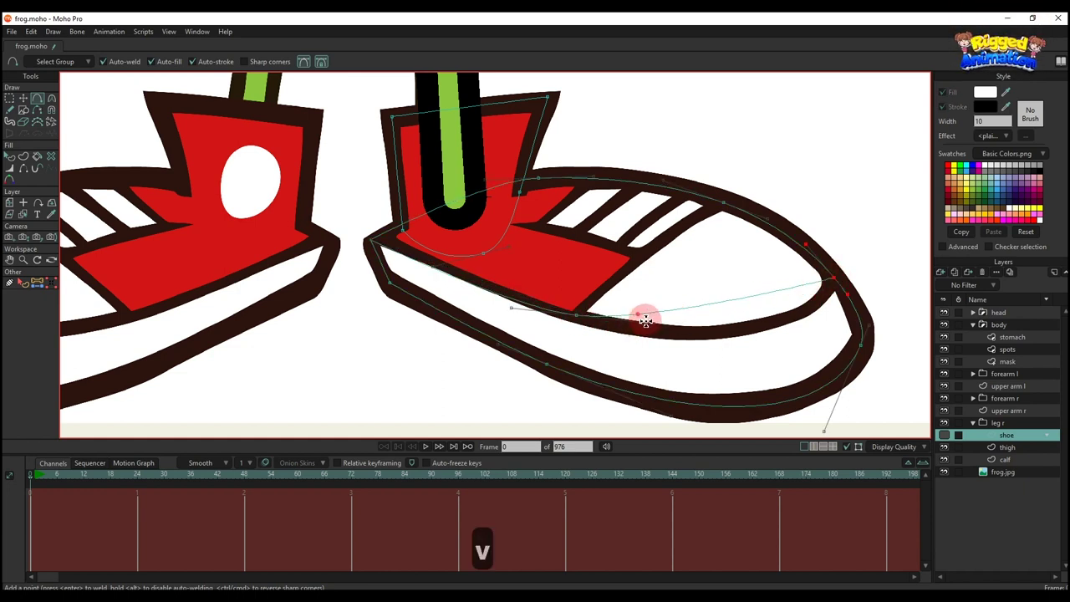
{"action": "key", "text": "c"}
{"action": "left_click_drag", "start_coordinate": [658, 332], "coordinate": [773, 355]}
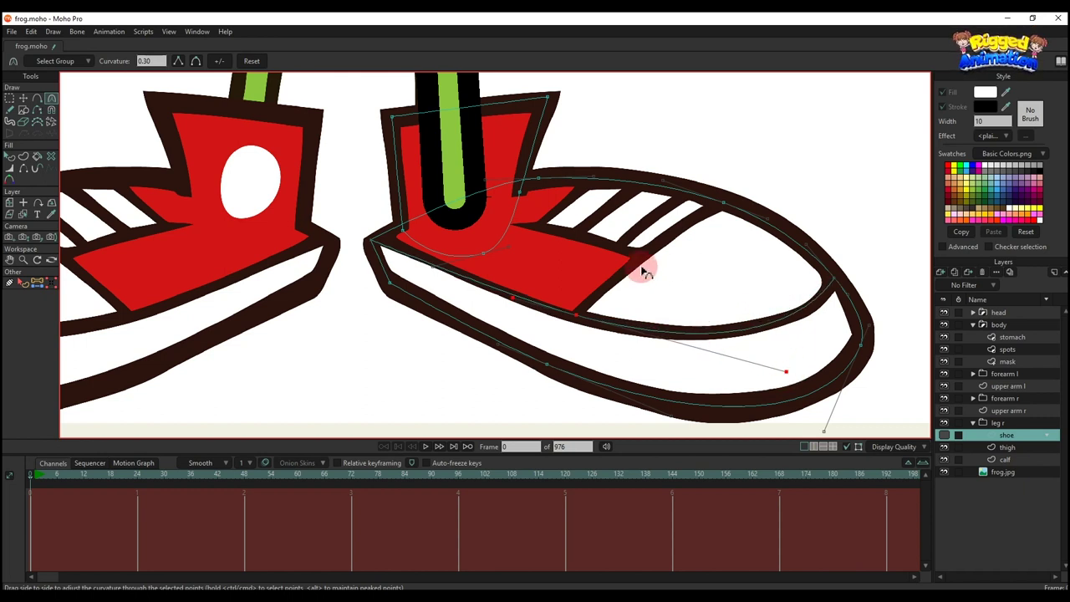
Draw the toe cap's edge line from the sole line up to the foot's upper outline and adjust its points to the reference.
{"action": "key", "text": "a"}
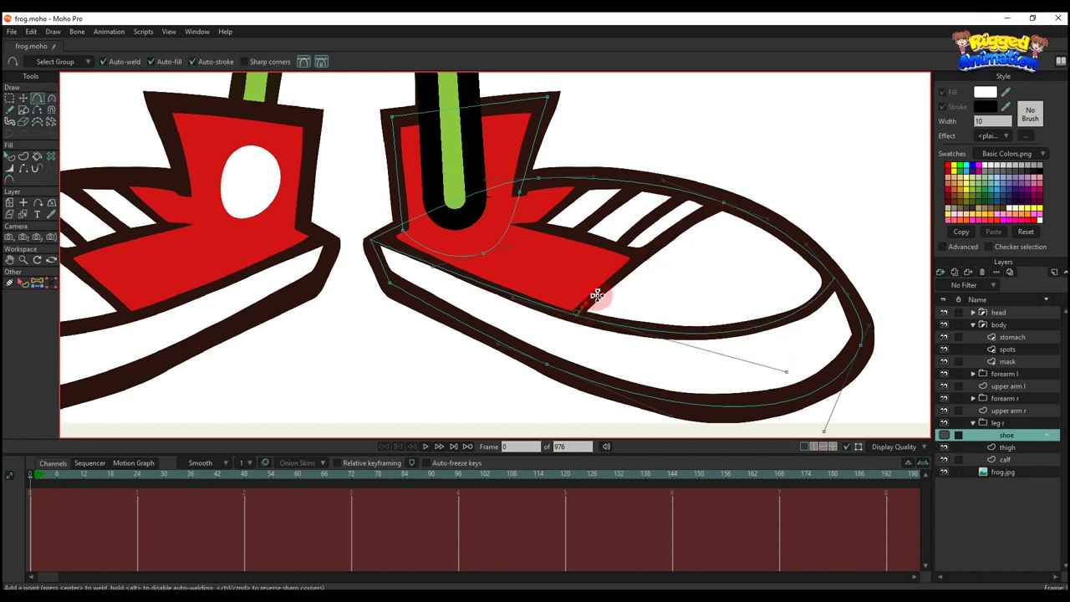
{"action": "left_click_drag", "start_coordinate": [597, 295], "coordinate": [729, 203]}
{"action": "key", "text": "v"}
{"action": "left_click_drag", "start_coordinate": [658, 250], "coordinate": [671, 240]}
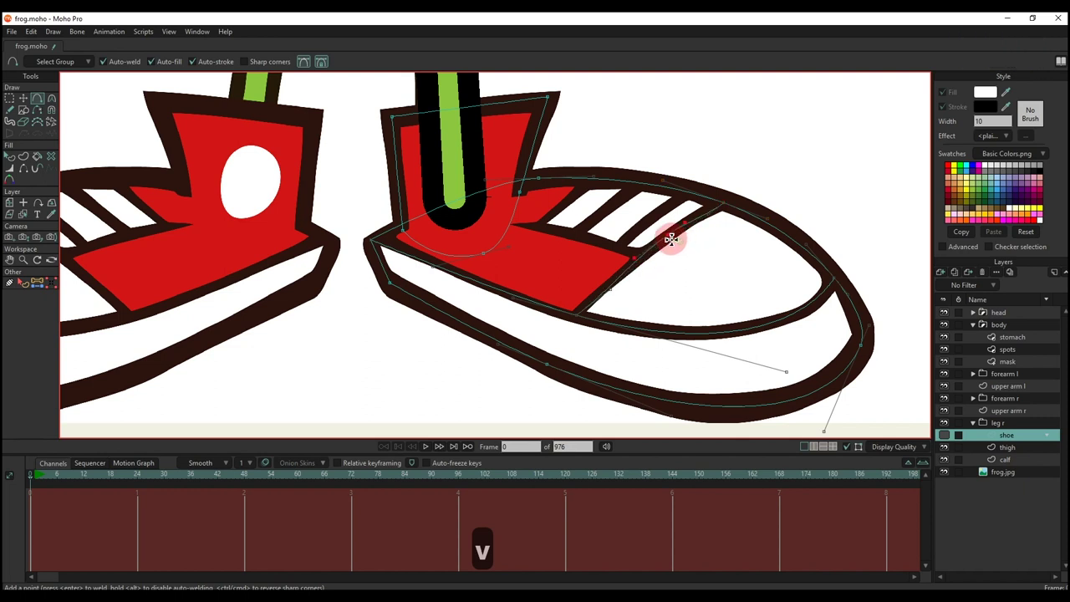
{"action": "key", "text": "t"}
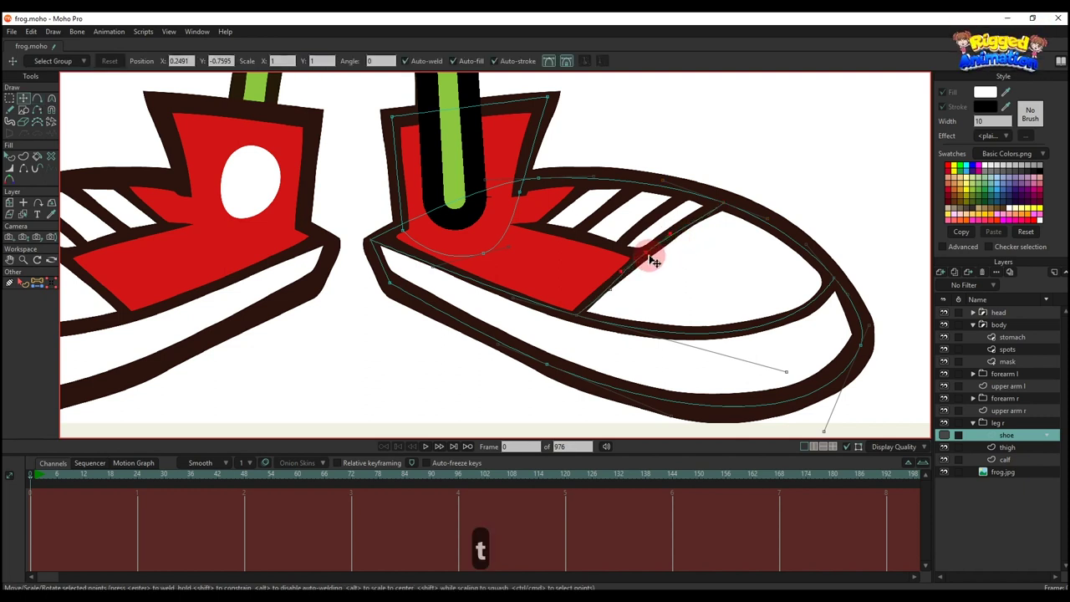
{"action": "left_click_drag", "start_coordinate": [608, 290], "coordinate": [604, 289]}
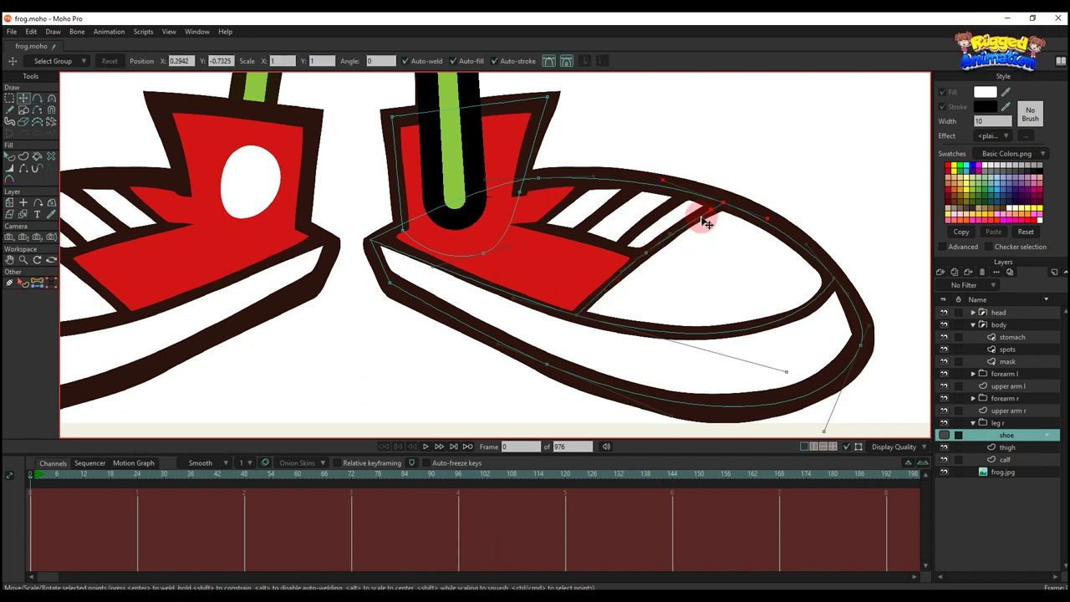
Create a shape from the points enclosing the shoe's upper between the heel and toe cap, with the reference red as fill.
{"action": "left_click", "coordinate": [943, 436]}
{"action": "left_click", "coordinate": [942, 436]}
{"action": "key", "text": "g"}
{"action": "left_click", "coordinate": [366, 233]}
{"action": "left_click_drag", "start_coordinate": [362, 233], "coordinate": [382, 250]}
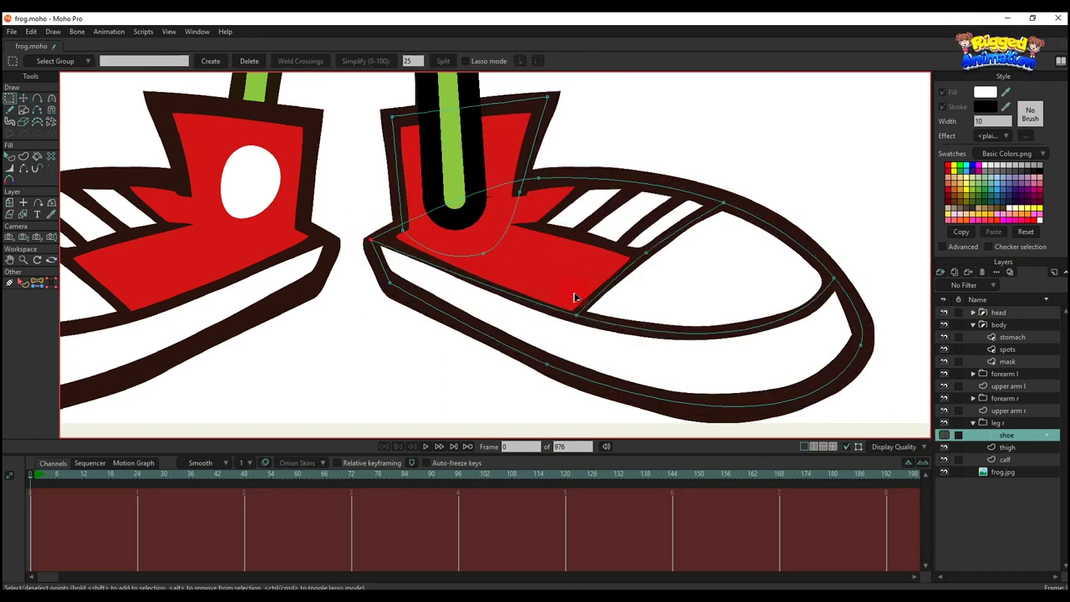
{"action": "left_click_drag", "start_coordinate": [565, 292], "coordinate": [597, 319]}
{"action": "left_click_drag", "start_coordinate": [630, 239], "coordinate": [667, 270]}
{"action": "left_click_drag", "start_coordinate": [677, 184], "coordinate": [746, 223]}
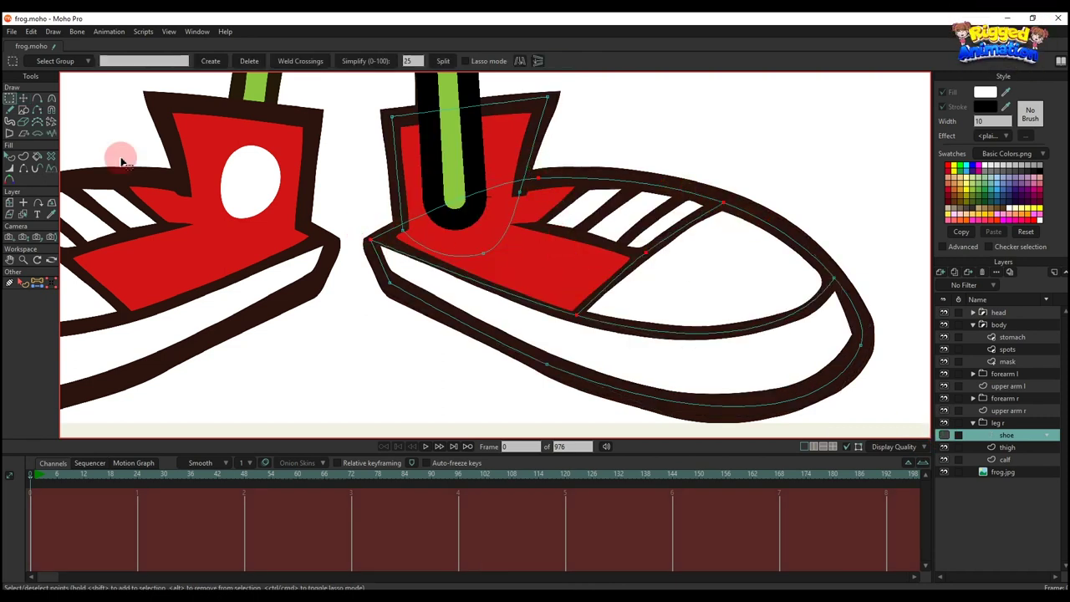
{"action": "left_click", "coordinate": [22, 156]}
{"action": "left_click", "coordinate": [132, 62]}
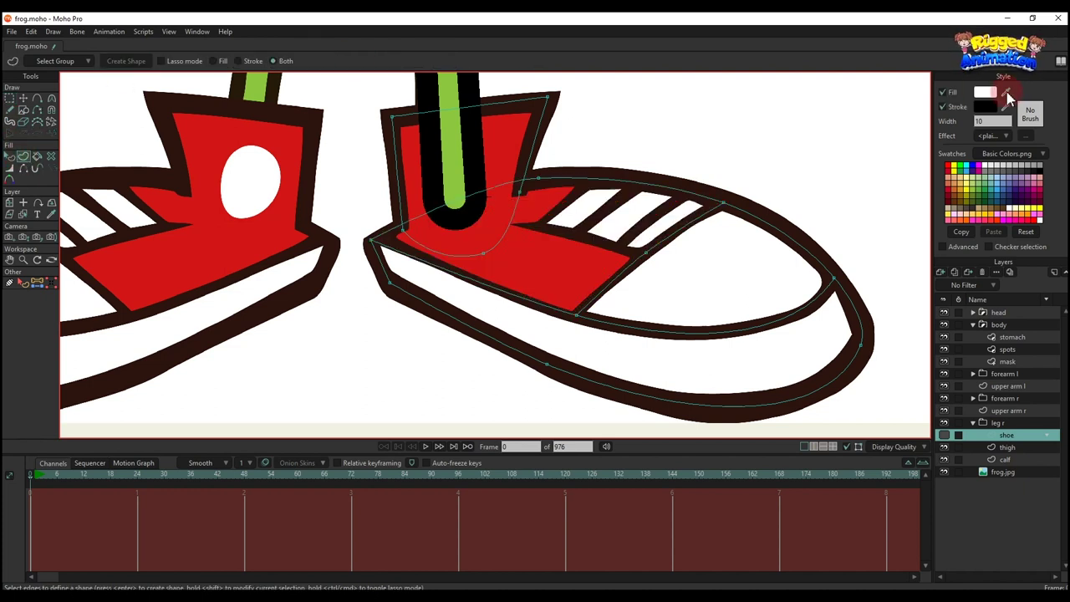
Draw the lace panel's edge from the foot's upper outline around its inner corner to the toe cap line.
{"action": "key", "text": "a"}
{"action": "scroll", "coordinate": [570, 215], "scroll_direction": "up", "scroll_amount": 3}
{"action": "mouse_move", "coordinate": [571, 215]}
{"action": "left_mouse_down"}
{"action": "mouse_move", "coordinate": [521, 251]}
{"action": "mouse_move", "coordinate": [553, 195]}
{"action": "mouse_move", "coordinate": [501, 256]}
{"action": "left_mouse_up"}
{"action": "scroll", "coordinate": [524, 245], "scroll_direction": "down", "scroll_amount": 5}
{"action": "scroll", "coordinate": [511, 251], "scroll_direction": "up", "scroll_amount": 6}
{"action": "key", "text": "t"}
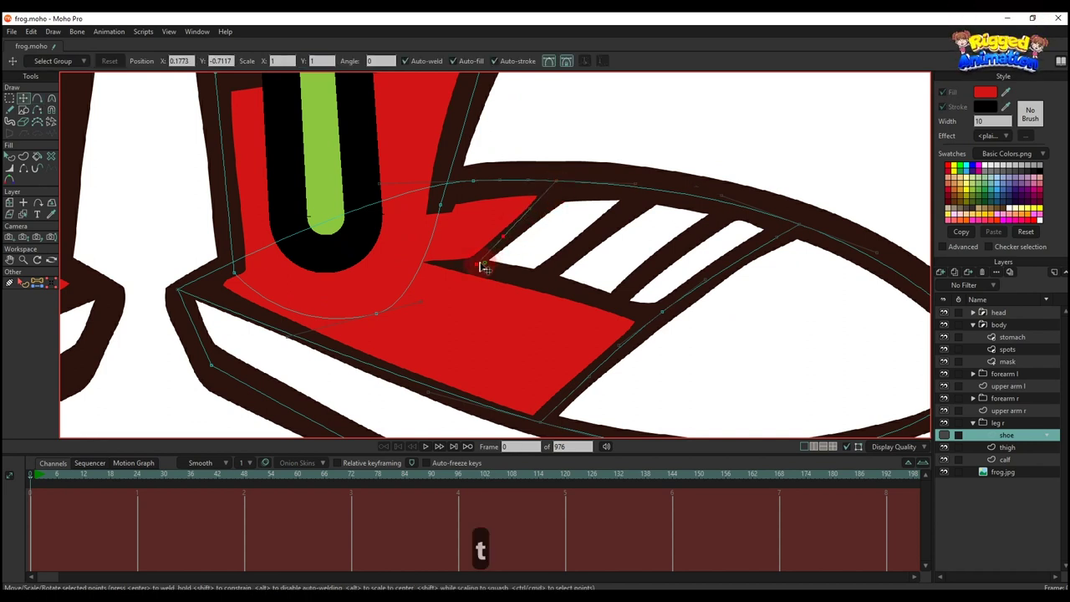
{"action": "left_click_drag", "start_coordinate": [552, 199], "coordinate": [657, 323]}
{"action": "key", "text": "a"}
{"action": "key", "text": "t"}
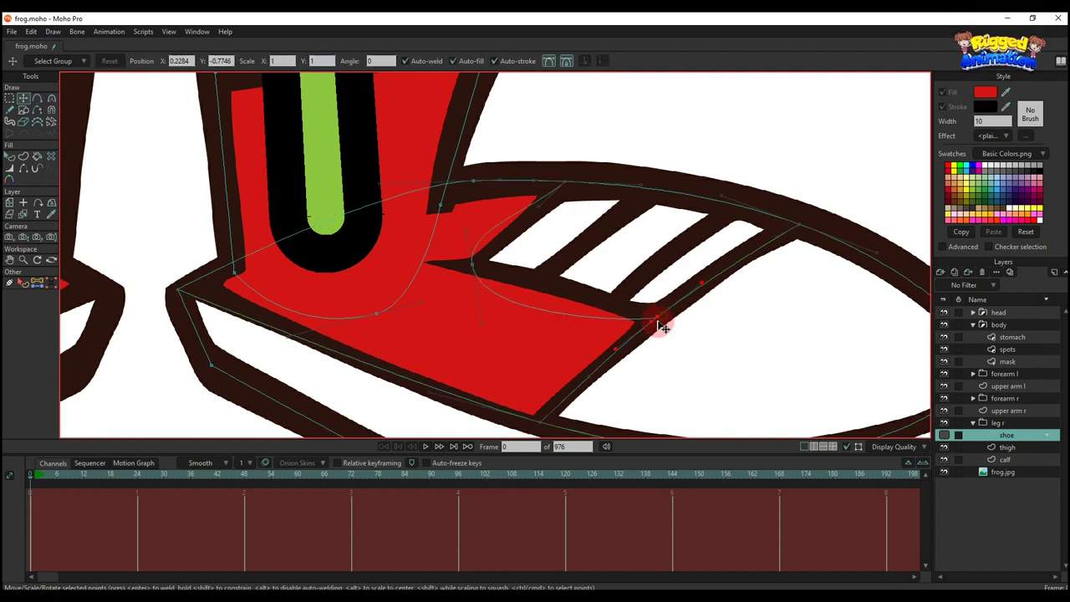
Straighten the lace panel's edges by adjusting the curvature at its inner corner and its junction with the toe cap line.
{"action": "key", "text": "c"}
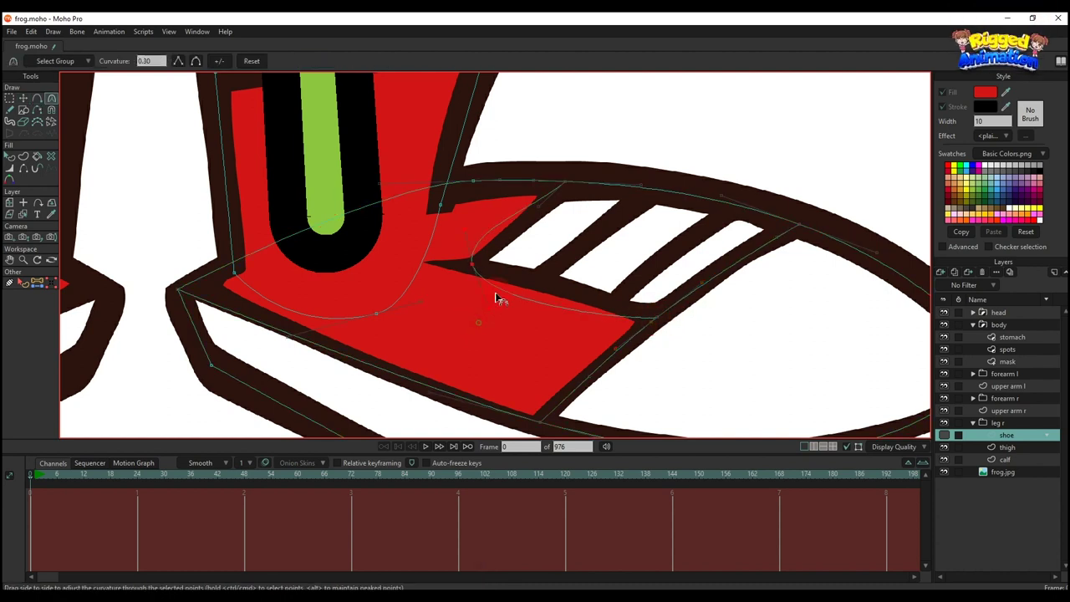
{"action": "left_click", "coordinate": [610, 309]}
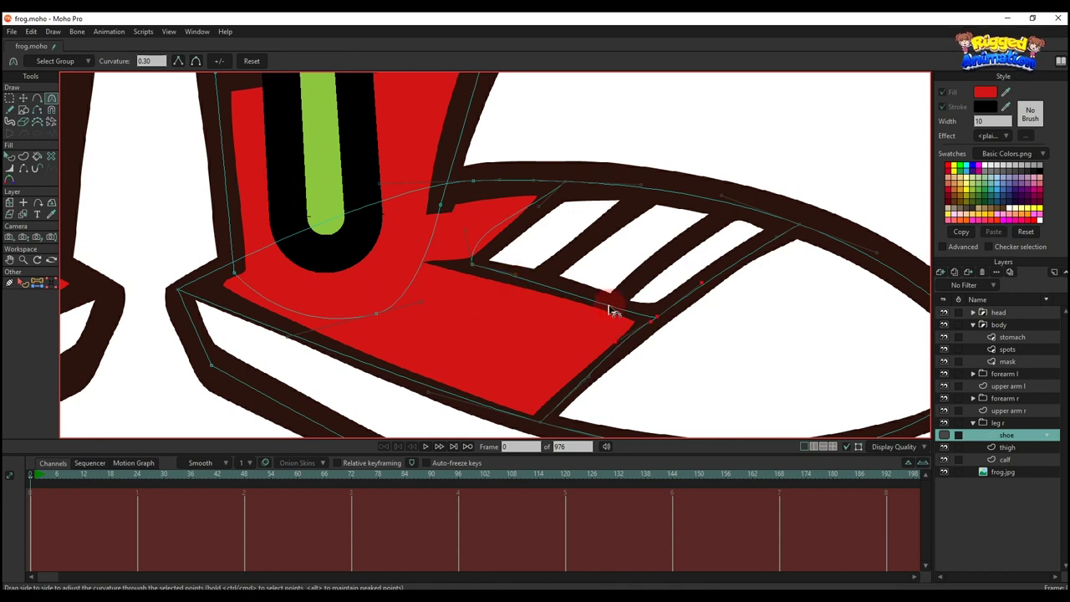
{"action": "key", "text": "ctrl+z"}
{"action": "left_click", "coordinate": [652, 320]}
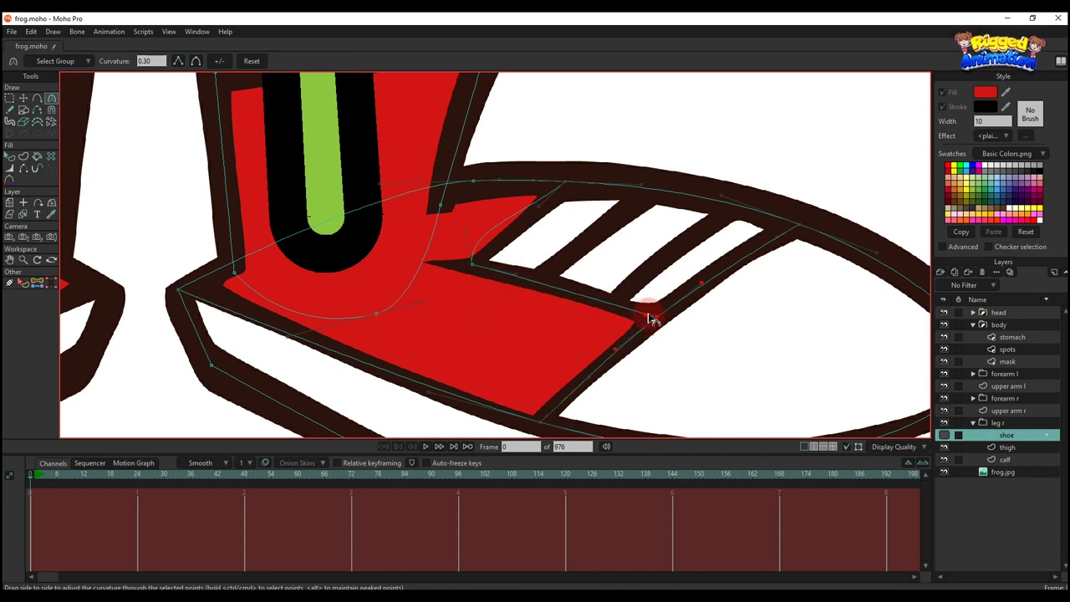
{"action": "key", "text": "ctrl+z"}
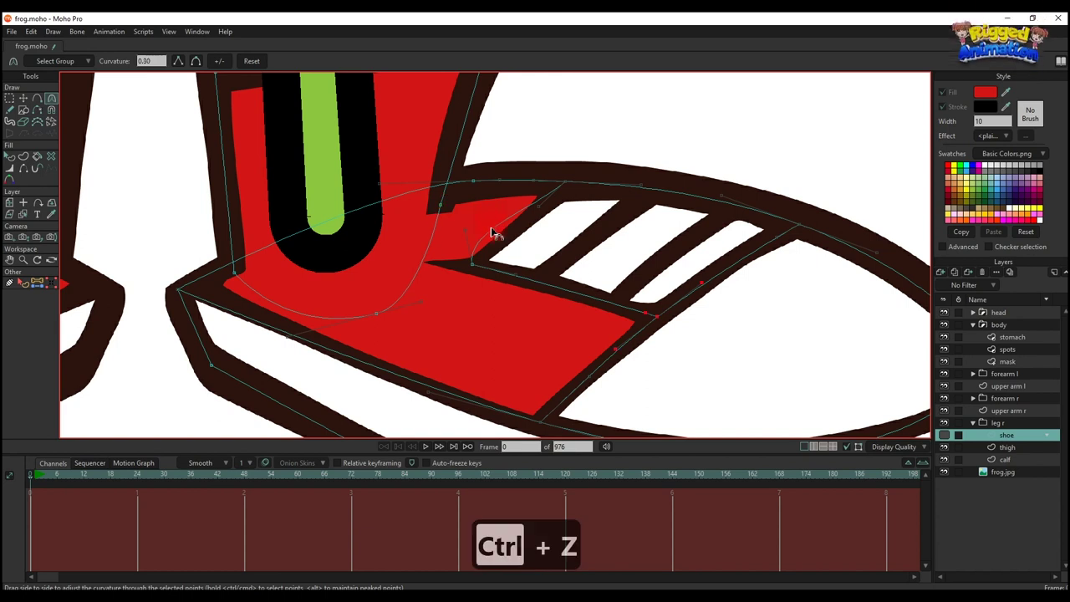
{"action": "left_click_drag", "start_coordinate": [495, 242], "coordinate": [717, 360]}
Create a shape from the lace panel's four corner points and give it a white fill.
{"action": "key", "text": "g"}
{"action": "left_click_drag", "start_coordinate": [547, 151], "coordinate": [794, 276]}
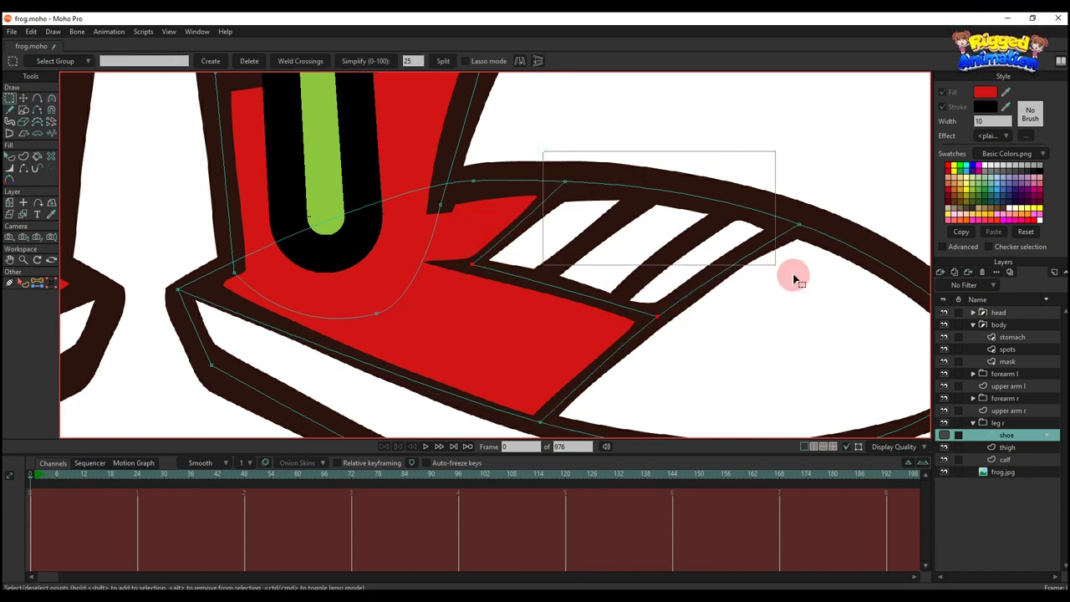
{"action": "left_click", "coordinate": [35, 154]}
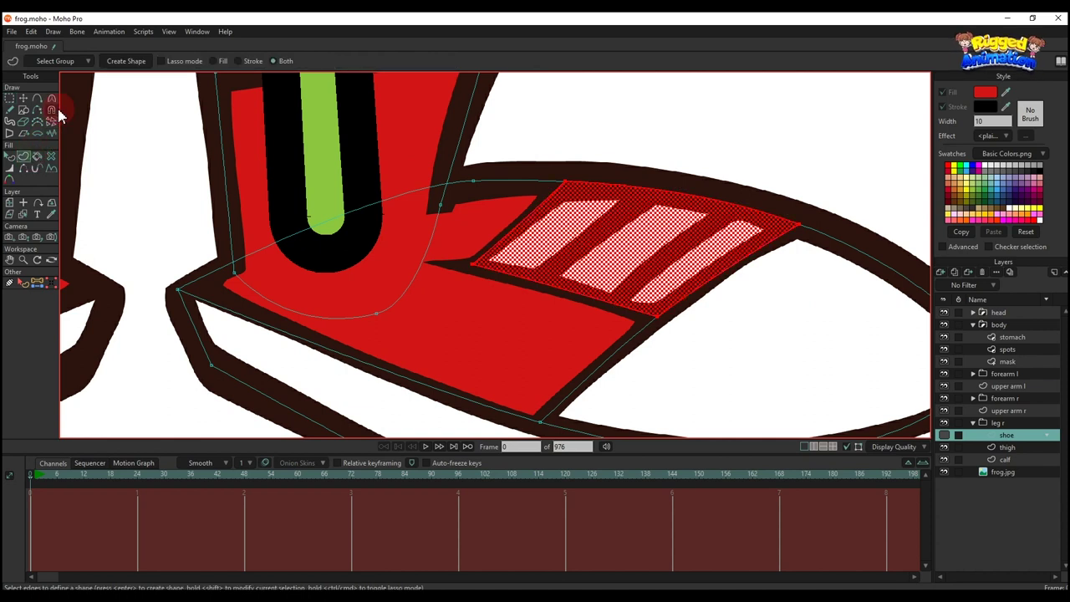
{"action": "left_click", "coordinate": [126, 61]}
Draw two slanted divider lines across the lace panel, joining its upper and lower edges over the reference stripes.
{"action": "key", "text": "a"}
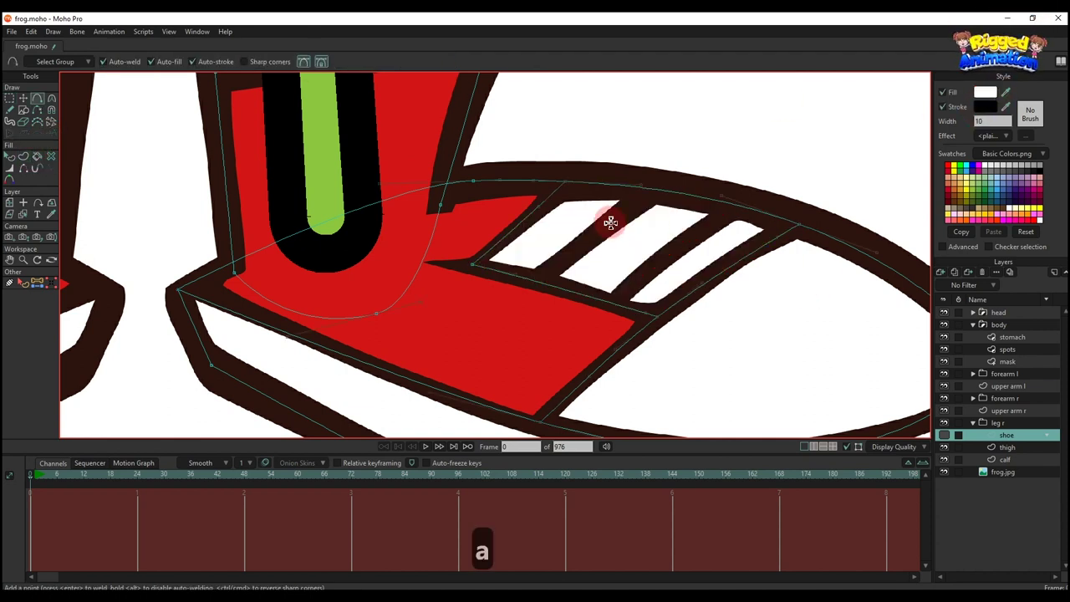
{"action": "left_click_drag", "start_coordinate": [621, 208], "coordinate": [646, 189]}
{"action": "key", "text": "y"}
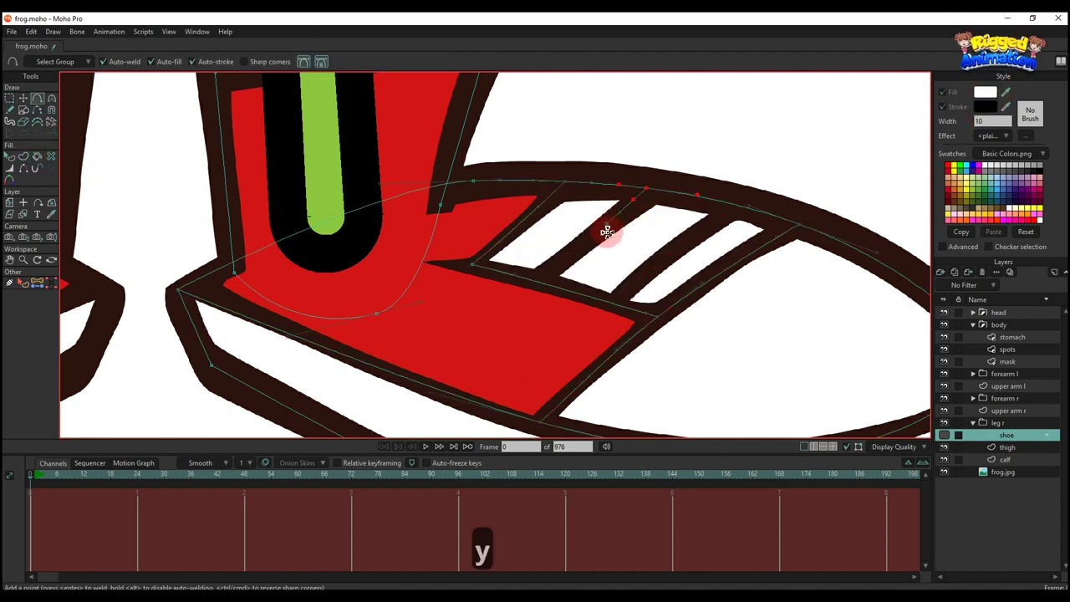
{"action": "key", "text": "t"}
{"action": "left_click", "coordinate": [543, 276]}
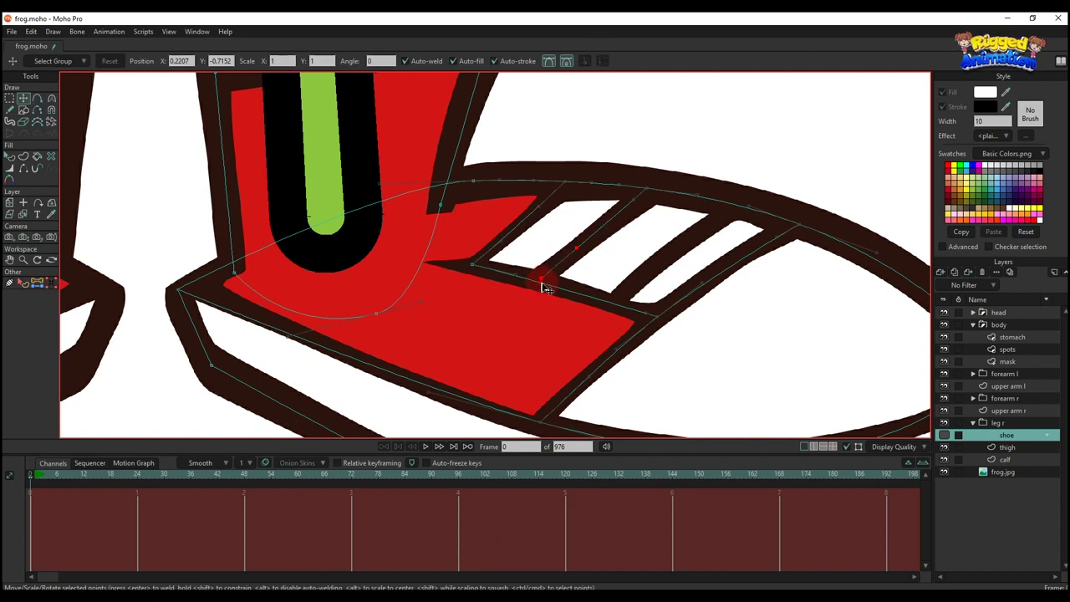
{"action": "key", "text": "a"}
{"action": "left_click_drag", "start_coordinate": [735, 209], "coordinate": [660, 261]}
{"action": "key", "text": "t"}
{"action": "key", "text": "g"}
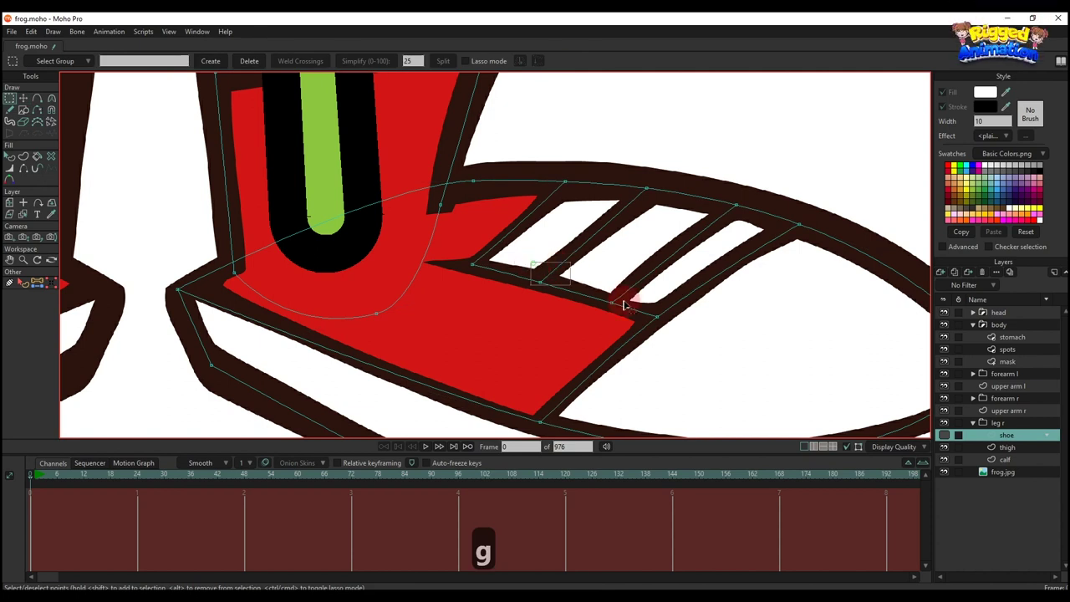
Create a shape from the four corner points of the lace panel's middle band between the two divider lines.
{"action": "left_click_drag", "start_coordinate": [631, 164], "coordinate": [743, 229]}
{"action": "left_click", "coordinate": [23, 157]}
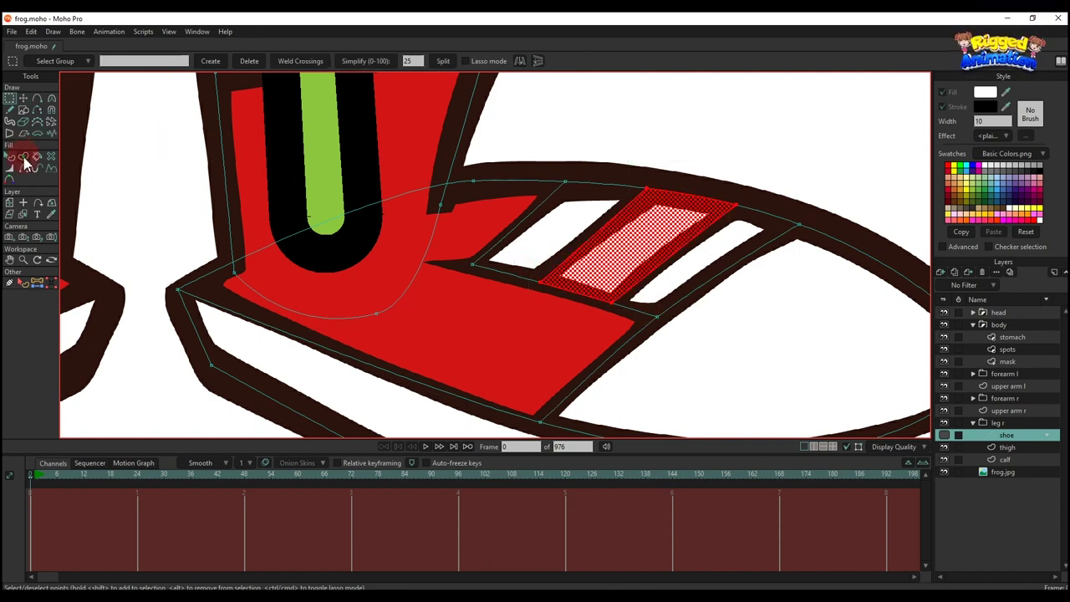
{"action": "left_click", "coordinate": [127, 61]}
Draw a short line extending the lace panel's inner corner toward the ankle over the reference tip and create a stroke from it.
{"action": "key", "text": "a"}
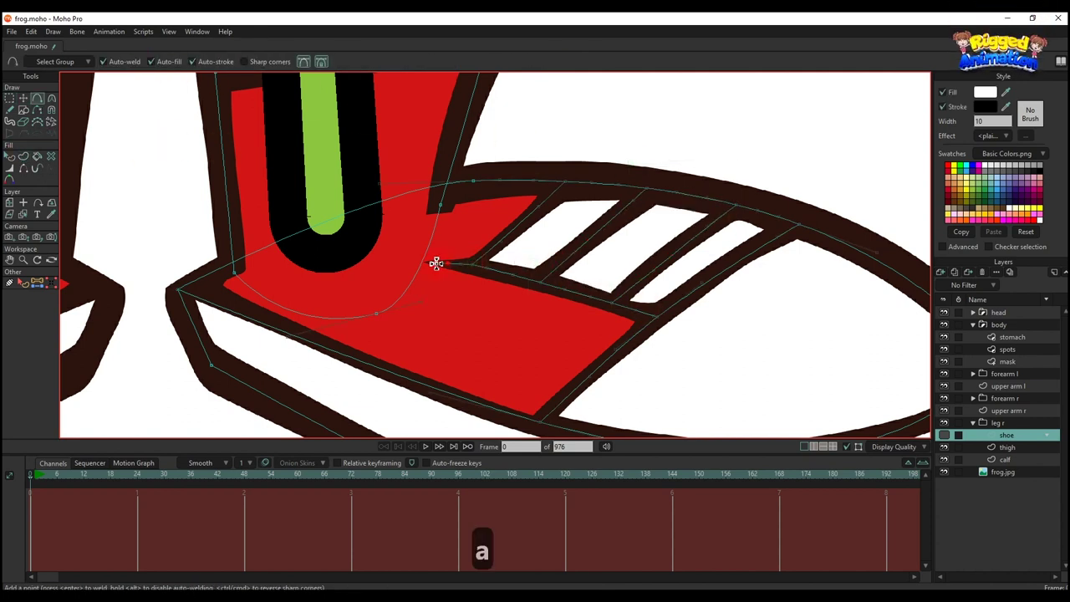
{"action": "key", "text": "b"}
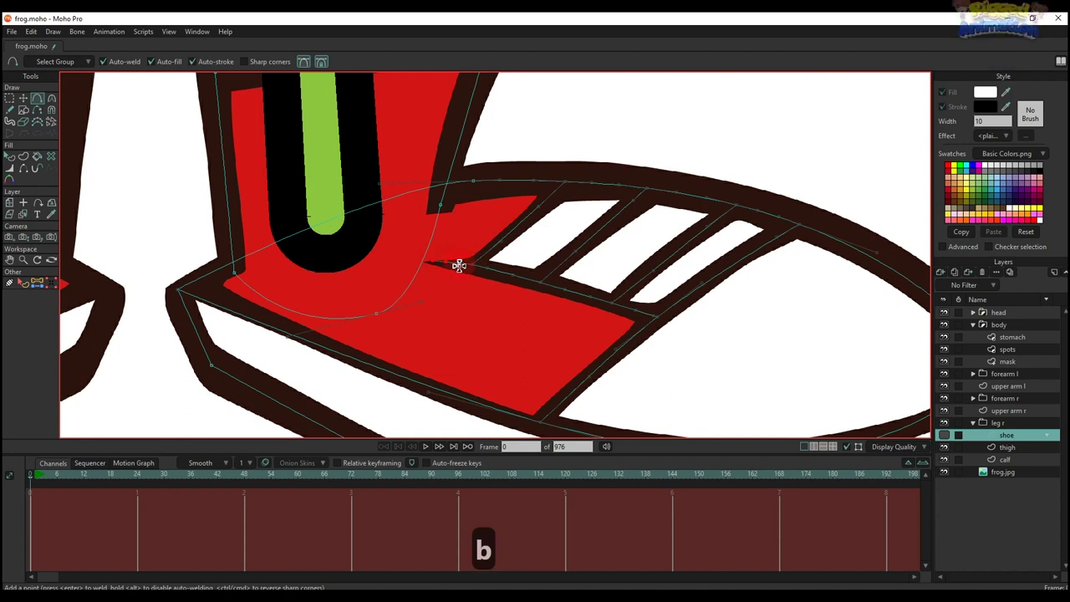
{"action": "key", "text": "g"}
{"action": "left_click", "coordinate": [26, 158]}
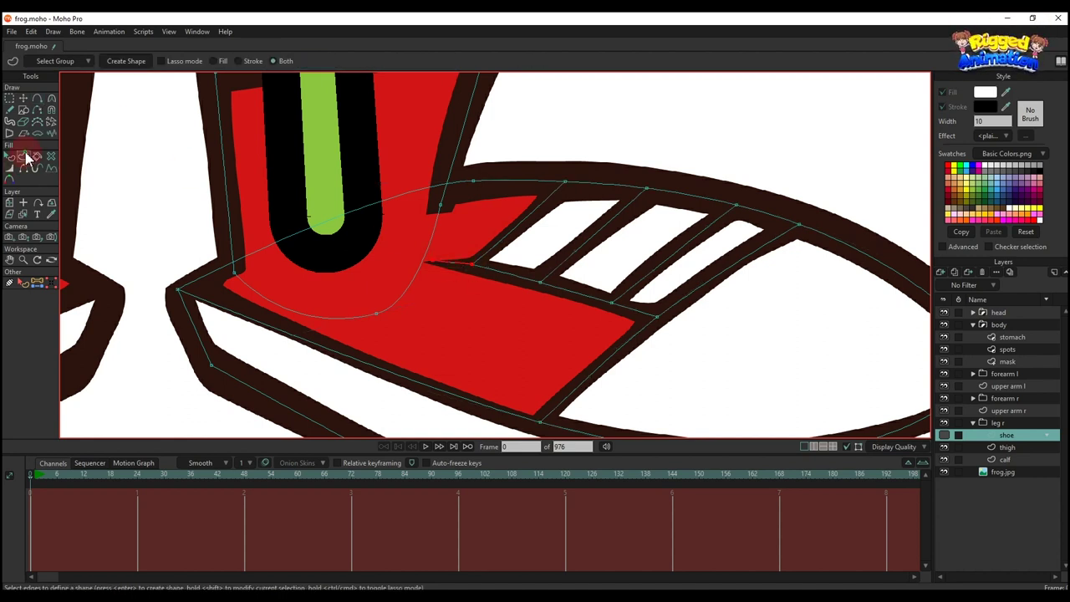
{"action": "left_click", "coordinate": [134, 65]}
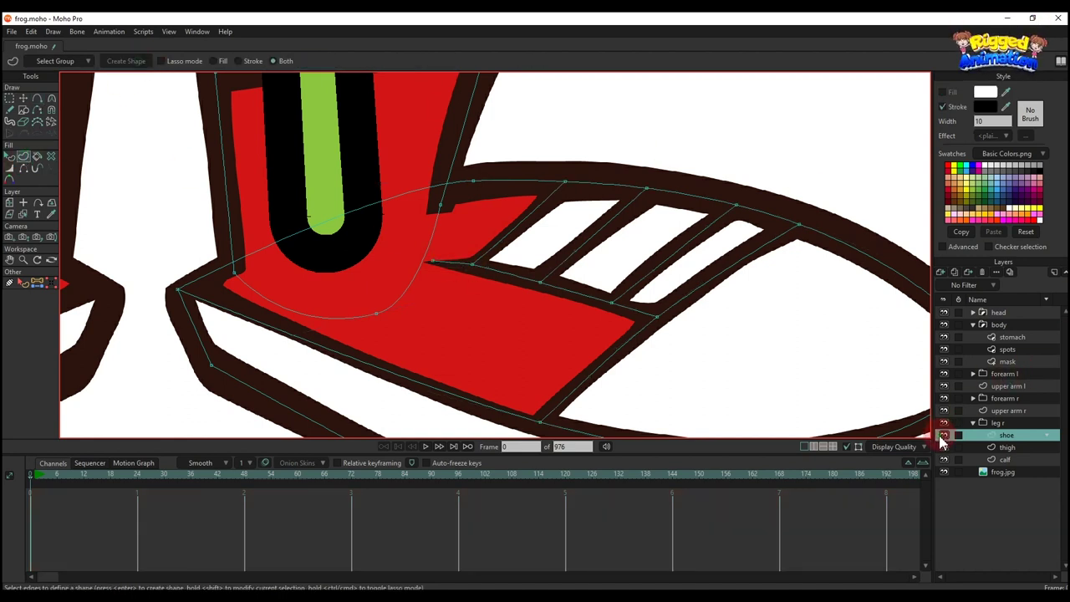
Show the shoe layer and reduce the line width around the lace panel's inner corner to 72 percent.
{"action": "left_click", "coordinate": [941, 437]}
{"action": "scroll", "coordinate": [445, 228], "scroll_direction": "down", "scroll_amount": 3}
{"action": "left_click", "coordinate": [10, 168]}
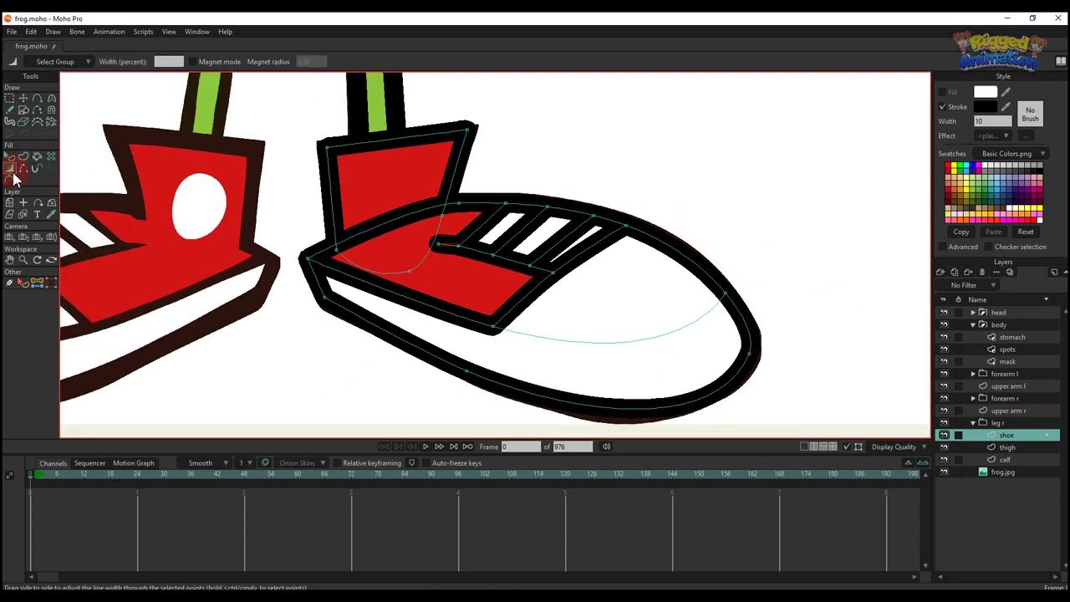
{"action": "scroll", "coordinate": [406, 250], "scroll_direction": "up", "scroll_amount": 2}
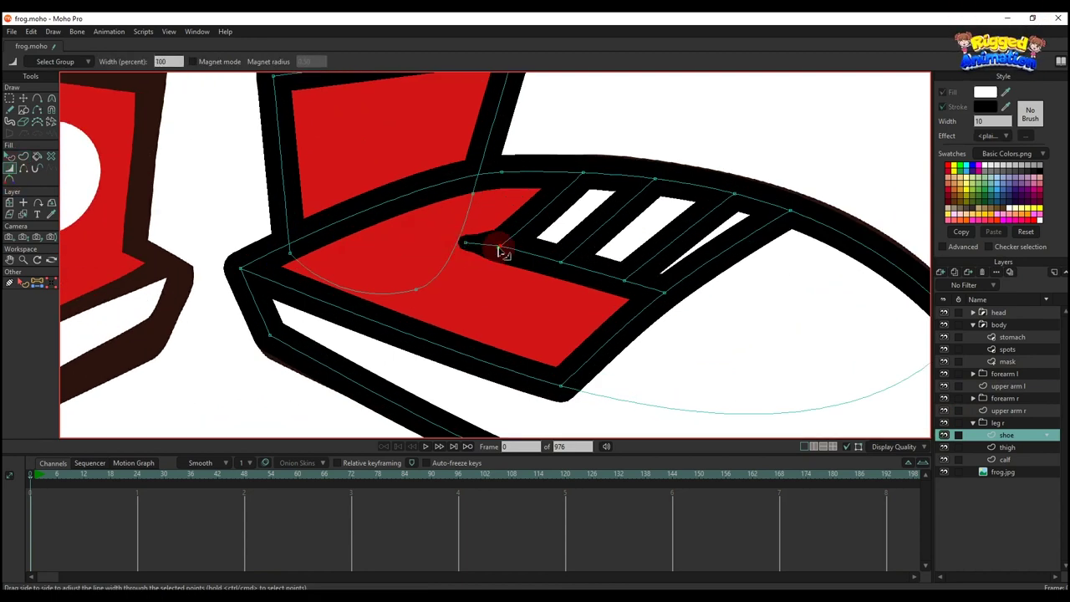
{"action": "left_click_drag", "start_coordinate": [500, 252], "coordinate": [495, 252]}
{"action": "scroll", "coordinate": [494, 253], "scroll_direction": "down", "scroll_amount": 5}
{"action": "scroll", "coordinate": [502, 242], "scroll_direction": "up", "scroll_amount": 5}
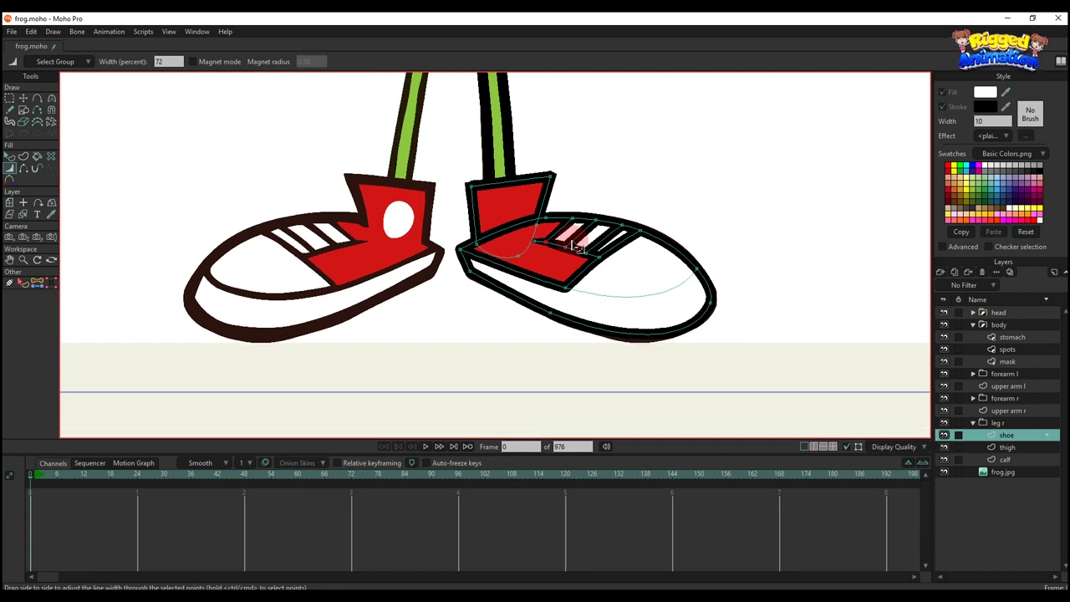
Thin the stroke through the points along the lace panel's lower edge and the toe cap line's lower end.
{"action": "key", "text": "g"}
{"action": "left_click_drag", "start_coordinate": [456, 234], "coordinate": [666, 298]}
{"action": "left_click", "coordinate": [577, 387], "text": "shift"}
{"action": "key", "text": "c"}
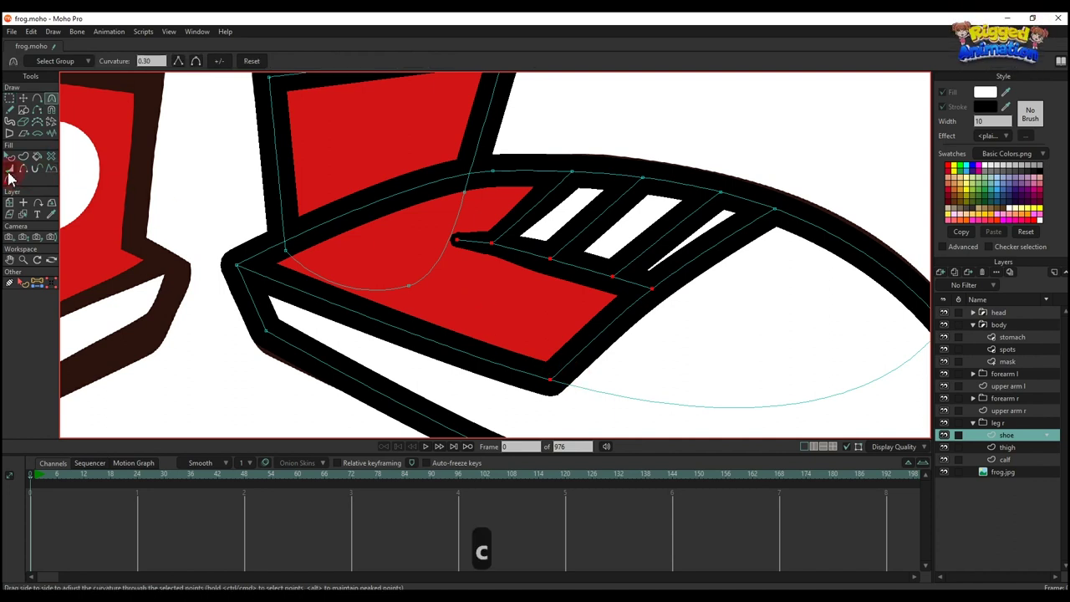
{"action": "left_click", "coordinate": [10, 170]}
{"action": "left_click_drag", "start_coordinate": [513, 292], "coordinate": [514, 290]}
{"action": "key", "text": "q"}
{"action": "scroll", "coordinate": [602, 222], "scroll_direction": "down", "scroll_amount": 5}
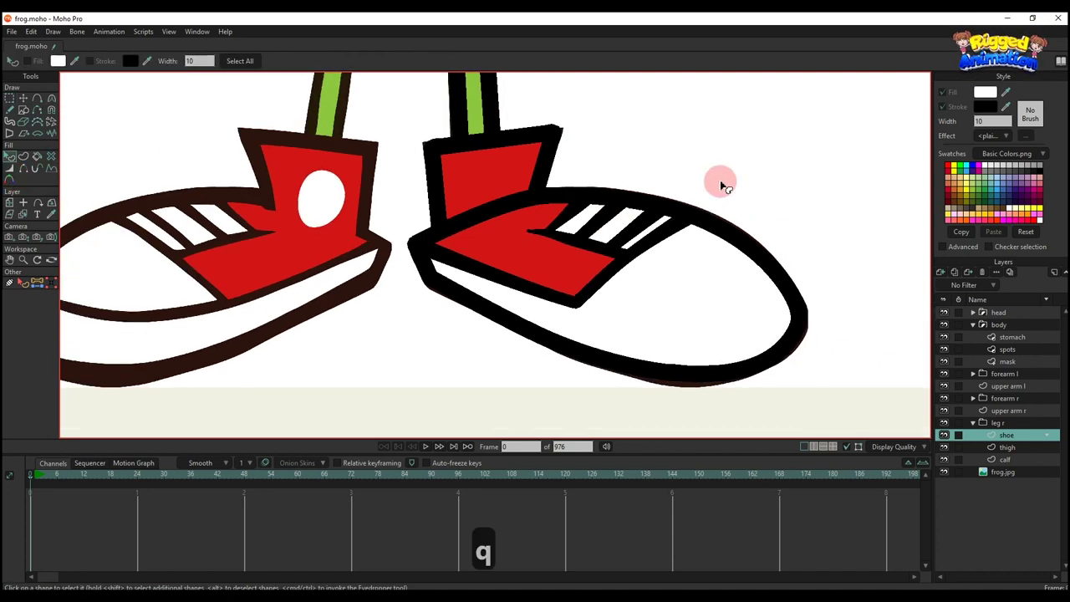
Select the curved edge between the toe cap's lower corner and the front of the shoe and create a stroke along it.
{"action": "left_click_drag", "start_coordinate": [621, 295], "coordinate": [551, 267]}
{"action": "key", "text": "a"}
{"action": "scroll", "coordinate": [536, 270], "scroll_direction": "up", "scroll_amount": 3}
{"action": "key", "text": "g"}
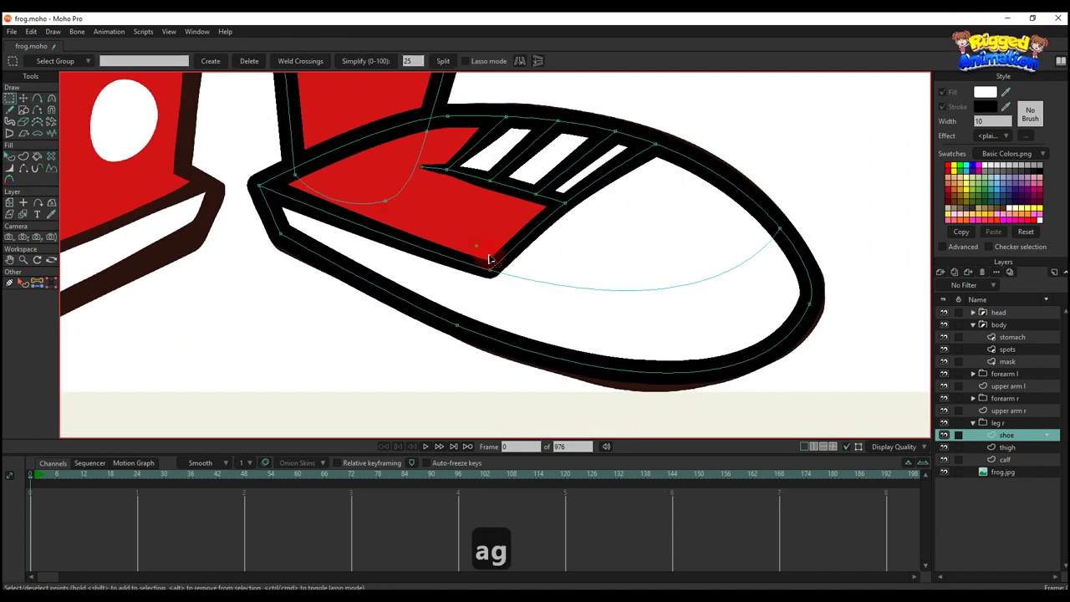
{"action": "left_click_drag", "start_coordinate": [487, 260], "coordinate": [596, 292]}
{"action": "left_click_drag", "start_coordinate": [752, 204], "coordinate": [798, 252]}
{"action": "left_click", "coordinate": [25, 157]}
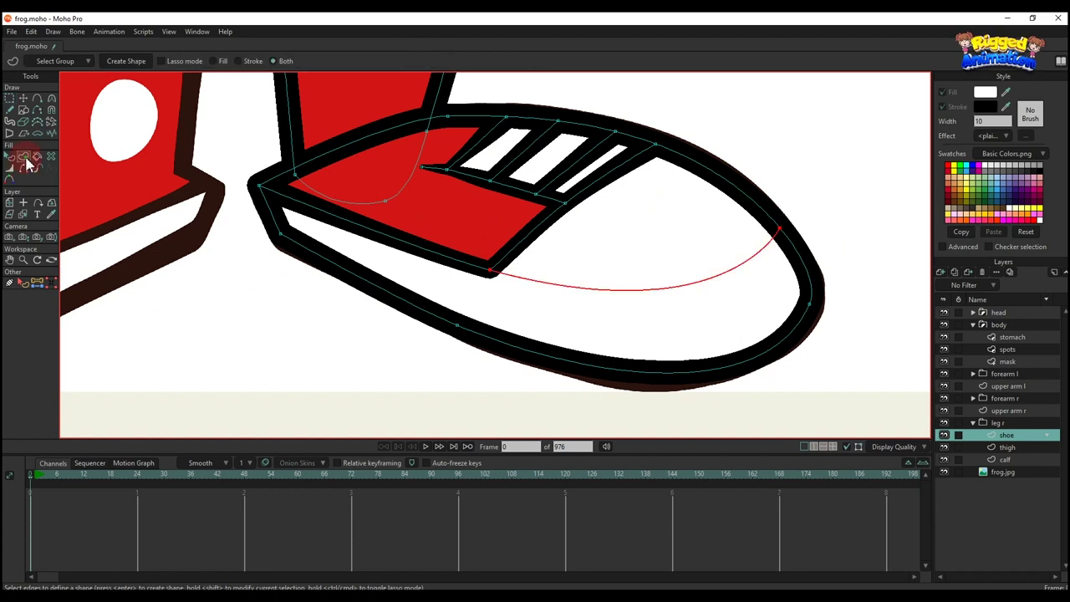
{"action": "left_click", "coordinate": [122, 67]}
{"action": "key", "text": "q"}
{"action": "key", "text": "t"}
{"action": "scroll", "coordinate": [769, 217], "scroll_direction": "down", "scroll_amount": 3}
Raise the red ankle shape two levels above the foot and hide its curved lower edges where it overlaps the foot.
{"action": "key", "text": "q"}
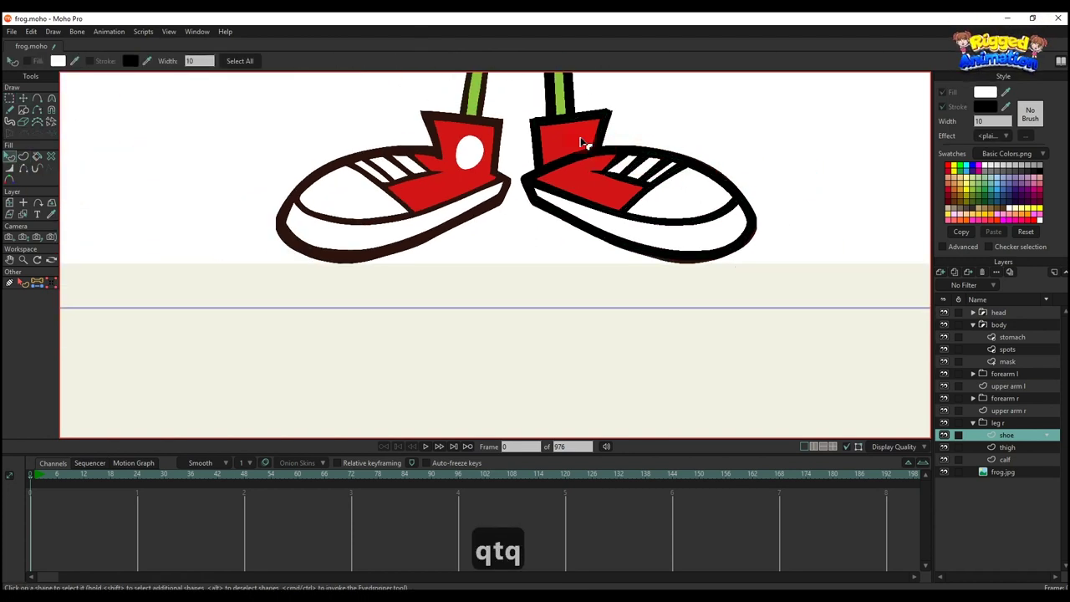
{"action": "scroll", "coordinate": [580, 142], "scroll_direction": "up", "scroll_amount": 2}
{"action": "left_click", "coordinate": [578, 142]}
{"action": "key", "text": "alt+Up"}
{"action": "key", "text": "alt+Up"}
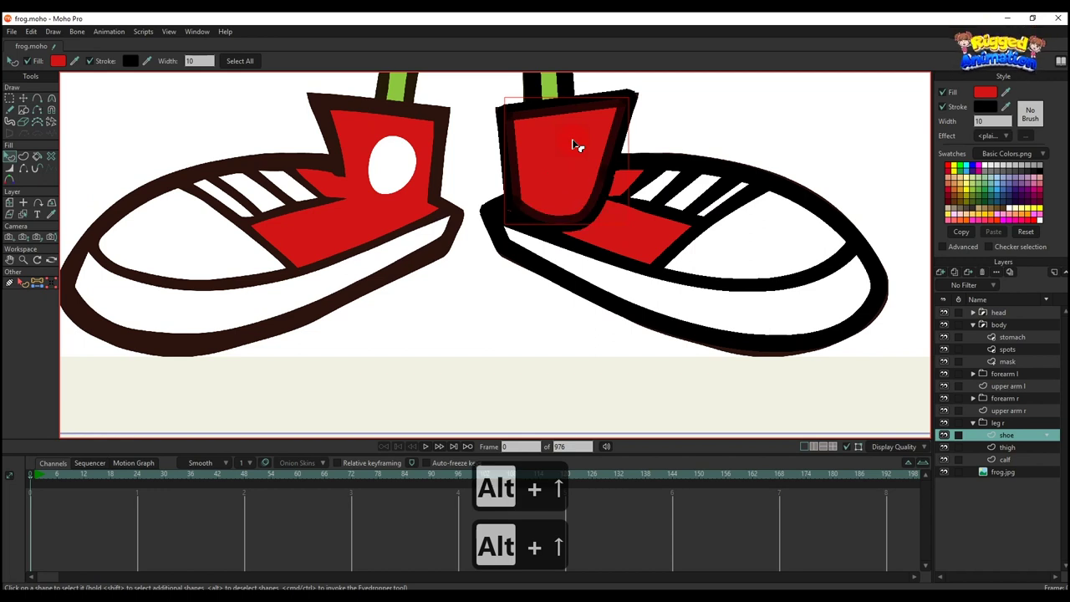
{"action": "left_click", "coordinate": [25, 168]}
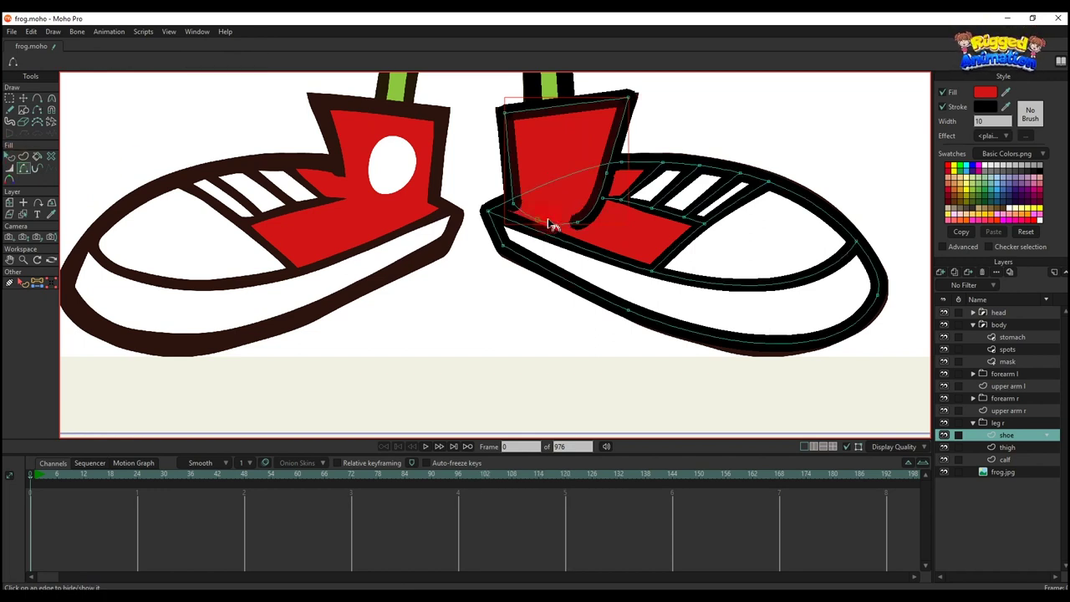
{"action": "left_click", "coordinate": [592, 211]}
{"action": "key", "text": "q"}
{"action": "scroll", "coordinate": [688, 143], "scroll_direction": "down", "scroll_amount": 4}
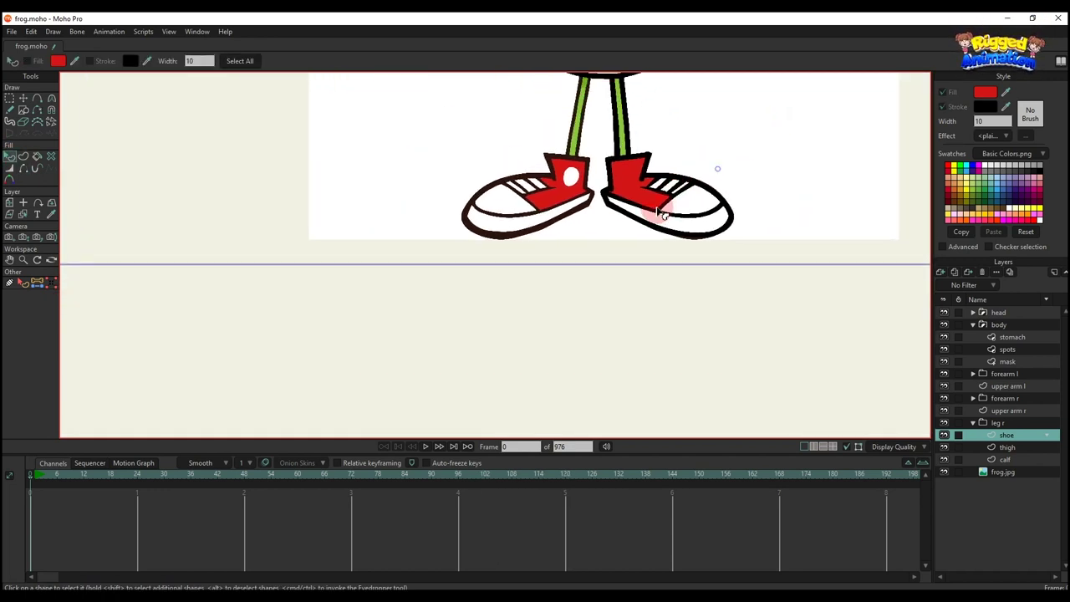
Hide the shoe layer and the leg r group, draw an ellipse over the reference's white ankle circle, and align it.
{"action": "scroll", "coordinate": [662, 214], "scroll_direction": "up", "scroll_amount": 2}
{"action": "left_click", "coordinate": [944, 435]}
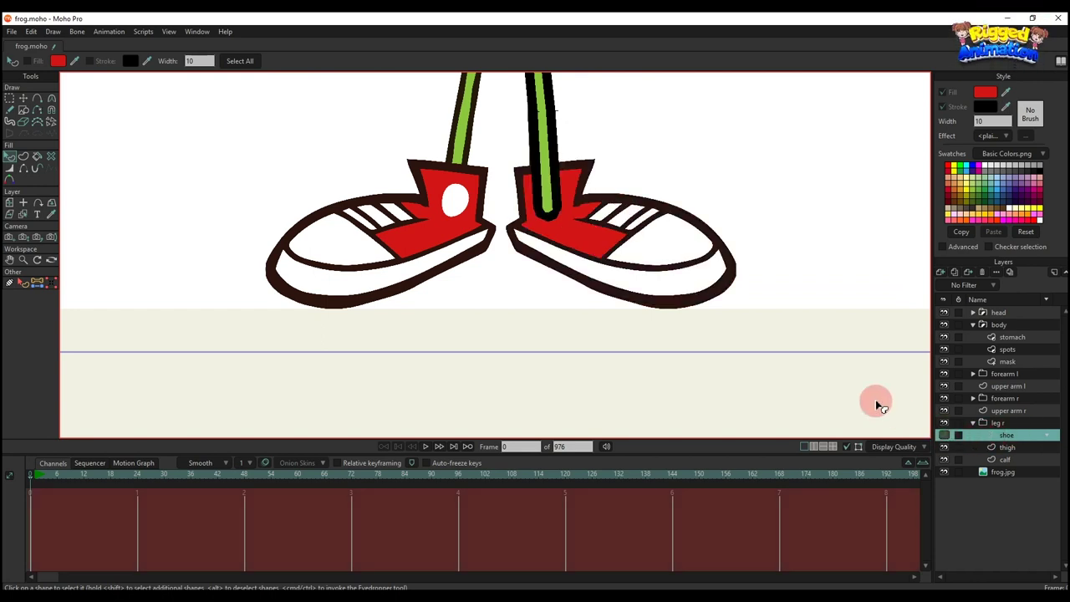
{"action": "left_click", "coordinate": [944, 433]}
{"action": "left_click", "coordinate": [24, 109]}
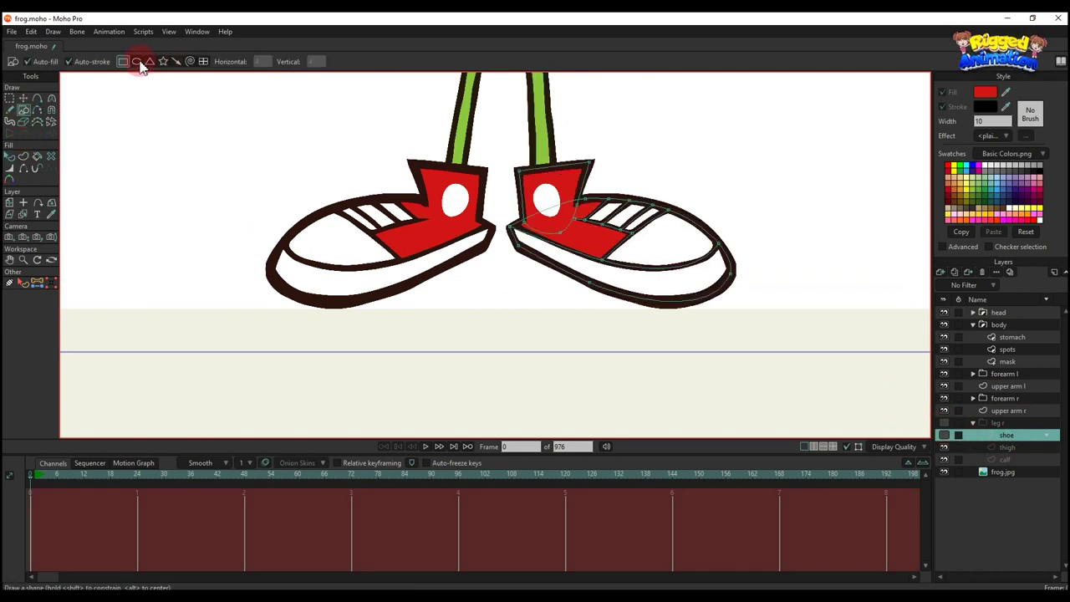
{"action": "left_click", "coordinate": [136, 62]}
{"action": "scroll", "coordinate": [567, 186], "scroll_direction": "up", "scroll_amount": 3}
{"action": "left_click_drag", "start_coordinate": [544, 194], "coordinate": [584, 257]}
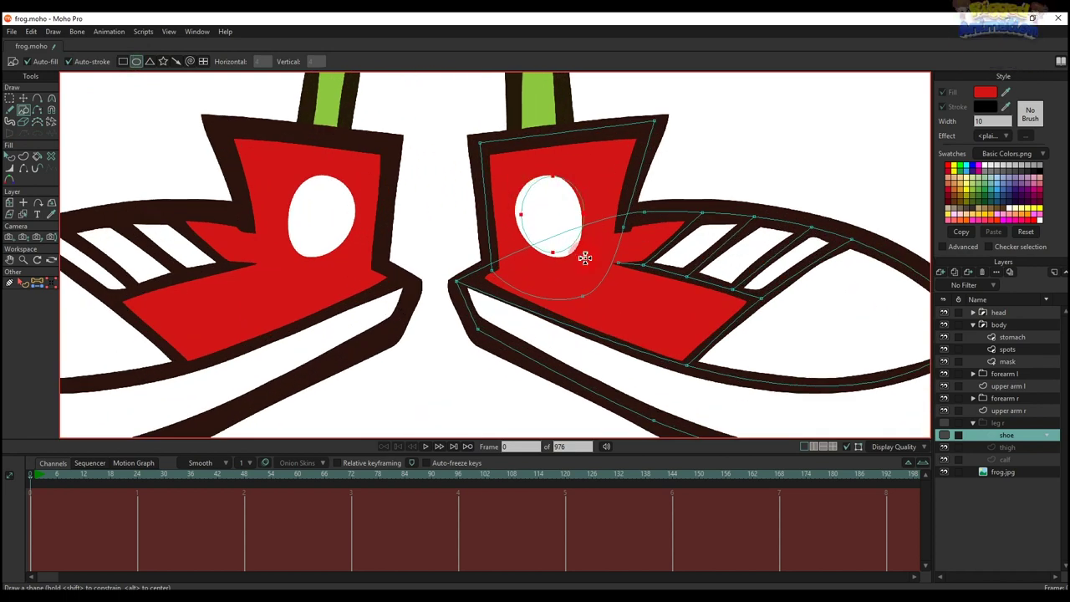
{"action": "scroll", "coordinate": [582, 255], "scroll_direction": "up", "scroll_amount": 2}
{"action": "key", "text": "t"}
{"action": "left_click_drag", "start_coordinate": [571, 201], "coordinate": [575, 205]}
Give the ankle ellipse a white fill and reshape its points to match the reference's white circle.
{"action": "key", "text": "q"}
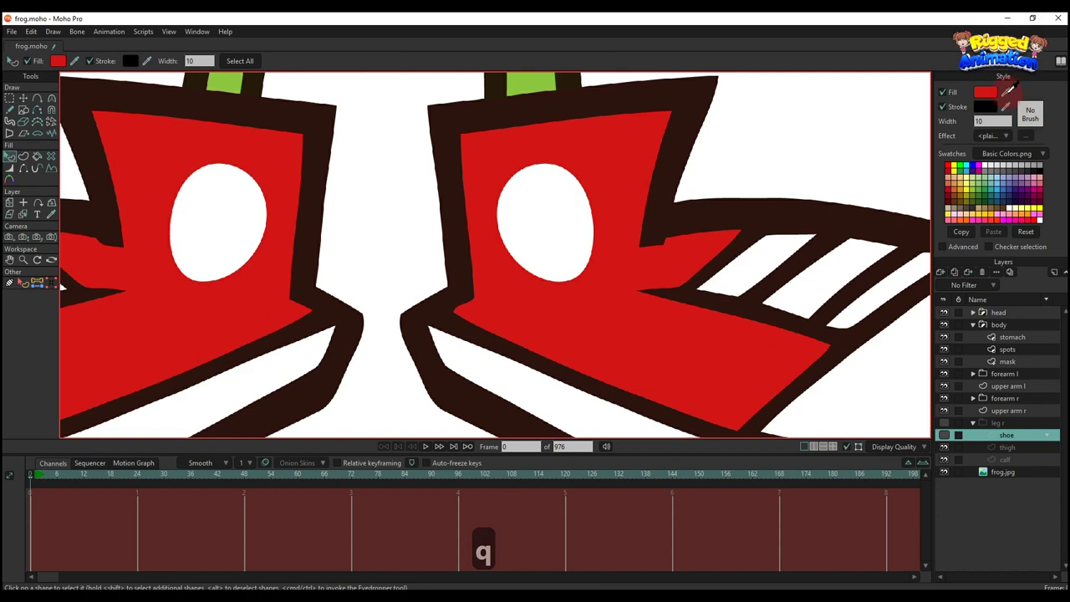
{"action": "left_click", "coordinate": [838, 294]}
{"action": "key", "text": "t"}
{"action": "left_click", "coordinate": [860, 128]}
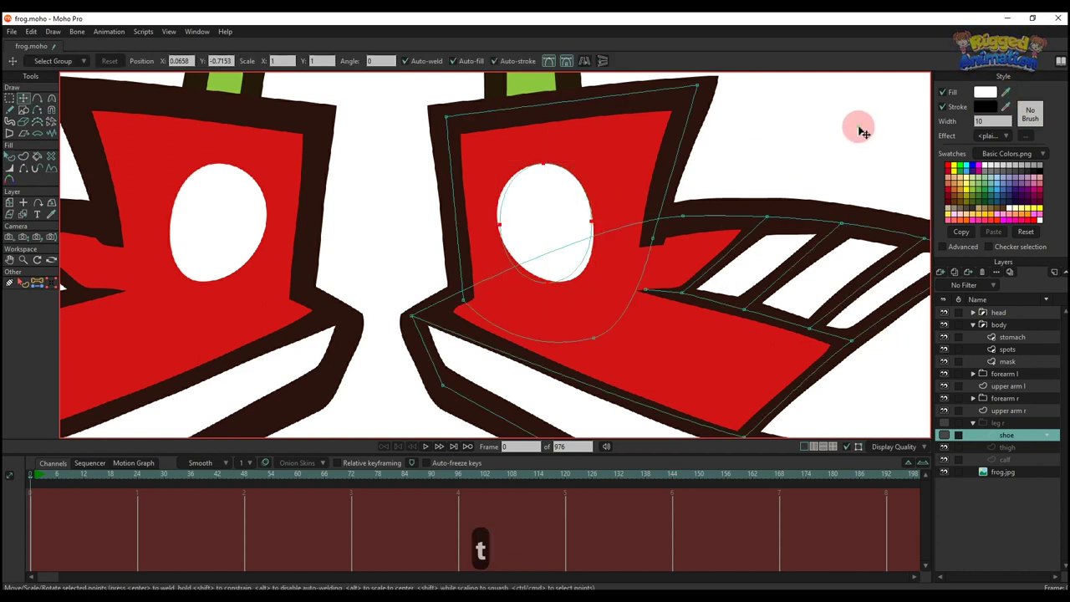
{"action": "scroll", "coordinate": [552, 244], "scroll_direction": "up", "scroll_amount": 3}
{"action": "left_click_drag", "start_coordinate": [565, 303], "coordinate": [621, 224]}
{"action": "mouse_move", "coordinate": [545, 115]}
{"action": "left_mouse_down"}
{"action": "mouse_move", "coordinate": [506, 119]}
{"action": "mouse_move", "coordinate": [476, 171]}
{"action": "mouse_move", "coordinate": [470, 223]}
{"action": "mouse_move", "coordinate": [510, 135]}
{"action": "mouse_move", "coordinate": [564, 109]}
{"action": "left_mouse_up"}
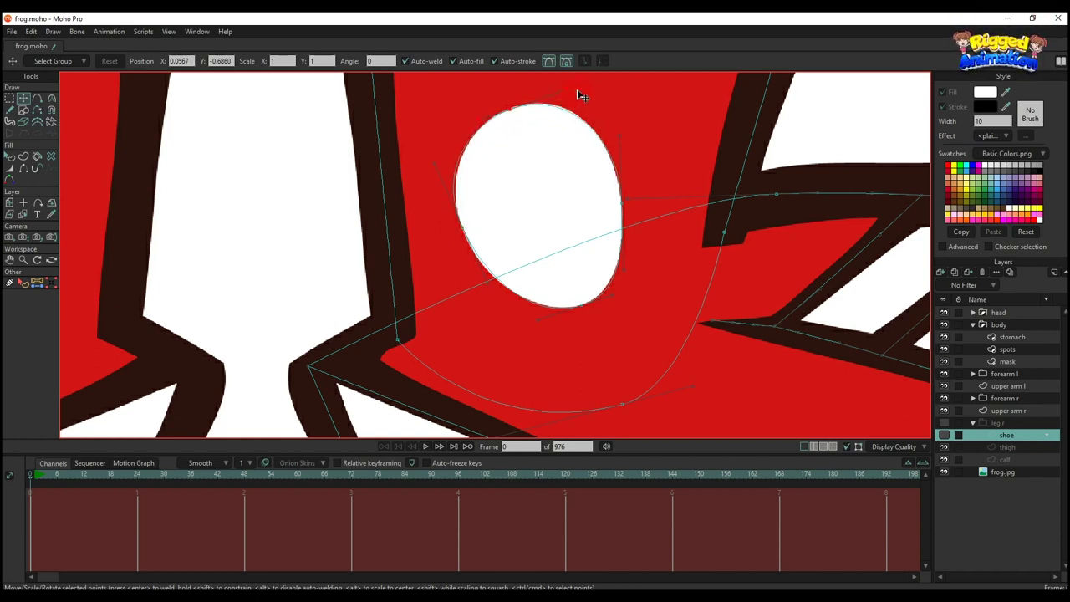
{"action": "left_click_drag", "start_coordinate": [462, 167], "coordinate": [609, 130]}
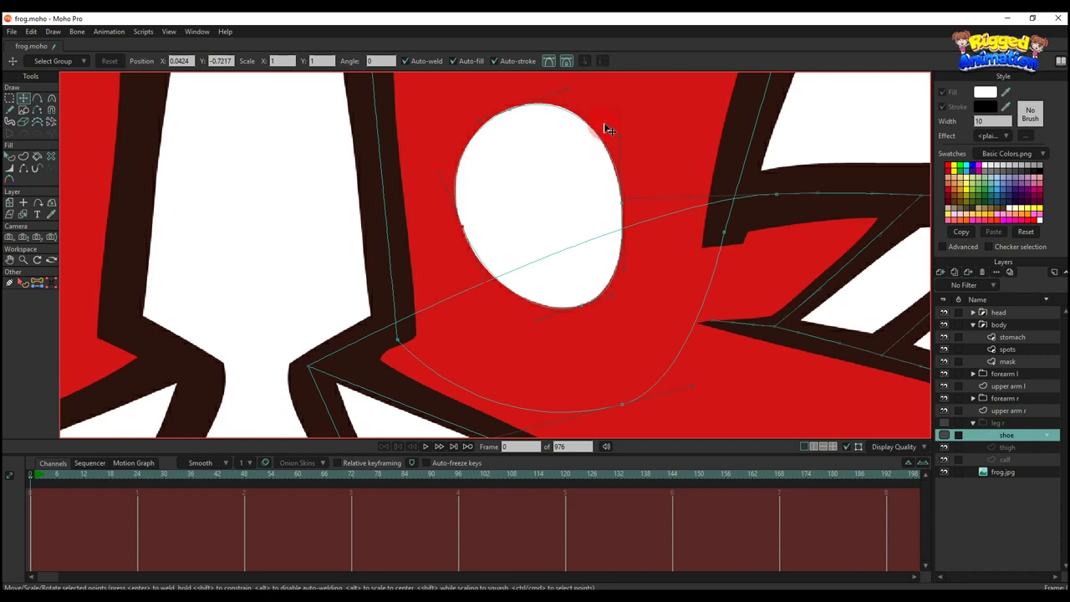
{"action": "scroll", "coordinate": [587, 98], "scroll_direction": "down", "scroll_amount": 4}
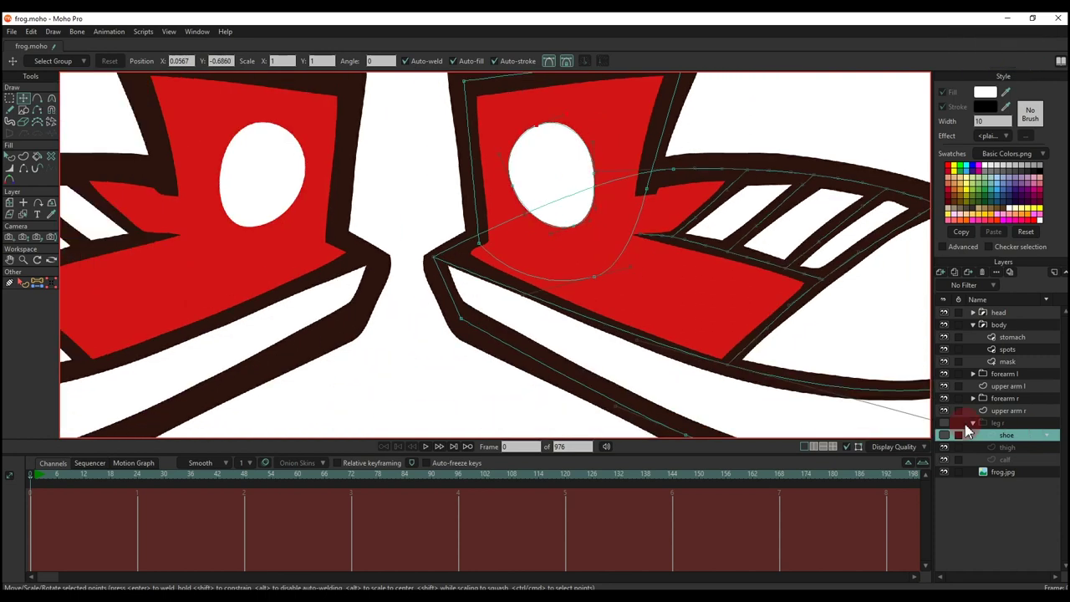
Show the shoe layer and leg r group again and turn off the white ankle ellipse's stroke.
{"action": "left_click", "coordinate": [943, 435]}
{"action": "left_click", "coordinate": [943, 424]}
{"action": "scroll", "coordinate": [599, 244], "scroll_direction": "down", "scroll_amount": 2}
{"action": "key", "text": "q"}
{"action": "left_click", "coordinate": [561, 194]}
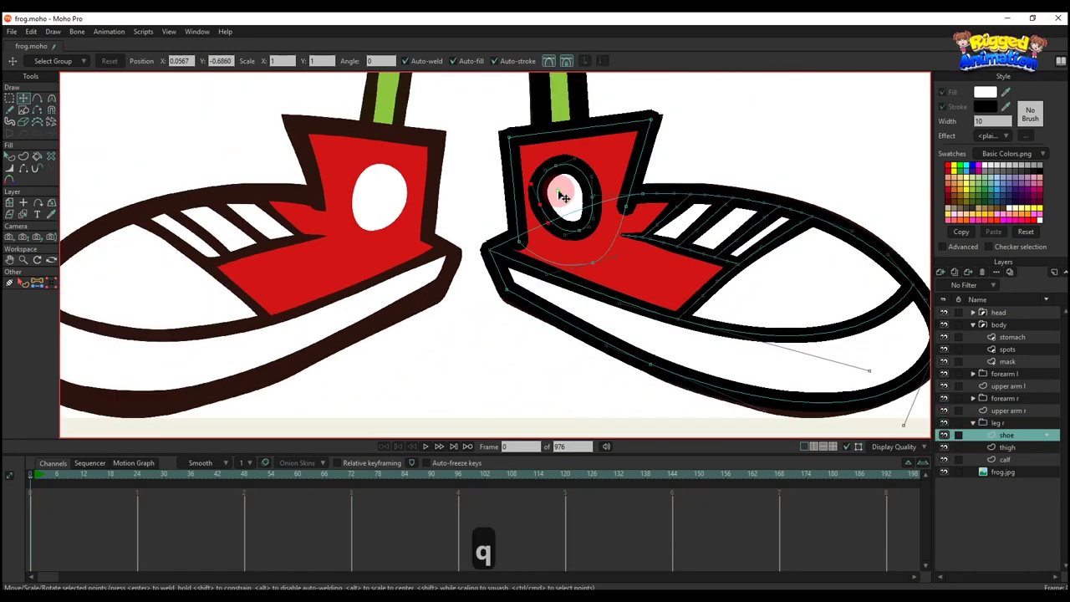
{"action": "key", "text": "q"}
{"action": "left_click", "coordinate": [871, 111]}
{"action": "left_click", "coordinate": [855, 125]}
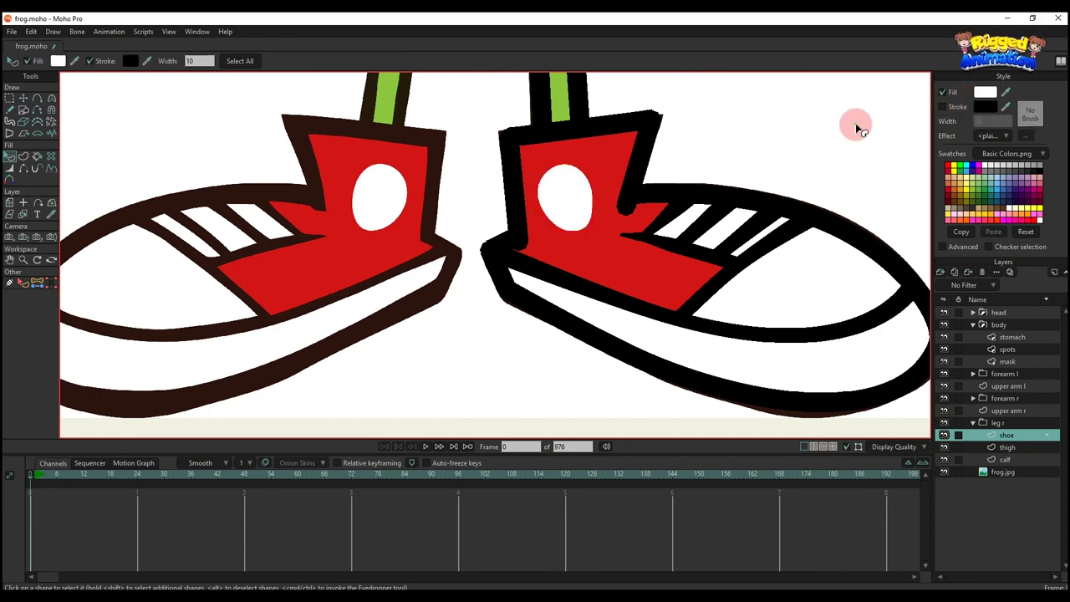
Move the red ankle shape's lower heel corner point slightly to line up with the foot outline.
{"action": "scroll", "coordinate": [718, 205], "scroll_direction": "down", "scroll_amount": 3}
{"action": "scroll", "coordinate": [697, 203], "scroll_direction": "up", "scroll_amount": 6}
{"action": "key", "text": "t"}
{"action": "scroll", "coordinate": [508, 265], "scroll_direction": "up", "scroll_amount": 5}
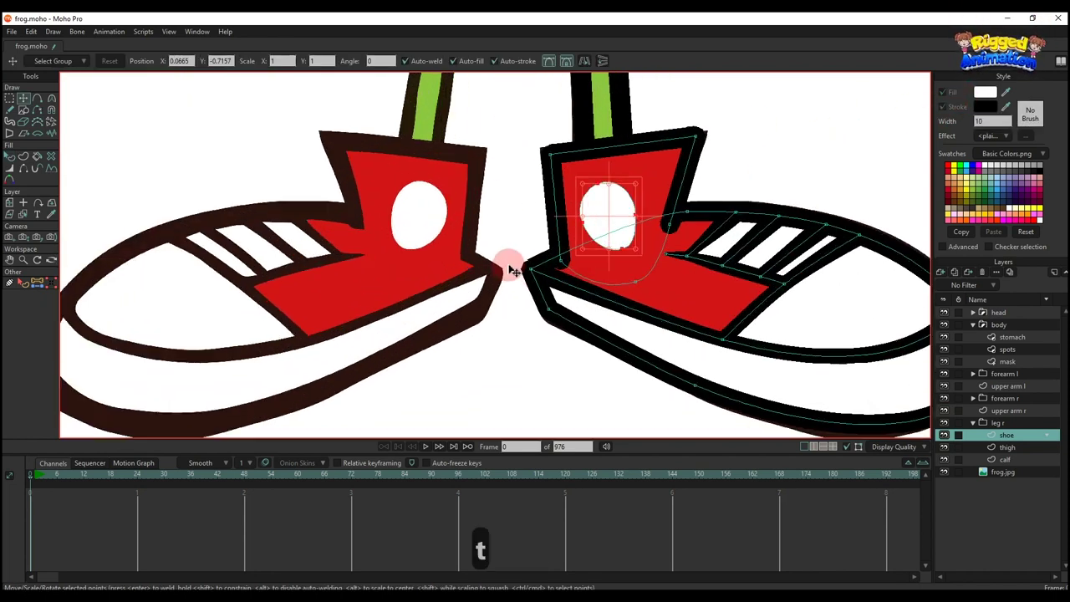
{"action": "left_click_drag", "start_coordinate": [607, 256], "coordinate": [616, 270]}
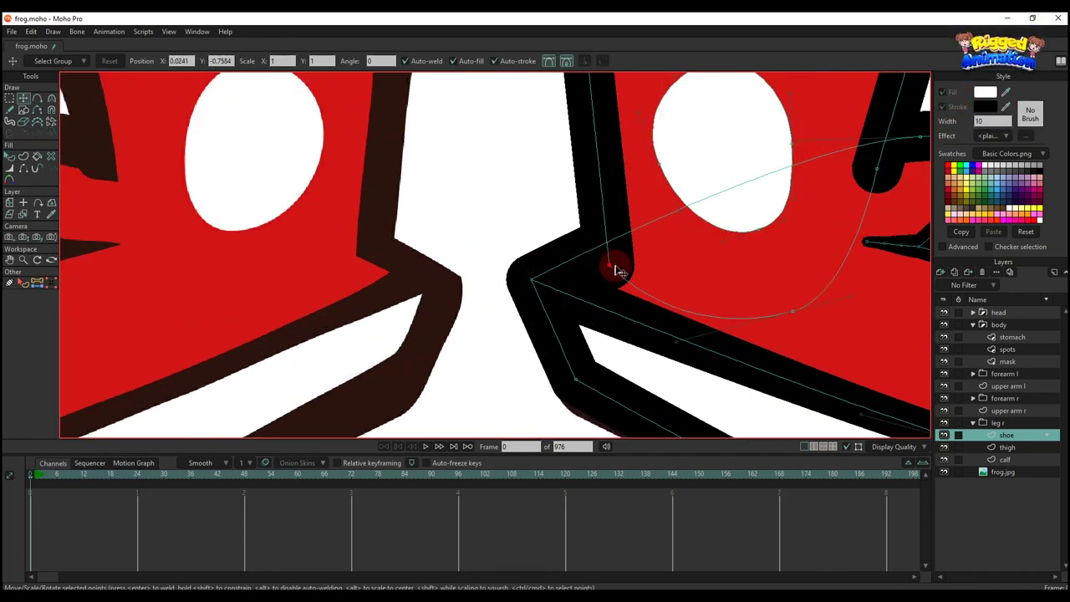
{"action": "key", "text": "q"}
{"action": "scroll", "coordinate": [616, 270], "scroll_direction": "down", "scroll_amount": 5}
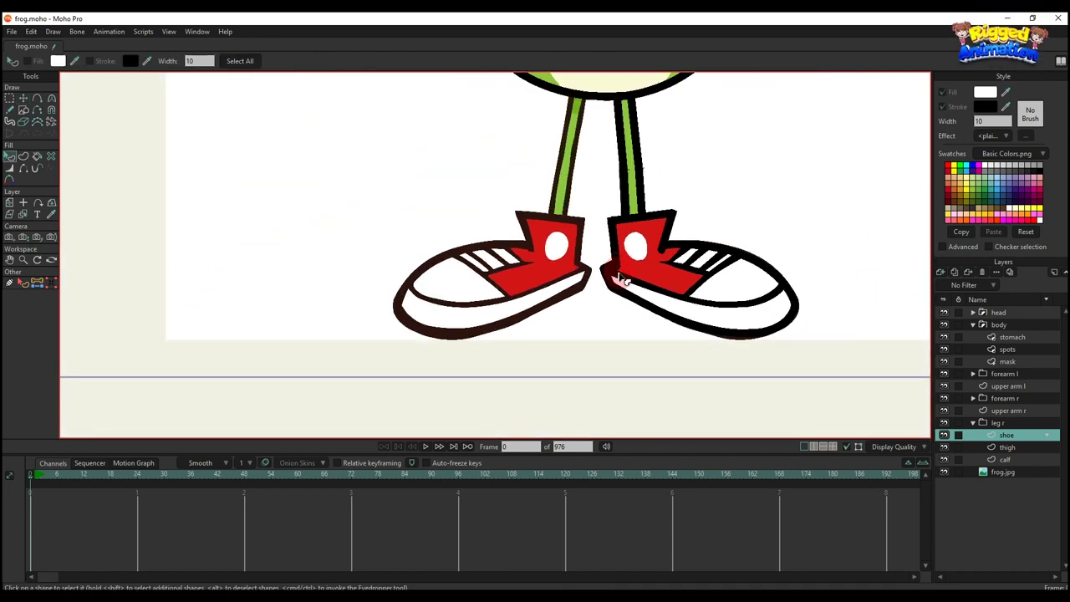
Reduce the line width to 68 percent at the ankle's lower end points and the adjoining foot outline points.
{"action": "key", "text": "g"}
{"action": "scroll", "coordinate": [602, 280], "scroll_direction": "up", "scroll_amount": 5}
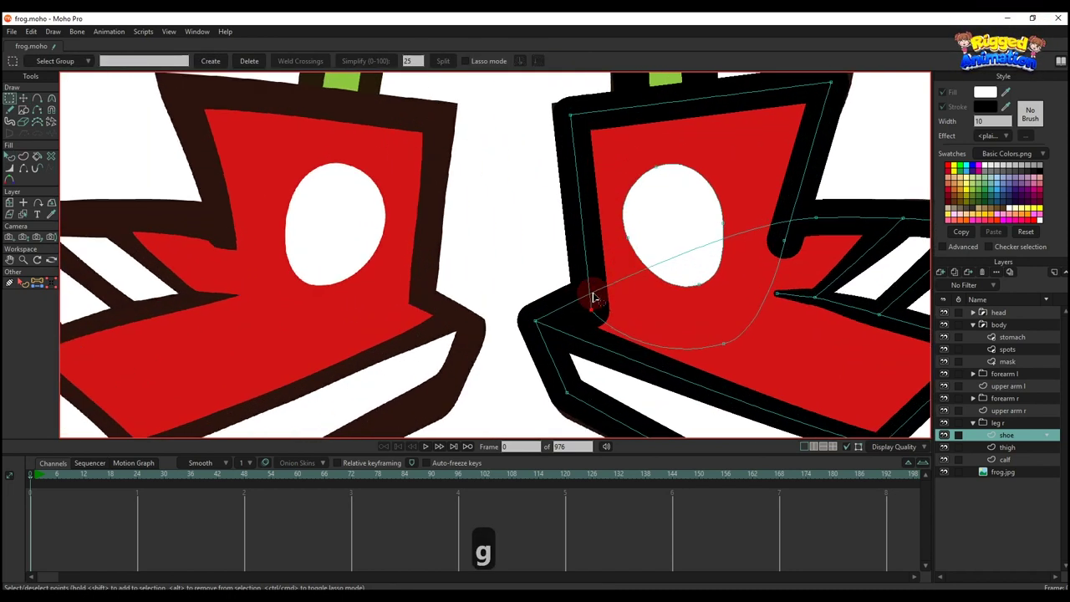
{"action": "scroll", "coordinate": [581, 299], "scroll_direction": "down", "scroll_amount": 2}
{"action": "left_click_drag", "start_coordinate": [526, 284], "coordinate": [587, 331]}
{"action": "left_click", "coordinate": [10, 168]}
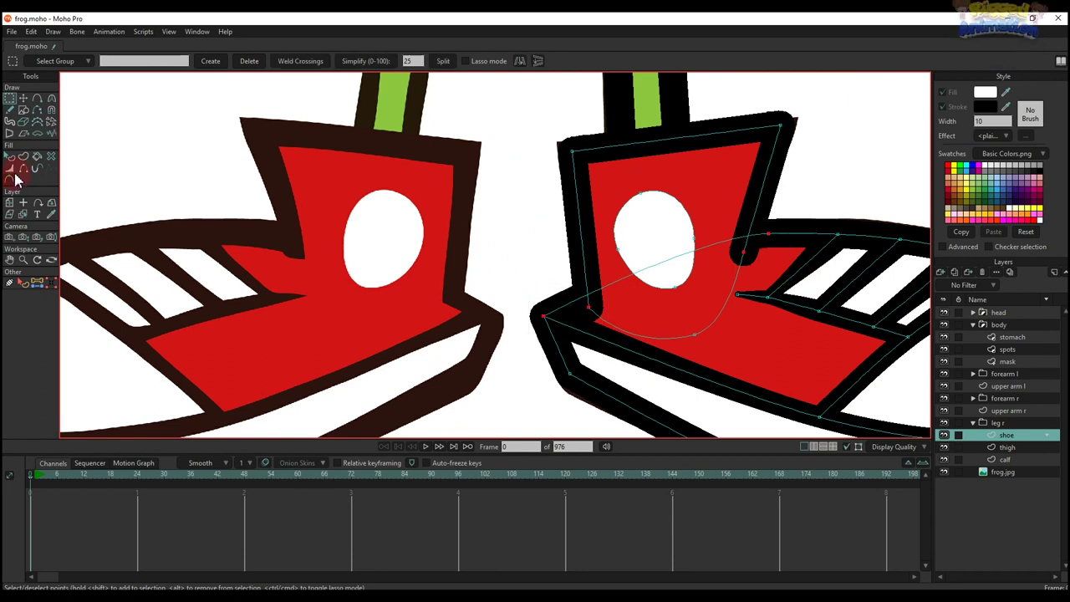
{"action": "left_click_drag", "start_coordinate": [705, 253], "coordinate": [701, 254]}
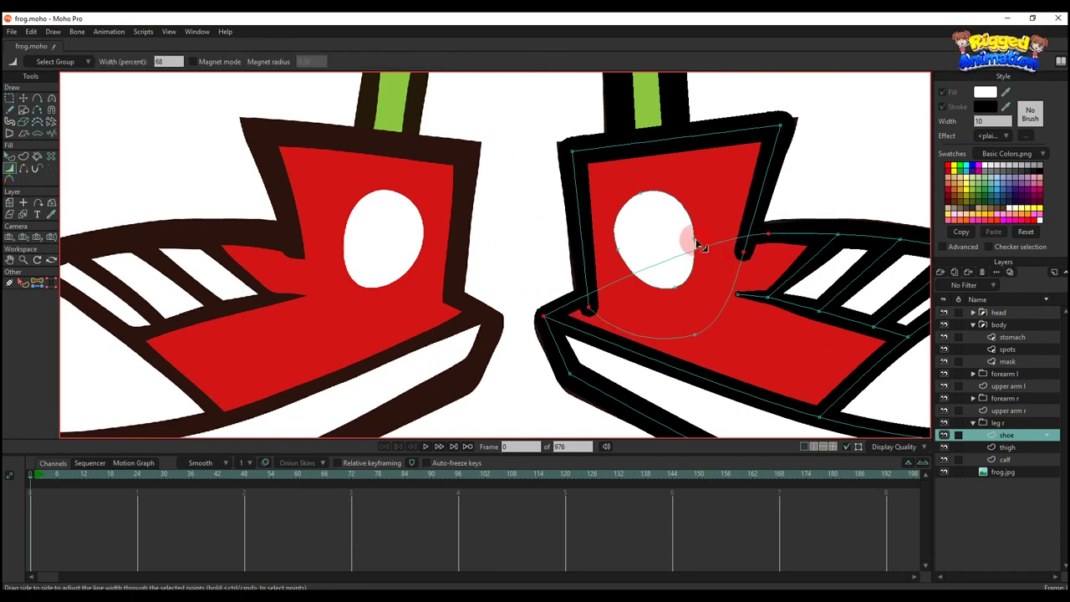
{"action": "key", "text": "q"}
{"action": "scroll", "coordinate": [710, 179], "scroll_direction": "down", "scroll_amount": 3}
{"action": "scroll", "coordinate": [702, 181], "scroll_direction": "up", "scroll_amount": 3}
{"action": "key", "text": "t"}
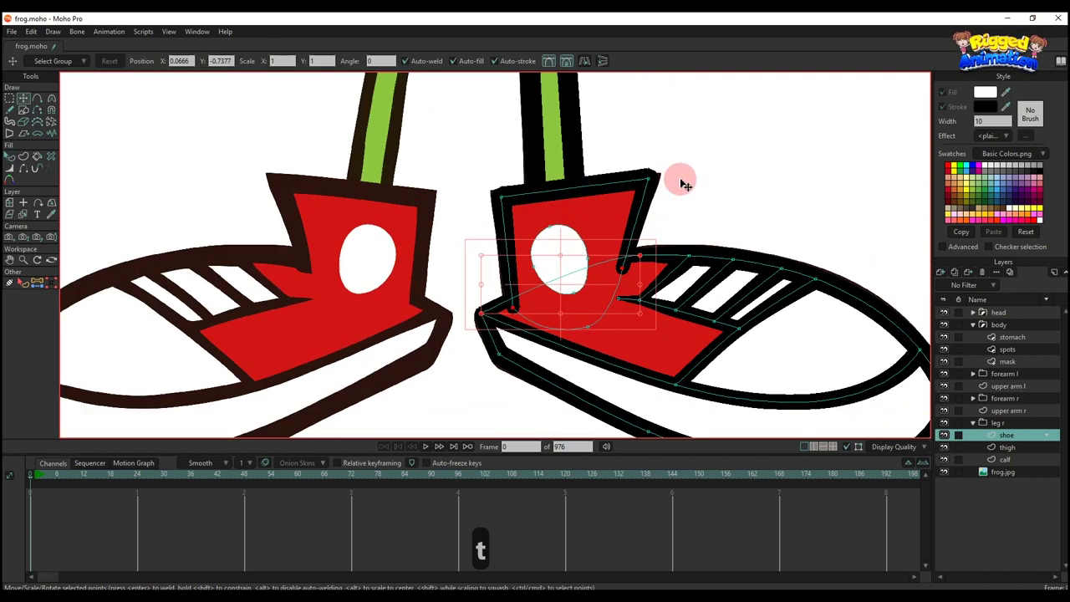
{"action": "scroll", "coordinate": [684, 184], "scroll_direction": "down", "scroll_amount": 1}
{"action": "key", "text": "q"}
{"action": "scroll", "coordinate": [684, 180], "scroll_direction": "down", "scroll_amount": 4}
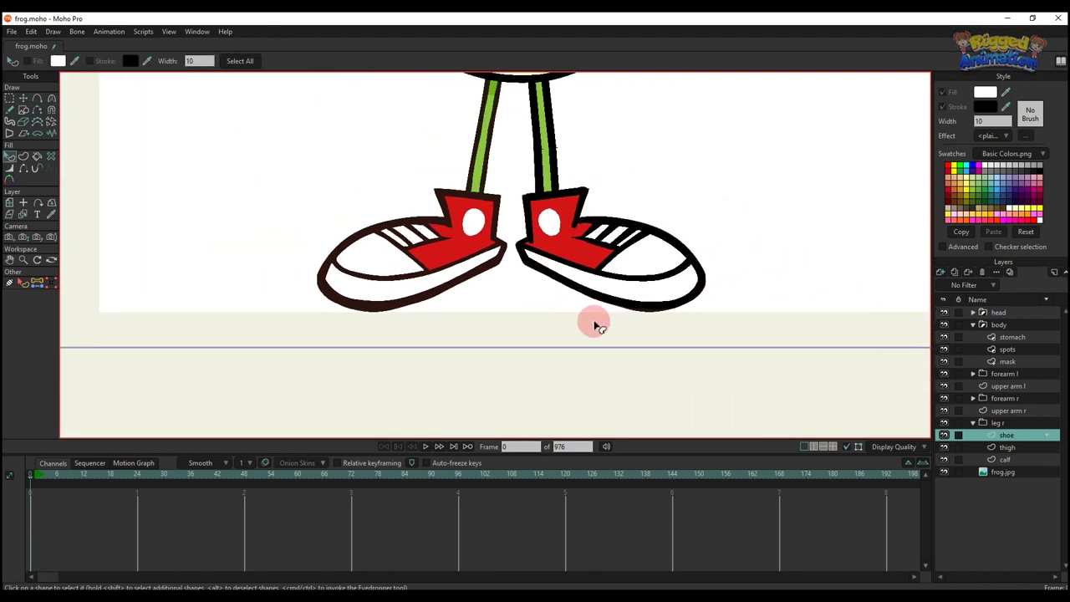
{"action": "scroll", "coordinate": [716, 215], "scroll_direction": "down", "scroll_amount": 3}
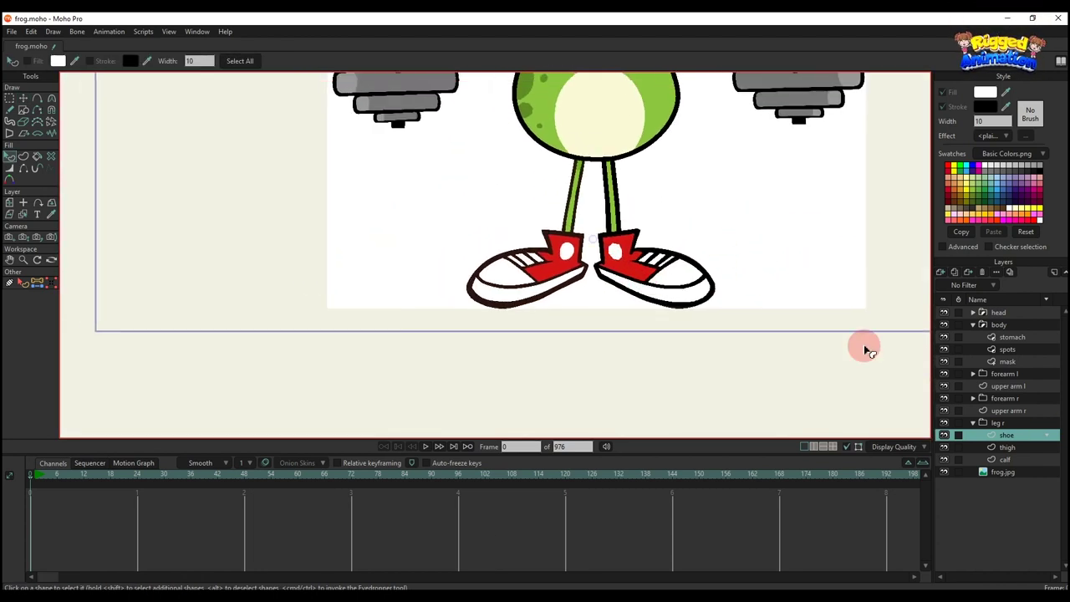
Duplicate the leg r group, name the copy leg l and flip it horizontally to form the opposite leg.
{"action": "left_click", "coordinate": [994, 423]}
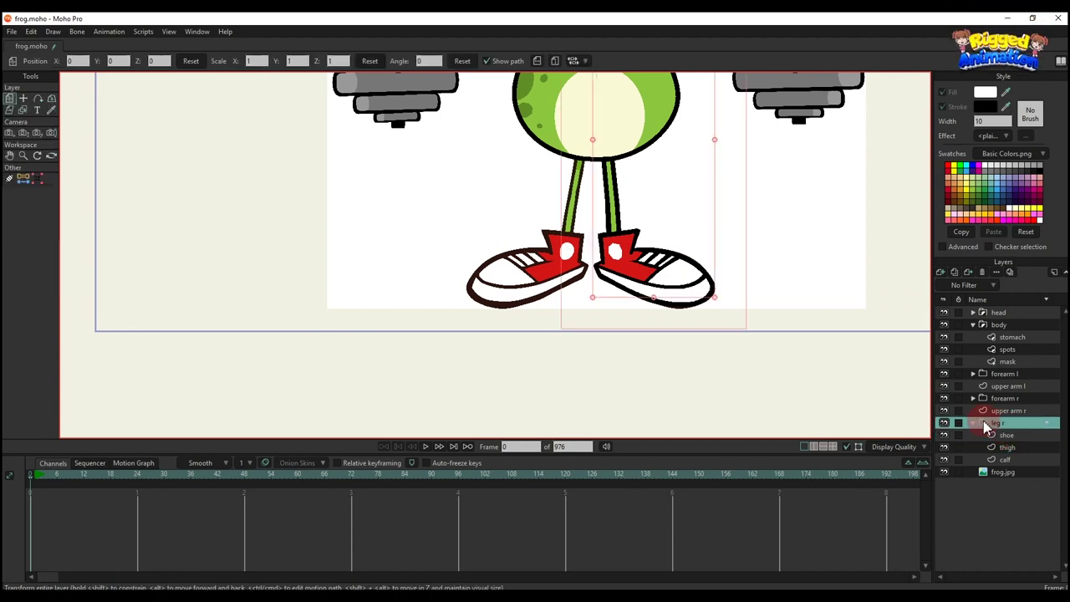
{"action": "scroll", "coordinate": [574, 251], "scroll_direction": "down", "scroll_amount": 2}
{"action": "scroll", "coordinate": [573, 249], "scroll_direction": "up", "scroll_amount": 1}
{"action": "key", "text": "m"}
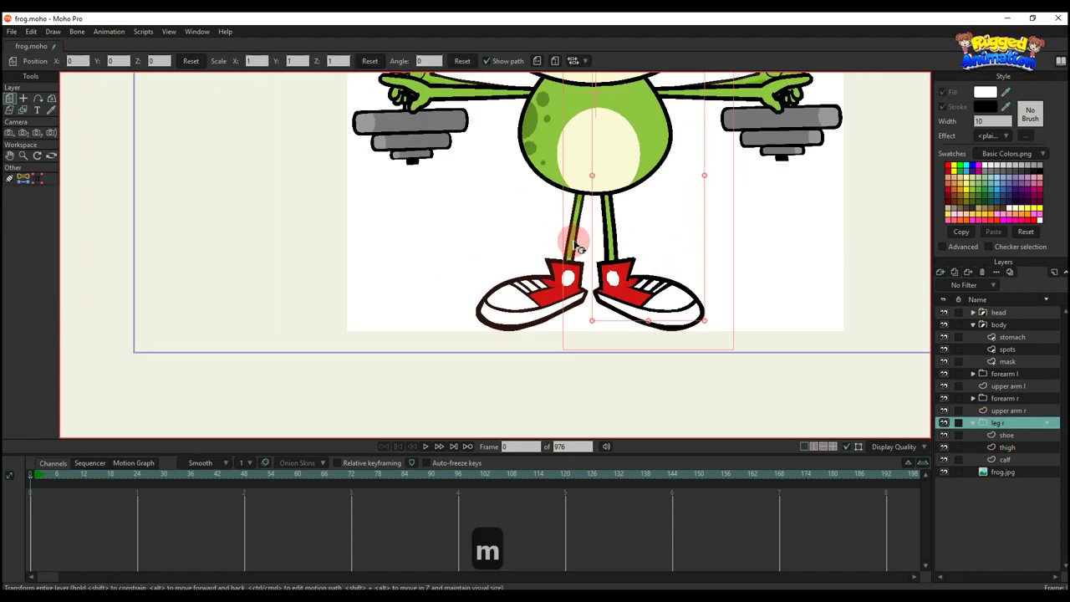
{"action": "left_click", "coordinate": [992, 423]}
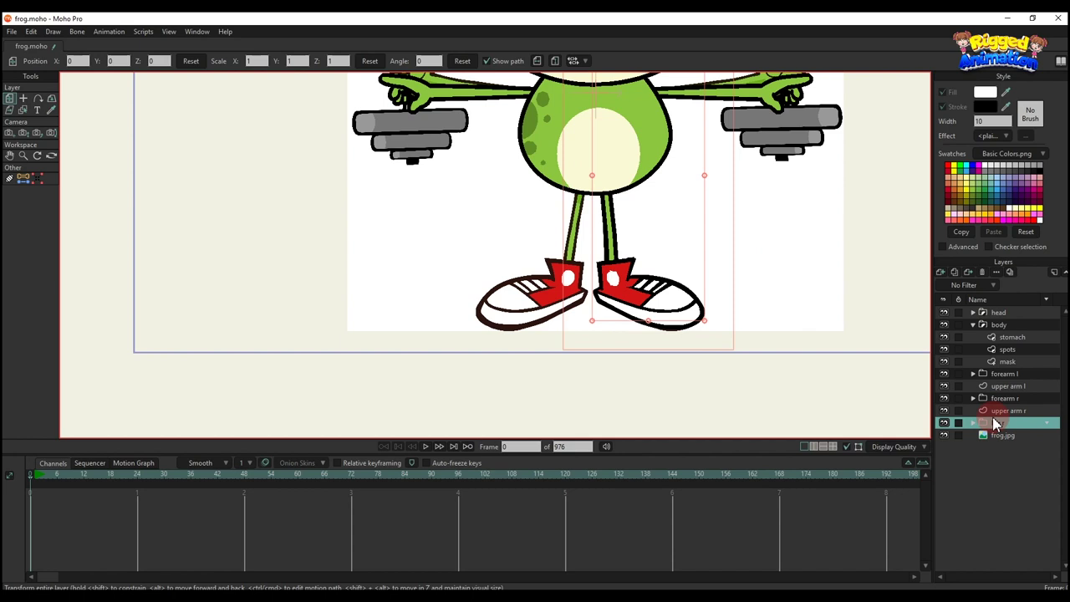
{"action": "left_click", "coordinate": [953, 273]}
{"action": "type", "text": "leg l"}
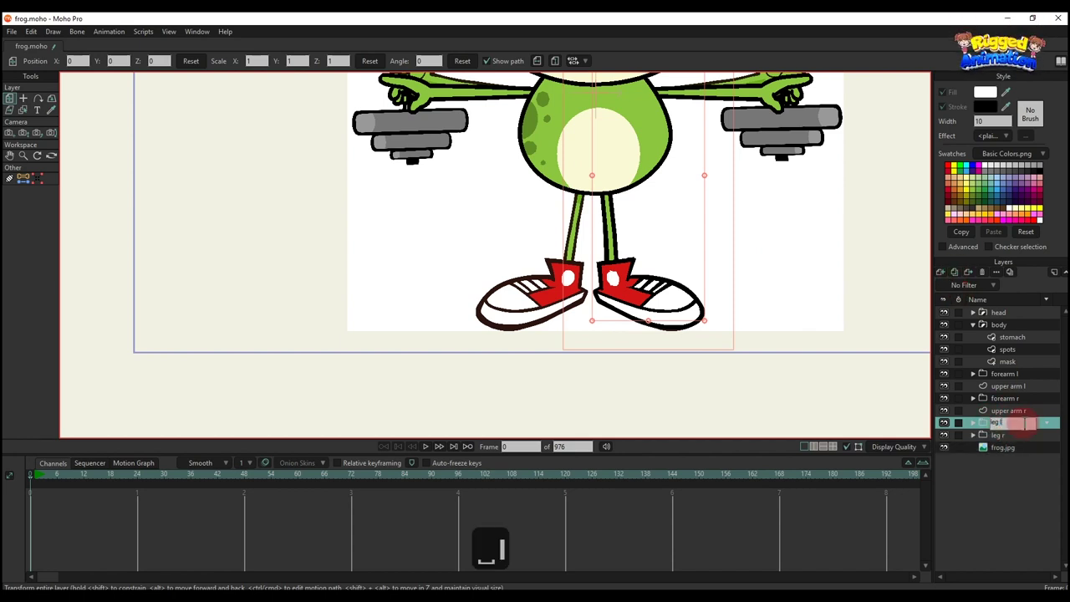
{"action": "key", "text": "Return"}
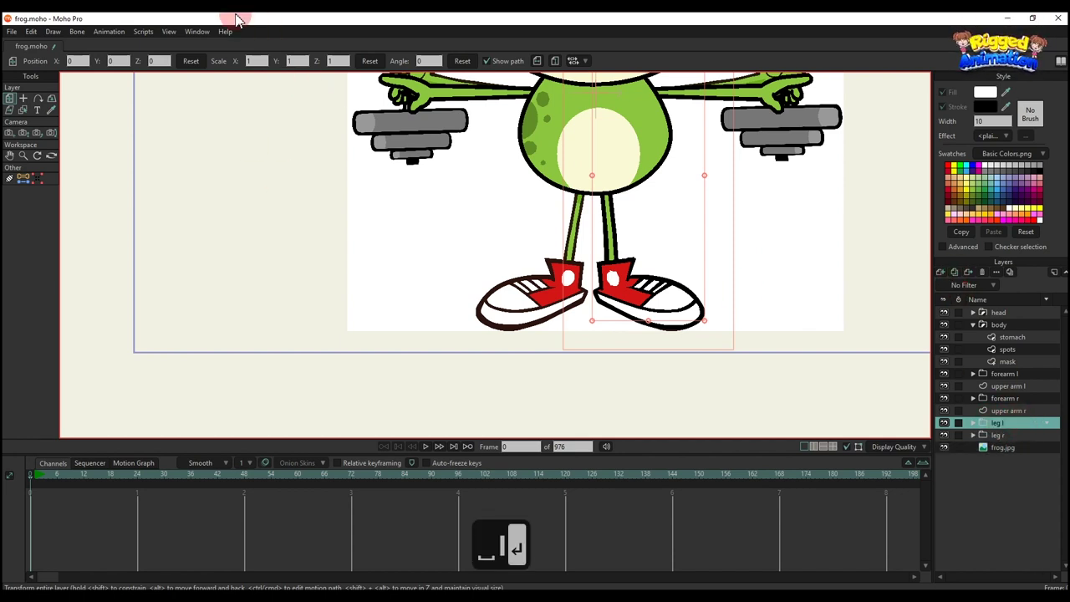
{"action": "left_click", "coordinate": [538, 61]}
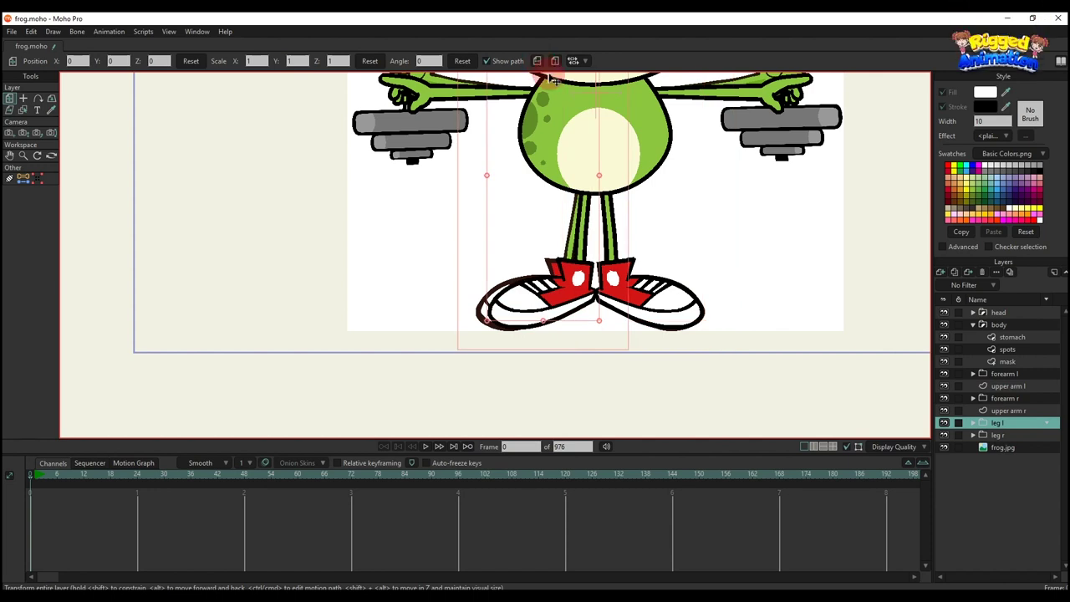
Hide the frog.jpg reference layer and review the complete vector frog.
{"action": "scroll", "coordinate": [616, 215], "scroll_direction": "down", "scroll_amount": 2}
{"action": "left_click", "coordinate": [943, 448]}
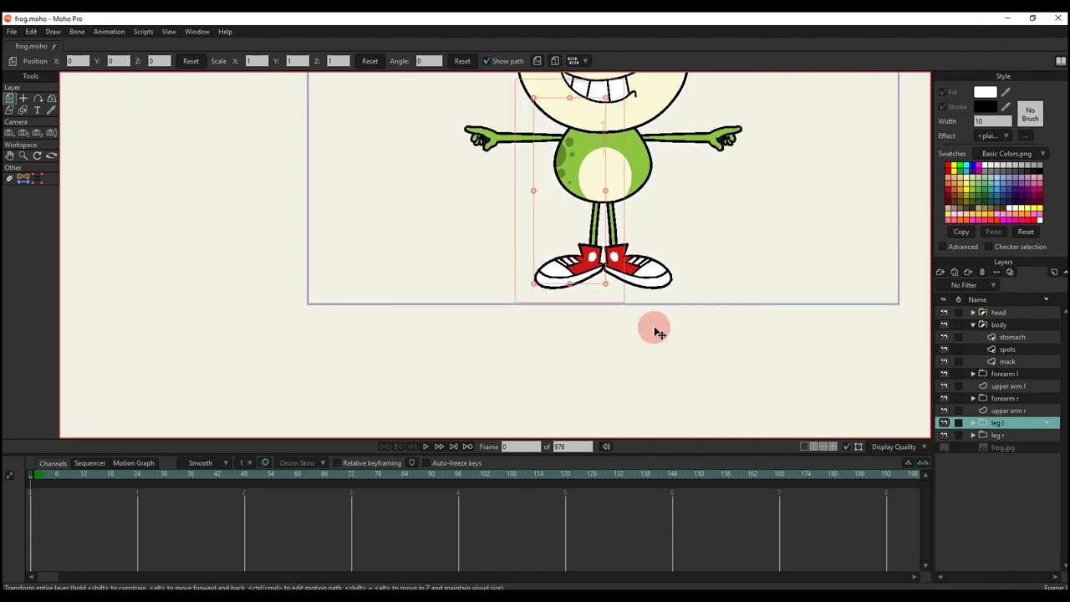
{"action": "left_click_drag", "start_coordinate": [584, 176], "coordinate": [555, 295]}
{"action": "scroll", "coordinate": [578, 267], "scroll_direction": "down", "scroll_amount": 2}
{"action": "scroll", "coordinate": [558, 299], "scroll_direction": "up", "scroll_amount": 1}
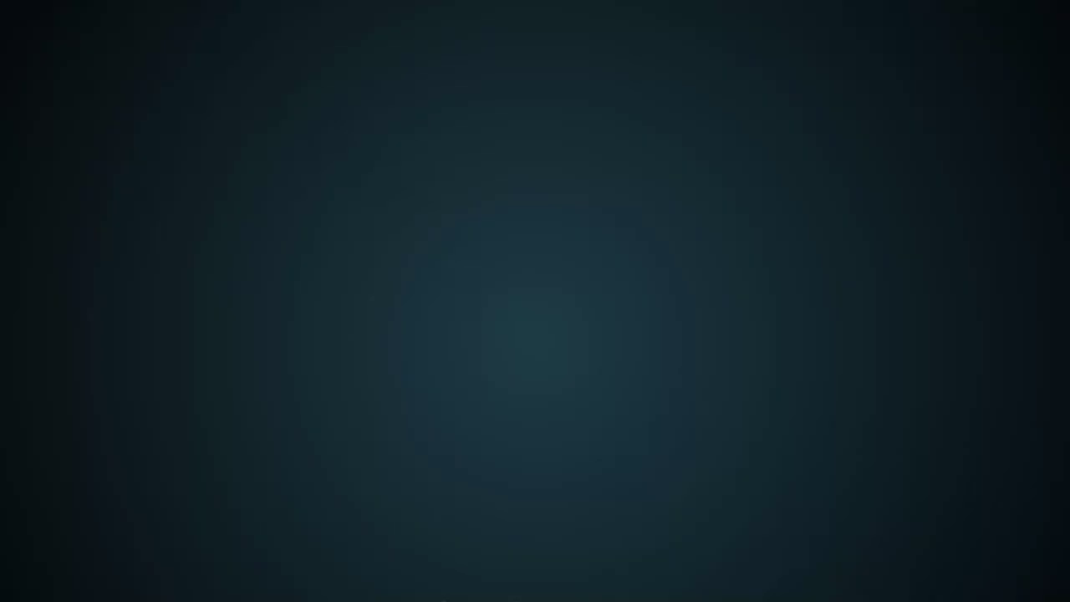